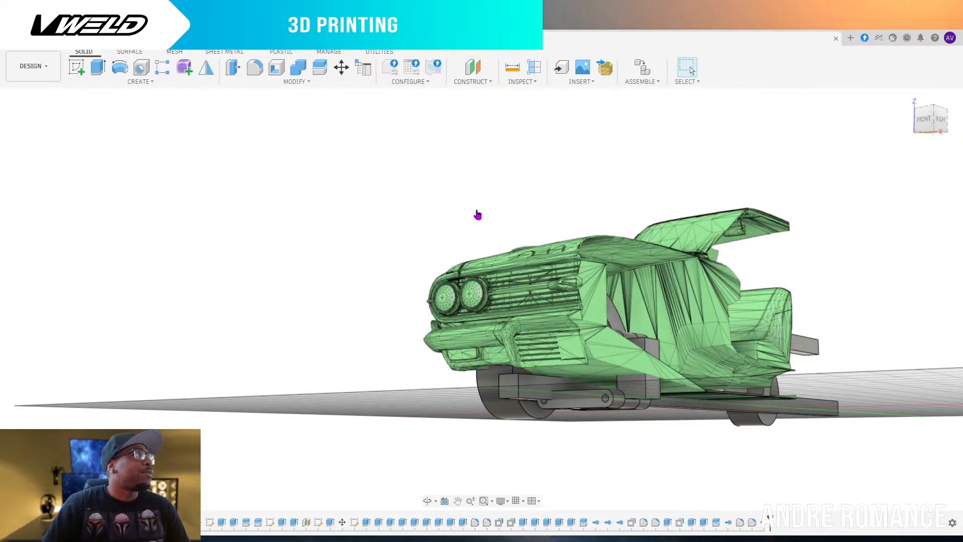
# Hide the car body mesh and inspect the bare chassis frame and front suspension from the front and from above
pyautogui.click(923, 119)
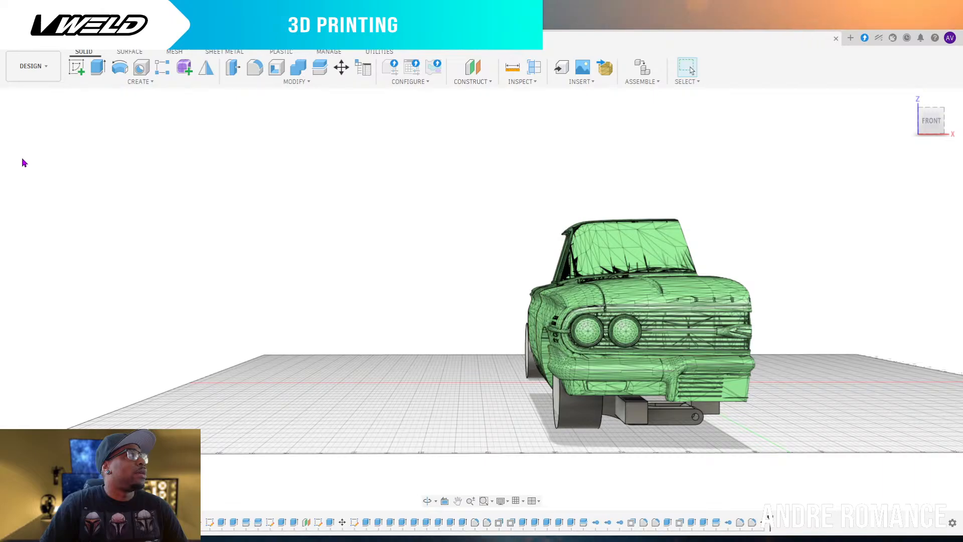
pyautogui.click(44, 198)
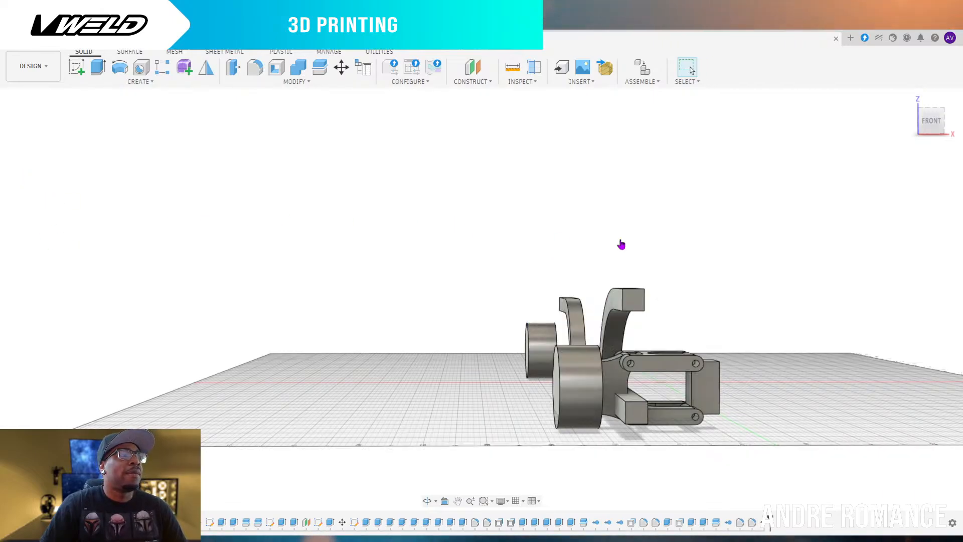
pyautogui.moveTo(930, 125)
pyautogui.mouseDown()
pyautogui.moveTo(924, 159)
pyautogui.moveTo(895, 163)
pyautogui.mouseUp()
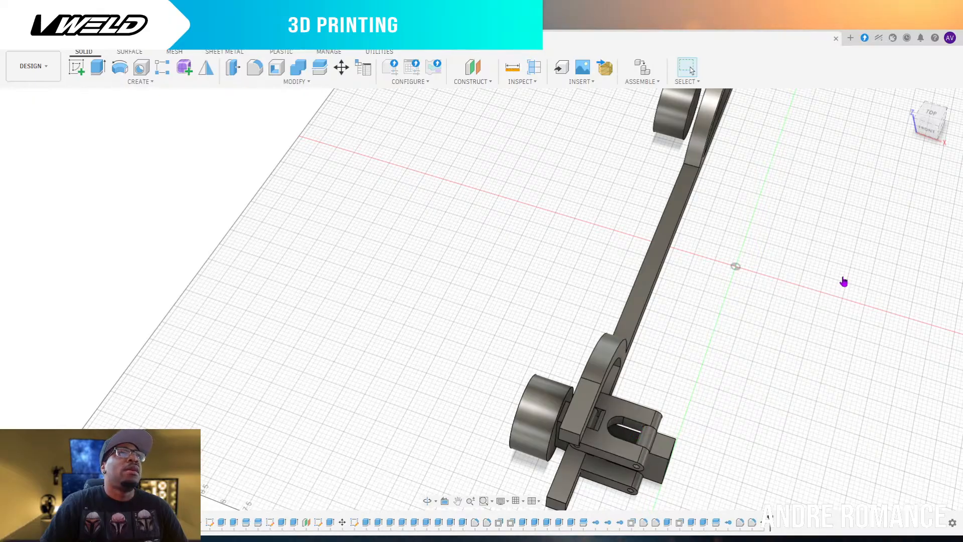
pyautogui.moveTo(938, 125)
pyautogui.mouseDown()
pyautogui.moveTo(914, 103)
pyautogui.moveTo(886, 106)
pyautogui.moveTo(917, 99)
pyautogui.moveTo(937, 122)
pyautogui.mouseUp()
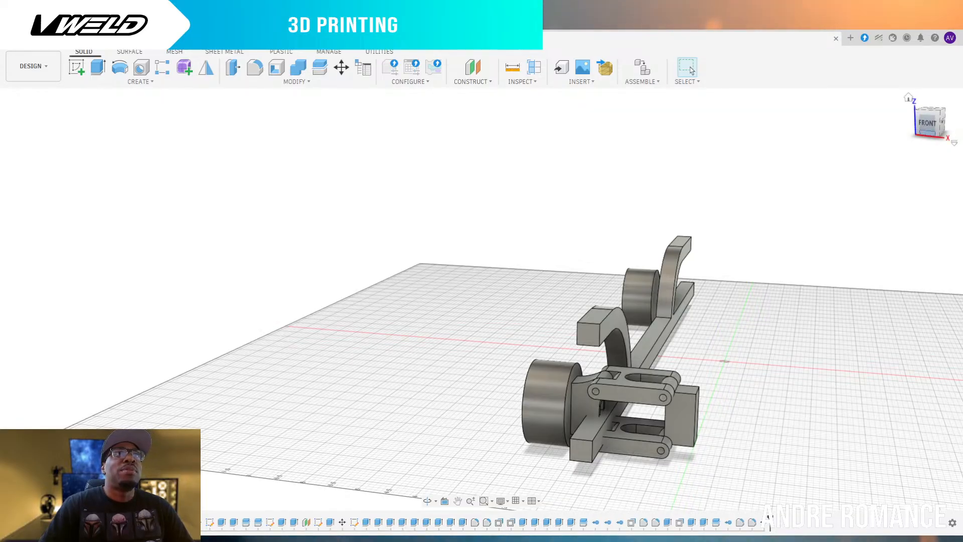
pyautogui.click(940, 120)
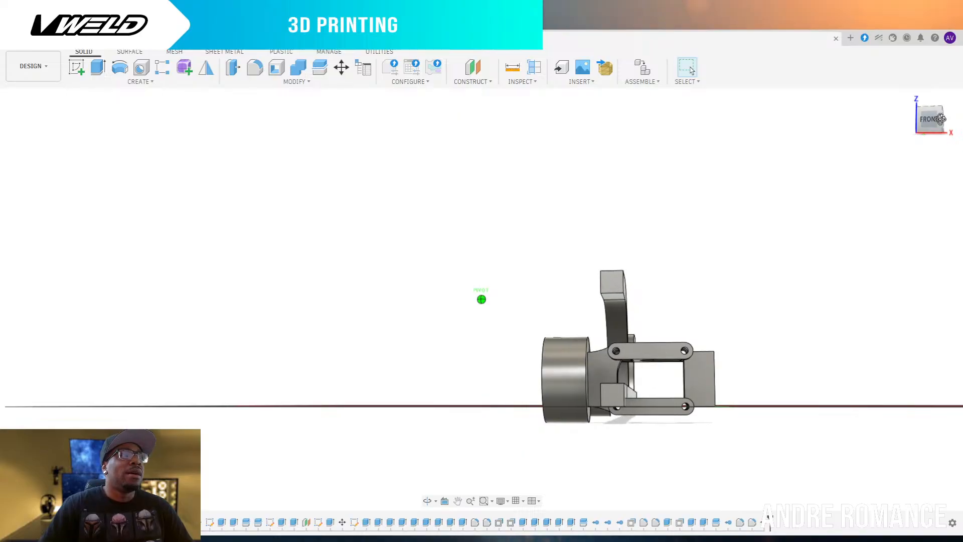
pyautogui.moveTo(941, 119); pyautogui.dragTo(941, 122)
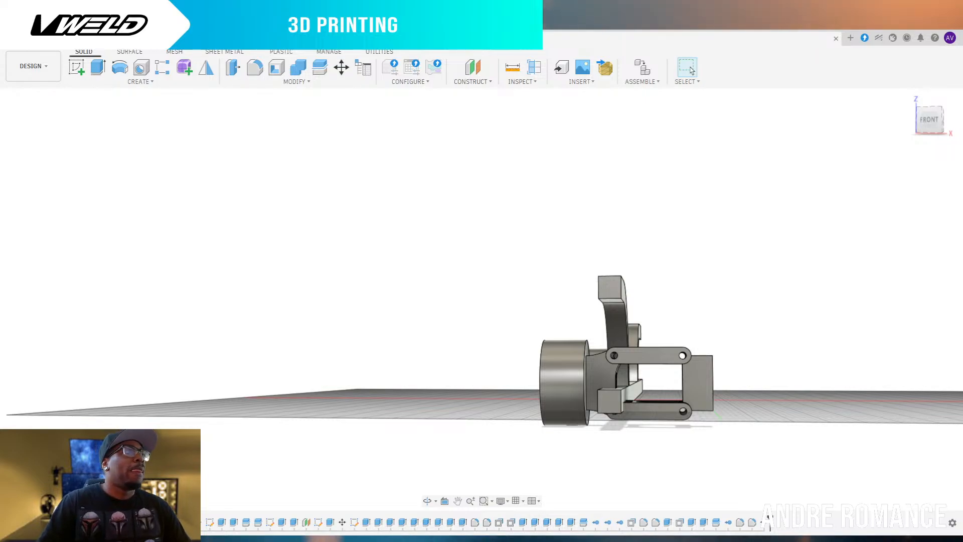
# Show the car body mesh again and examine how it sits over the chassis from the front and right side
pyautogui.click(41, 194)
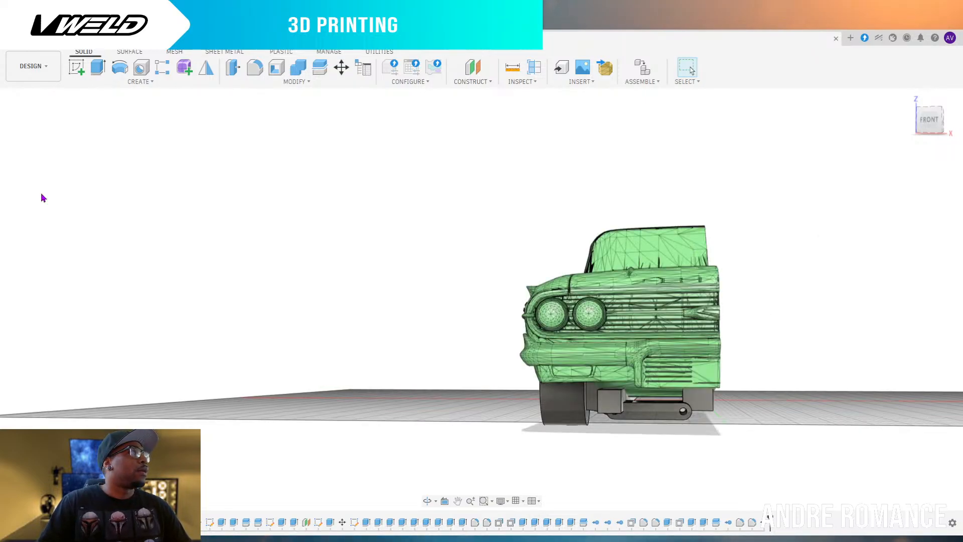
pyautogui.moveTo(930, 125); pyautogui.dragTo(876, 132)
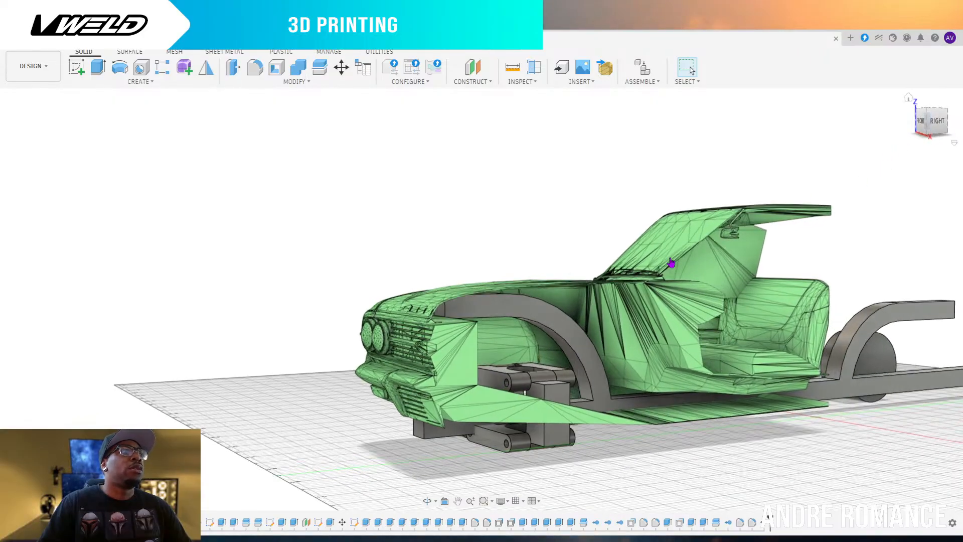
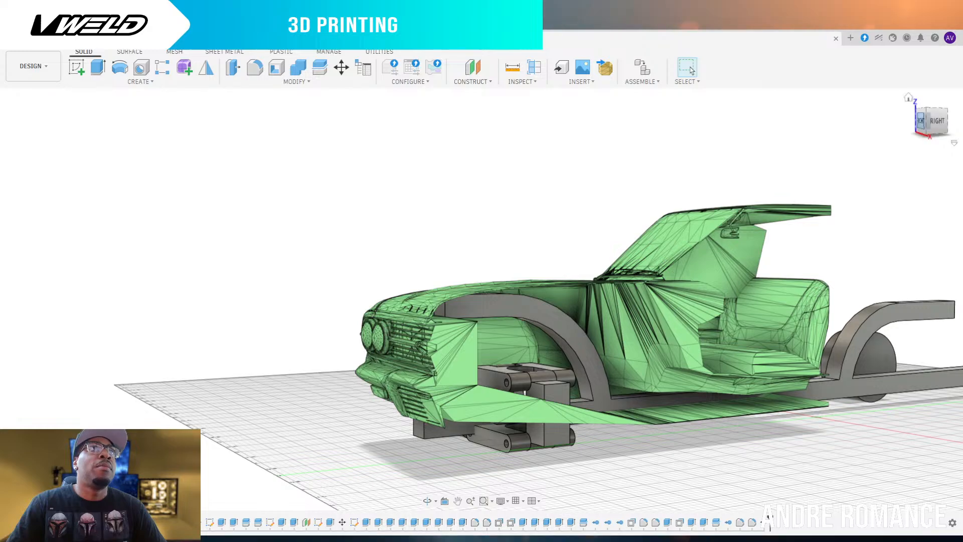
pyautogui.moveTo(921, 120)
pyautogui.mouseDown()
pyautogui.moveTo(946, 131)
pyautogui.moveTo(950, 119)
pyautogui.moveTo(934, 127)
pyautogui.mouseUp()
pyautogui.click(935, 128)
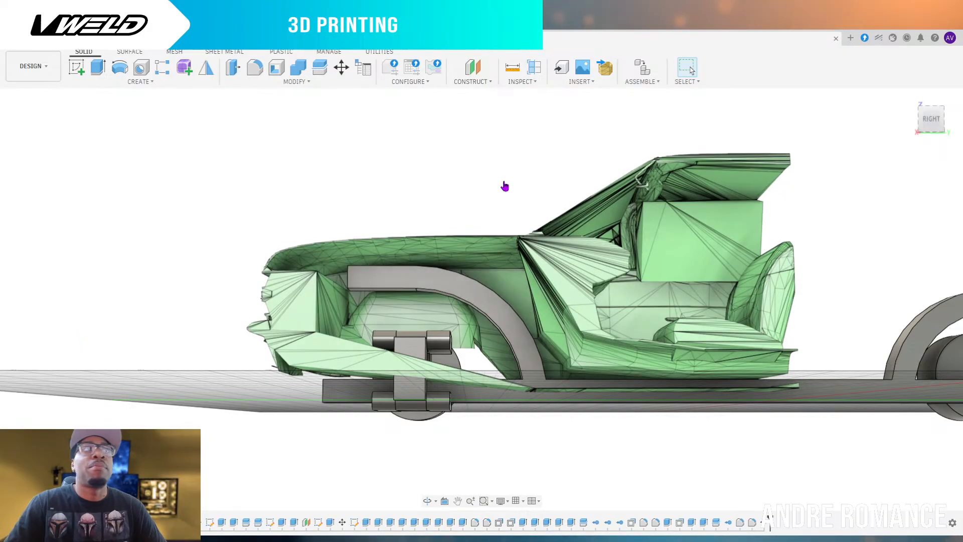
pyautogui.click(931, 122)
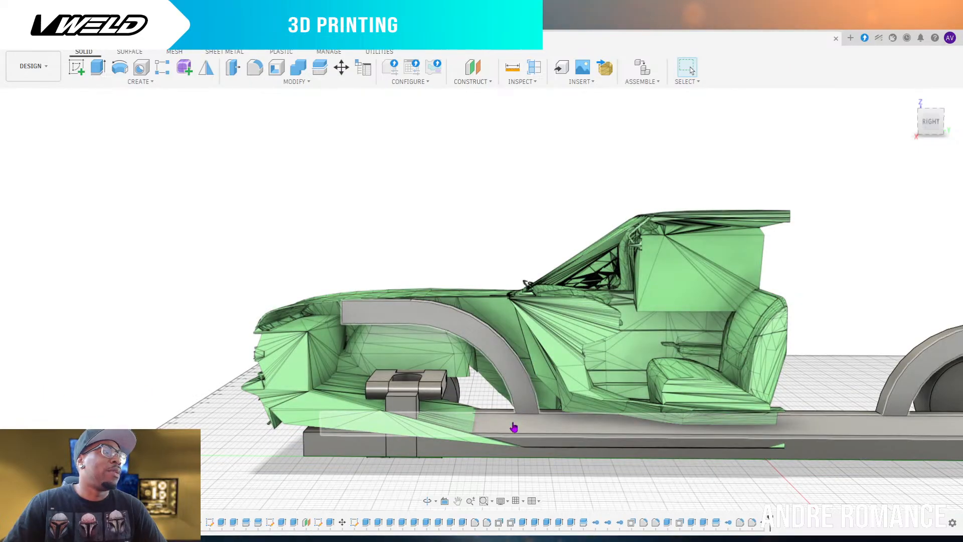
pyautogui.moveTo(929, 125)
pyautogui.mouseDown()
pyautogui.moveTo(935, 142)
pyautogui.moveTo(962, 116)
pyautogui.moveTo(949, 129)
pyautogui.moveTo(957, 122)
pyautogui.mouseUp()
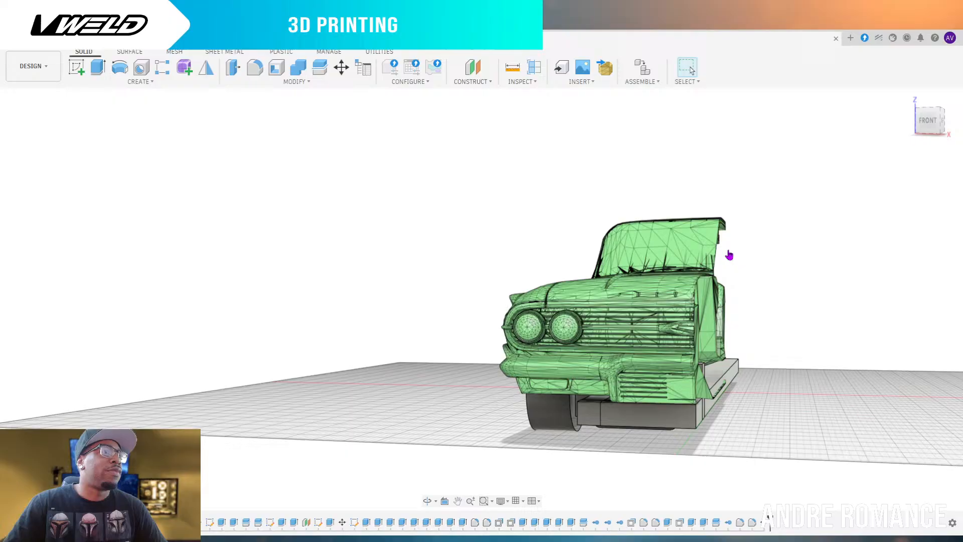
# Select the front lower edge of the frame plate and examine the front end of the chassis from below
pyautogui.click(643, 427)
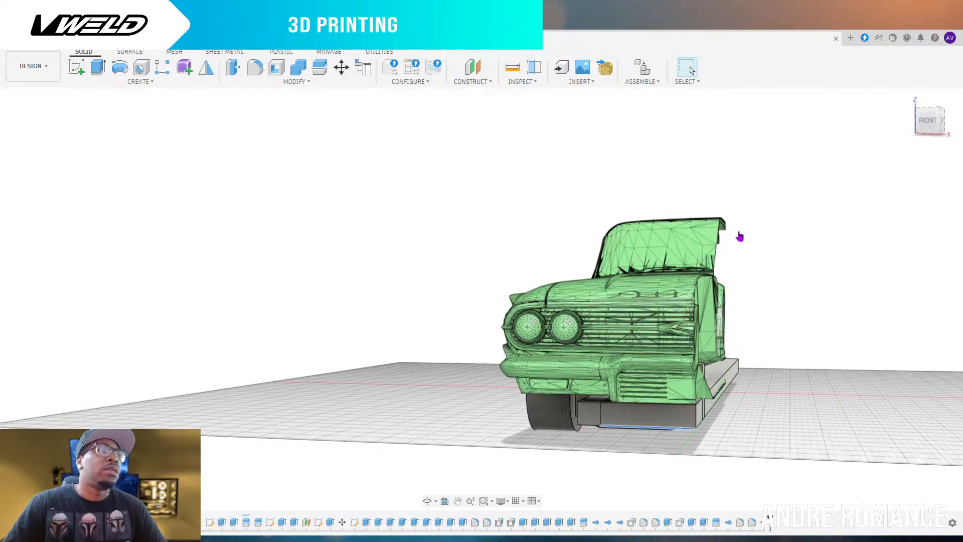
pyautogui.moveTo(925, 126)
pyautogui.mouseDown()
pyautogui.moveTo(954, 123)
pyautogui.moveTo(947, 108)
pyautogui.moveTo(920, 137)
pyautogui.mouseUp()
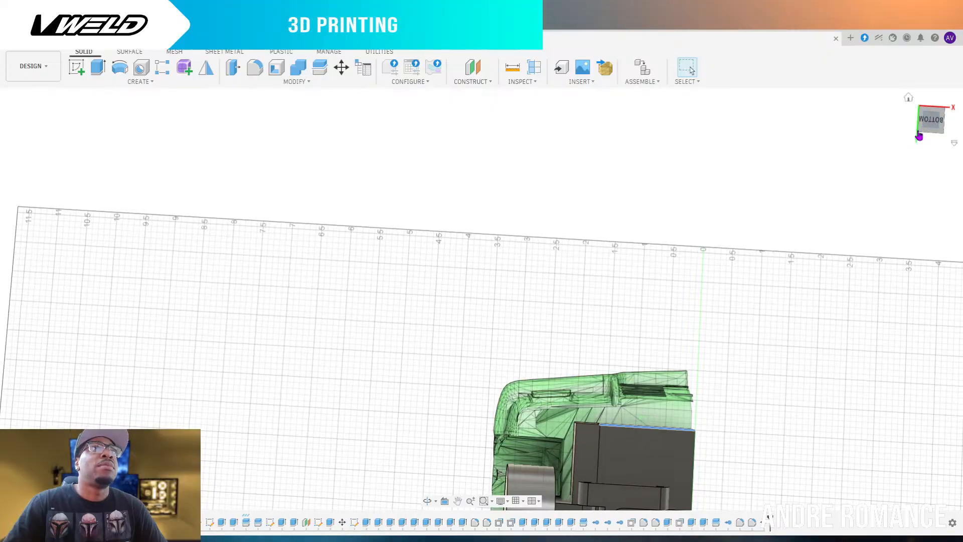
pyautogui.click(929, 123)
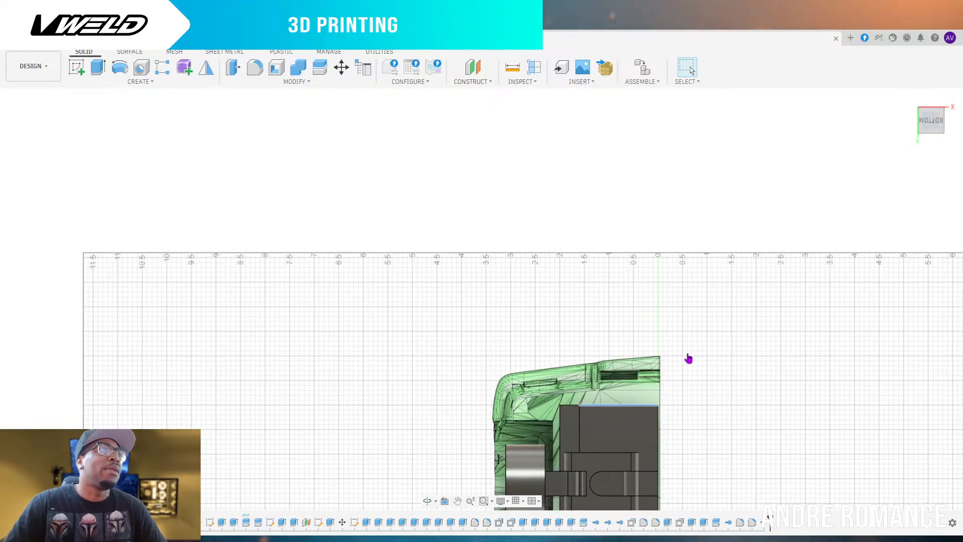
pyautogui.scroll(2, 723, 168)
pyautogui.scroll(-4, 726, 171)
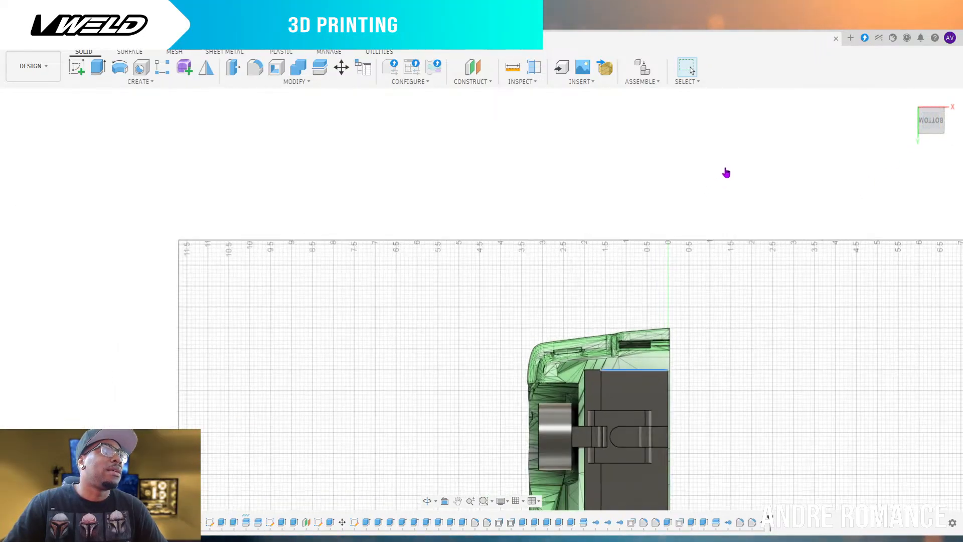
pyautogui.scroll(-1, 726, 190)
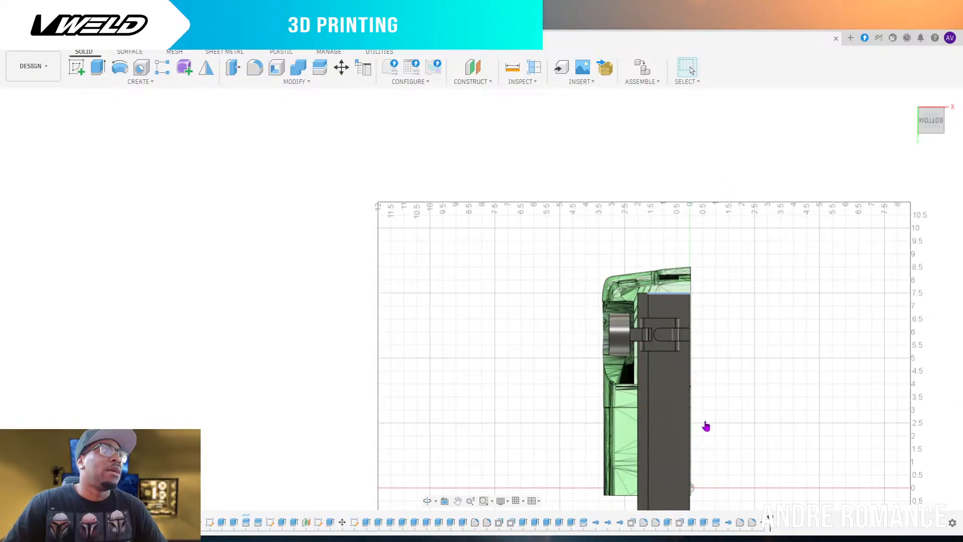
pyautogui.scroll(1, 706, 426)
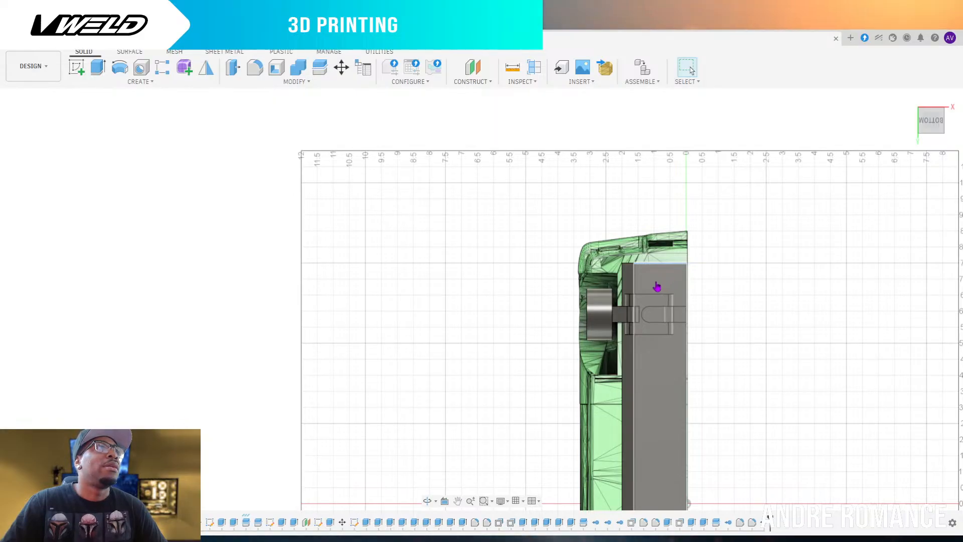
# Examine the front wheel well from the right side, looking closely at how the suspension arm fits between the body and frame
pyautogui.click(937, 115)
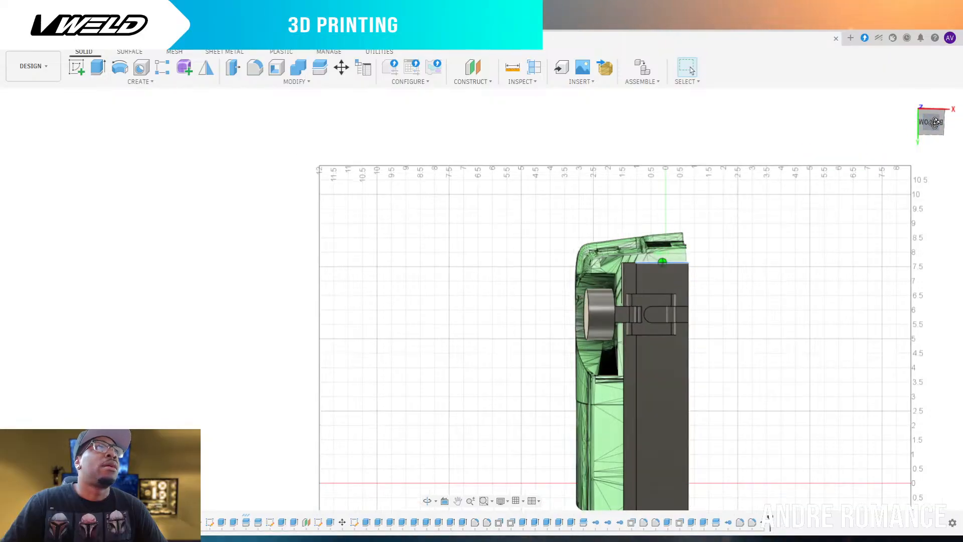
pyautogui.moveTo(662, 262)
pyautogui.keyDown('shift'); pyautogui.mouseDown(button='middle')
pyautogui.moveTo(597, 261)
pyautogui.moveTo(454, 288)
pyautogui.mouseUp(button='middle'); pyautogui.keyUp('shift')
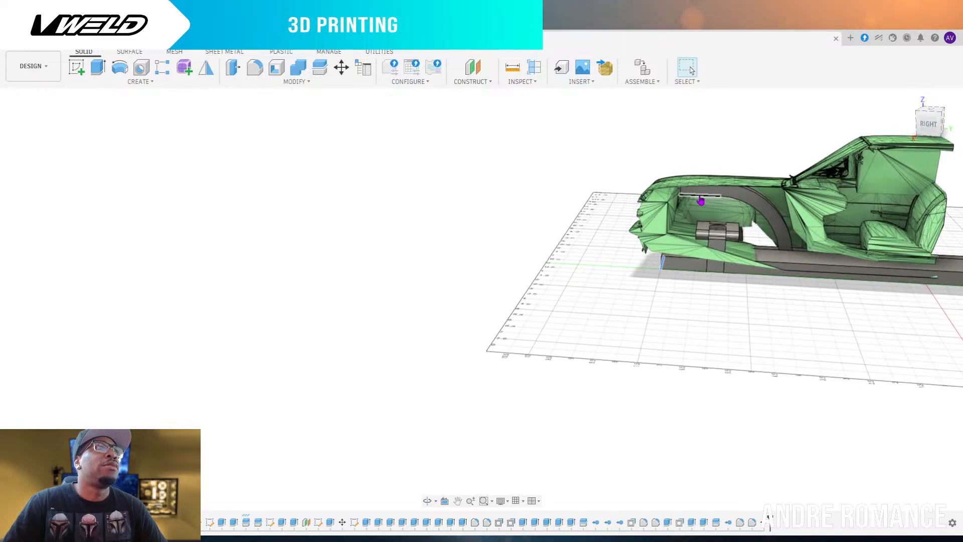
pyautogui.click(928, 126)
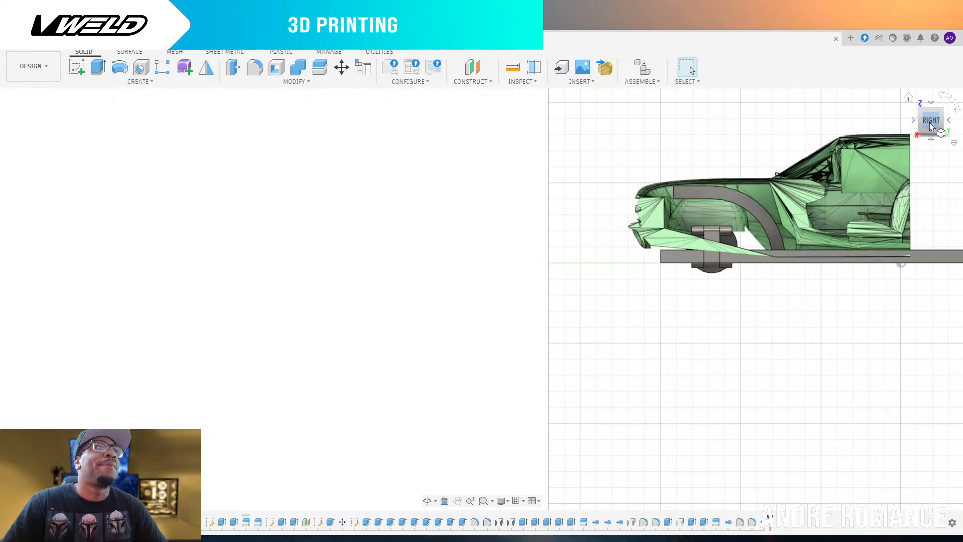
pyautogui.moveTo(931, 126); pyautogui.dragTo(913, 153)
pyautogui.scroll(-2, 674, 295)
pyautogui.scroll(8, 672, 281)
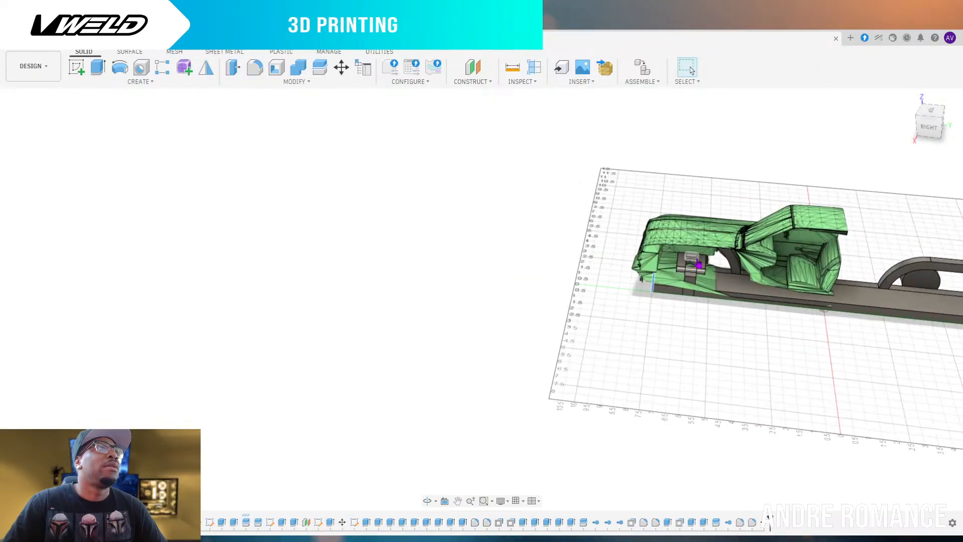
pyautogui.scroll(2, 624, 298)
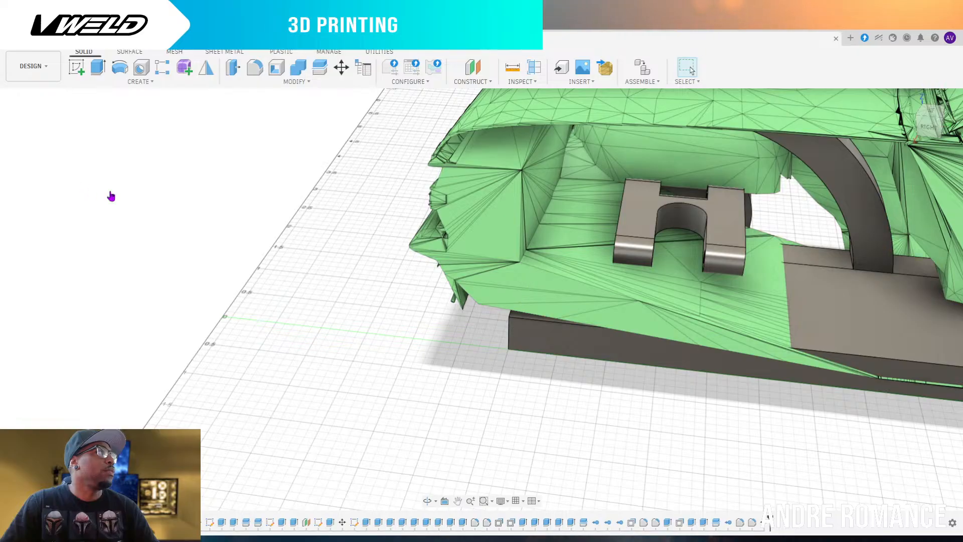
pyautogui.scroll(4, 138, 266)
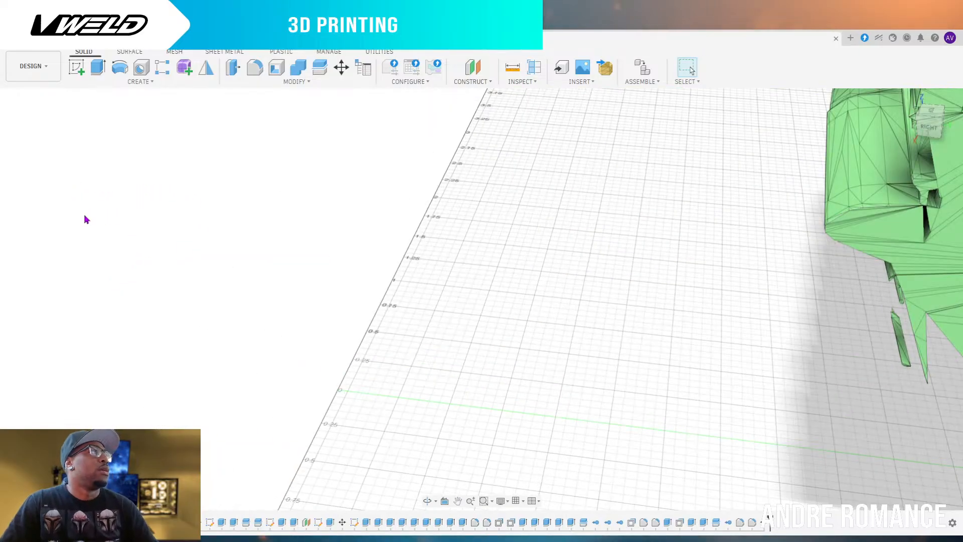
pyautogui.scroll(-3, 493, 285)
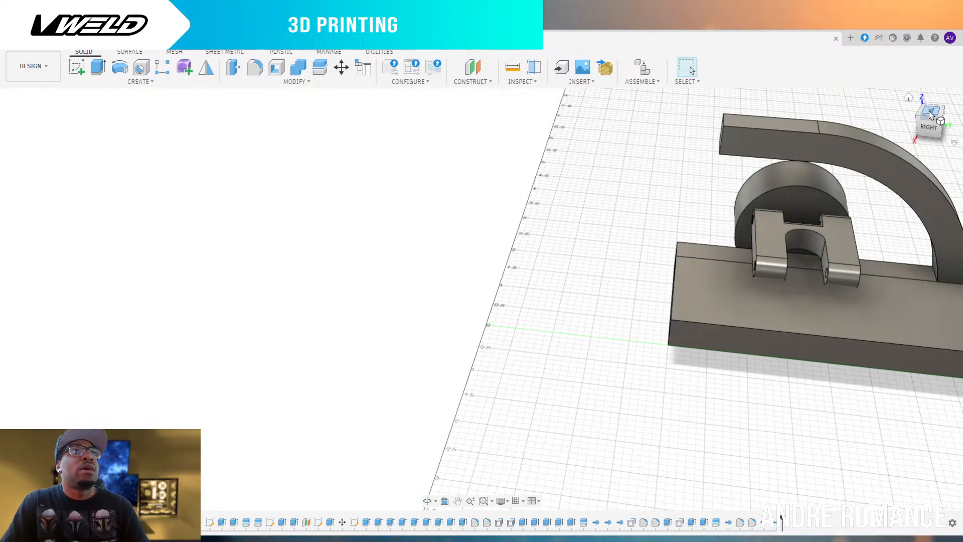
# Sketch a rectangle on the frame plate's top face, spanning the control arm's slot width and reaching the centreline edge, and finish the sketch
pyautogui.click(929, 110)
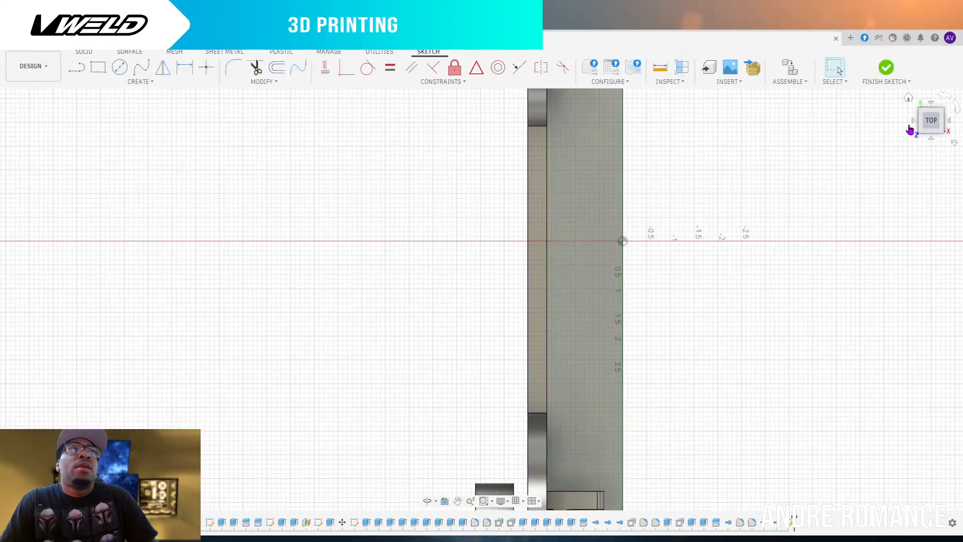
pyautogui.click(933, 123)
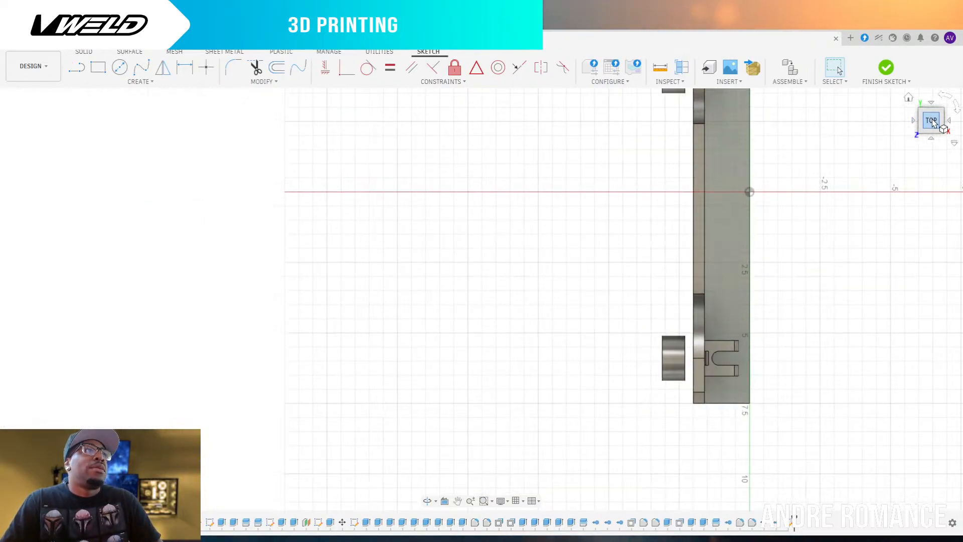
pyautogui.scroll(10, 748, 361)
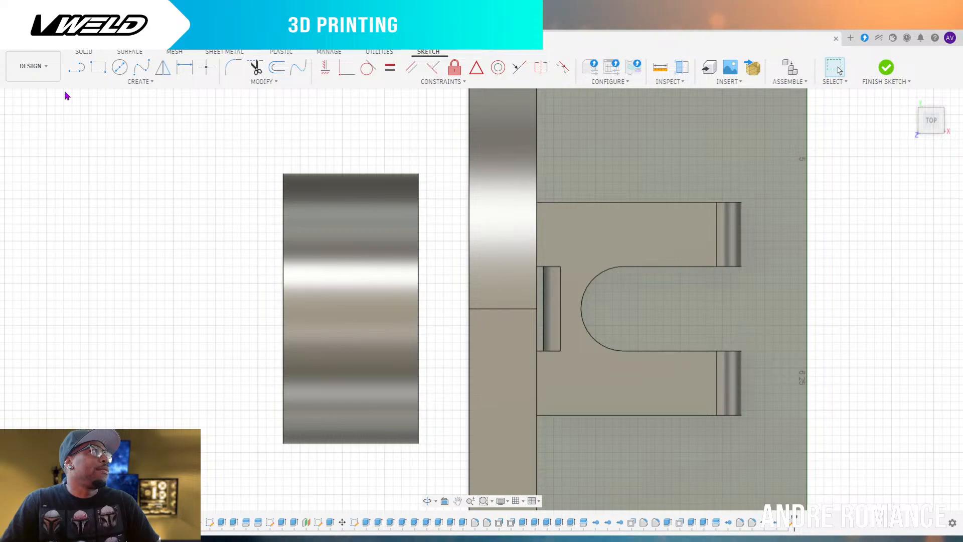
pyautogui.click(98, 68)
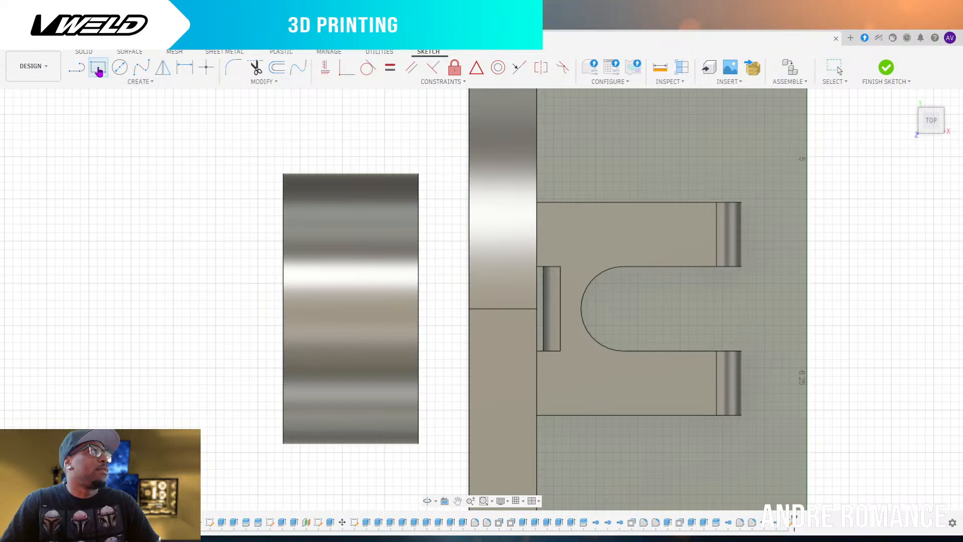
pyautogui.click(723, 351)
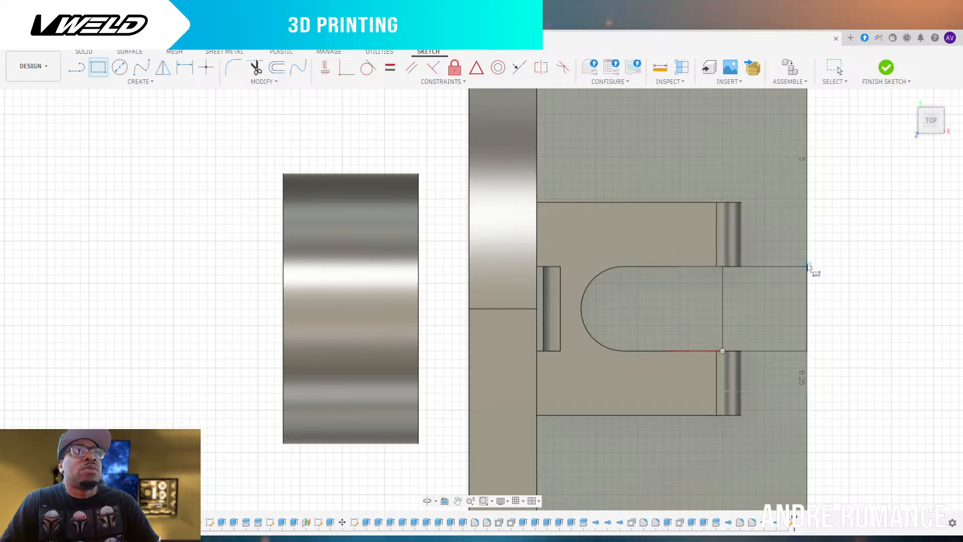
pyautogui.click(807, 266)
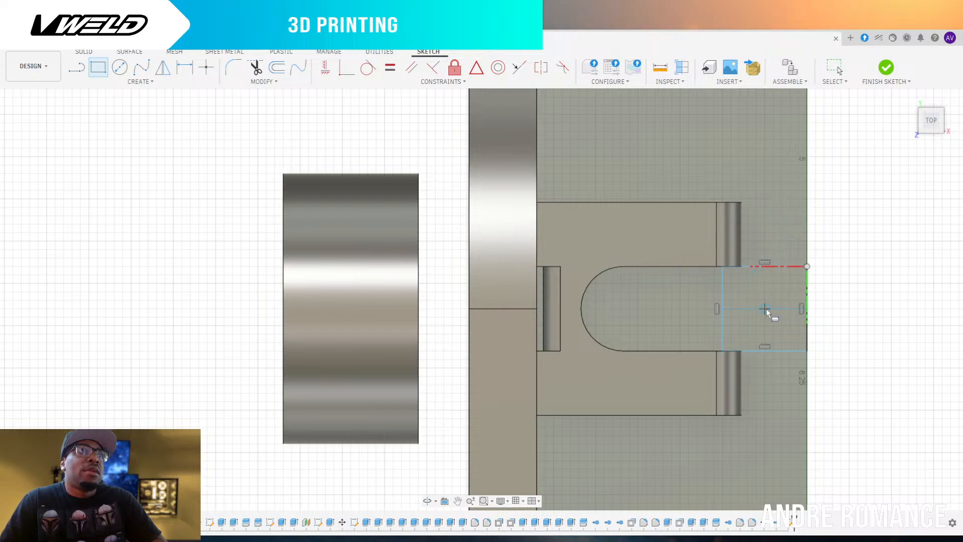
pyautogui.click(934, 421)
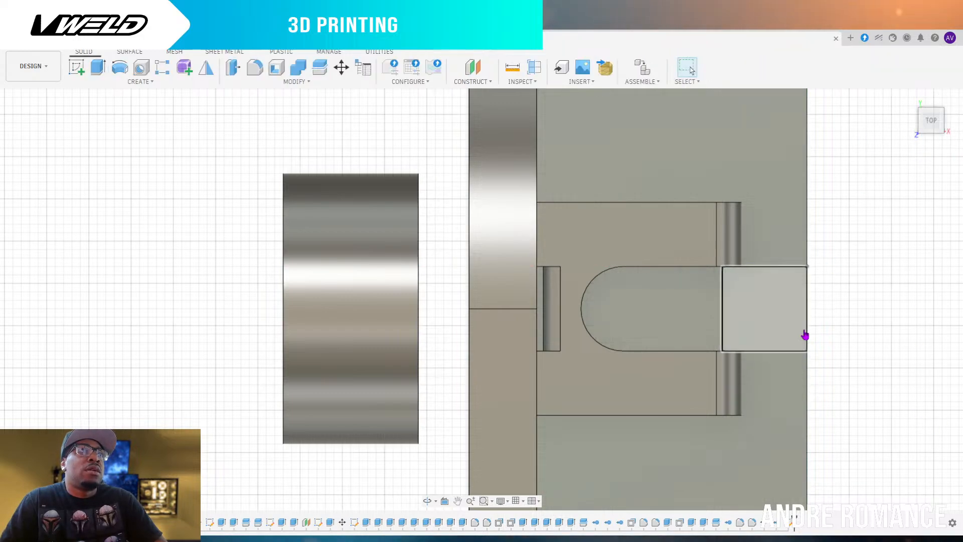
# Show the car body mesh over the chassis again and hide the front upper control arm
pyautogui.click(943, 133)
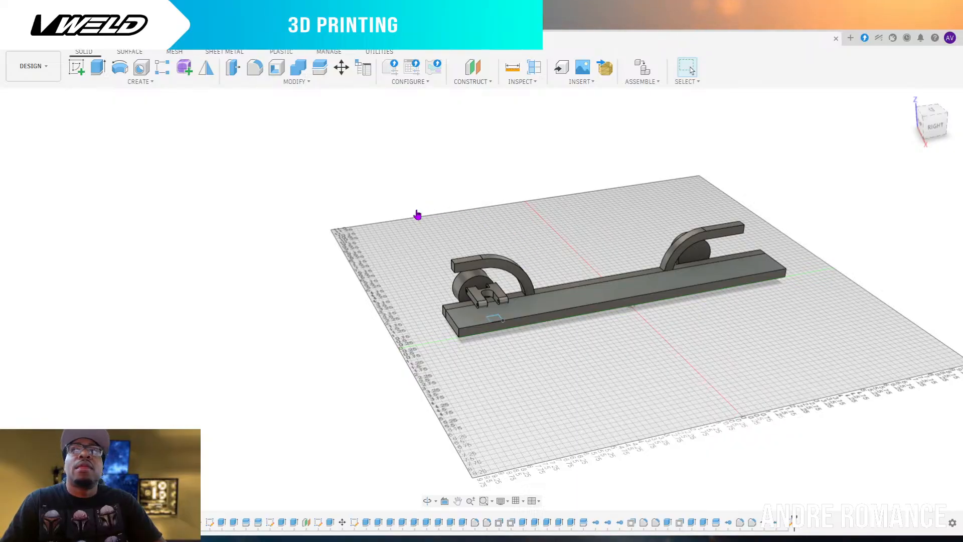
pyautogui.click(43, 195)
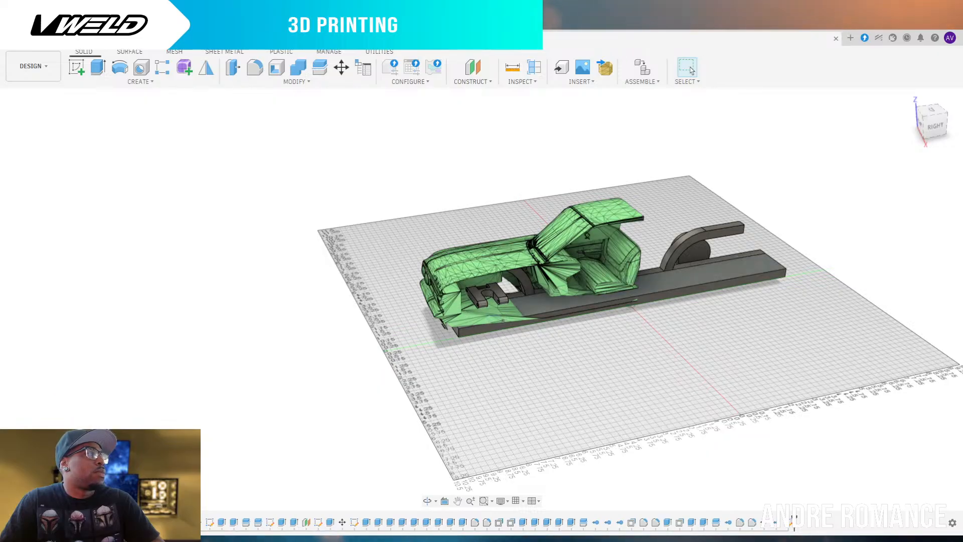
pyautogui.click(44, 452)
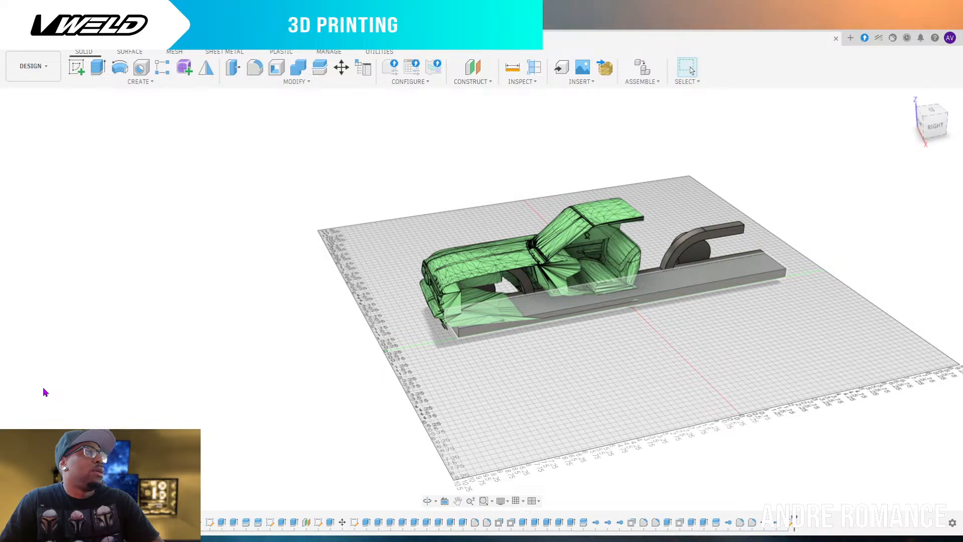
# Hide the arched parts over the wheels and the car body mesh, exposing the rectangle sketched on the frame plate
pyautogui.click(45, 352)
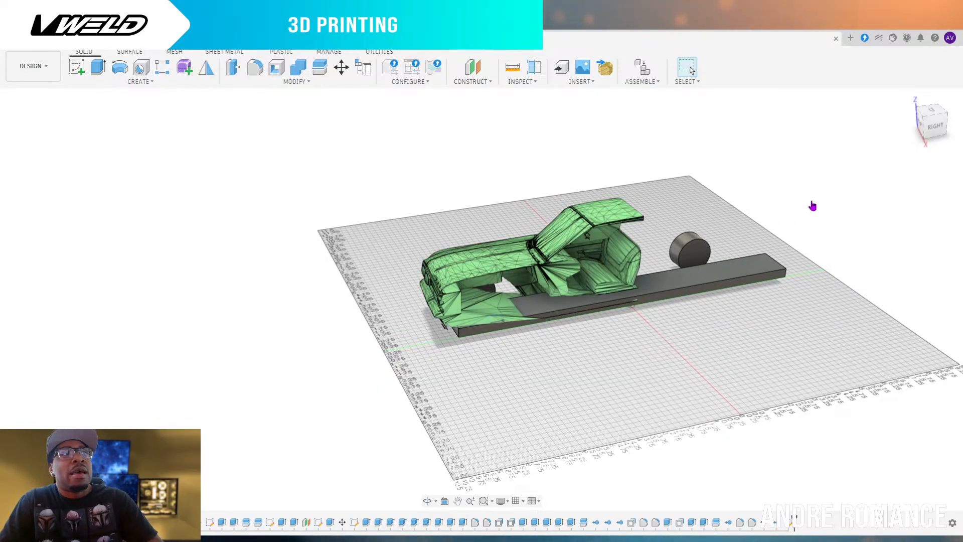
pyautogui.scroll(-3, 785, 305)
pyautogui.scroll(5, 666, 313)
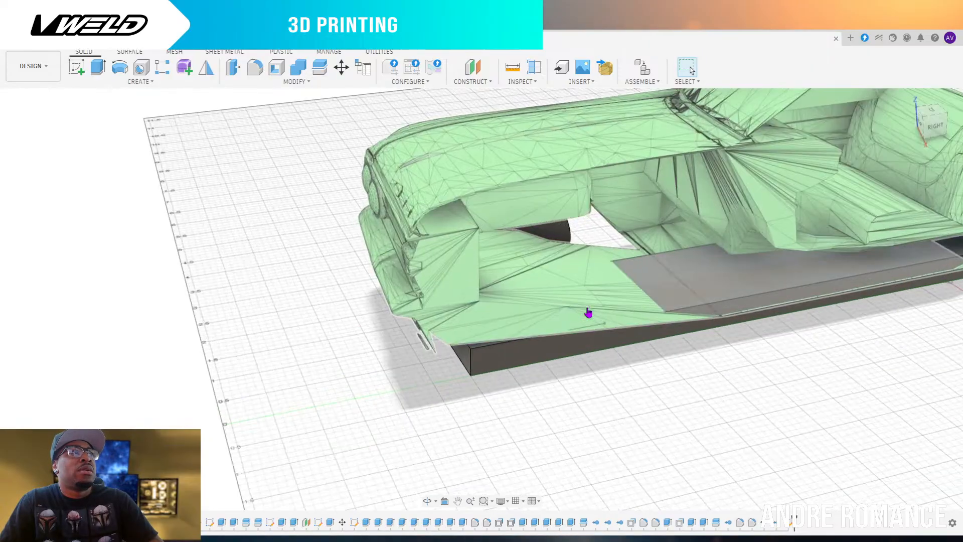
pyautogui.scroll(2, 663, 305)
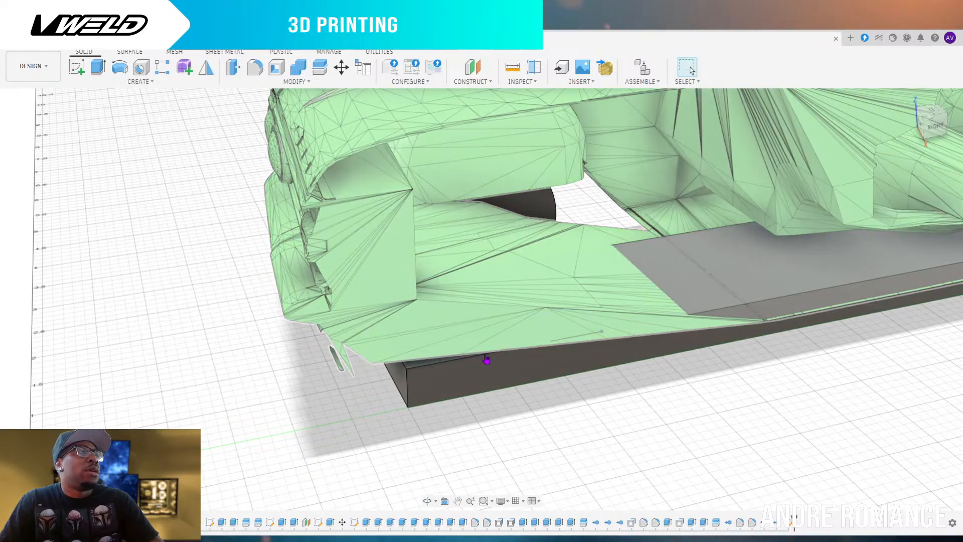
pyautogui.click(579, 332)
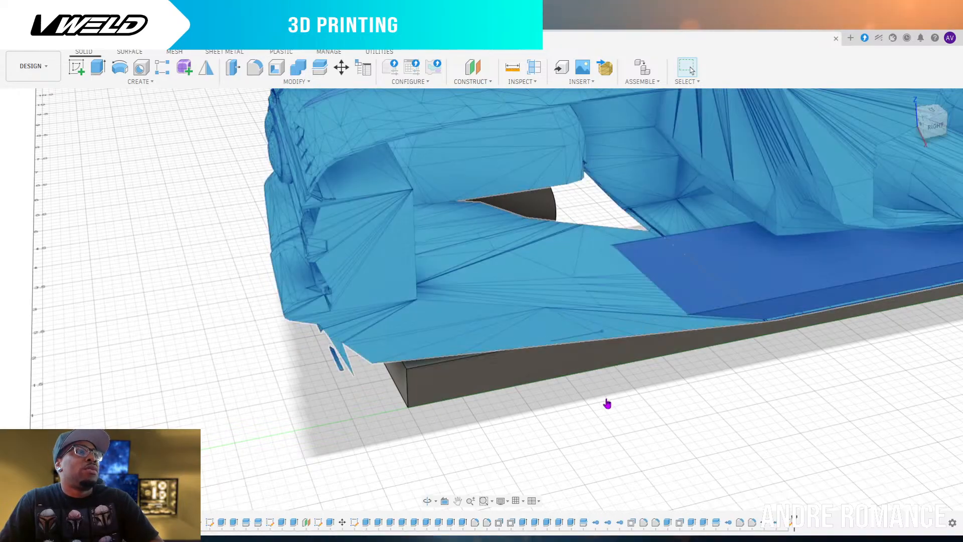
pyautogui.click(609, 402)
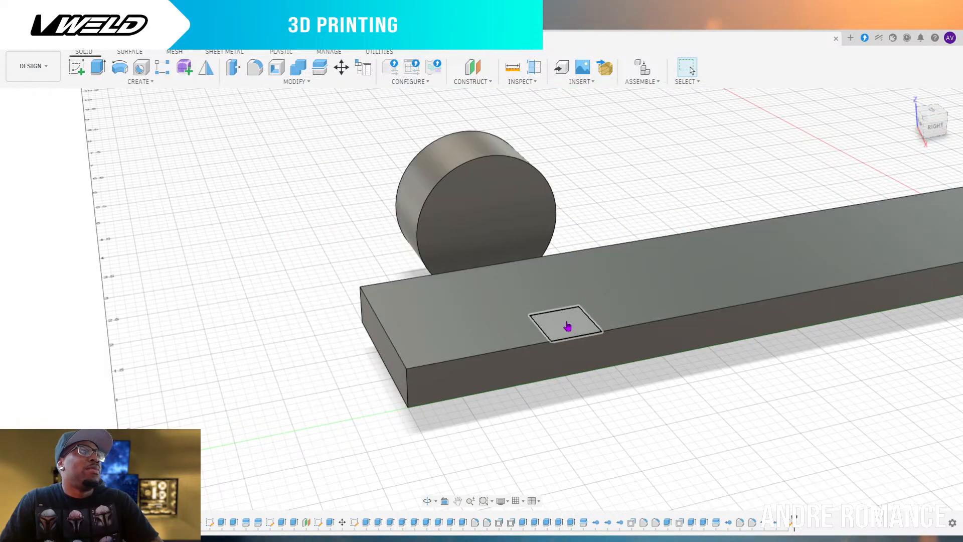
# Extrude the sketched rectangle 2.00 upward from the frame plate as a post reaching just beneath the hood, with the car body mesh shown
pyautogui.click(571, 326)
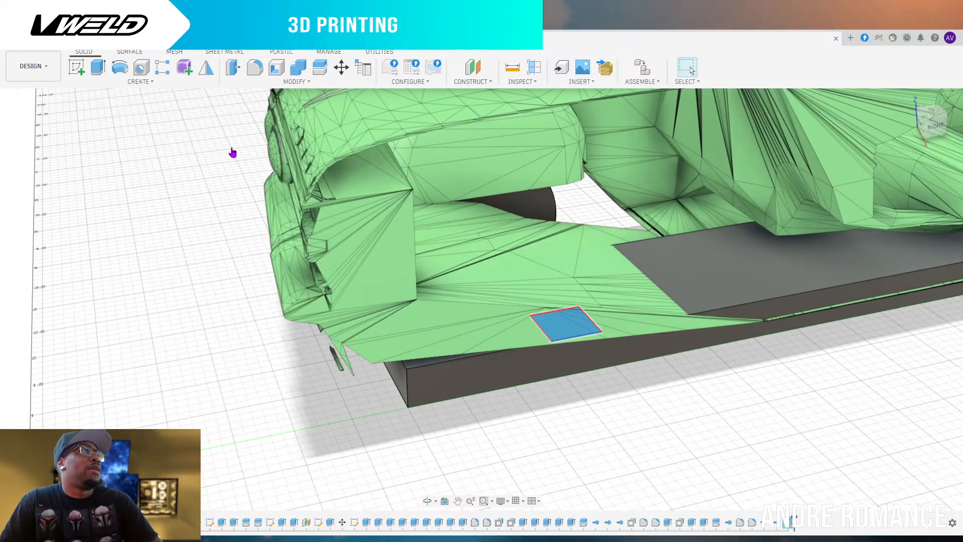
pyautogui.click(99, 73)
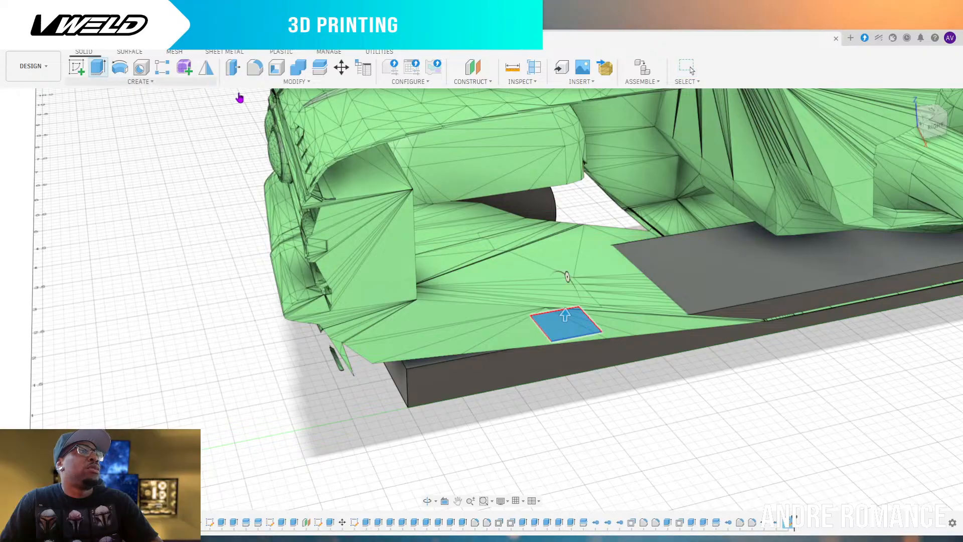
pyautogui.moveTo(565, 307); pyautogui.dragTo(570, 205)
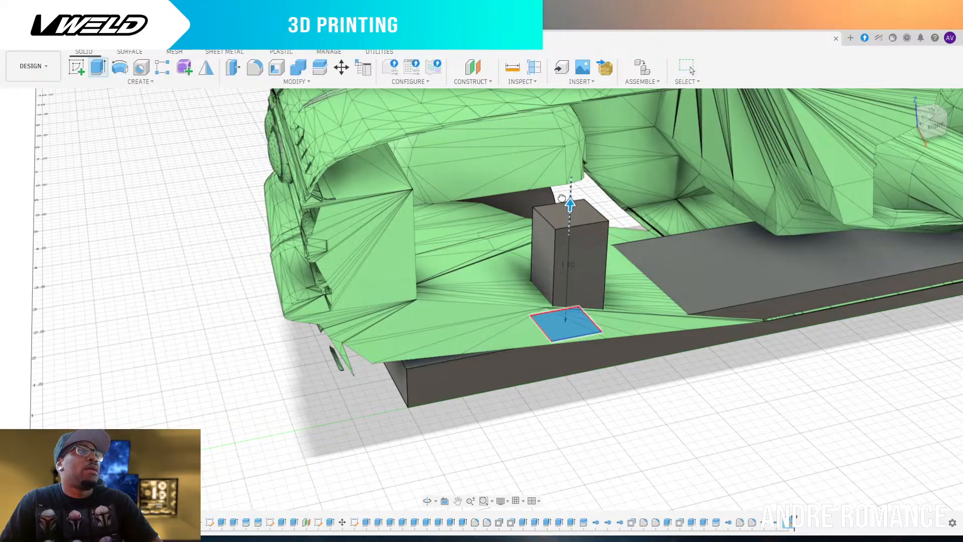
pyautogui.click(933, 127)
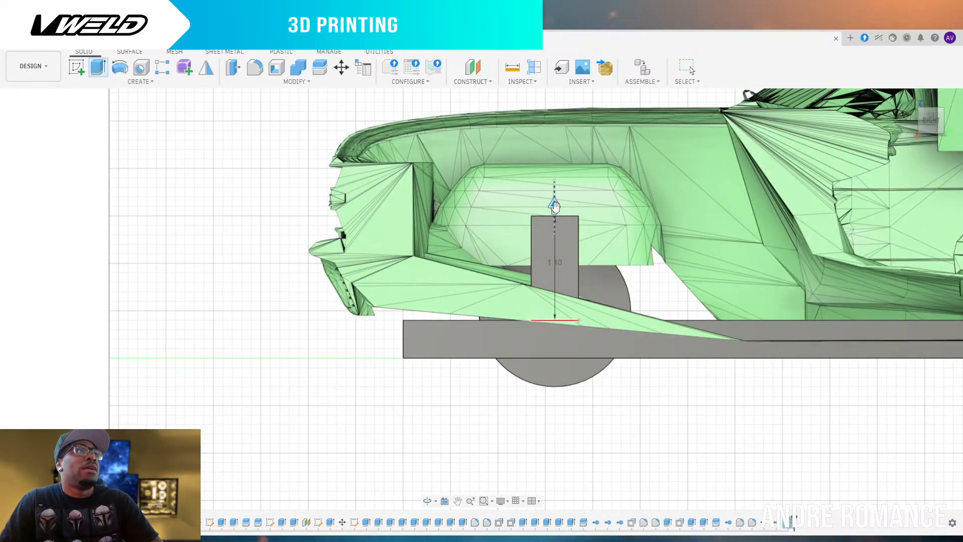
pyautogui.moveTo(554, 206); pyautogui.dragTo(552, 123)
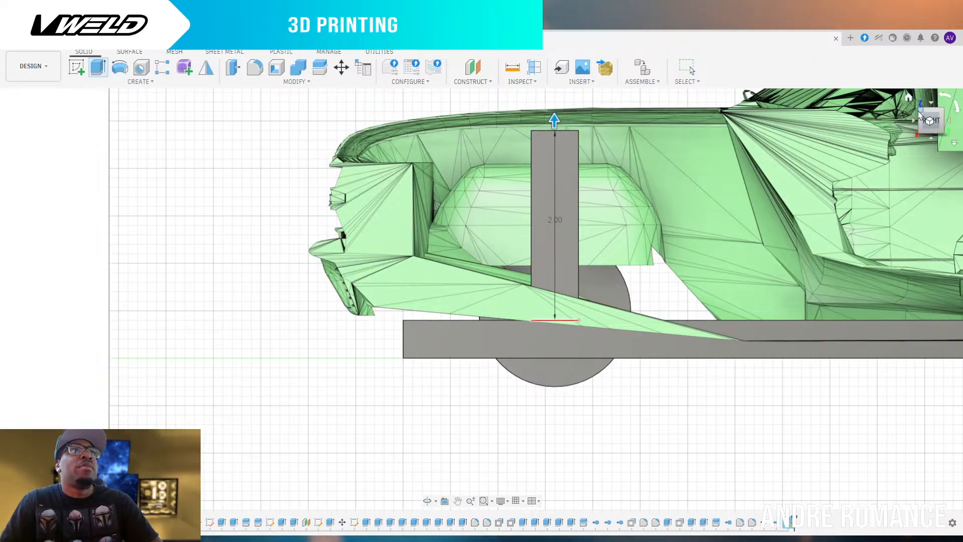
pyautogui.click(945, 122)
pyautogui.moveTo(945, 122); pyautogui.dragTo(906, 122)
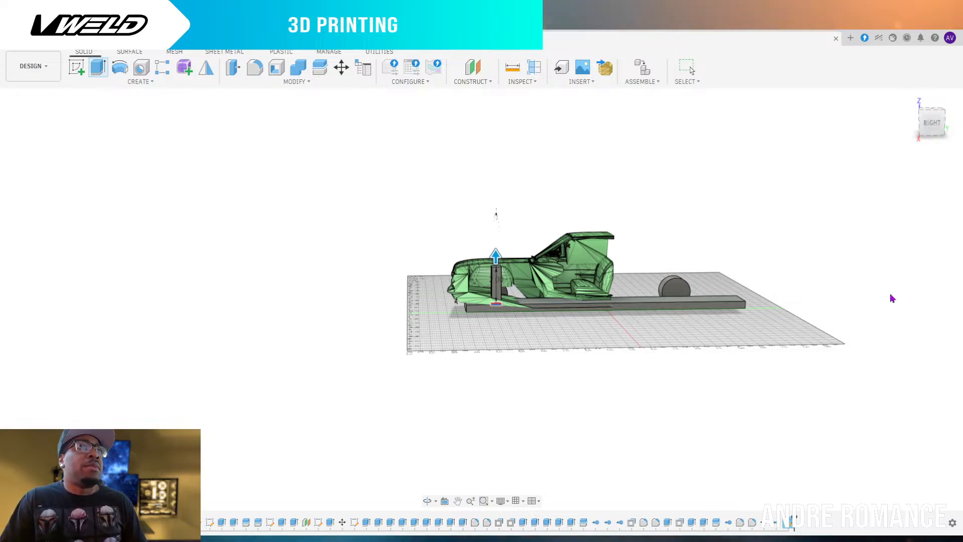
pyautogui.press('Escape')
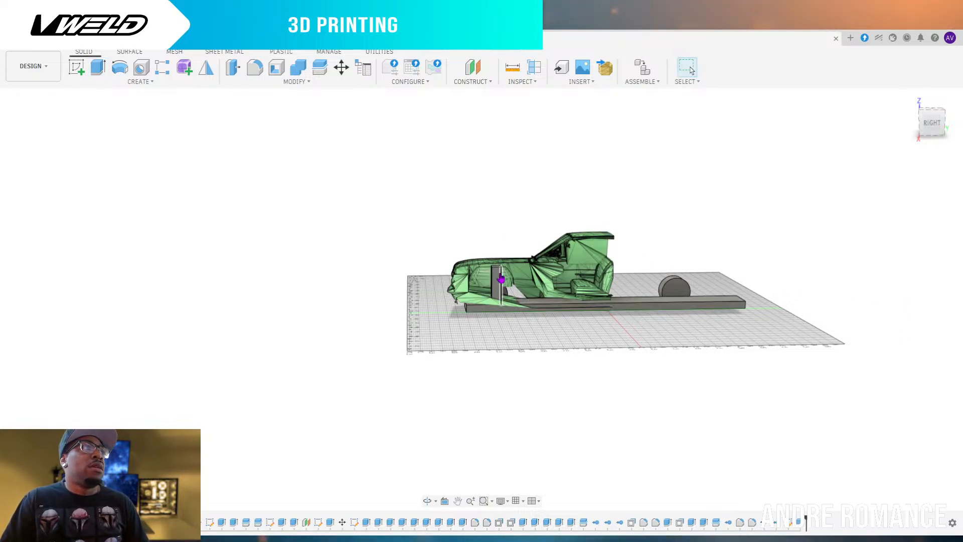
# In a straight front view, hide the car body mesh and show the wheel knuckle with its upper and lower control arms
pyautogui.click(924, 118)
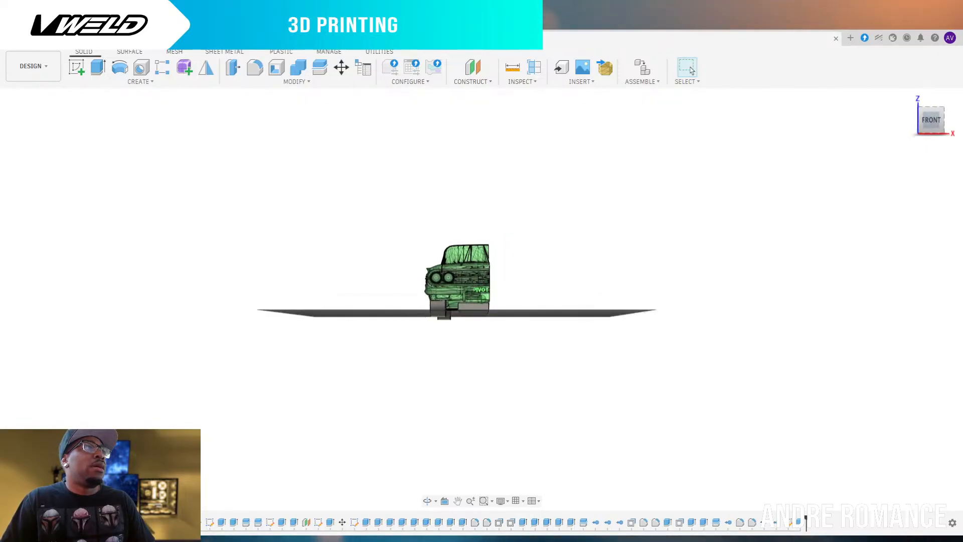
pyautogui.scroll(-3, 740, 327)
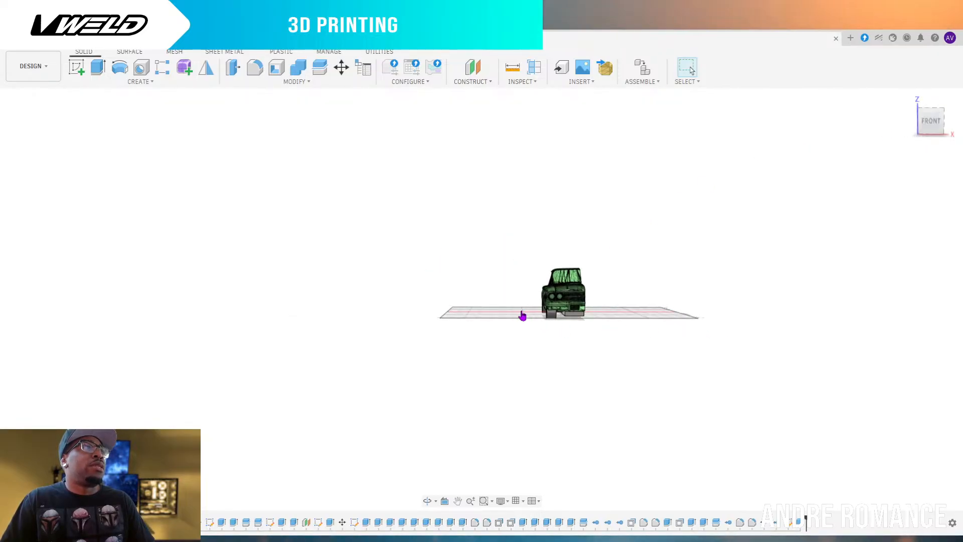
pyautogui.scroll(6, 522, 314)
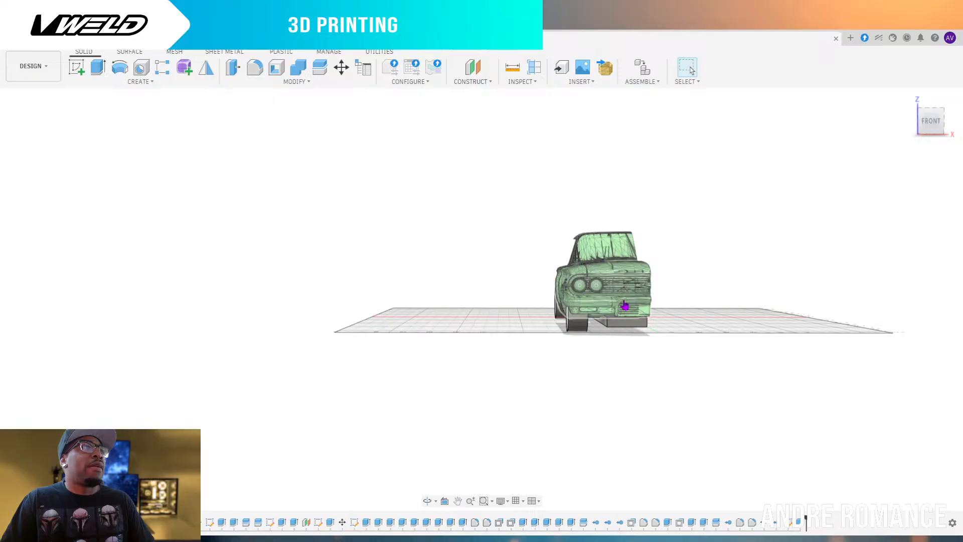
pyautogui.click(930, 120)
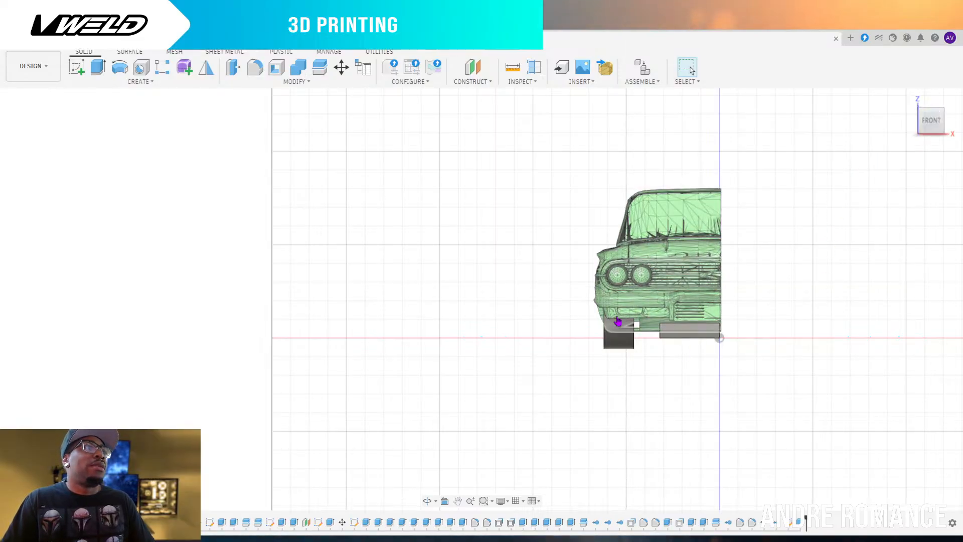
pyautogui.scroll(3, 645, 326)
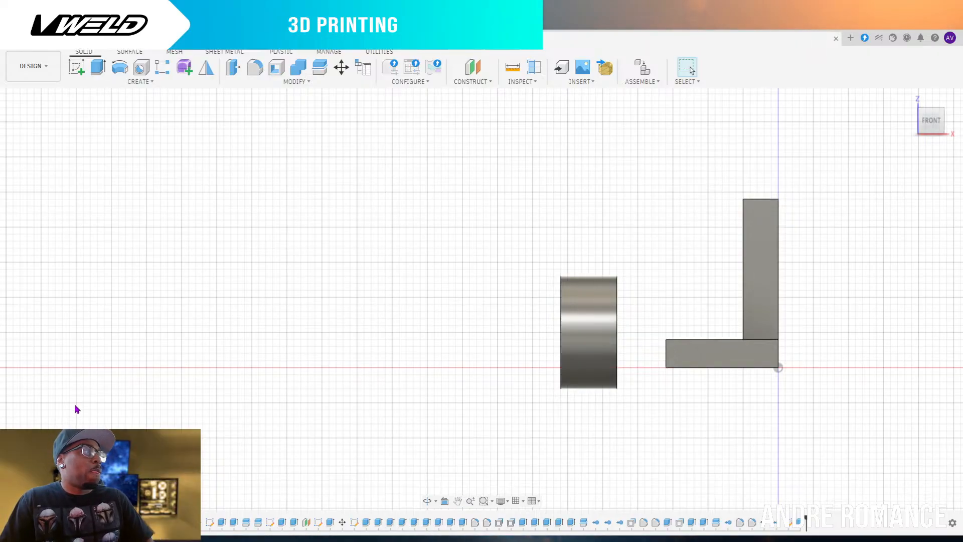
pyautogui.click(44, 428)
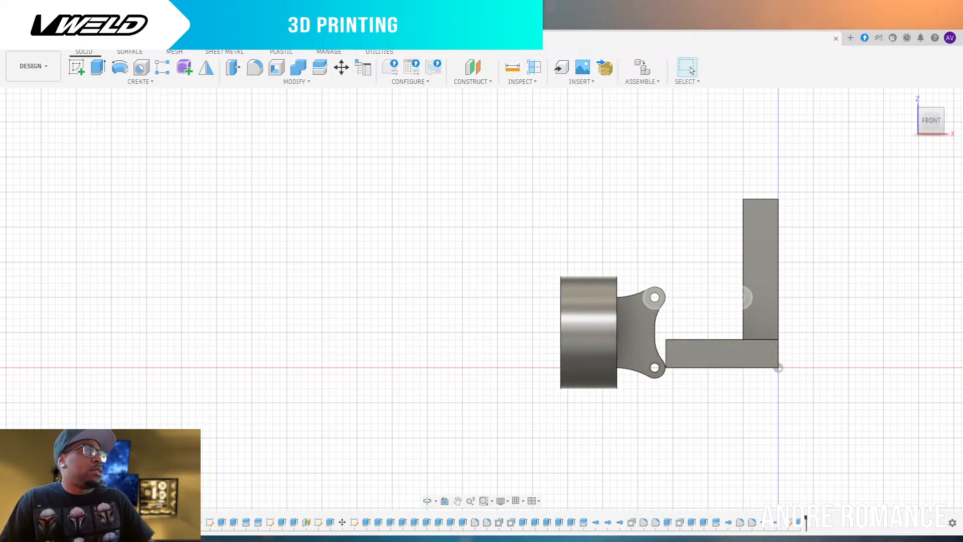
pyautogui.click(44, 463)
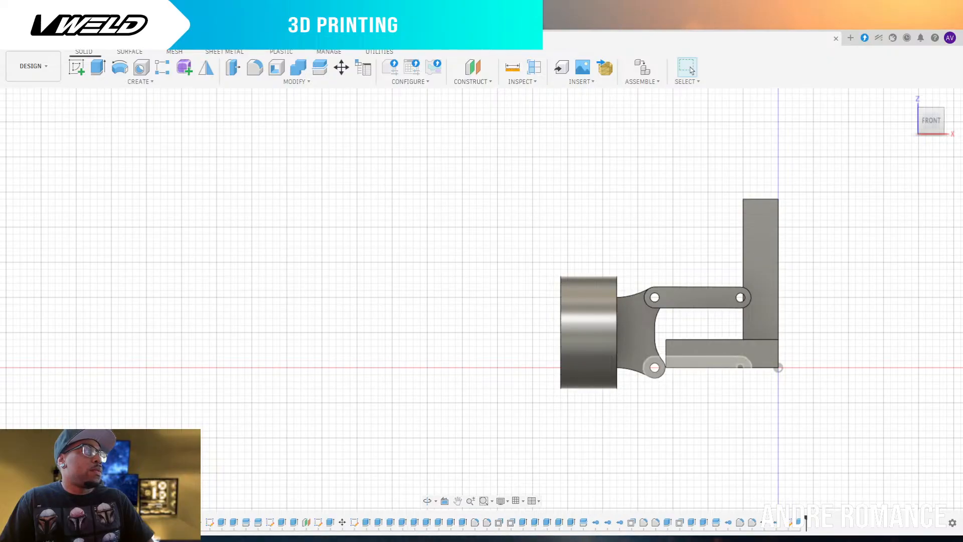
pyautogui.click(44, 472)
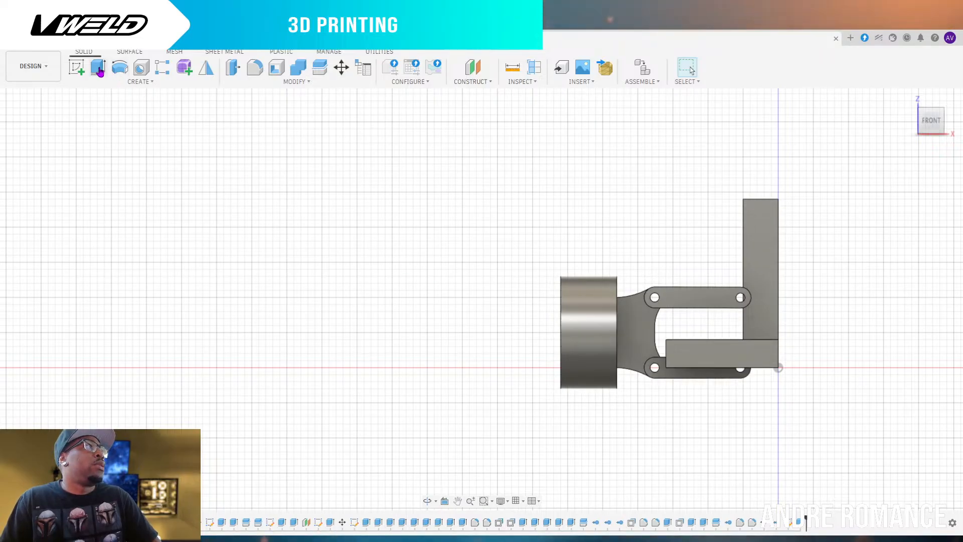
# Start a sketch on the front face of the lower control arm
pyautogui.click(701, 377)
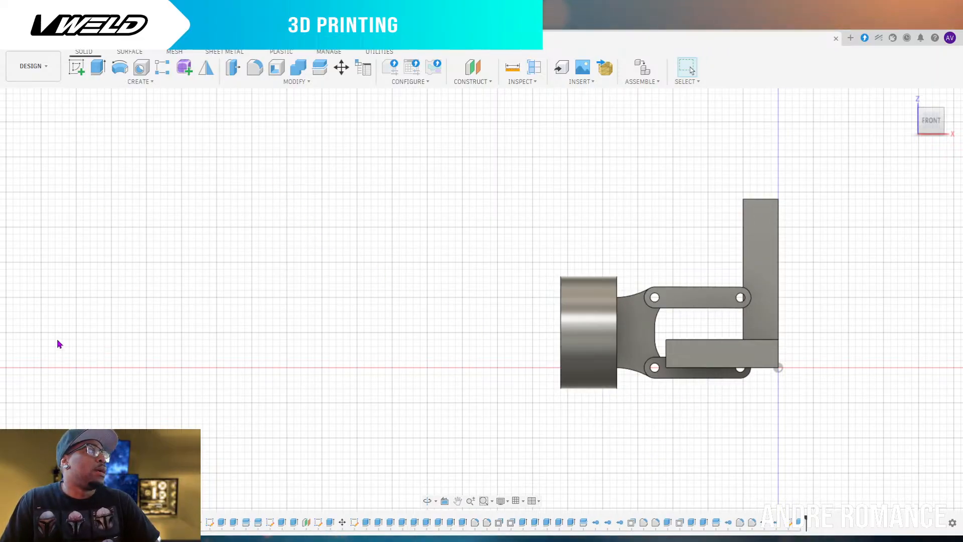
pyautogui.click(76, 67)
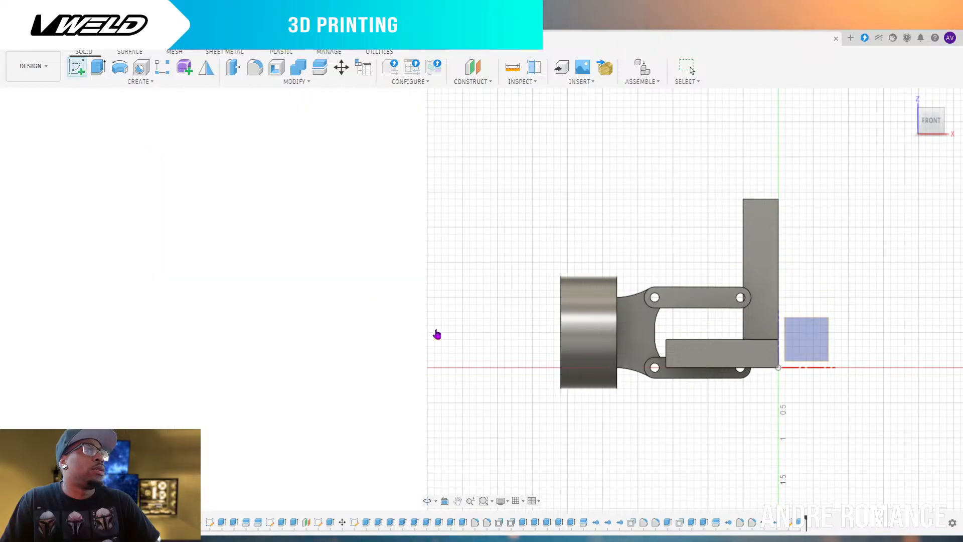
pyautogui.click(695, 378)
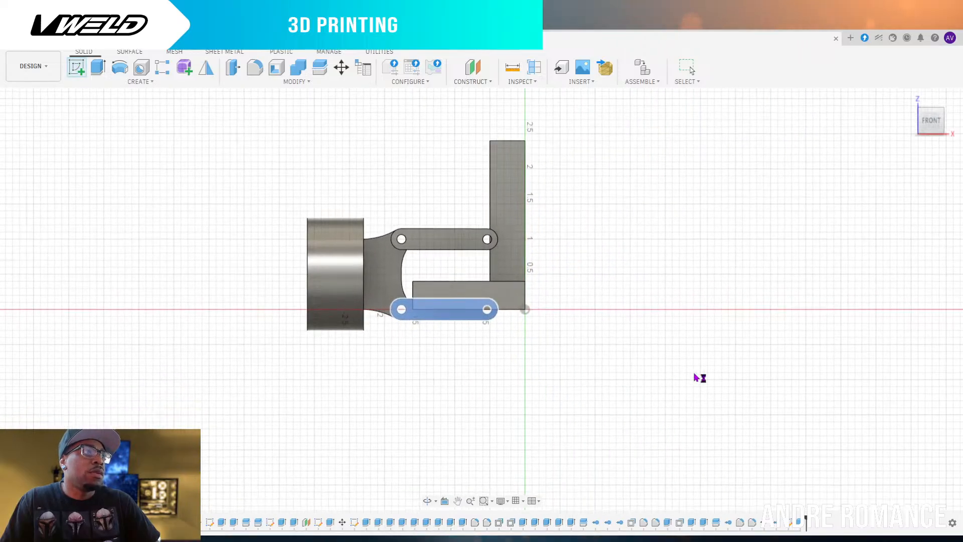
pyautogui.scroll(-3, 750, 269)
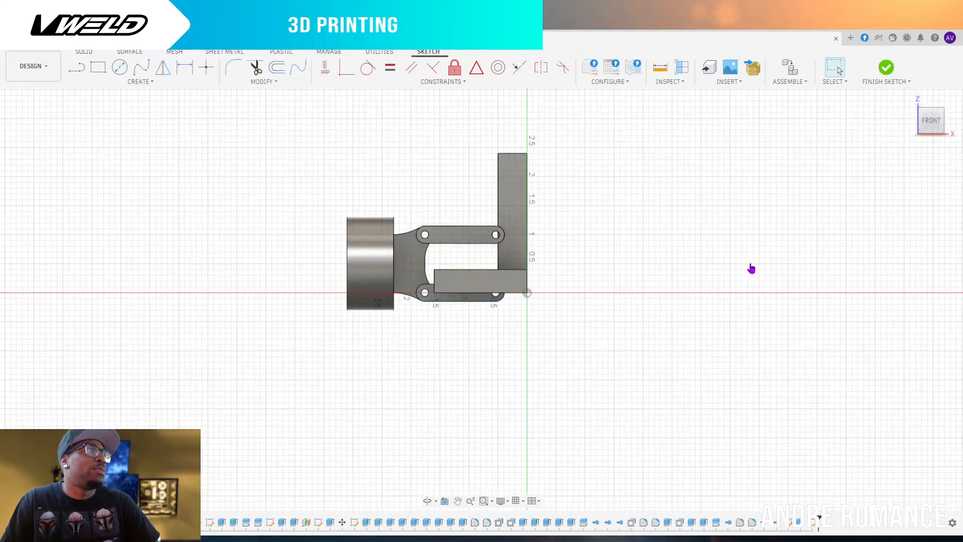
pyautogui.scroll(2, 485, 279)
pyautogui.scroll(-3, 341, 191)
pyautogui.scroll(3, 335, 192)
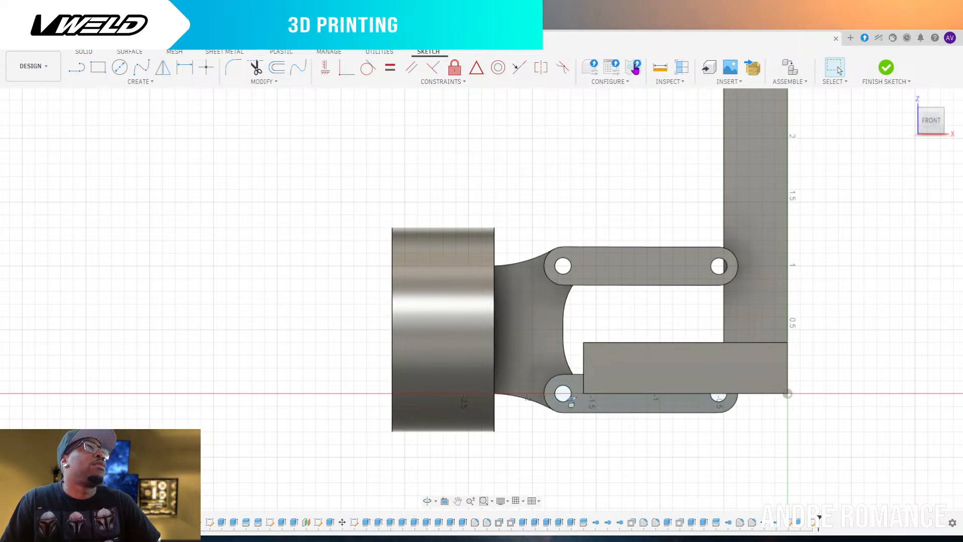
# Measure the front face of the frame plate
pyautogui.click(661, 70)
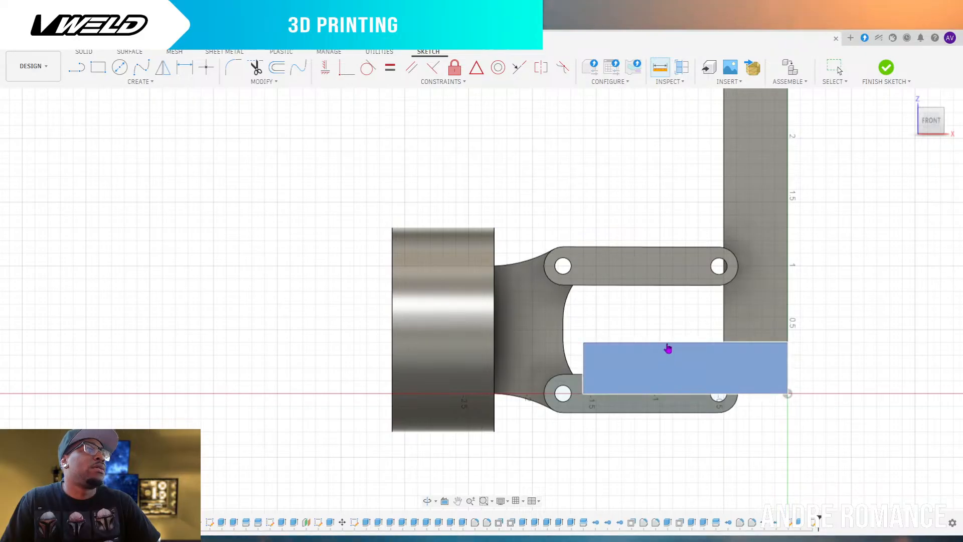
pyautogui.click(639, 389)
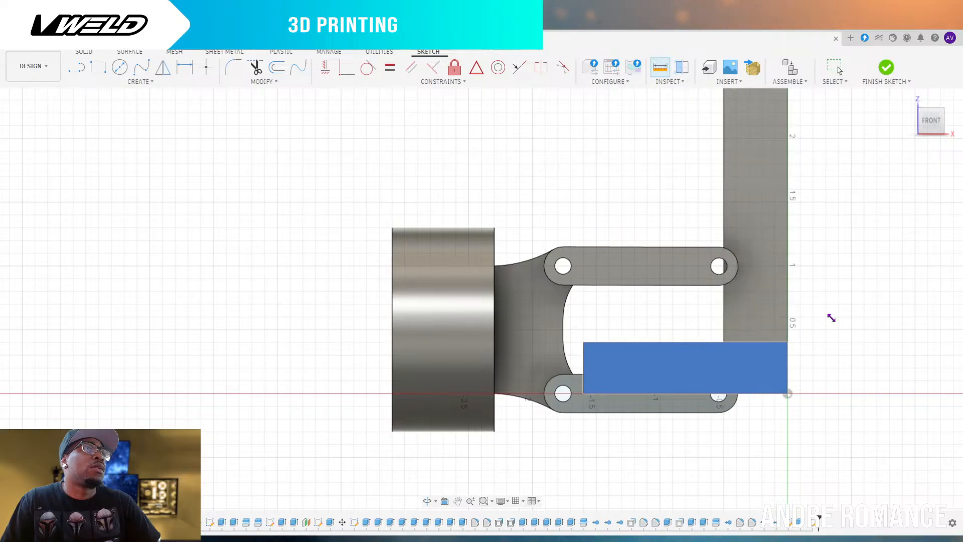
pyautogui.press('Escape')
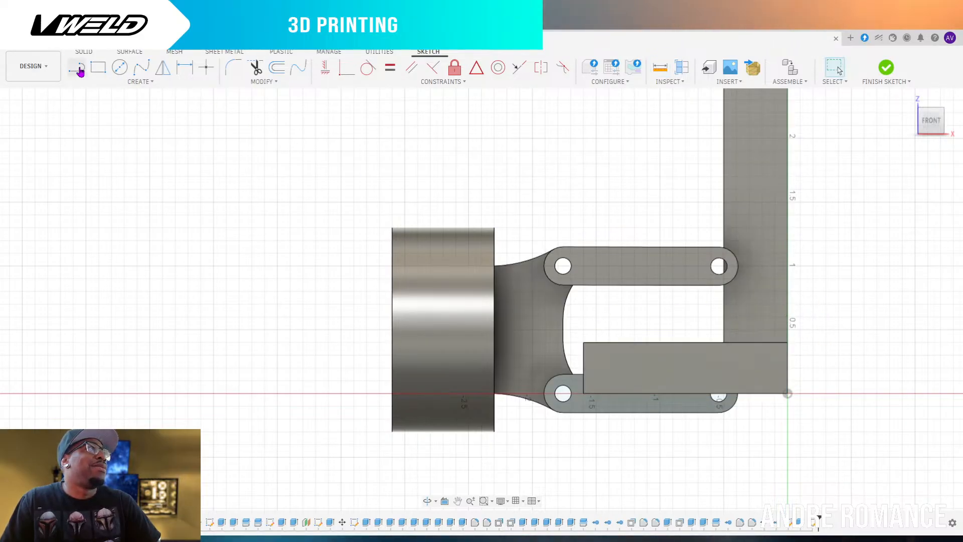
# Sketch a line joining the centres of the lower control arm's two pivot holes, and hide the frame plate and post
pyautogui.click(78, 69)
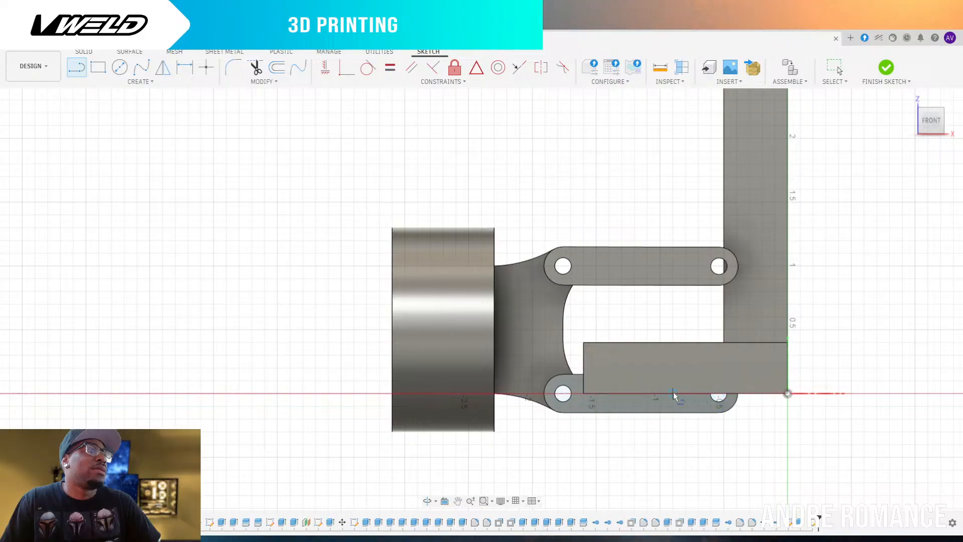
pyautogui.click(564, 394)
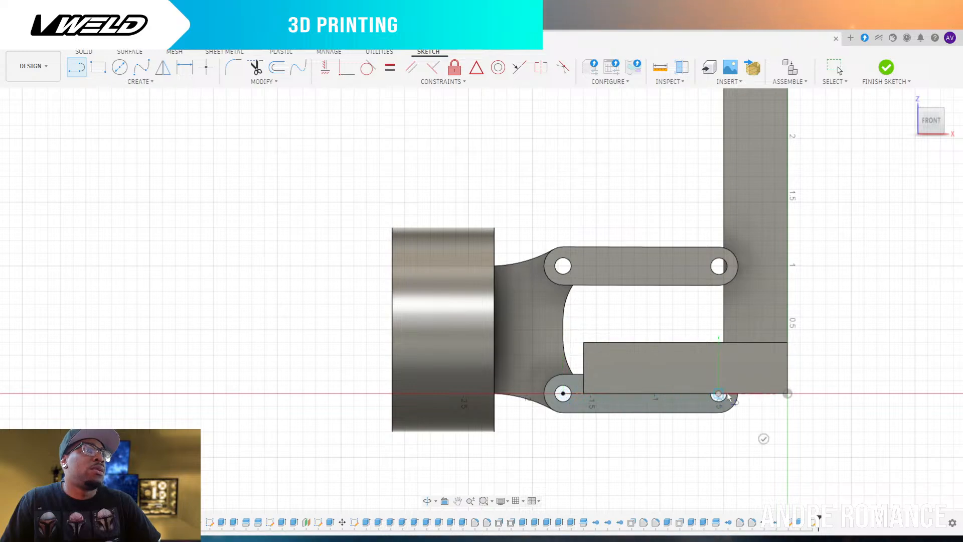
pyautogui.click(763, 439)
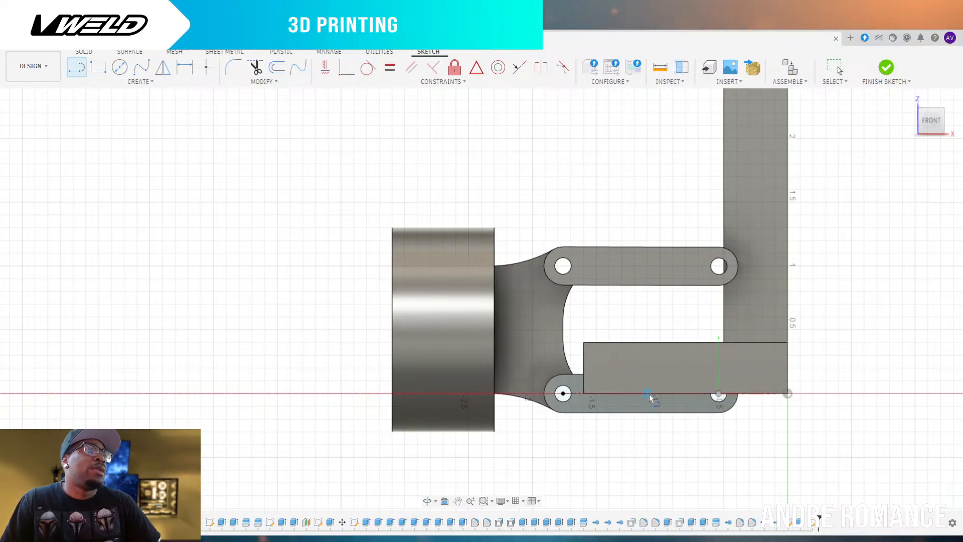
pyautogui.click(43, 389)
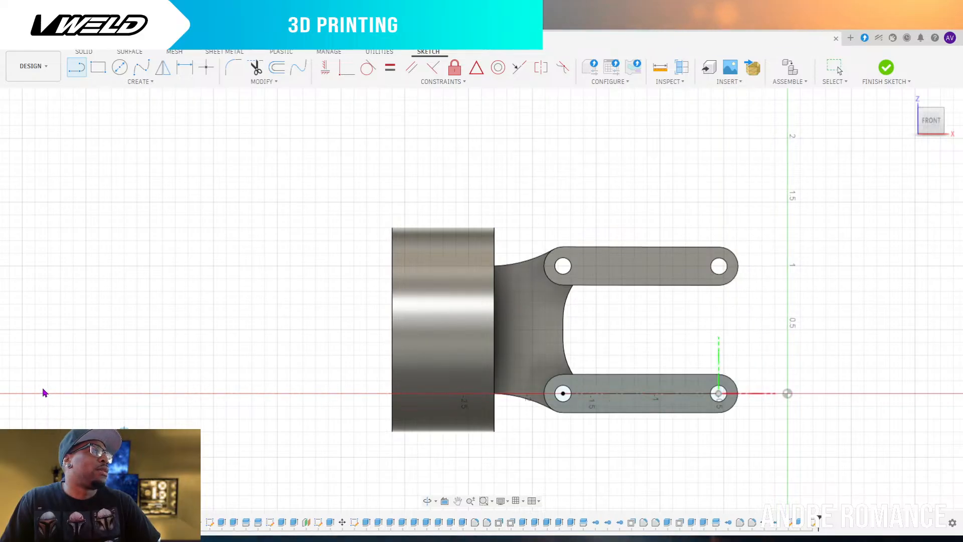
# Sketch an angled line about 2.50 long from the midpoint between the lower arm's pivot holes up to the vertical centreline
pyautogui.click(641, 394)
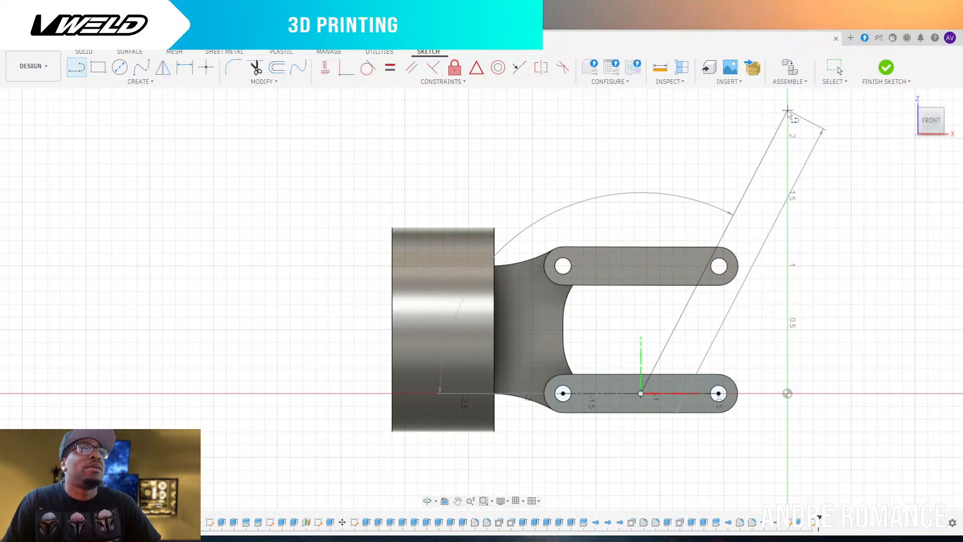
pyautogui.click(788, 110)
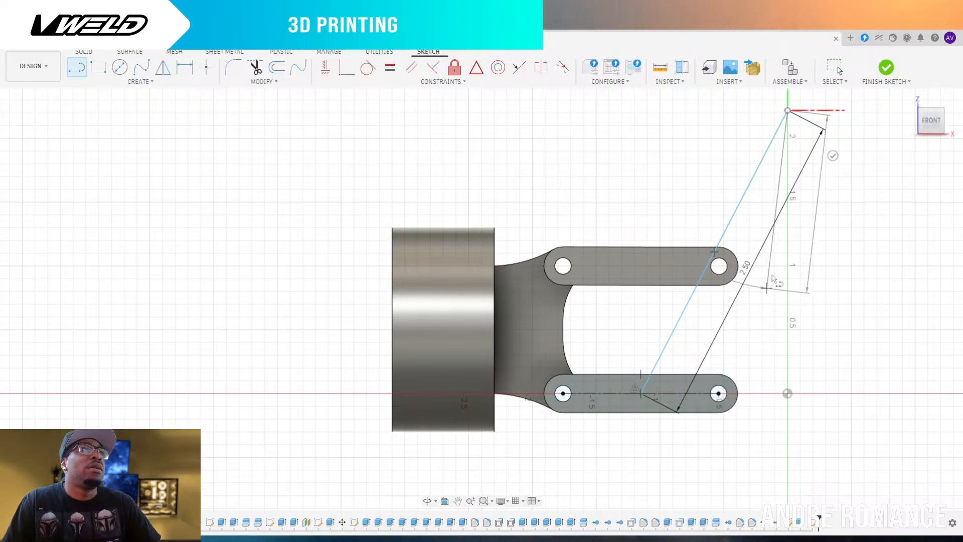
pyautogui.press('Escape')
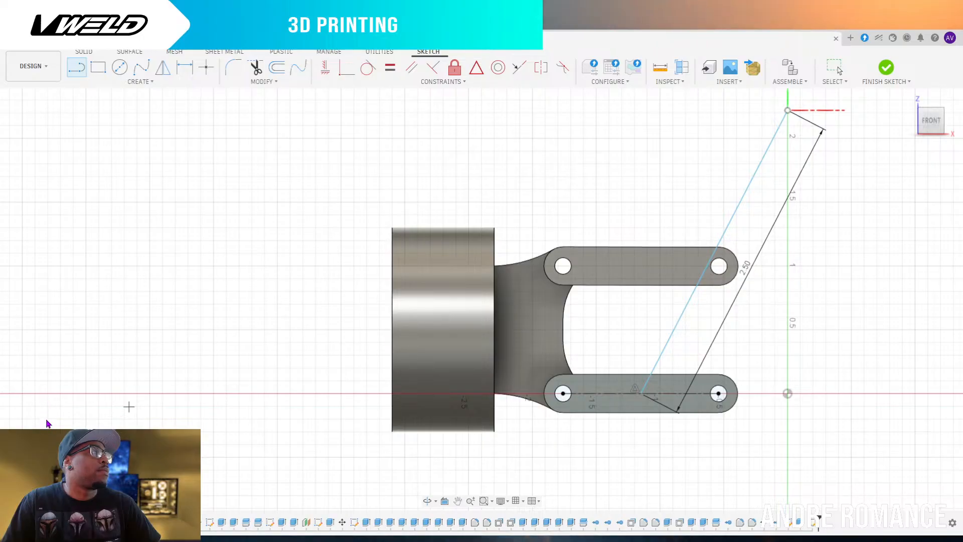
# Show the frame plate and post, examine the angled shock line's position against them, and hide both parts again
pyautogui.click(43, 388)
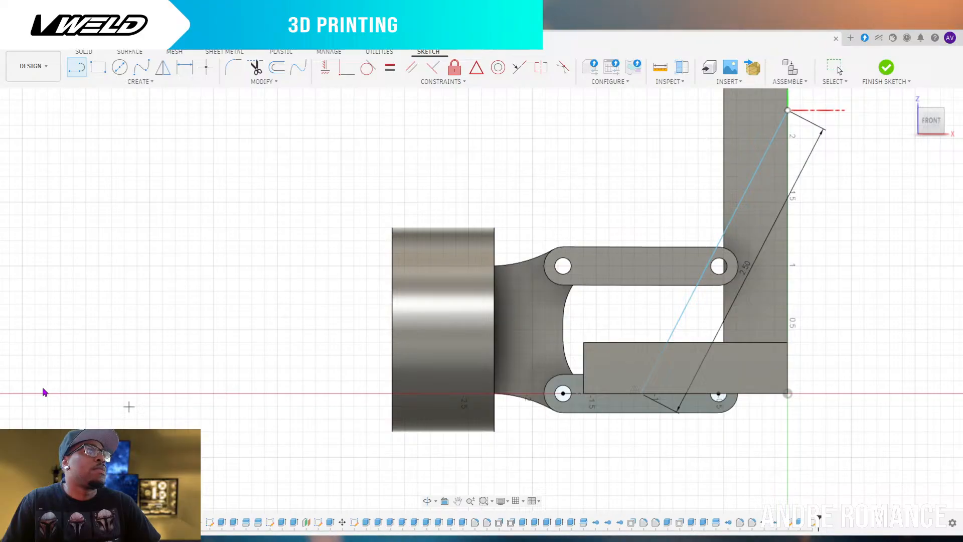
pyautogui.scroll(-1, 617, 463)
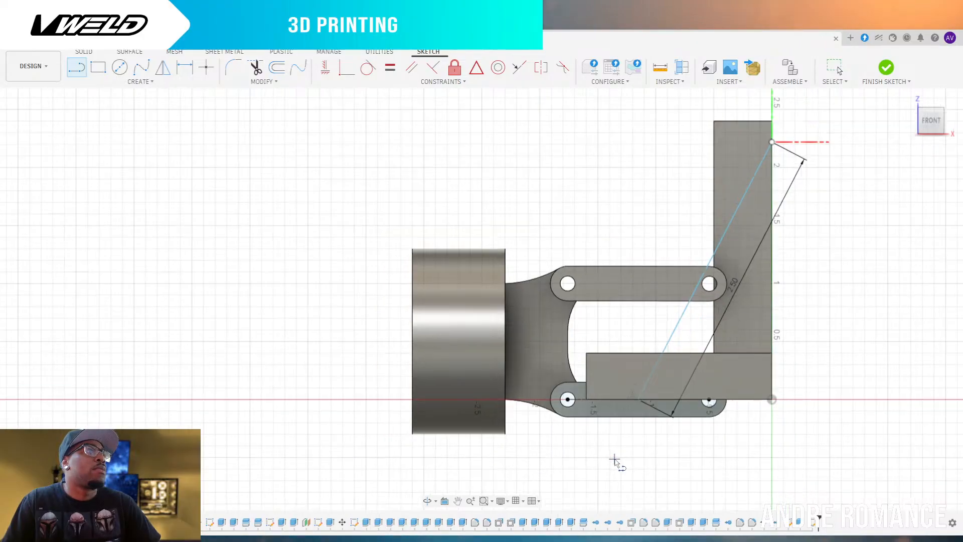
pyautogui.scroll(-1, 616, 461)
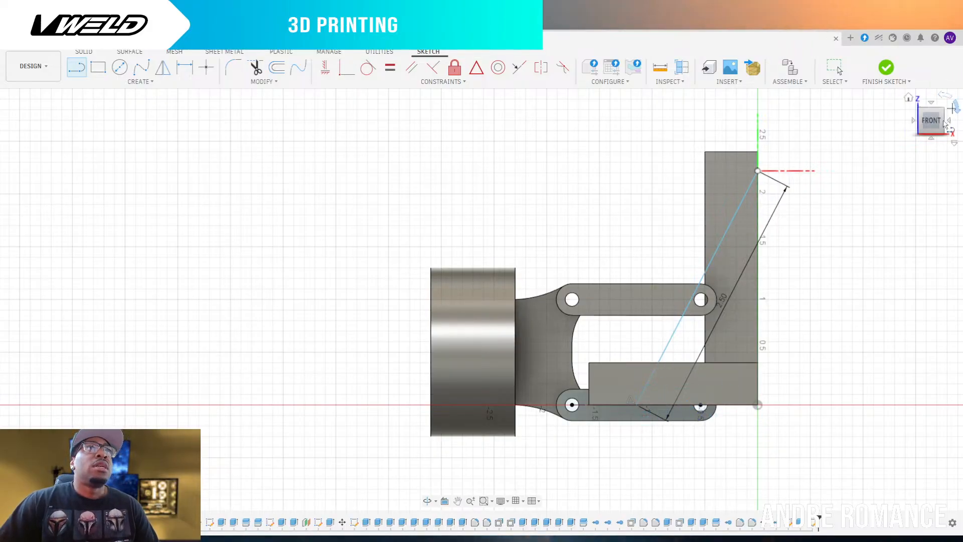
pyautogui.moveTo(932, 113); pyautogui.dragTo(929, 133)
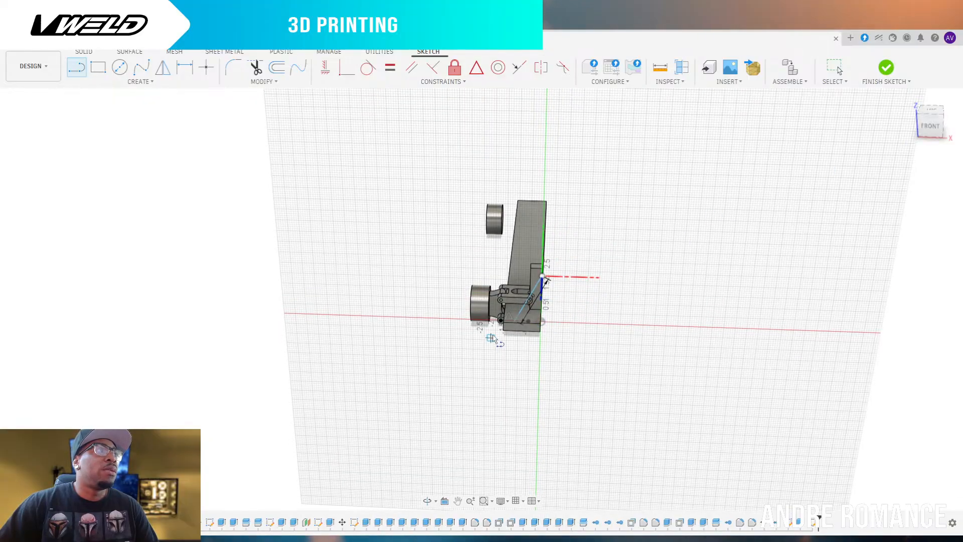
pyautogui.scroll(-3, 491, 319)
pyautogui.scroll(3, 493, 315)
pyautogui.scroll(5, 495, 315)
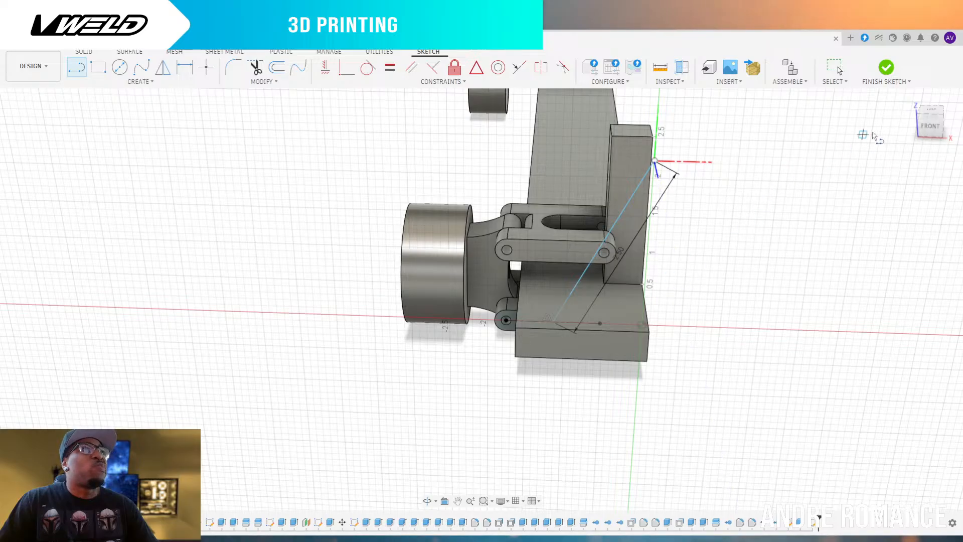
pyautogui.click(929, 124)
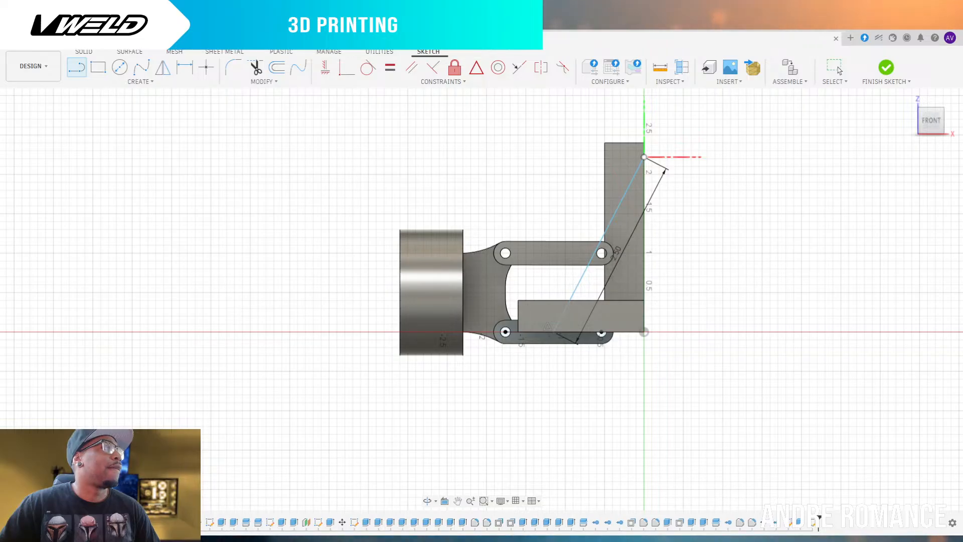
pyautogui.click(45, 388)
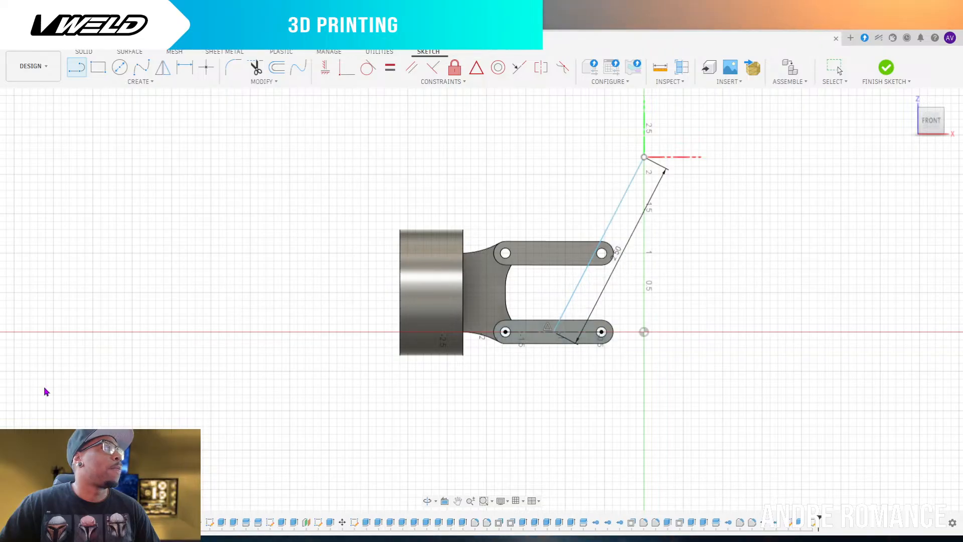
# Sketch a 0.13 diameter circle at the angled line's lower end, midway between the lower control arm's pivot holes
pyautogui.scroll(-2, 770, 327)
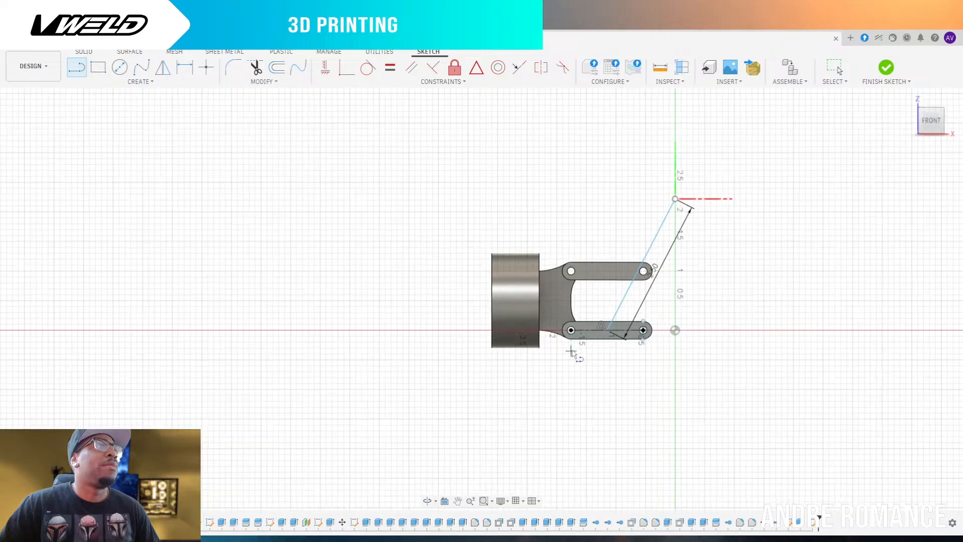
pyautogui.scroll(3, 604, 336)
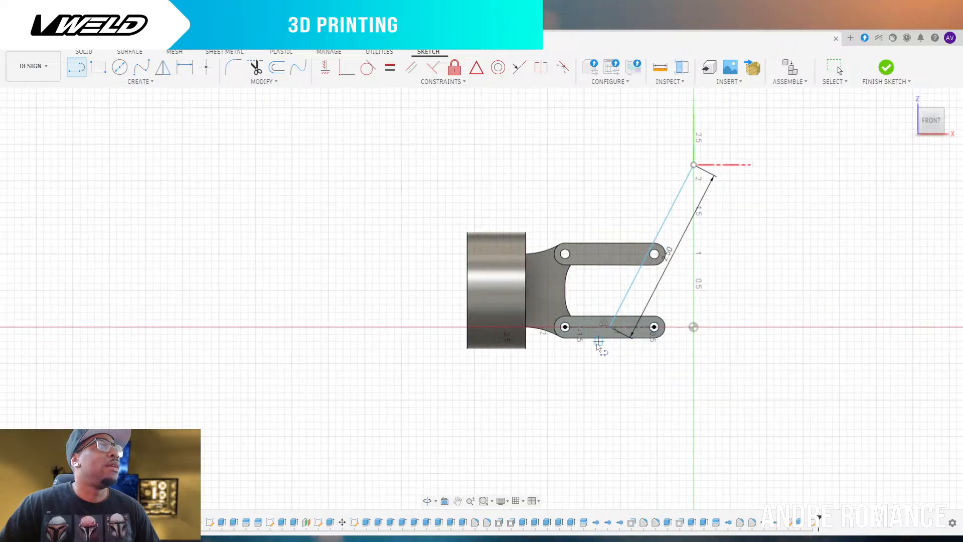
pyautogui.scroll(4, 608, 336)
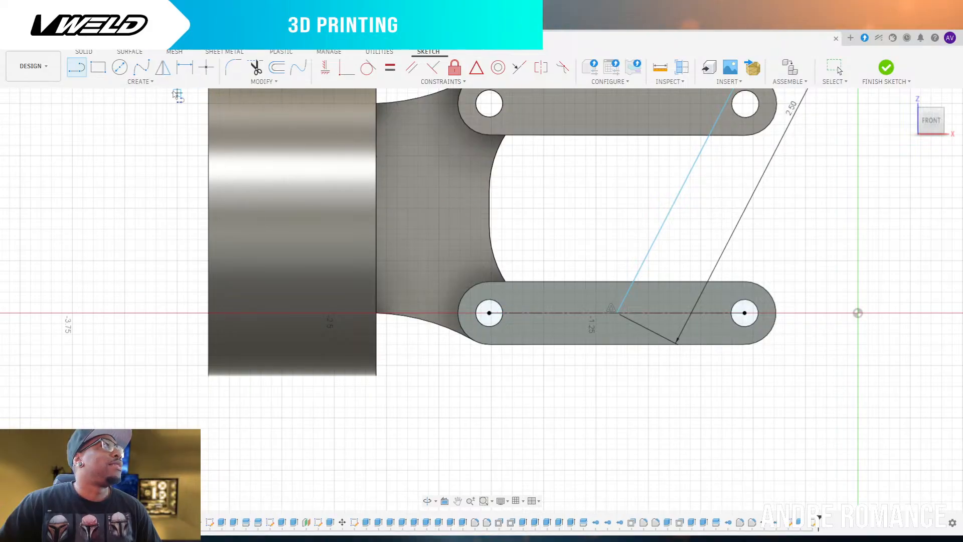
pyautogui.click(501, 324)
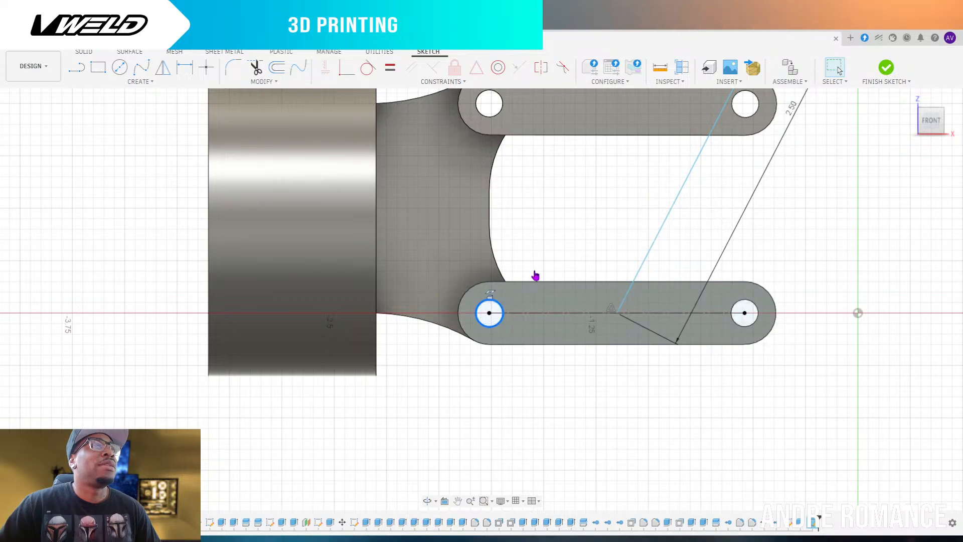
pyautogui.click(119, 66)
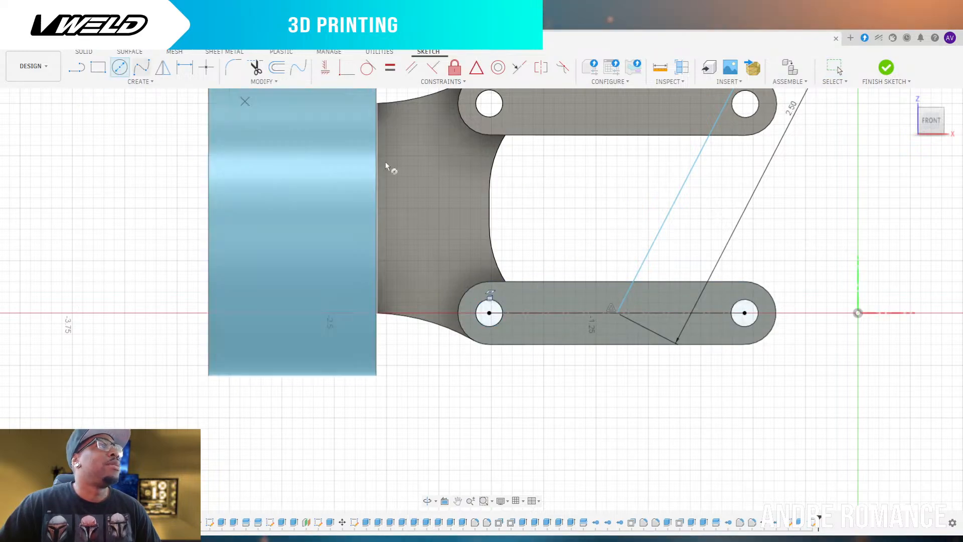
pyautogui.click(617, 312)
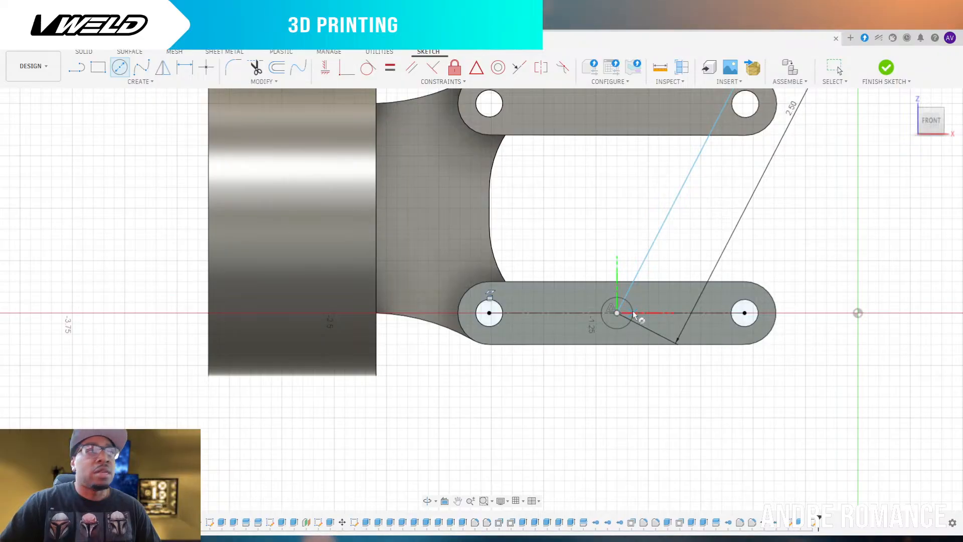
pyautogui.click(631, 315)
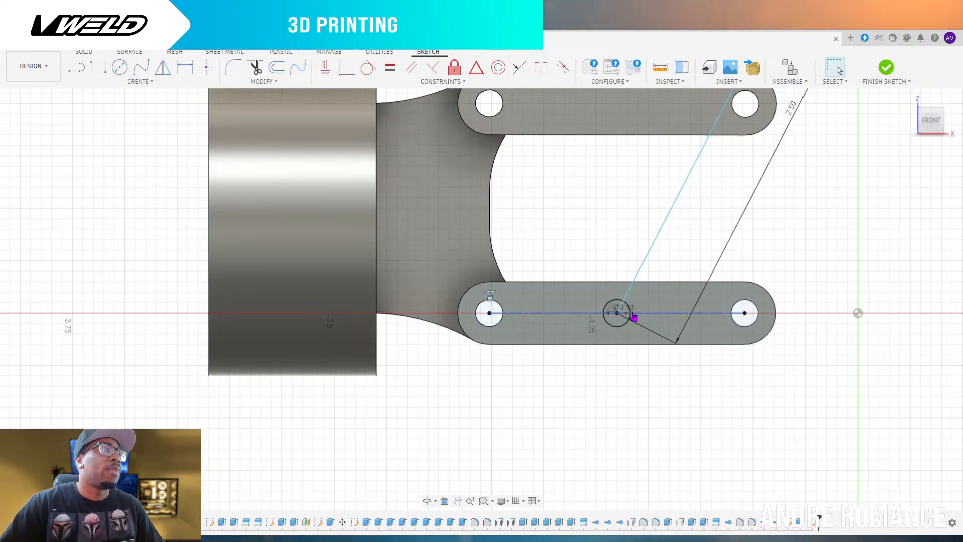
pyautogui.press('Escape')
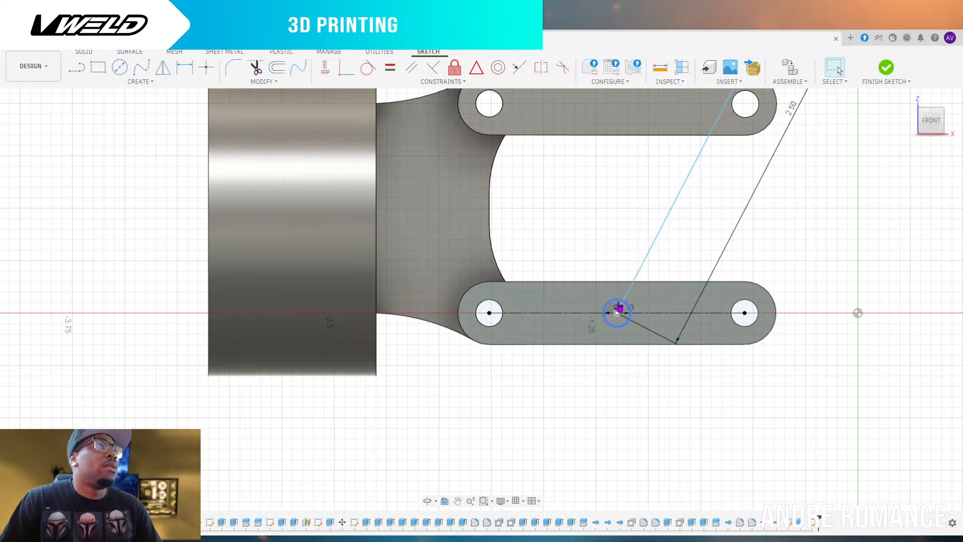
pyautogui.click(936, 119)
pyautogui.moveTo(936, 132)
pyautogui.mouseDown()
pyautogui.moveTo(910, 149)
pyautogui.moveTo(935, 127)
pyautogui.mouseUp()
pyautogui.scroll(-3, 710, 239)
pyautogui.scroll(8, 590, 243)
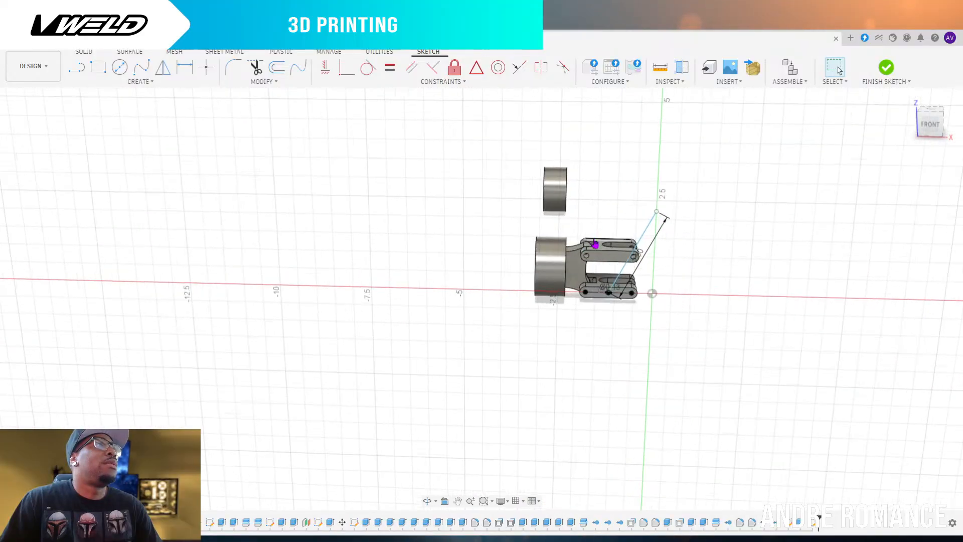
pyautogui.scroll(3, 630, 357)
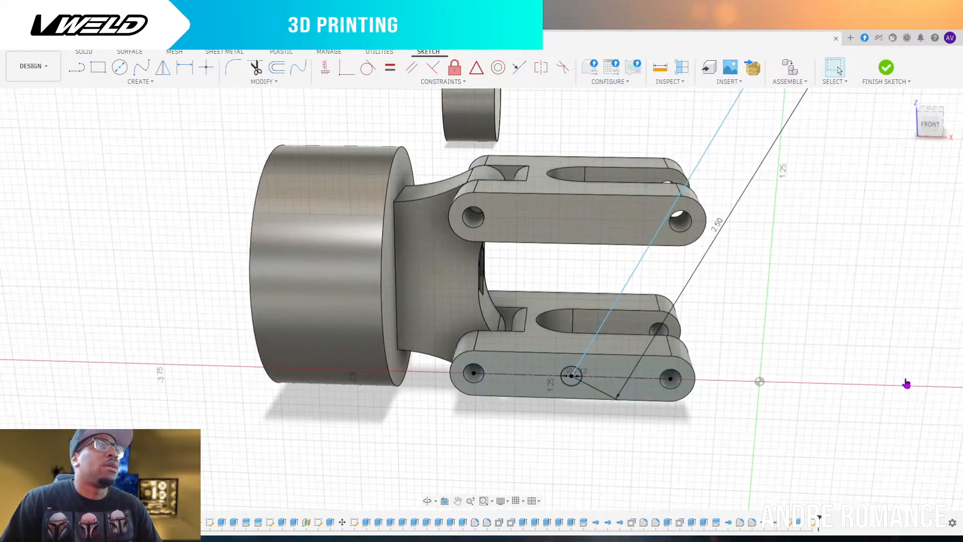
pyautogui.click(934, 372)
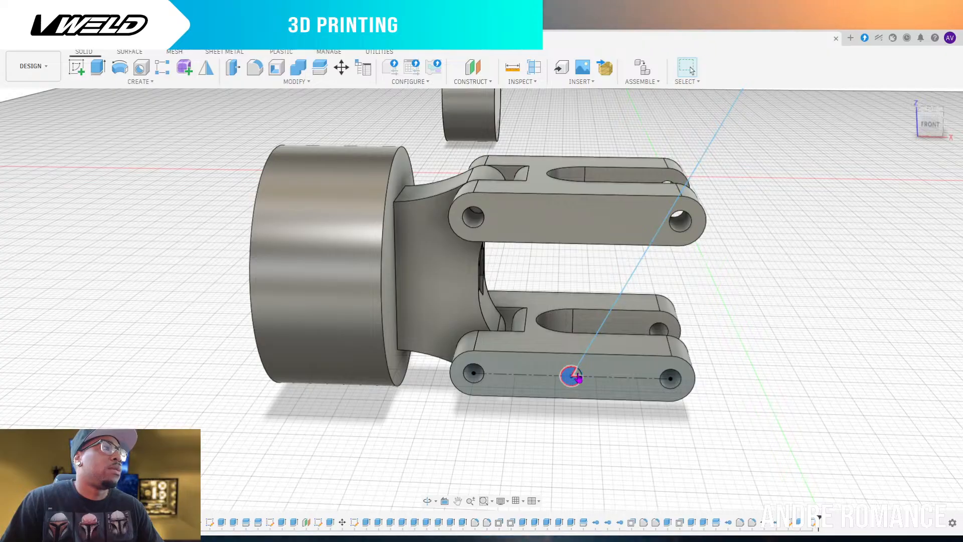
pyautogui.scroll(5, 578, 378)
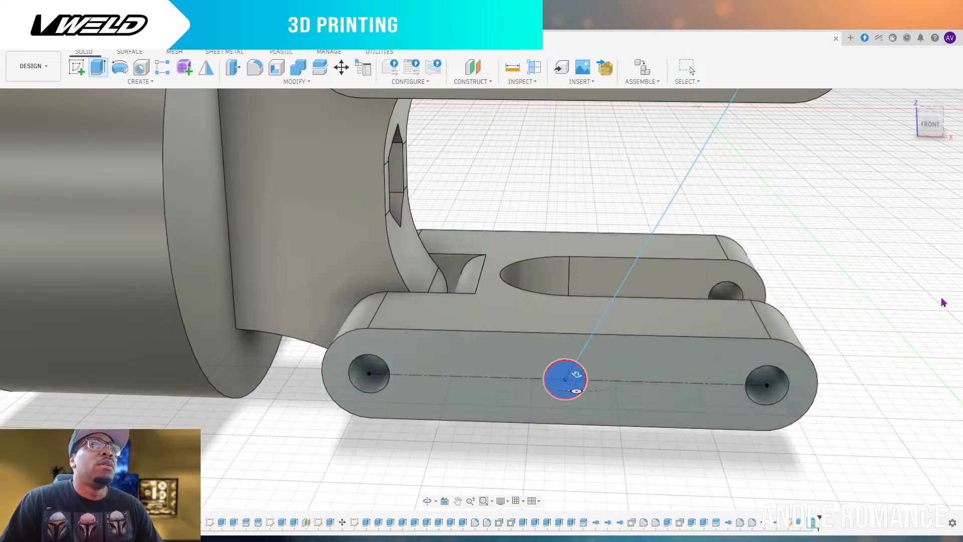
pyautogui.press('Escape')
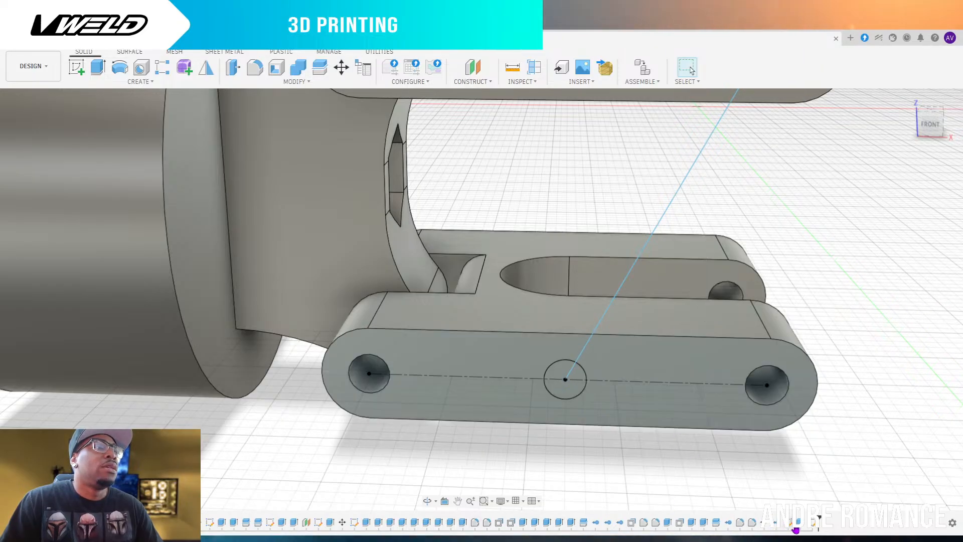
# Reopen the lower arm sketch and try to move the circle 0.20 horizontally towards the inner pivot hole
pyautogui.doubleClick(811, 526)
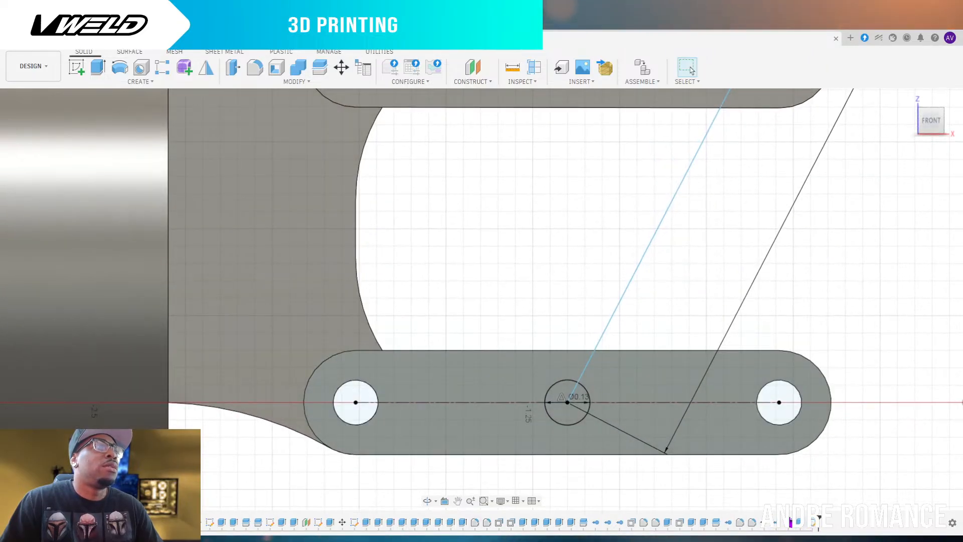
pyautogui.click(589, 413)
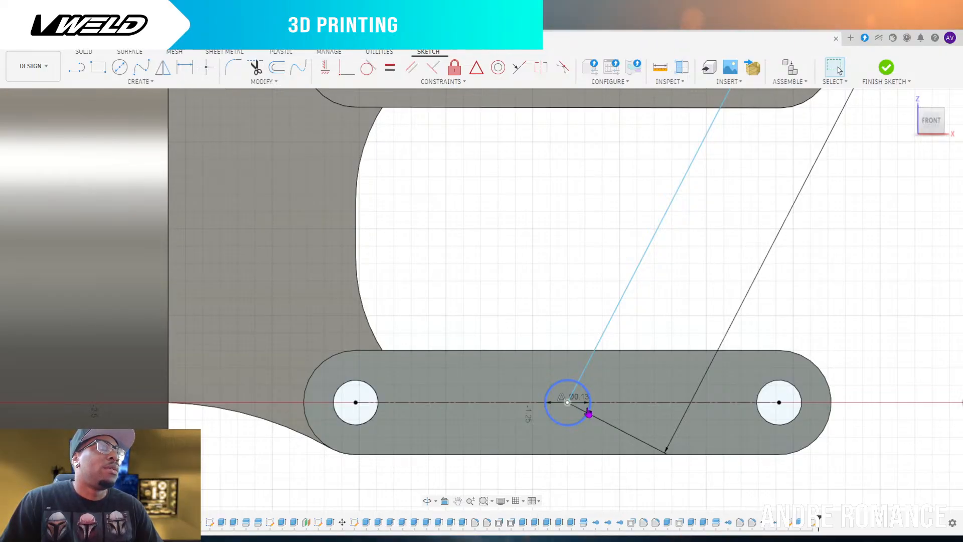
pyautogui.click(575, 407)
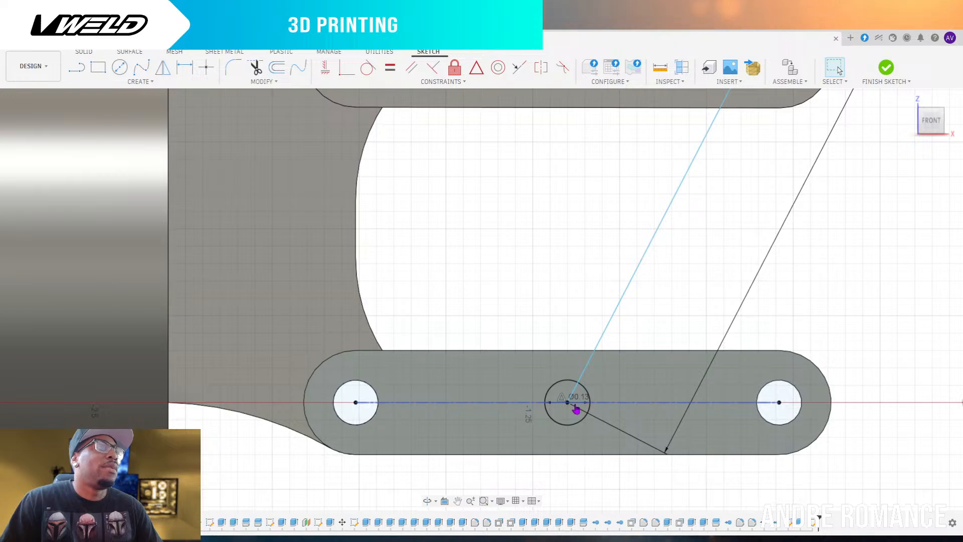
pyautogui.click(590, 413)
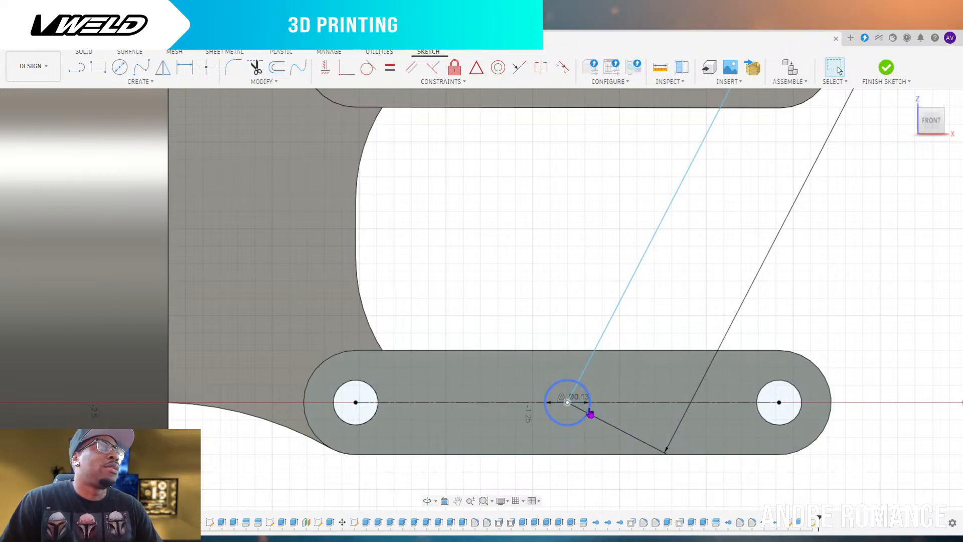
pyautogui.click(590, 414)
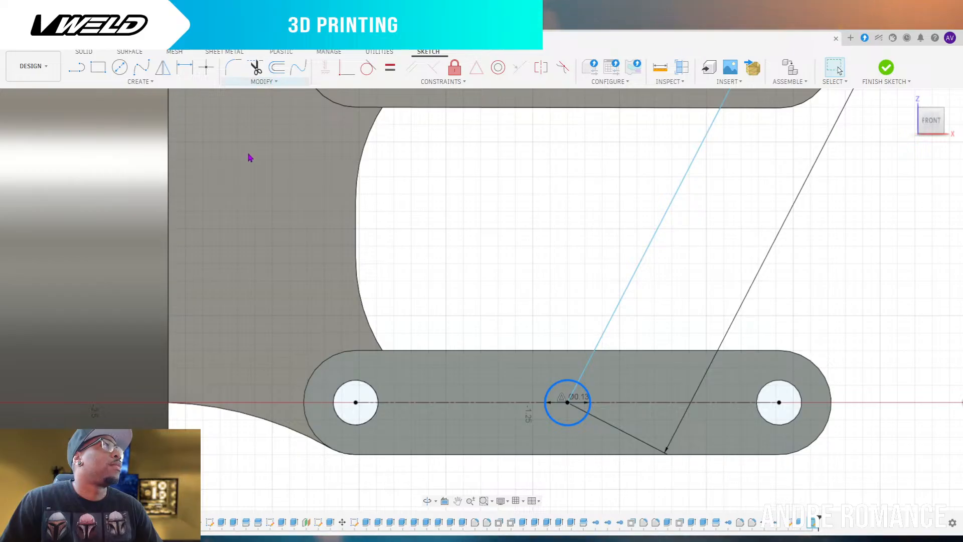
pyautogui.press('m')
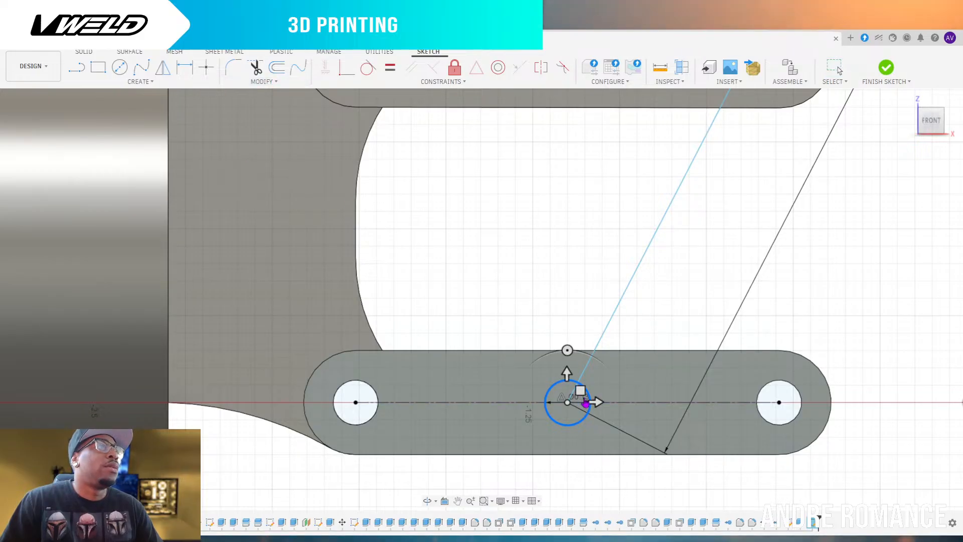
pyautogui.moveTo(598, 402); pyautogui.dragTo(606, 402)
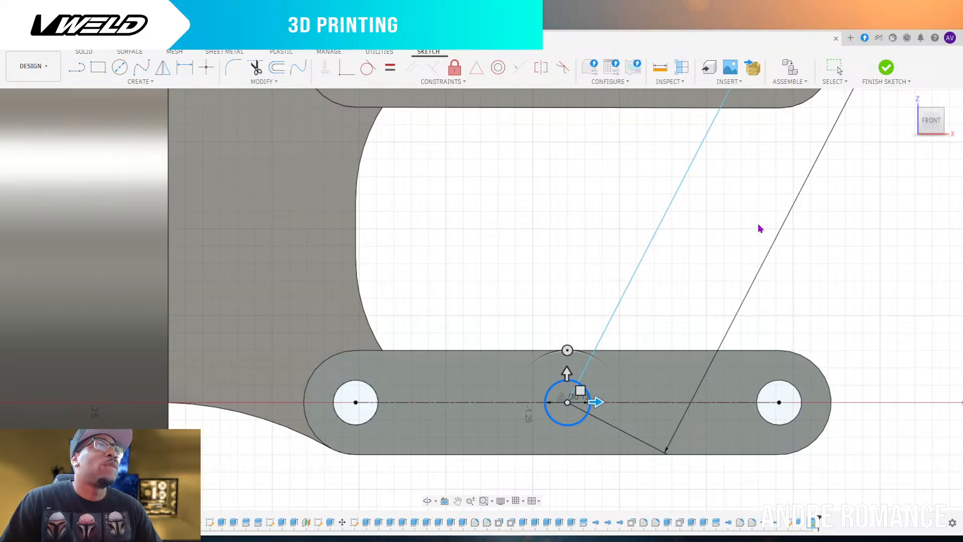
pyautogui.moveTo(594, 403); pyautogui.dragTo(665, 402)
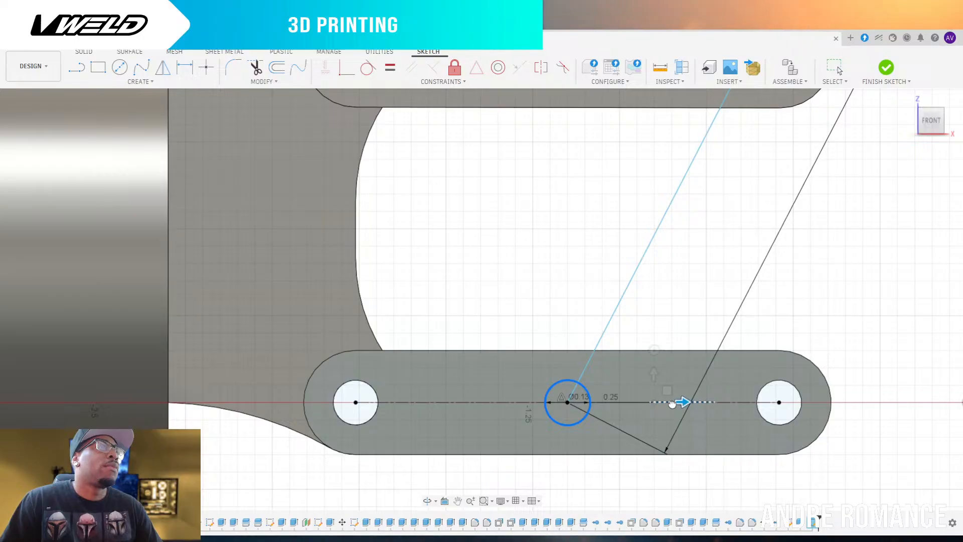
pyautogui.moveTo(672, 404); pyautogui.dragTo(667, 405)
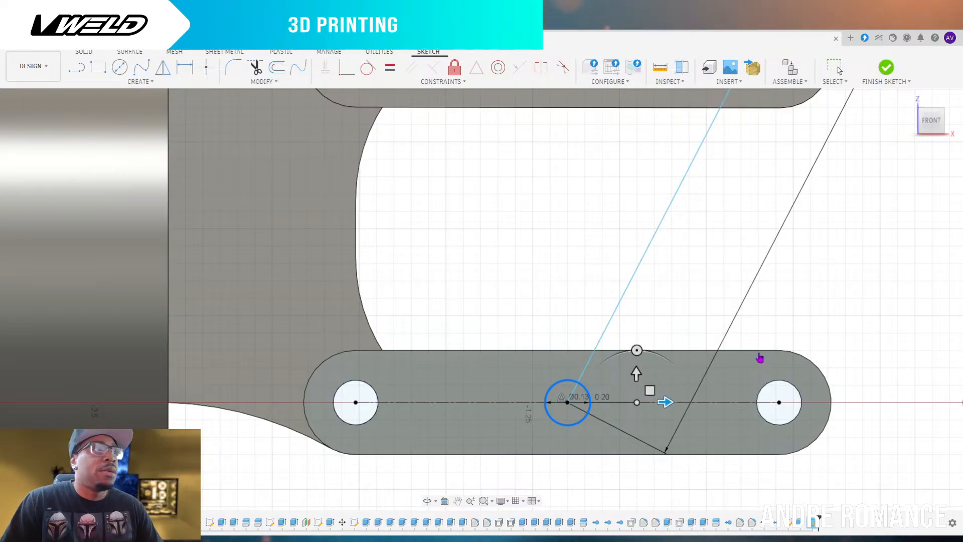
pyautogui.press('Return')
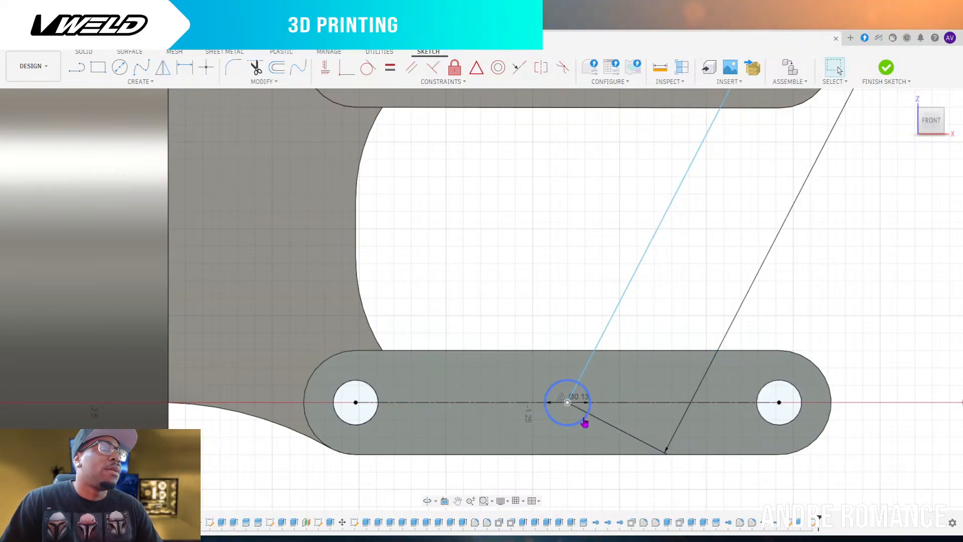
# Move the 0.13 circle, together with the attached shock line, 0.20 horizontally towards the lower arm's inner pivot hole
pyautogui.click(583, 419)
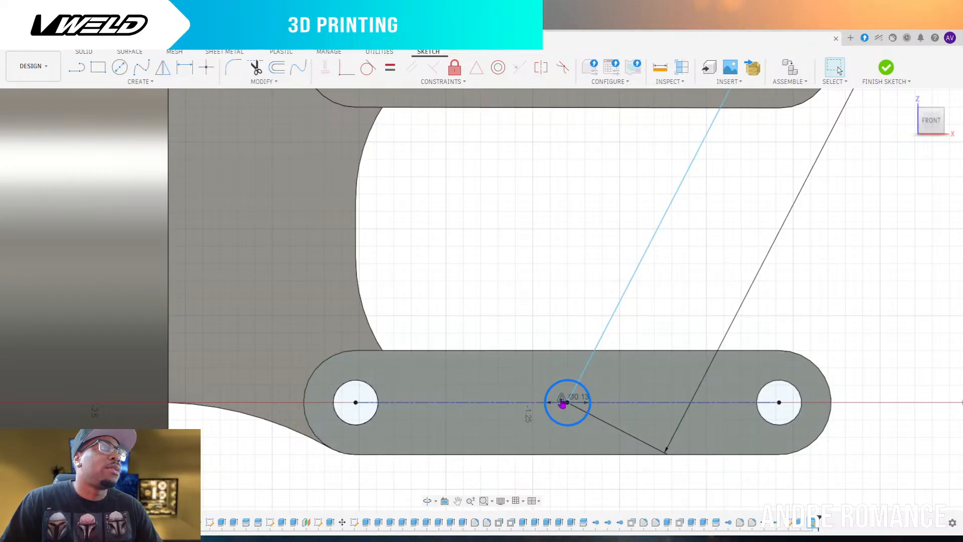
pyautogui.press('Escape')
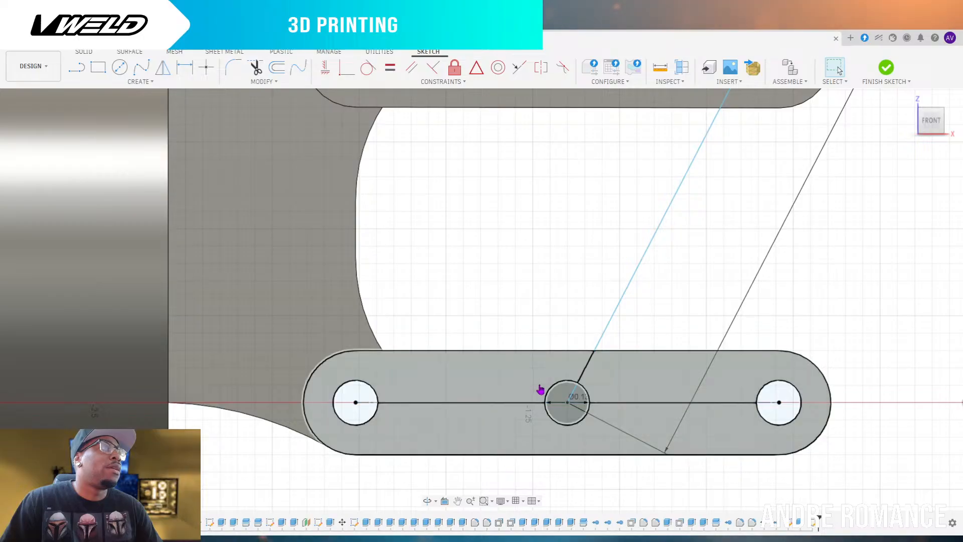
pyautogui.click(580, 426)
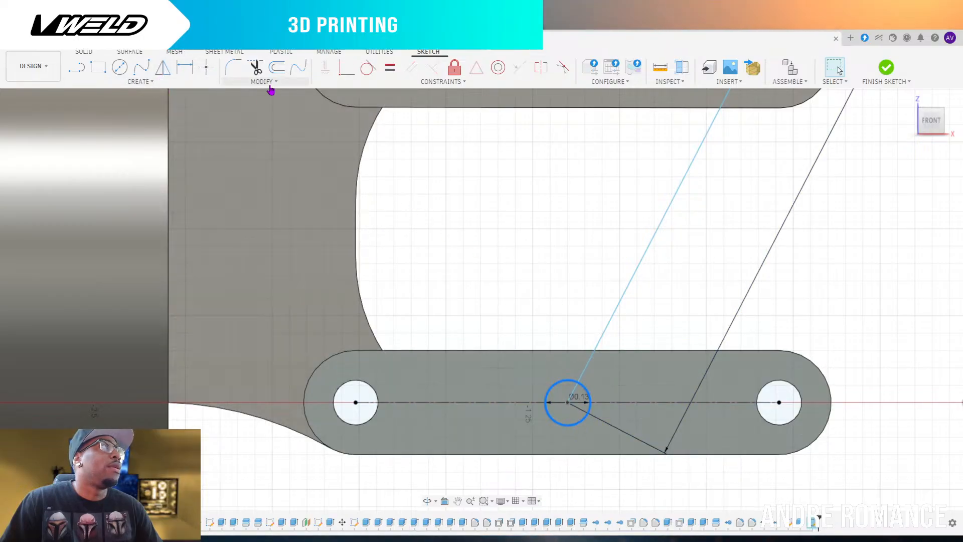
pyautogui.press('m')
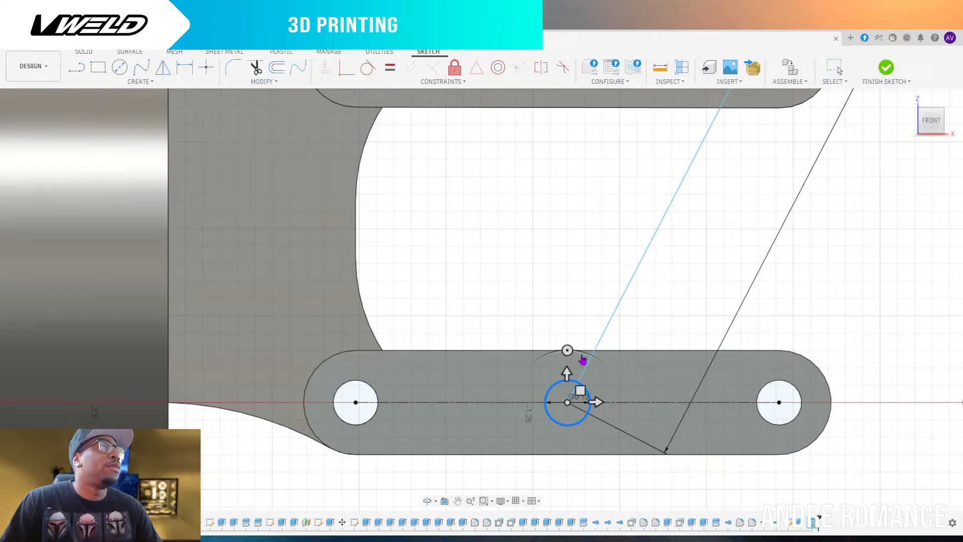
pyautogui.moveTo(599, 403); pyautogui.dragTo(678, 403)
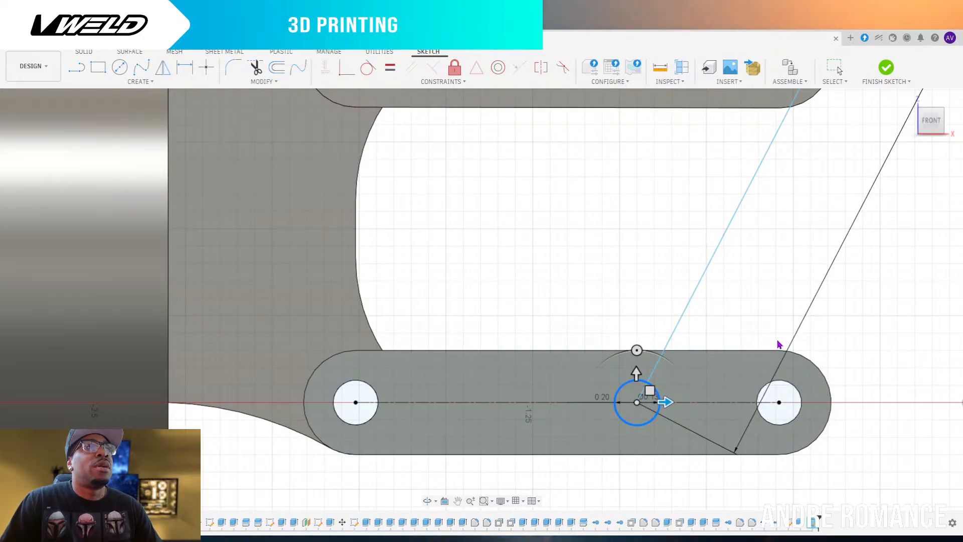
pyautogui.press('Escape')
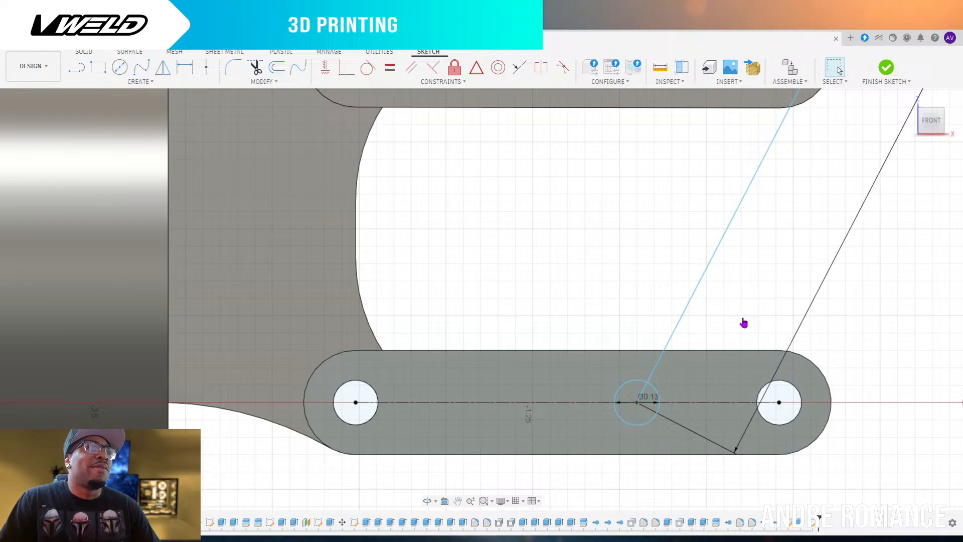
# Leave the lower arm sketch, reopen it for editing, and delete the angled shock line
pyautogui.scroll(-4, 681, 463)
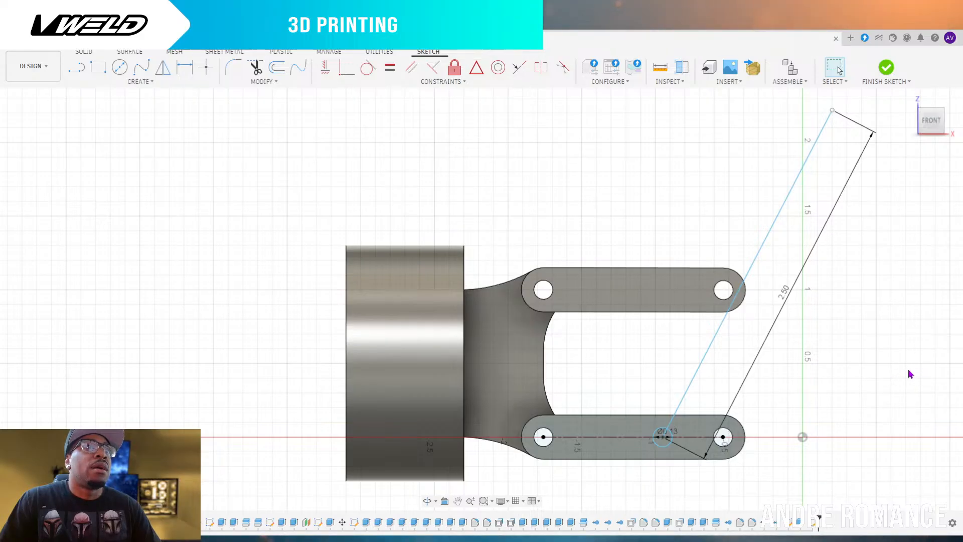
pyautogui.moveTo(909, 376)
pyautogui.keyDown('shift'); pyautogui.mouseDown(button='middle')
pyautogui.moveTo(916, 372)
pyautogui.moveTo(896, 394)
pyautogui.mouseUp(button='middle'); pyautogui.keyUp('shift')
pyautogui.scroll(4, 648, 461)
pyautogui.press('e')
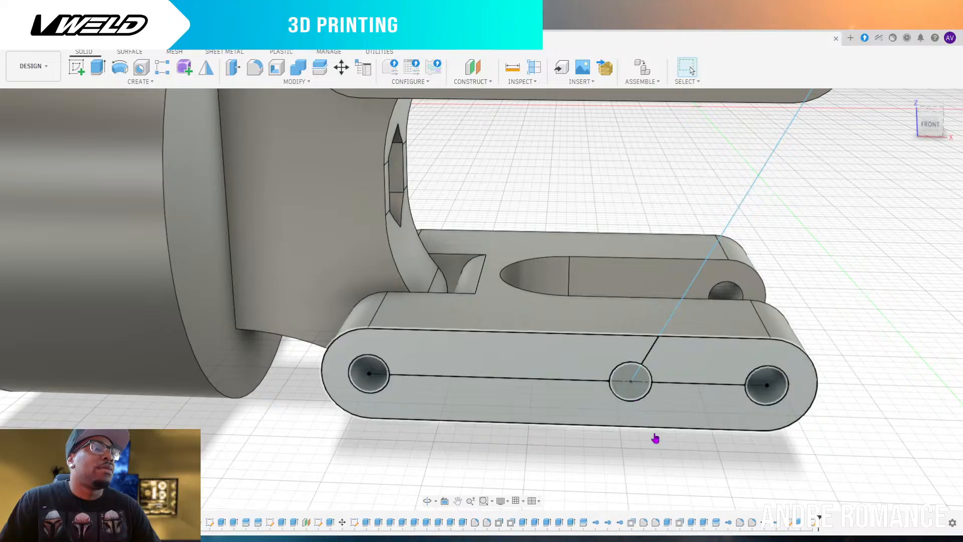
pyautogui.doubleClick(814, 527)
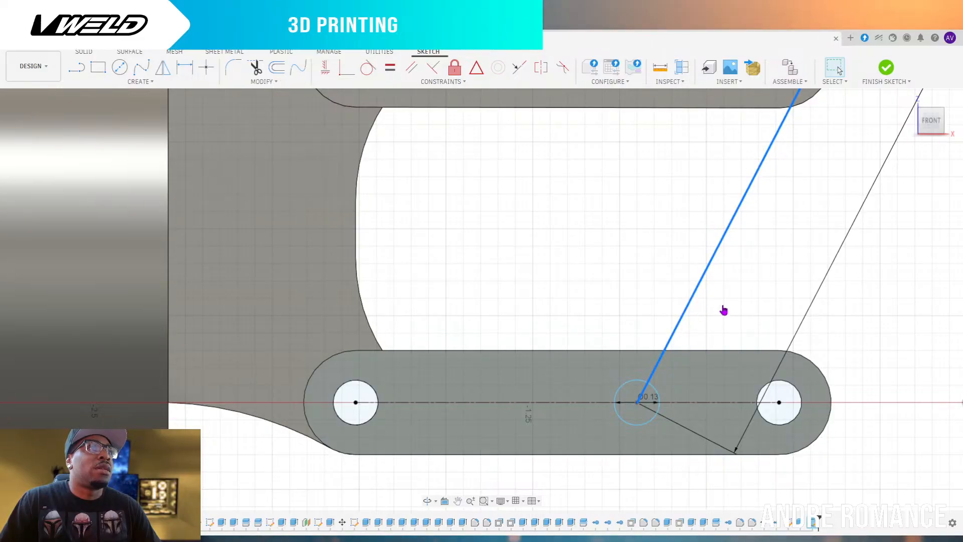
pyautogui.press('Delete')
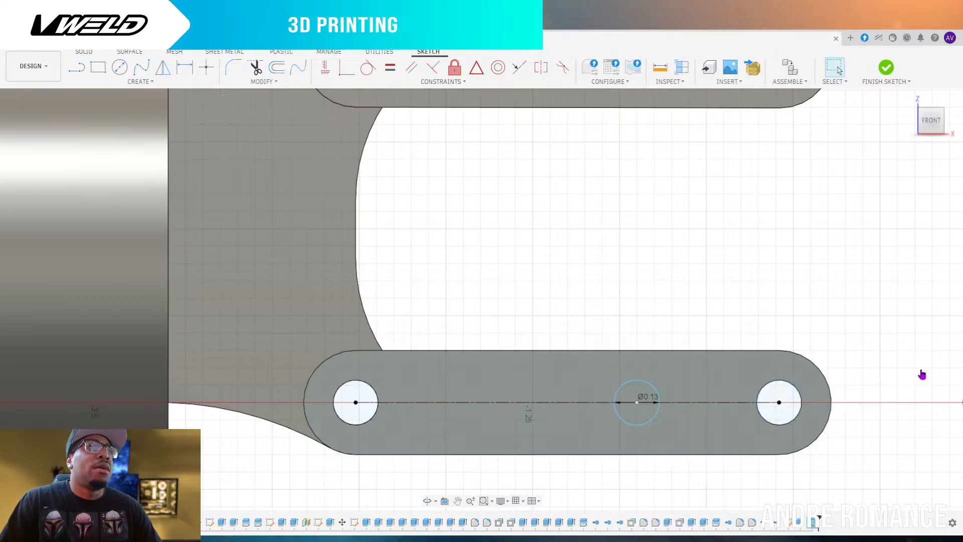
# Extrude-cut both halves of the 0.13 circle about 1.90 in each direction through both legs of the lower control arm
pyautogui.press('e')
pyautogui.click(633, 392)
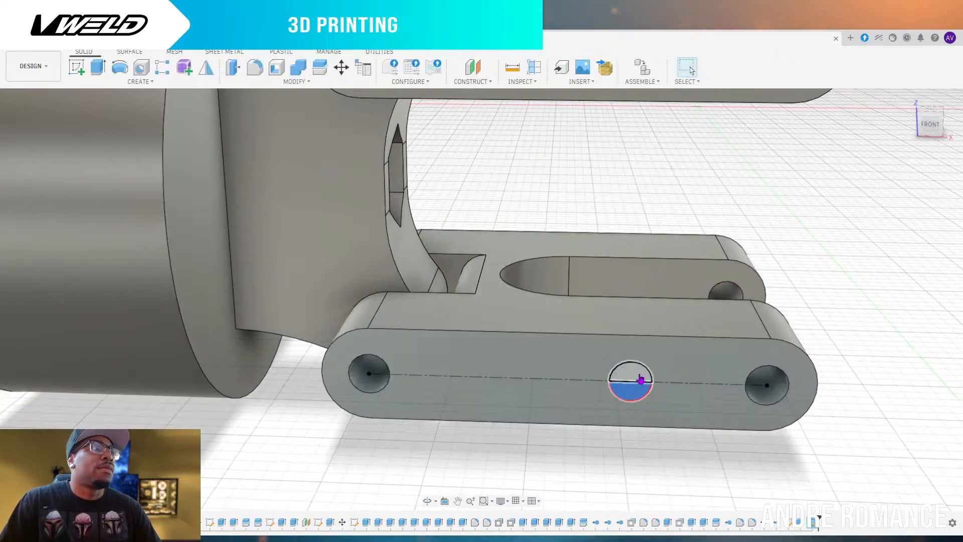
pyautogui.click(641, 377)
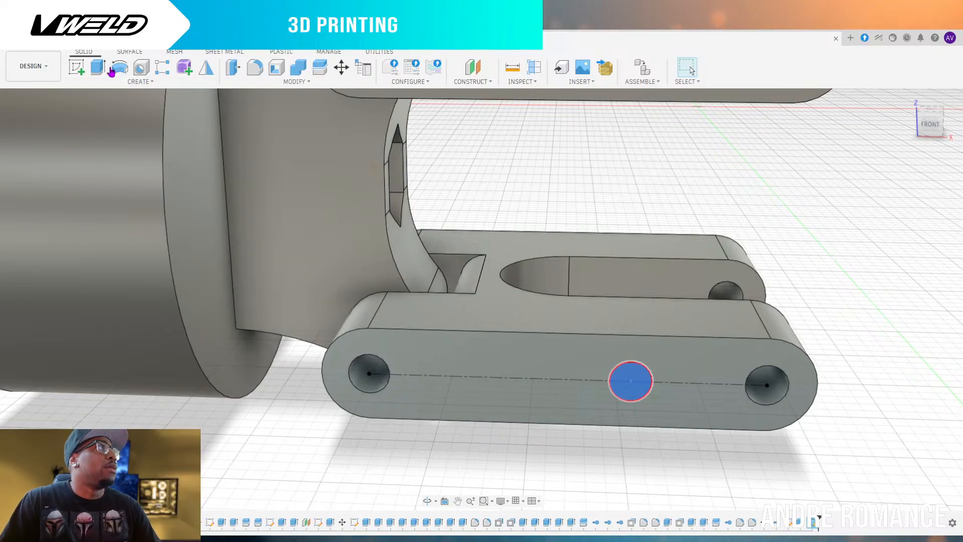
pyautogui.click(100, 69)
pyautogui.moveTo(931, 125)
pyautogui.mouseDown()
pyautogui.moveTo(920, 160)
pyautogui.moveTo(942, 117)
pyautogui.moveTo(934, 94)
pyautogui.mouseUp()
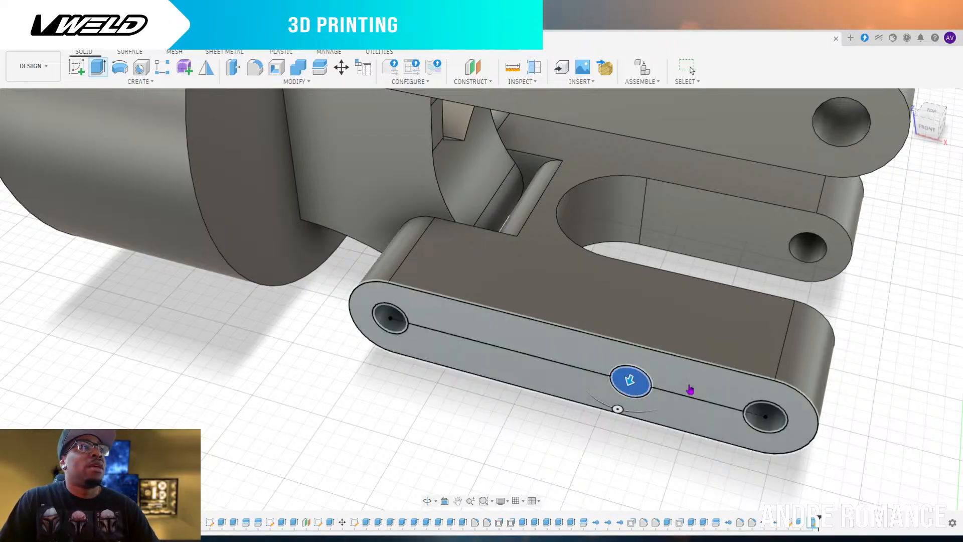
pyautogui.moveTo(636, 375); pyautogui.dragTo(761, 76)
pyautogui.scroll(-5, 744, 431)
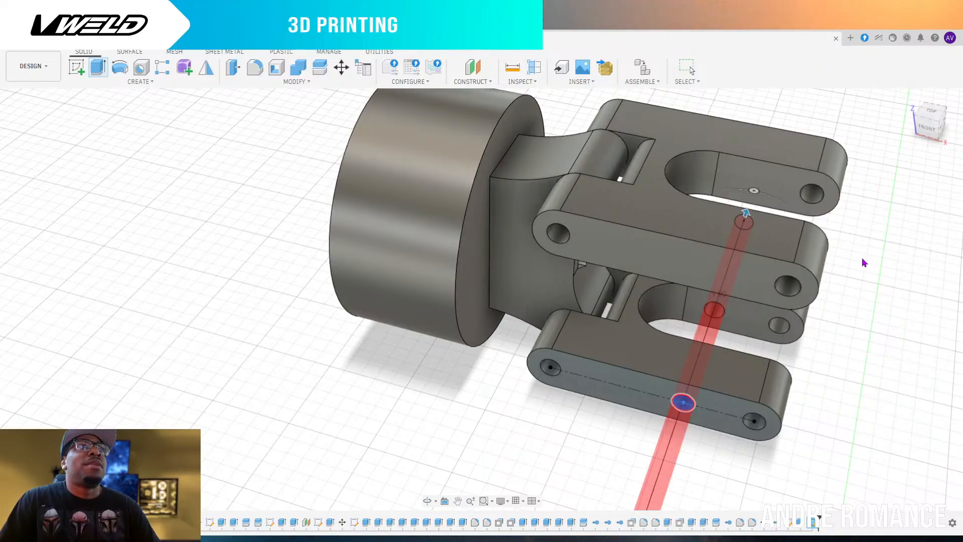
pyautogui.moveTo(937, 132)
pyautogui.mouseDown()
pyautogui.moveTo(902, 111)
pyautogui.moveTo(926, 146)
pyautogui.moveTo(936, 137)
pyautogui.mouseUp()
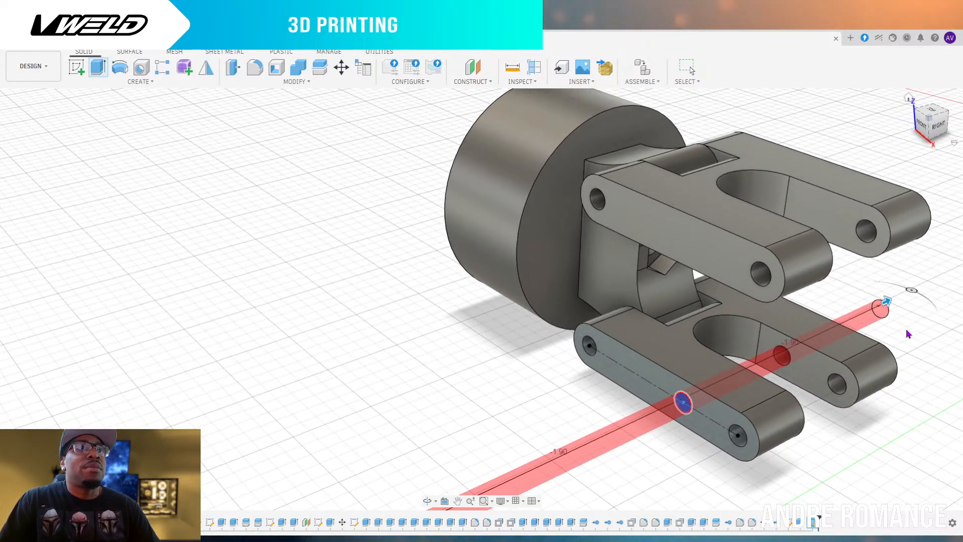
pyautogui.press('Return')
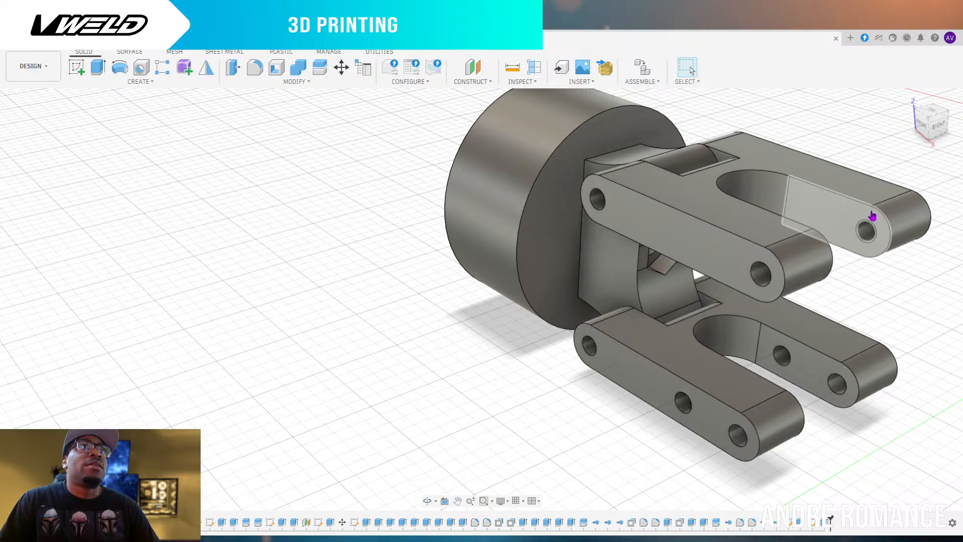
# Examine the shock mounting hole's position through both lower arm legs from the front and back of the suspension
pyautogui.moveTo(929, 125)
pyautogui.mouseDown()
pyautogui.moveTo(958, 126)
pyautogui.moveTo(936, 143)
pyautogui.moveTo(878, 100)
pyautogui.moveTo(914, 126)
pyautogui.moveTo(955, 137)
pyautogui.mouseUp()
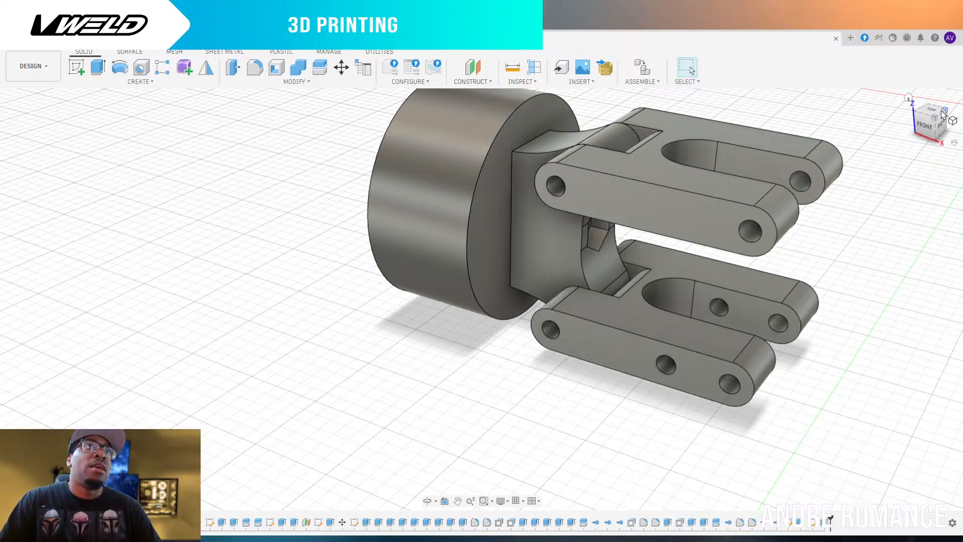
pyautogui.moveTo(932, 126)
pyautogui.mouseDown()
pyautogui.moveTo(910, 137)
pyautogui.moveTo(901, 114)
pyautogui.moveTo(883, 106)
pyautogui.moveTo(858, 182)
pyautogui.mouseUp()
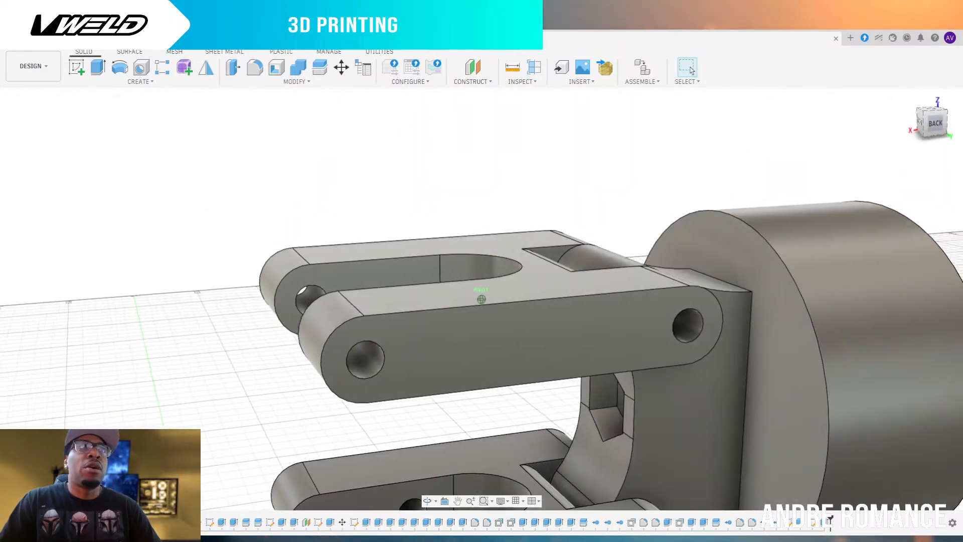
pyautogui.scroll(-5, 828, 198)
pyautogui.scroll(3, 770, 426)
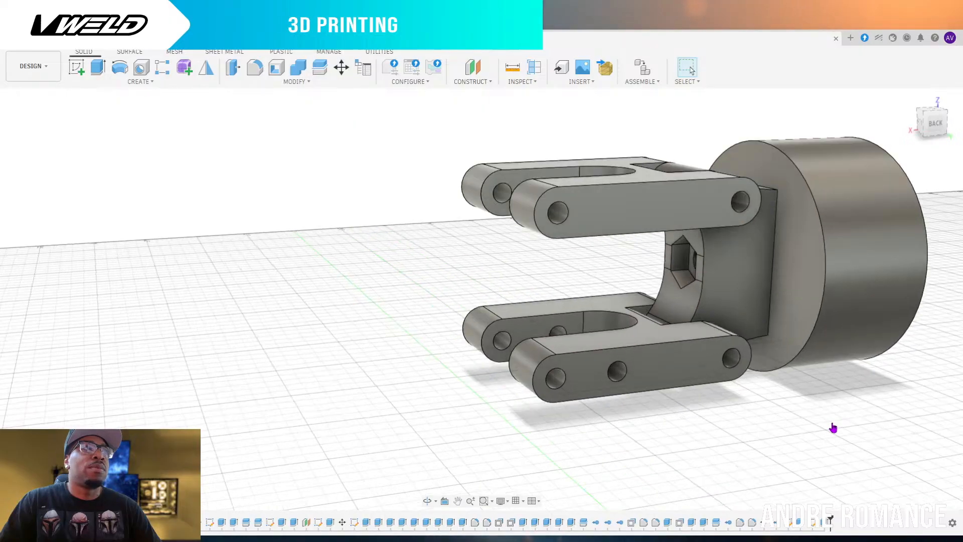
pyautogui.scroll(-2, 893, 200)
pyautogui.scroll(3, 842, 336)
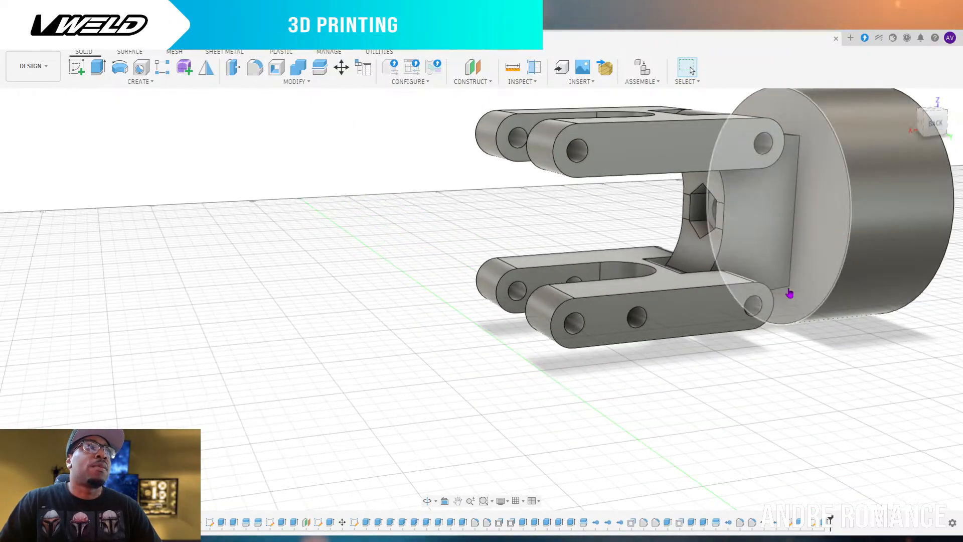
pyautogui.scroll(-4, 833, 370)
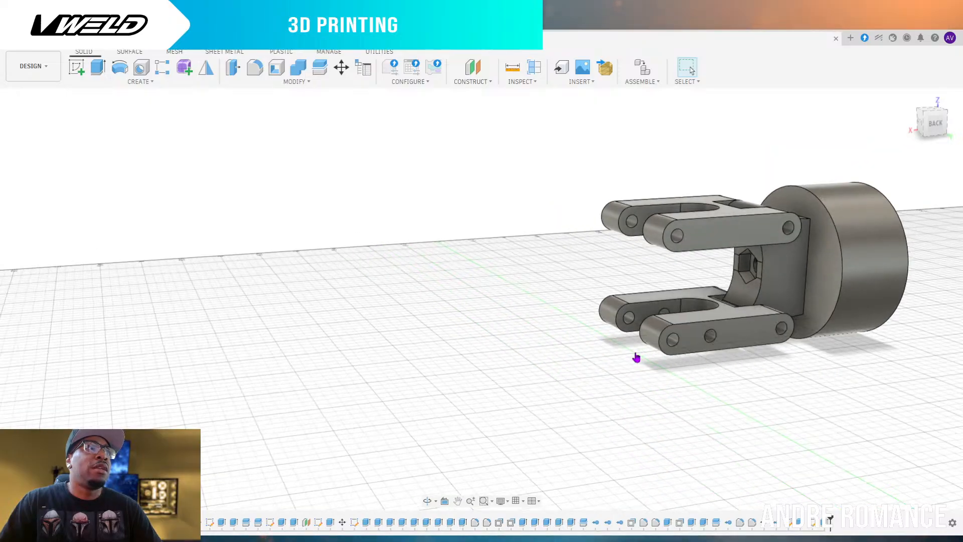
pyautogui.scroll(3, 636, 359)
pyautogui.scroll(-2, 720, 323)
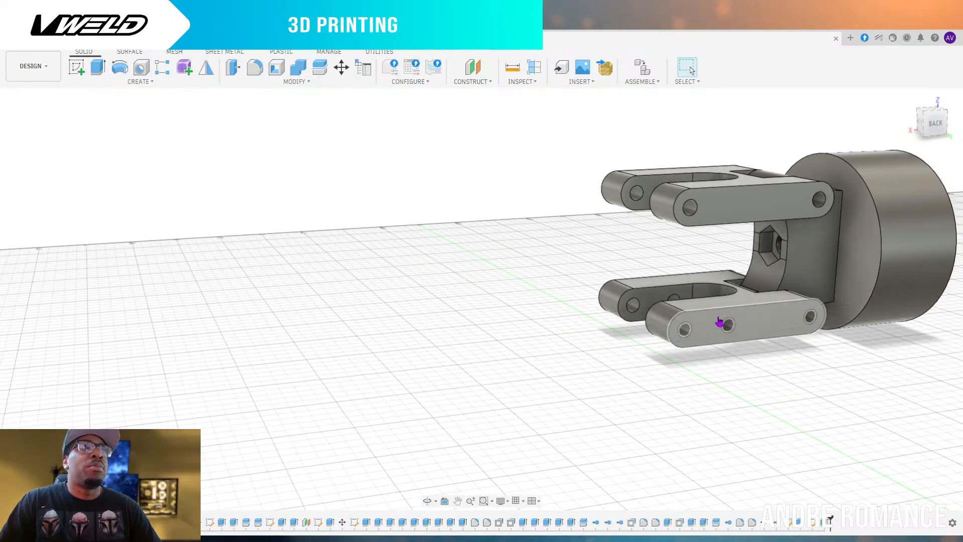
pyautogui.scroll(5, 732, 286)
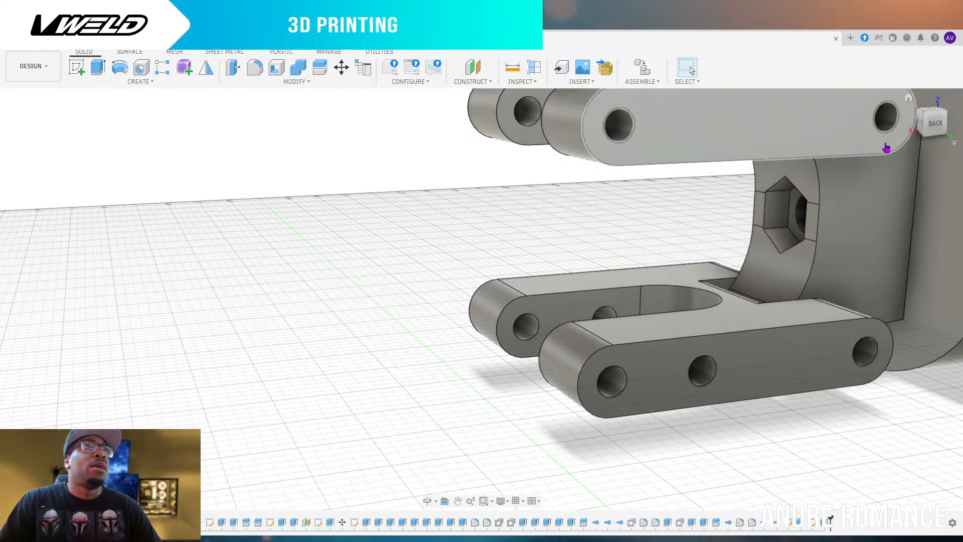
pyautogui.moveTo(927, 130); pyautogui.dragTo(911, 128)
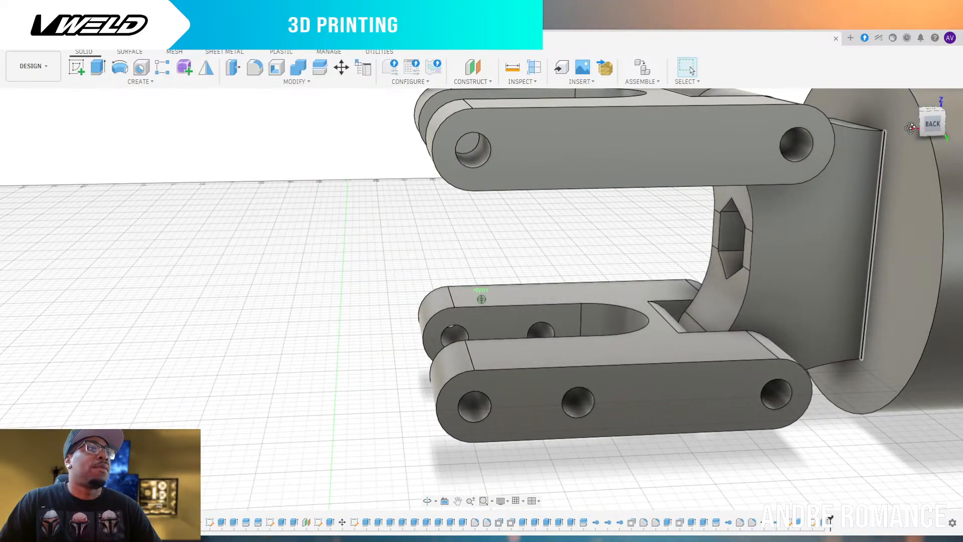
# Enlarge the shock mounting hole in the lower arm's rear leg slightly with Press Pull
pyautogui.click(586, 408)
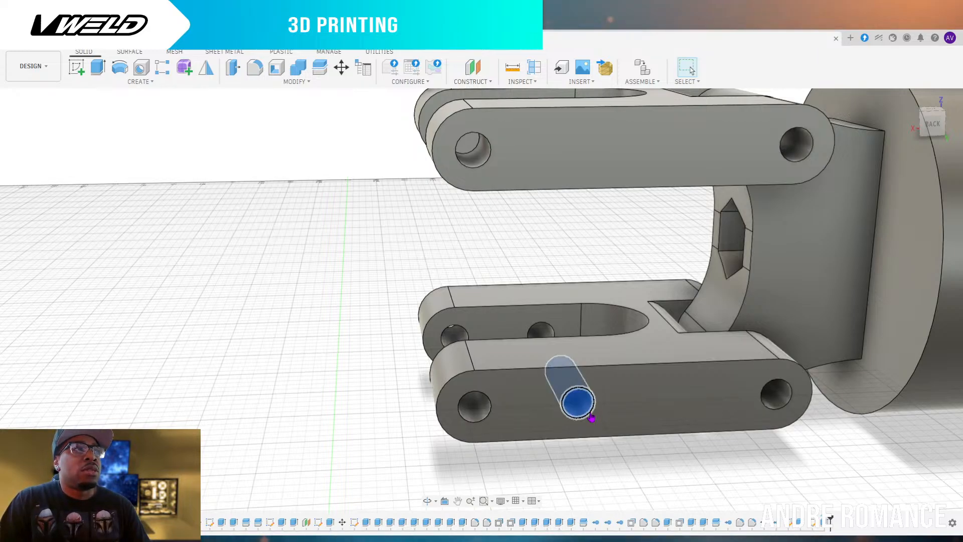
pyautogui.press('Delete')
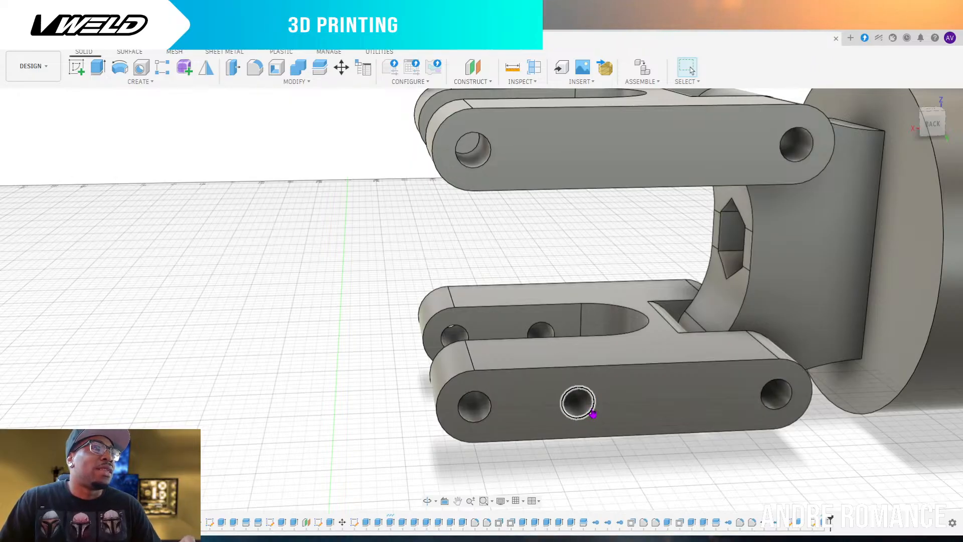
pyautogui.click(575, 405)
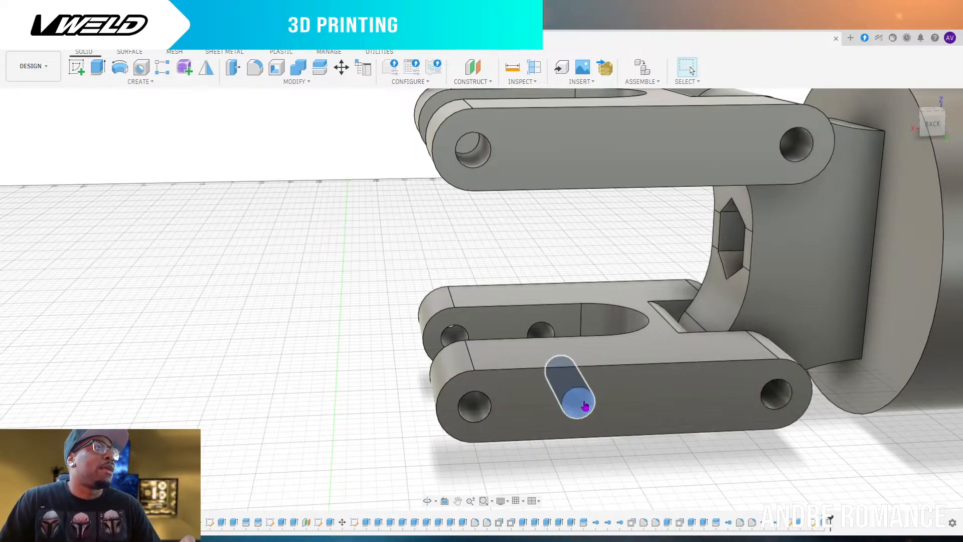
pyautogui.press('q')
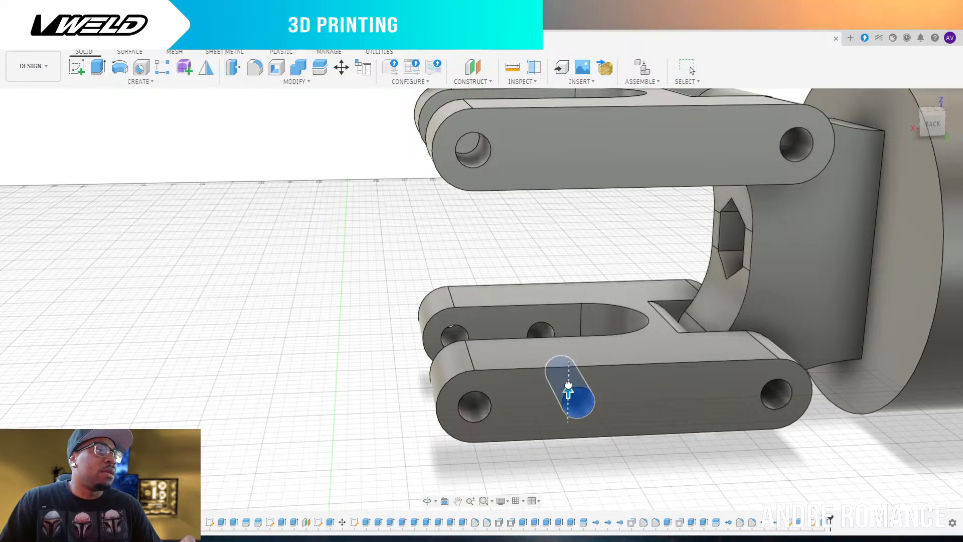
pyautogui.moveTo(569, 386); pyautogui.dragTo(570, 397)
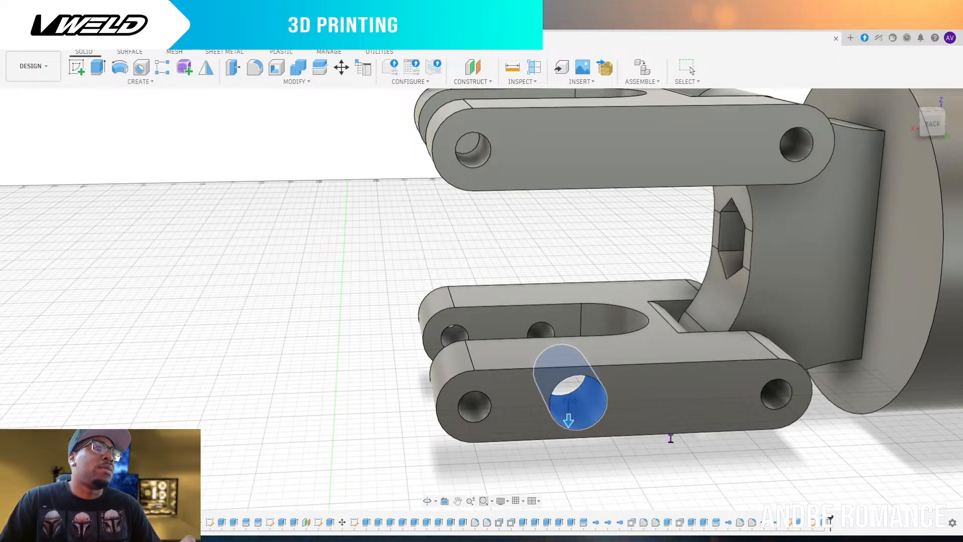
pyautogui.click(719, 432)
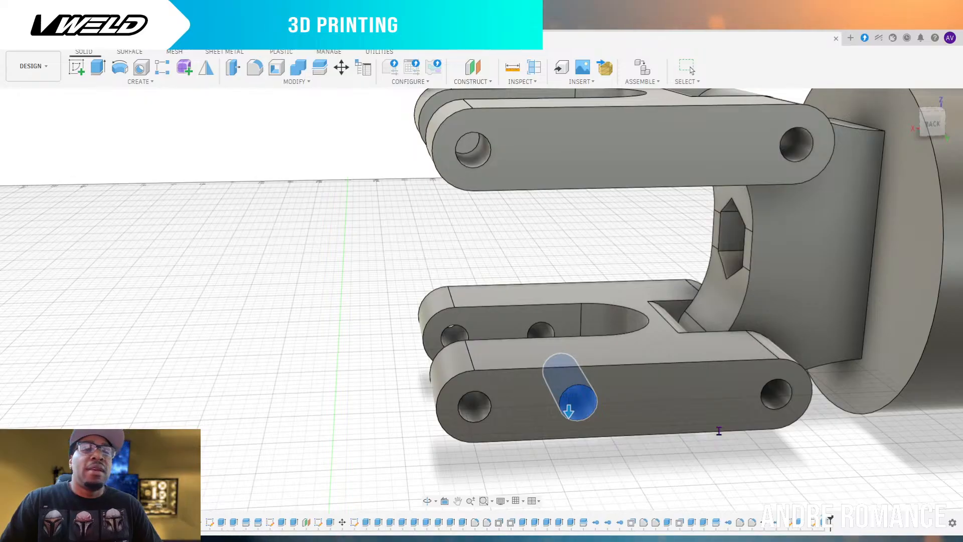
pyautogui.press('Return')
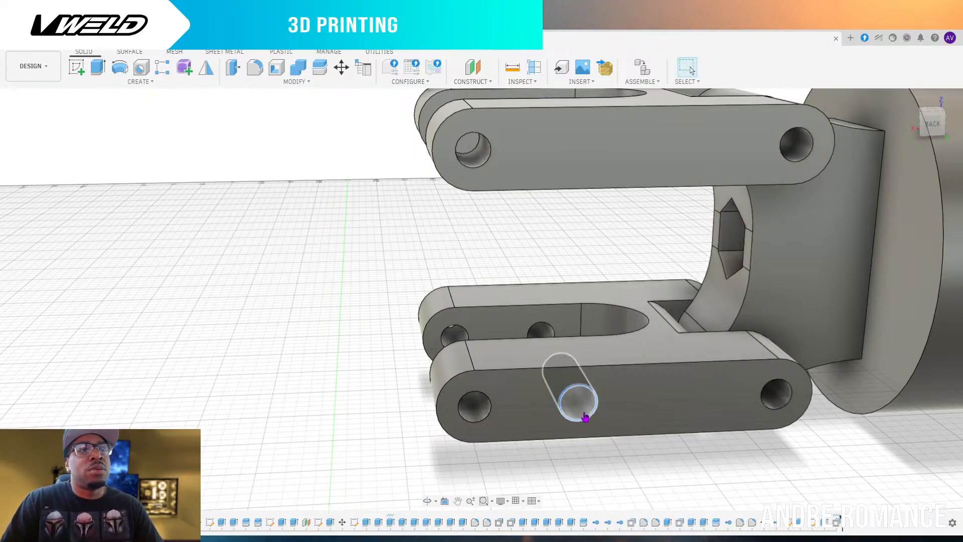
# Enlarge the hub-side pivot hole in the lower arm's rear leg with a Press Pull offset of -0.01
pyautogui.click(589, 418)
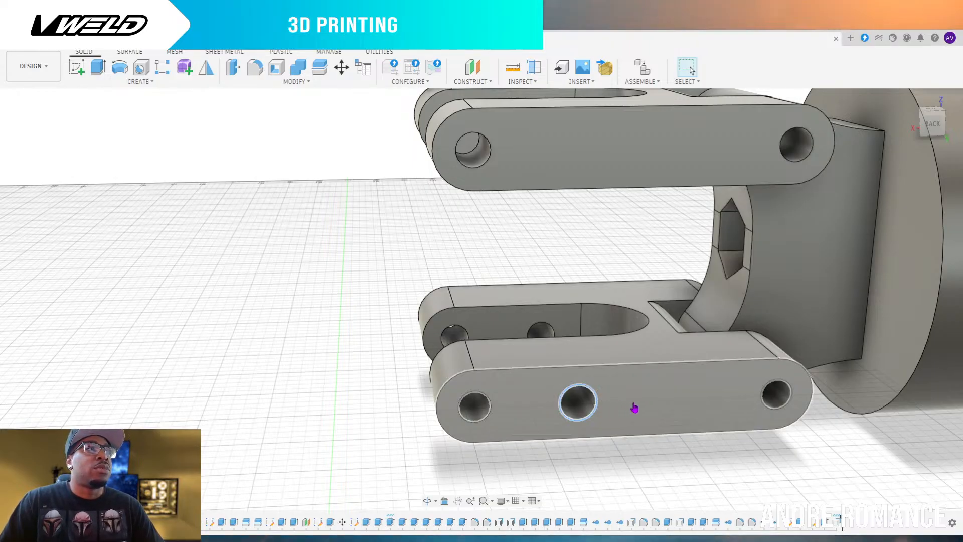
pyautogui.click(783, 401)
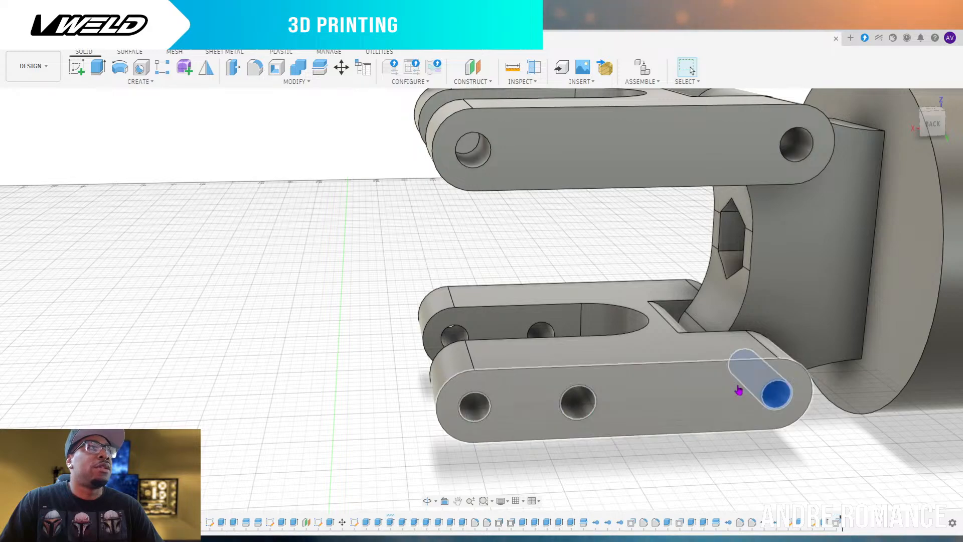
pyautogui.click(234, 70)
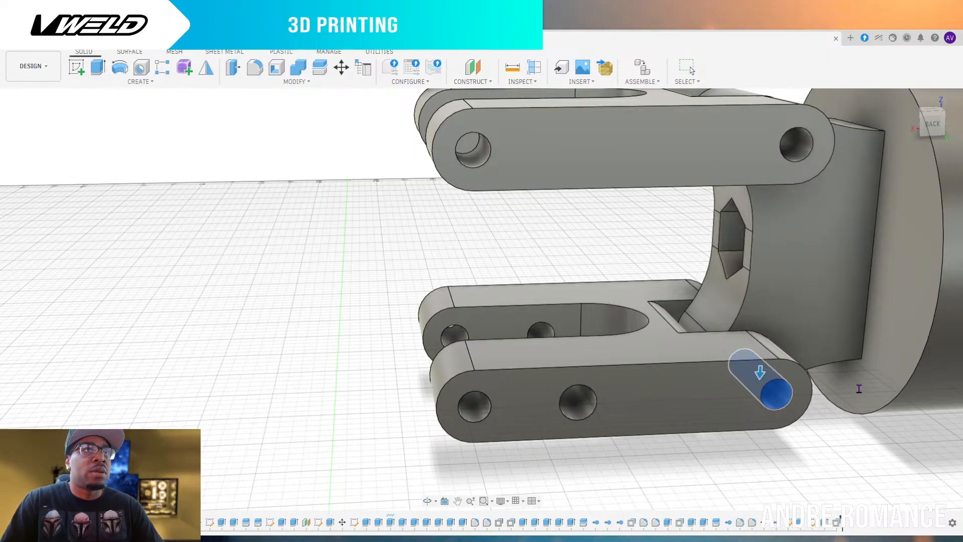
pyautogui.write('0.01')
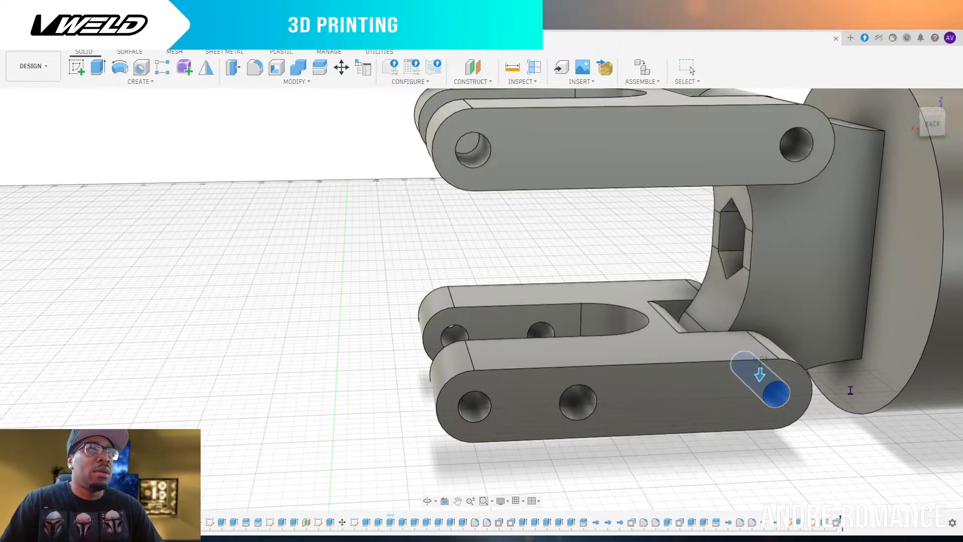
pyautogui.write('-')
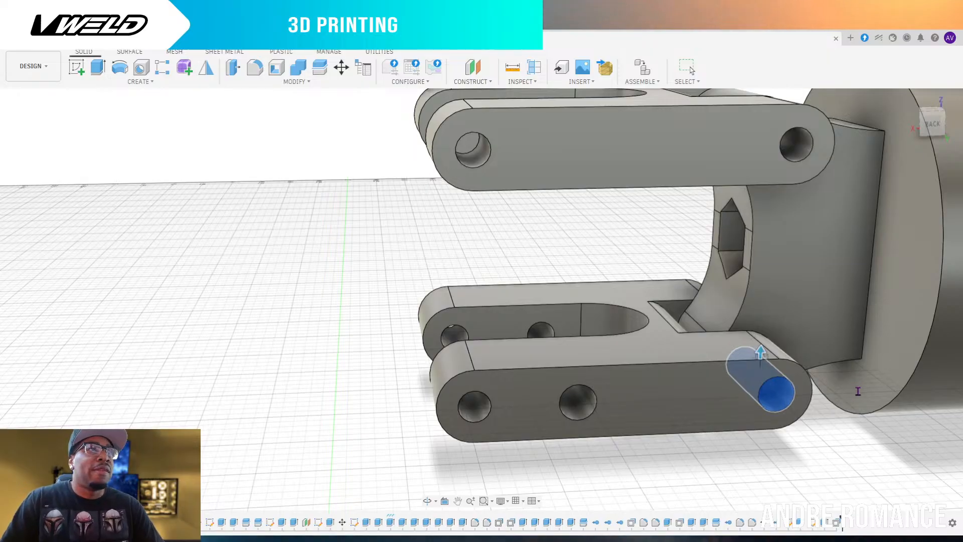
pyautogui.press('Return')
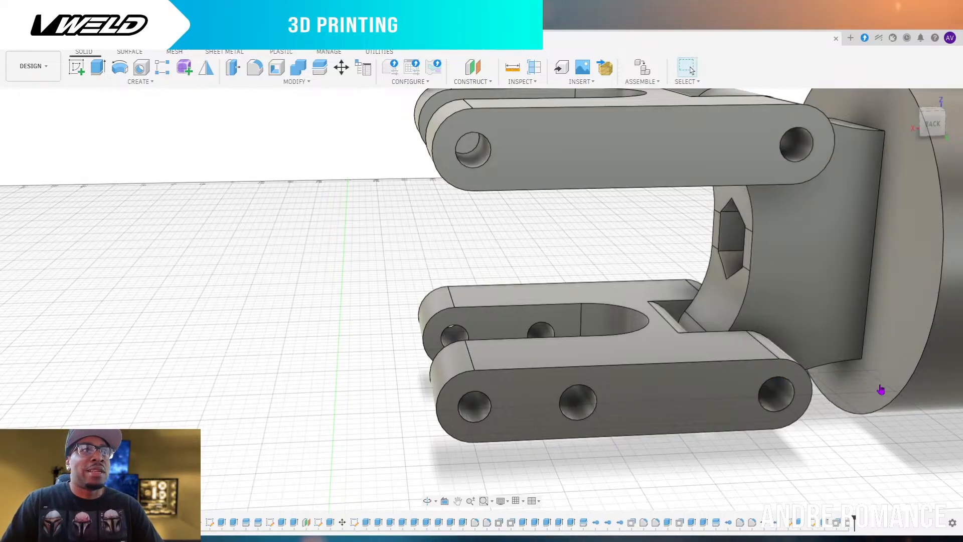
# Enlarge the chassis-side pivot hole in the lower arm's rear leg slightly with Press Pull
pyautogui.click(485, 418)
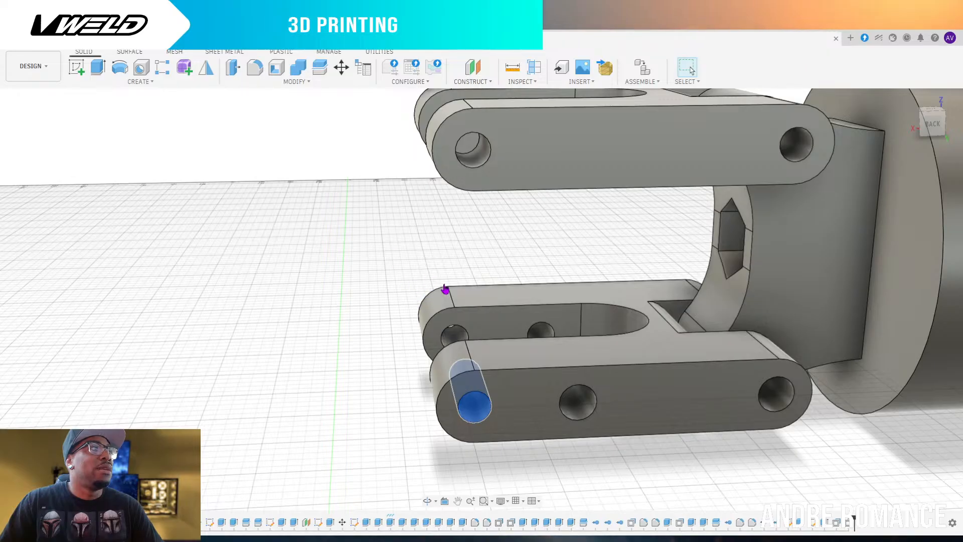
pyautogui.click(236, 70)
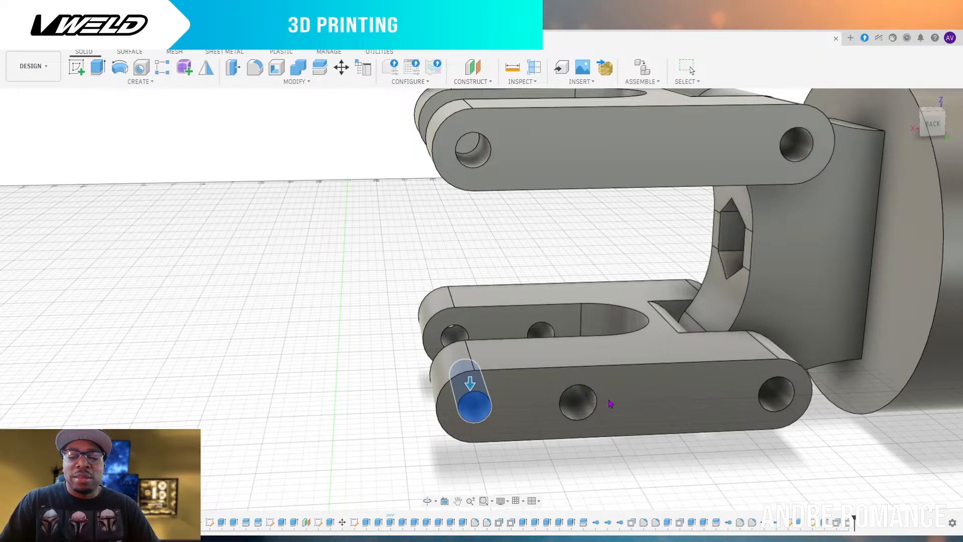
pyautogui.write('-.2')
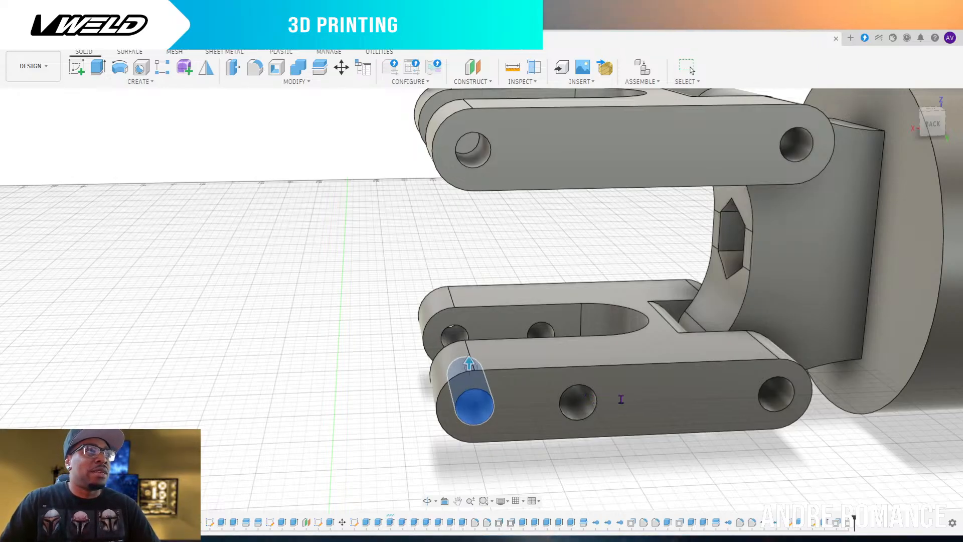
pyautogui.press('Return')
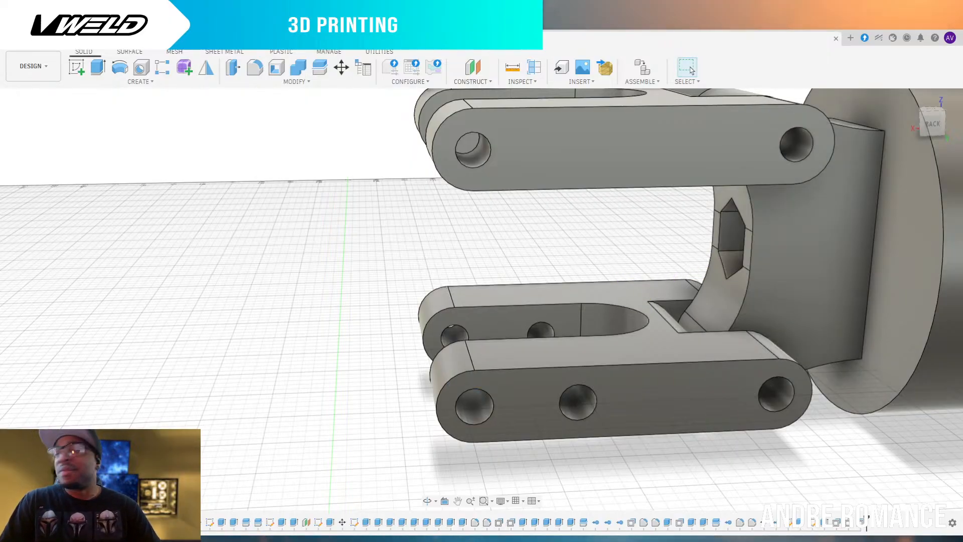
# Reopen the lower arm's shock hole sketch and draw a circle 0.23 in diameter concentric with the 0.13 circle
pyautogui.scroll(-2, 855, 440)
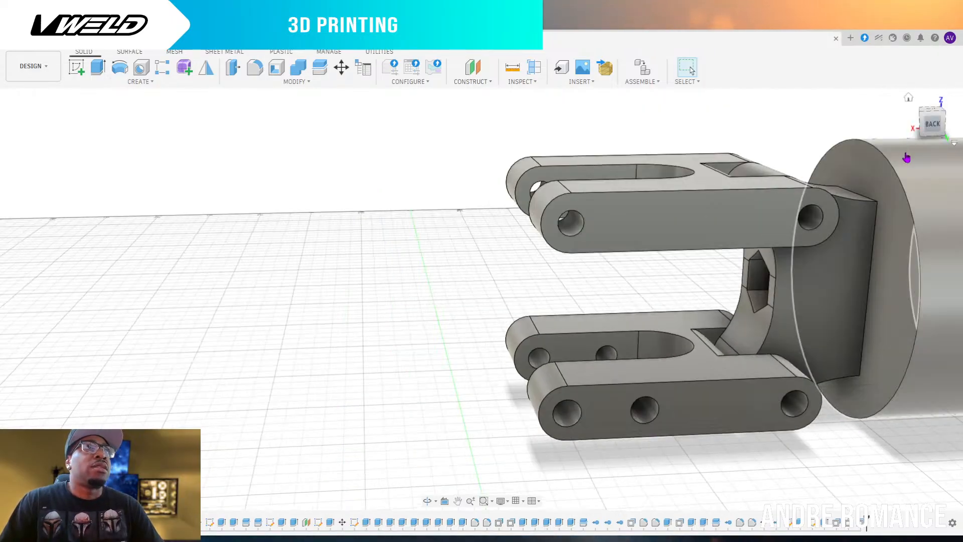
pyautogui.moveTo(922, 121)
pyautogui.mouseDown()
pyautogui.moveTo(941, 136)
pyautogui.moveTo(957, 120)
pyautogui.mouseUp()
pyautogui.scroll(-3, 845, 353)
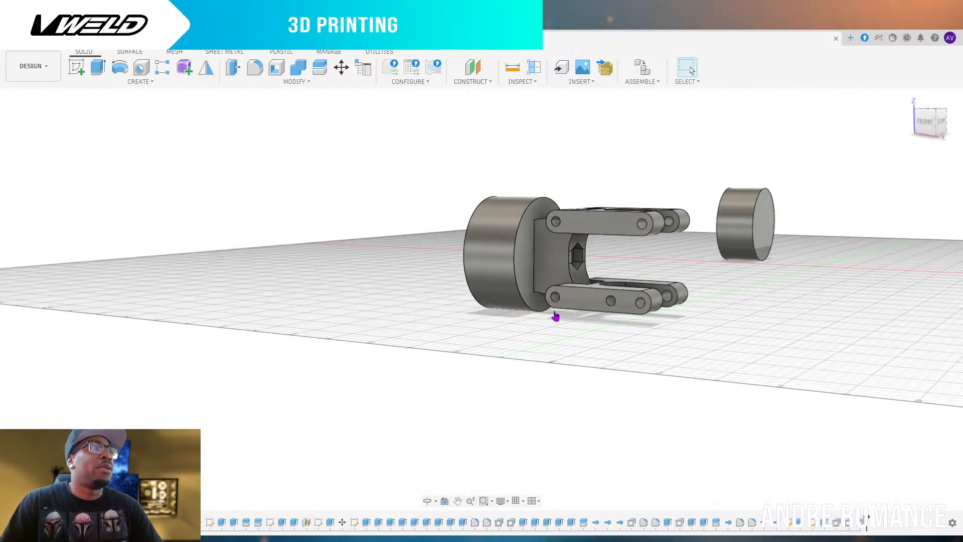
pyautogui.scroll(6, 553, 316)
pyautogui.moveTo(928, 127); pyautogui.dragTo(937, 137)
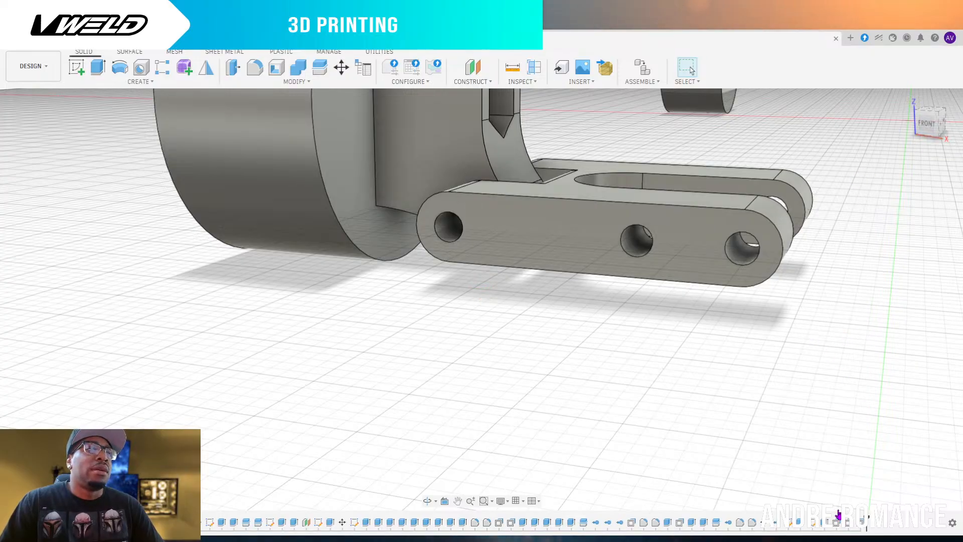
pyautogui.doubleClick(813, 525)
pyautogui.doubleClick(814, 523)
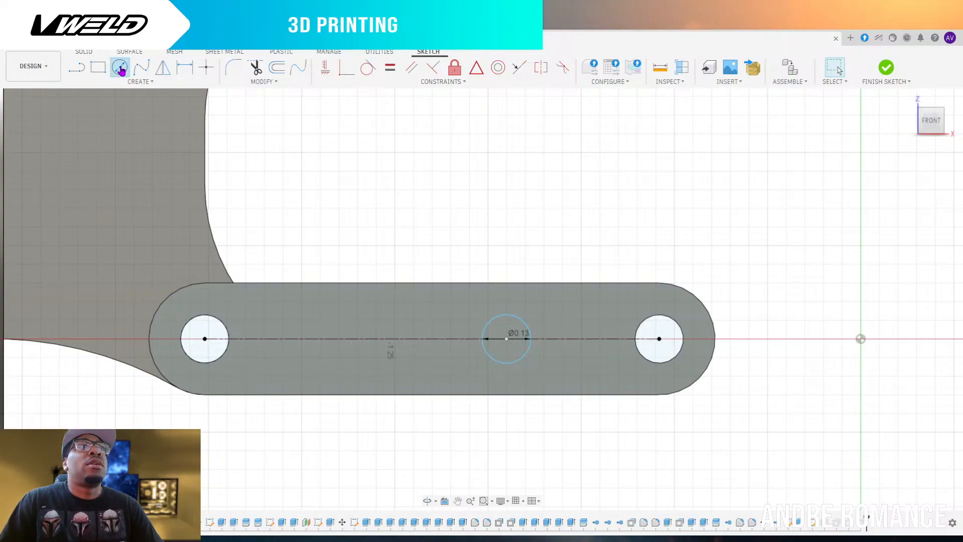
pyautogui.click(120, 69)
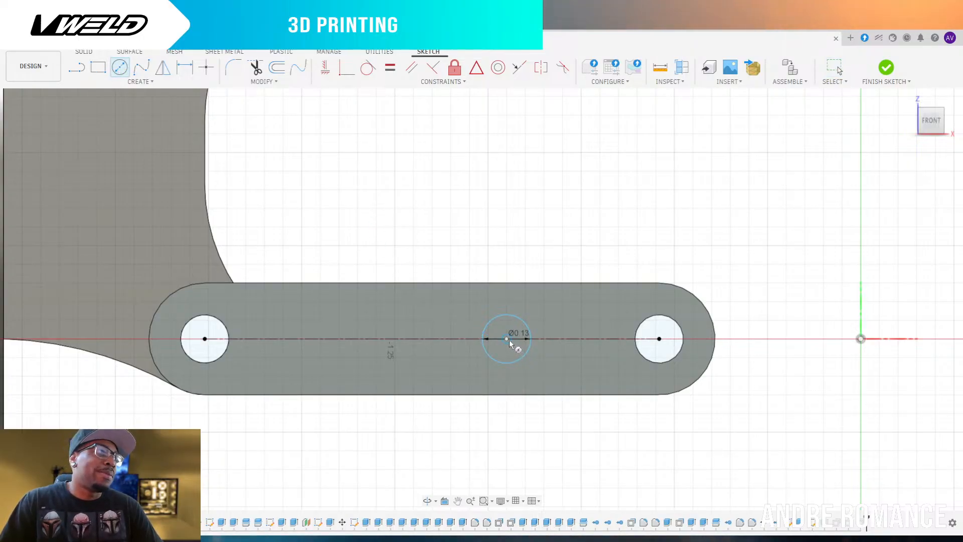
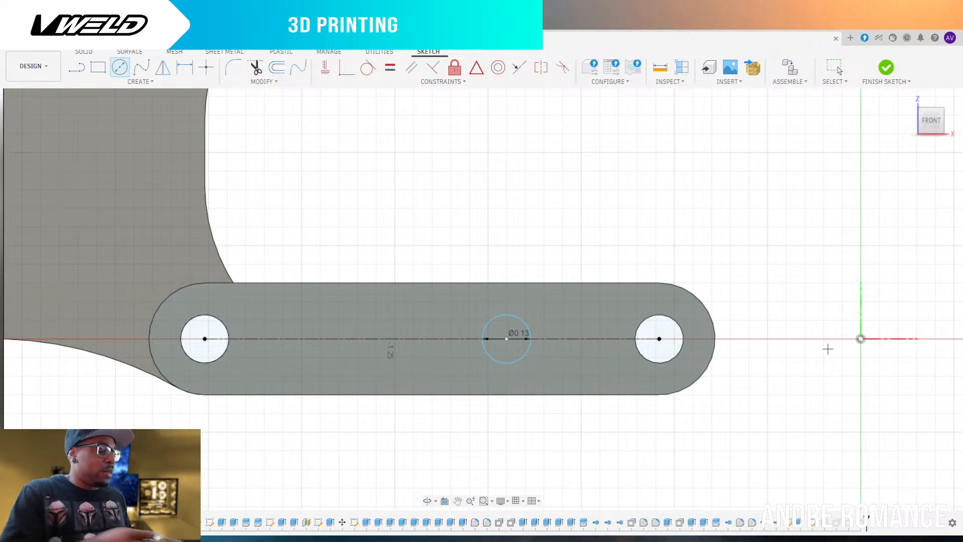
pyautogui.click(507, 339)
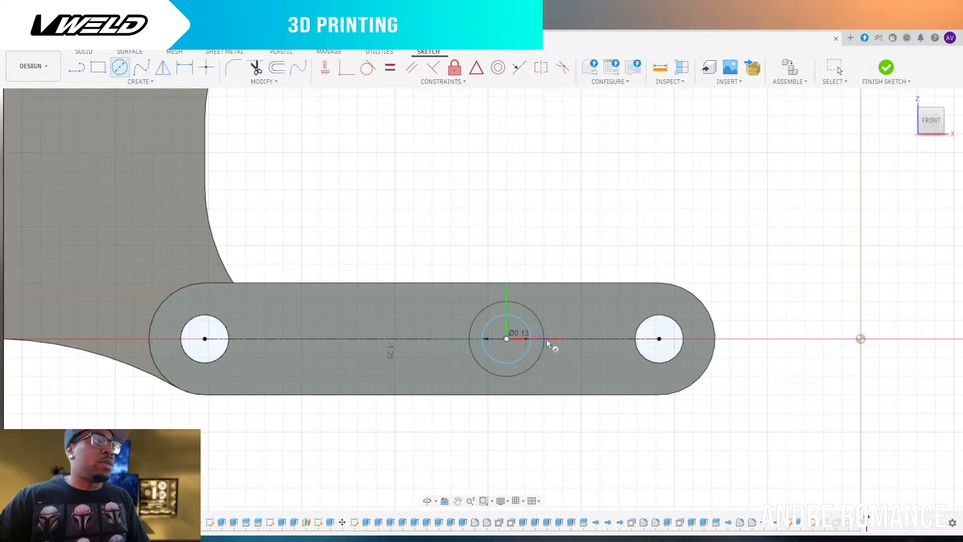
pyautogui.click(547, 344)
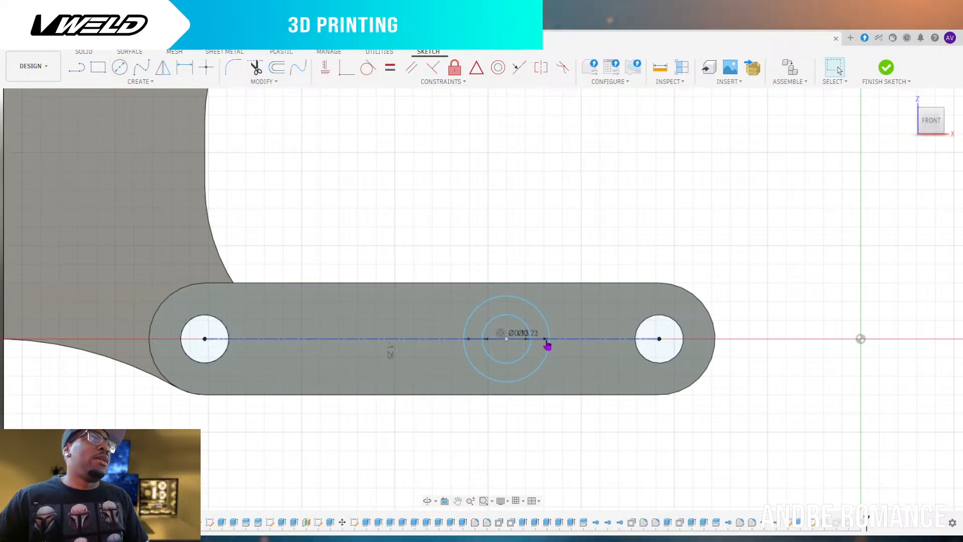
pyautogui.press('Escape')
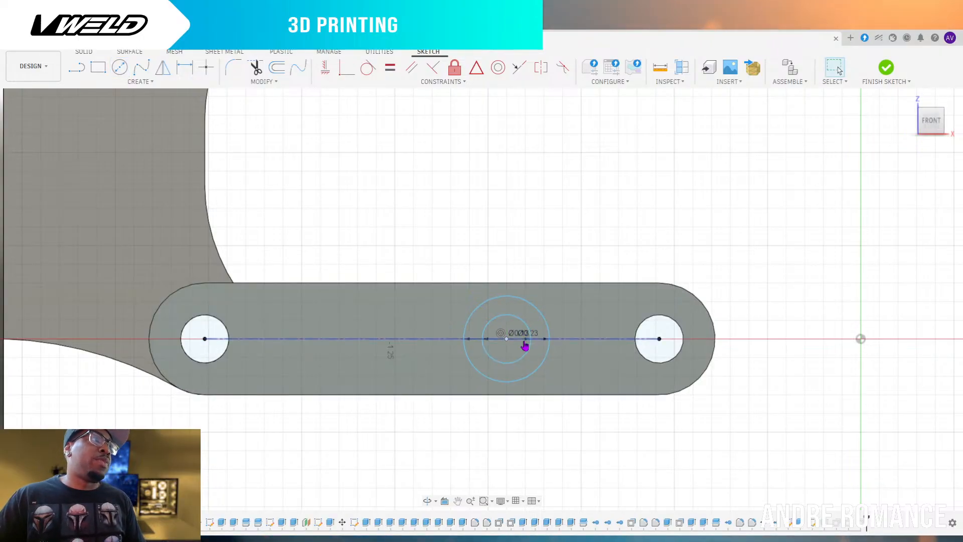
pyautogui.click(925, 375)
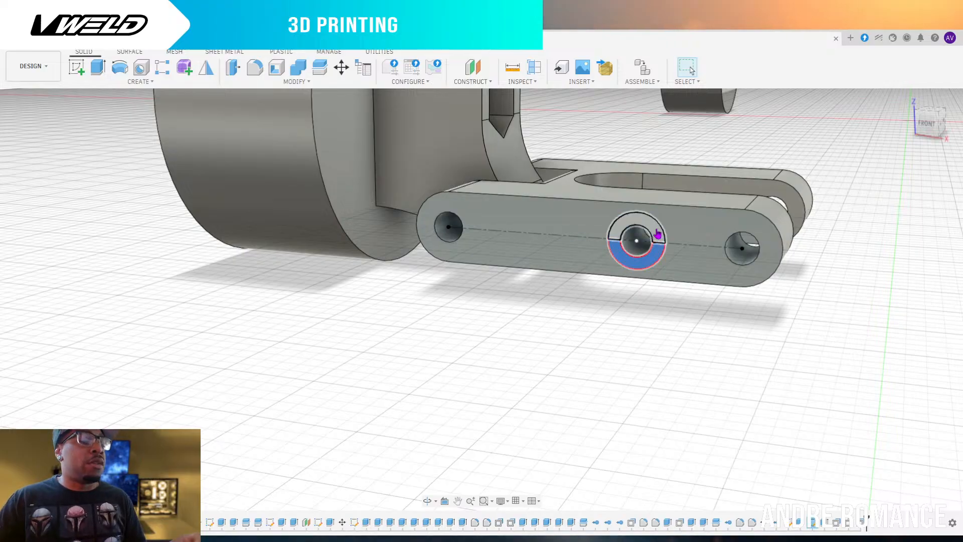
# Extrude-cut both halves of the ring around the shock mounting hole into the lower arm's front leg as a recess
pyautogui.click(658, 234)
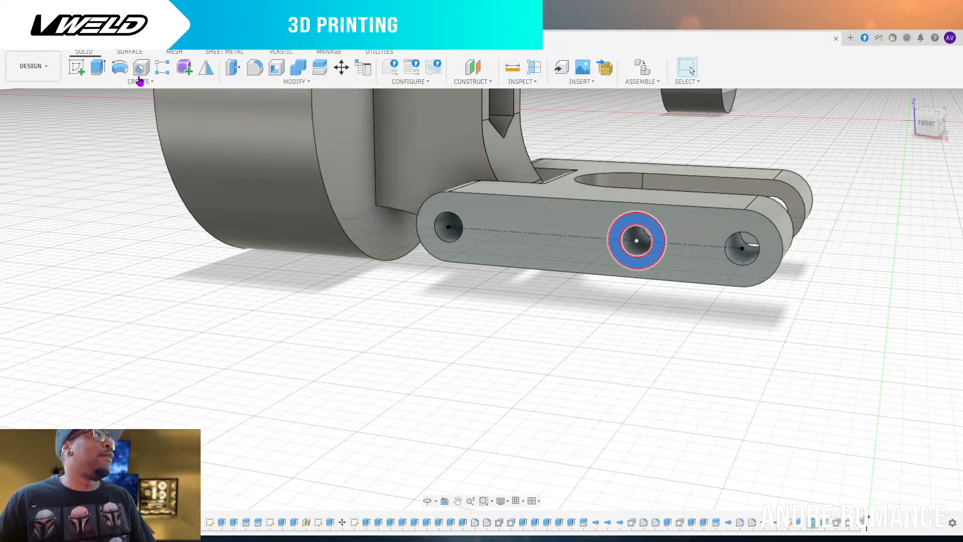
pyautogui.click(97, 69)
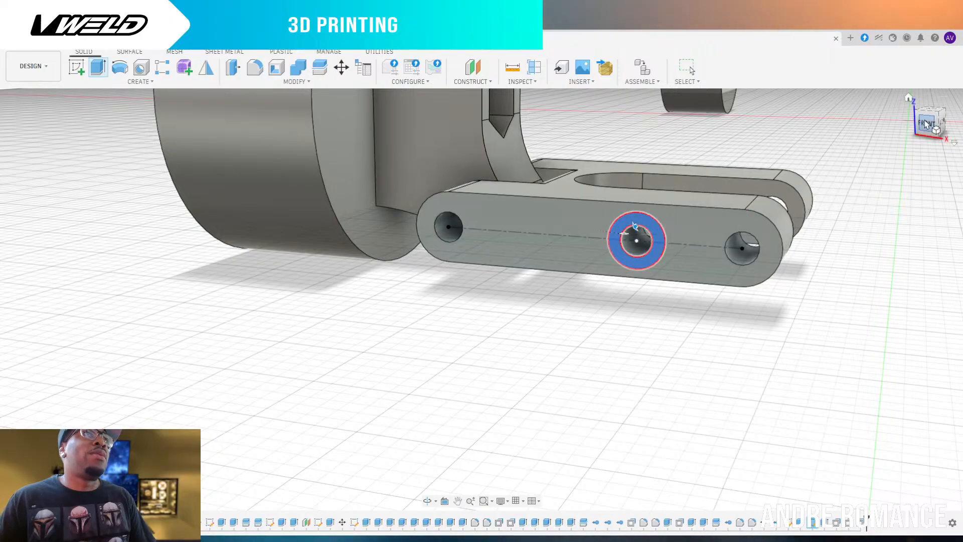
pyautogui.moveTo(930, 124); pyautogui.dragTo(930, 147)
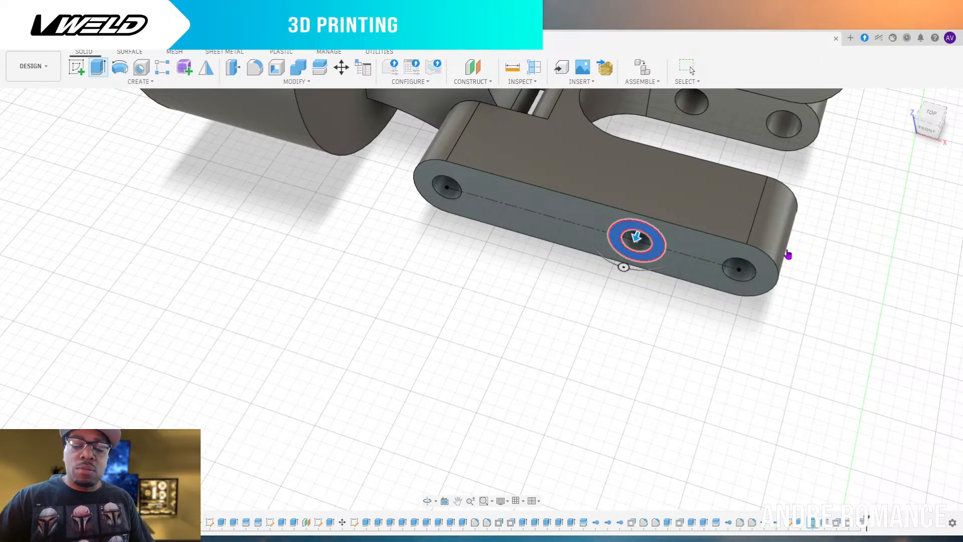
pyautogui.write('-3')
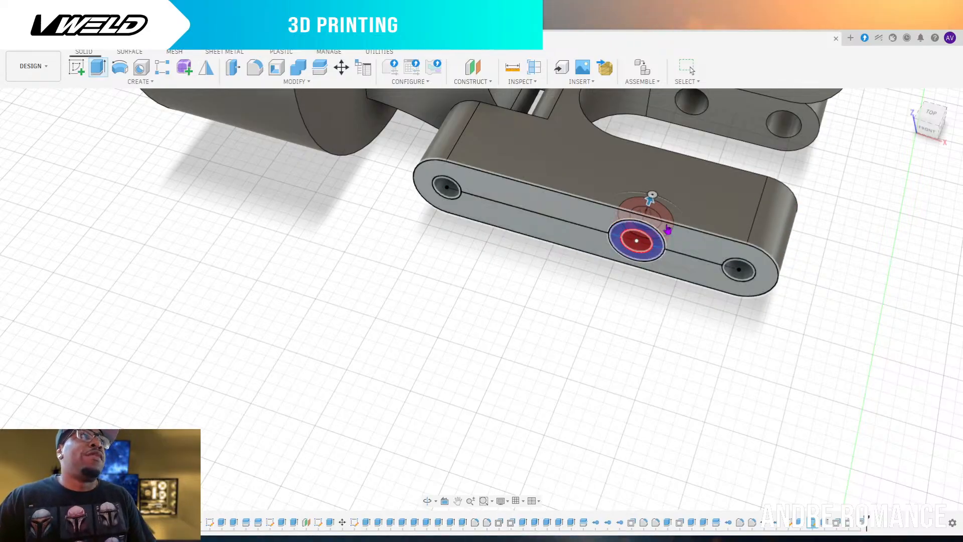
pyautogui.moveTo(938, 127)
pyautogui.mouseDown()
pyautogui.moveTo(904, 149)
pyautogui.moveTo(902, 26)
pyautogui.moveTo(913, 129)
pyautogui.mouseUp()
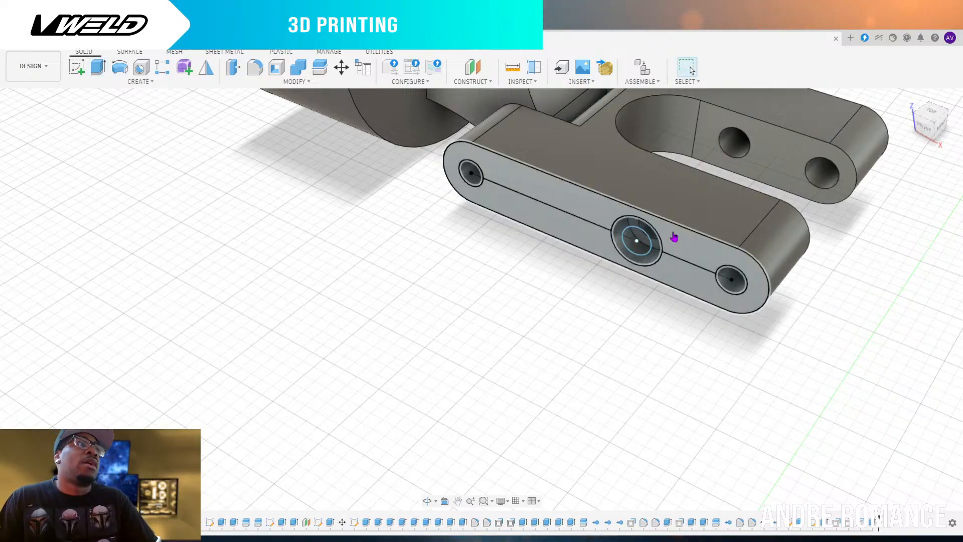
pyautogui.click(656, 260)
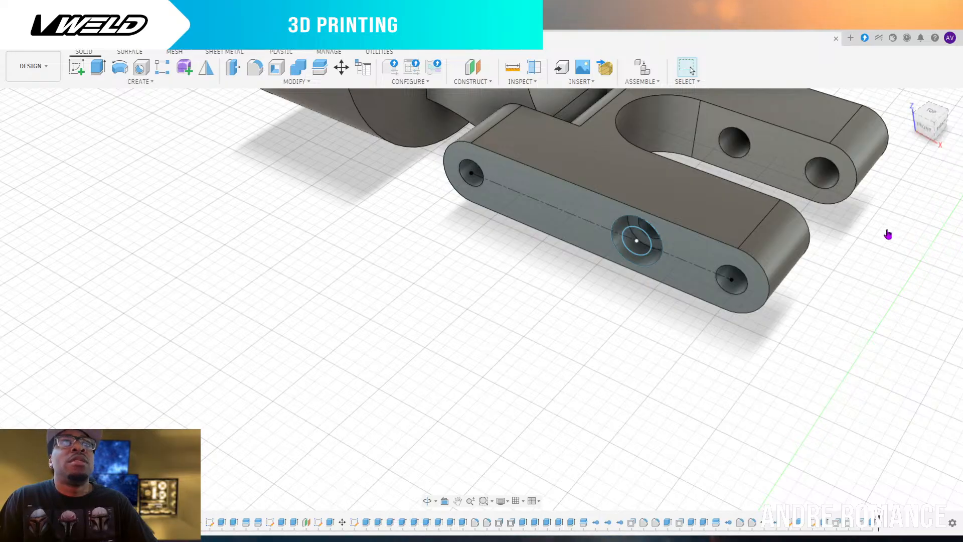
# Reopen the lower arm's hole sketch and add a 0.23 diameter circle centred on the hub-side pivot hole
pyautogui.scroll(-4, 940, 319)
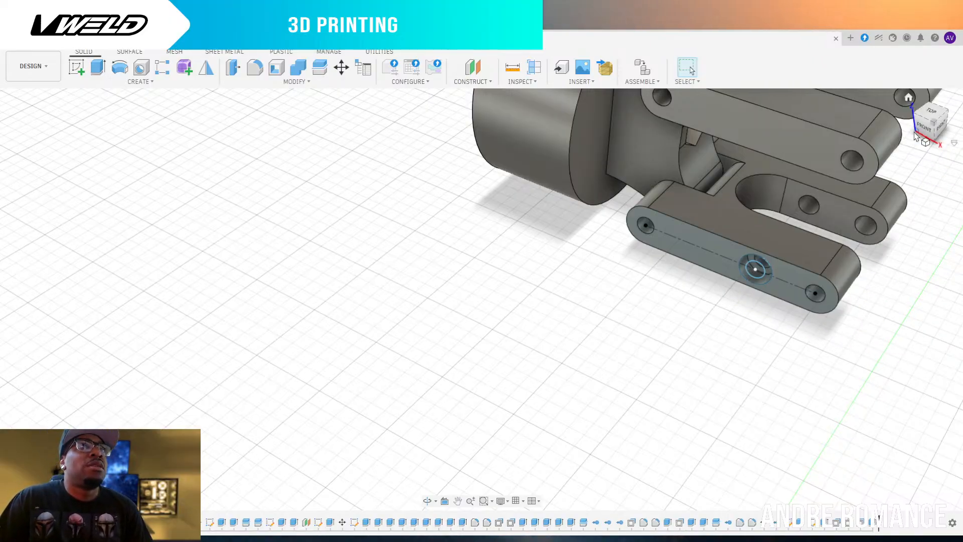
pyautogui.moveTo(933, 125); pyautogui.dragTo(942, 135)
pyautogui.moveTo(958, 115); pyautogui.dragTo(938, 123)
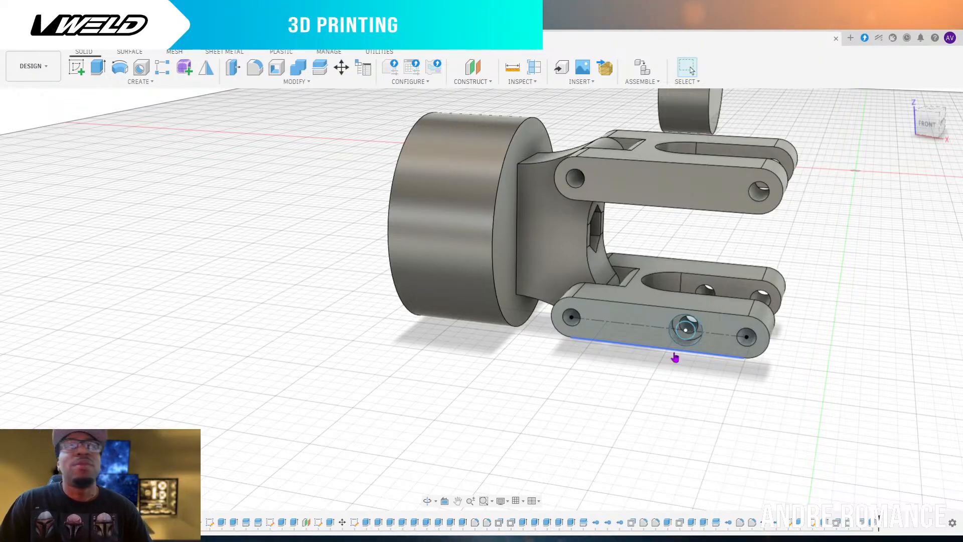
pyautogui.scroll(-1, 723, 368)
pyautogui.scroll(5, 723, 369)
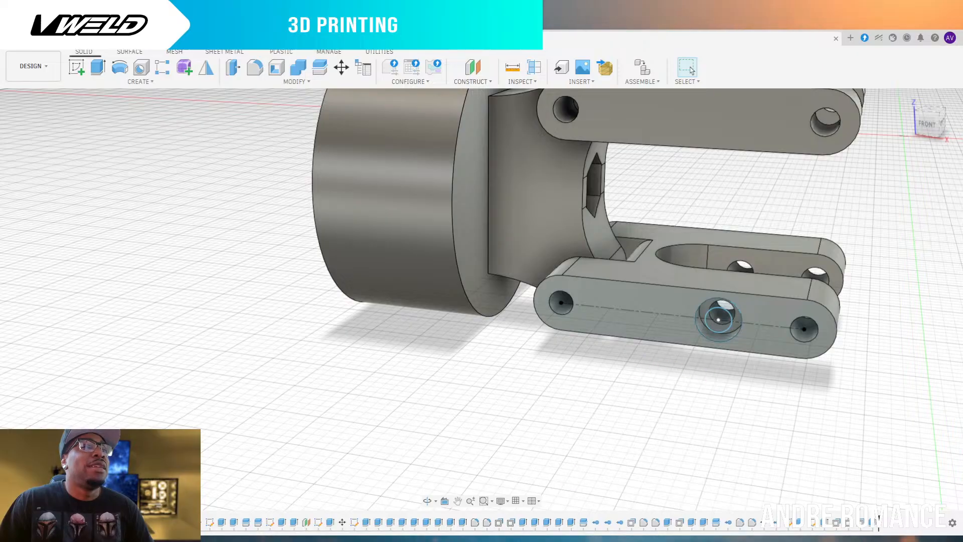
pyautogui.doubleClick(811, 527)
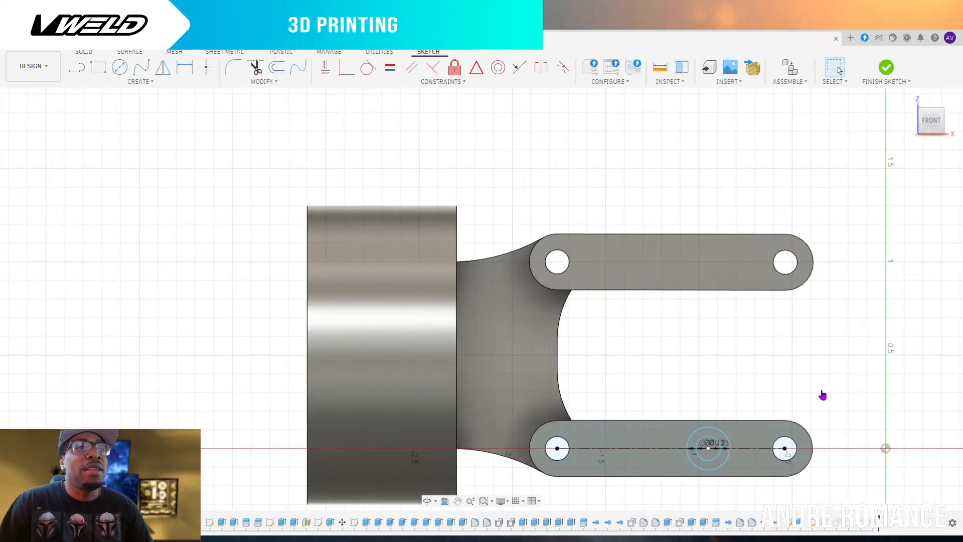
pyautogui.scroll(3, 857, 414)
pyautogui.scroll(-3, 859, 409)
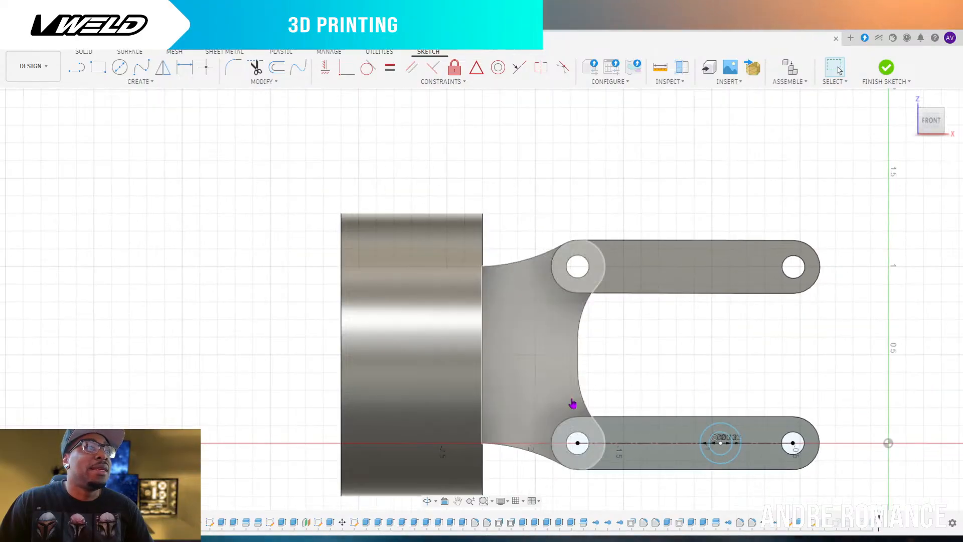
pyautogui.scroll(2, 592, 411)
pyautogui.scroll(3, 606, 436)
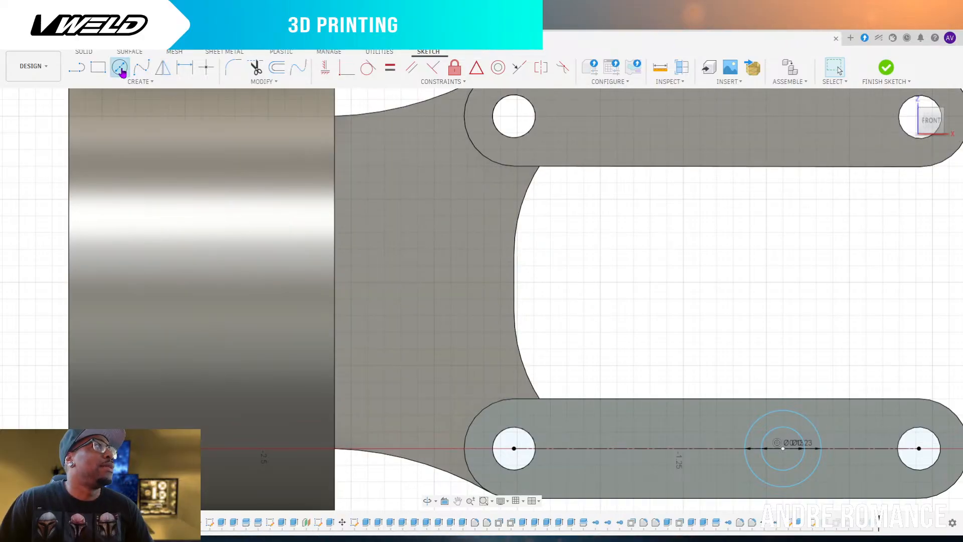
pyautogui.click(121, 69)
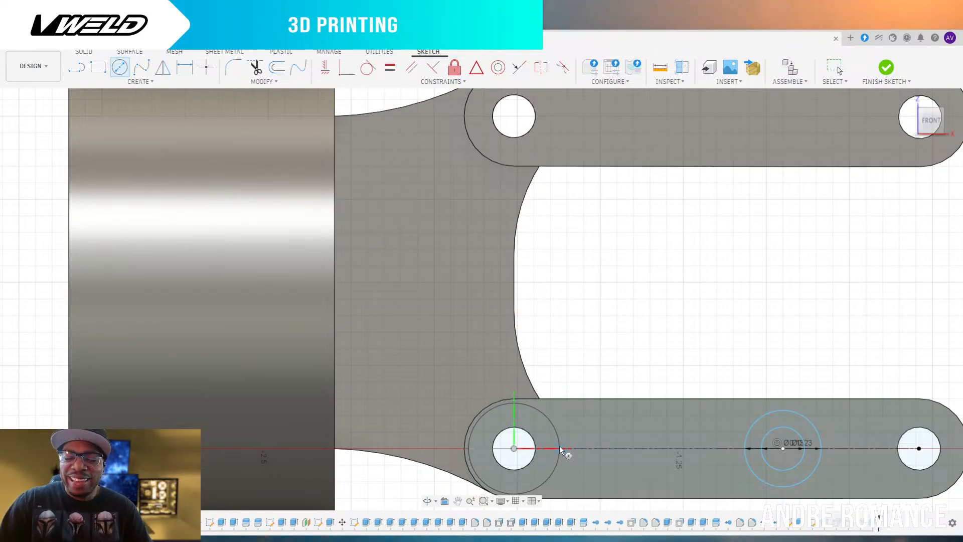
pyautogui.write('.23')
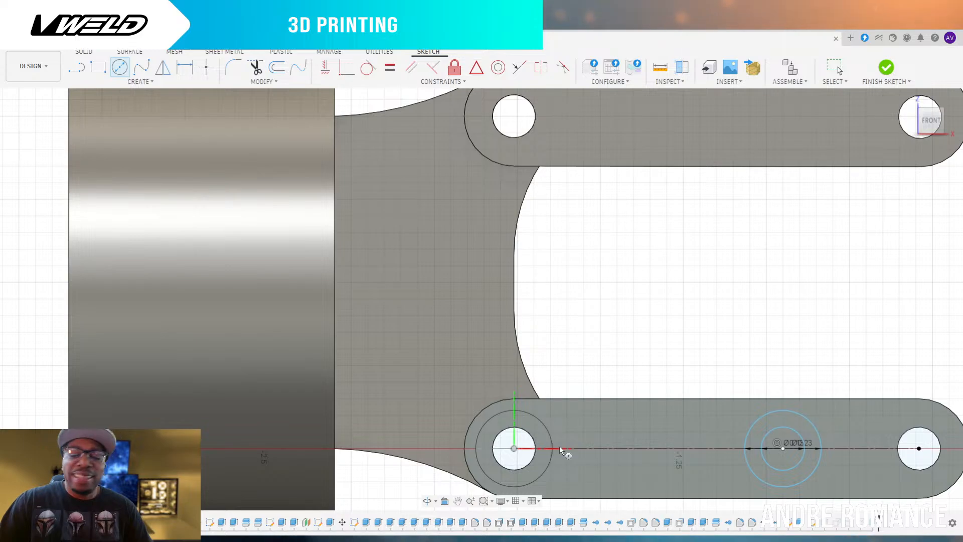
pyautogui.press('Return')
pyautogui.press('Escape')
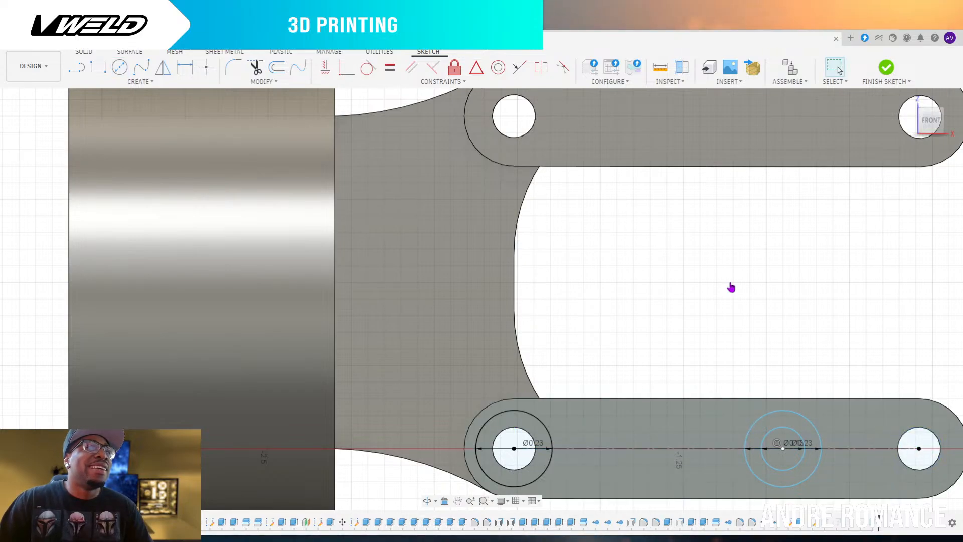
# Draw a 0.23 diameter circle centred on the lower arm's chassis-side pivot hole
pyautogui.click(919, 448)
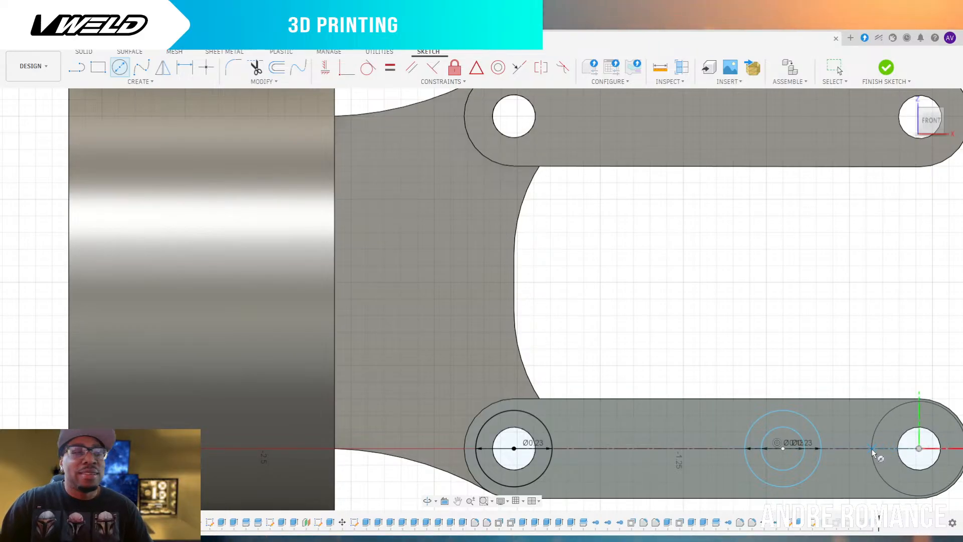
pyautogui.write('.23')
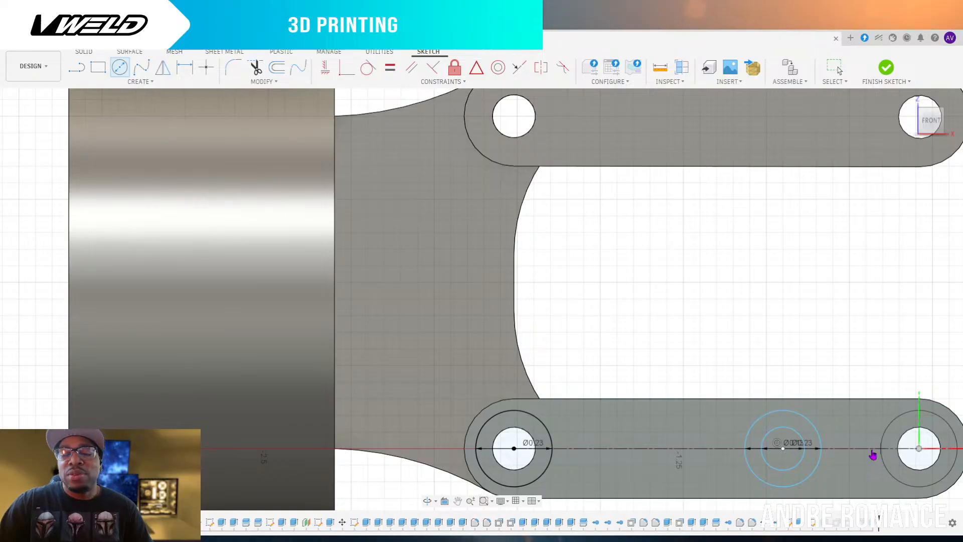
pyautogui.press('Return')
pyautogui.press('Escape')
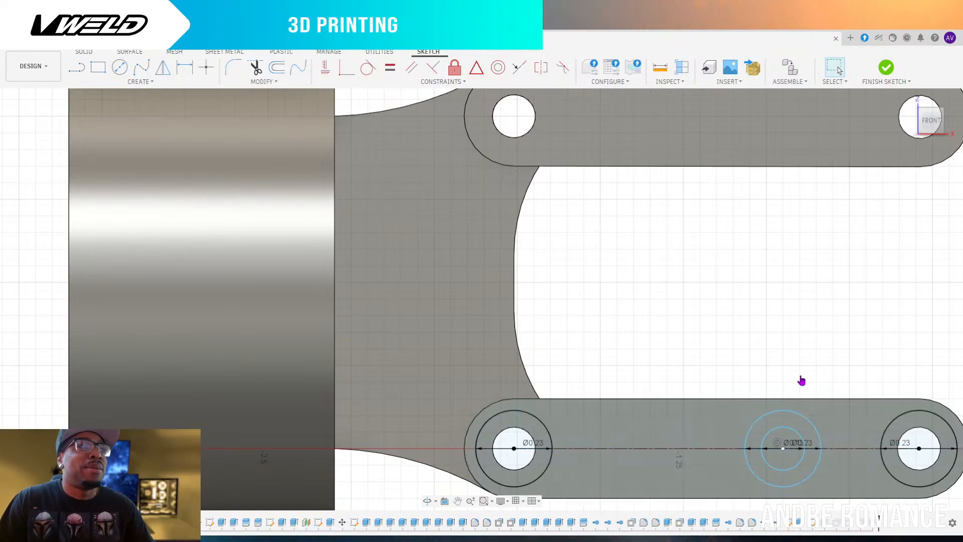
# Finish the sketch and extrude-cut the rings around both pivot holes into the lower arm's front leg as recesses
pyautogui.moveTo(927, 376)
pyautogui.keyDown('shift'); pyautogui.mouseDown(button='middle')
pyautogui.moveTo(837, 374)
pyautogui.moveTo(758, 397)
pyautogui.mouseUp(button='middle'); pyautogui.keyUp('shift')
pyautogui.press('e')
pyautogui.click(794, 327)
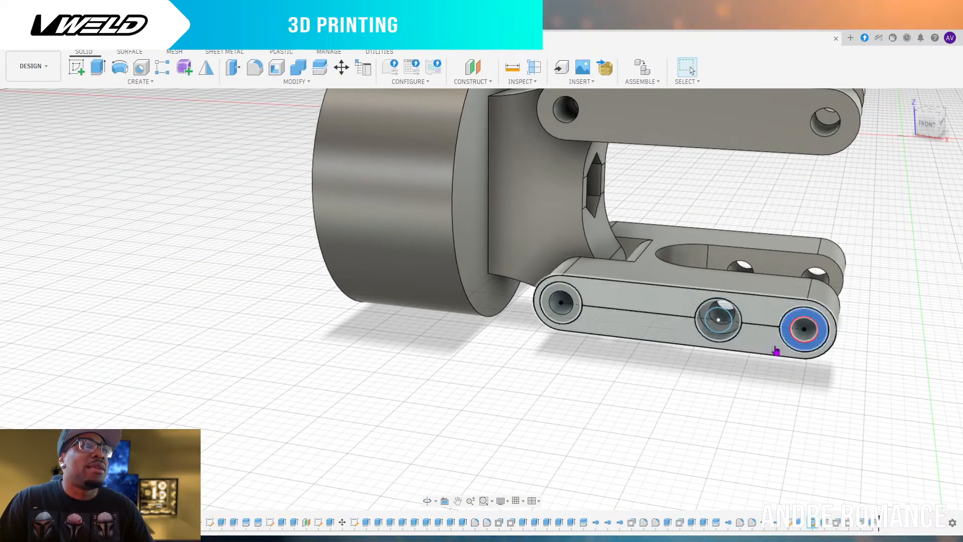
pyautogui.click(577, 305)
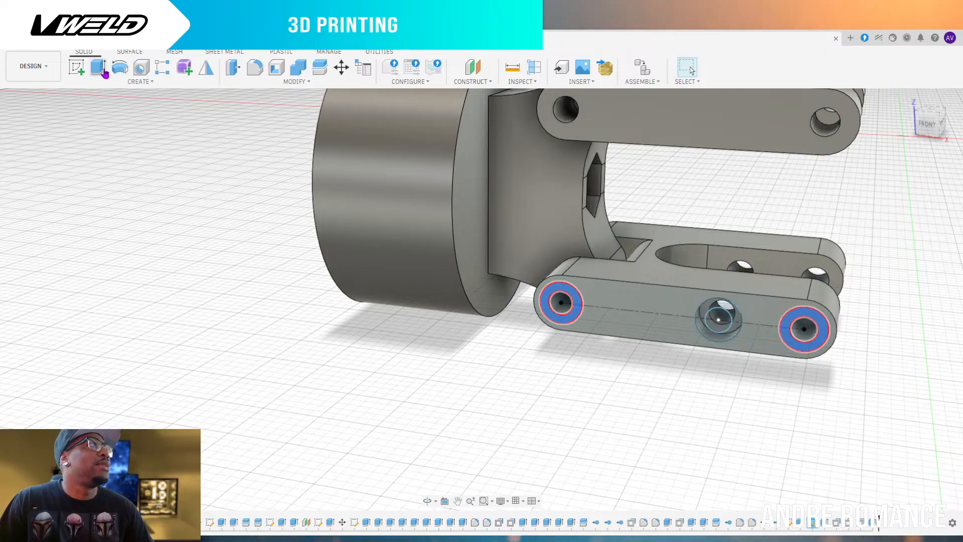
pyautogui.click(99, 69)
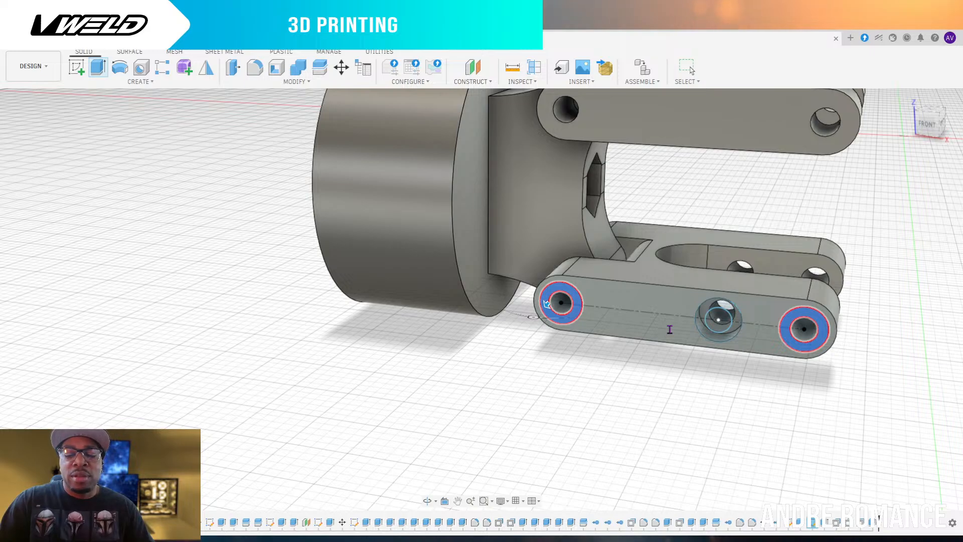
pyautogui.press('Escape')
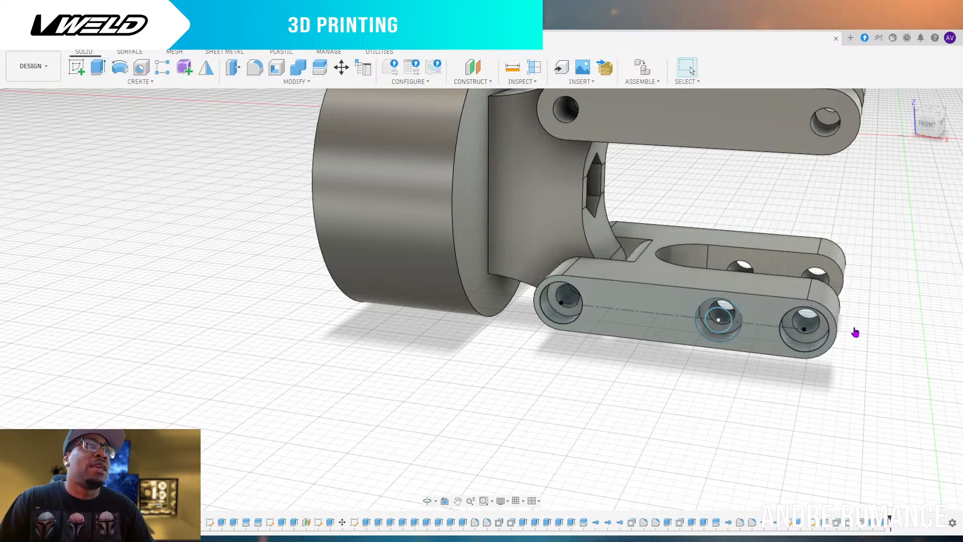
# Examine the three recessed holes in the lower arm's front leg from several angles
pyautogui.click(935, 116)
pyautogui.moveTo(936, 116)
pyautogui.mouseDown()
pyautogui.moveTo(931, 107)
pyautogui.moveTo(934, 117)
pyautogui.moveTo(909, 133)
pyautogui.mouseUp()
pyautogui.scroll(-5, 903, 383)
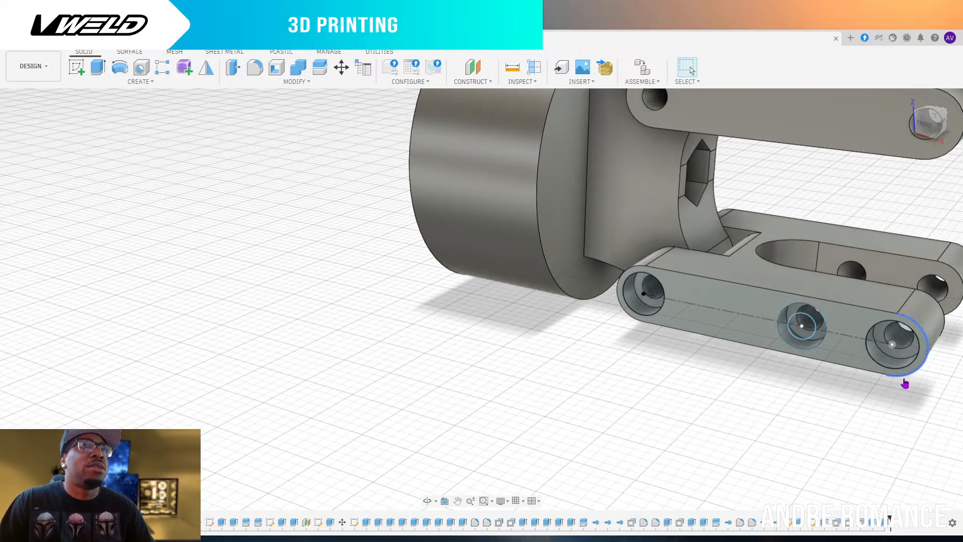
pyautogui.scroll(6, 777, 384)
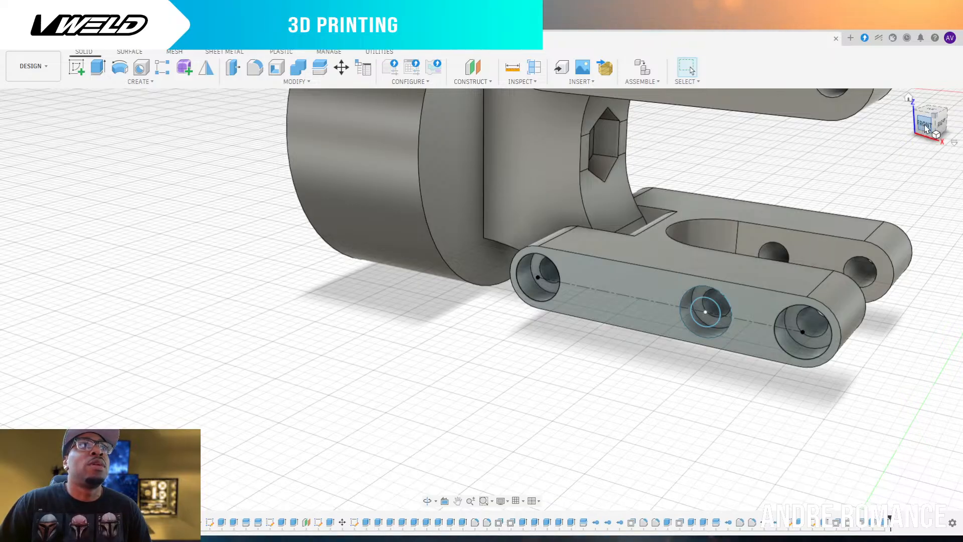
pyautogui.moveTo(926, 129); pyautogui.dragTo(950, 142)
pyautogui.scroll(-2, 821, 360)
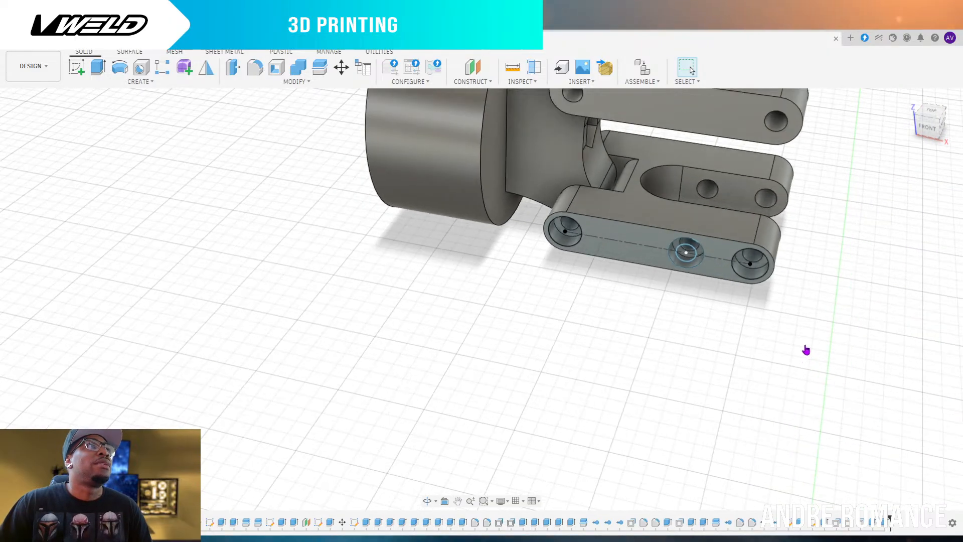
pyautogui.moveTo(923, 123)
pyautogui.mouseDown()
pyautogui.moveTo(940, 97)
pyautogui.moveTo(923, 140)
pyautogui.mouseUp()
# Inspect the slot between the lower arm's legs from below, selecting its two facing straight edges
pyautogui.click(933, 133)
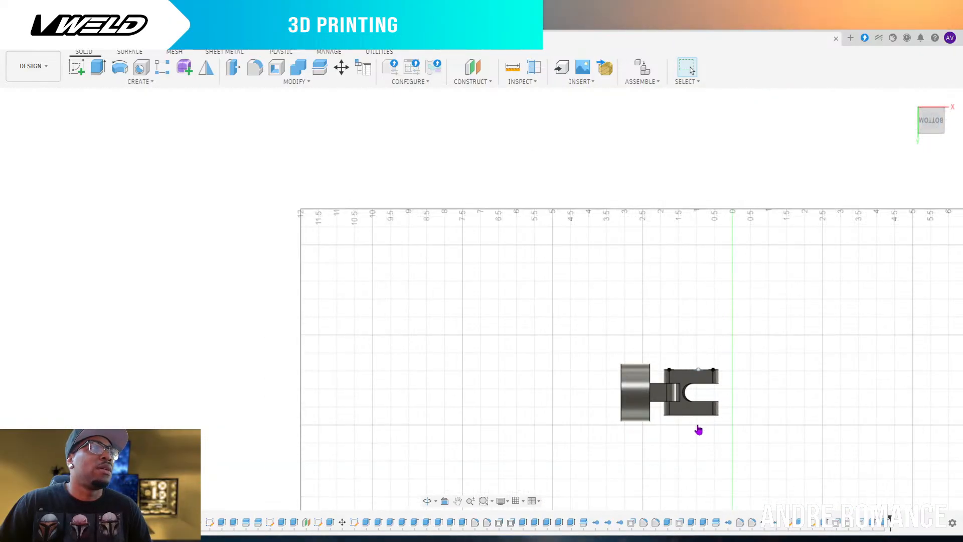
pyautogui.scroll(5, 699, 428)
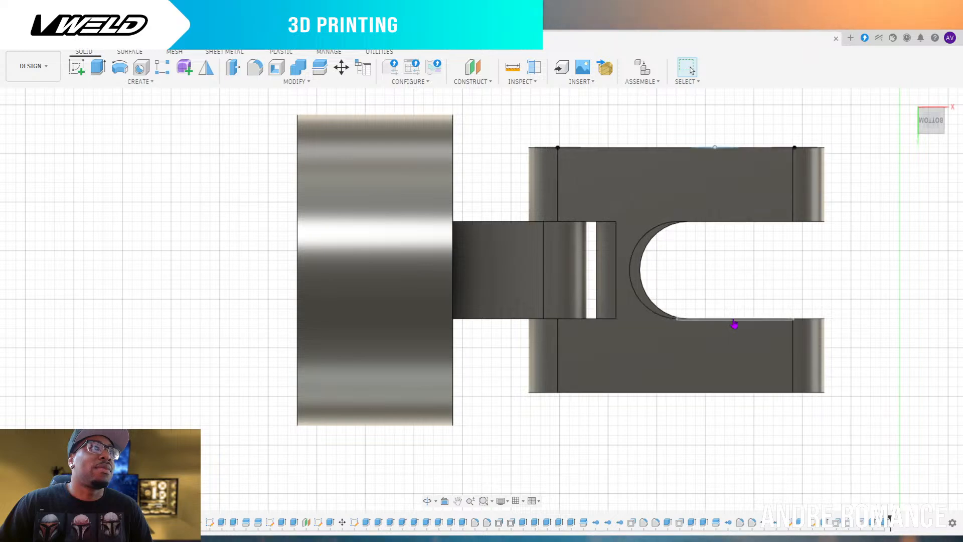
pyautogui.click(735, 322)
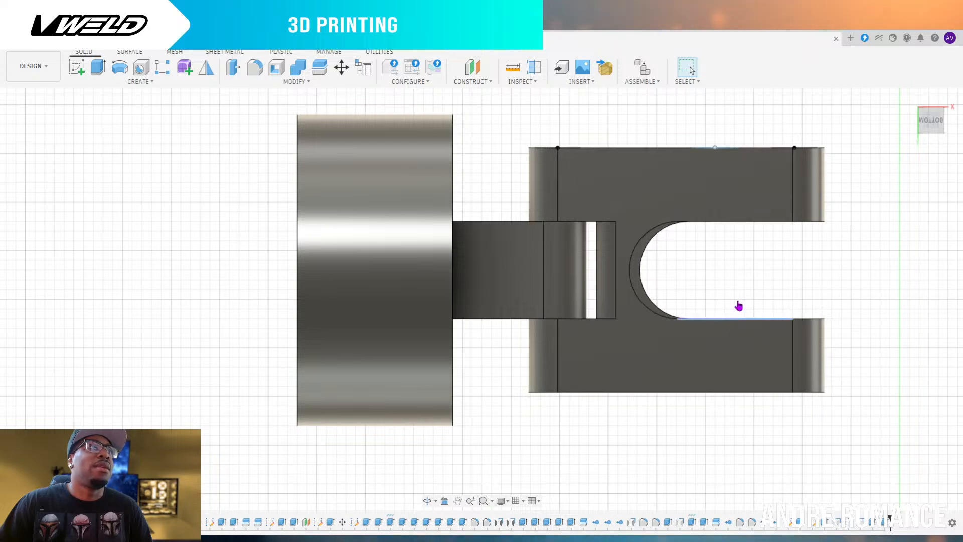
pyautogui.click(740, 225)
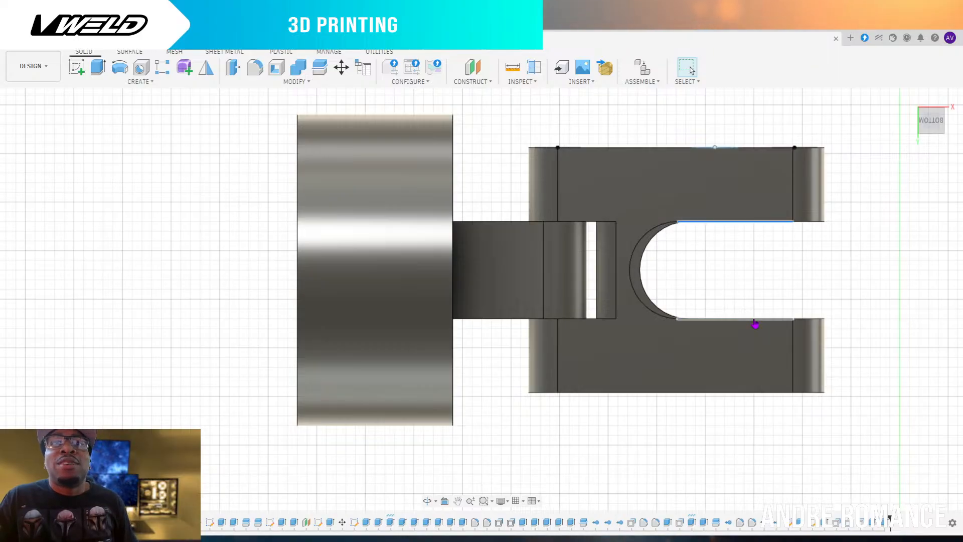
# Compare the lower arm's recessed holes with the upper arm's plain holes in angled and front views
pyautogui.moveTo(932, 112)
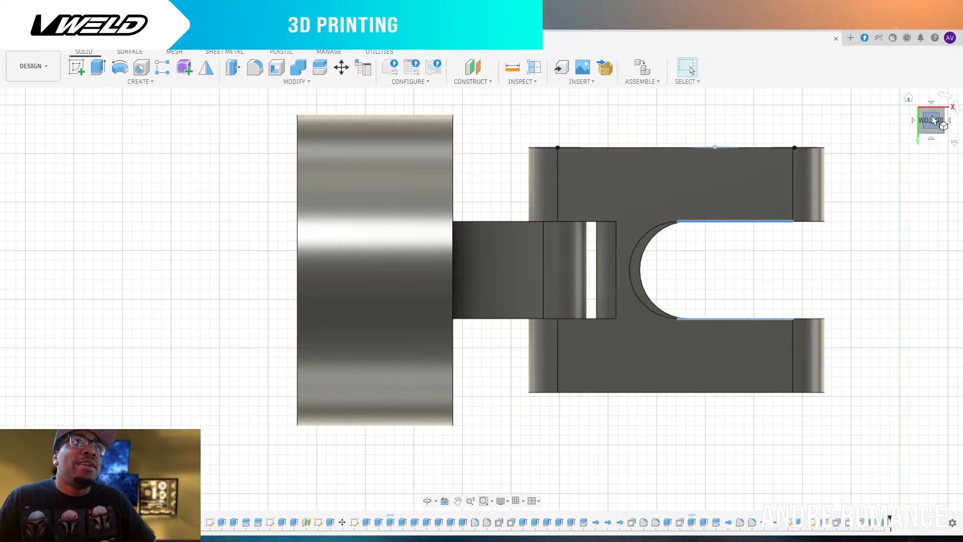
pyautogui.moveTo(932, 110)
pyautogui.mouseDown()
pyautogui.moveTo(914, 140)
pyautogui.moveTo(928, 169)
pyautogui.moveTo(935, 108)
pyautogui.moveTo(926, 120)
pyautogui.mouseUp()
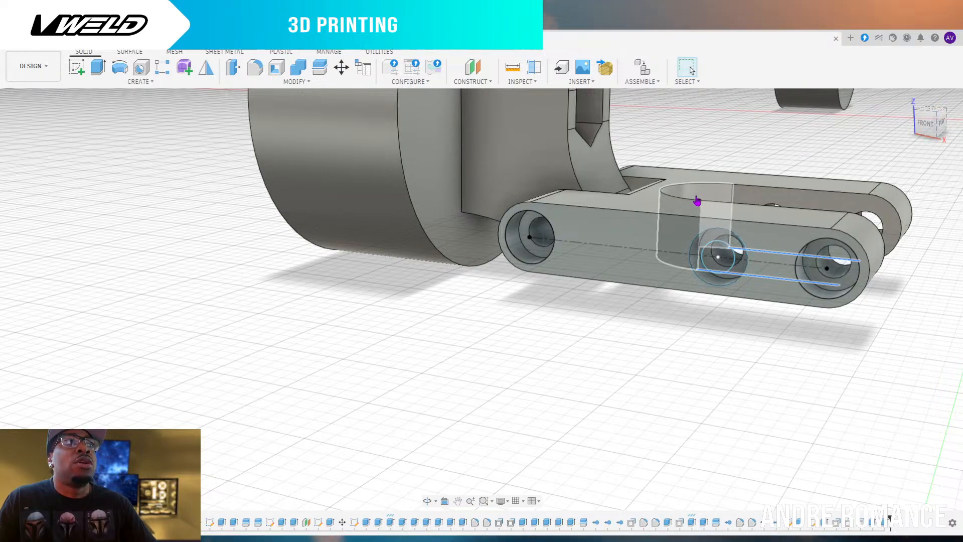
pyautogui.moveTo(936, 123); pyautogui.dragTo(940, 125)
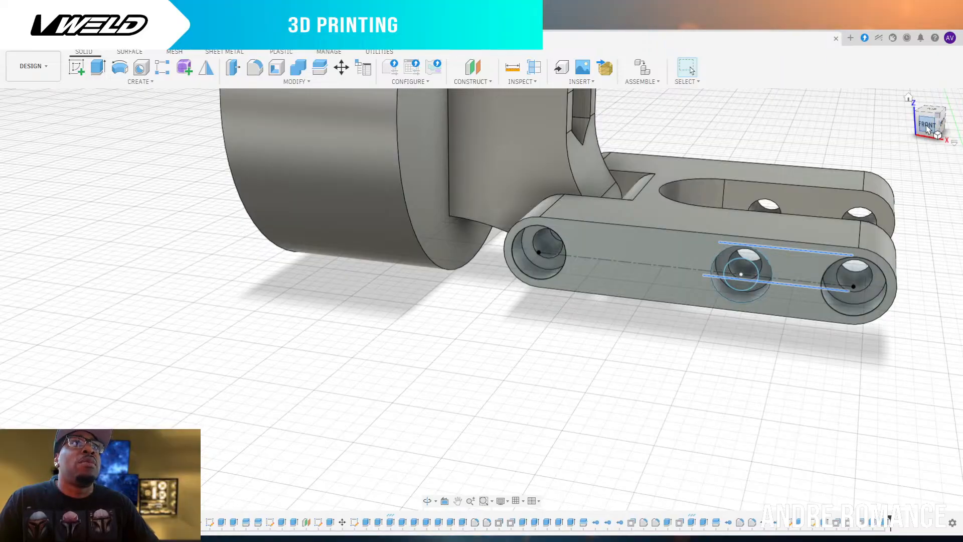
pyautogui.click(933, 129)
pyautogui.scroll(-3, 659, 342)
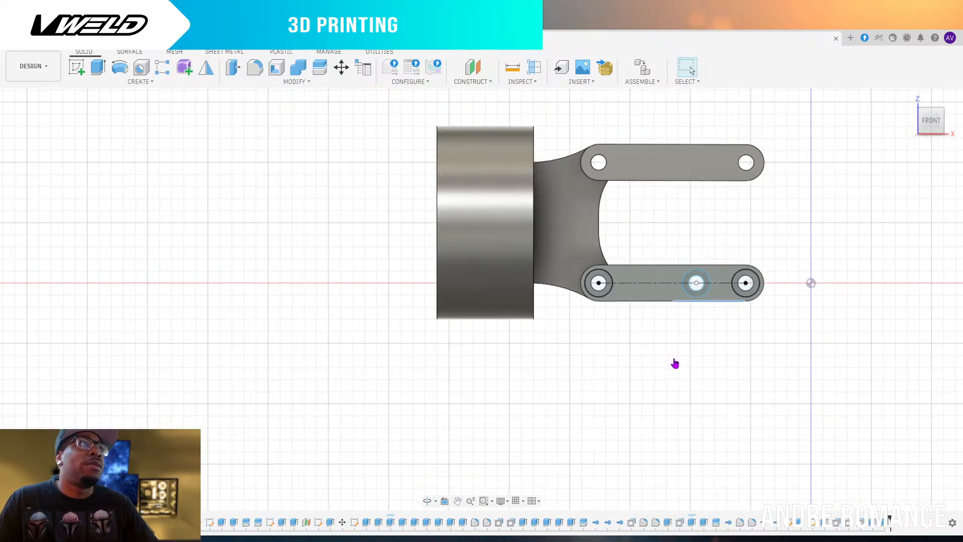
pyautogui.scroll(4, 809, 120)
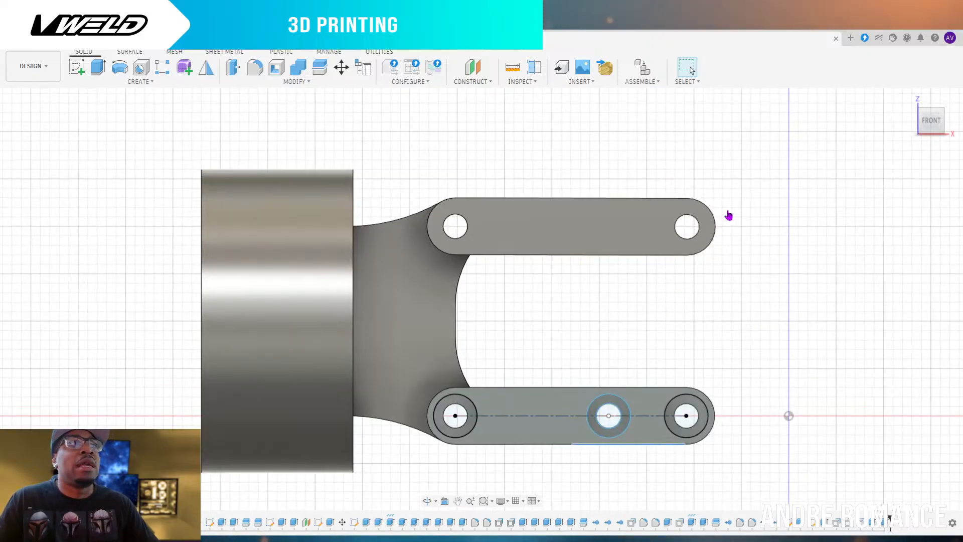
pyautogui.click(631, 416)
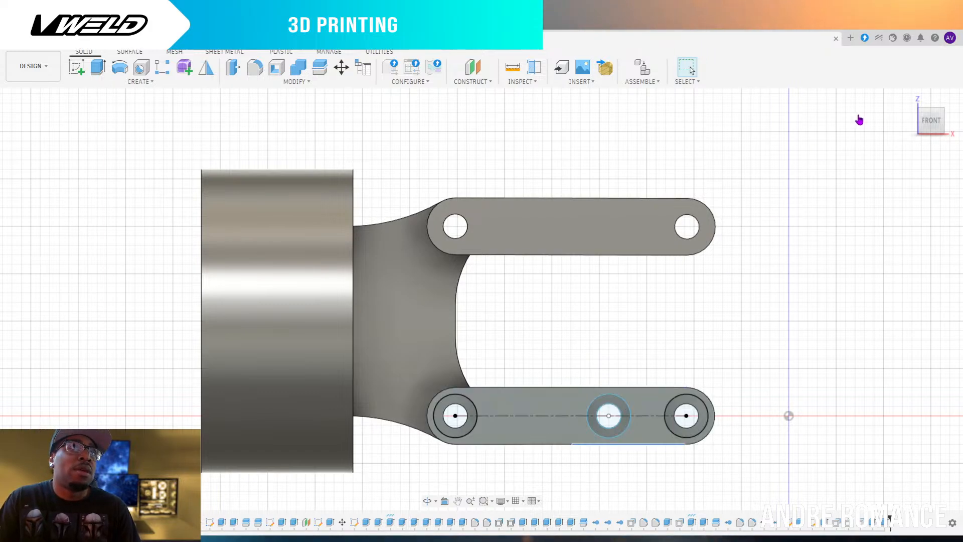
# Examine the wheel, hub and both control arms together, including the shock mounting hole's position, in angled and front views
pyautogui.moveTo(934, 124); pyautogui.dragTo(913, 149)
pyautogui.scroll(-1, 713, 330)
pyautogui.scroll(2, 533, 325)
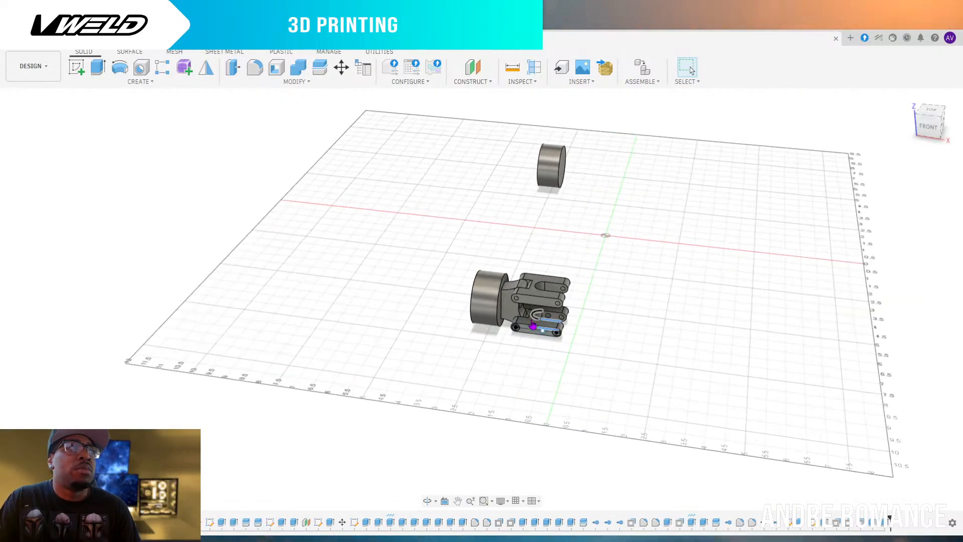
pyautogui.scroll(5, 532, 325)
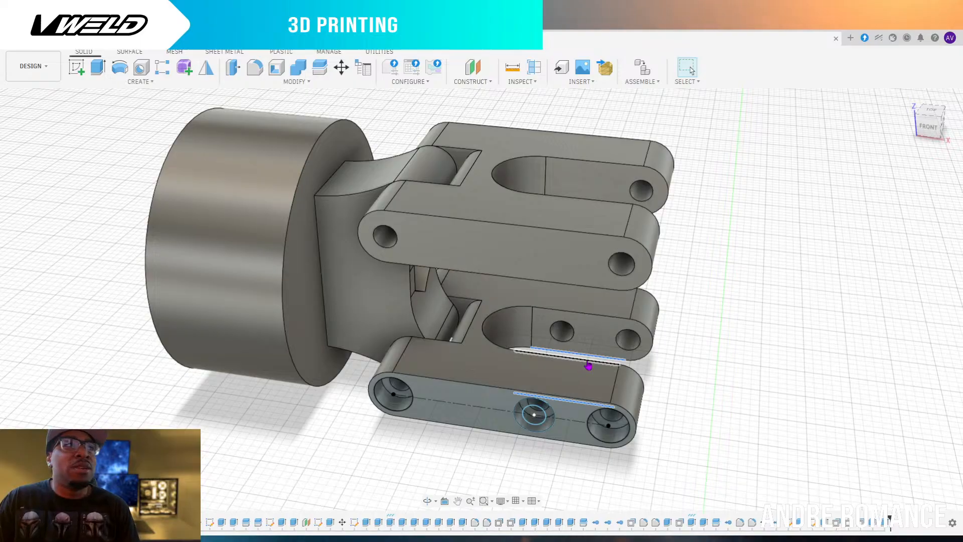
pyautogui.scroll(-3, 866, 298)
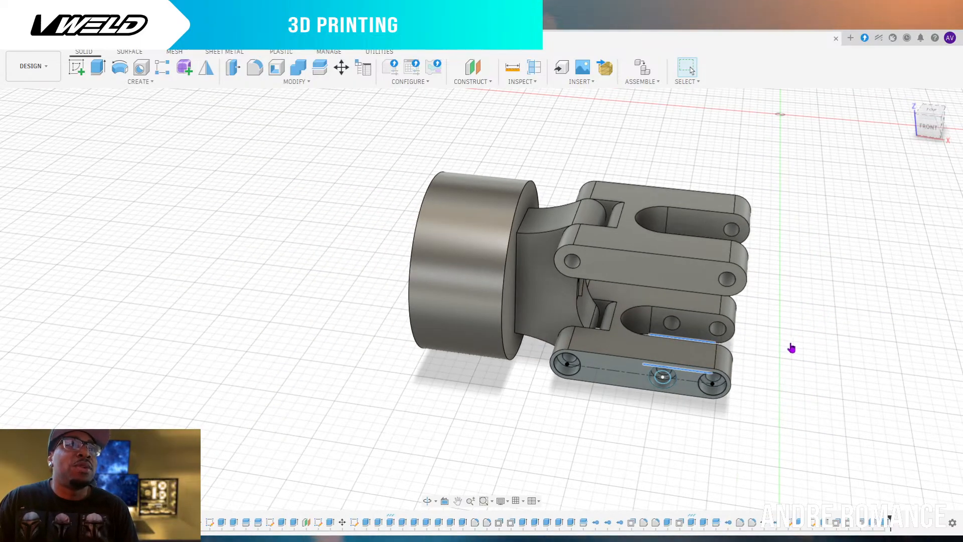
pyautogui.scroll(-2, 911, 325)
pyautogui.scroll(5, 657, 396)
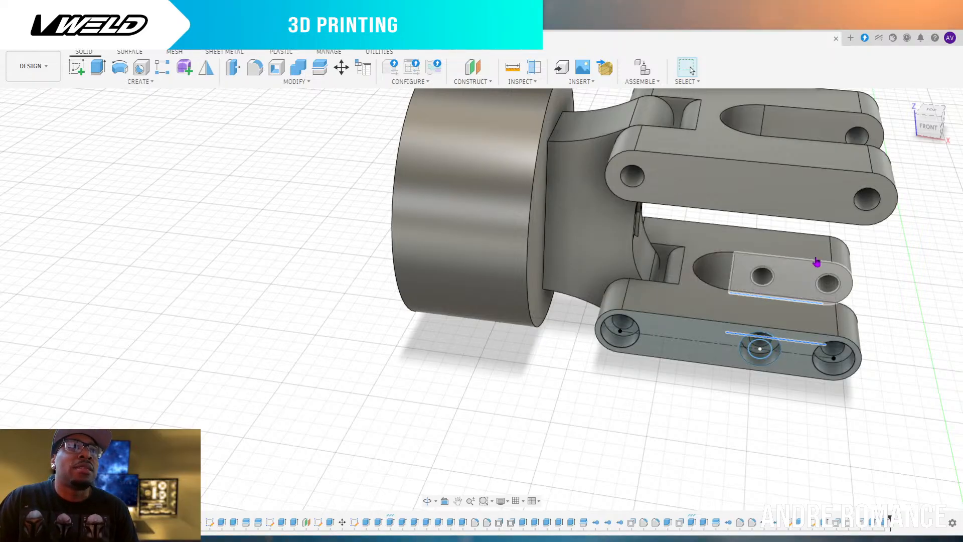
pyautogui.click(930, 127)
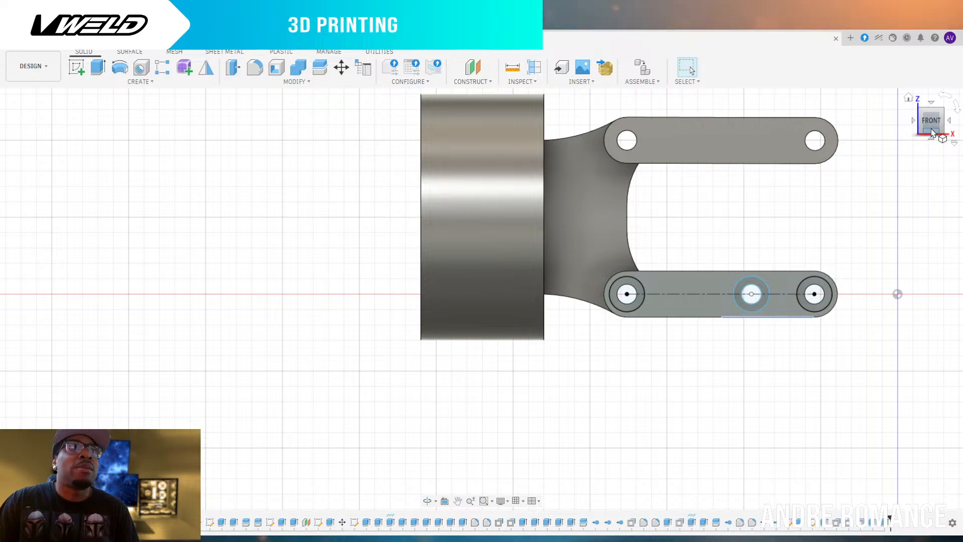
pyautogui.click(752, 282)
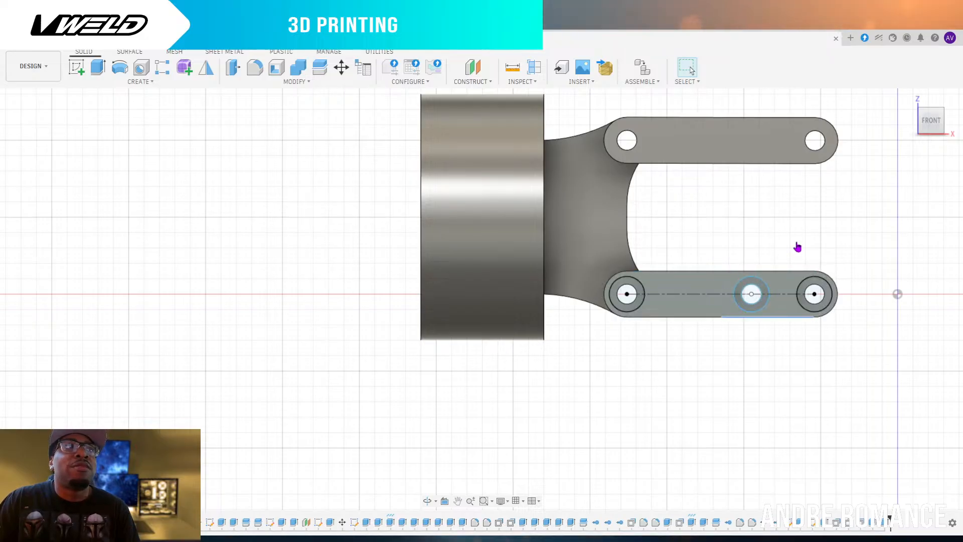
pyautogui.moveTo(927, 131); pyautogui.dragTo(913, 143)
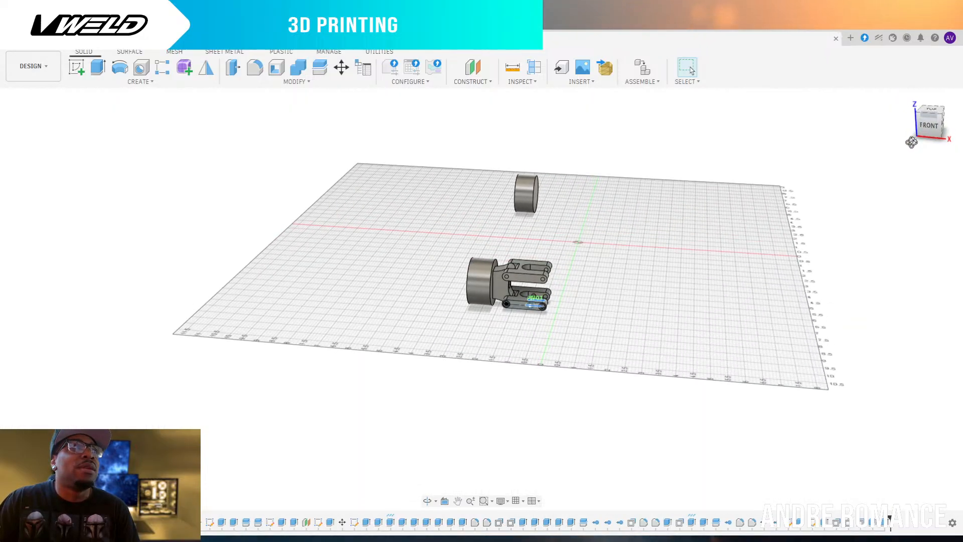
pyautogui.scroll(-1, 705, 315)
pyautogui.scroll(6, 576, 302)
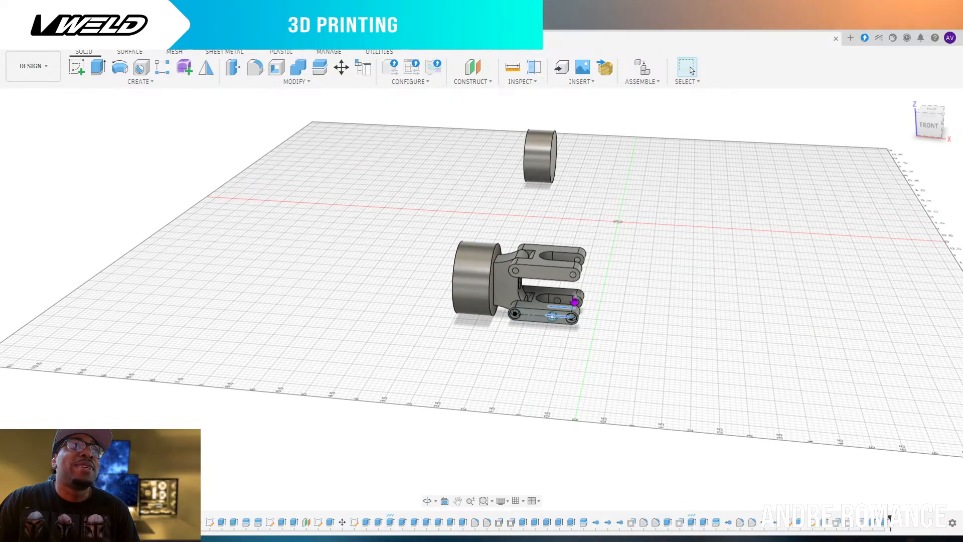
pyautogui.scroll(1, 582, 302)
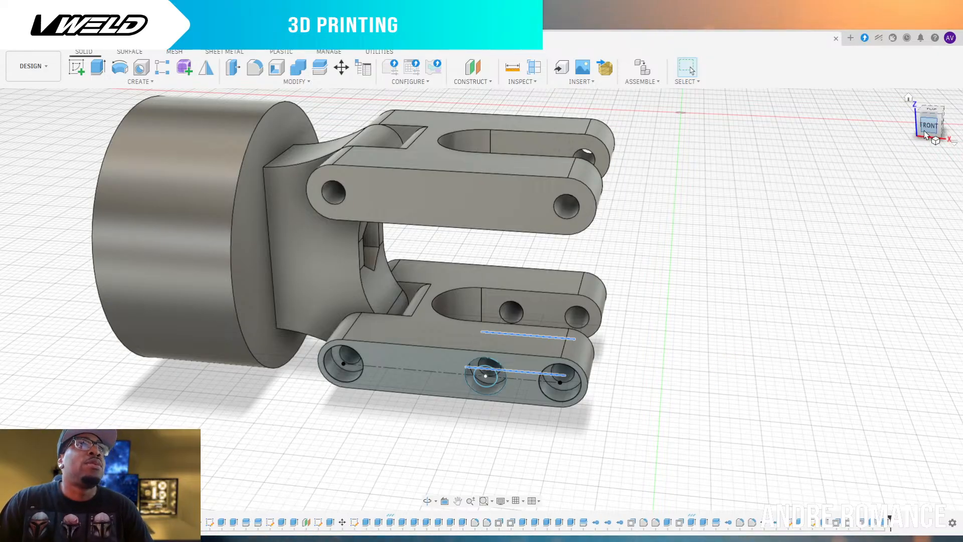
pyautogui.moveTo(926, 134)
pyautogui.mouseDown()
pyautogui.moveTo(939, 129)
pyautogui.moveTo(928, 129)
pyautogui.mouseUp()
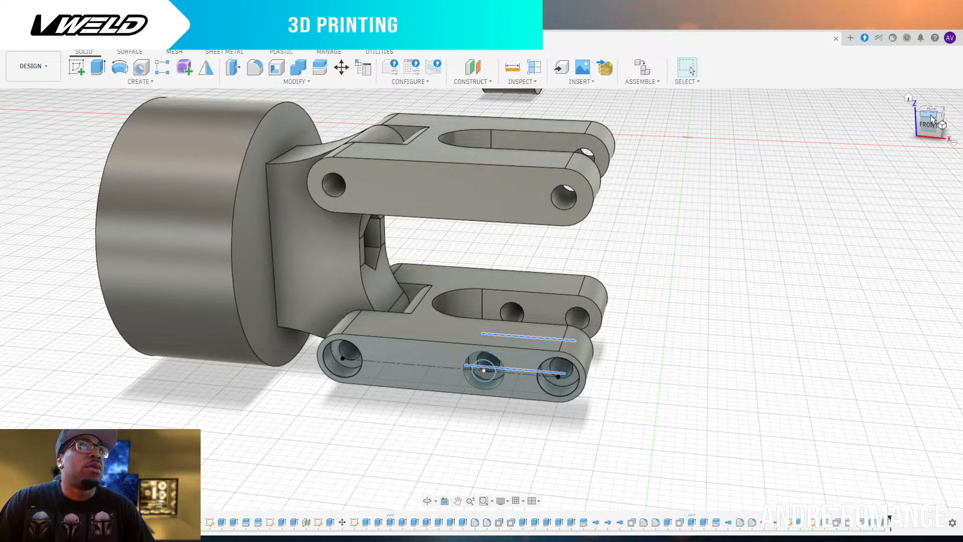
pyautogui.scroll(-6, 875, 387)
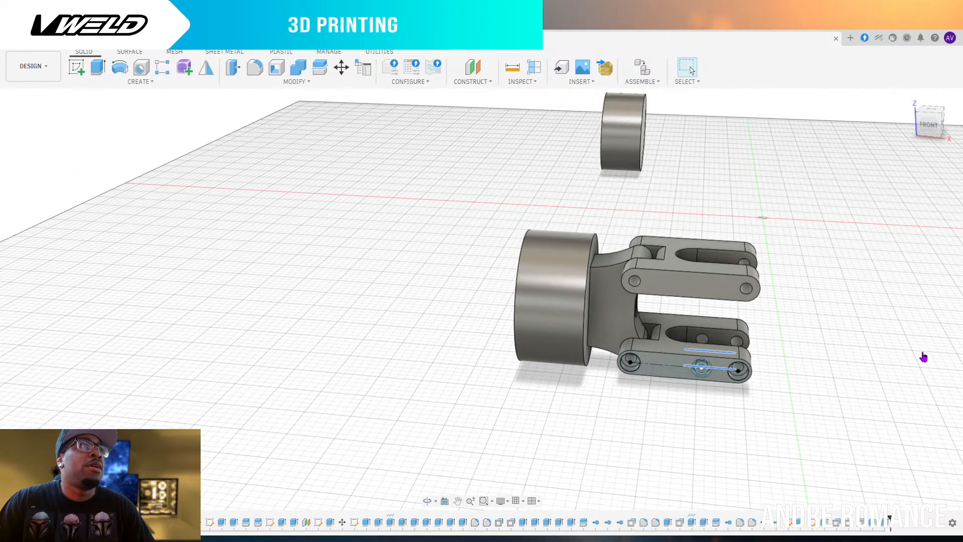
pyautogui.scroll(1, 844, 159)
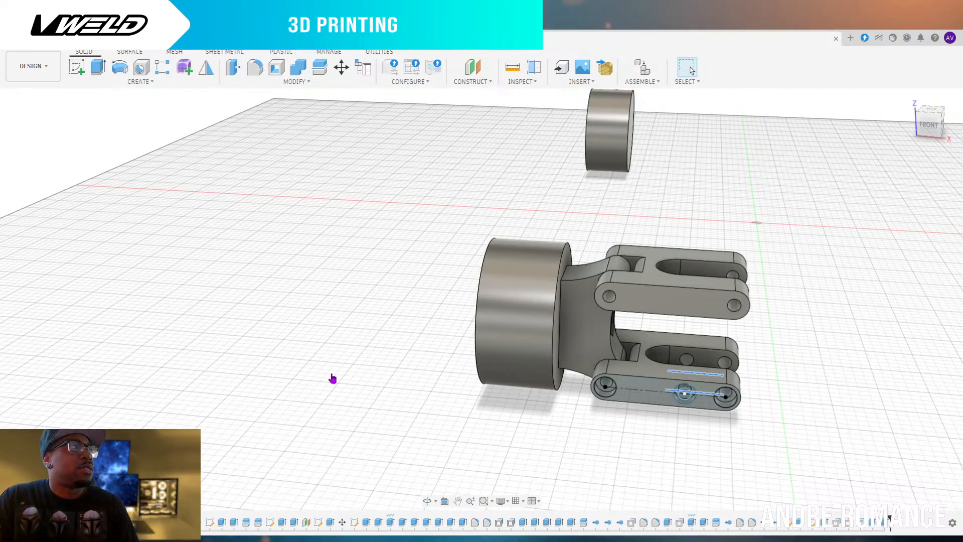
# Show the hidden chassis frame and view it together with the front suspension from the front
pyautogui.click(47, 254)
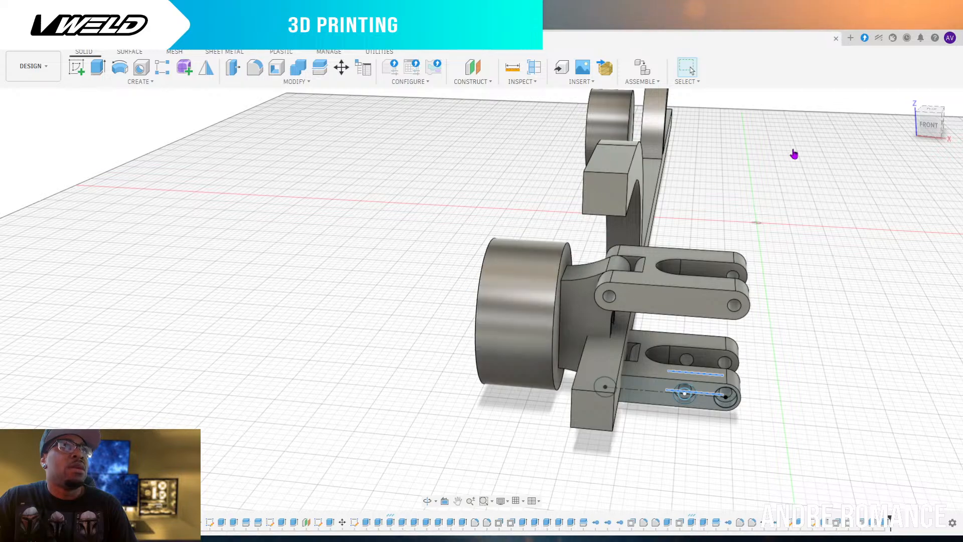
pyautogui.click(931, 128)
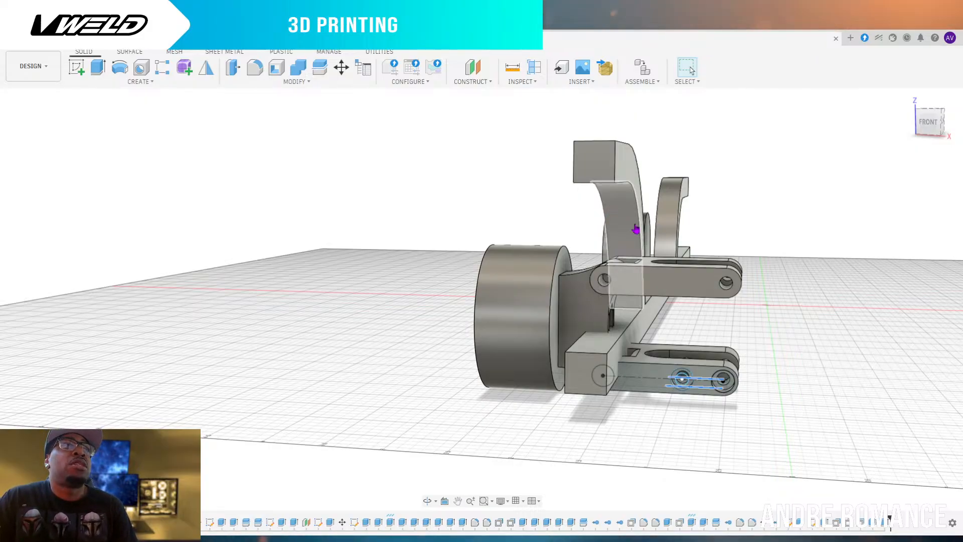
pyautogui.click(926, 125)
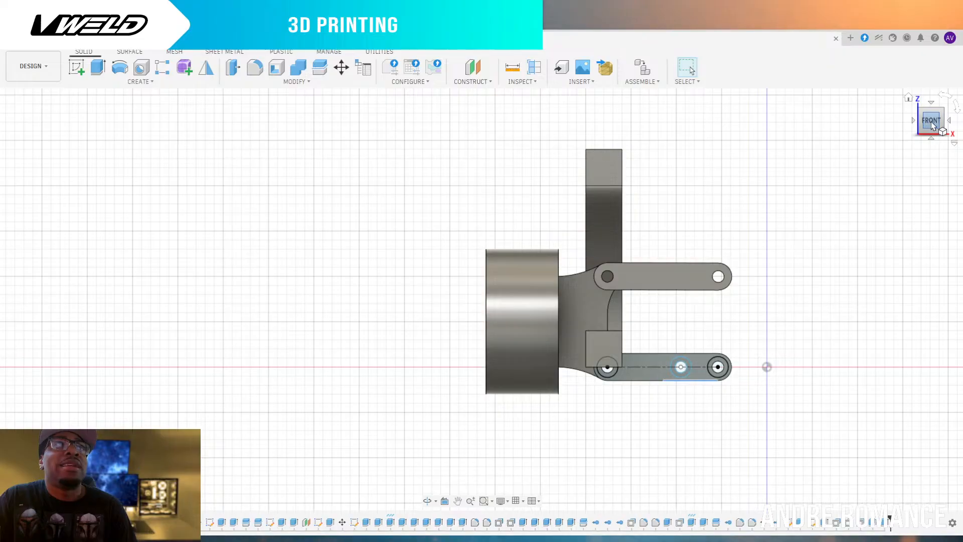
# Examine how the front control arms and wheel sit against the chassis frame in top and front views
pyautogui.moveTo(934, 125); pyautogui.dragTo(925, 156)
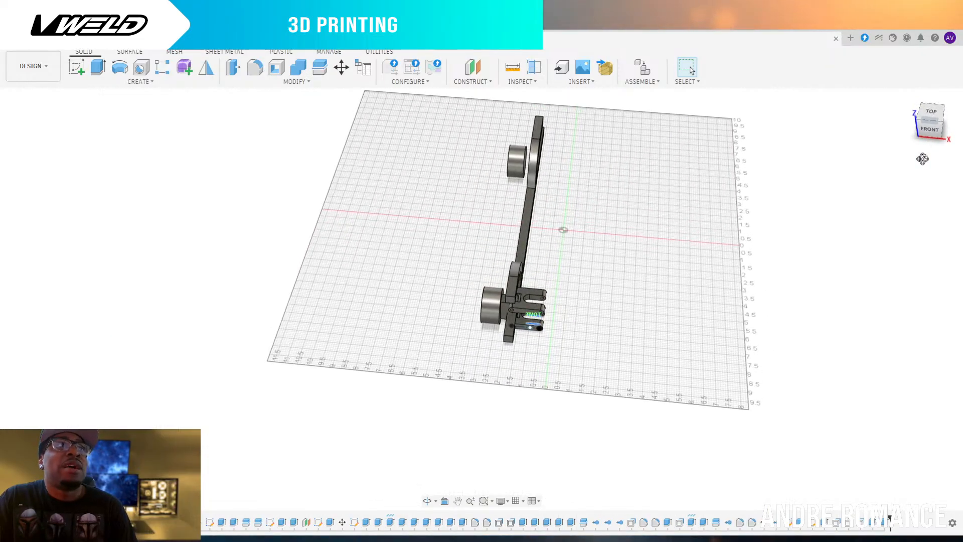
pyautogui.click(934, 114)
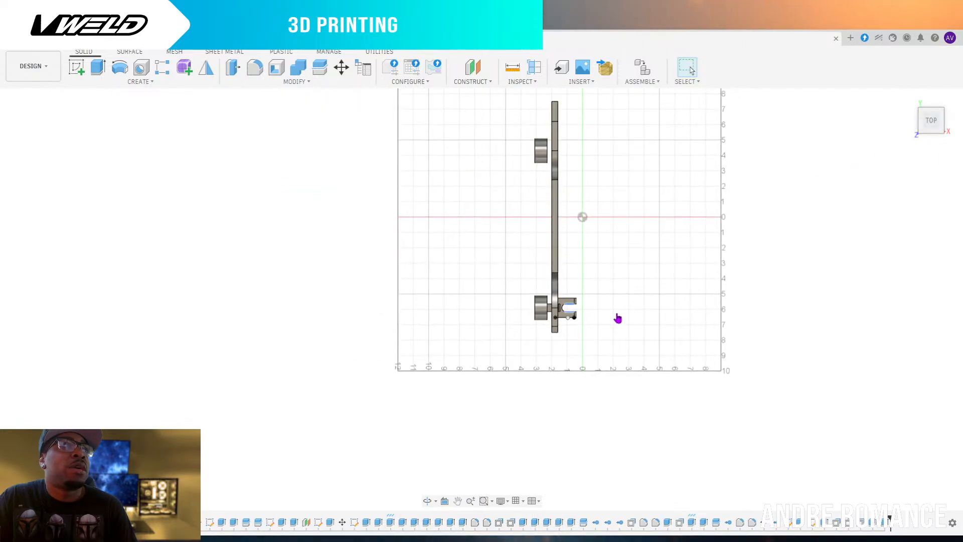
pyautogui.scroll(5, 620, 318)
pyautogui.scroll(3, 669, 318)
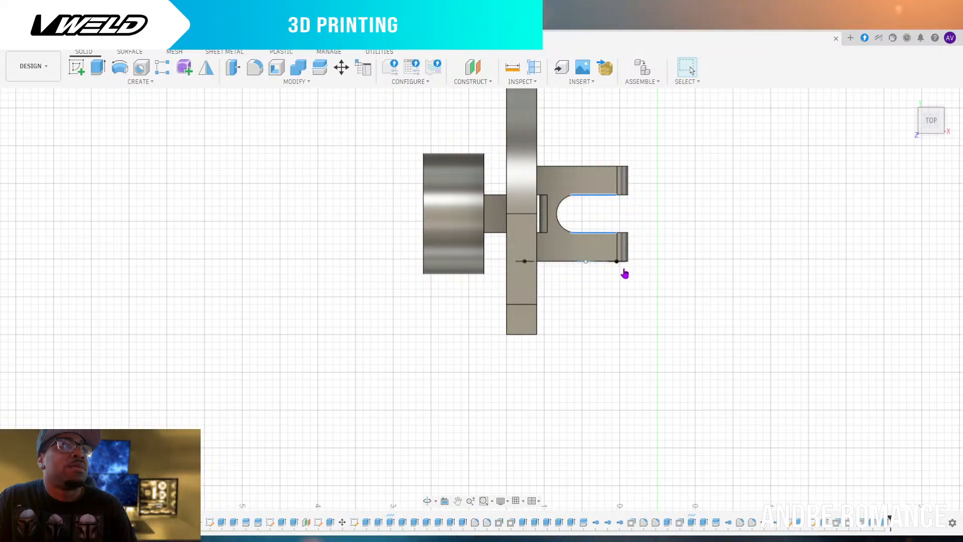
pyautogui.moveTo(931, 135)
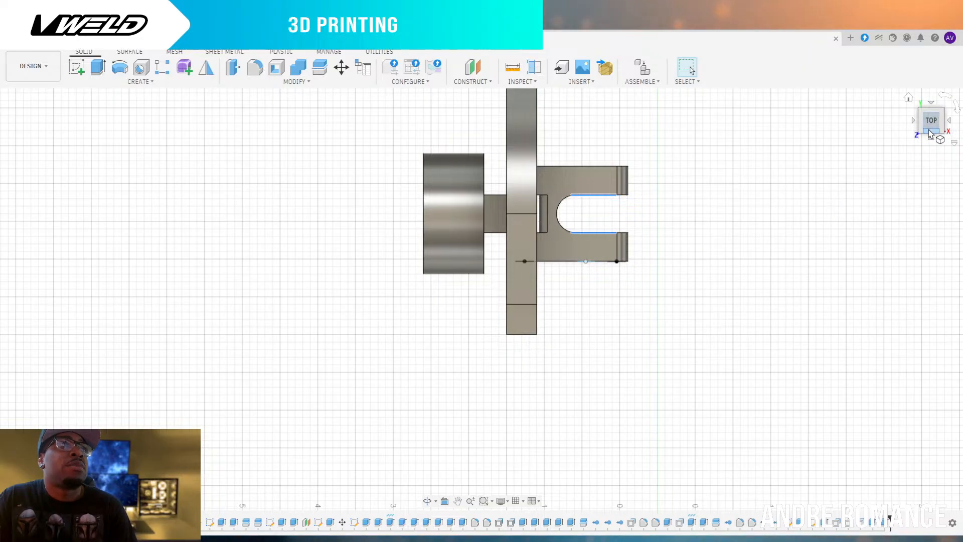
pyautogui.click(933, 133)
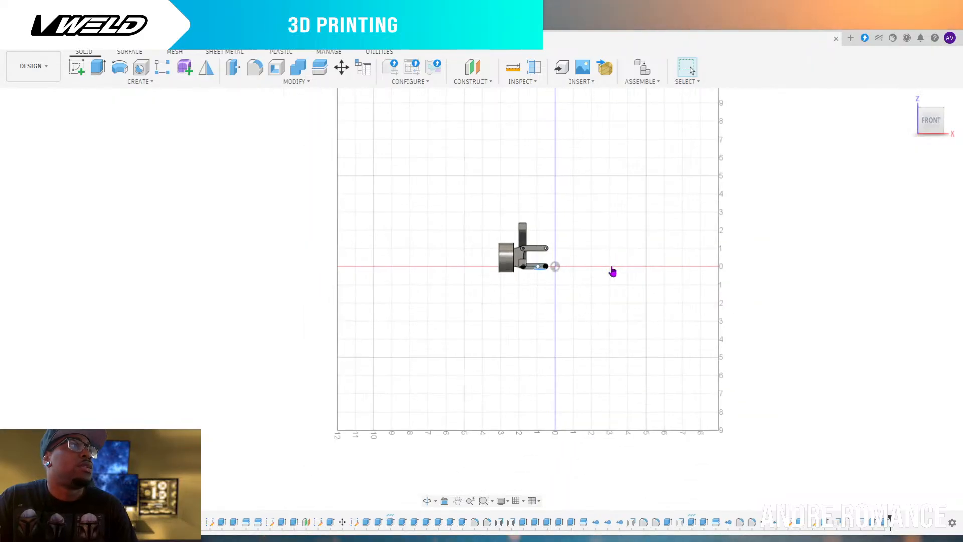
pyautogui.scroll(5, 544, 224)
pyautogui.scroll(3, 559, 302)
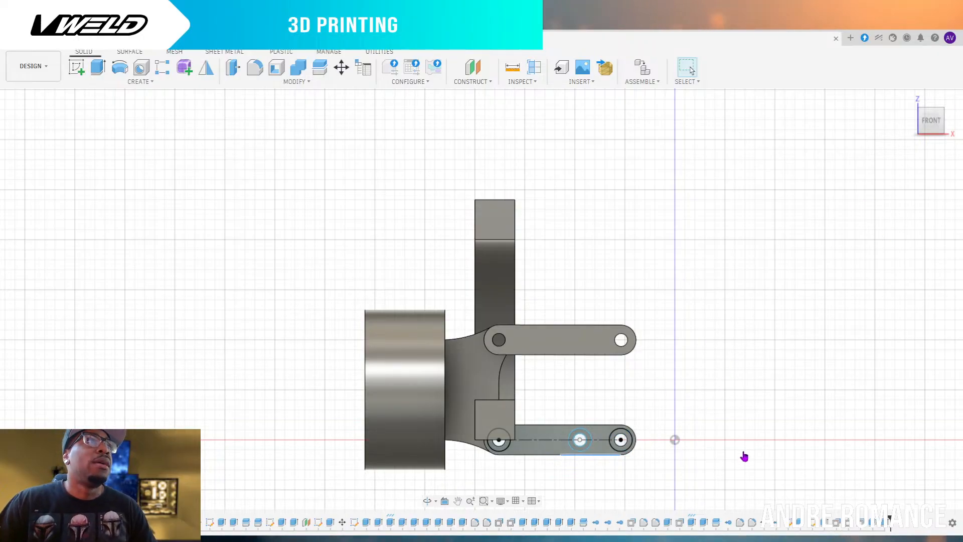
pyautogui.scroll(-4, 864, 340)
pyautogui.scroll(3, 817, 387)
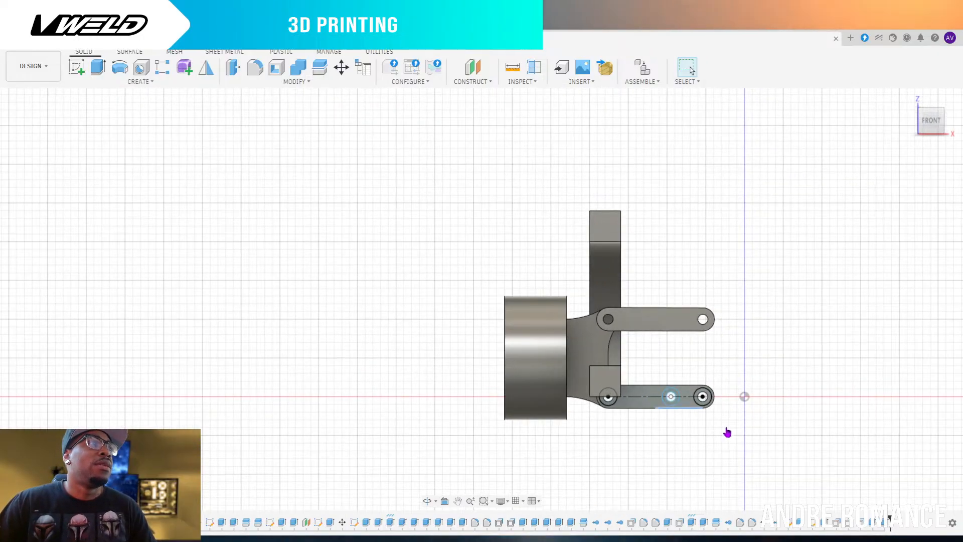
pyautogui.scroll(1, 728, 432)
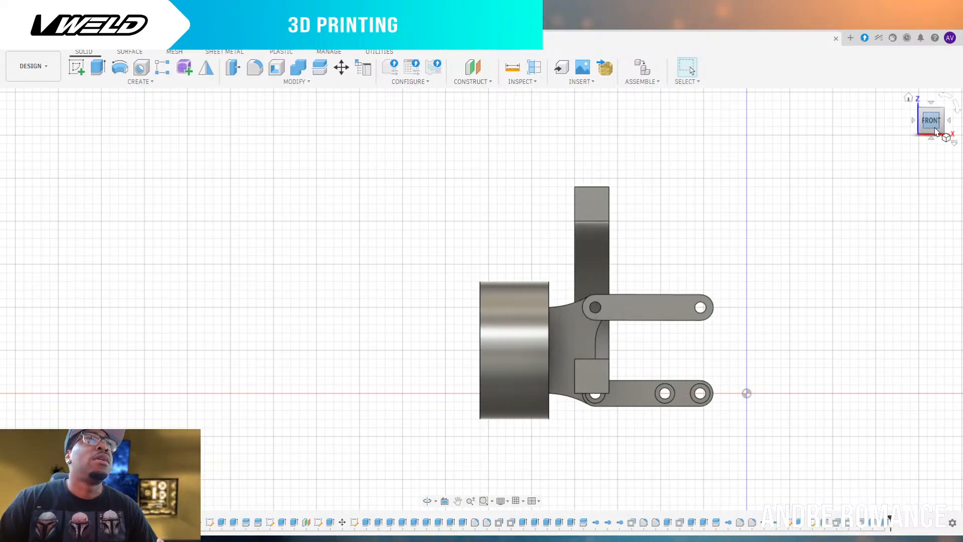
# Try to thicken the straight end of the front chassis arch downward by press-pulling its underside face
pyautogui.moveTo(940, 132); pyautogui.dragTo(871, 139)
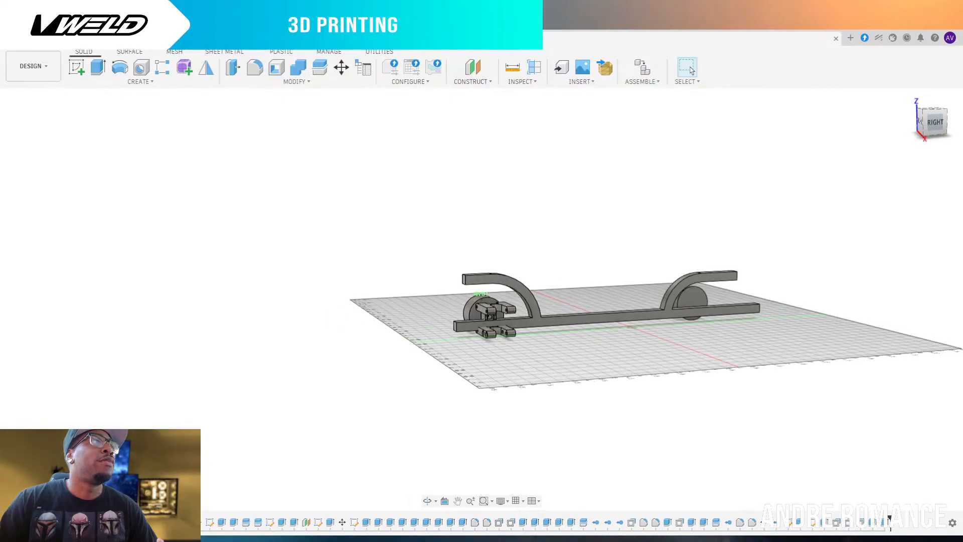
pyautogui.scroll(-2, 522, 269)
pyautogui.scroll(2, 583, 239)
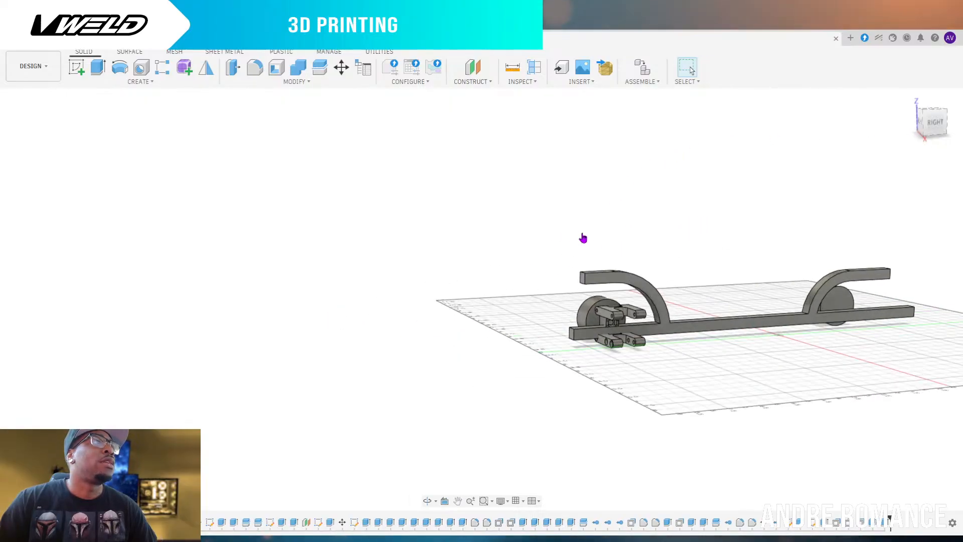
pyautogui.scroll(3, 636, 254)
pyautogui.scroll(-2, 607, 363)
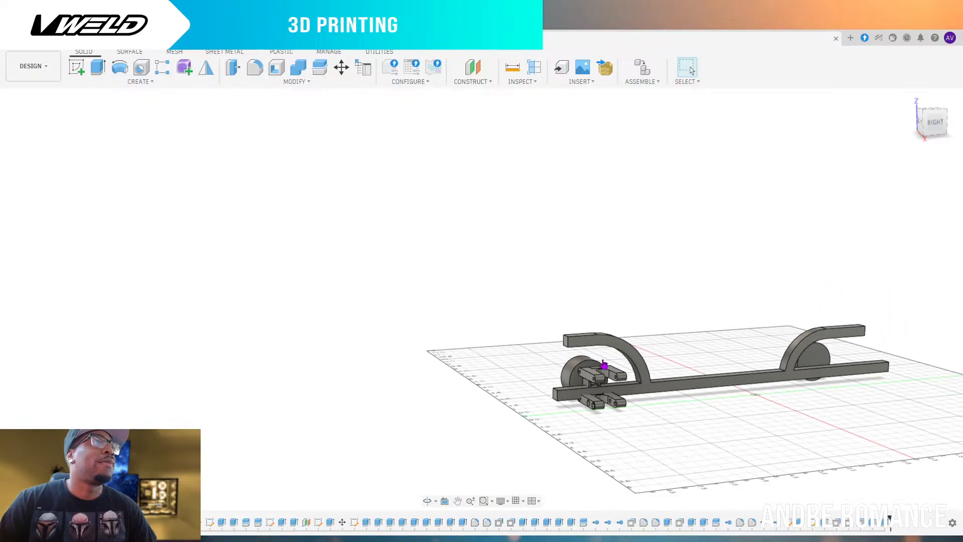
pyautogui.scroll(4, 607, 362)
pyautogui.scroll(1, 605, 362)
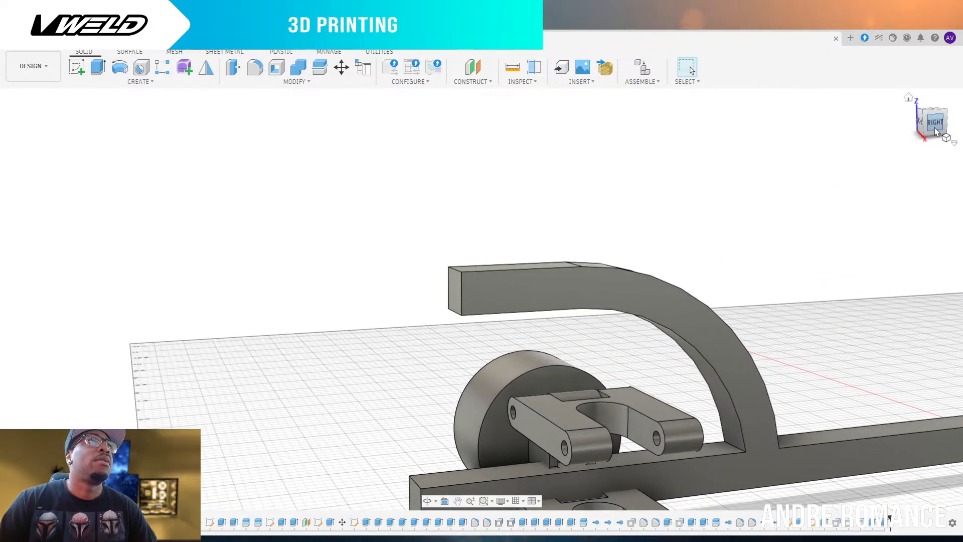
pyautogui.moveTo(934, 135); pyautogui.dragTo(932, 110)
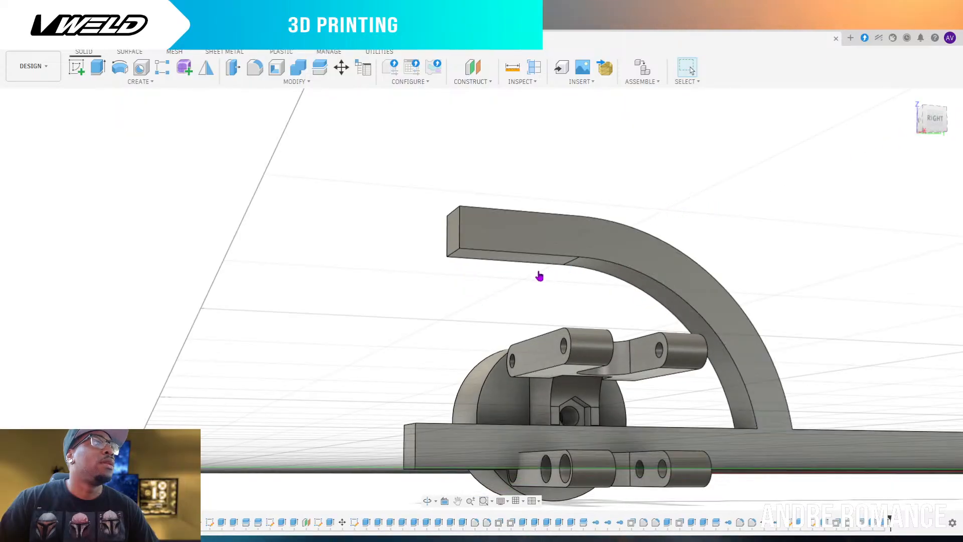
pyautogui.click(517, 260)
pyautogui.click(233, 67)
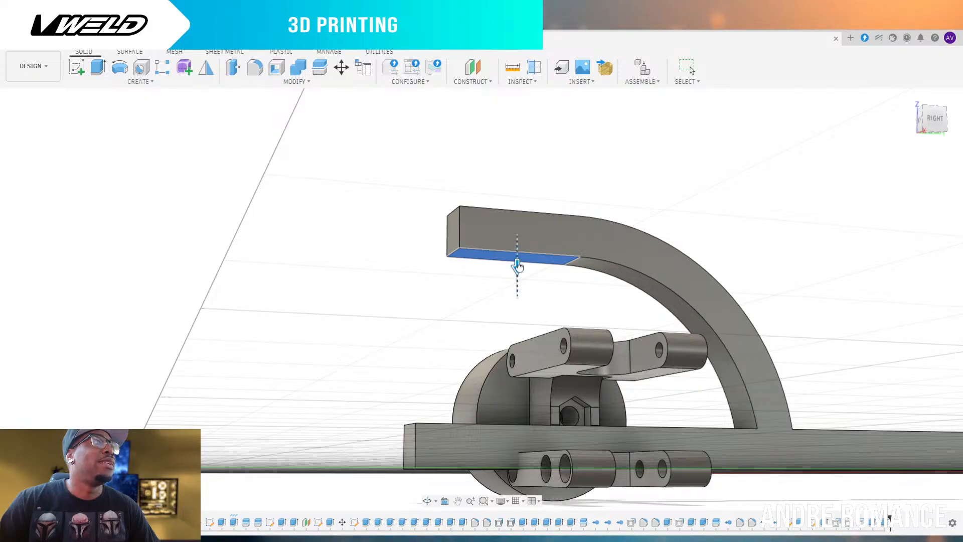
pyautogui.moveTo(518, 267); pyautogui.dragTo(519, 273)
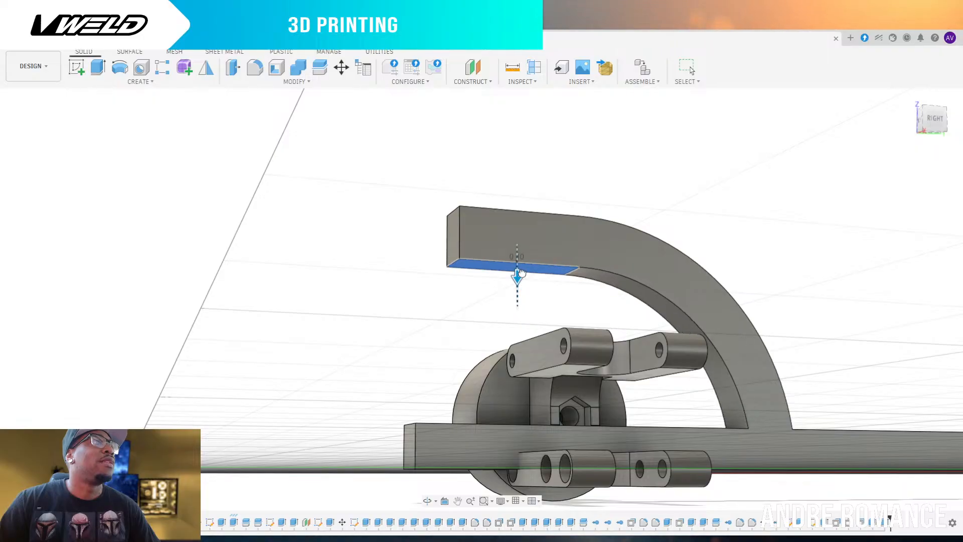
pyautogui.moveTo(518, 278); pyautogui.dragTo(521, 282)
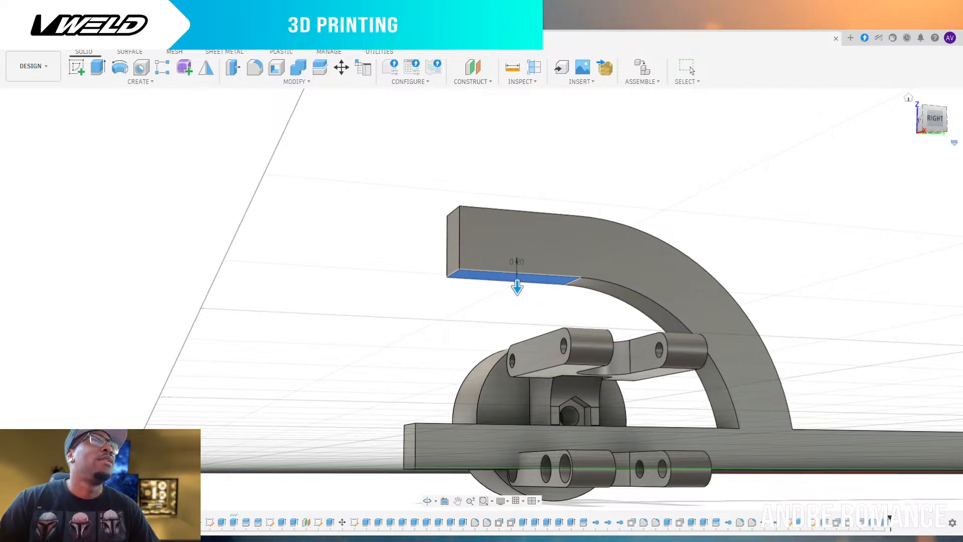
# Reopen the chassis side sketch and offset the lower straight line of the front arch downward by 0.3
pyautogui.moveTo(934, 125)
pyautogui.mouseDown()
pyautogui.moveTo(942, 137)
pyautogui.moveTo(959, 131)
pyautogui.mouseUp()
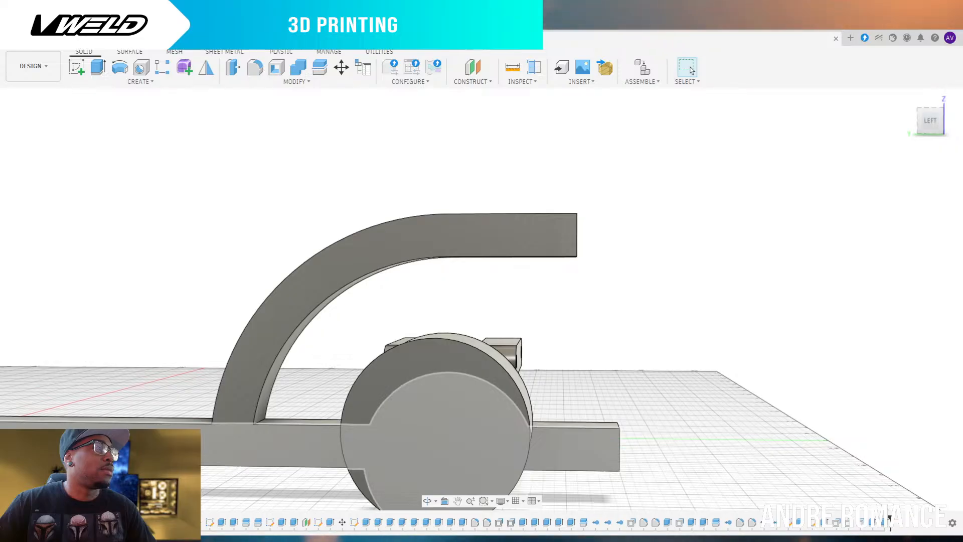
pyautogui.doubleClick(210, 524)
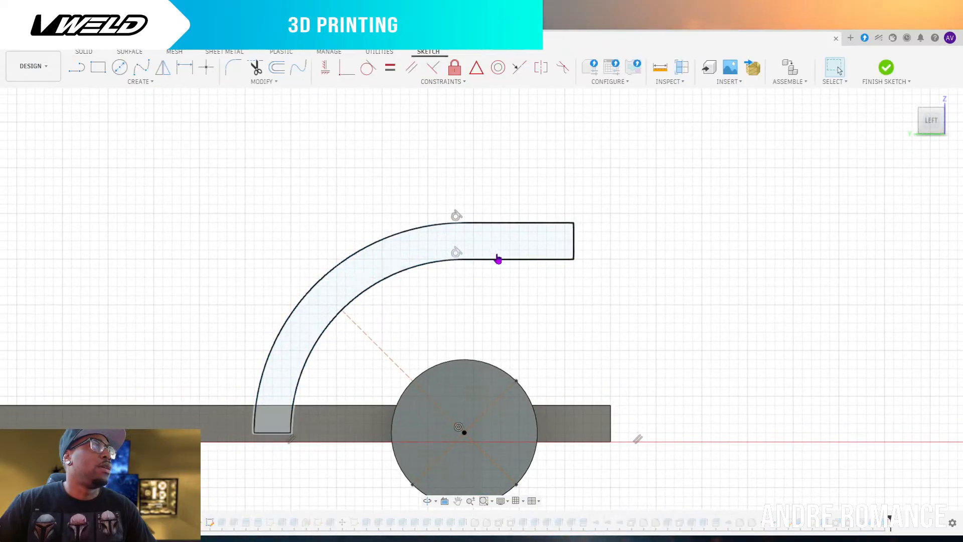
pyautogui.scroll(-3, 793, 276)
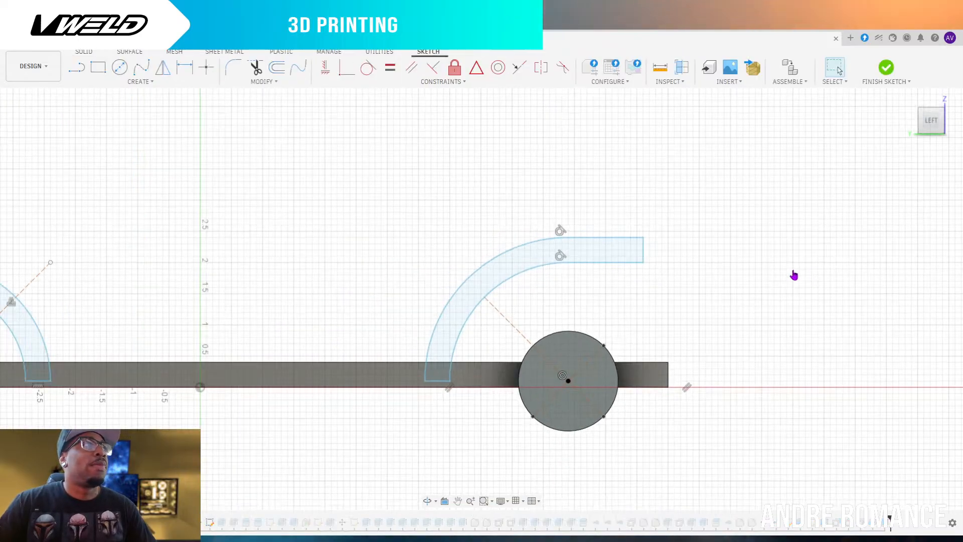
pyautogui.scroll(1, 613, 269)
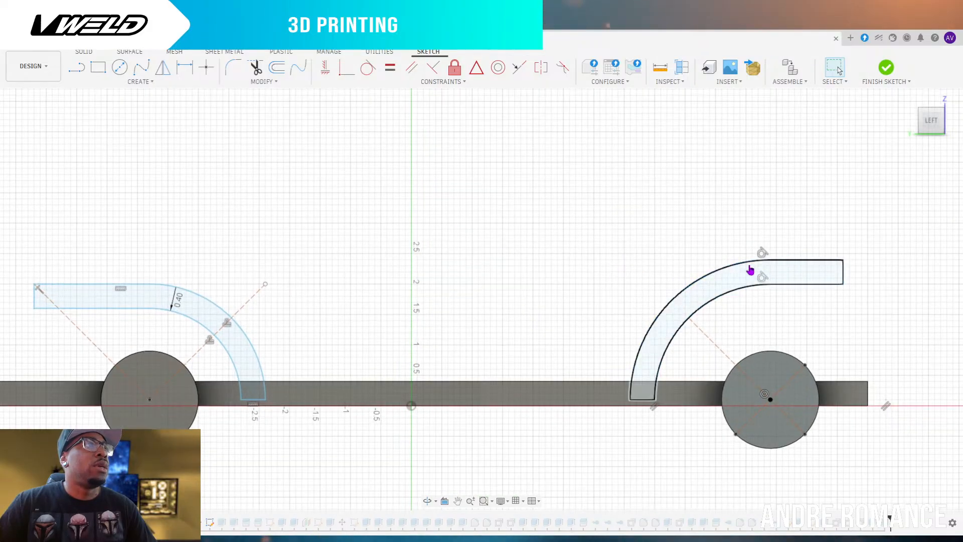
pyautogui.scroll(-3, 698, 213)
pyautogui.scroll(-2, 683, 226)
pyautogui.scroll(5, 746, 221)
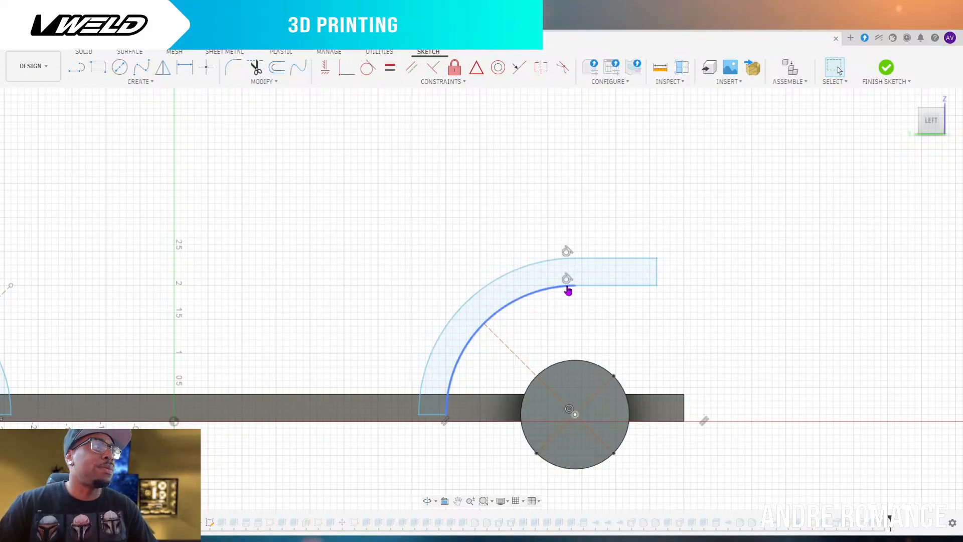
pyautogui.click(597, 293)
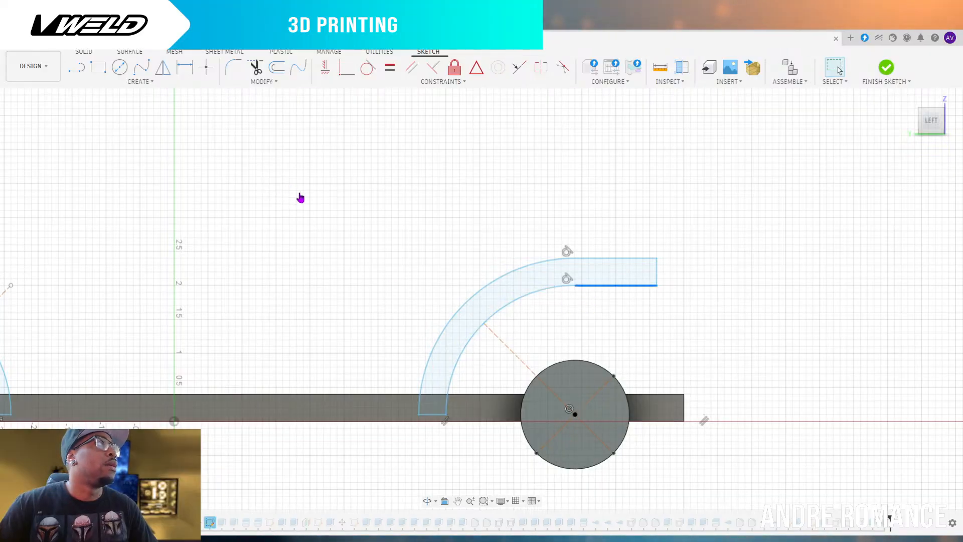
pyautogui.click(277, 68)
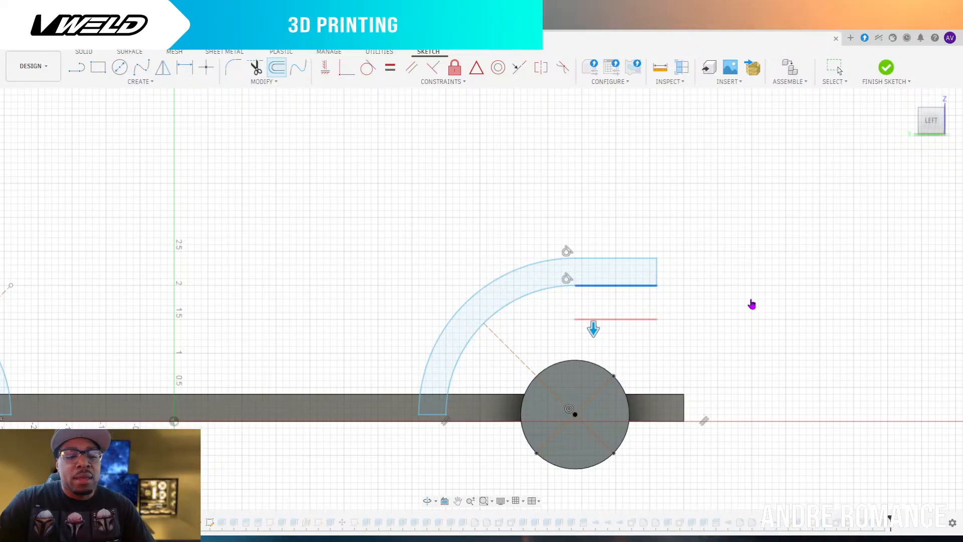
pyautogui.write('.25')
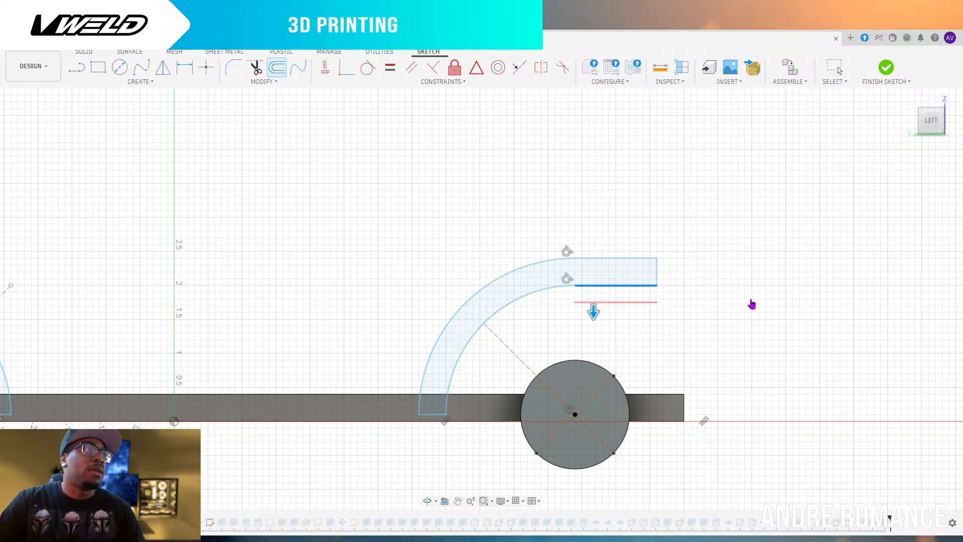
pyautogui.write('3')
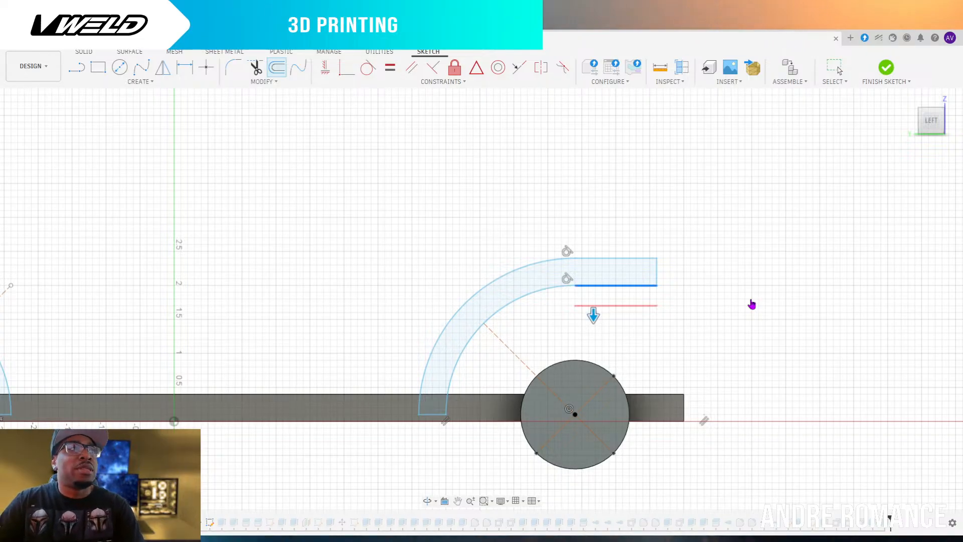
pyautogui.press('Return')
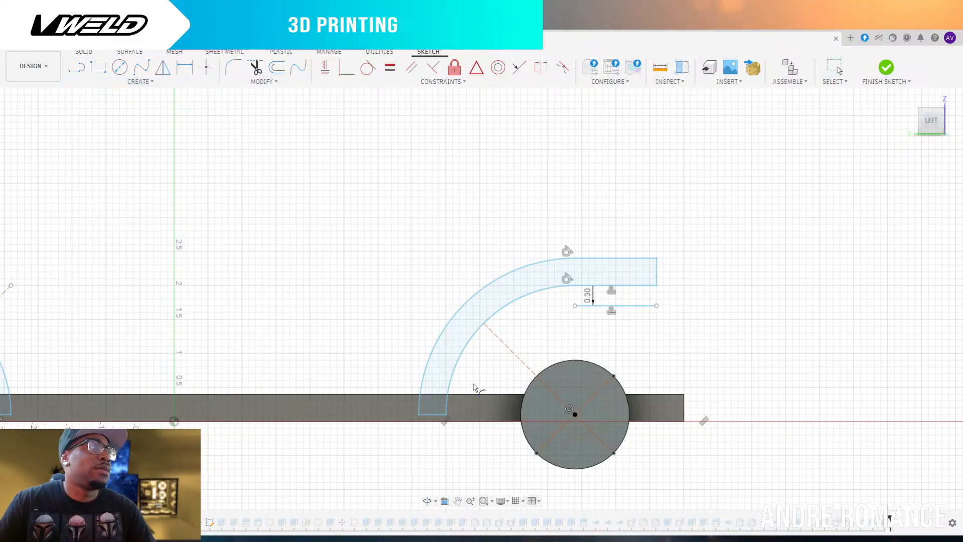
# Draw a tangent arc from the offset line's inner end to the wheel-side corner of the front arch's foot
pyautogui.click(446, 414)
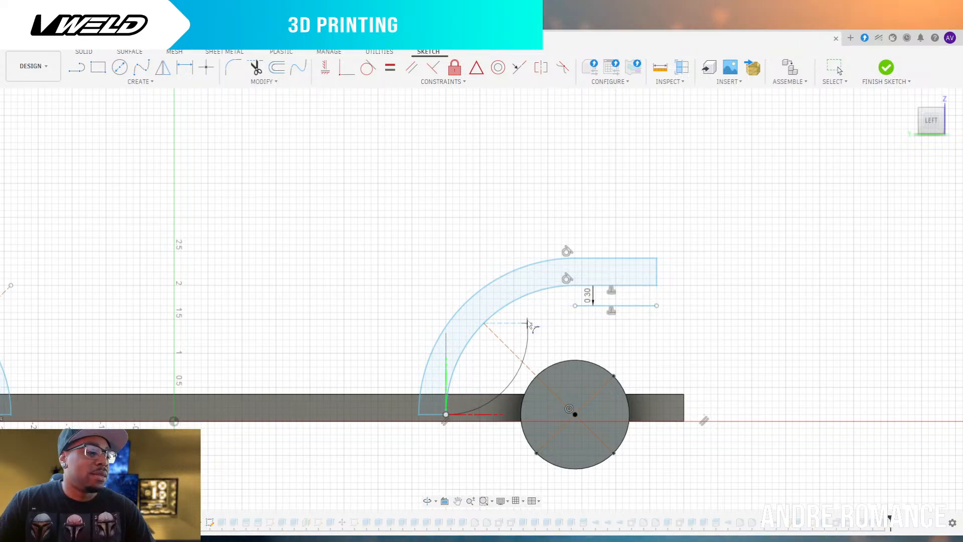
pyautogui.press('Escape')
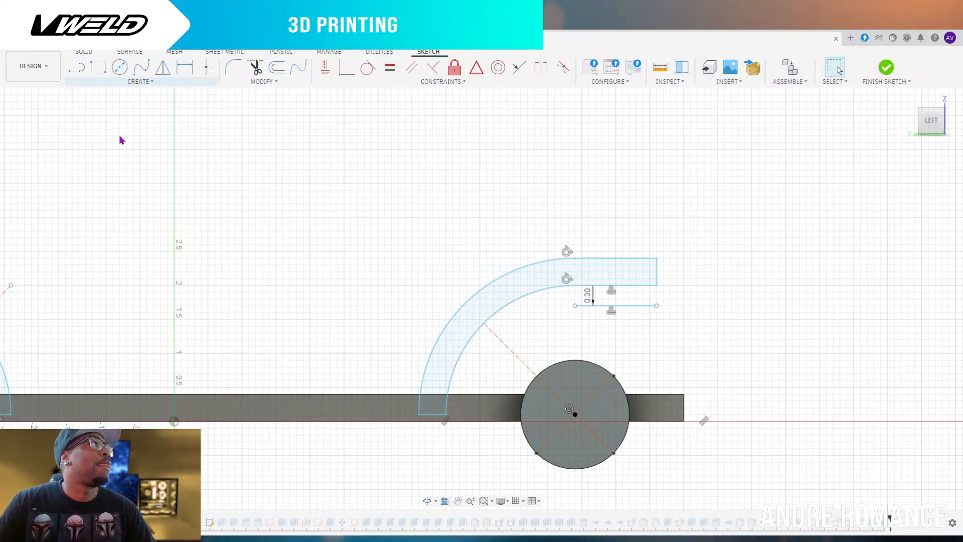
pyautogui.click(194, 159)
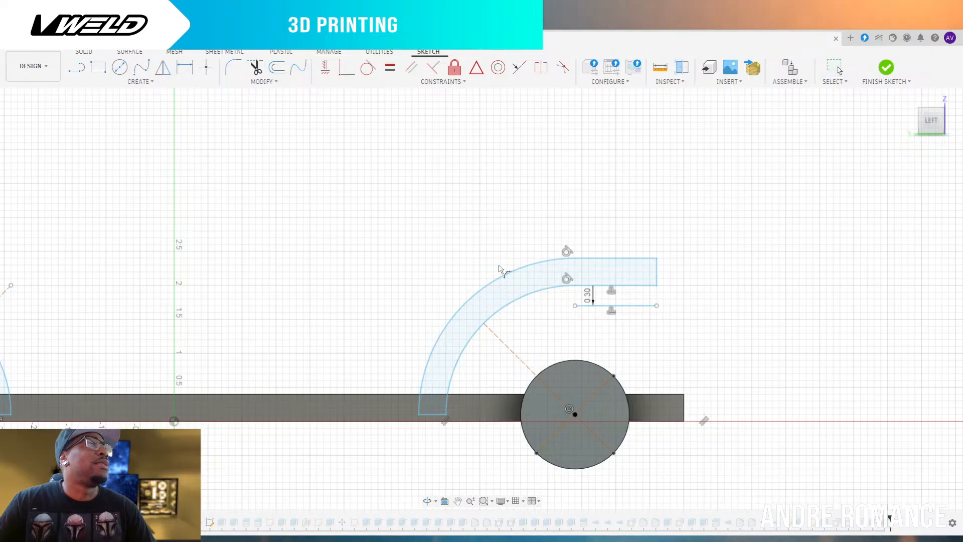
pyautogui.click(575, 306)
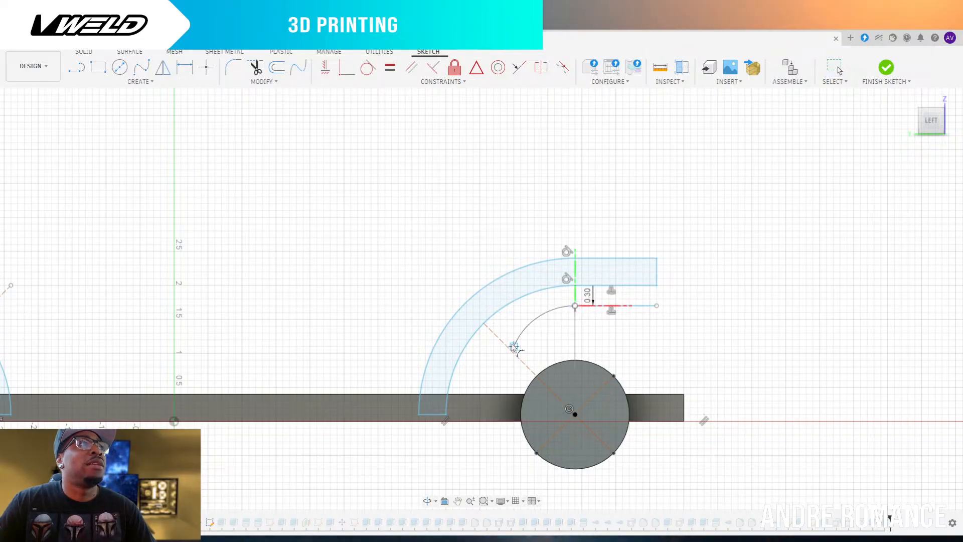
pyautogui.click(445, 417)
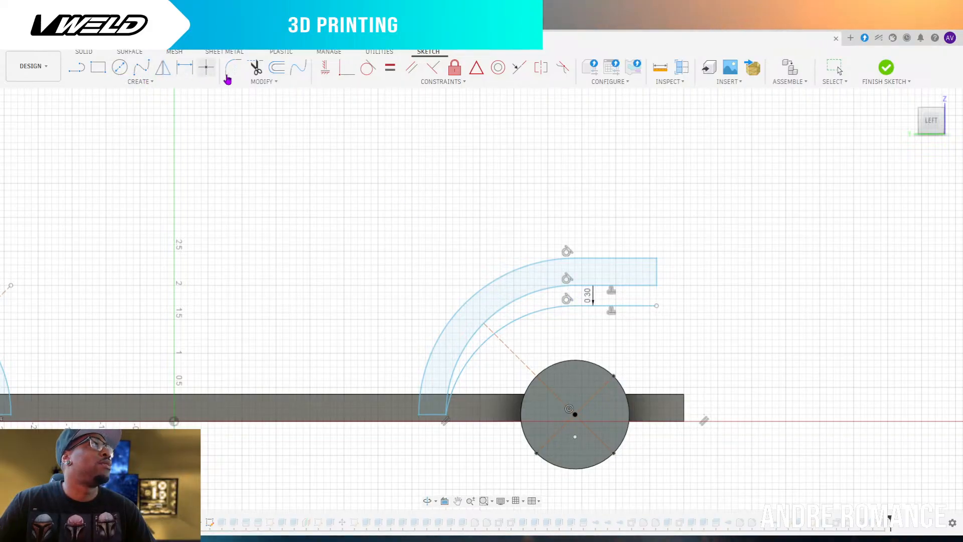
# Trim away the front arch's original inner arc, outer arc and both original straight horizontal lines
pyautogui.click(255, 68)
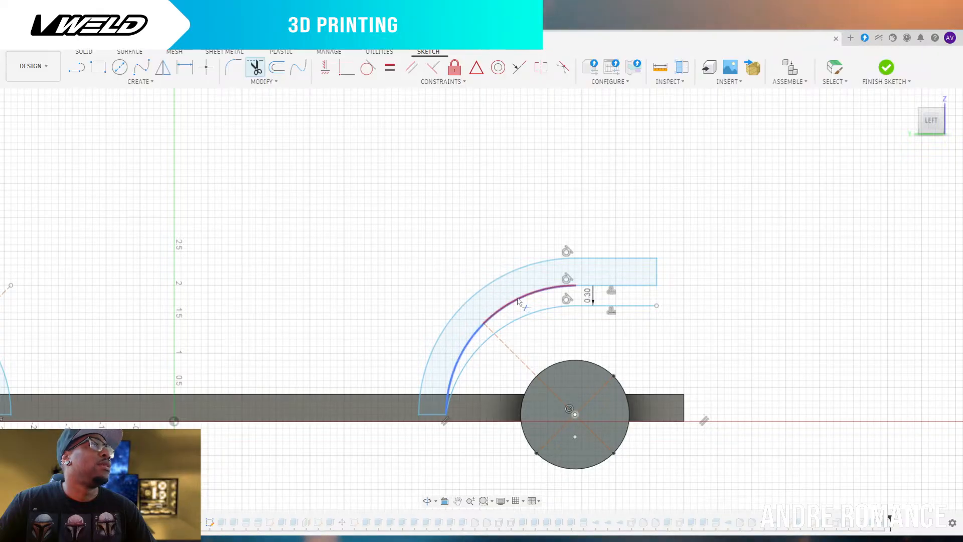
pyautogui.click(490, 322)
pyautogui.click(482, 329)
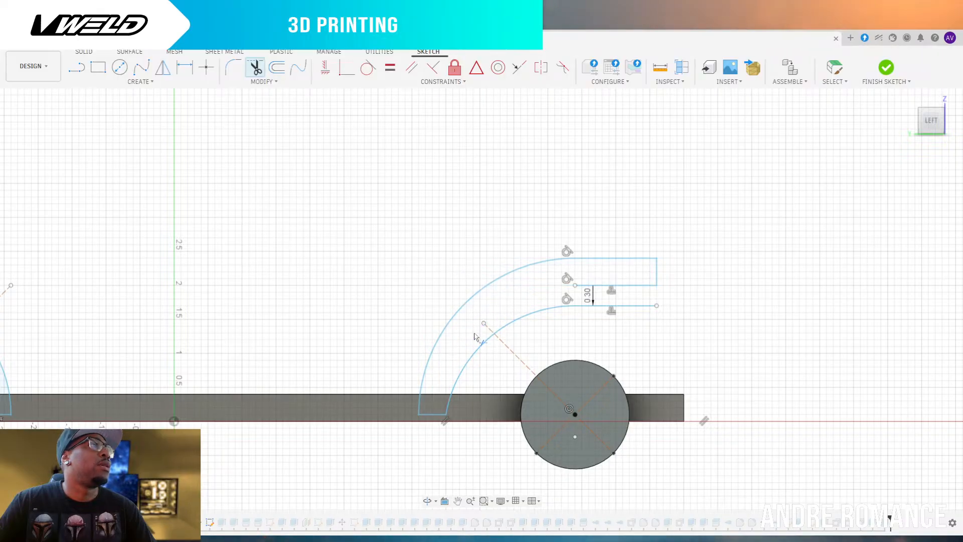
pyautogui.click(514, 277)
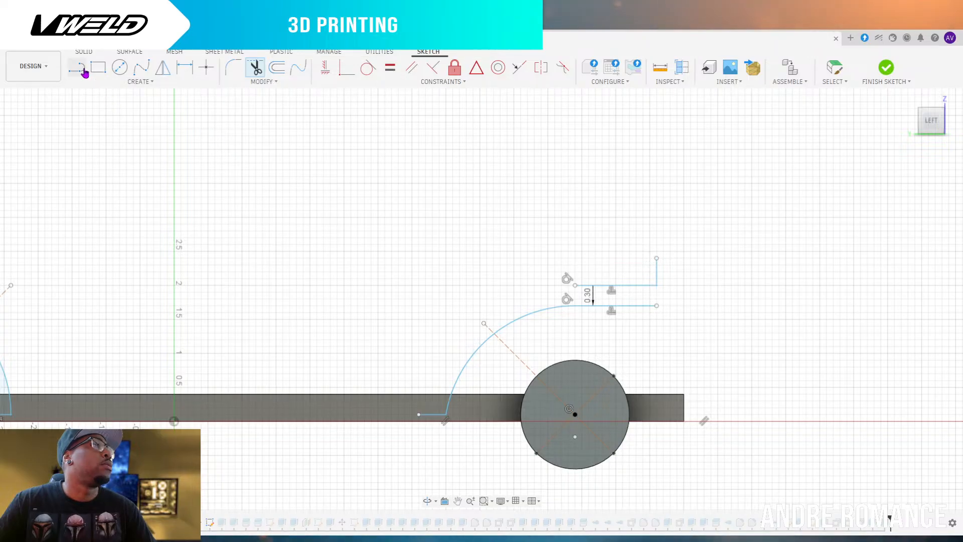
pyautogui.click(634, 287)
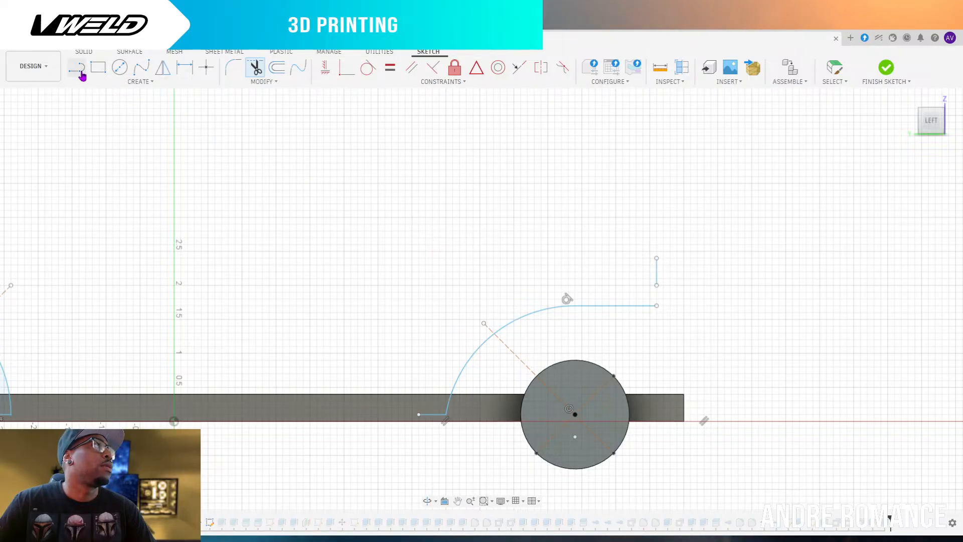
pyautogui.click(279, 74)
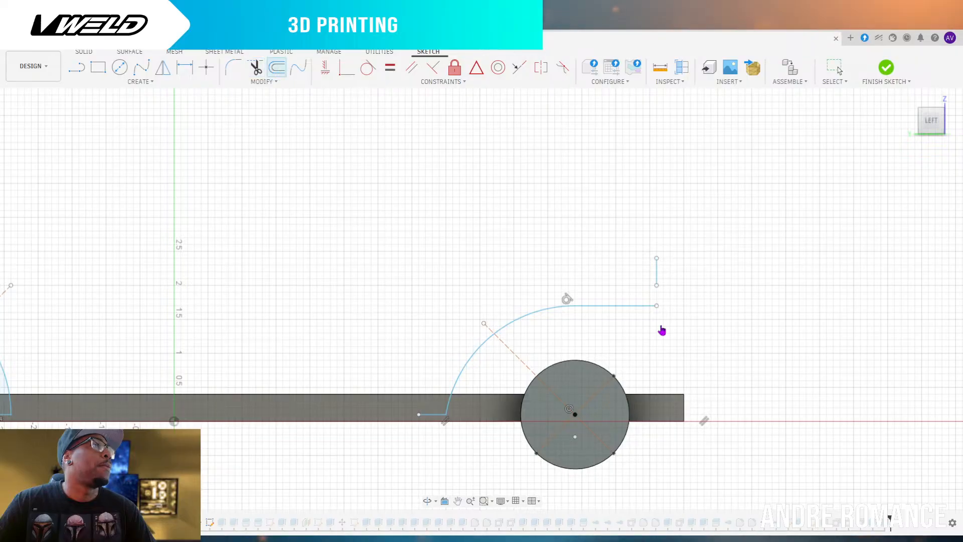
pyautogui.click(626, 311)
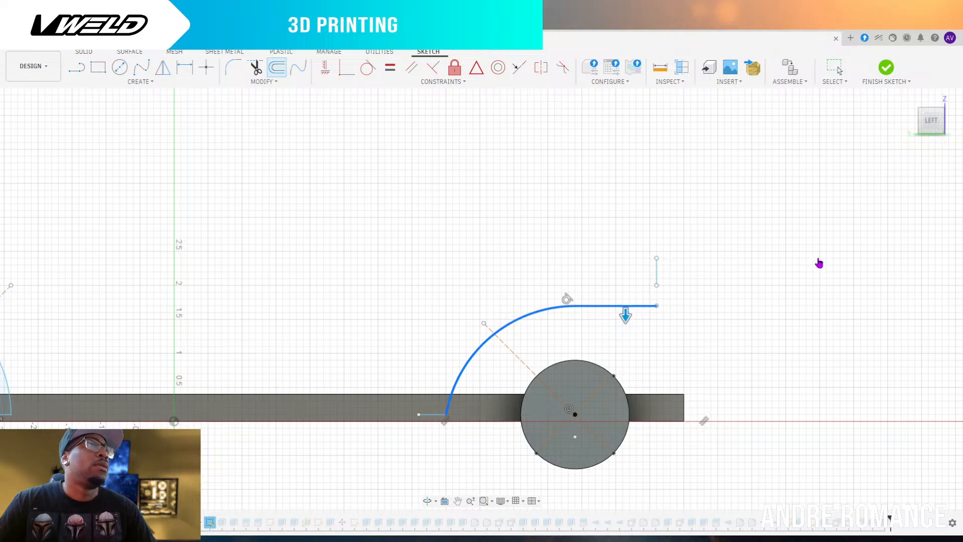
pyautogui.press('Escape')
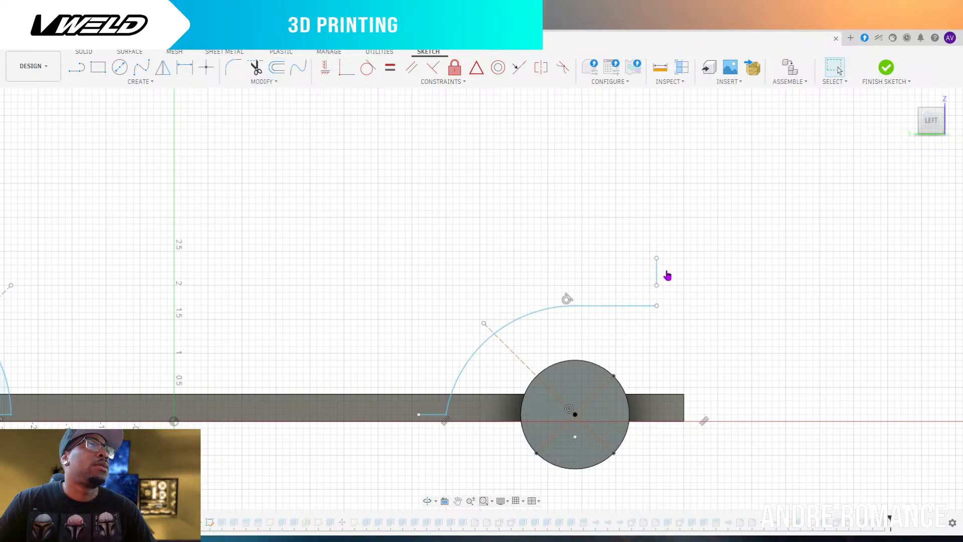
# Trim away the leftover short vertical end line and offset the front arch's inner curve outward by 0.4
pyautogui.click(256, 80)
pyautogui.click(658, 274)
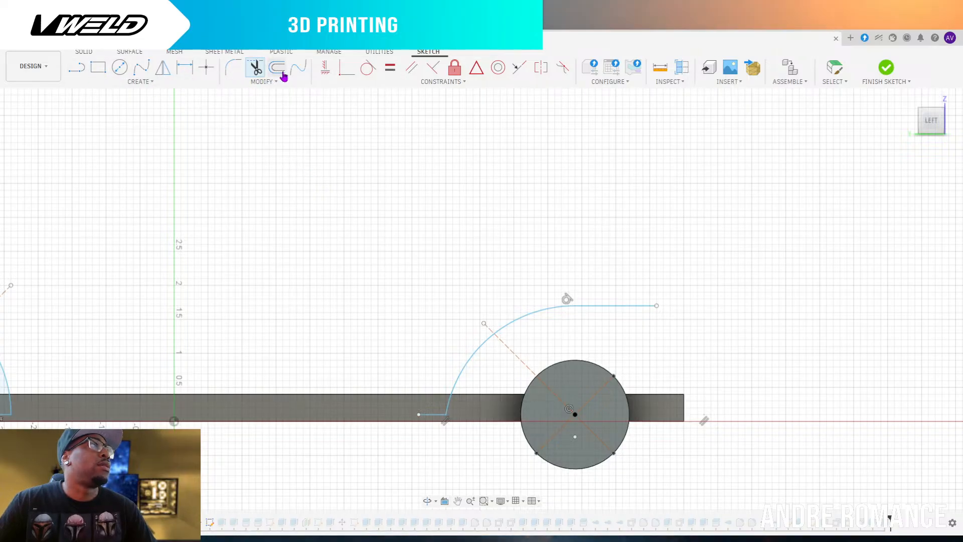
pyautogui.click(547, 315)
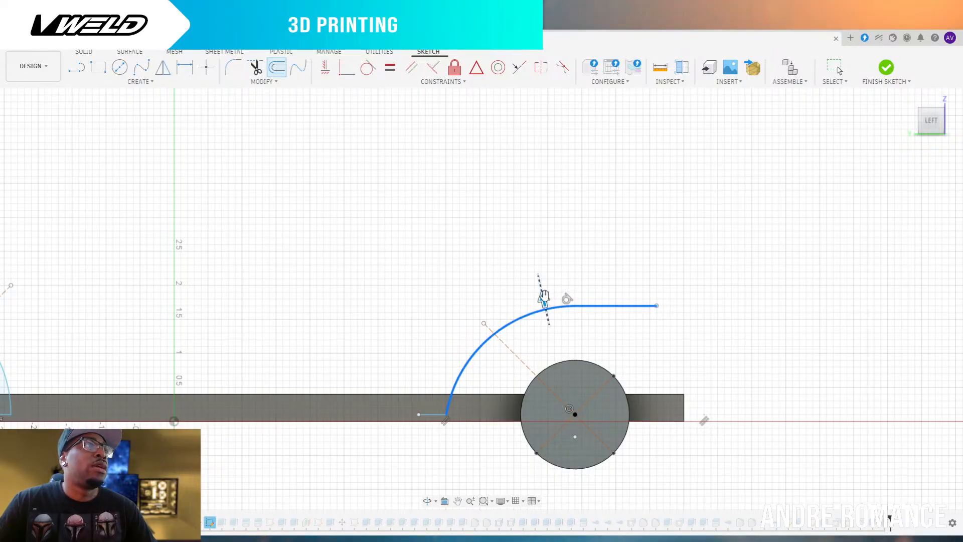
pyautogui.moveTo(544, 300); pyautogui.dragTo(537, 270)
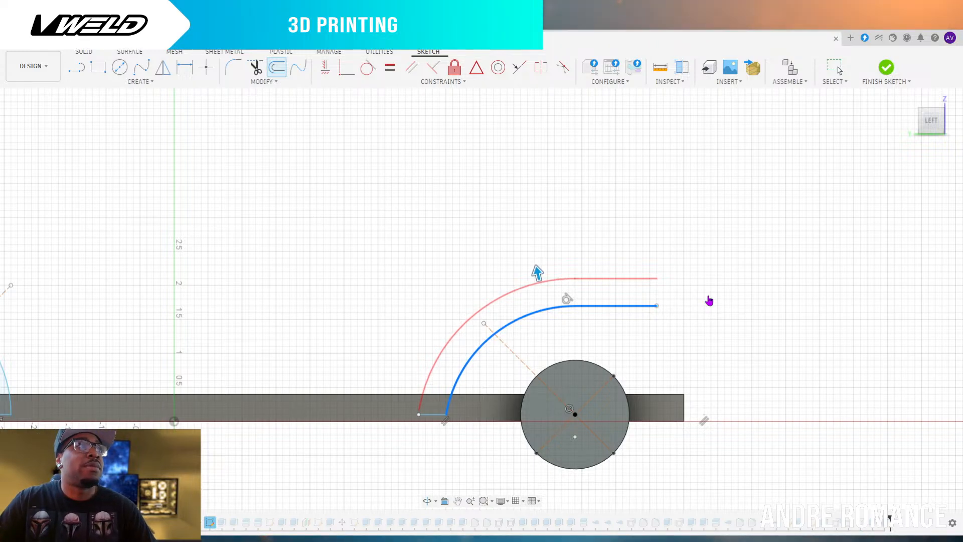
pyautogui.press('Return')
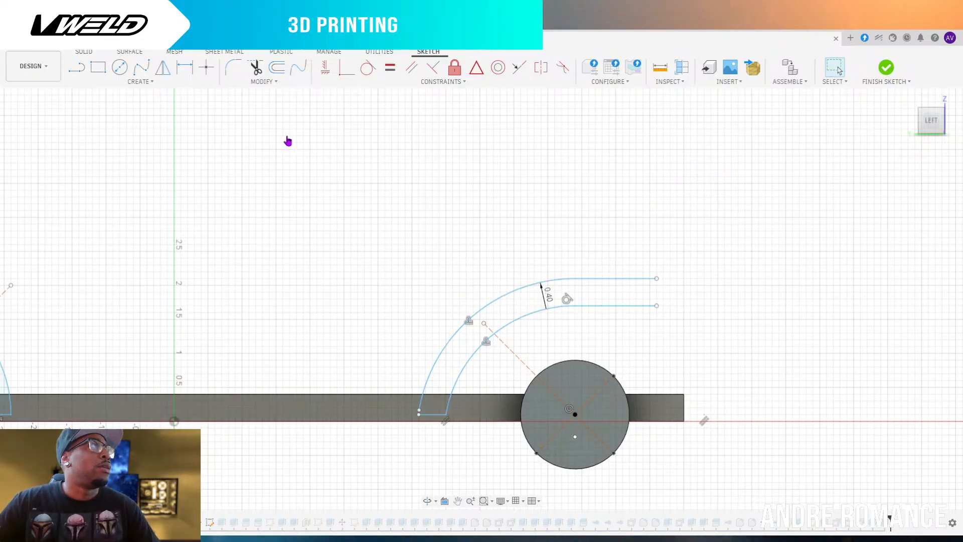
# Close the straight end of the front arch outline with a vertical line and finish the sketch
pyautogui.click(76, 68)
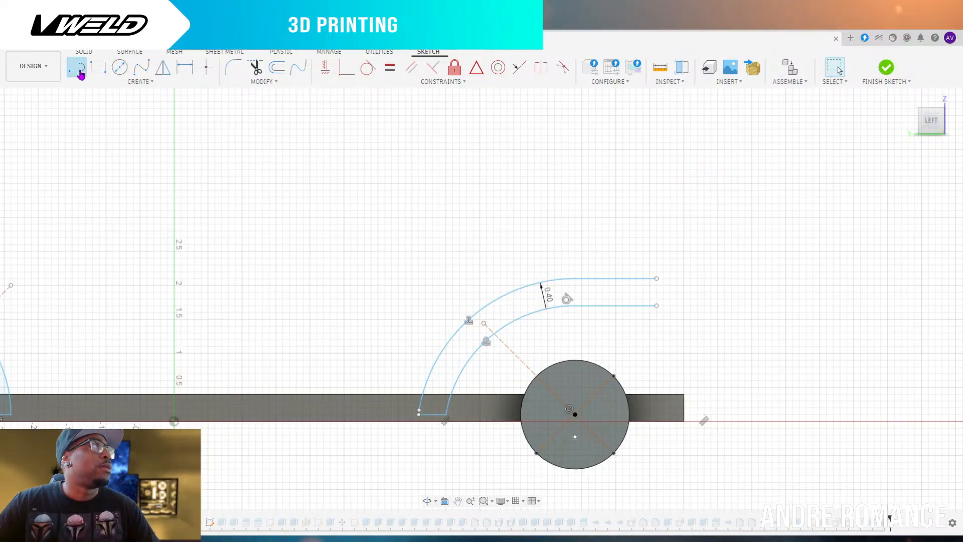
pyautogui.click(657, 306)
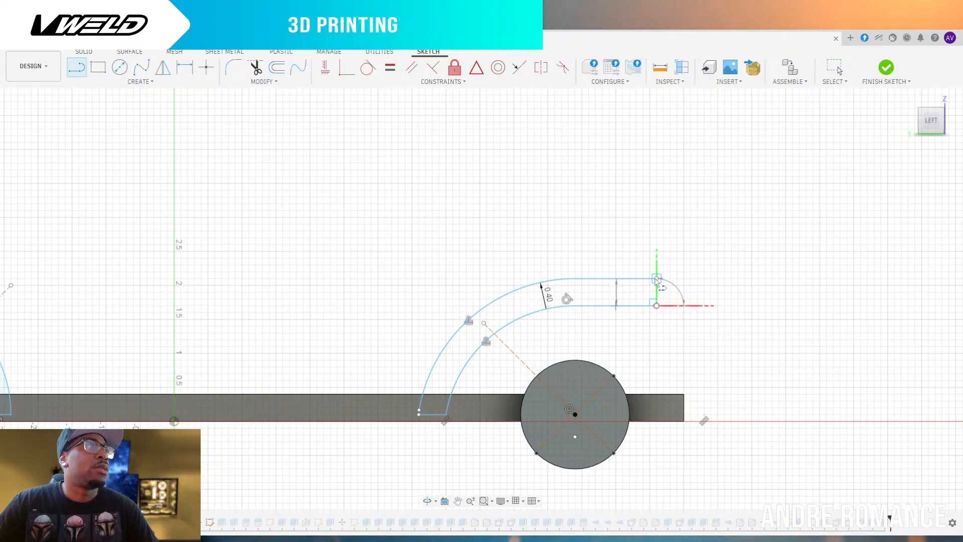
pyautogui.click(657, 279)
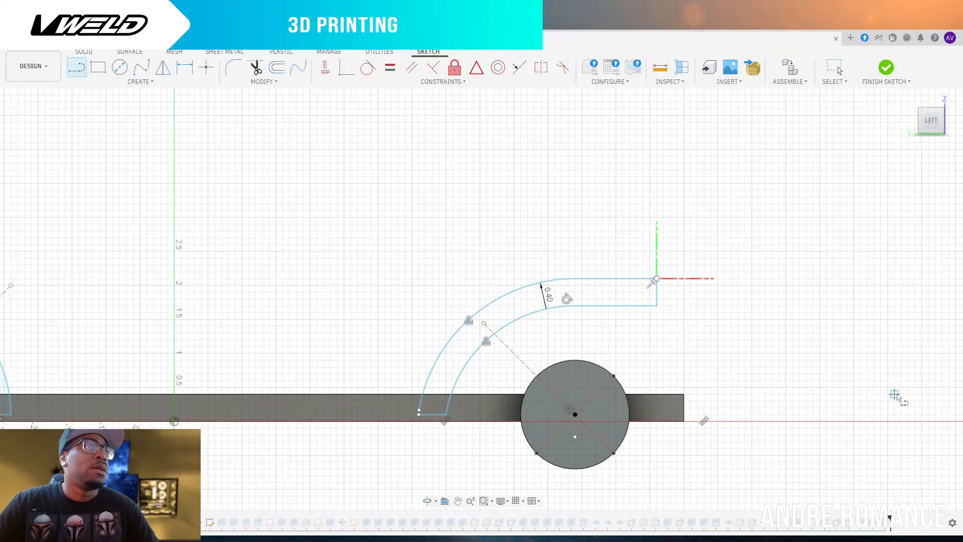
pyautogui.press('e')
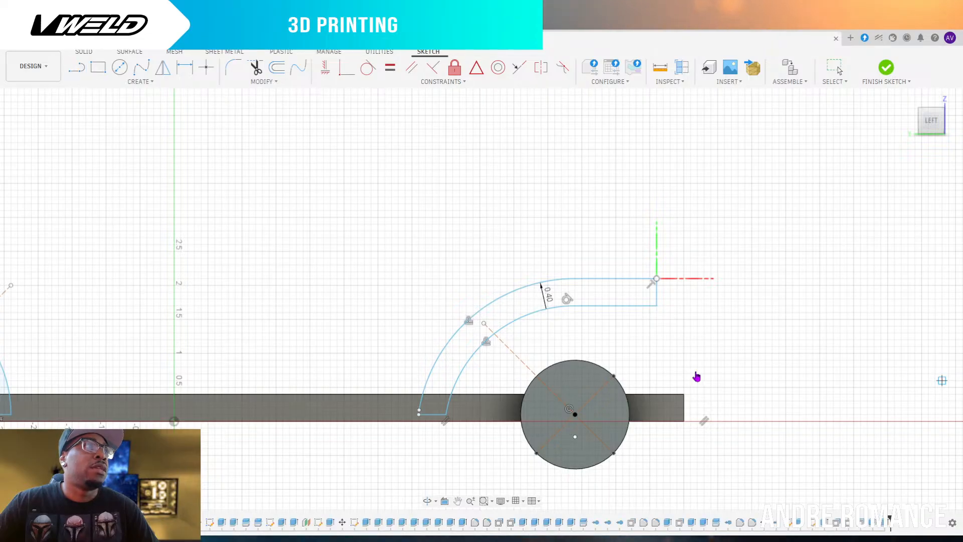
# Show the chassis side sketch in the model and examine the foot of the front arch outline
pyautogui.scroll(-2, 593, 438)
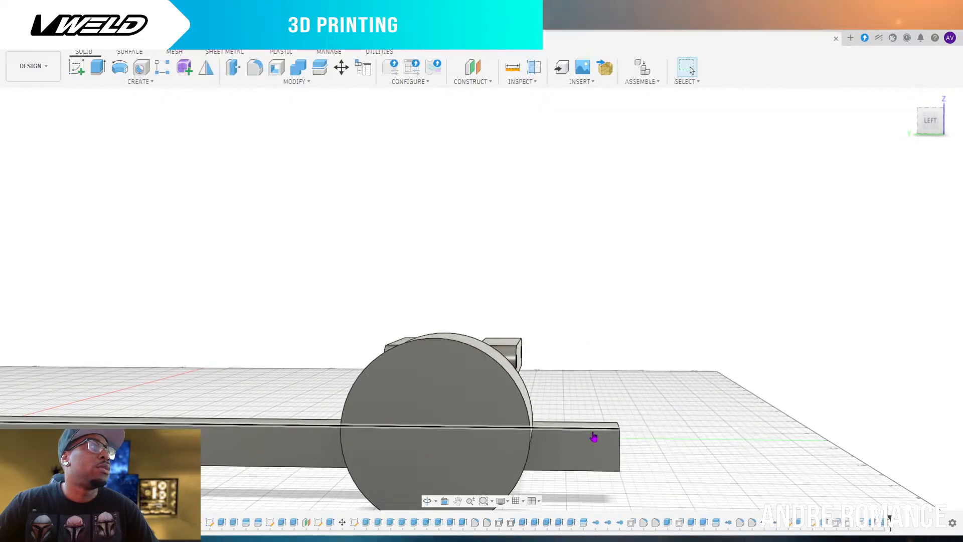
pyautogui.scroll(-5, 746, 439)
pyautogui.scroll(-3, 671, 409)
pyautogui.scroll(3, 519, 405)
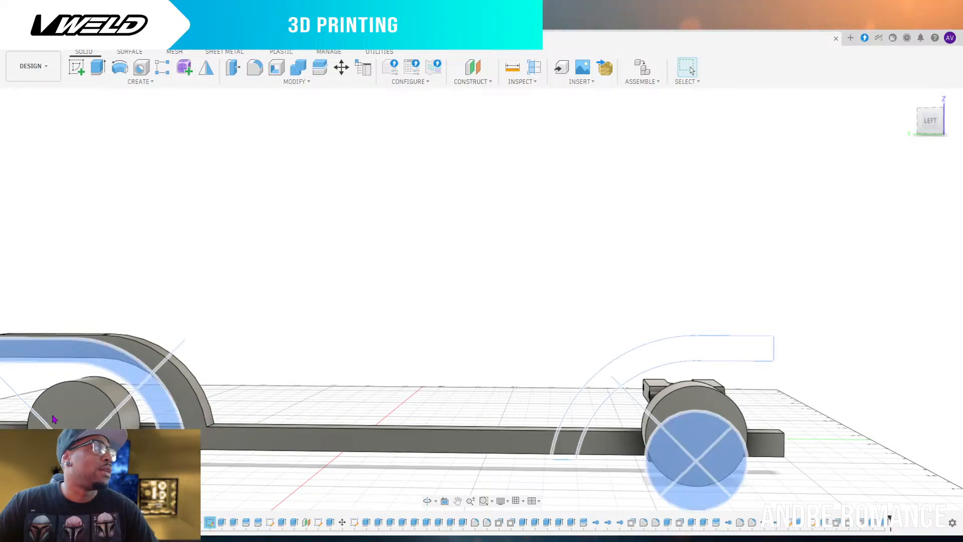
pyautogui.click(46, 418)
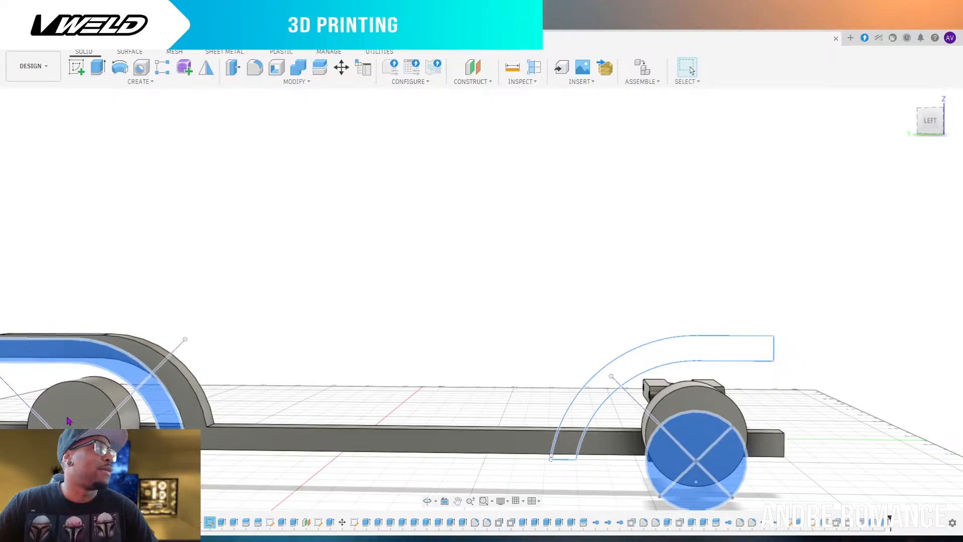
pyautogui.click(660, 257)
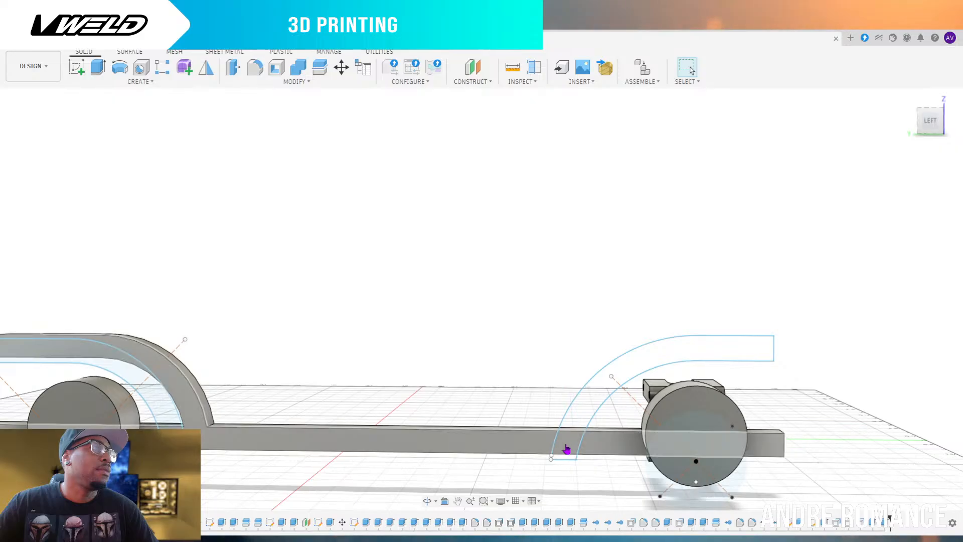
pyautogui.scroll(5, 626, 455)
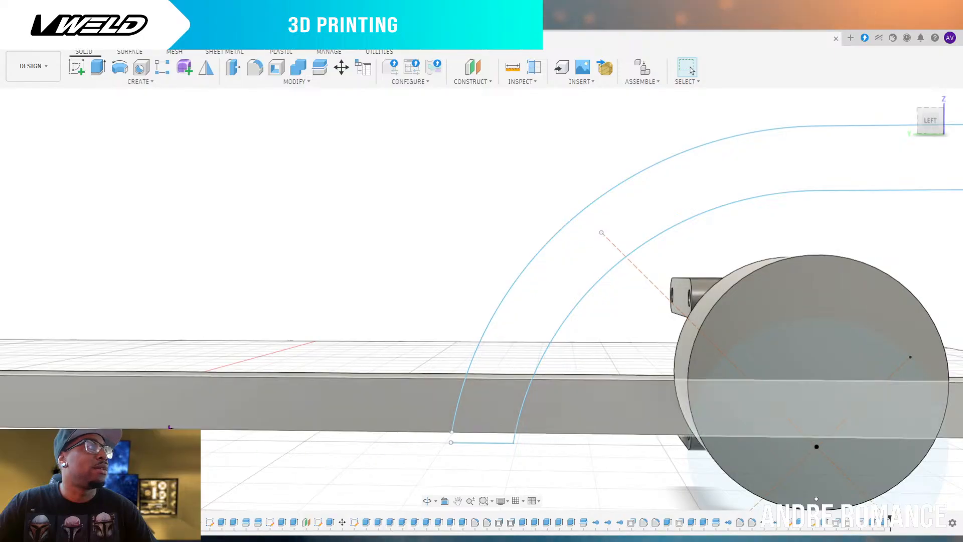
# Reopen the chassis side sketch, make the foot line's open end coincident with the outer arc's lower end, and finish the sketch
pyautogui.doubleClick(210, 524)
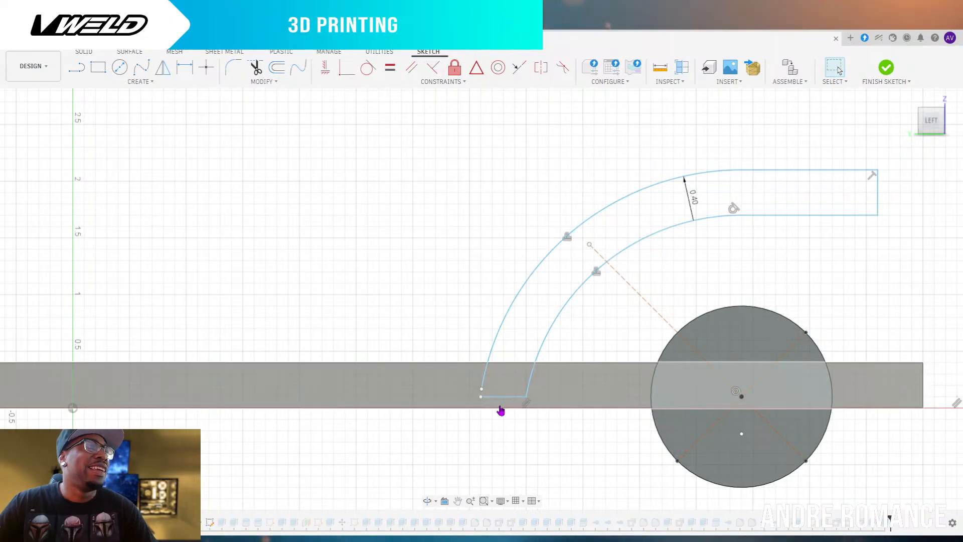
pyautogui.scroll(5, 501, 408)
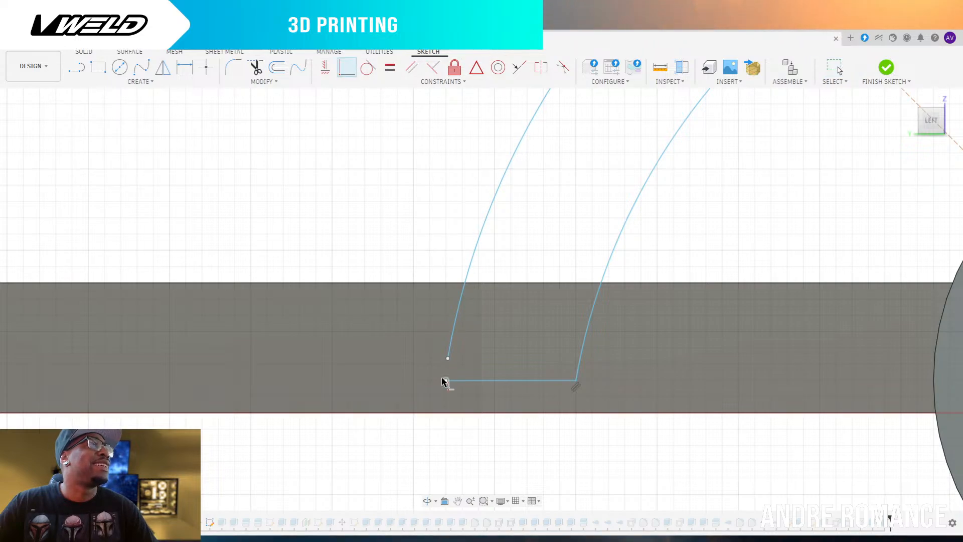
pyautogui.click(445, 381)
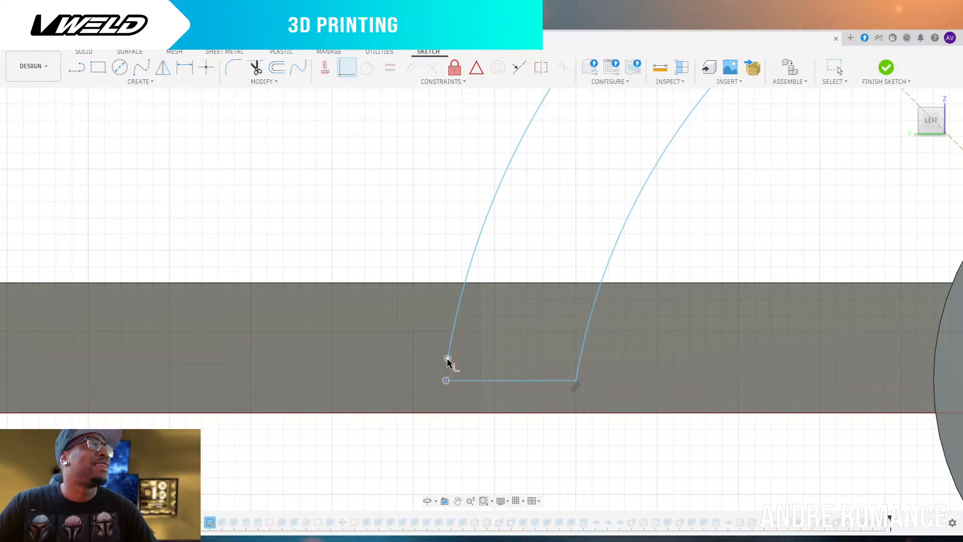
pyautogui.moveTo(447, 359); pyautogui.dragTo(447, 359)
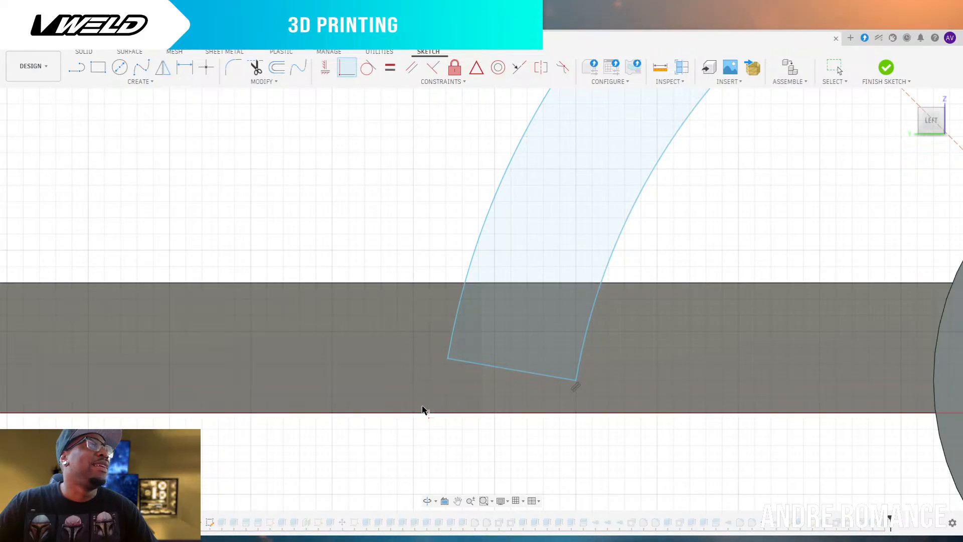
pyautogui.scroll(-5, 424, 412)
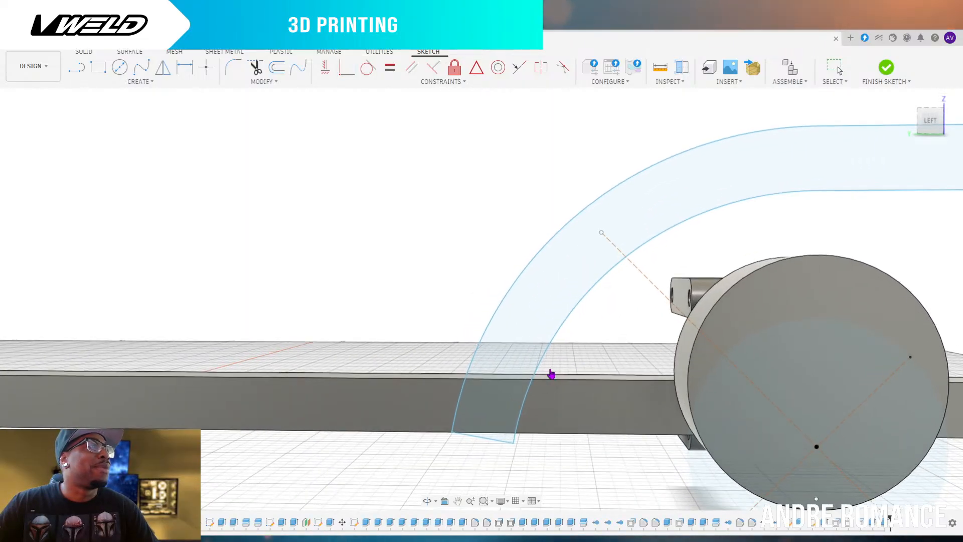
pyautogui.scroll(-5, 509, 445)
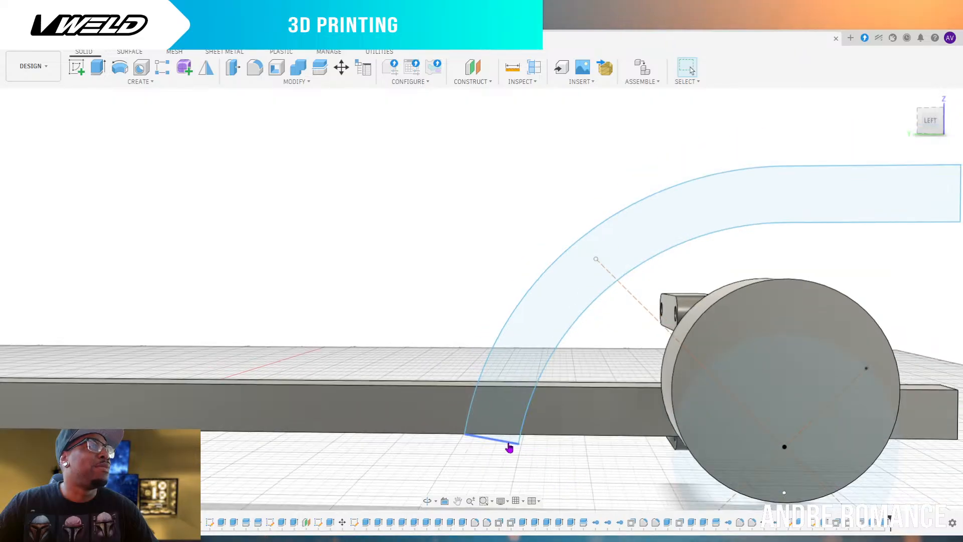
# Start an extrusion of the closed front arch profile and hide the wheels and front suspension parts
pyautogui.click(931, 121)
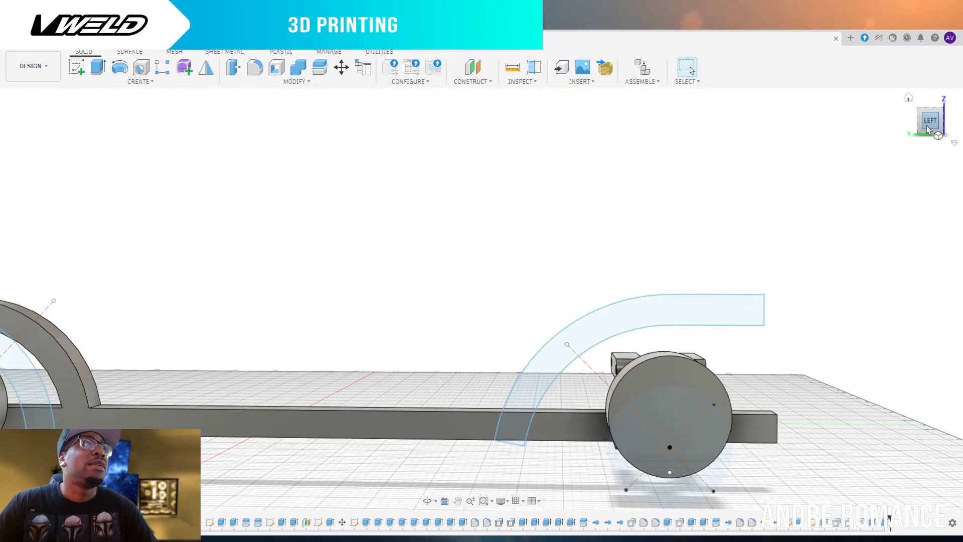
pyautogui.click(549, 358)
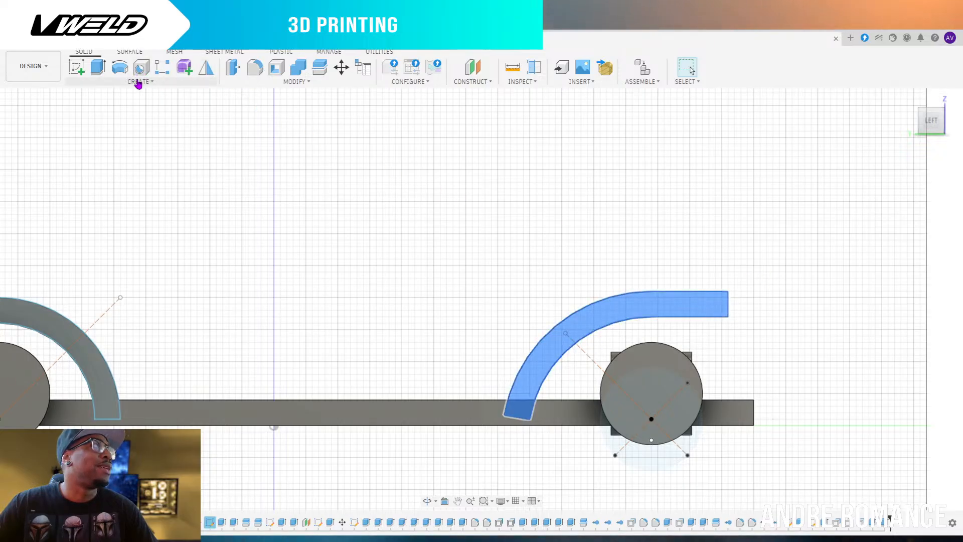
pyautogui.click(100, 72)
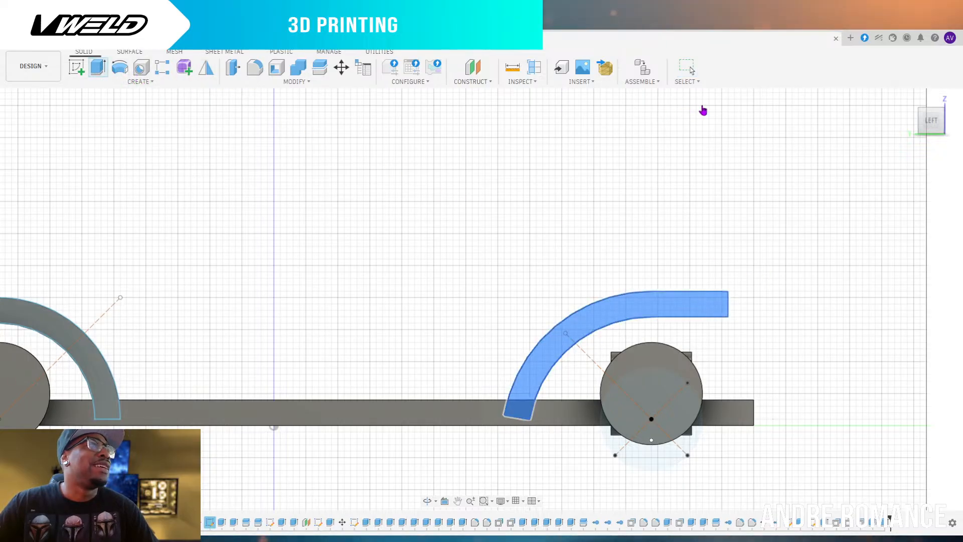
pyautogui.moveTo(933, 123)
pyautogui.mouseDown()
pyautogui.moveTo(909, 151)
pyautogui.moveTo(866, 152)
pyautogui.moveTo(823, 123)
pyautogui.moveTo(817, 140)
pyautogui.moveTo(826, 135)
pyautogui.moveTo(836, 153)
pyautogui.moveTo(818, 144)
pyautogui.moveTo(813, 152)
pyautogui.moveTo(862, 146)
pyautogui.mouseUp()
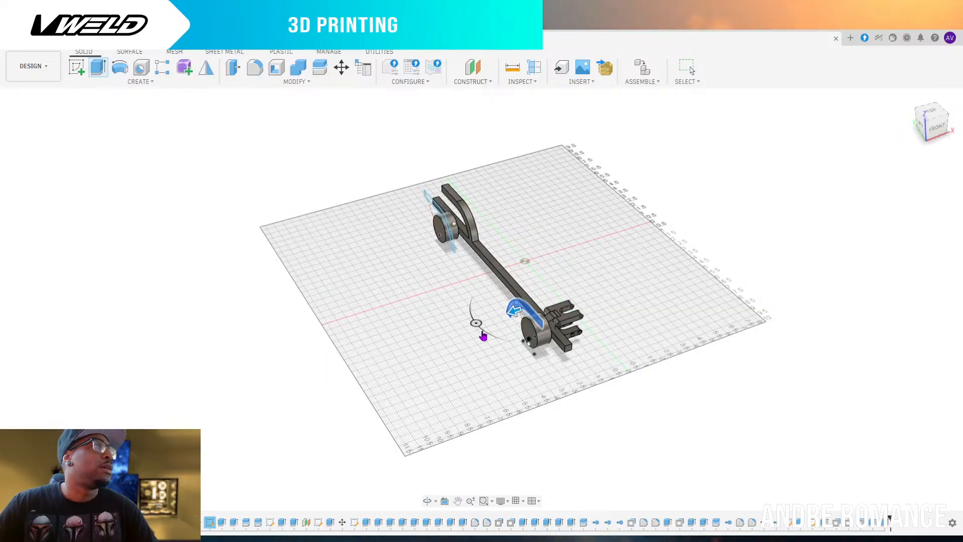
pyautogui.click(45, 426)
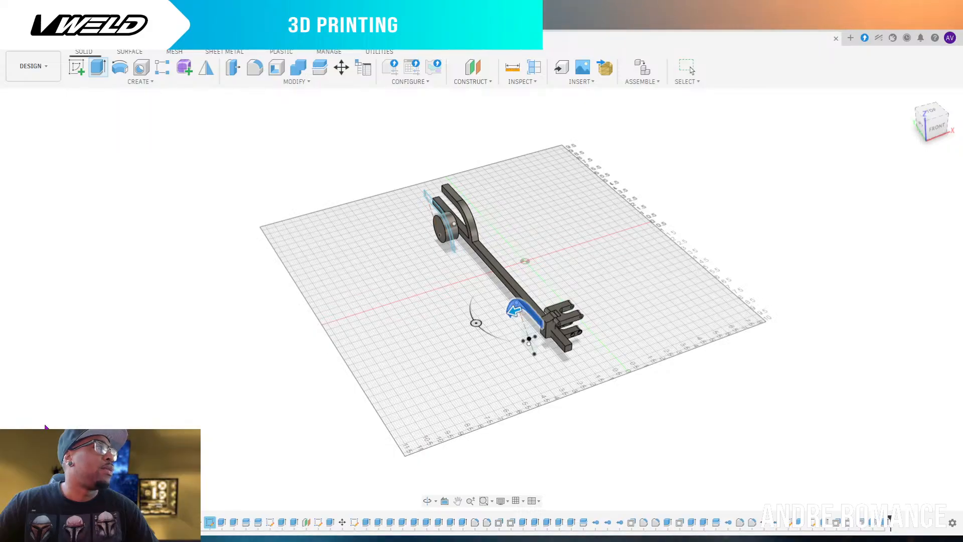
pyautogui.click(44, 414)
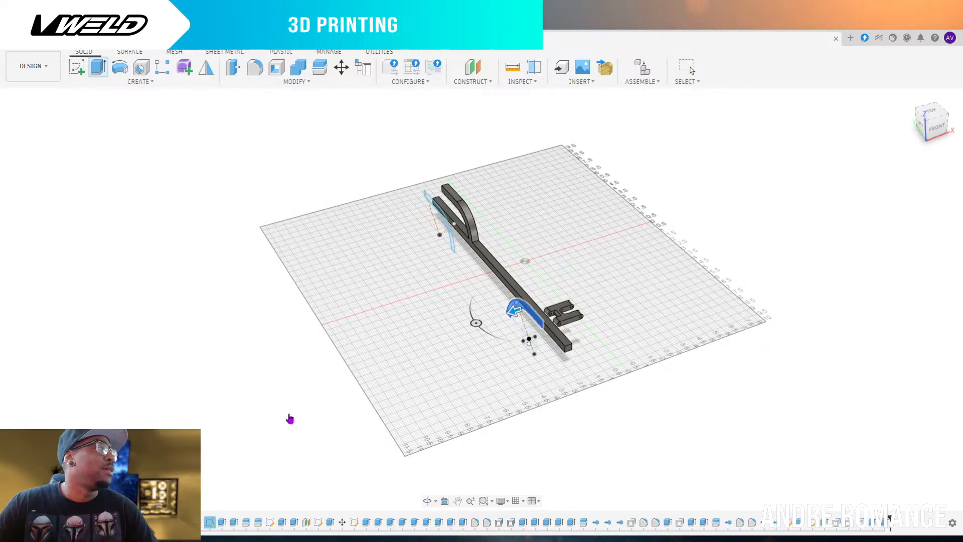
# Extrude the front arch profile from a start offset of -1.1 across the width of the chassis rail
pyautogui.scroll(2, 290, 419)
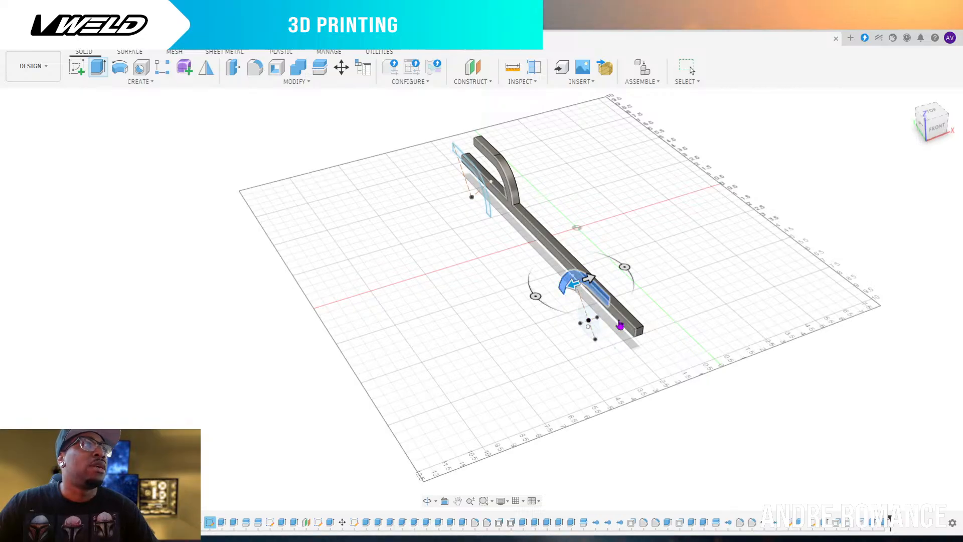
pyautogui.write('-1.1')
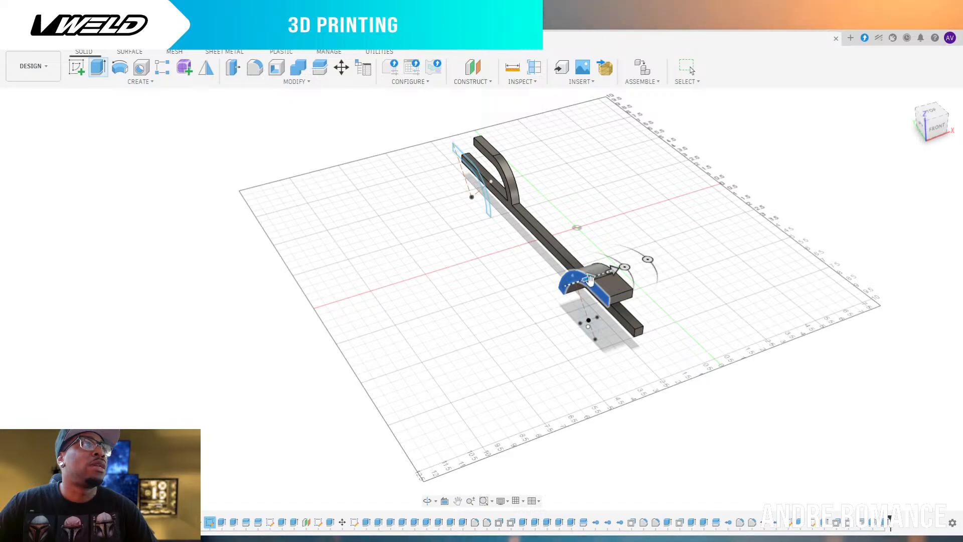
pyautogui.moveTo(945, 126); pyautogui.dragTo(884, 163)
pyautogui.click(635, 312)
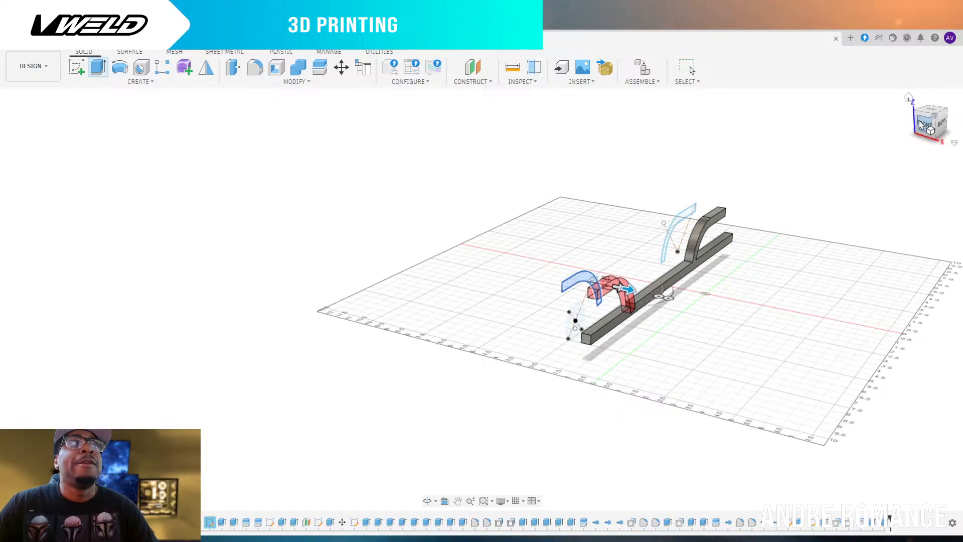
pyautogui.moveTo(926, 126)
pyautogui.mouseDown()
pyautogui.moveTo(958, 132)
pyautogui.moveTo(962, 119)
pyautogui.moveTo(962, 135)
pyautogui.moveTo(962, 123)
pyautogui.mouseUp()
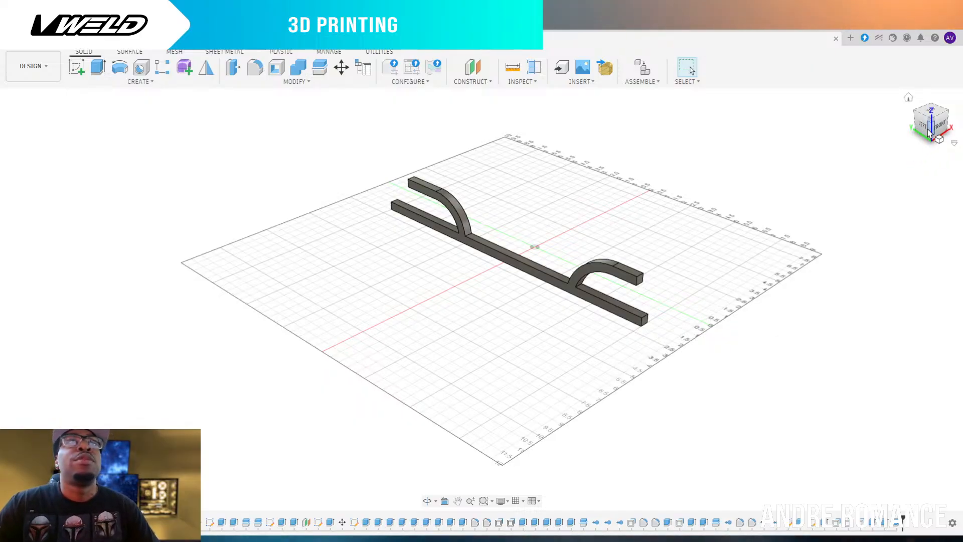
# Show the front wheel and suspension again and check the rebuilt front arch against them from the front
pyautogui.keyDown('shift'); pyautogui.moveTo(924, 151); pyautogui.dragTo(933, 148, button='middle'); pyautogui.keyUp('shift')
pyautogui.moveTo(933, 147)
pyautogui.mouseDown()
pyautogui.moveTo(942, 143)
pyautogui.moveTo(906, 131)
pyautogui.moveTo(940, 137)
pyautogui.mouseUp()
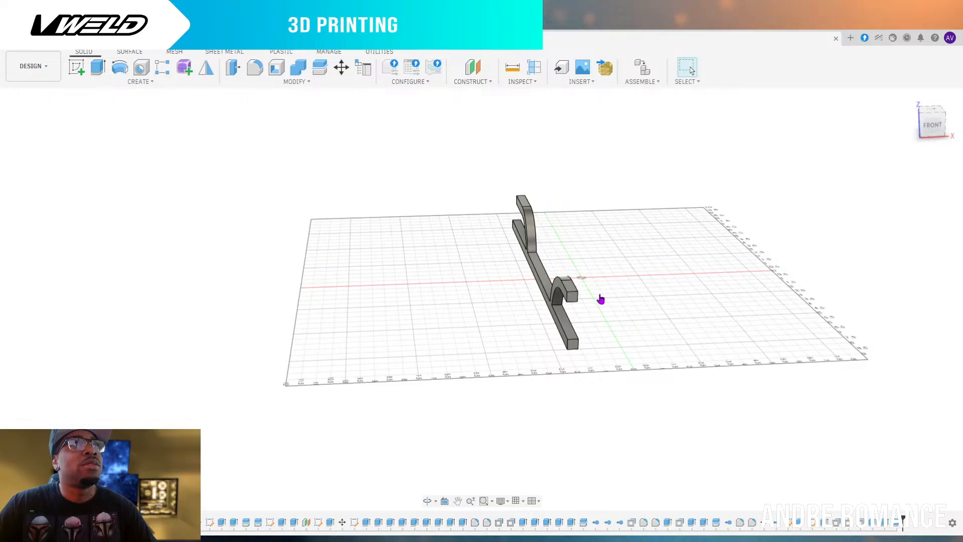
pyautogui.click(927, 139)
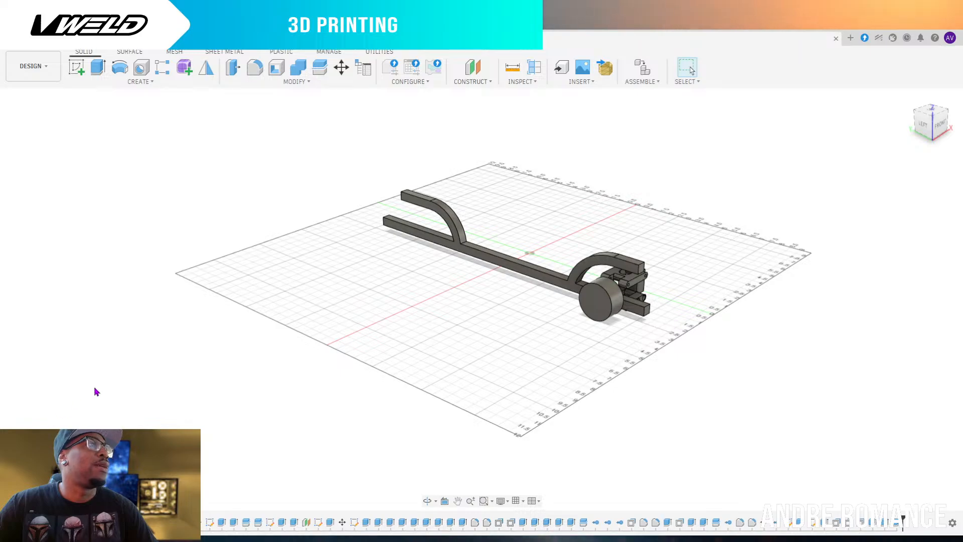
pyautogui.click(933, 128)
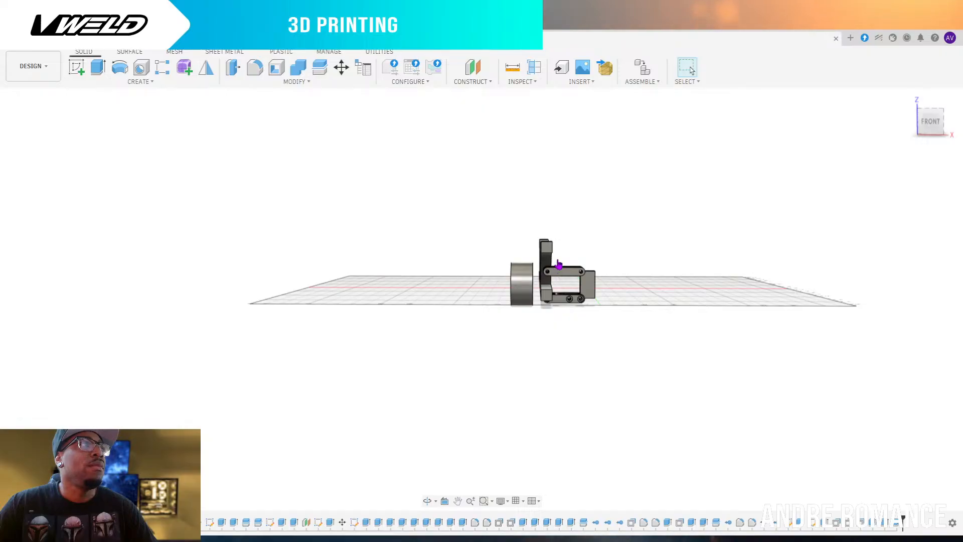
# Examine the spacing between the front wheel, chassis arch and control arms in a straight front view
pyautogui.click(932, 122)
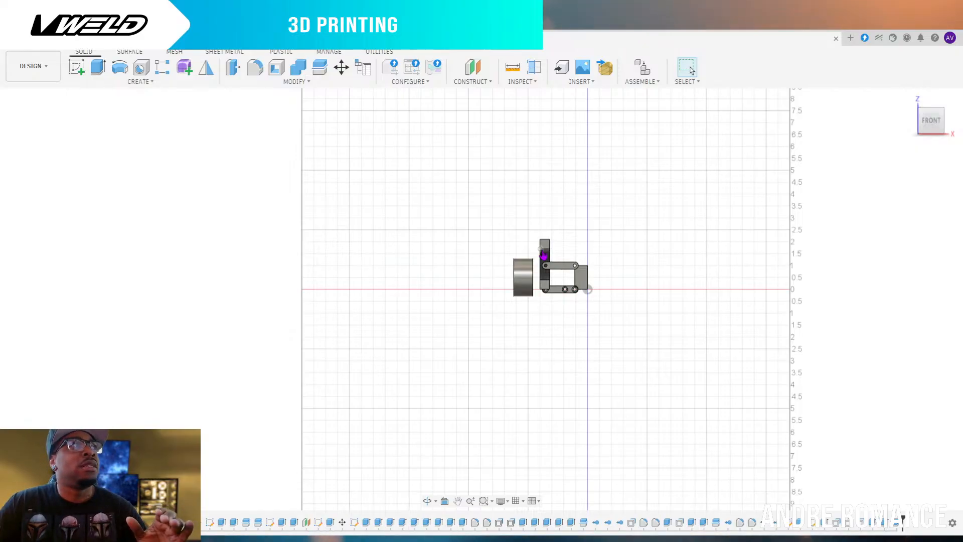
pyautogui.scroll(-2, 657, 290)
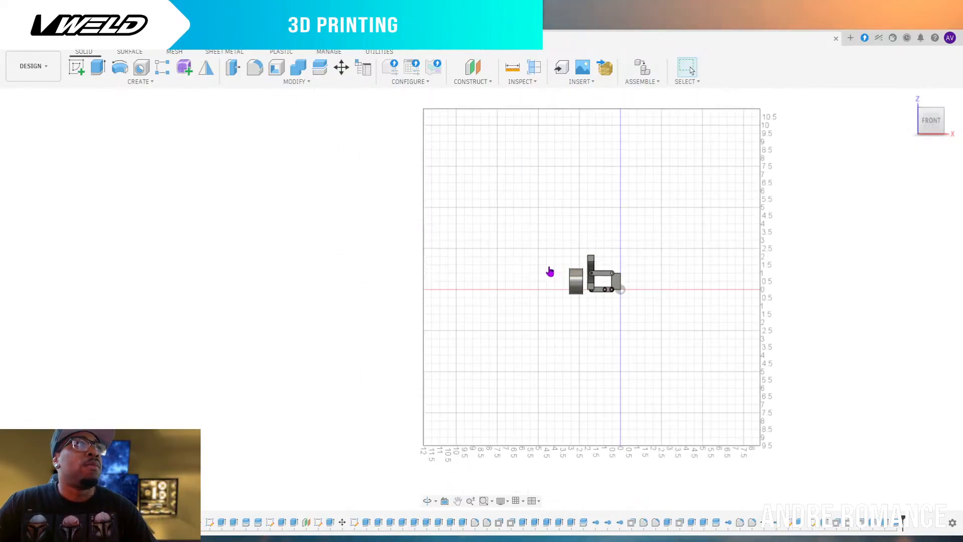
pyautogui.scroll(6, 587, 275)
pyautogui.scroll(2, 646, 281)
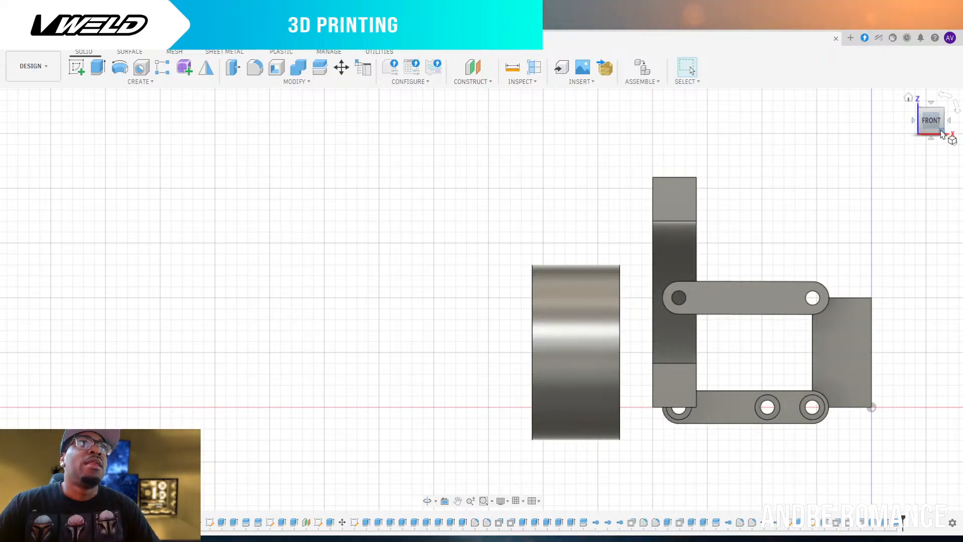
# Show the scanned car body and examine from the right side how the rebuilt front arch fits beneath it
pyautogui.moveTo(943, 129); pyautogui.dragTo(914, 136)
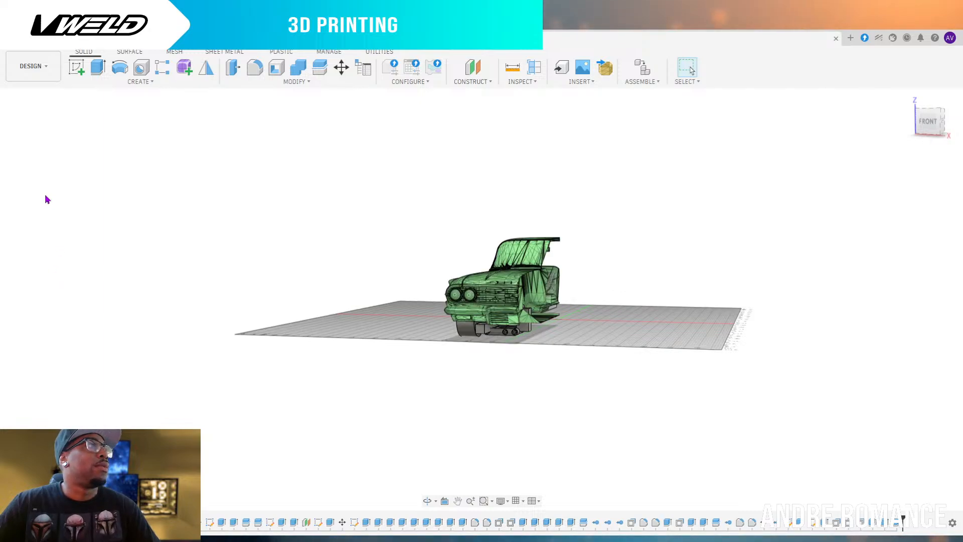
pyautogui.moveTo(928, 132); pyautogui.dragTo(890, 134)
pyautogui.scroll(-3, 619, 312)
pyautogui.scroll(5, 443, 301)
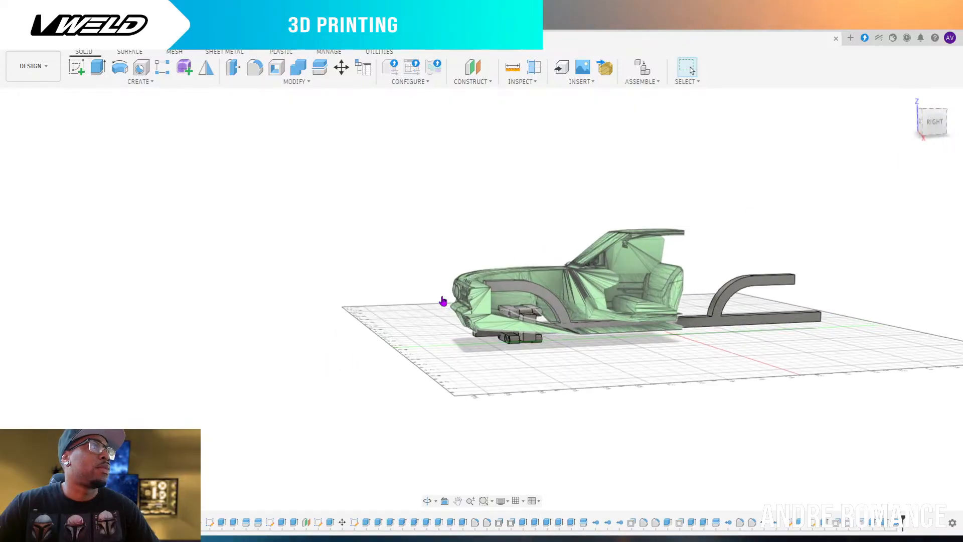
pyautogui.moveTo(932, 126); pyautogui.dragTo(913, 122)
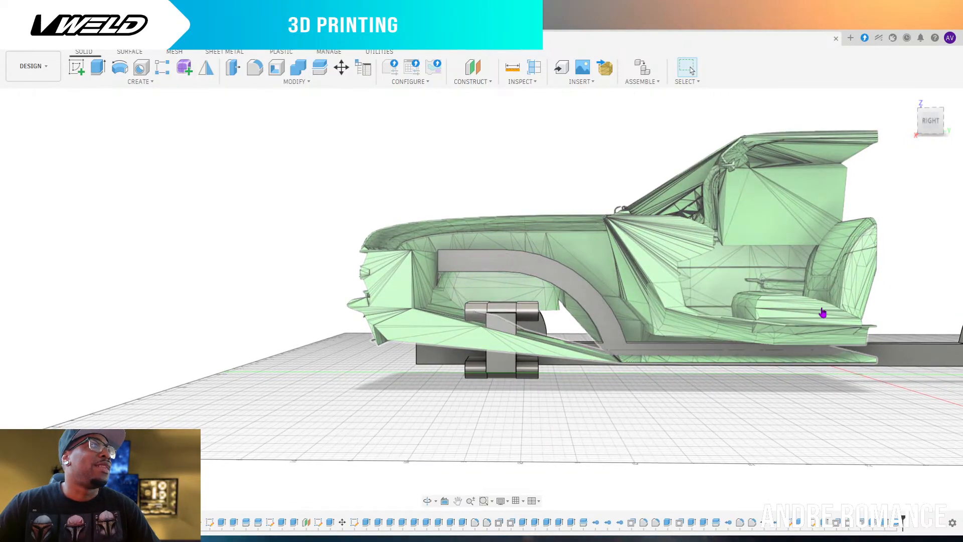
pyautogui.scroll(-2, 702, 311)
pyautogui.scroll(2, 602, 274)
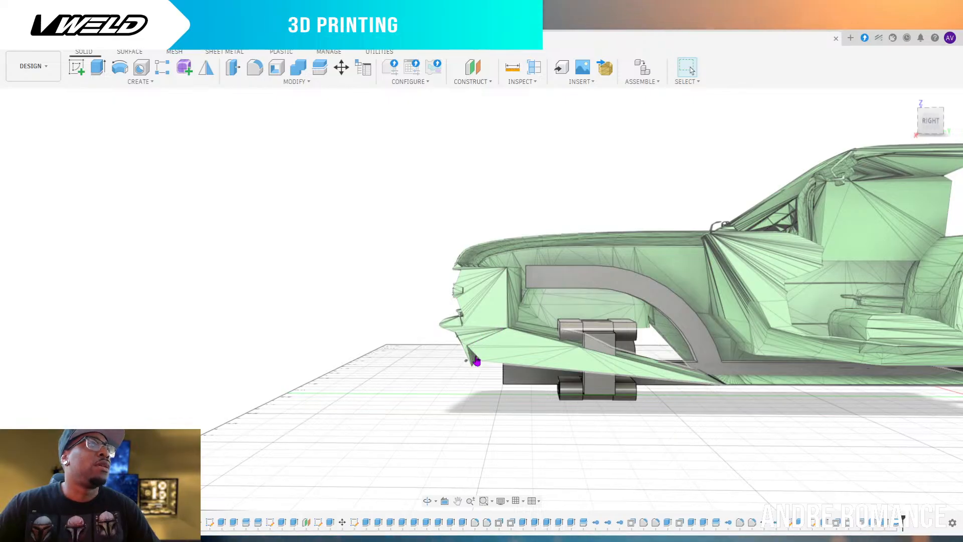
pyautogui.click(926, 125)
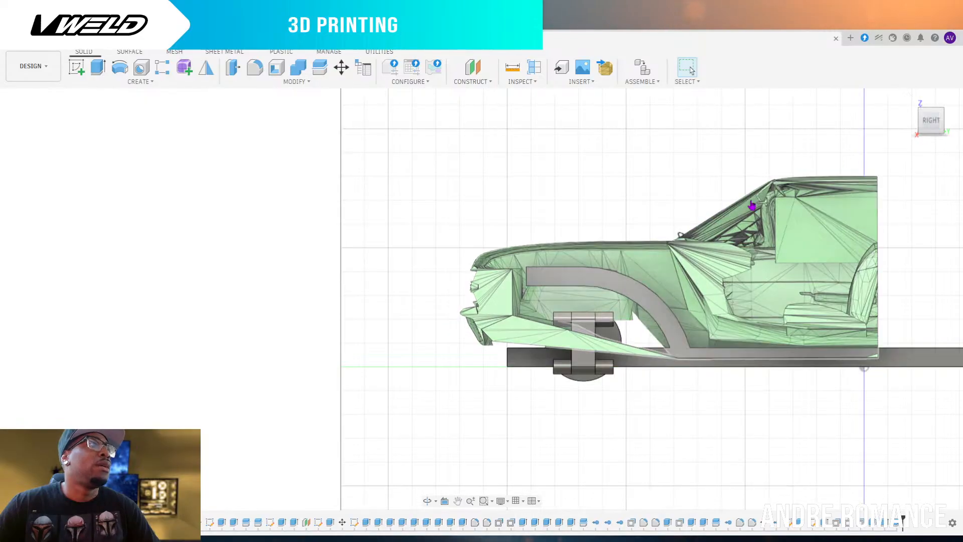
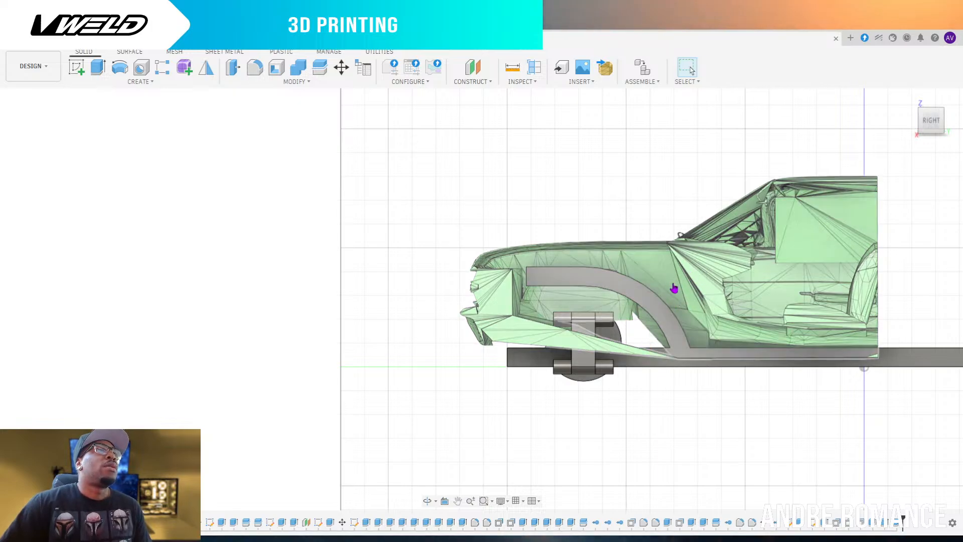
pyautogui.click(925, 125)
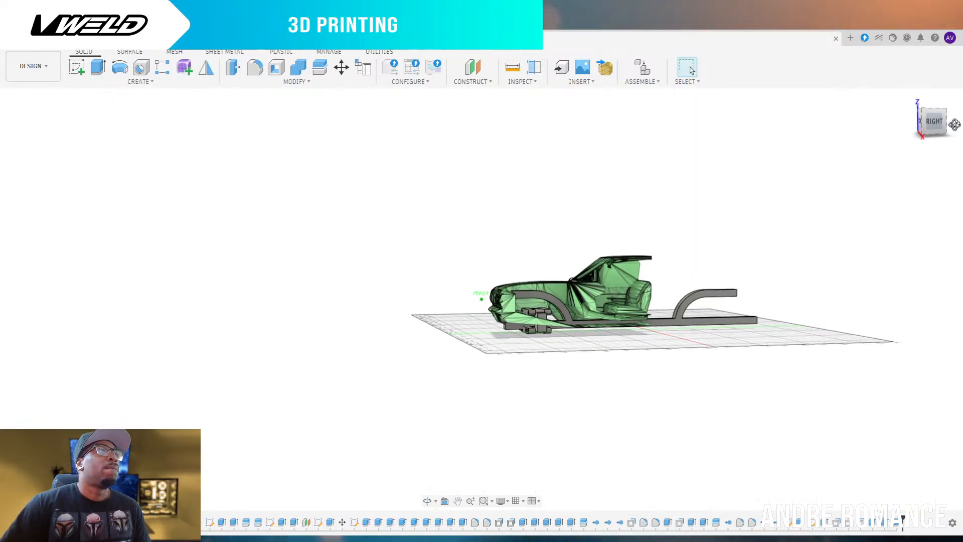
pyautogui.scroll(6, 624, 318)
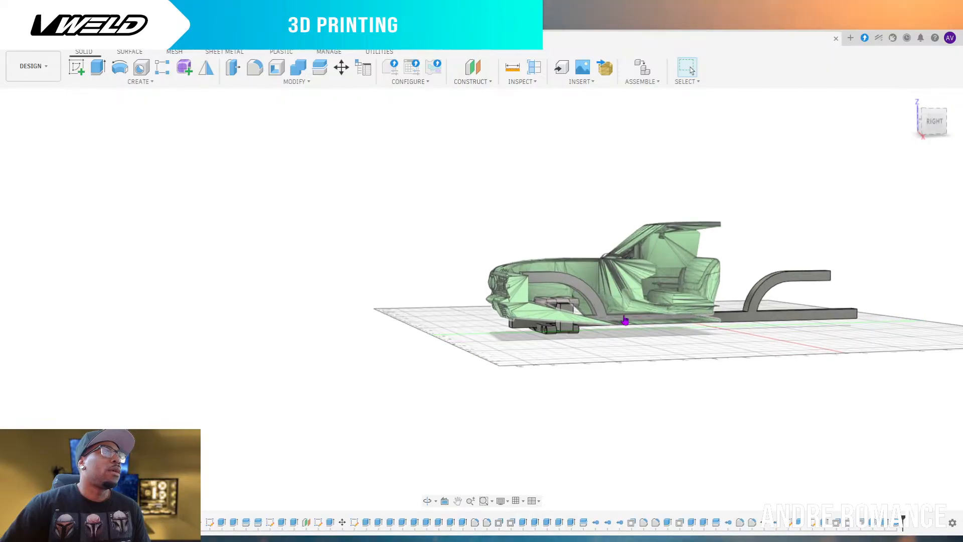
pyautogui.scroll(3, 606, 295)
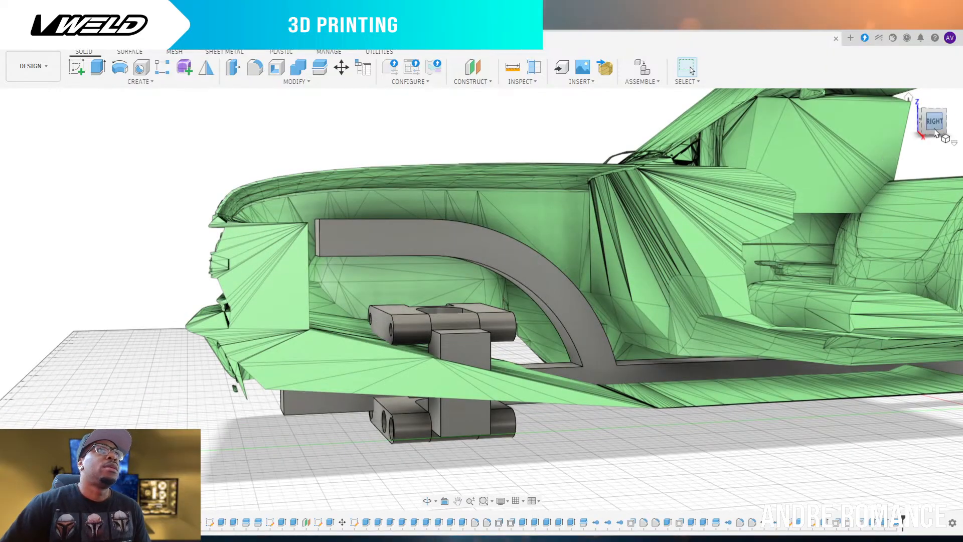
pyautogui.moveTo(940, 129)
pyautogui.mouseDown()
pyautogui.moveTo(926, 130)
pyautogui.moveTo(930, 119)
pyautogui.mouseUp()
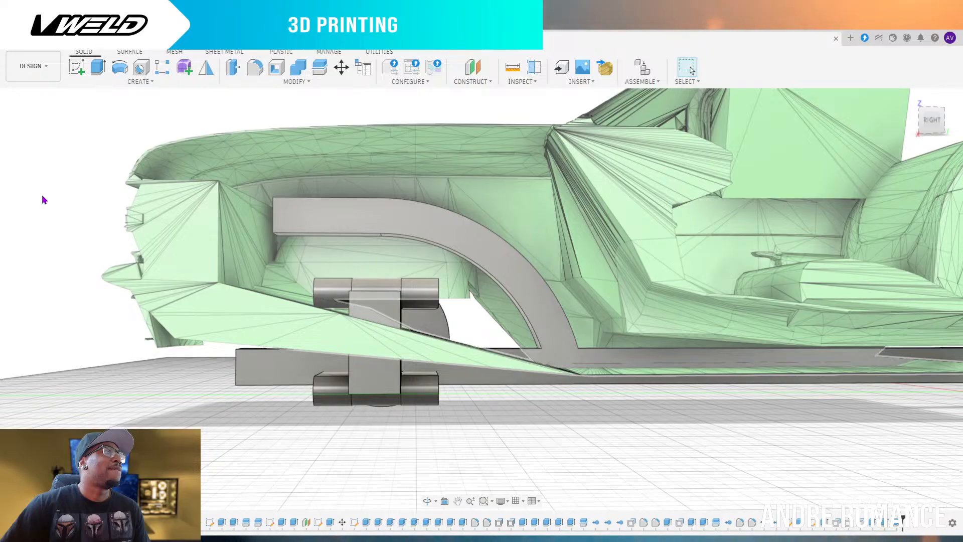
# Hide the car body and examine the front arch, wheel and suspension from the side and front
pyautogui.click(45, 200)
pyautogui.scroll(3, 502, 403)
pyautogui.scroll(-4, 502, 403)
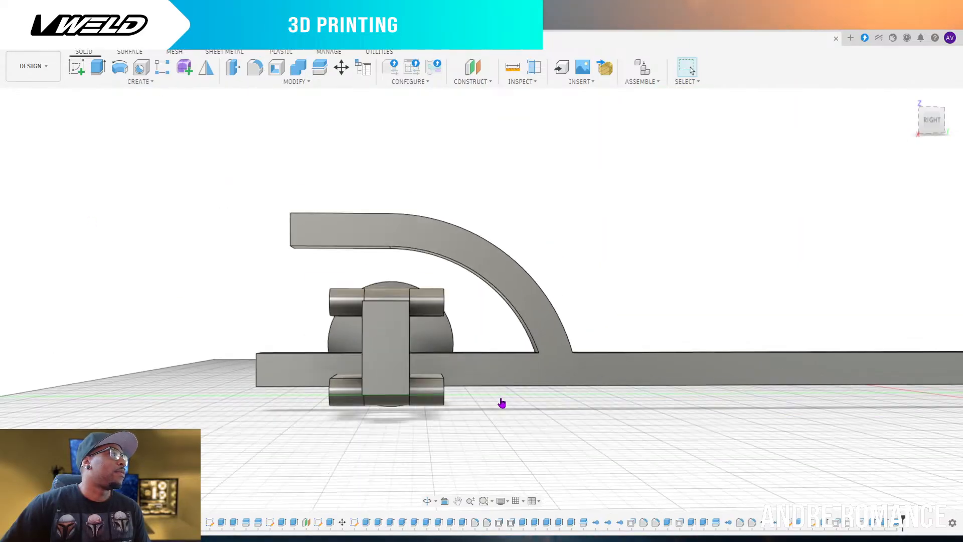
pyautogui.scroll(-2, 502, 403)
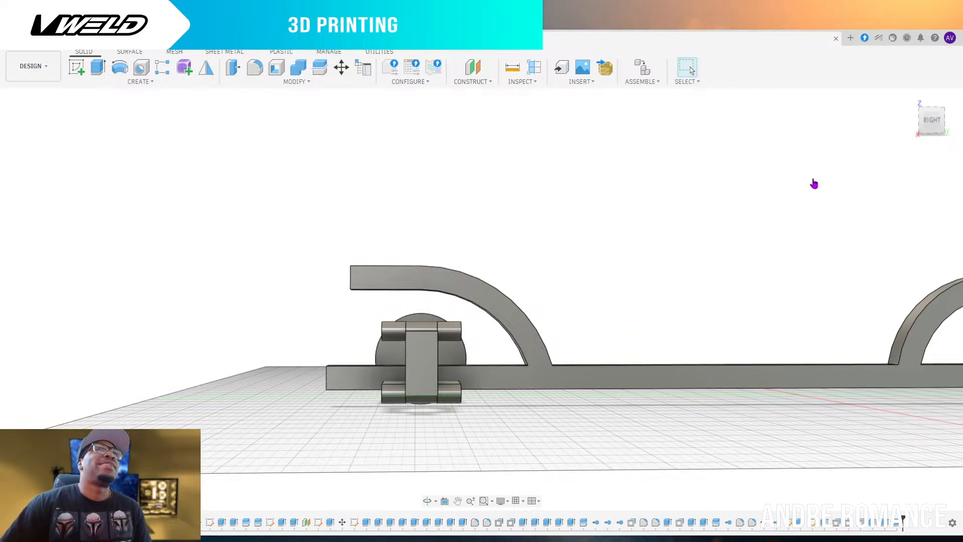
pyautogui.moveTo(930, 133); pyautogui.dragTo(910, 136)
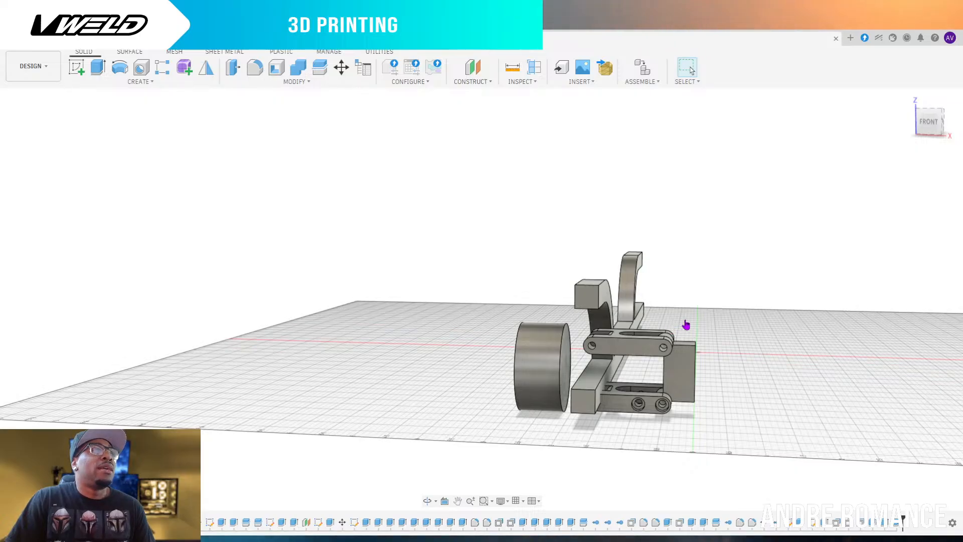
pyautogui.moveTo(932, 126); pyautogui.dragTo(932, 132)
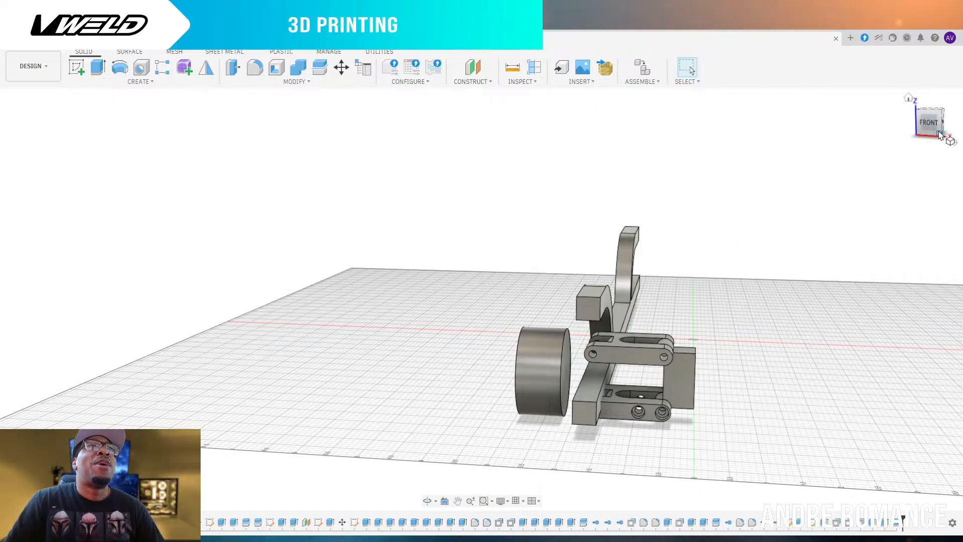
# Show the wide base plate and its upright post, and hide the chassis rail and lower control arm
pyautogui.moveTo(943, 137)
pyautogui.mouseDown()
pyautogui.moveTo(916, 146)
pyautogui.moveTo(879, 140)
pyautogui.mouseUp()
pyautogui.scroll(-3, 940, 272)
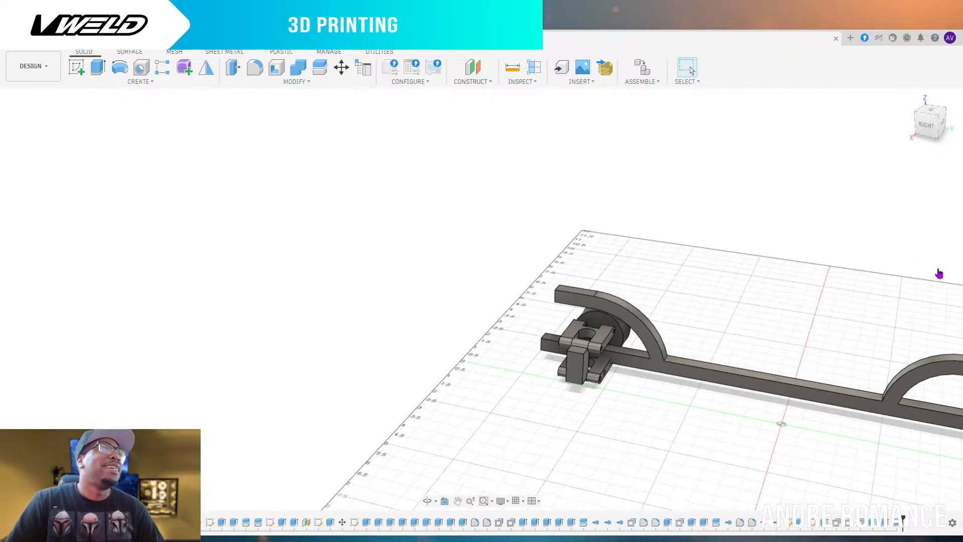
pyautogui.scroll(3, 695, 368)
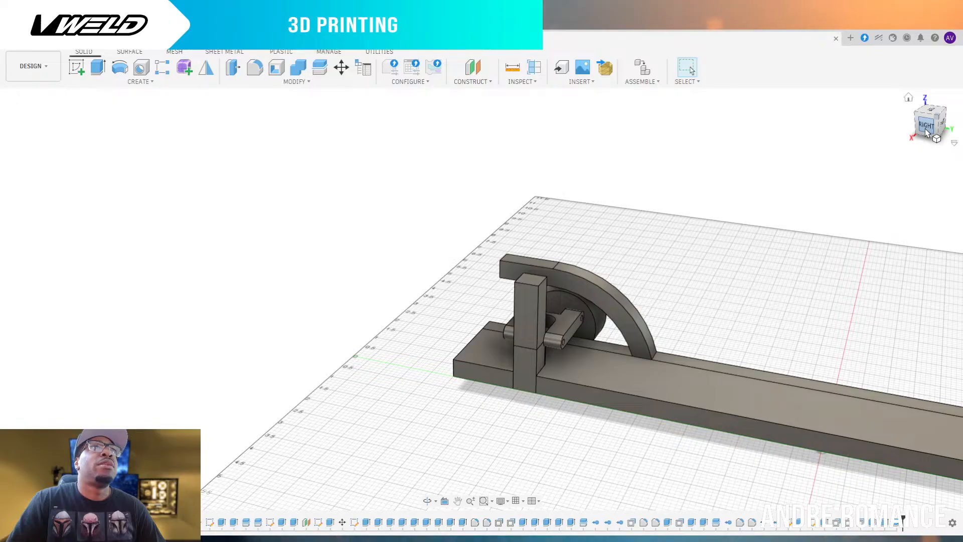
pyautogui.moveTo(928, 133)
pyautogui.mouseDown()
pyautogui.moveTo(944, 137)
pyautogui.moveTo(961, 126)
pyautogui.moveTo(960, 136)
pyautogui.mouseUp()
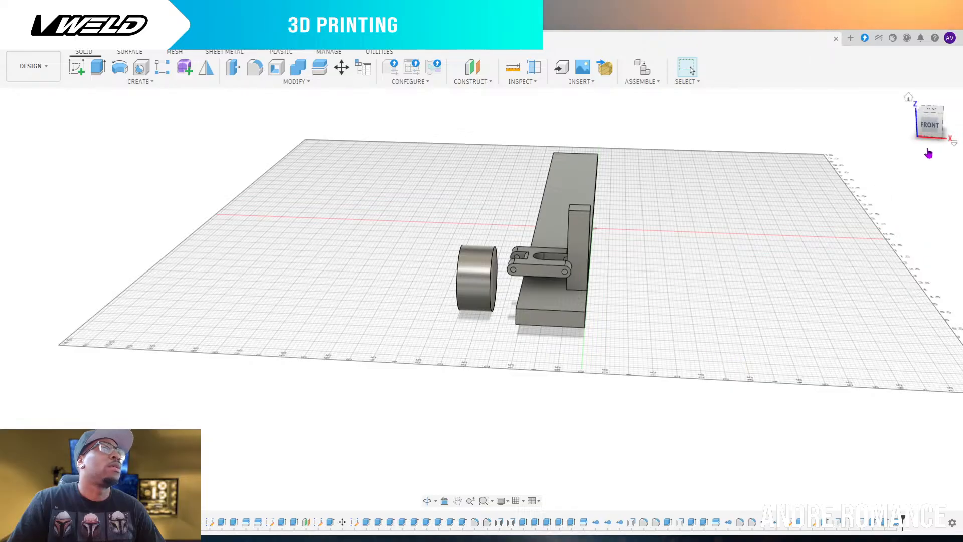
pyautogui.moveTo(930, 131); pyautogui.dragTo(960, 130)
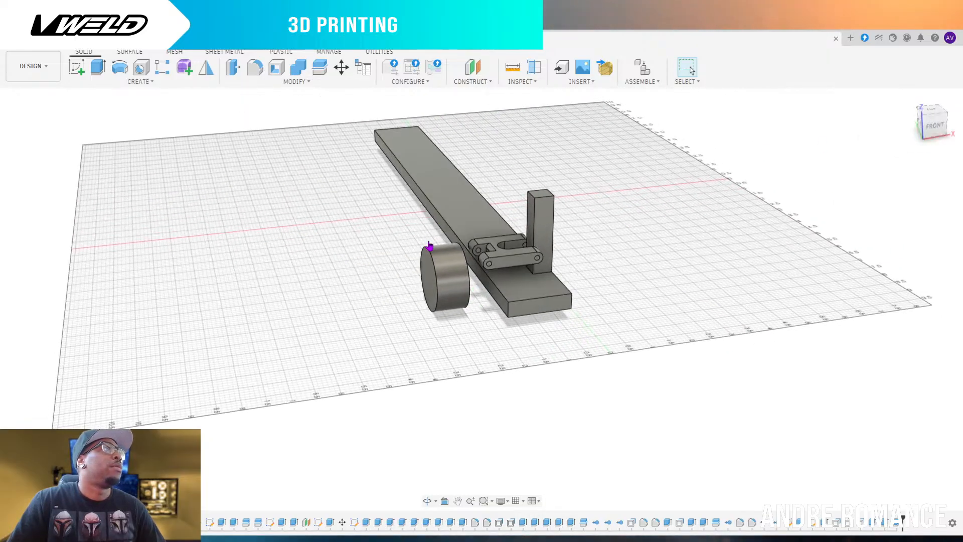
# Cut the base plate's wheel-side face back by 1.10, flush with the upright post, using Extrude
pyautogui.click(456, 224)
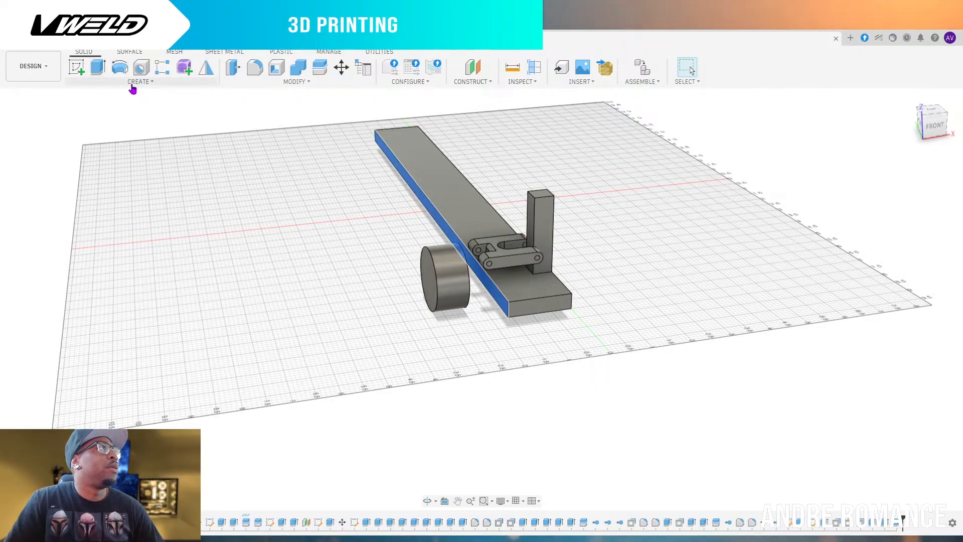
pyautogui.click(533, 234)
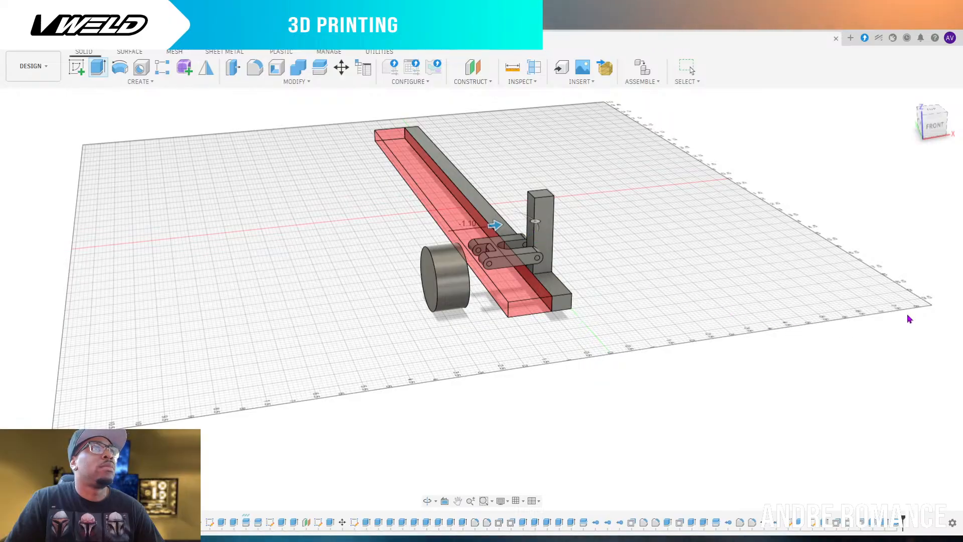
pyautogui.press('Return')
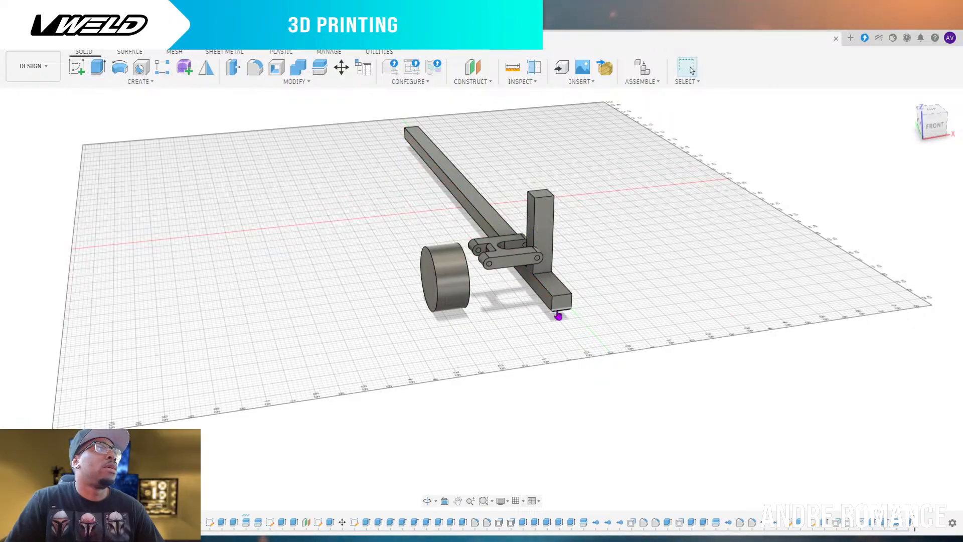
# Show the chassis rail with its arches again and compare it with the narrowed base and upright post from the front
pyautogui.click(933, 119)
pyautogui.moveTo(932, 120); pyautogui.dragTo(929, 146)
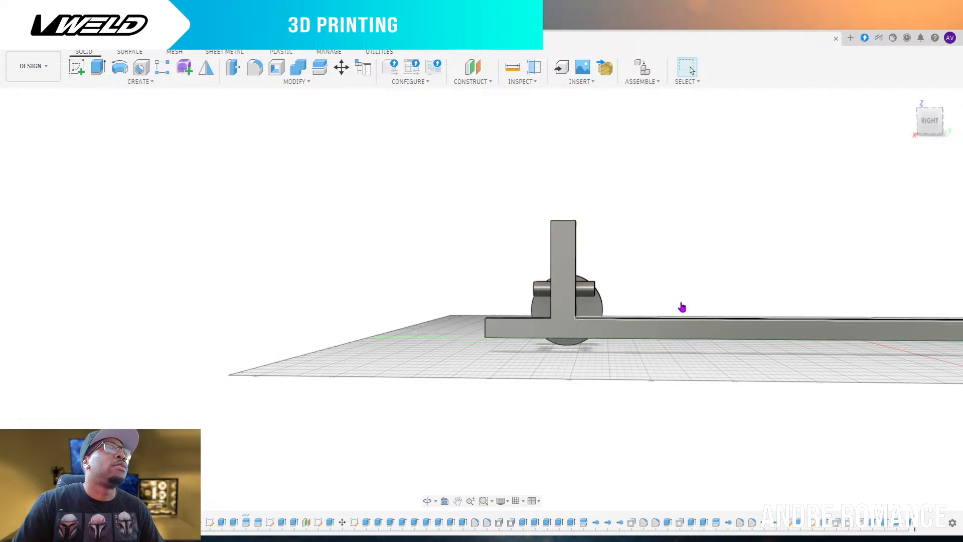
pyautogui.moveTo(922, 125); pyautogui.dragTo(896, 128)
pyautogui.click(923, 124)
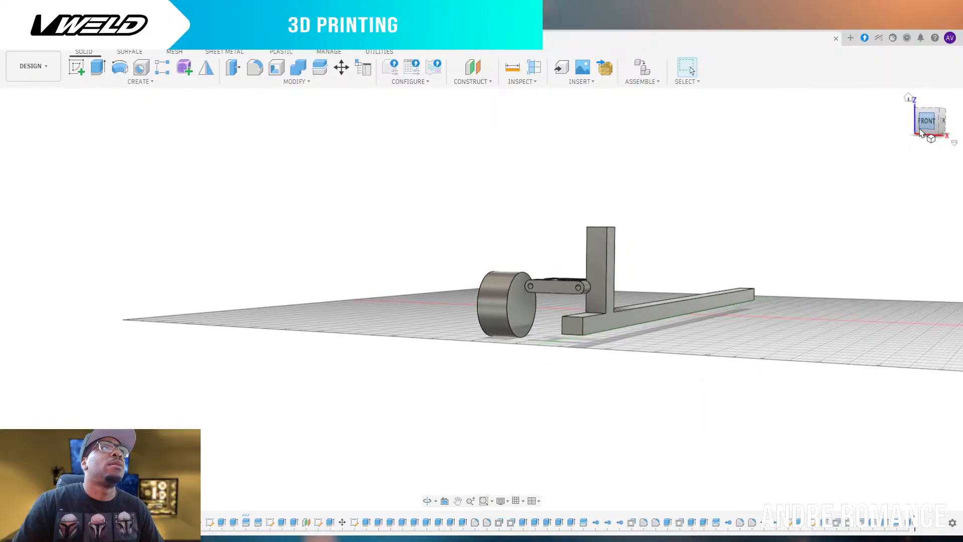
pyautogui.scroll(3, 555, 280)
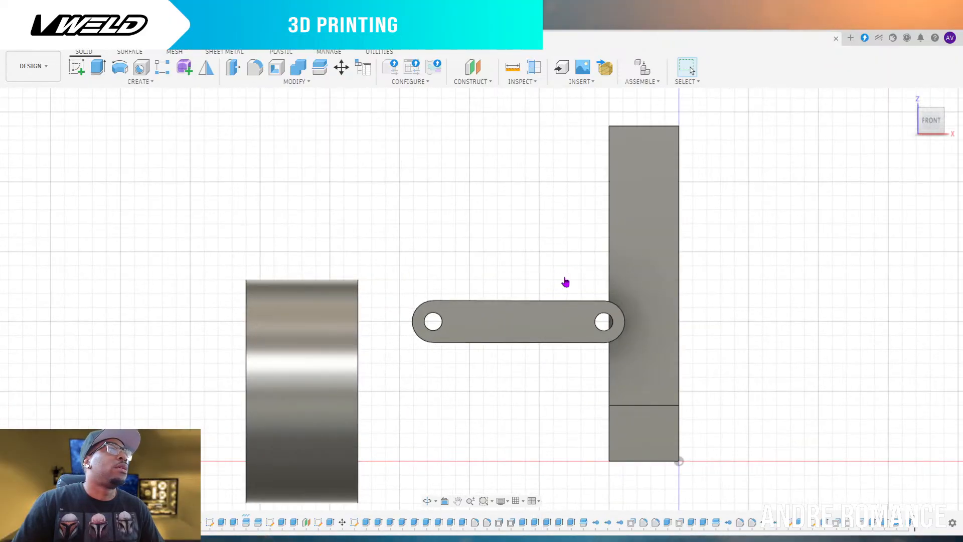
pyautogui.scroll(-2, 565, 282)
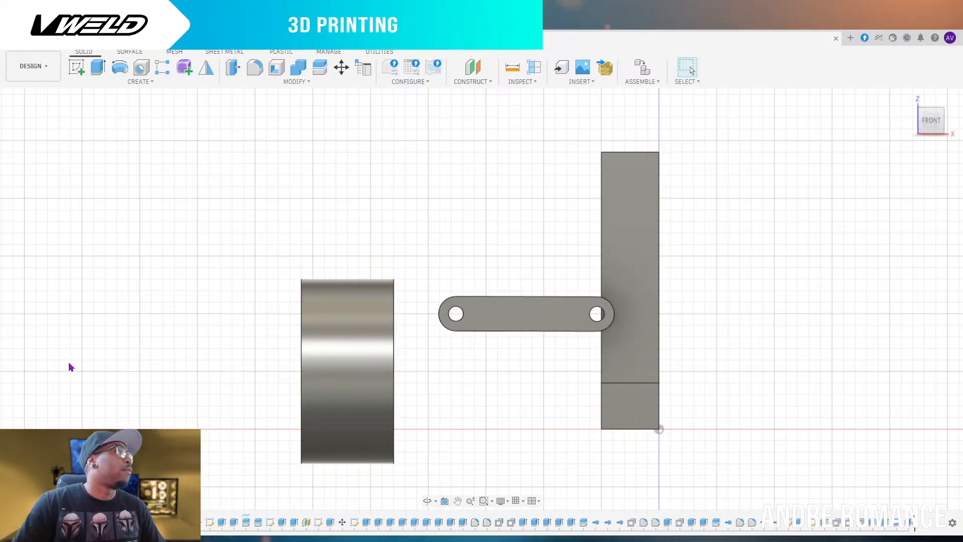
pyautogui.click(41, 303)
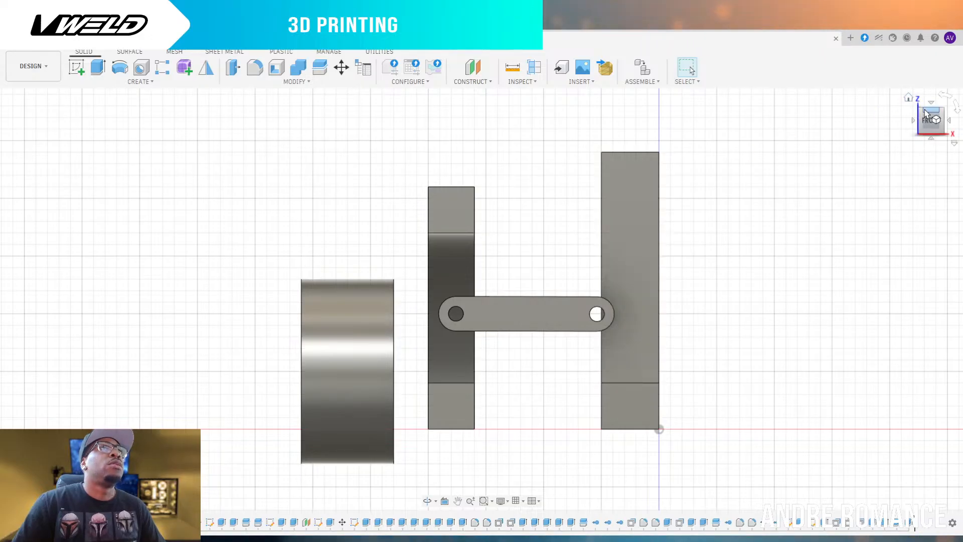
# Start a sketch on the upper control arm's face and draw a 0.30 tall rectangle from the arch's outer top corner across the post
pyautogui.moveTo(928, 115)
pyautogui.mouseDown()
pyautogui.moveTo(915, 200)
pyautogui.moveTo(874, 198)
pyautogui.moveTo(835, 167)
pyautogui.moveTo(890, 176)
pyautogui.mouseUp()
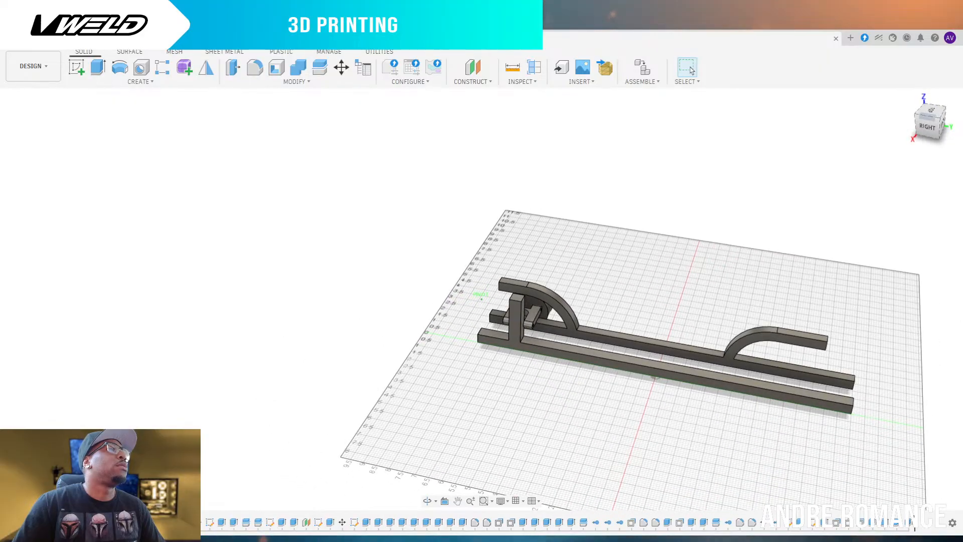
pyautogui.moveTo(889, 176)
pyautogui.mouseDown()
pyautogui.moveTo(904, 173)
pyautogui.moveTo(905, 161)
pyautogui.mouseUp()
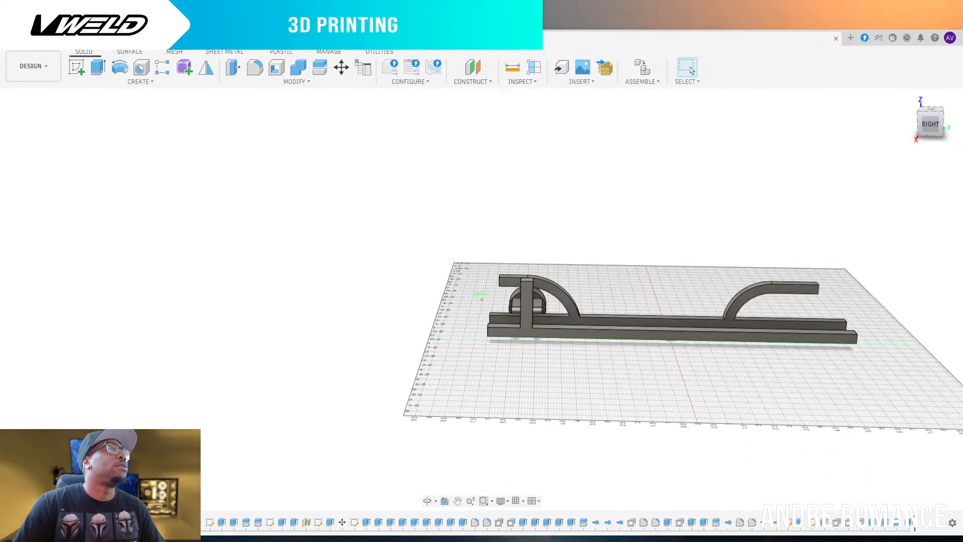
pyautogui.moveTo(905, 161)
pyautogui.mouseDown()
pyautogui.moveTo(871, 173)
pyautogui.moveTo(891, 172)
pyautogui.moveTo(903, 170)
pyautogui.moveTo(859, 169)
pyautogui.mouseUp()
pyautogui.scroll(-2, 881, 332)
pyautogui.scroll(5, 588, 351)
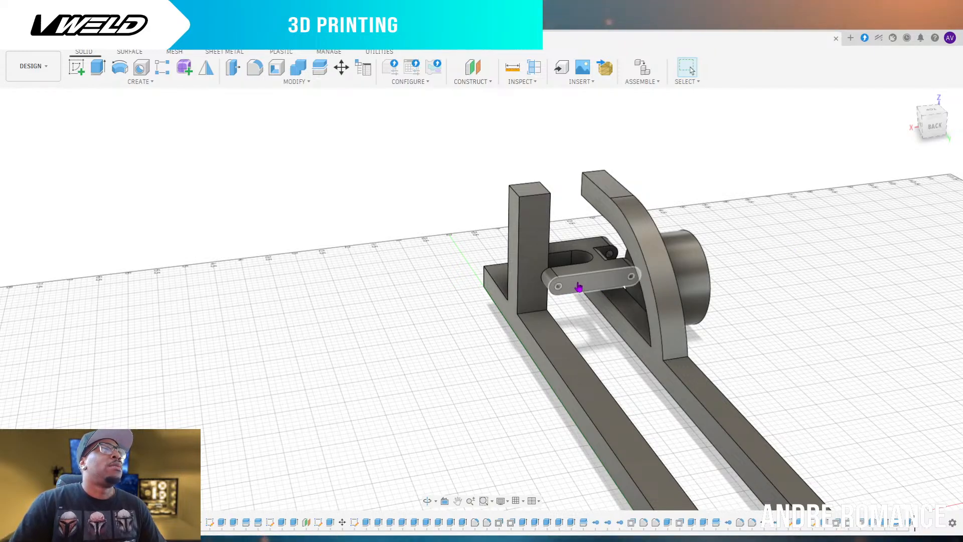
pyautogui.click(74, 73)
pyautogui.click(585, 277)
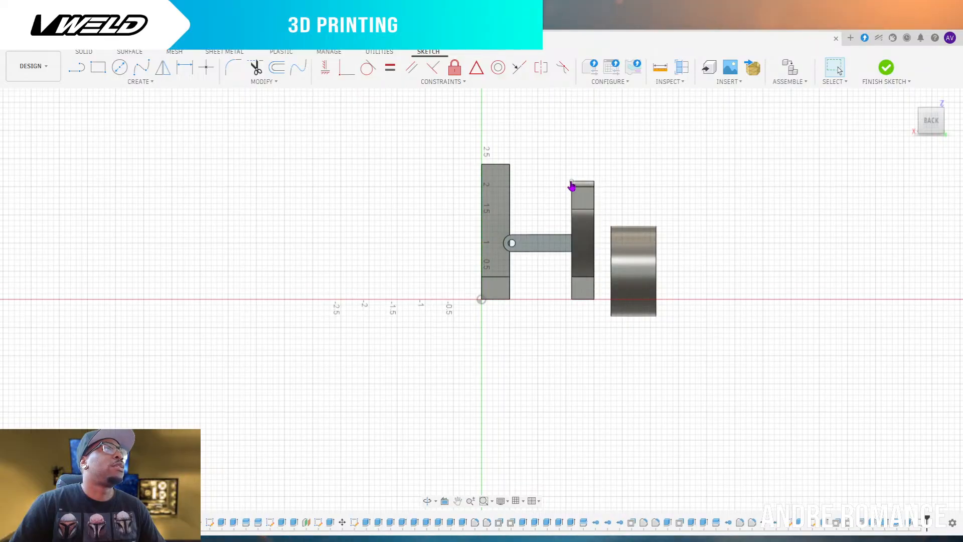
pyautogui.click(98, 71)
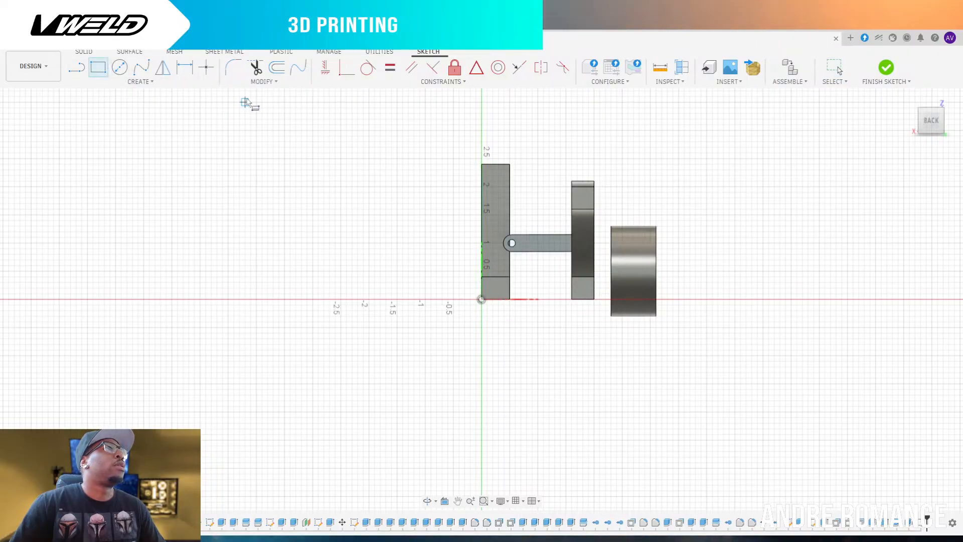
pyautogui.click(595, 181)
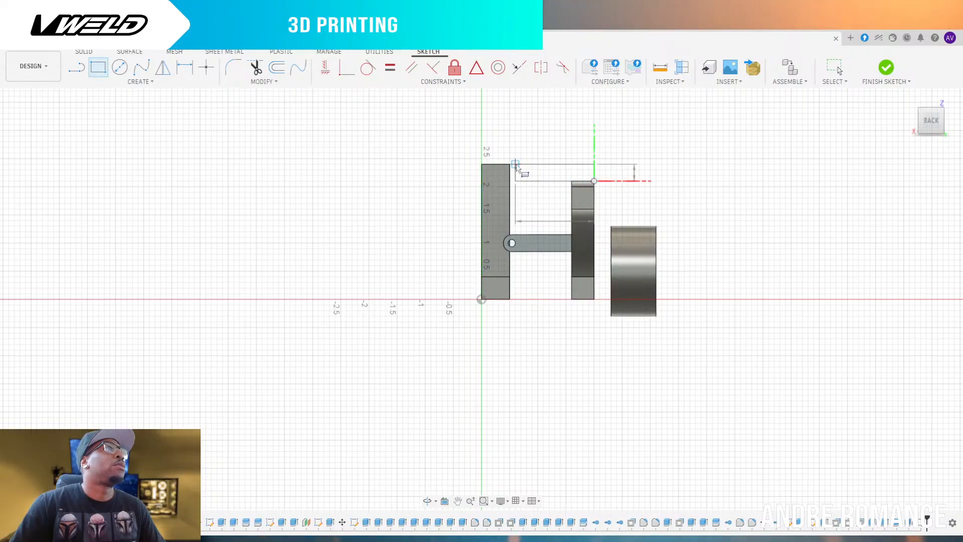
pyautogui.click(482, 170)
pyautogui.press('Escape')
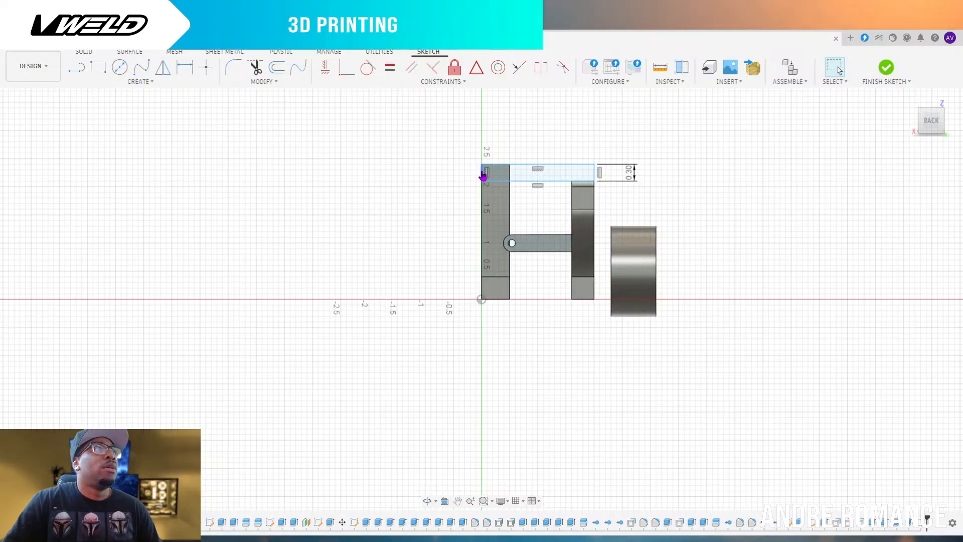
# Show the lower control arm and project the outline of its middle hole into the sketch
pyautogui.click(569, 180)
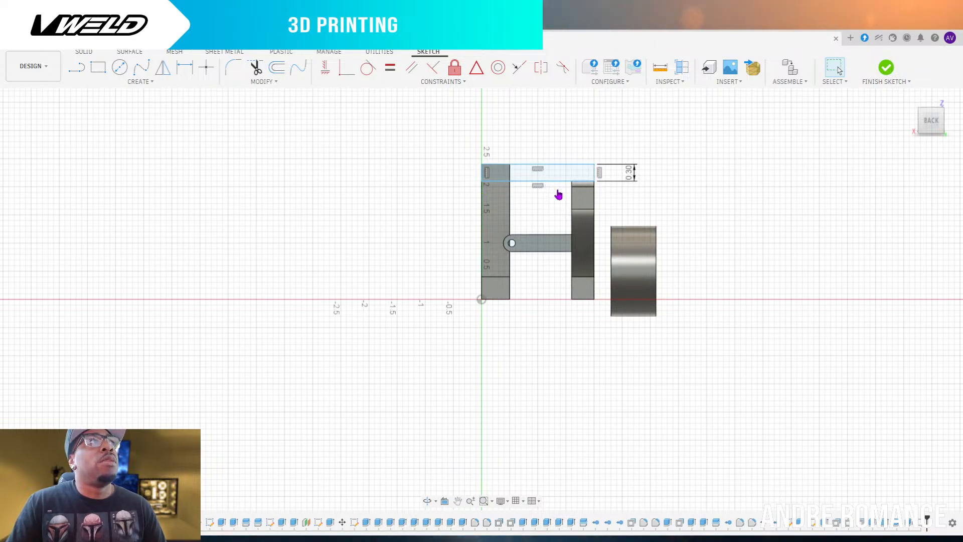
pyautogui.click(492, 176)
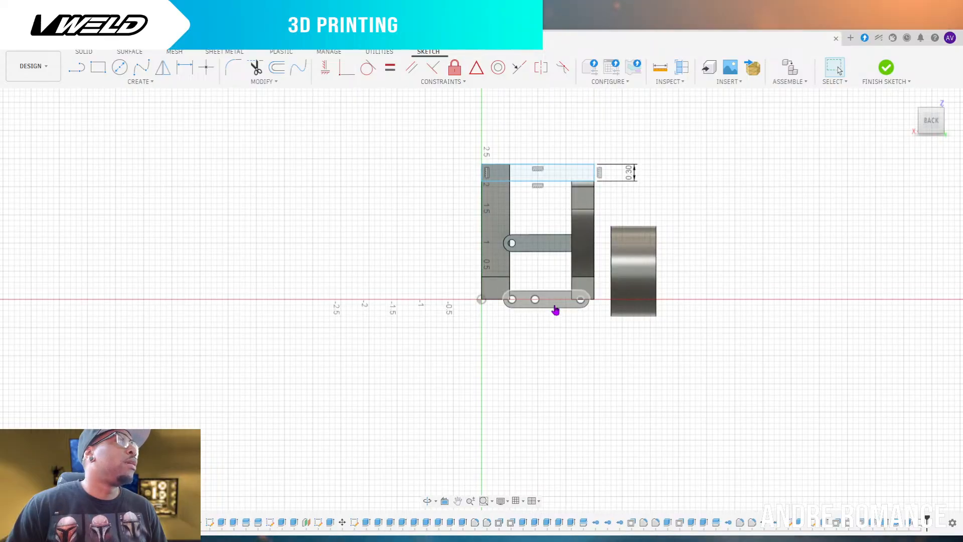
pyautogui.scroll(-2, 742, 329)
pyautogui.scroll(4, 598, 305)
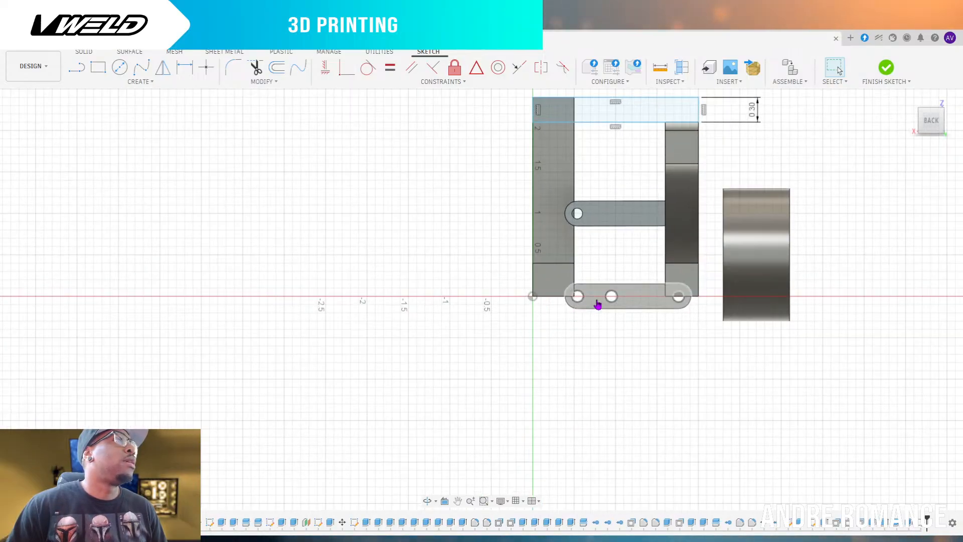
pyautogui.scroll(6, 599, 305)
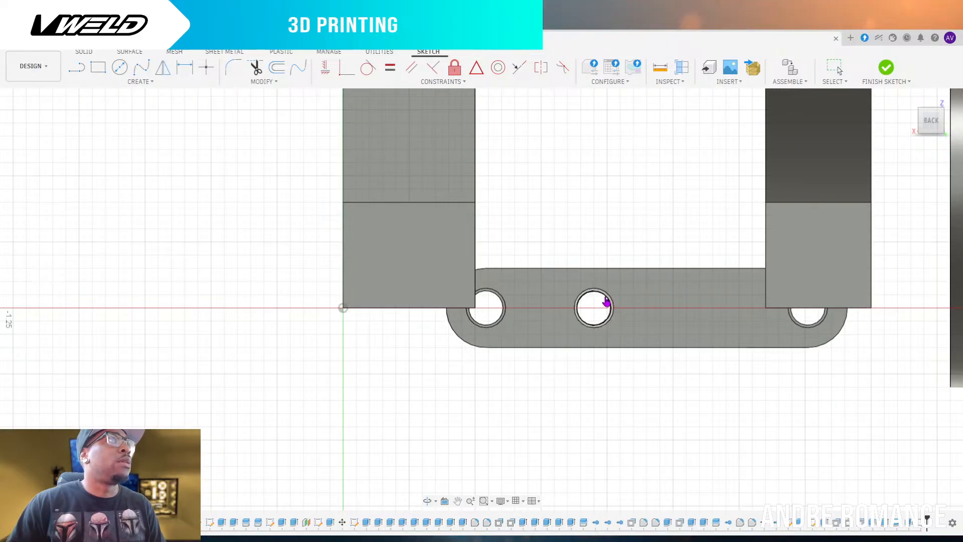
pyautogui.click(593, 316)
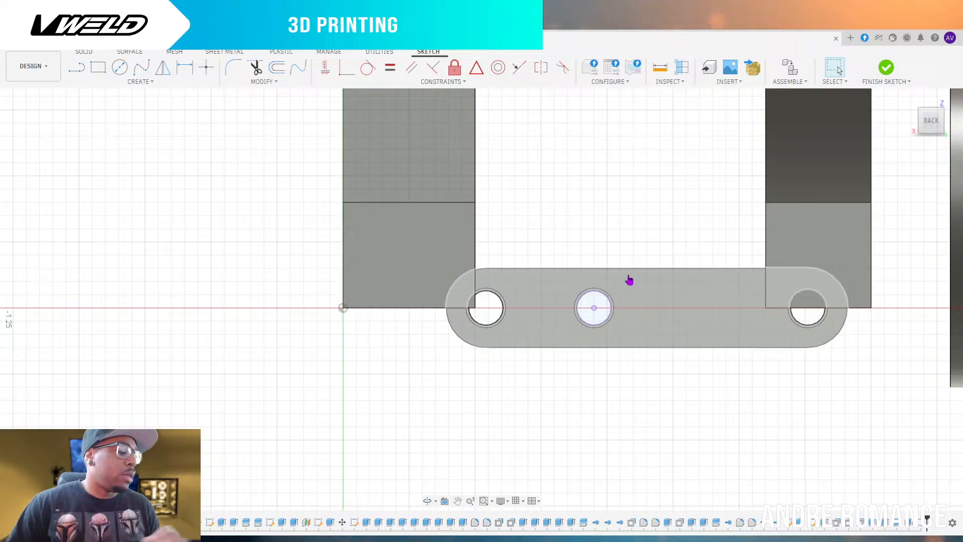
pyautogui.hotkey('ctrl', 'z')
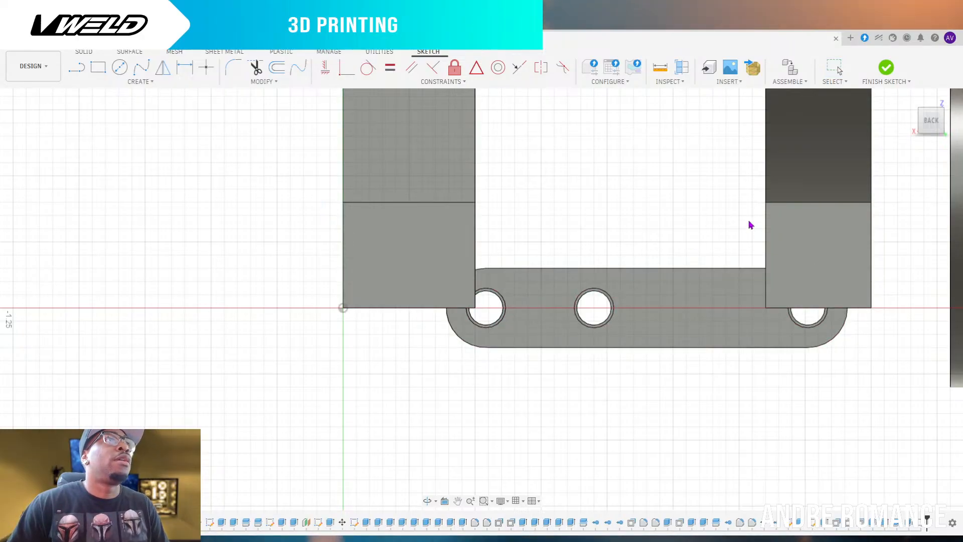
pyautogui.click(607, 304)
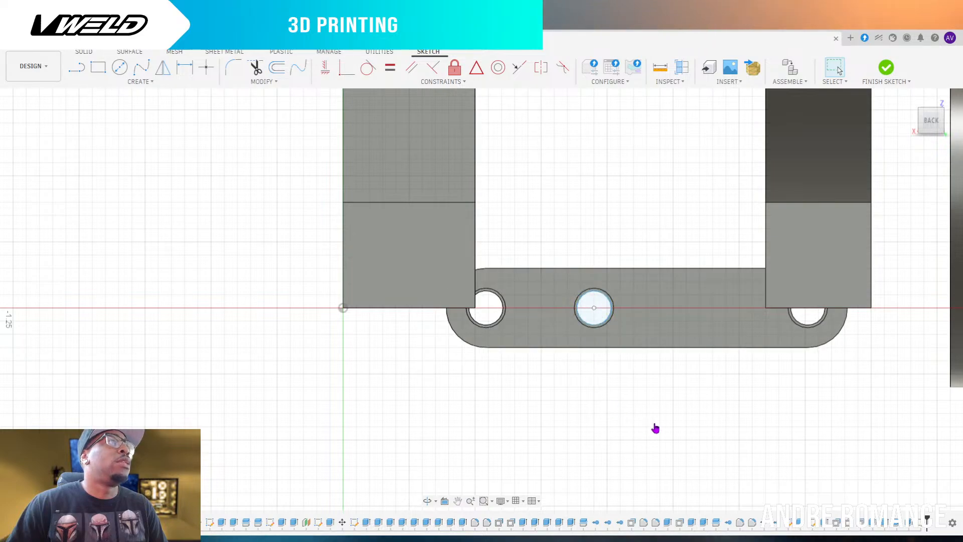
pyautogui.scroll(-5, 656, 429)
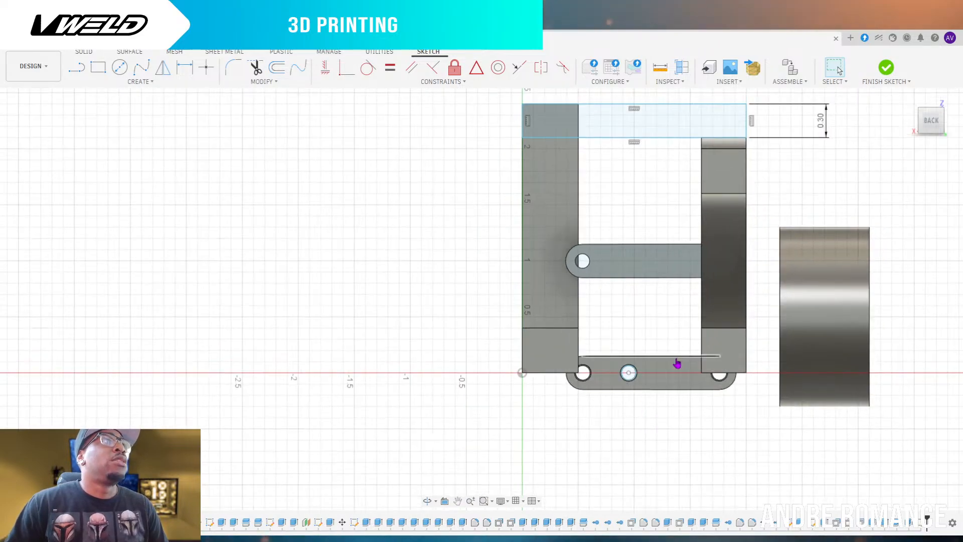
pyautogui.scroll(-2, 673, 429)
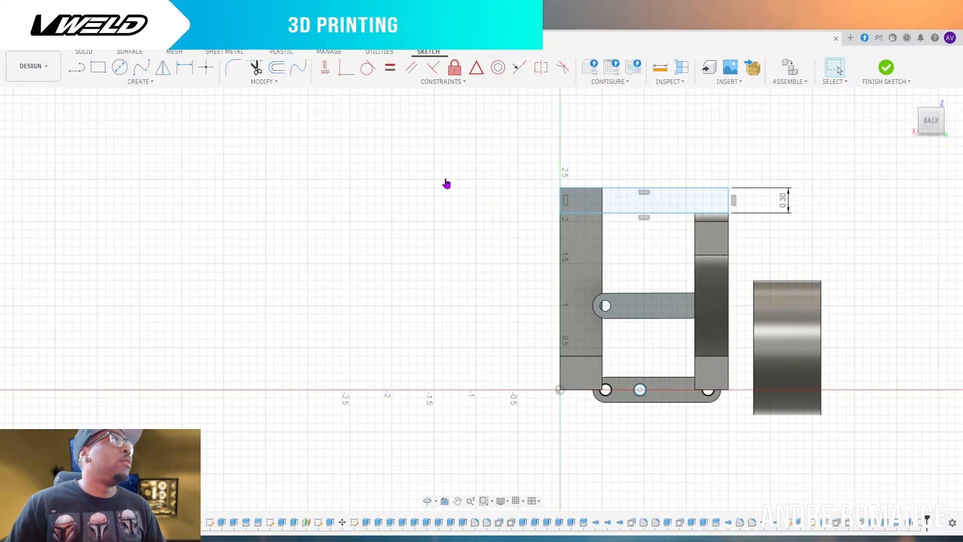
# Draw a vertical line 2.5 long upward from the center of the lower arm's middle hole
pyautogui.click(77, 66)
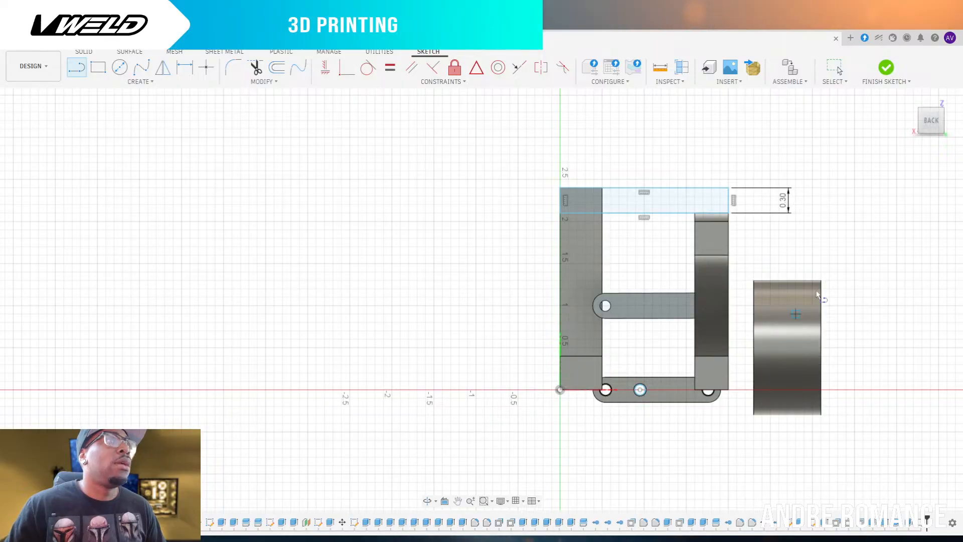
pyautogui.click(641, 390)
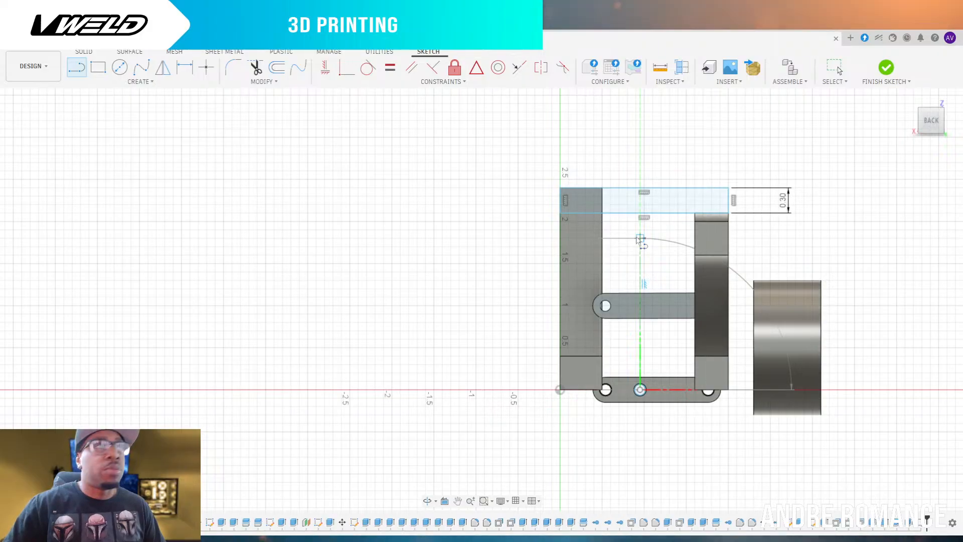
pyautogui.write('2.5')
pyautogui.press('Return')
pyautogui.press('Escape')
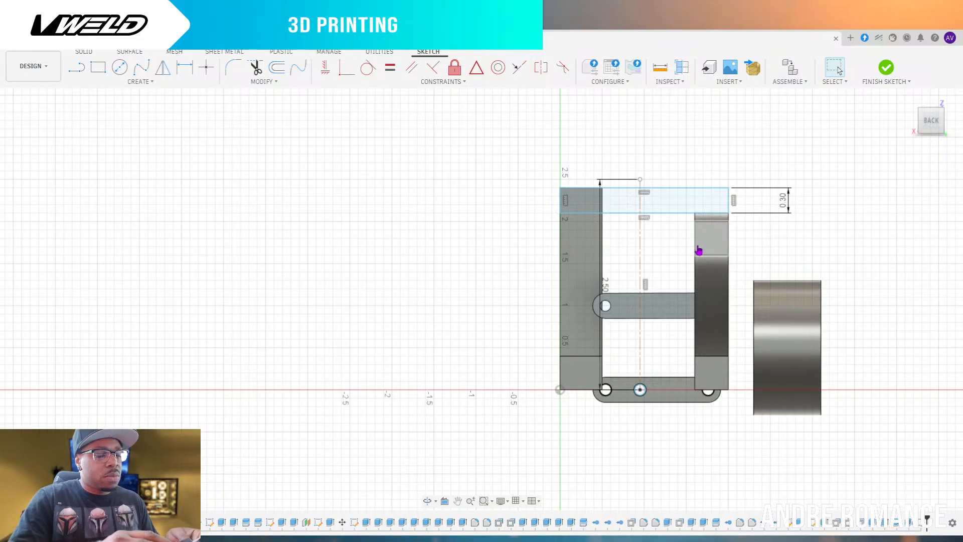
# Draw a rectangle 1.60 wide and about 1.87 tall from the arch's inner top corner down to the post's center-side edge
pyautogui.click(102, 73)
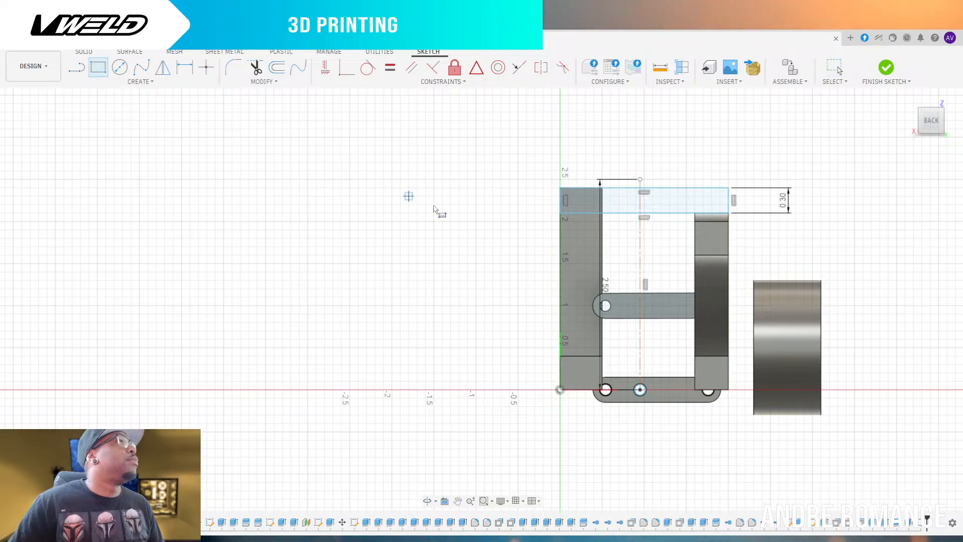
pyautogui.click(695, 214)
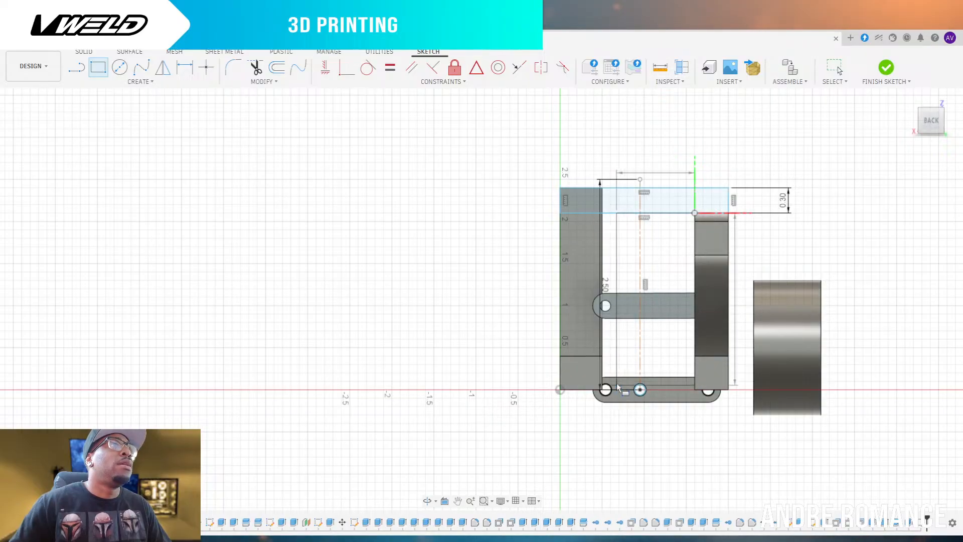
pyautogui.write('1.85')
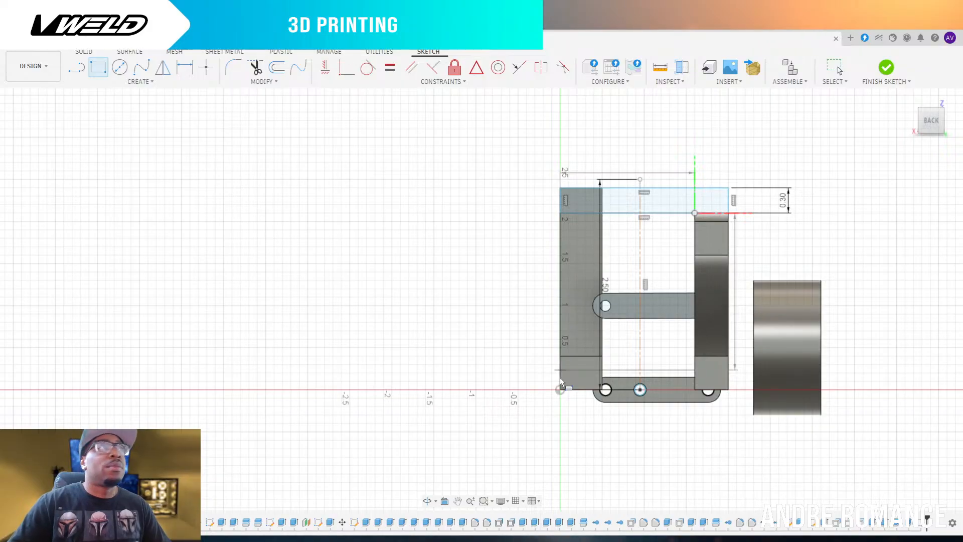
pyautogui.click(561, 382)
pyautogui.press('Escape')
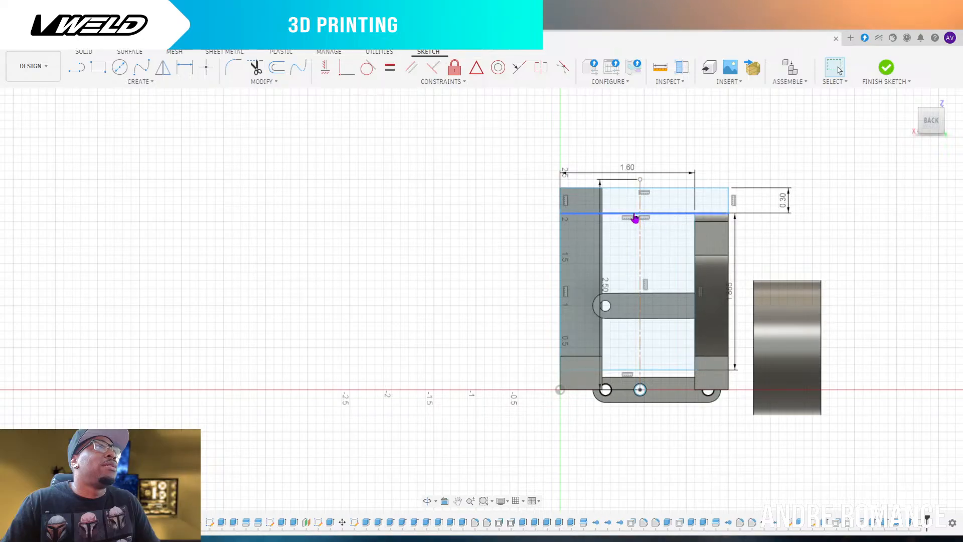
# Draw a smaller rectangle 0.80 wide and 1.61 tall from the same inner top corner of the arch
pyautogui.click(100, 68)
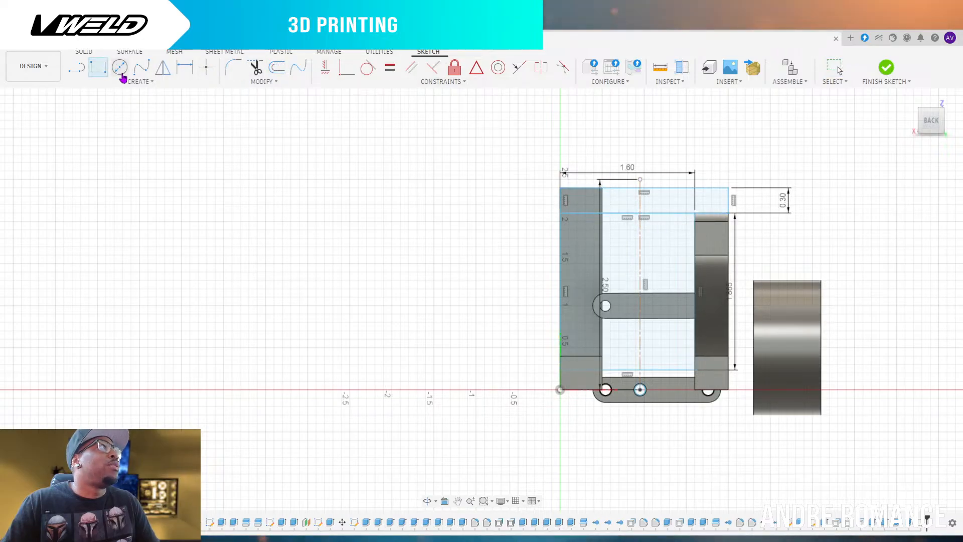
pyautogui.click(694, 213)
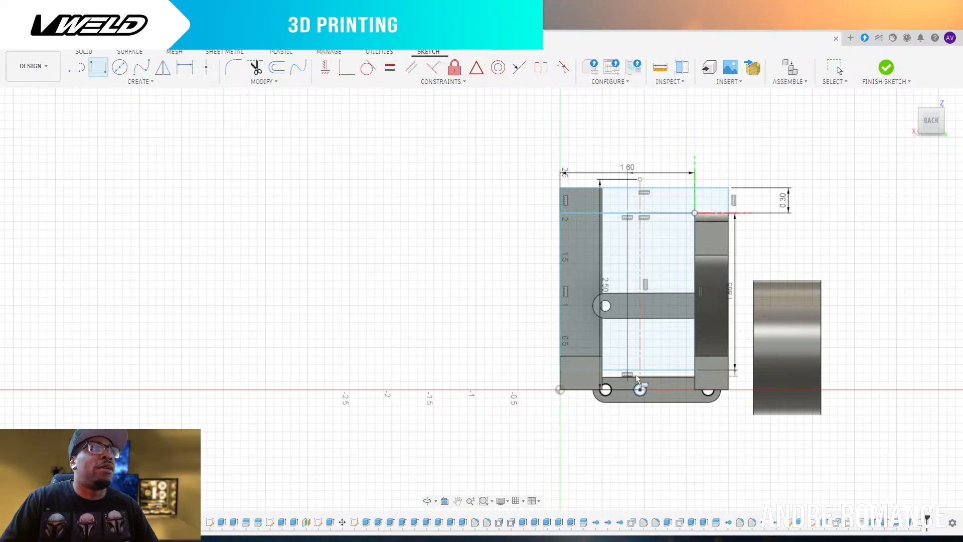
pyautogui.moveTo(643, 378); pyautogui.dragTo(647, 372)
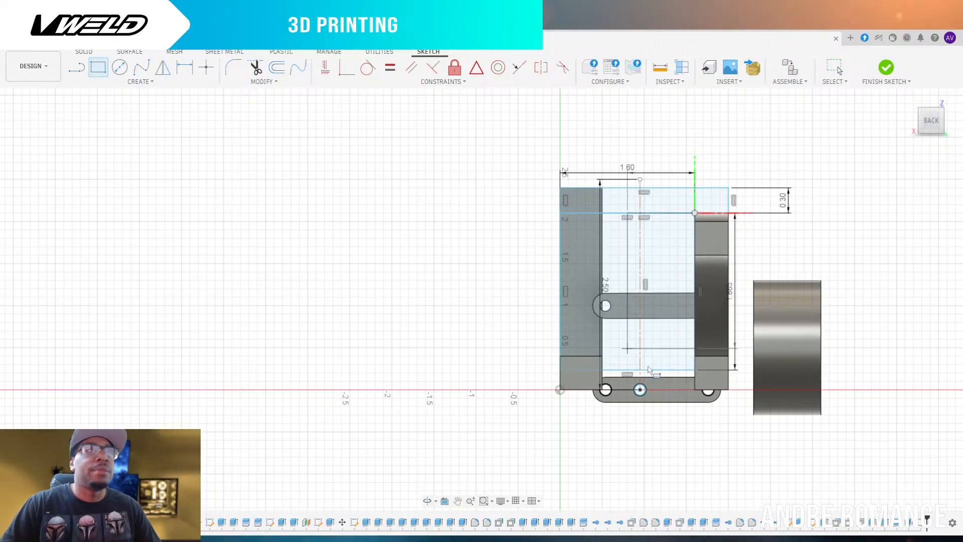
pyautogui.click(649, 371)
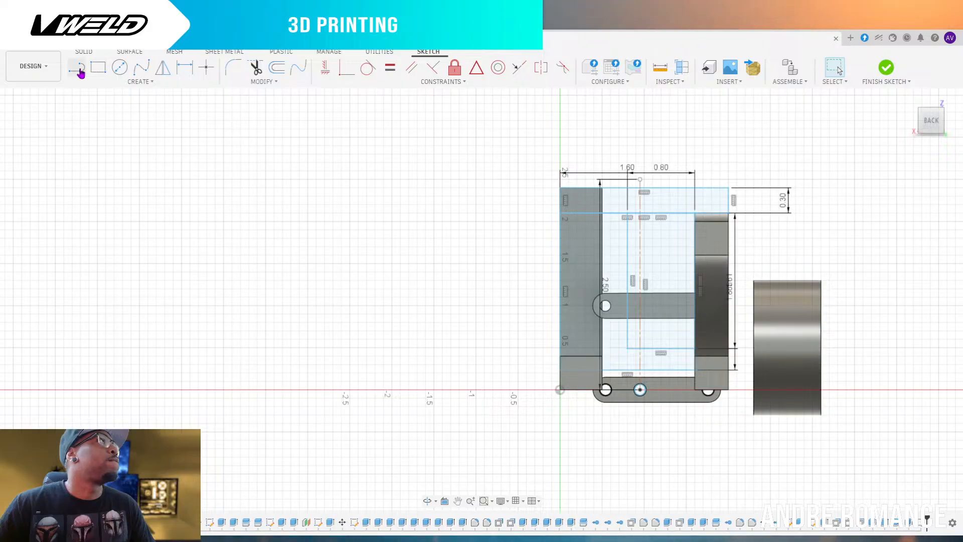
# Draw a line down the post's wheel-side edge from the top strip to the larger rectangle's lower edge, and delete the stray diagonal segment
pyautogui.click(78, 68)
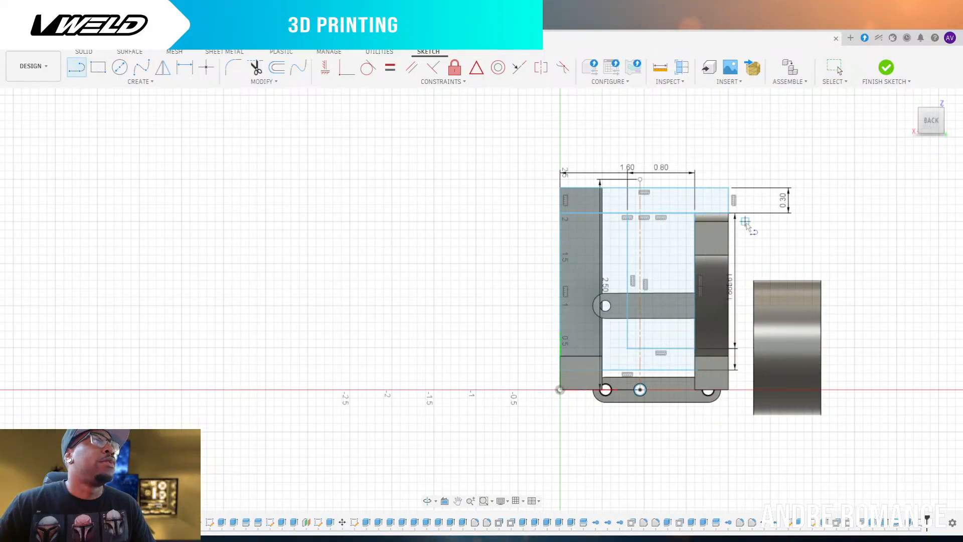
pyautogui.scroll(-2, 742, 226)
pyautogui.scroll(3, 672, 240)
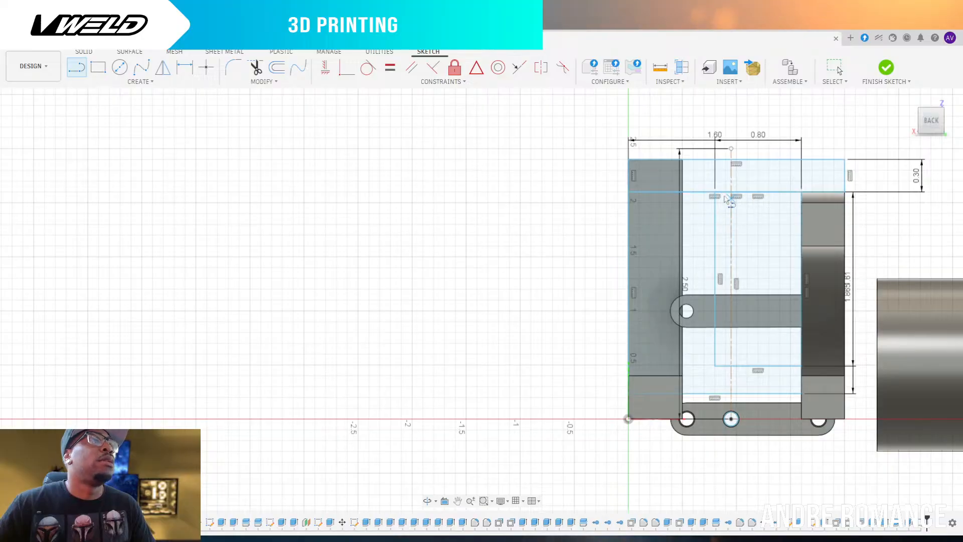
pyautogui.scroll(-1, 641, 240)
pyautogui.scroll(2, 800, 185)
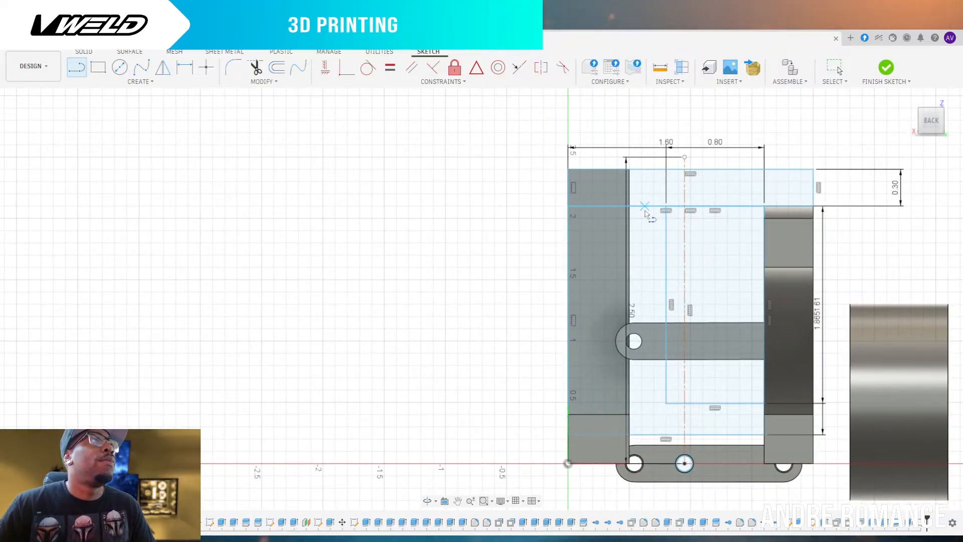
pyautogui.moveTo(665, 211); pyautogui.dragTo(623, 213)
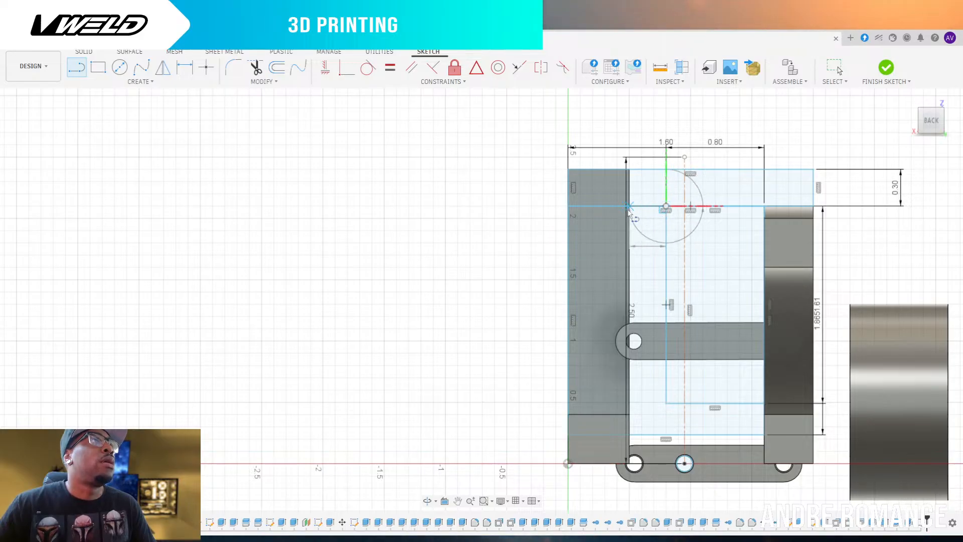
pyautogui.click(628, 211)
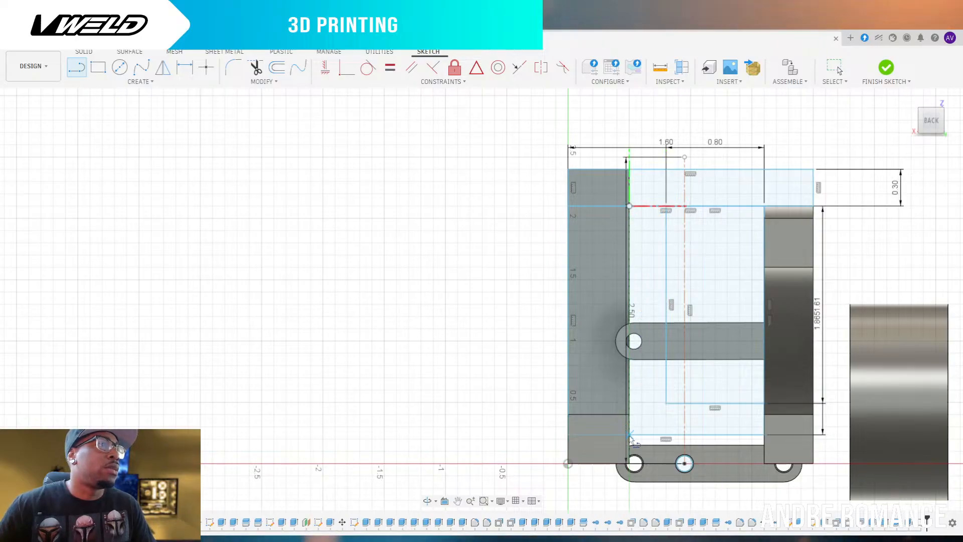
pyautogui.click(631, 435)
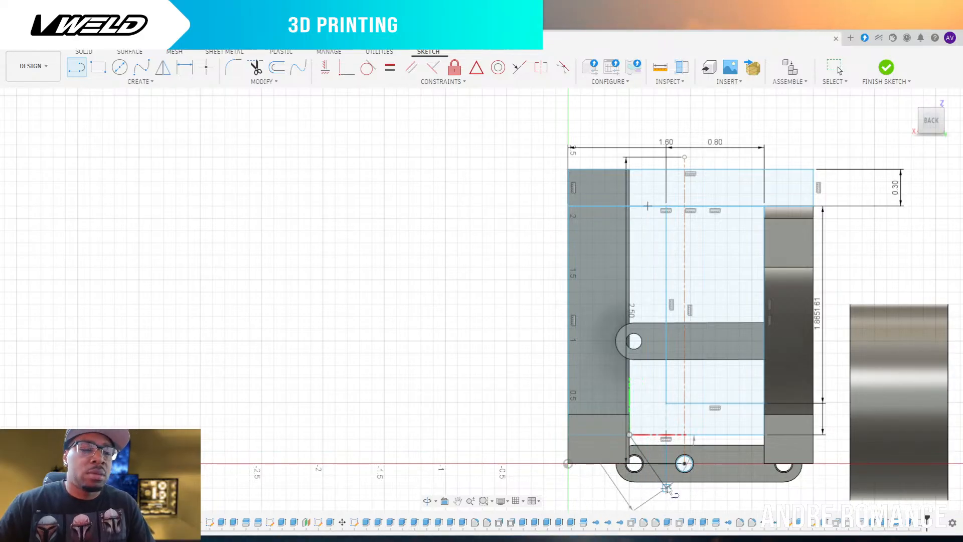
pyautogui.click(666, 488)
pyautogui.press('Escape')
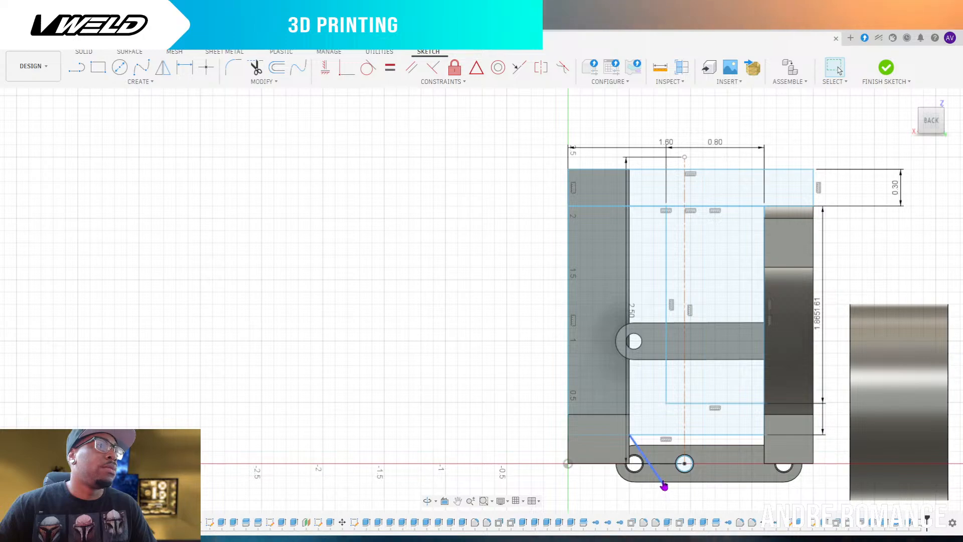
pyautogui.press('Delete')
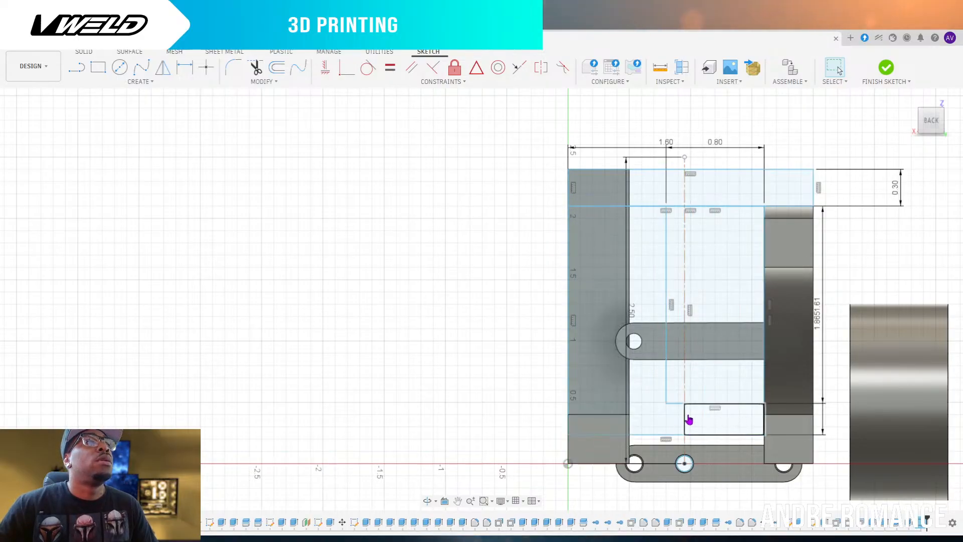
# Examine the brace sketch in 3D against the center post, the suspension arms and the front arch
pyautogui.click(719, 422)
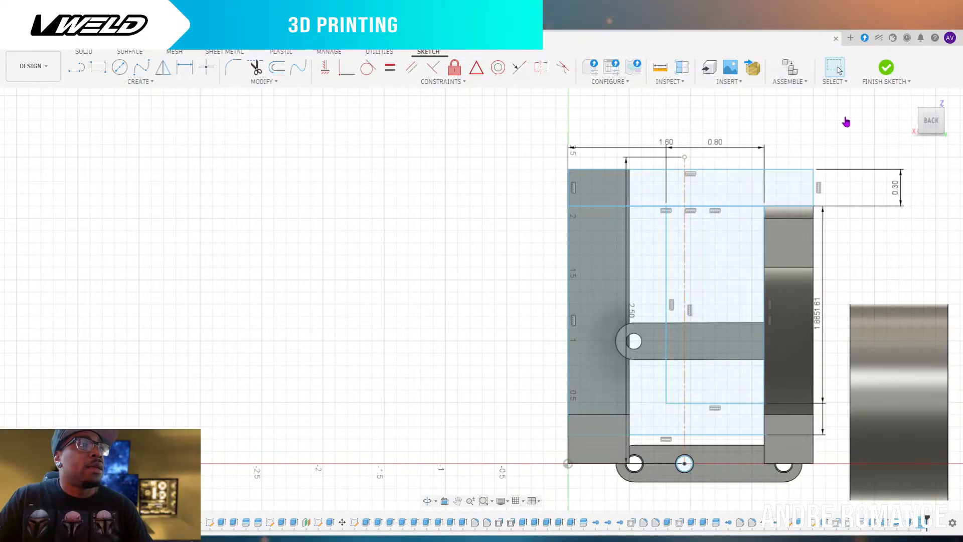
pyautogui.click(627, 237)
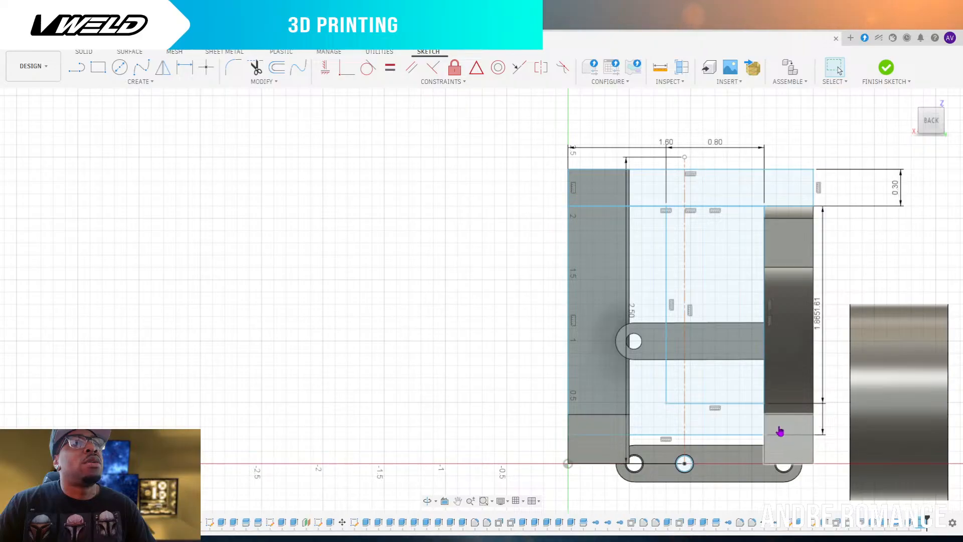
pyautogui.click(922, 133)
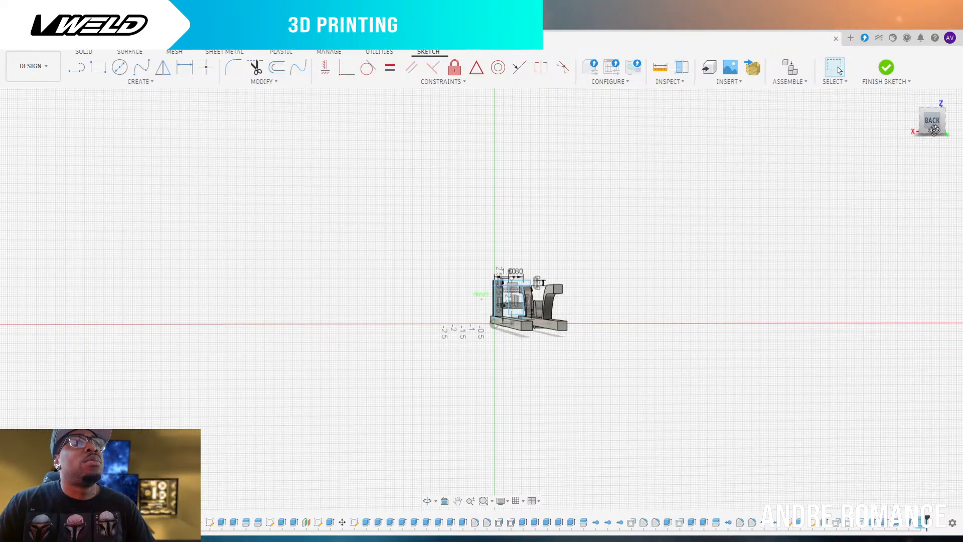
pyautogui.moveTo(922, 132)
pyautogui.mouseDown()
pyautogui.moveTo(943, 136)
pyautogui.moveTo(903, 131)
pyautogui.mouseUp()
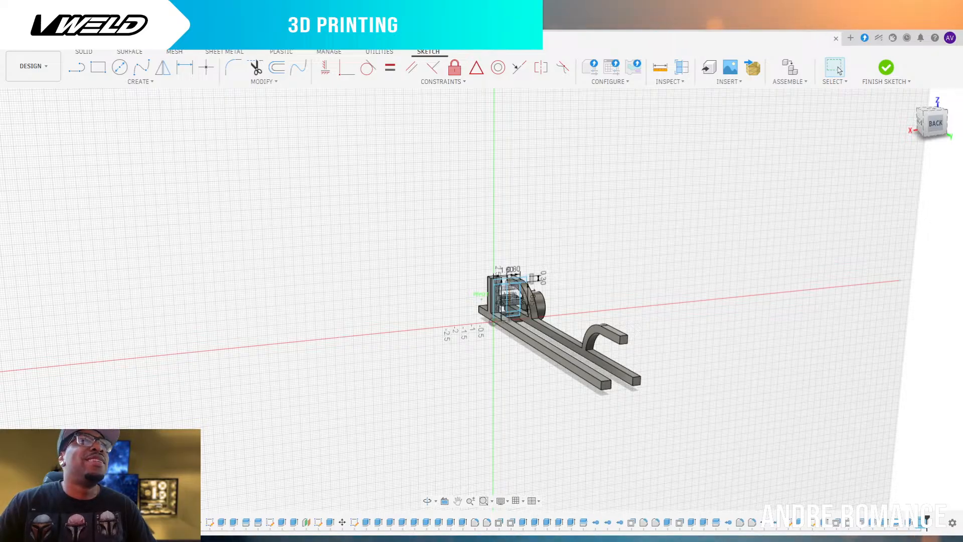
pyautogui.keyDown('shift'); pyautogui.moveTo(775, 271); pyautogui.dragTo(715, 275, button='middle'); pyautogui.keyUp('shift')
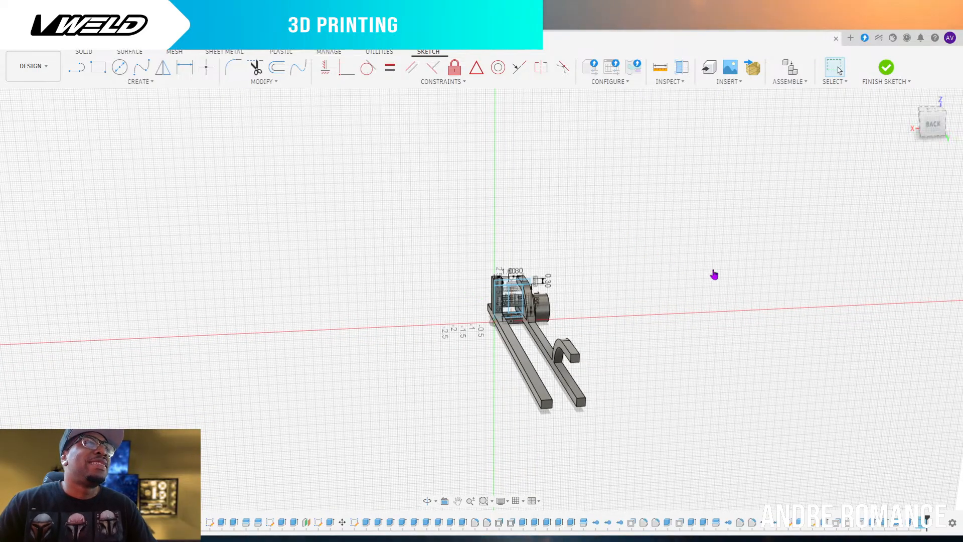
pyautogui.scroll(-3, 781, 286)
pyautogui.scroll(5, 577, 290)
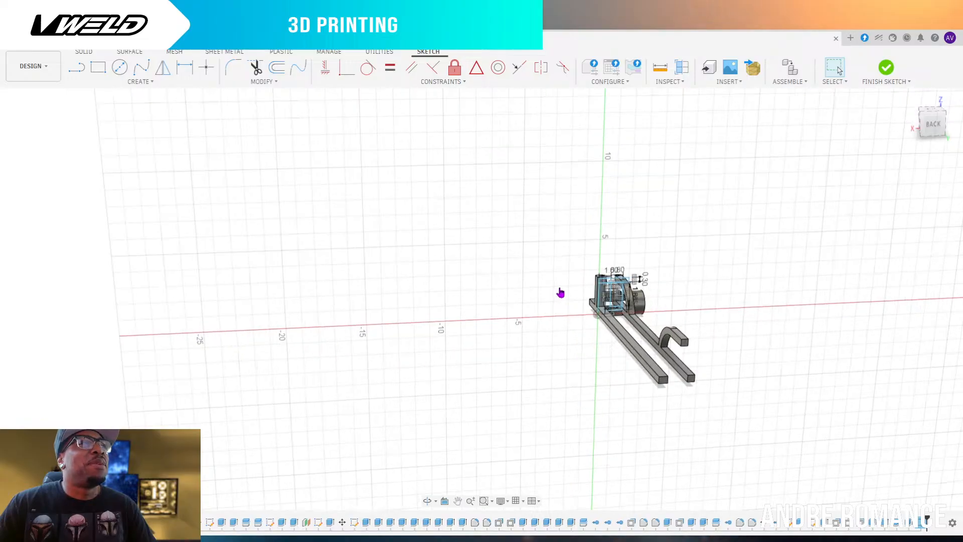
pyautogui.scroll(5, 753, 262)
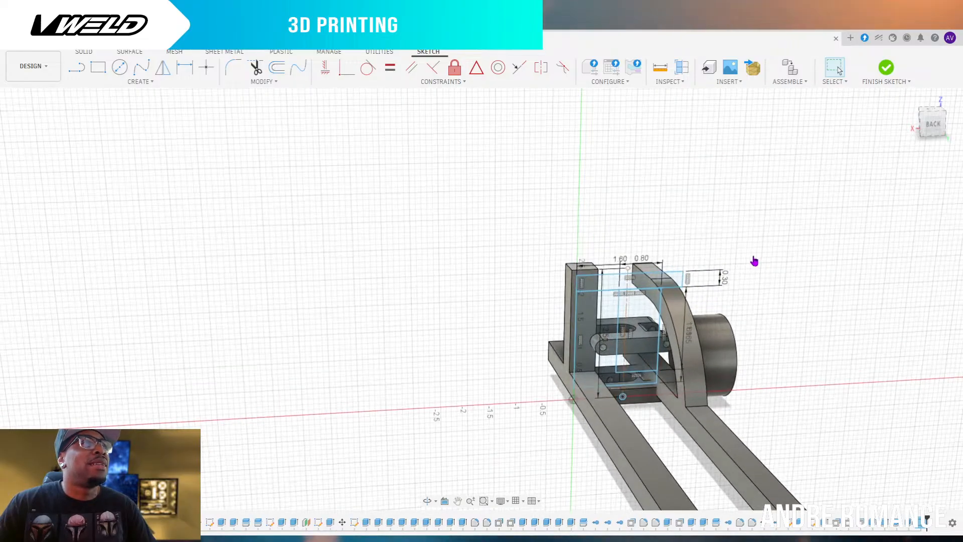
pyautogui.scroll(1, 753, 262)
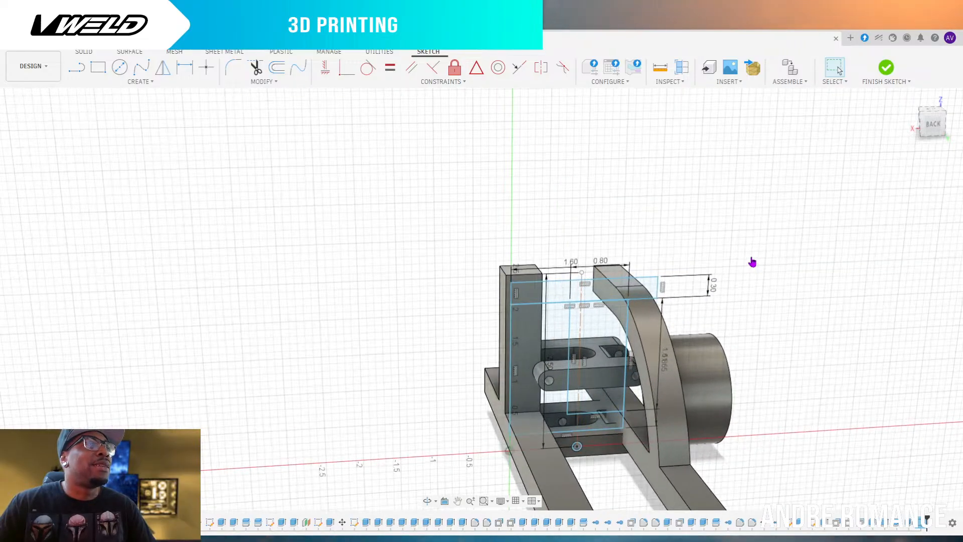
pyautogui.scroll(1, 753, 261)
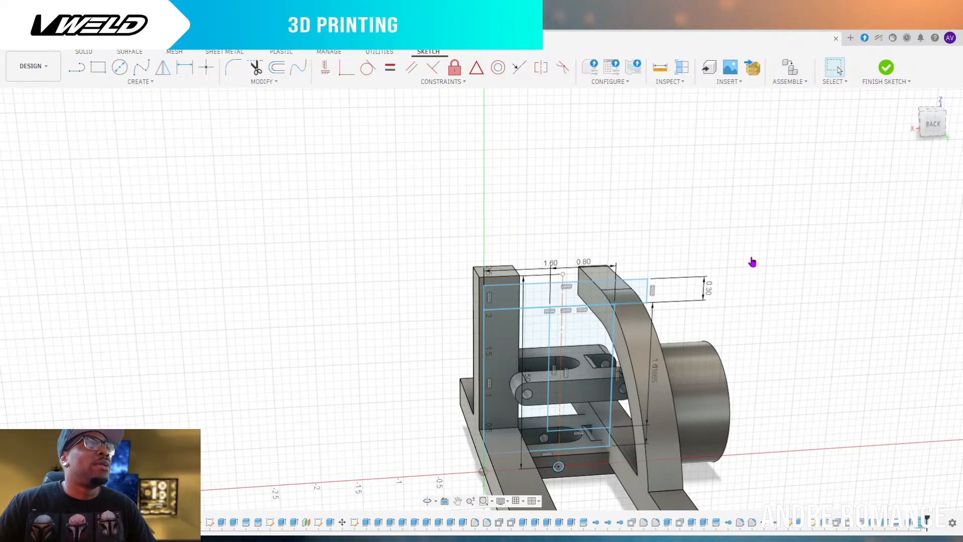
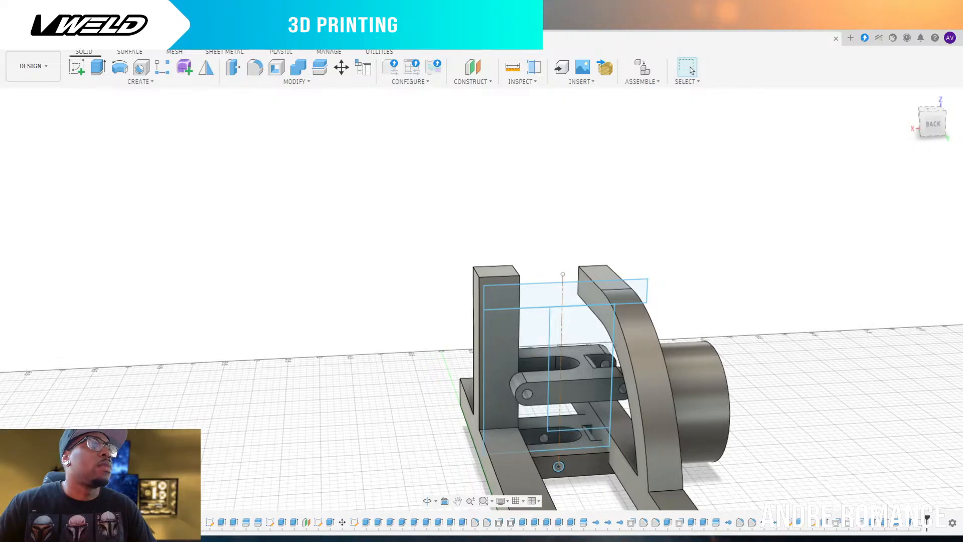
# Reopen the brace sketch and draw a short line along the top strip's lower edge from the smaller rectangle's upper corner toward the center post
pyautogui.doubleClick(923, 528)
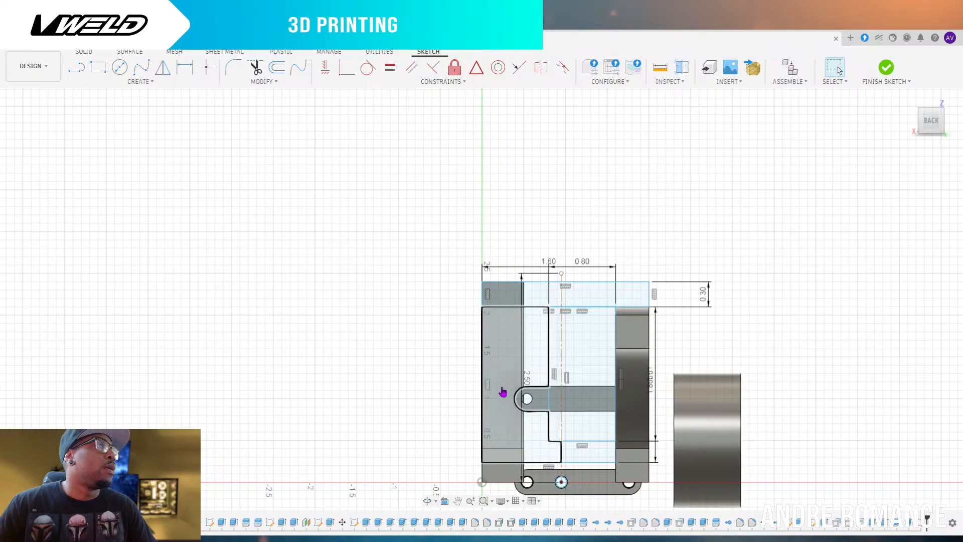
pyautogui.scroll(5, 484, 361)
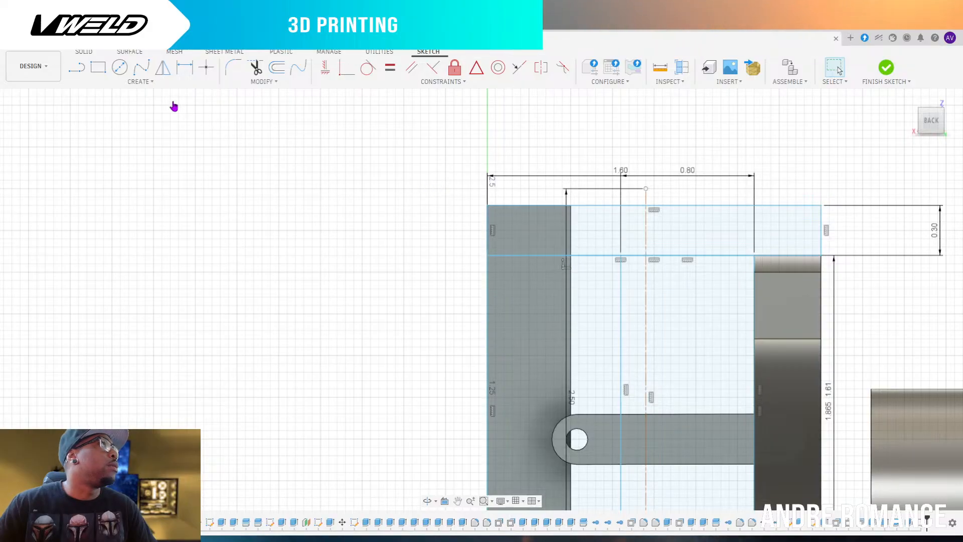
pyautogui.click(76, 67)
pyautogui.scroll(-2, 668, 200)
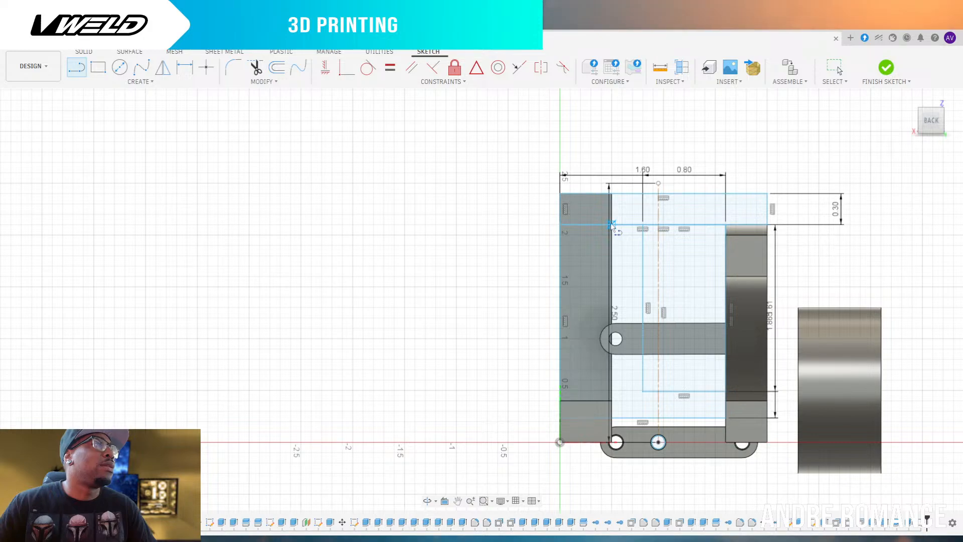
pyautogui.scroll(3, 612, 225)
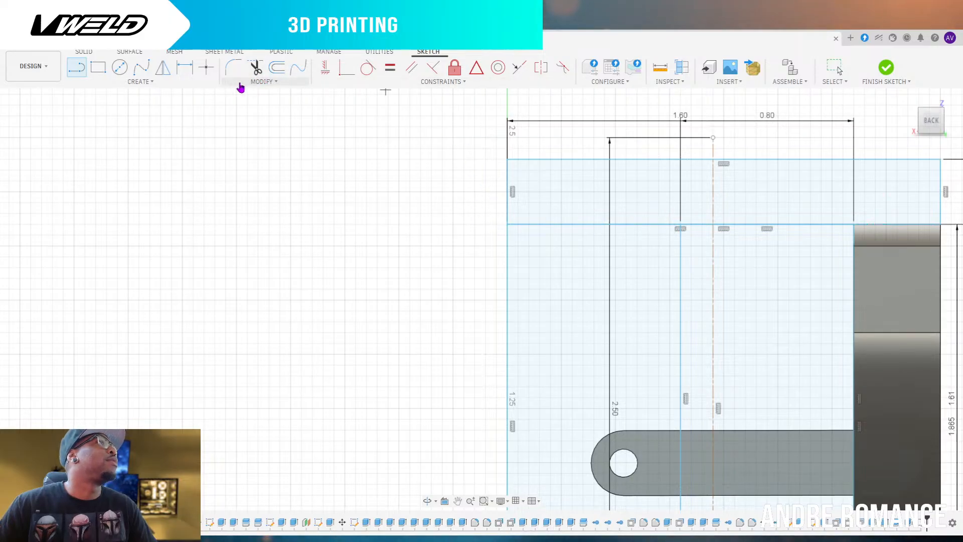
# Dimension the short horizontal line on the top strip's lower edge to a length of 0.30
pyautogui.click(185, 68)
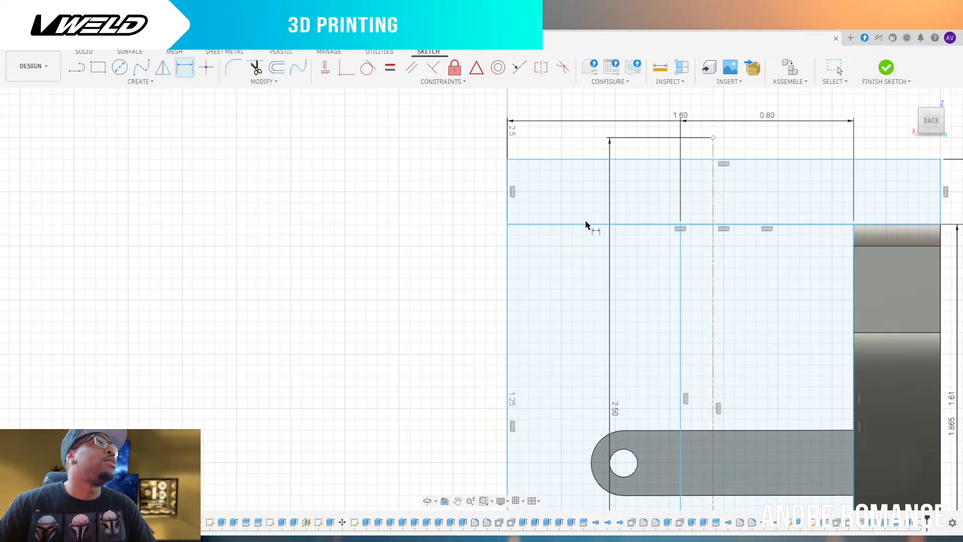
pyautogui.click(633, 226)
pyautogui.click(635, 203)
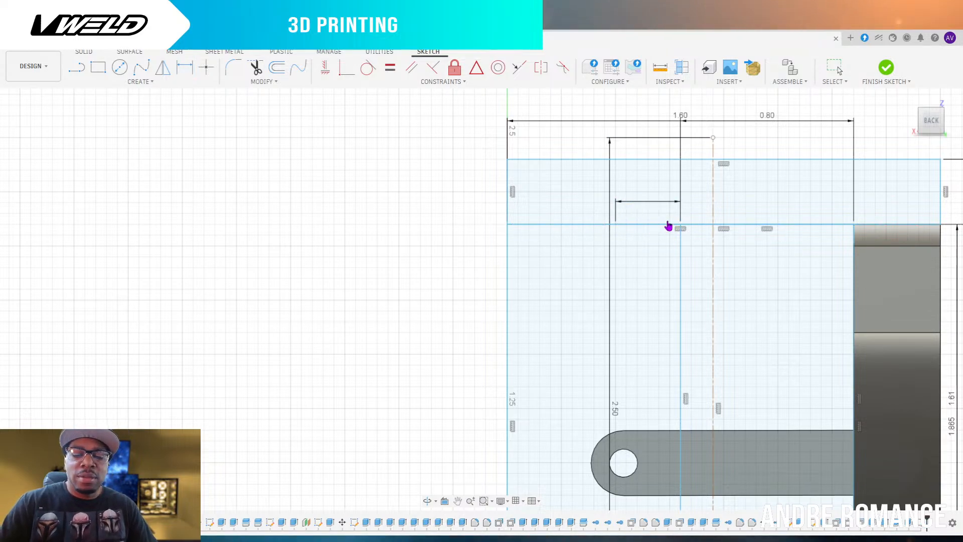
pyautogui.press('Return')
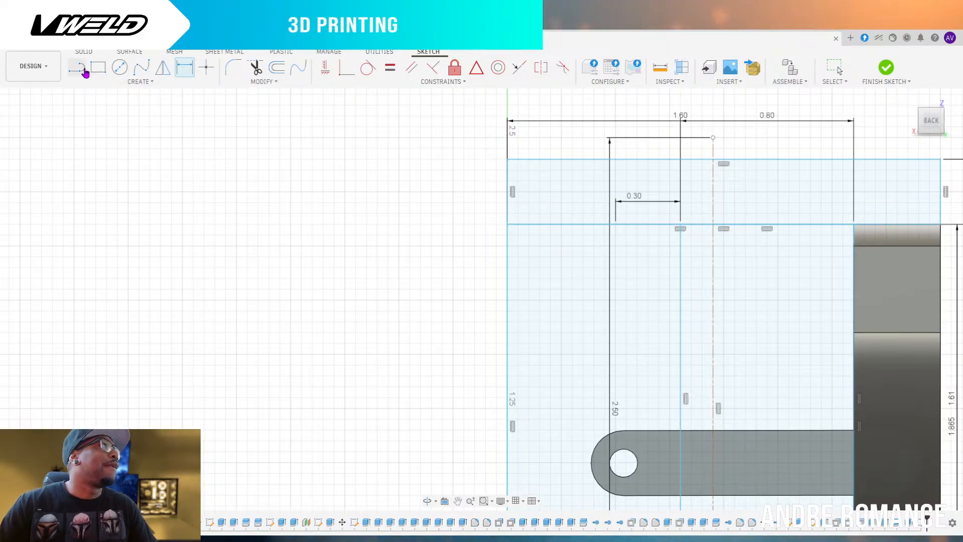
# Draw a vertical line from the upper bar's lower edge, at the 0.30 offset, down to the sketch's bottom edge
pyautogui.click(83, 71)
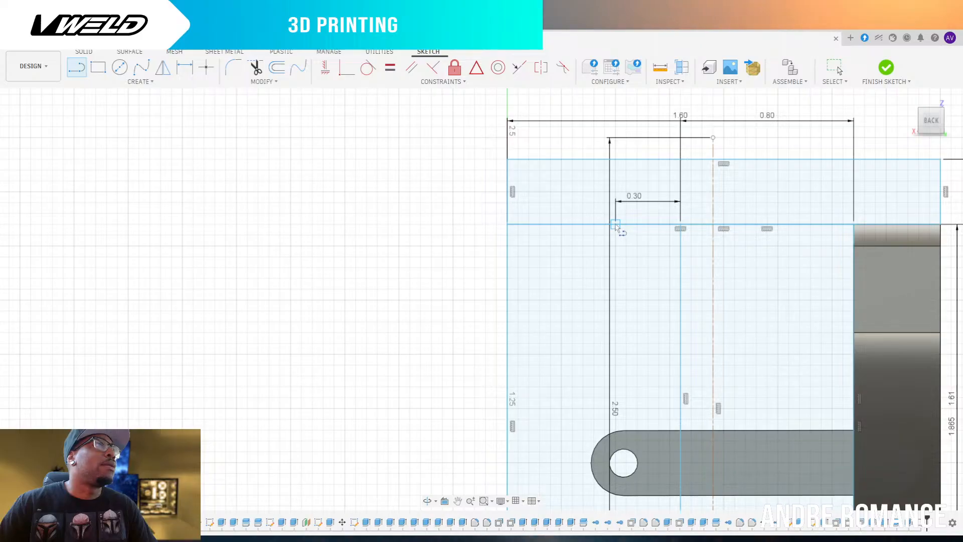
pyautogui.scroll(-4, 638, 181)
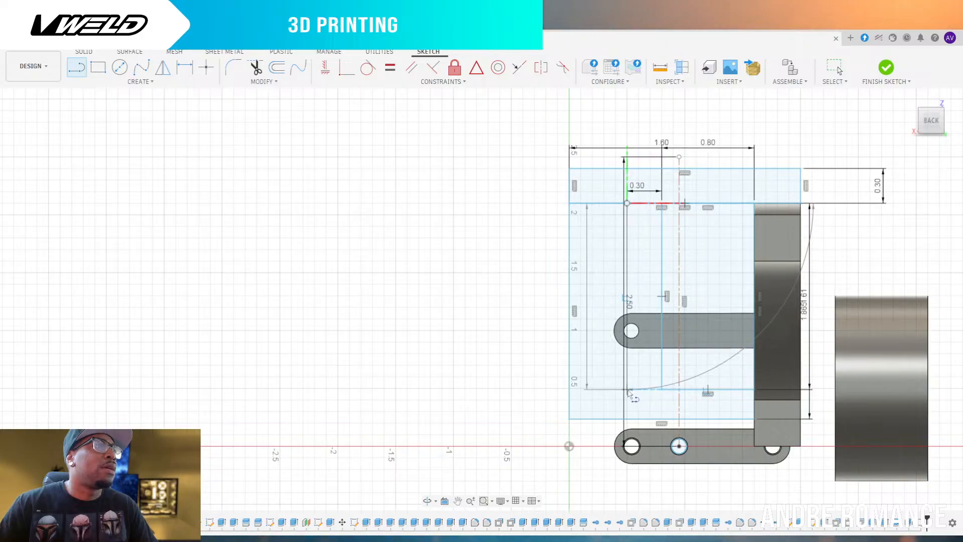
pyautogui.click(627, 389)
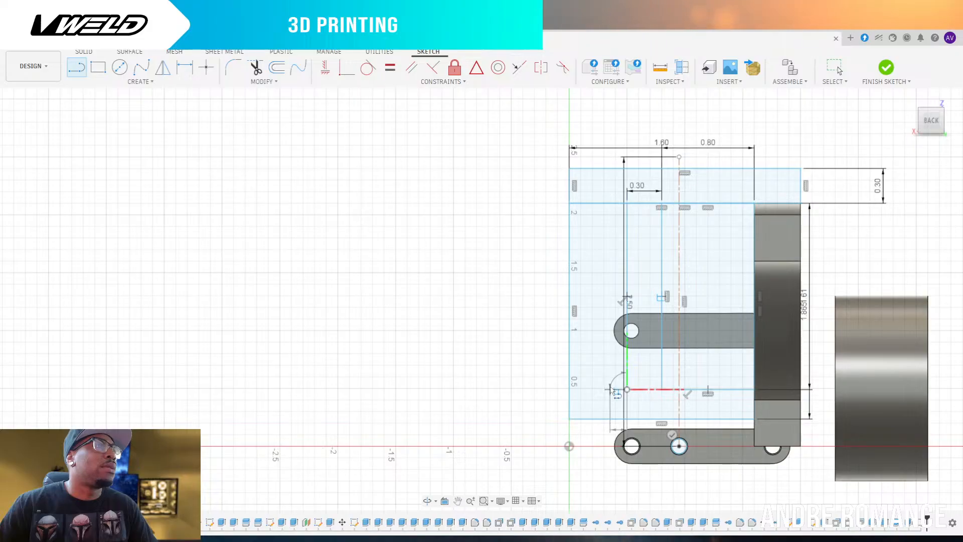
pyautogui.click(628, 417)
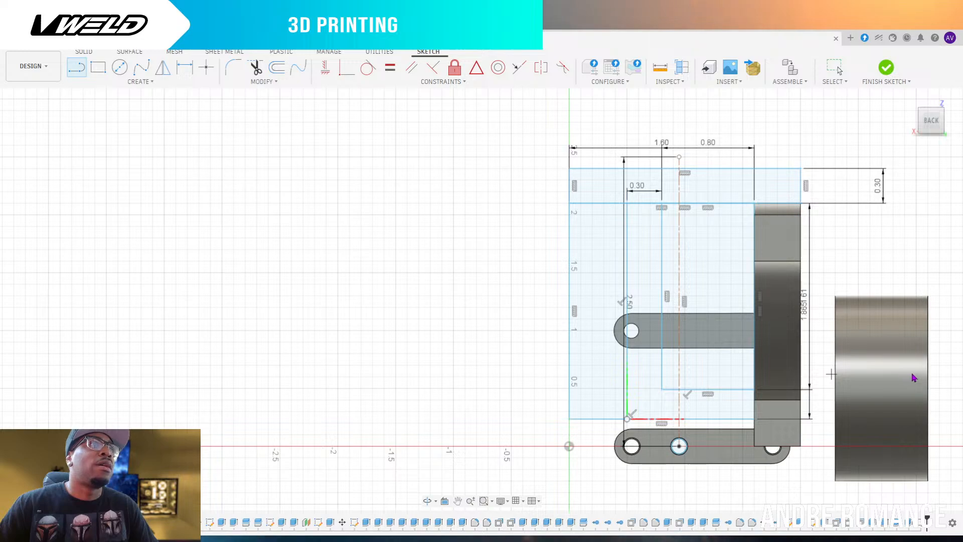
pyautogui.scroll(4, 667, 252)
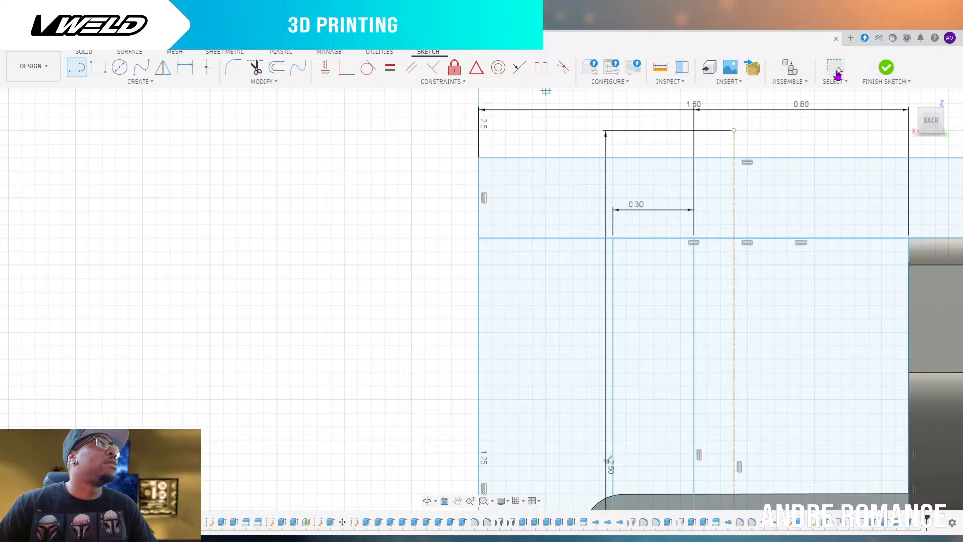
pyautogui.press('Escape')
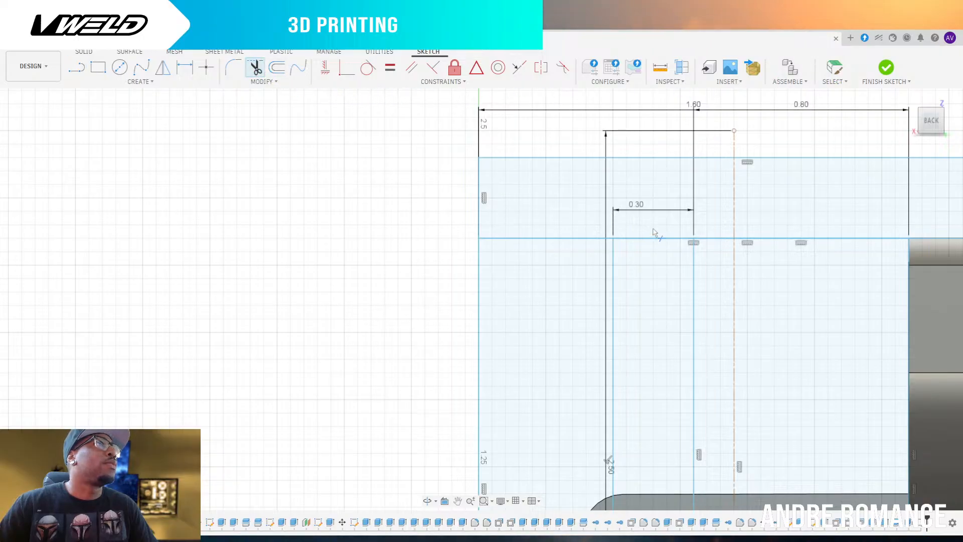
# Trim the horizontal segment between the two vertical lines so the upper bar joins the 0.30-wide upright
pyautogui.click(654, 240)
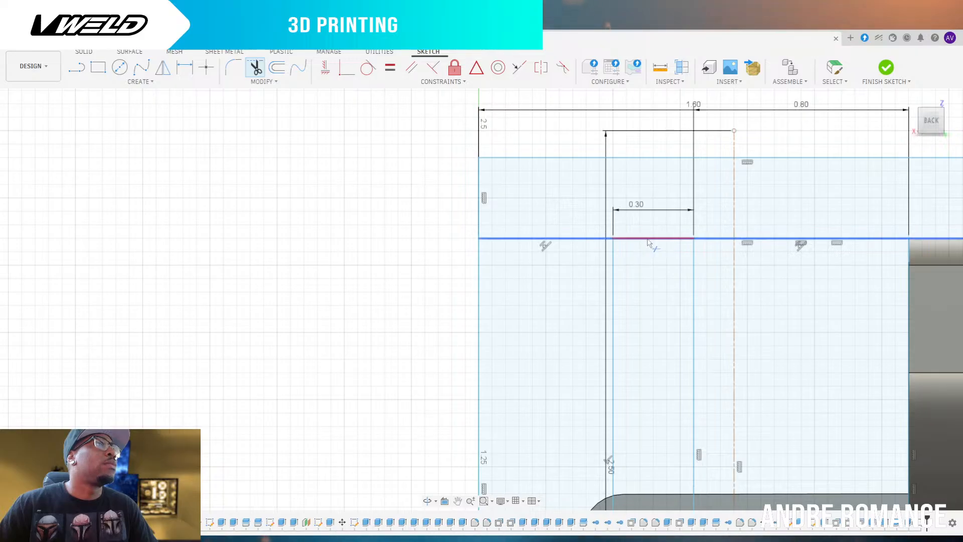
pyautogui.click(652, 240)
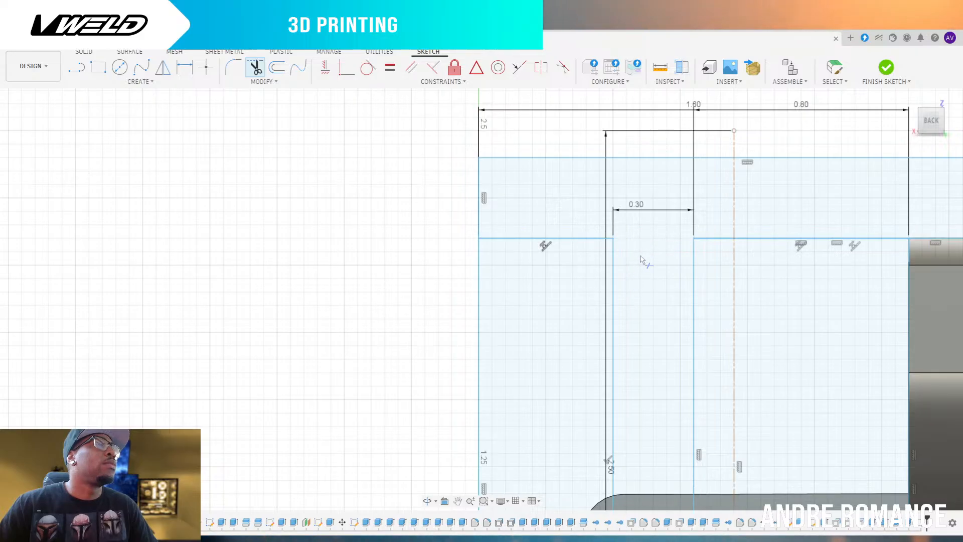
pyautogui.scroll(-4, 682, 248)
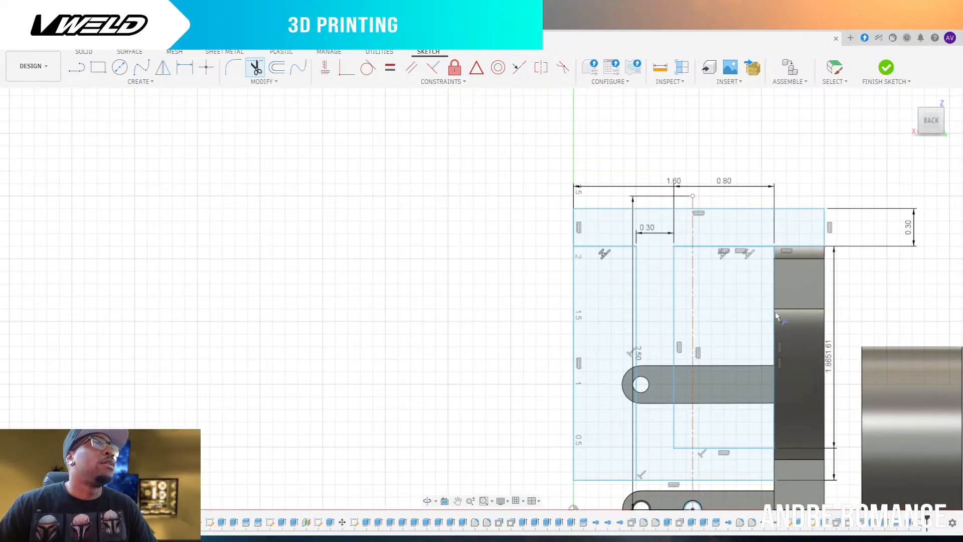
# Extrude the upper bar, upright and lower foot regions of the sketch by 0.5 as one bracket shape
pyautogui.moveTo(930, 369)
pyautogui.keyDown('shift'); pyautogui.mouseDown(button='middle')
pyautogui.moveTo(811, 401)
pyautogui.moveTo(816, 371)
pyautogui.mouseUp(button='middle'); pyautogui.keyUp('shift')
pyautogui.press('e')
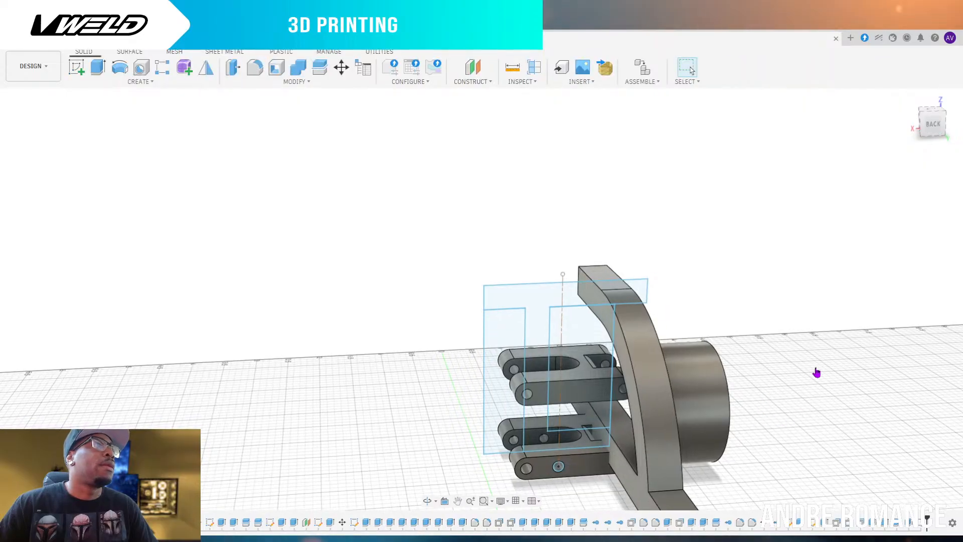
pyautogui.scroll(-2, 803, 375)
pyautogui.scroll(5, 601, 465)
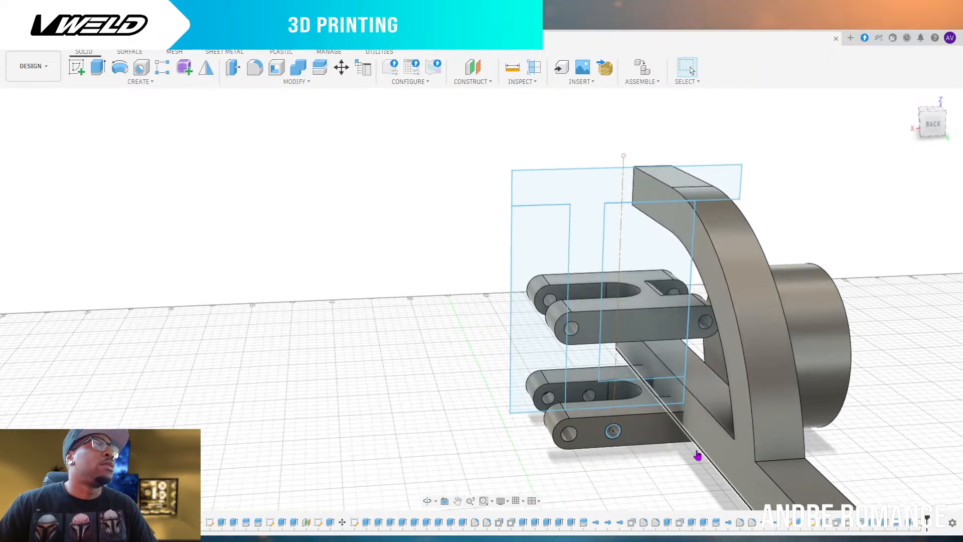
pyautogui.click(655, 189)
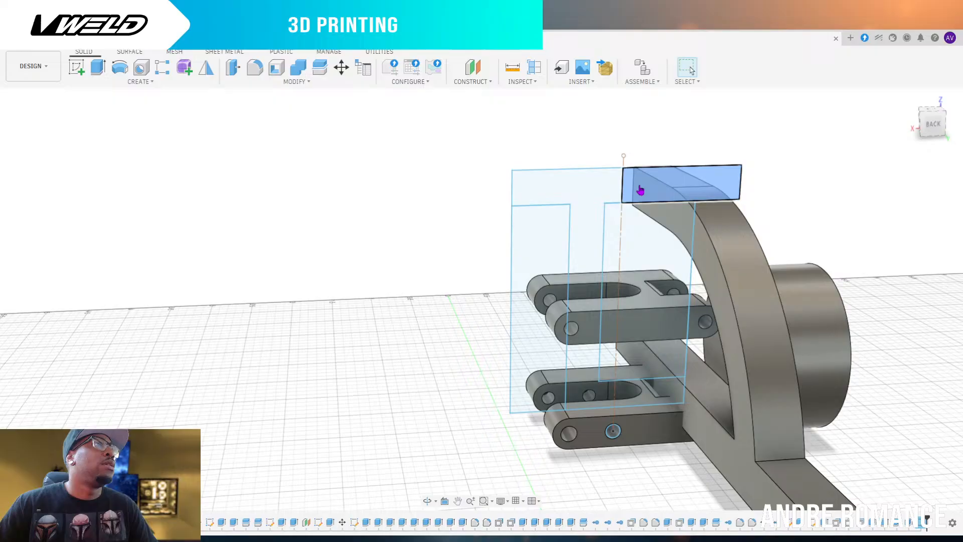
pyautogui.click(604, 194)
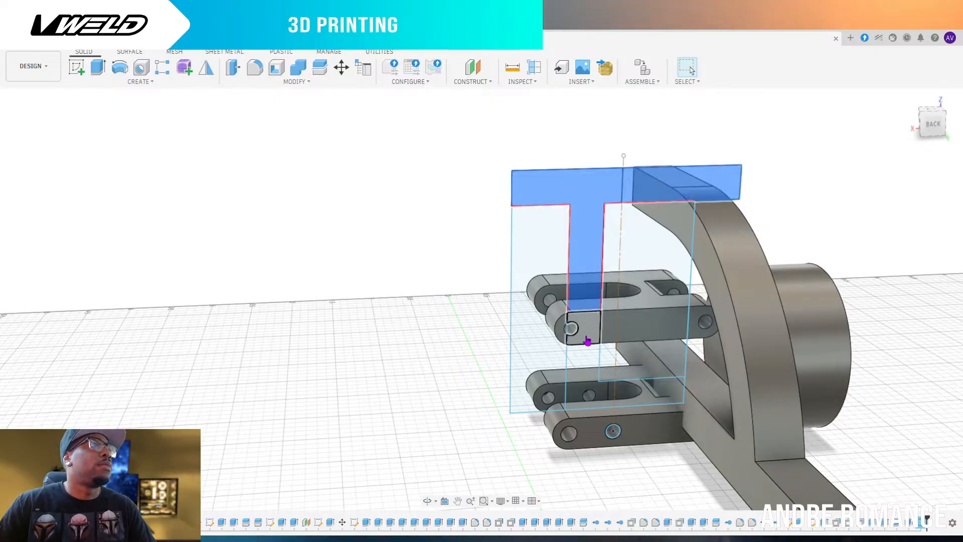
pyautogui.click(585, 374)
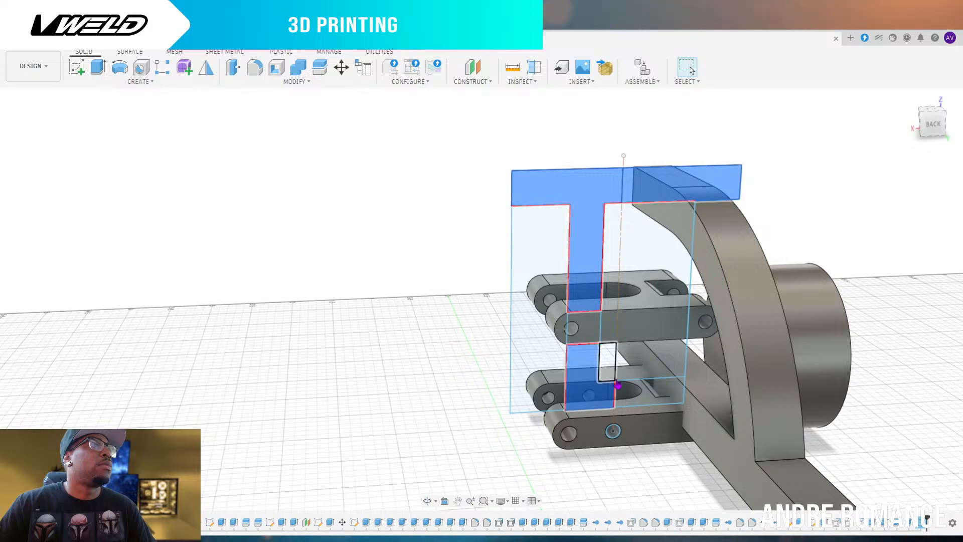
pyautogui.click(651, 397)
pyautogui.click(576, 336)
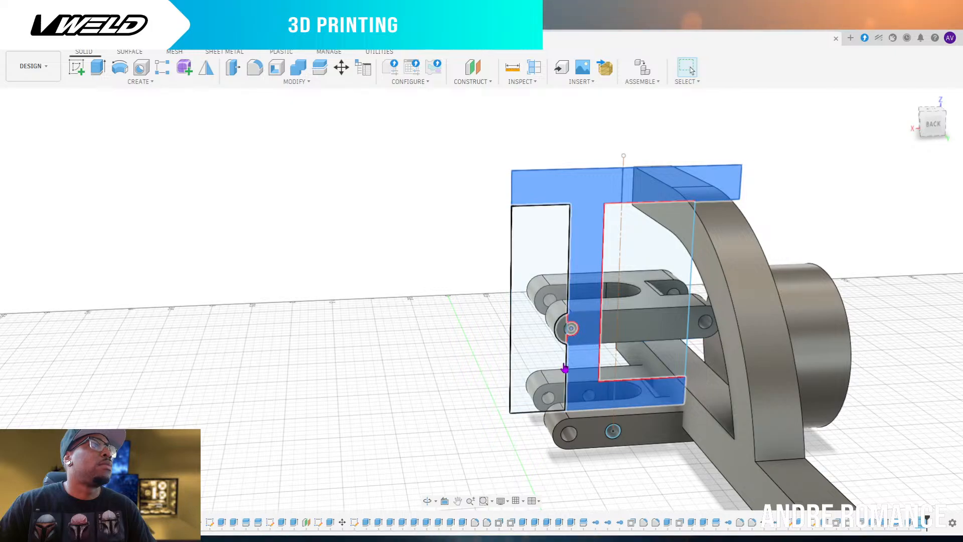
pyautogui.scroll(5, 576, 337)
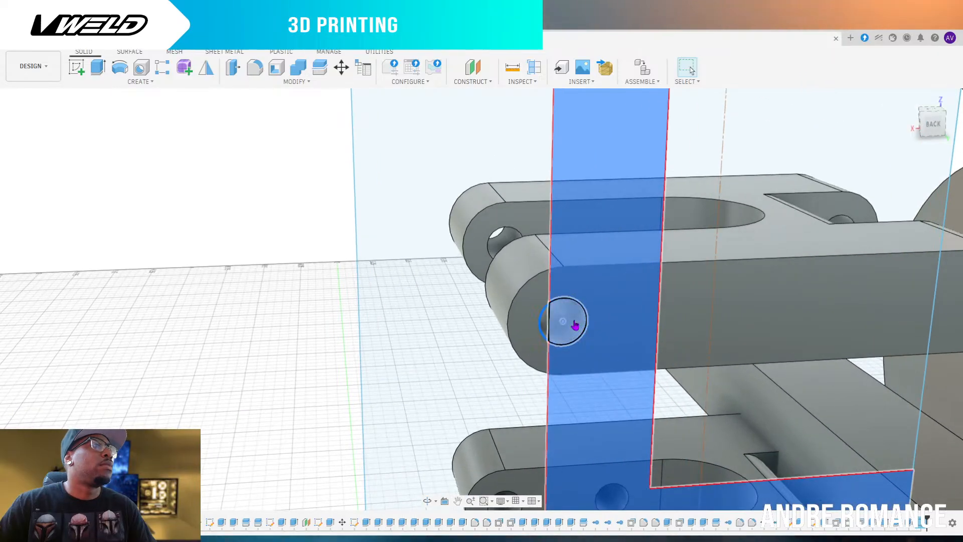
pyautogui.scroll(-3, 581, 401)
pyautogui.scroll(-3, 581, 402)
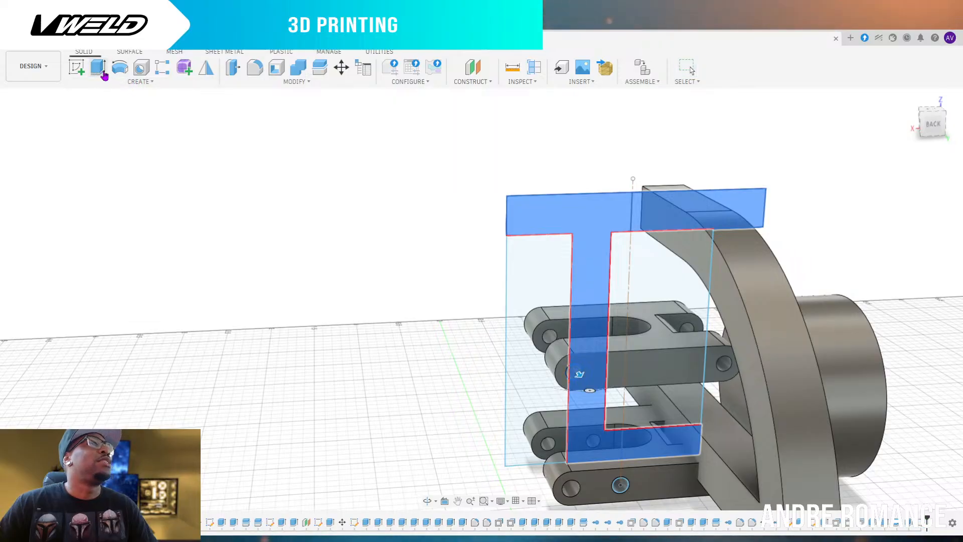
pyautogui.click(97, 69)
pyautogui.click(616, 231)
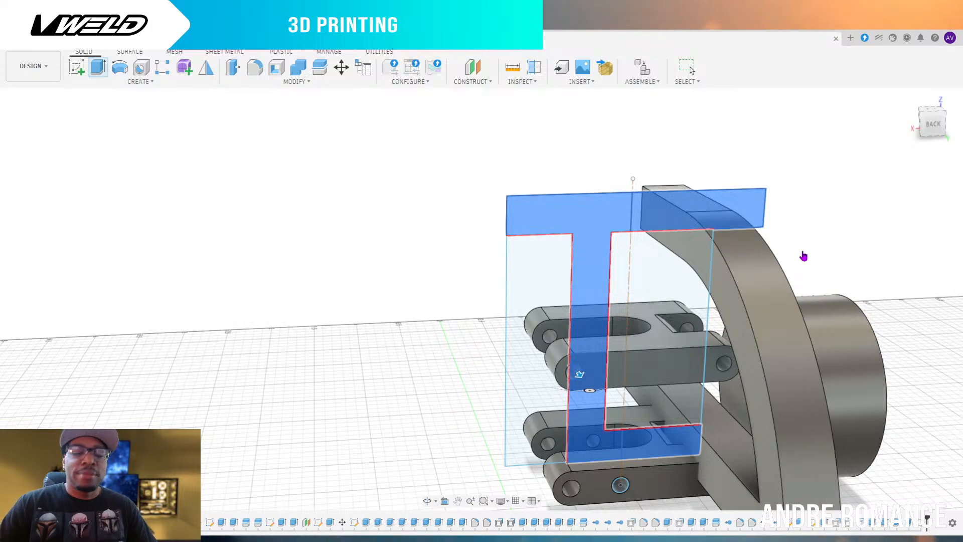
pyautogui.write('.5')
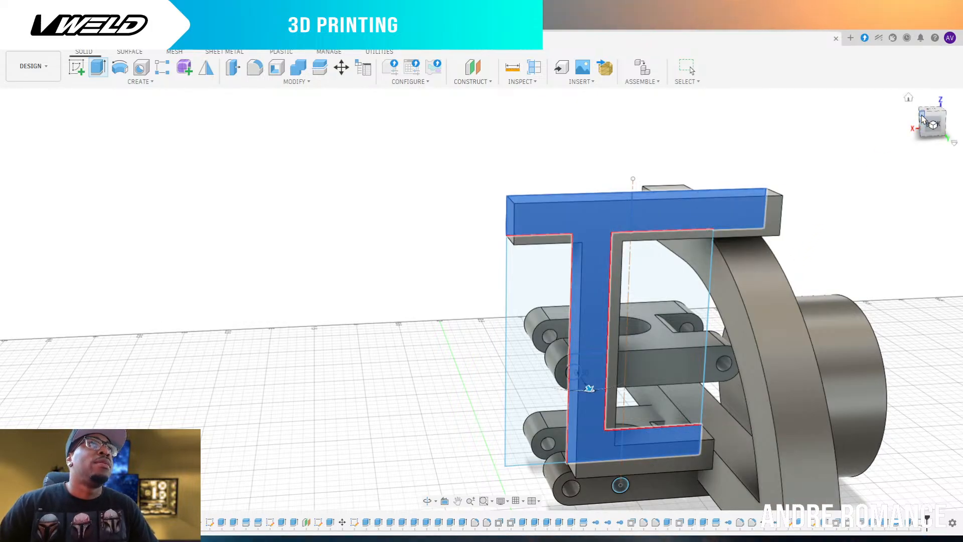
pyautogui.moveTo(923, 120)
pyautogui.mouseDown()
pyautogui.moveTo(954, 132)
pyautogui.moveTo(945, 129)
pyautogui.mouseUp()
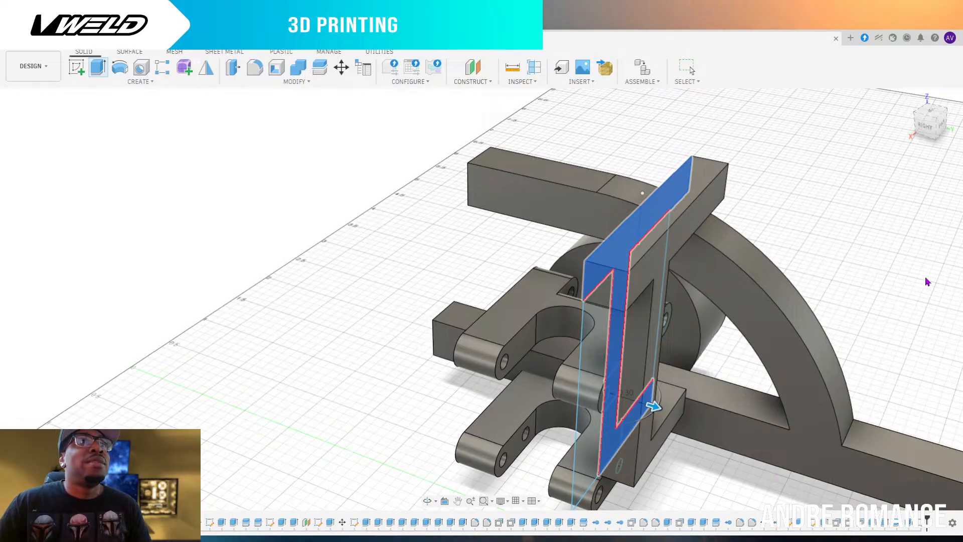
pyautogui.press('Return')
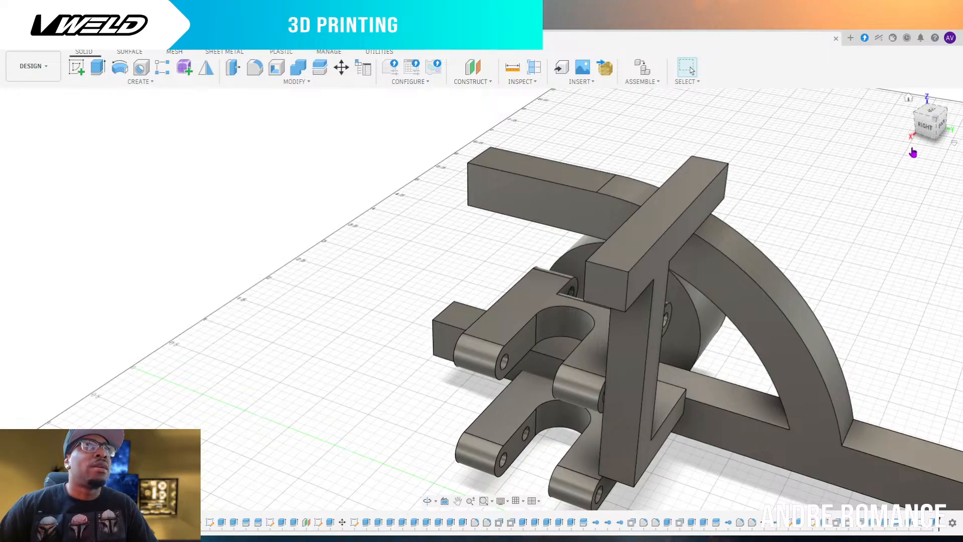
# Start a new sketch on the back face of the extruded bracket
pyautogui.moveTo(930, 118); pyautogui.dragTo(946, 119)
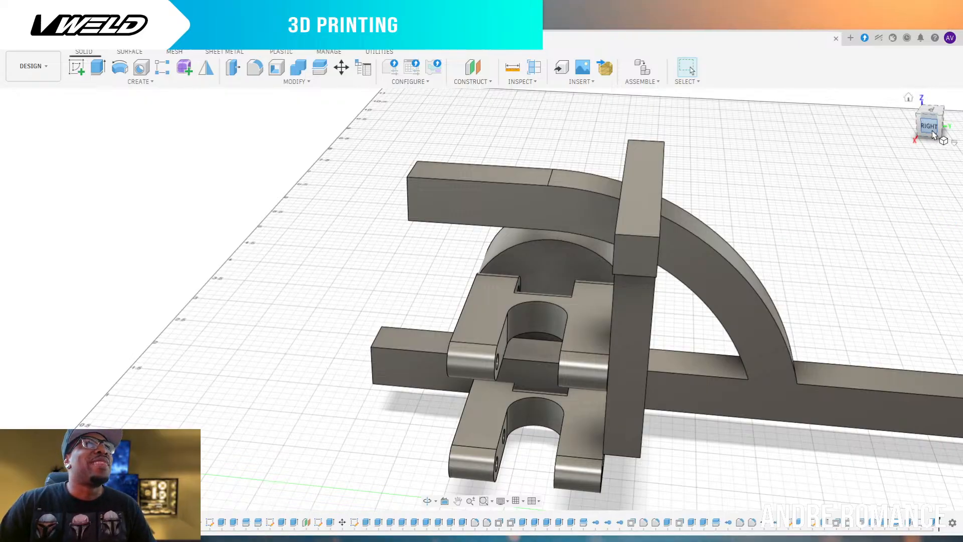
pyautogui.moveTo(933, 135); pyautogui.dragTo(863, 124)
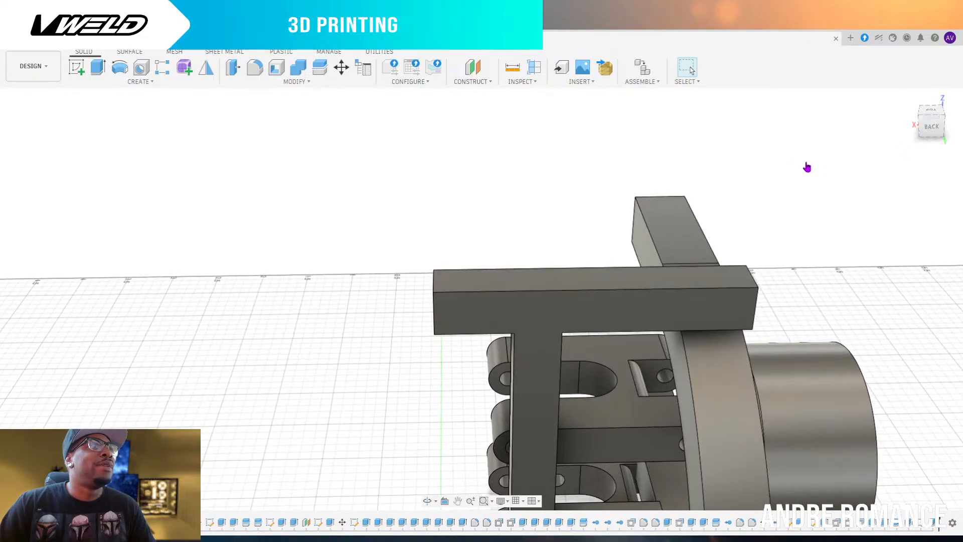
pyautogui.click(932, 128)
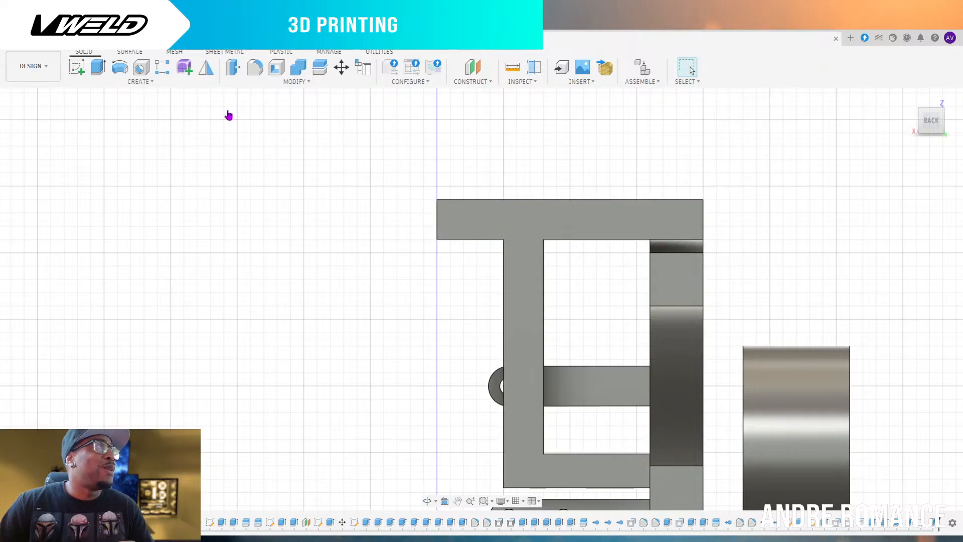
pyautogui.click(76, 67)
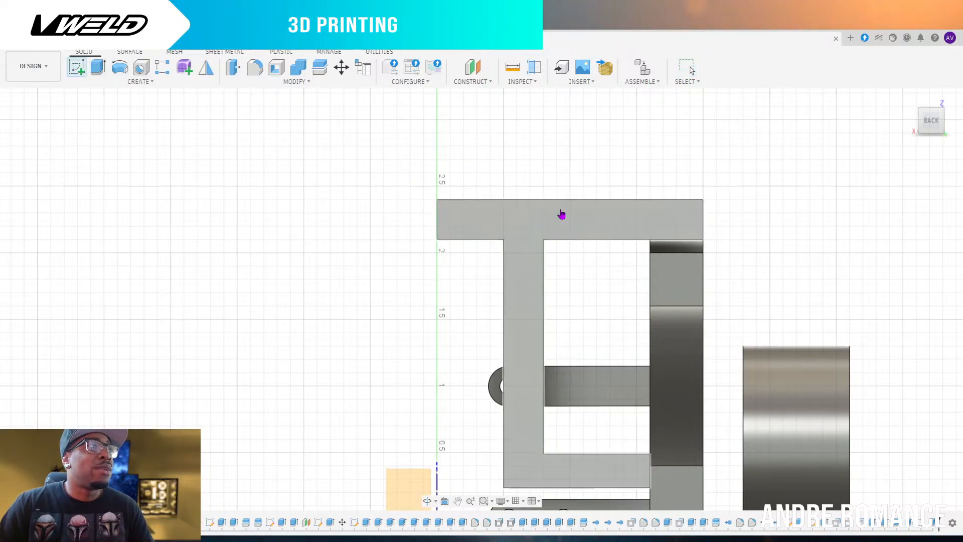
pyautogui.click(604, 226)
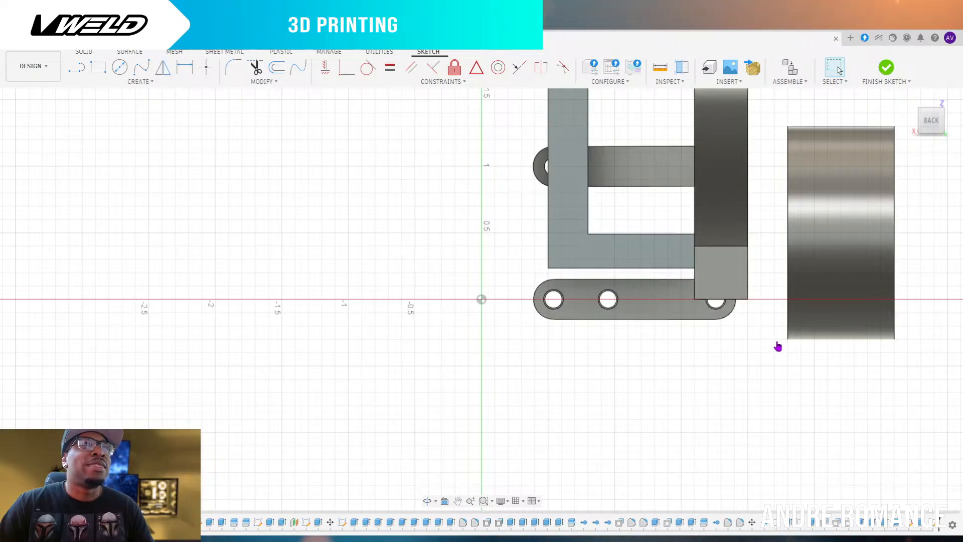
# Draw a horizontal line along the lower foot's upper edge, from the upright's inner corner to the curved arm
pyautogui.scroll(-3, 783, 356)
pyautogui.scroll(3, 781, 183)
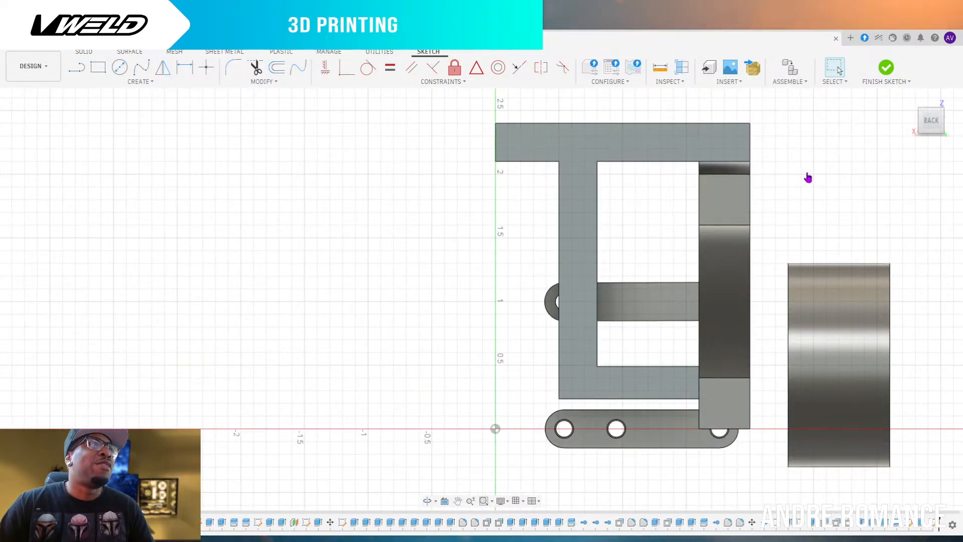
pyautogui.scroll(-1, 808, 193)
pyautogui.scroll(4, 662, 125)
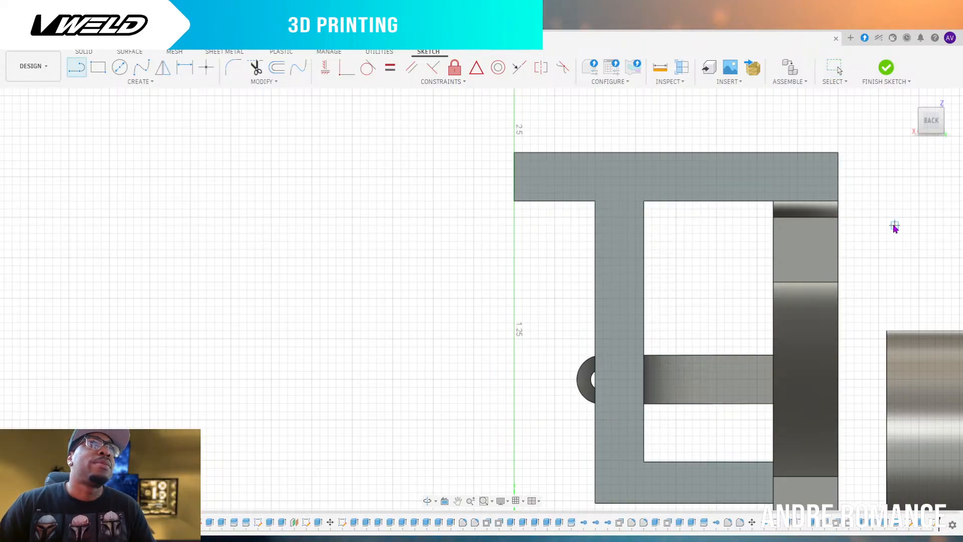
pyautogui.scroll(-2, 834, 129)
pyautogui.scroll(2, 803, 406)
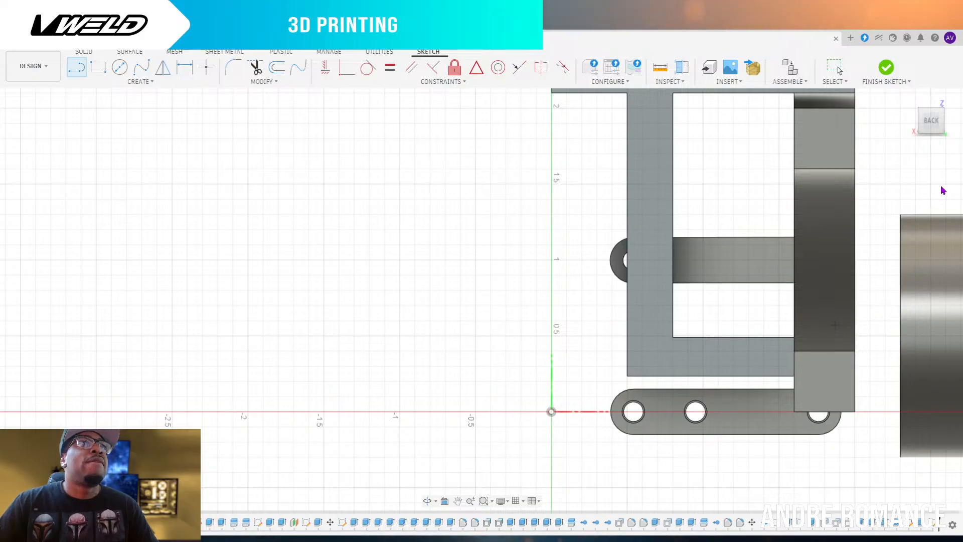
pyautogui.click(673, 337)
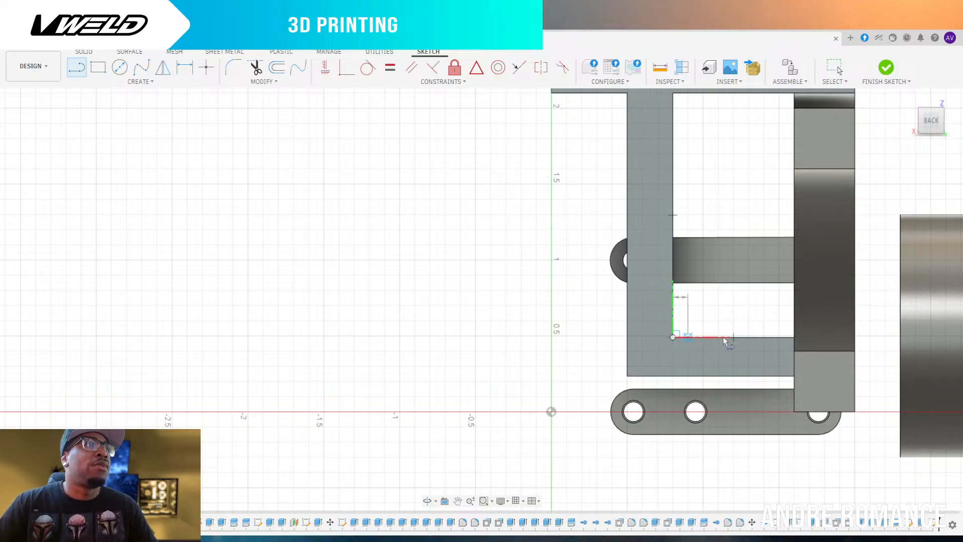
pyautogui.click(794, 337)
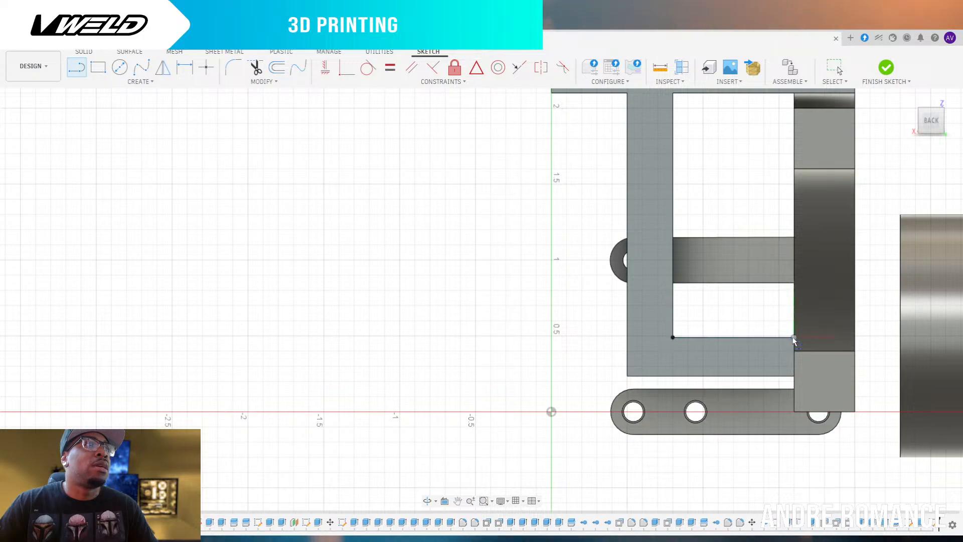
# Draw a vertical centre line through the horizontal line's midpoint, up to the bracket's top edge and down to its lower edge
pyautogui.click(734, 338)
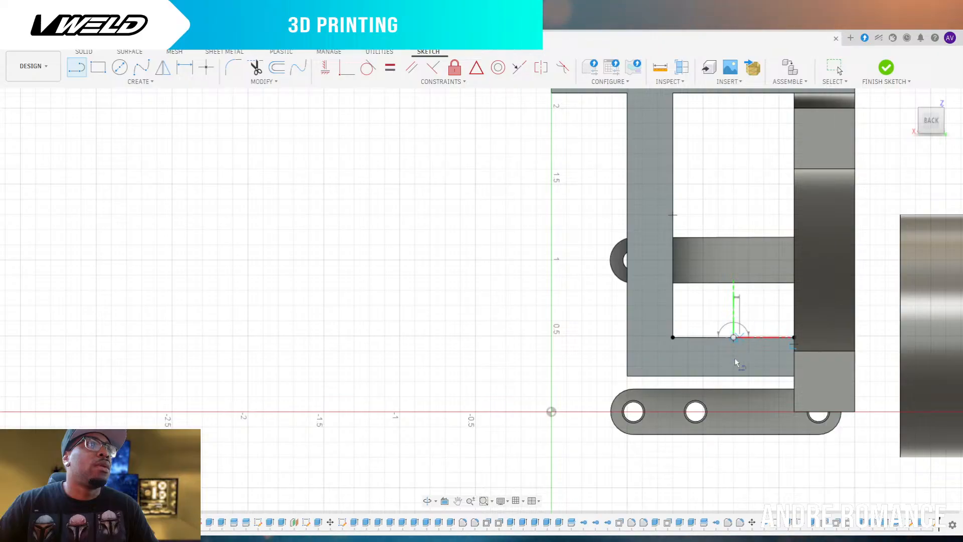
pyautogui.scroll(-3, 736, 362)
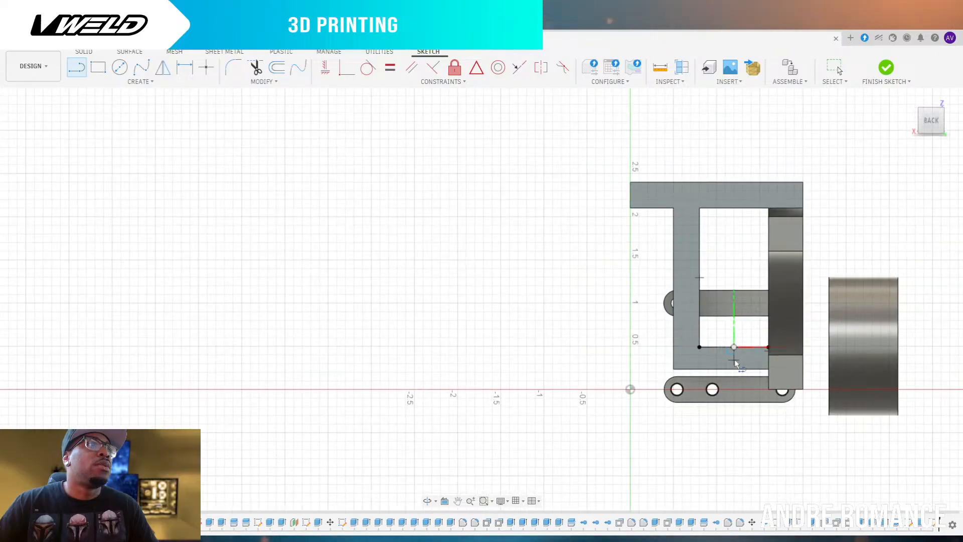
pyautogui.click(734, 182)
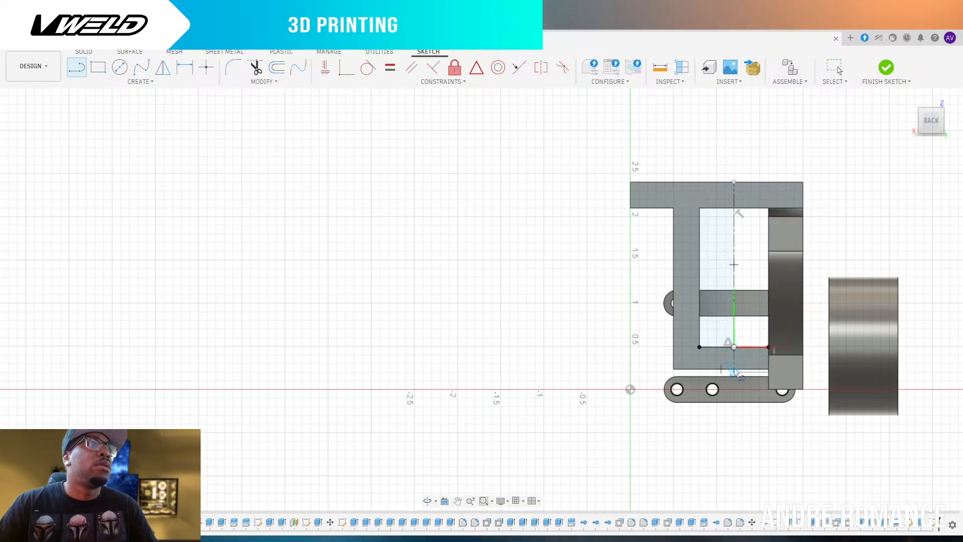
pyautogui.click(734, 371)
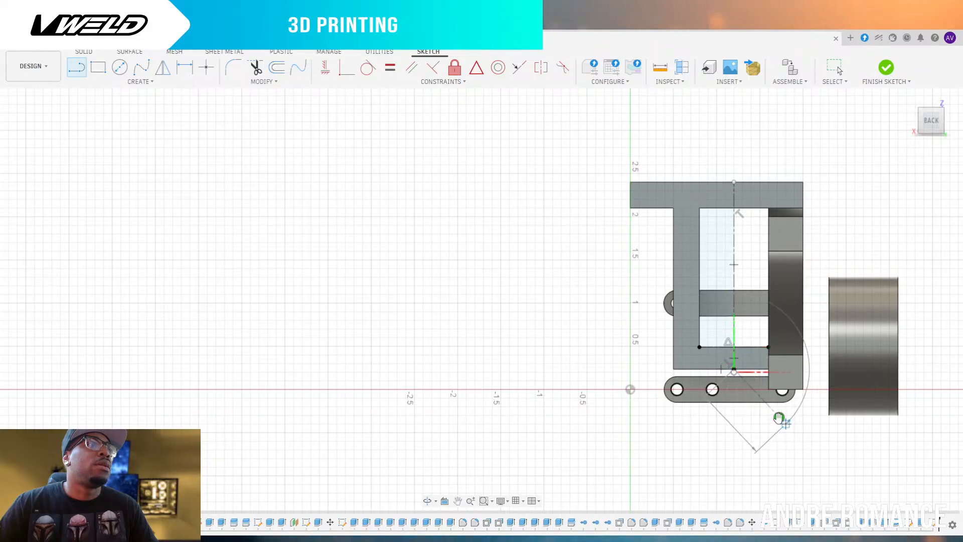
# Trim away the section of the vertical centre line between the upper bar and the lower foot
pyautogui.press('Escape')
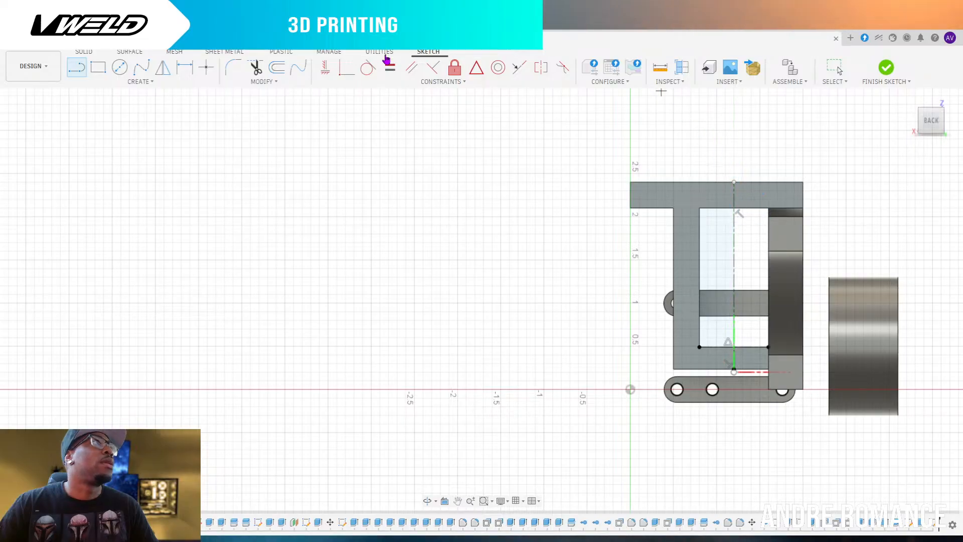
pyautogui.click(256, 67)
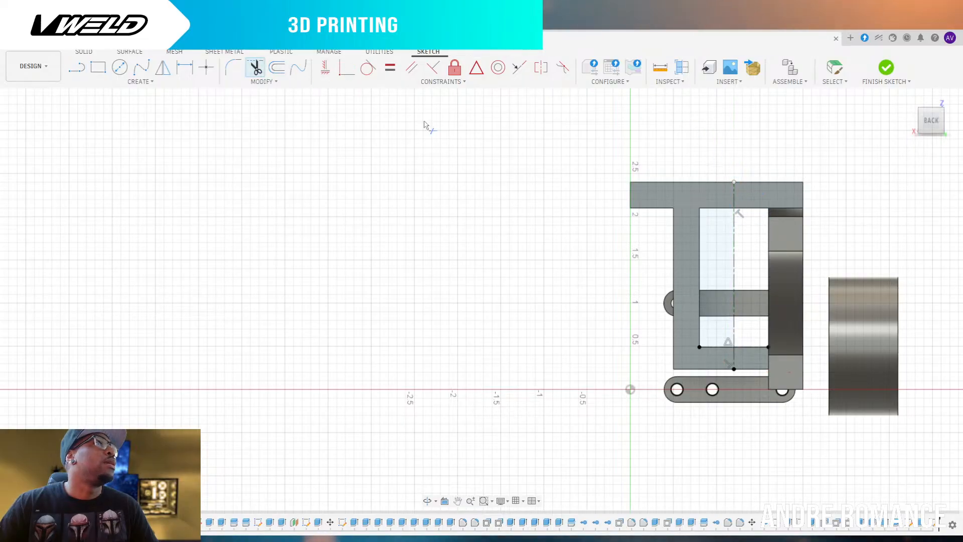
pyautogui.click(725, 247)
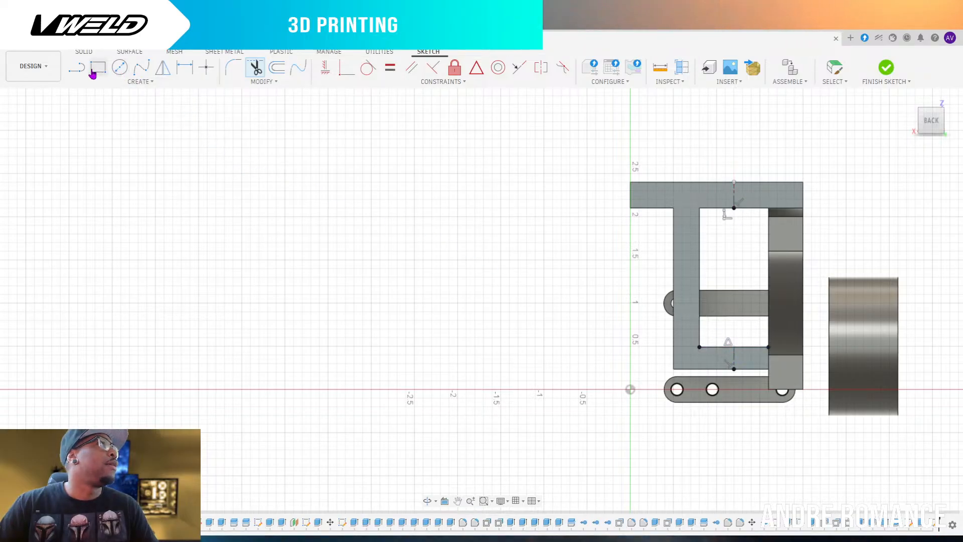
# Redraw the centre line from the bracket's top edge to the foot's lower edge, plus a horizontal line from its midpoint to the upright's inner edge
pyautogui.click(76, 67)
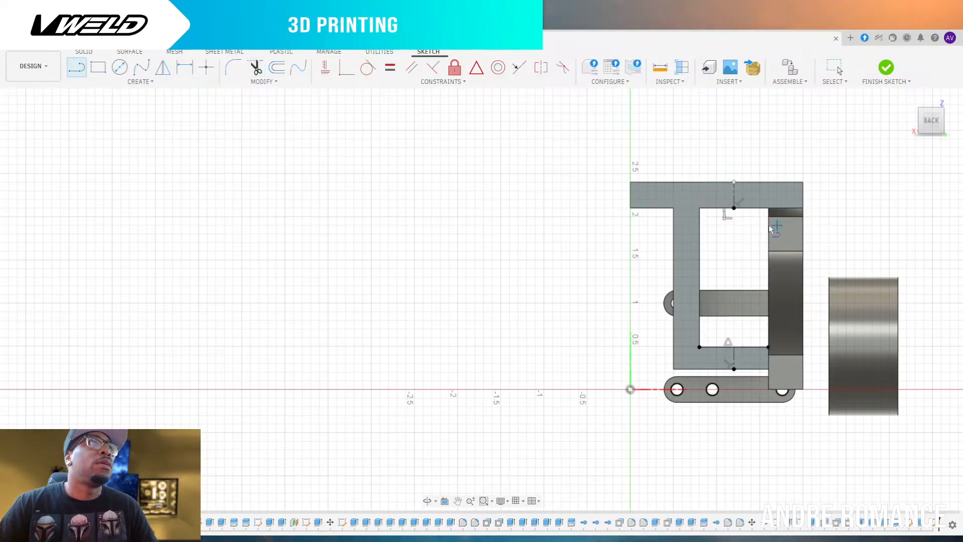
pyautogui.click(733, 182)
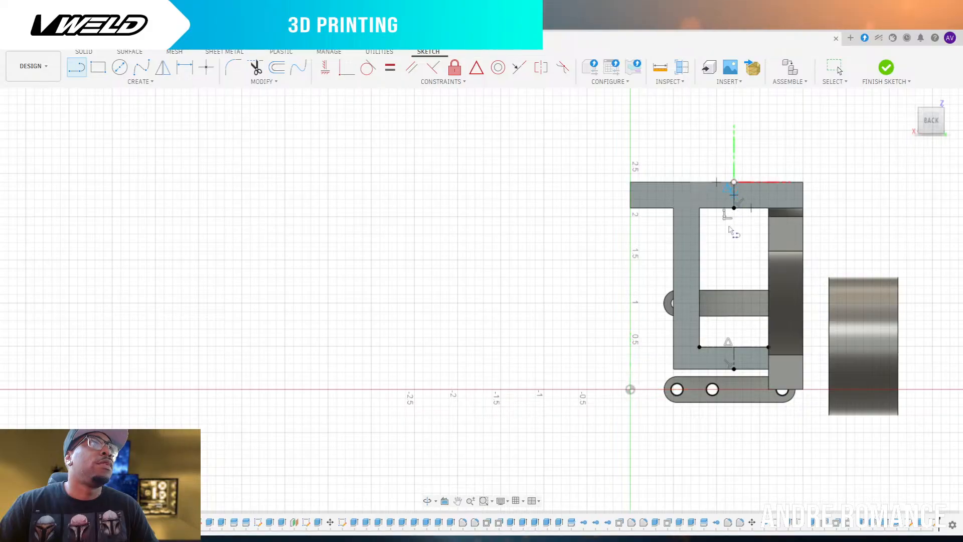
pyautogui.click(733, 370)
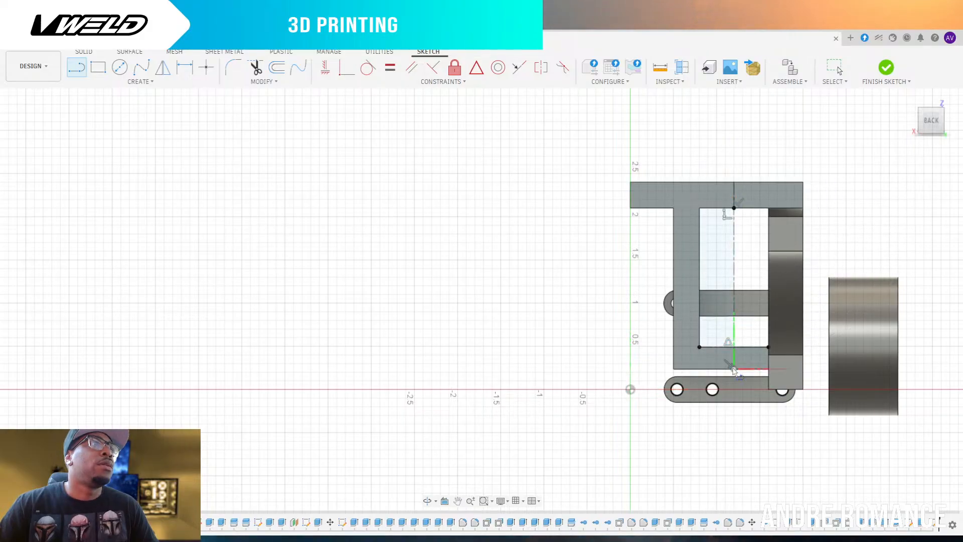
pyautogui.click(734, 276)
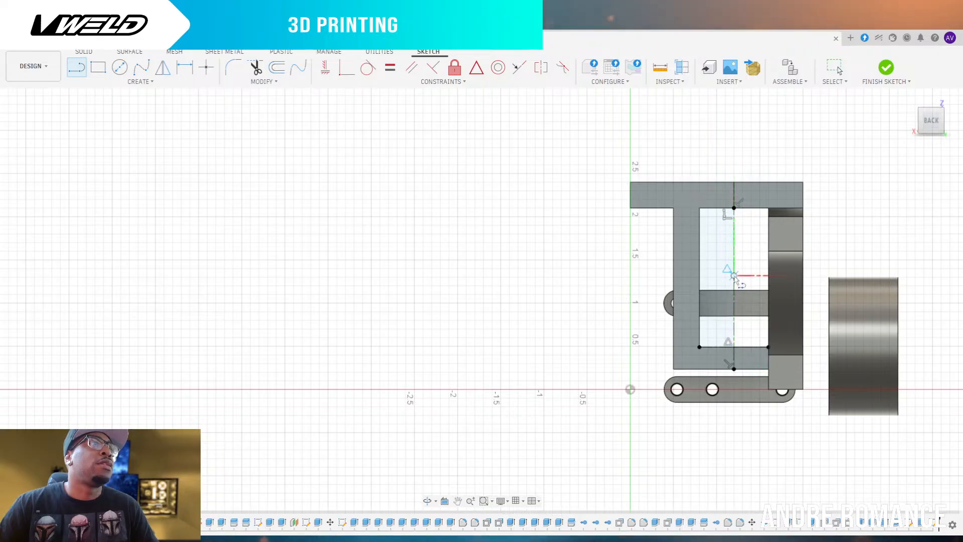
pyautogui.click(700, 276)
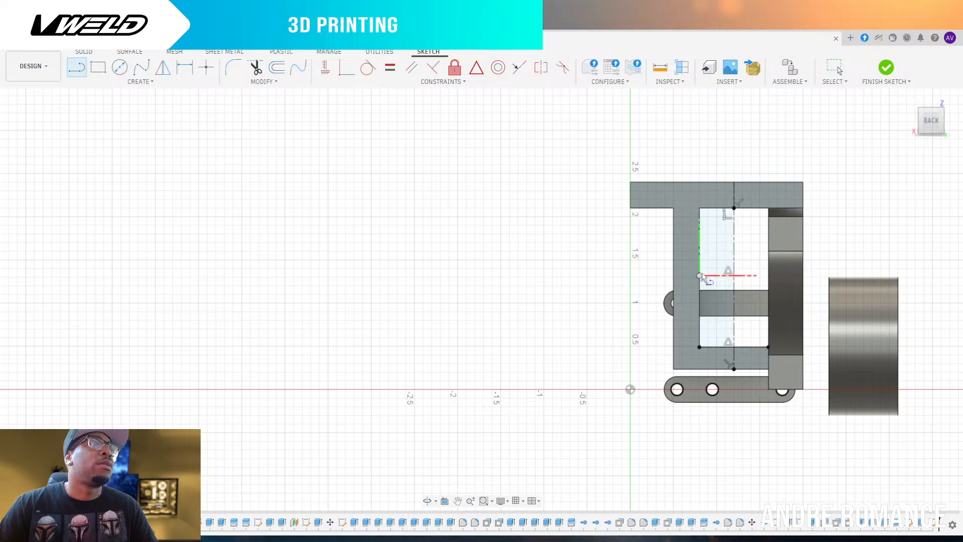
# Draw a 0.25 vertical line up along the centre line, starting from the upper bar's lower edge
pyautogui.scroll(-2, 825, 267)
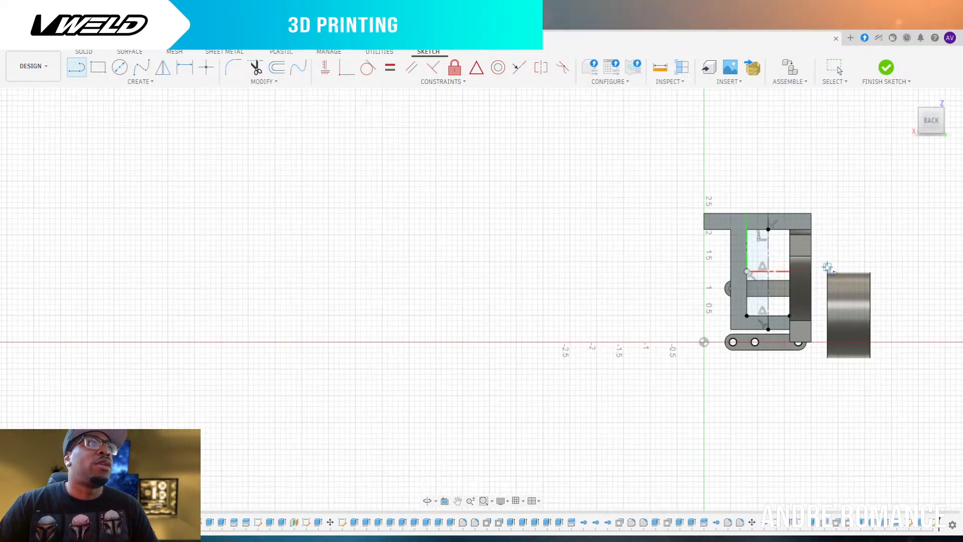
pyautogui.scroll(2, 828, 269)
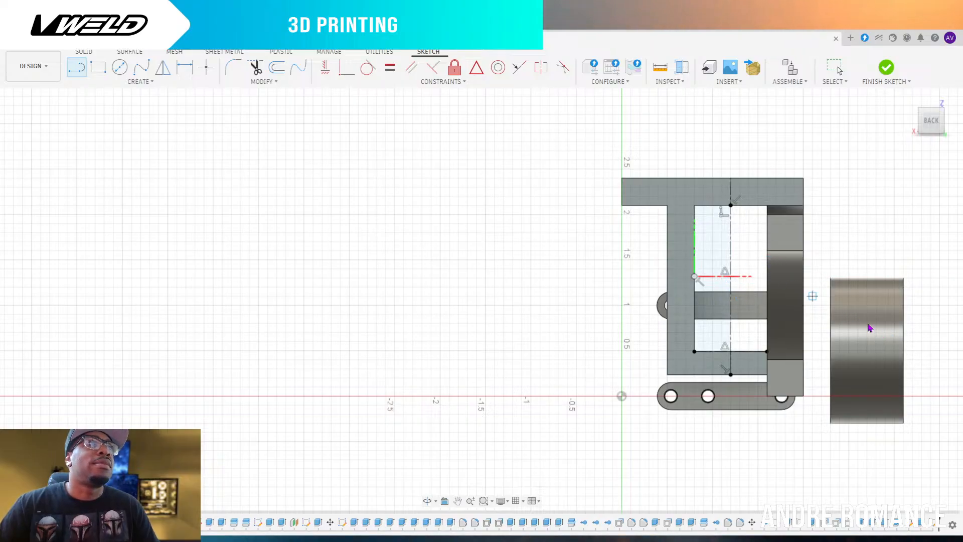
pyautogui.scroll(-1, 831, 172)
pyautogui.scroll(2, 718, 151)
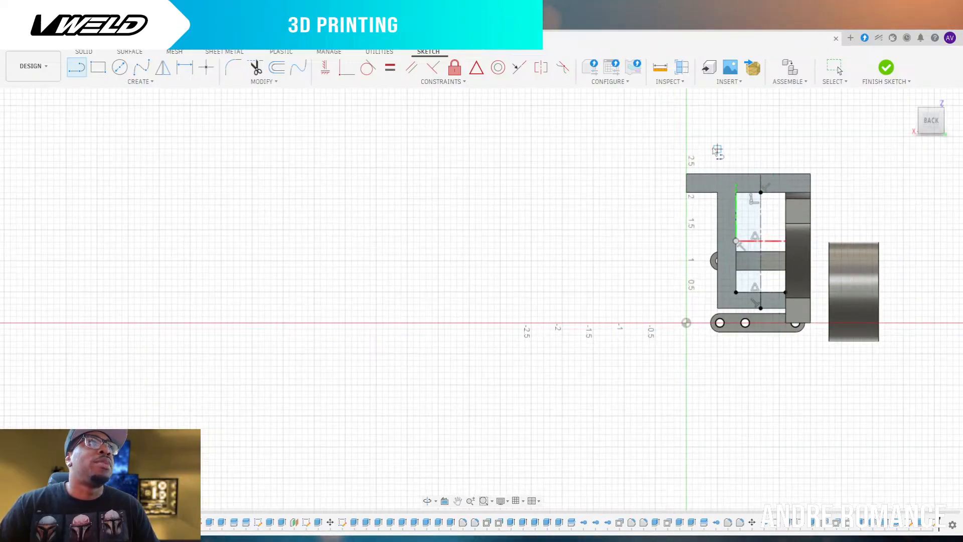
pyautogui.scroll(-4, 730, 166)
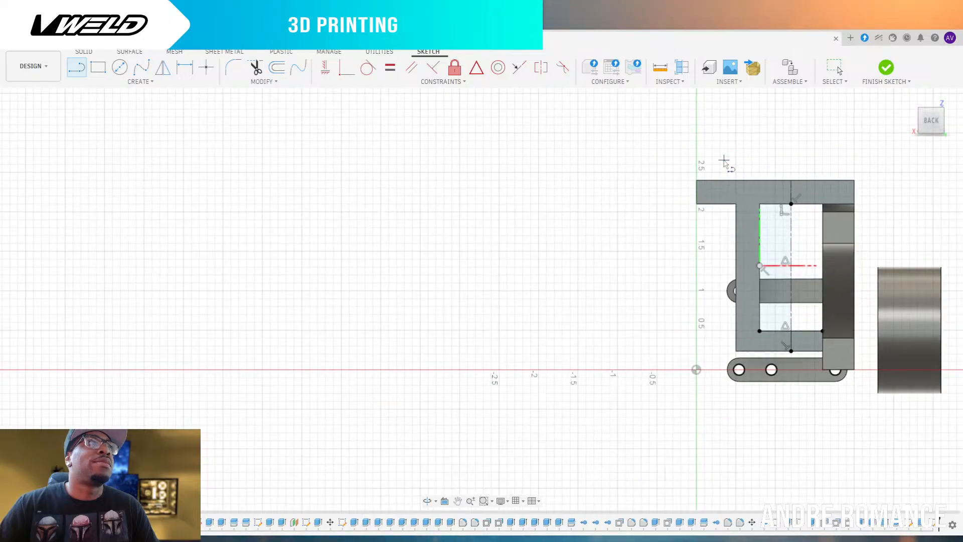
pyautogui.scroll(5, 810, 167)
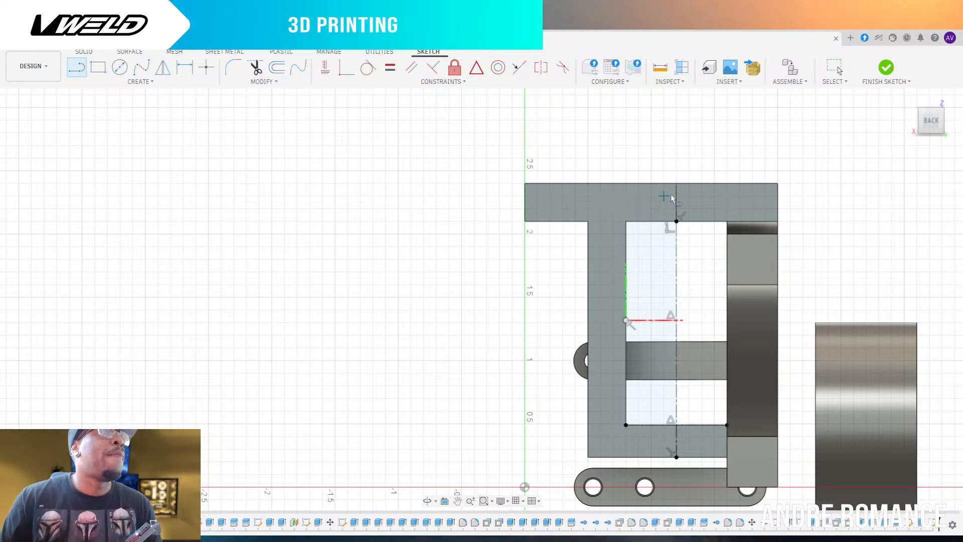
pyautogui.scroll(8, 676, 241)
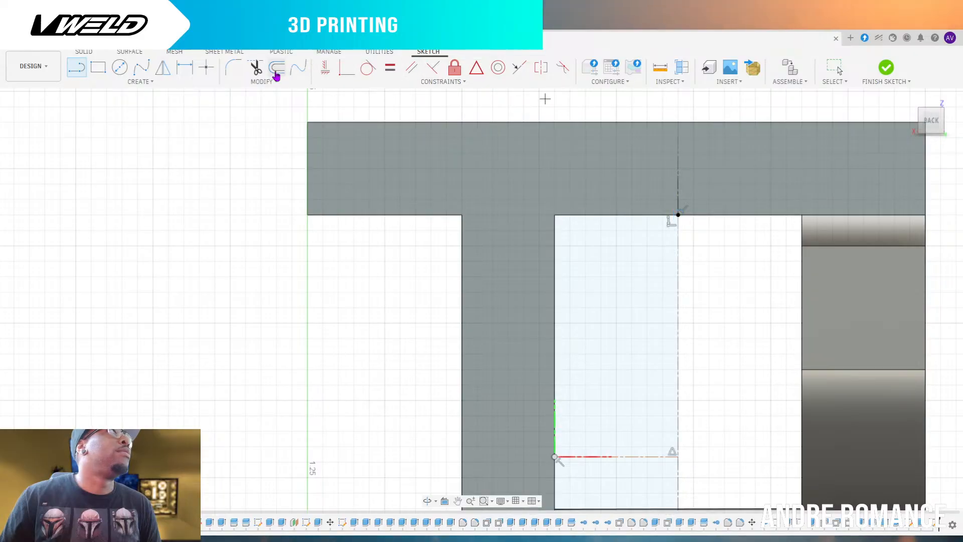
pyautogui.click(678, 215)
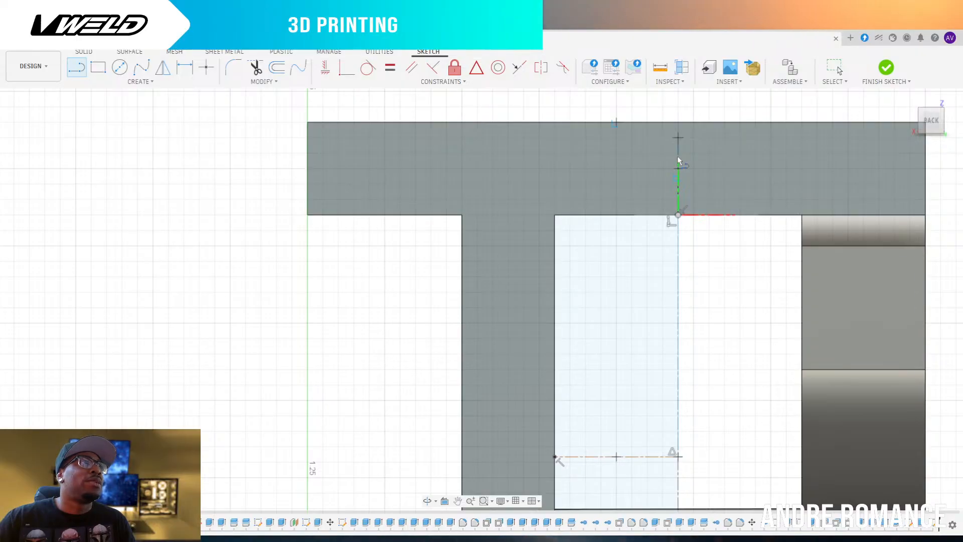
pyautogui.click(677, 159)
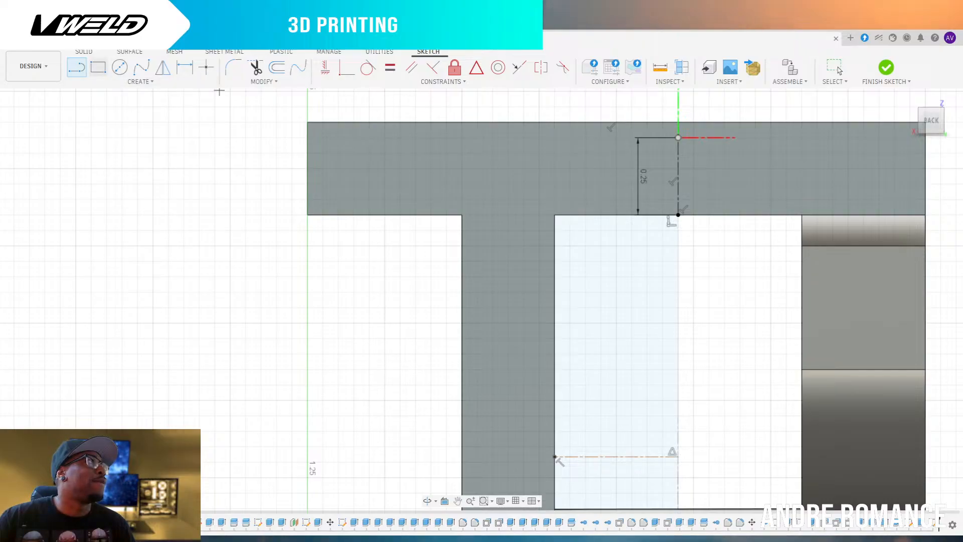
# Draw a 0.028 horizontal line from the centre line along the upper bar's lower edge and a vertical line beside the centre line
pyautogui.click(76, 67)
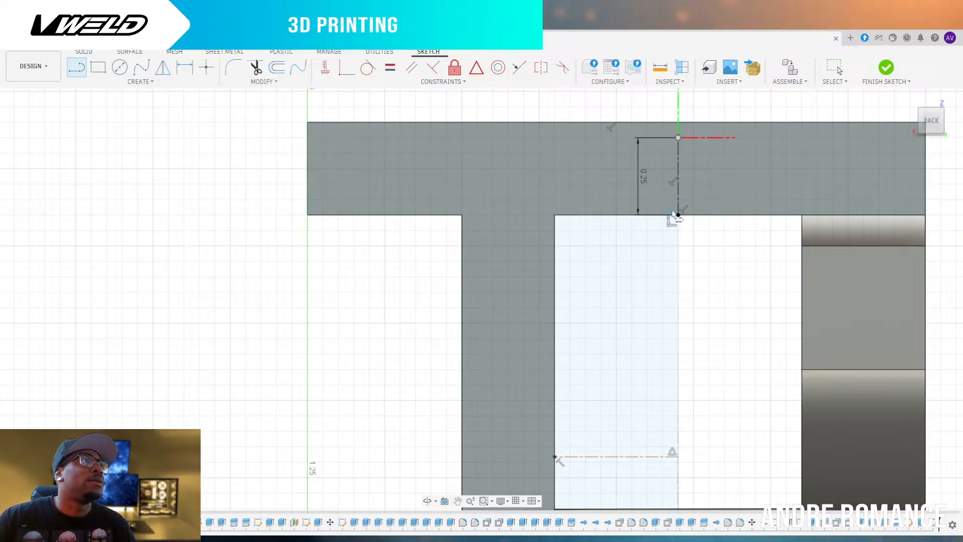
pyautogui.click(678, 215)
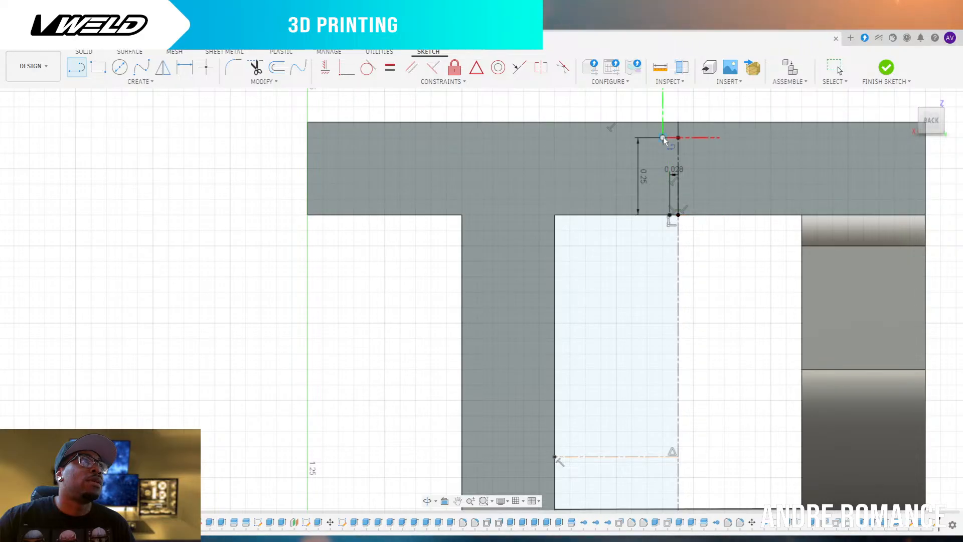
pyautogui.click(663, 138)
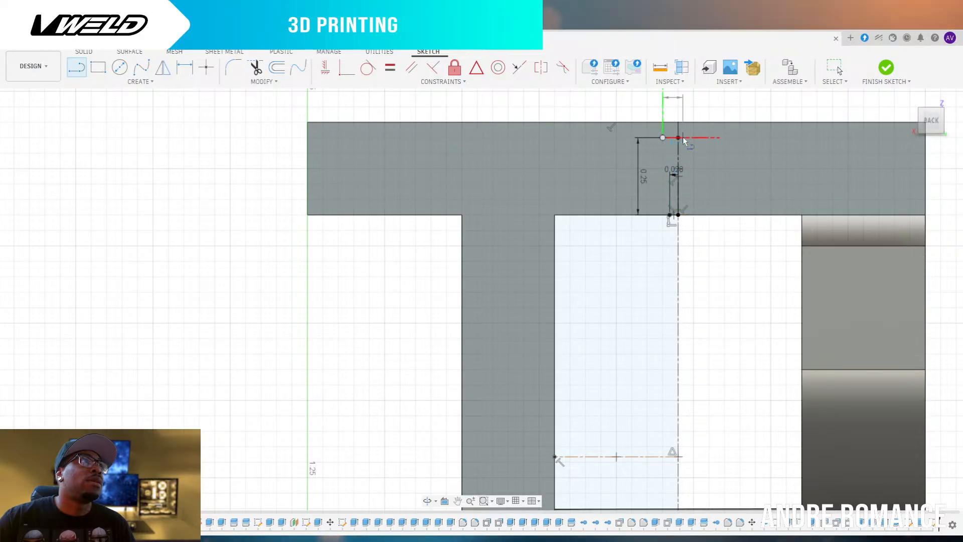
pyautogui.click(662, 214)
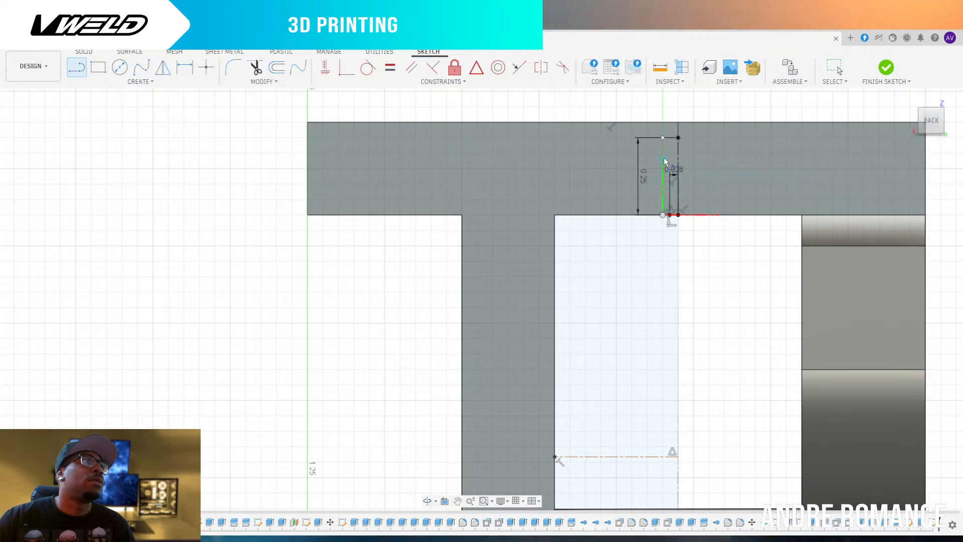
# Trim away the misplaced vertical line on the upright's side of the centre line
pyautogui.click(78, 69)
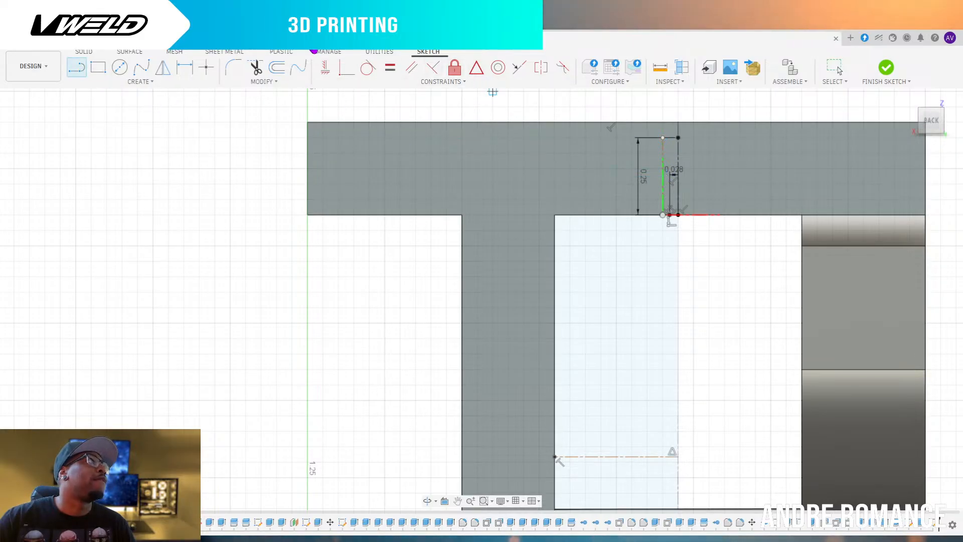
pyautogui.click(255, 68)
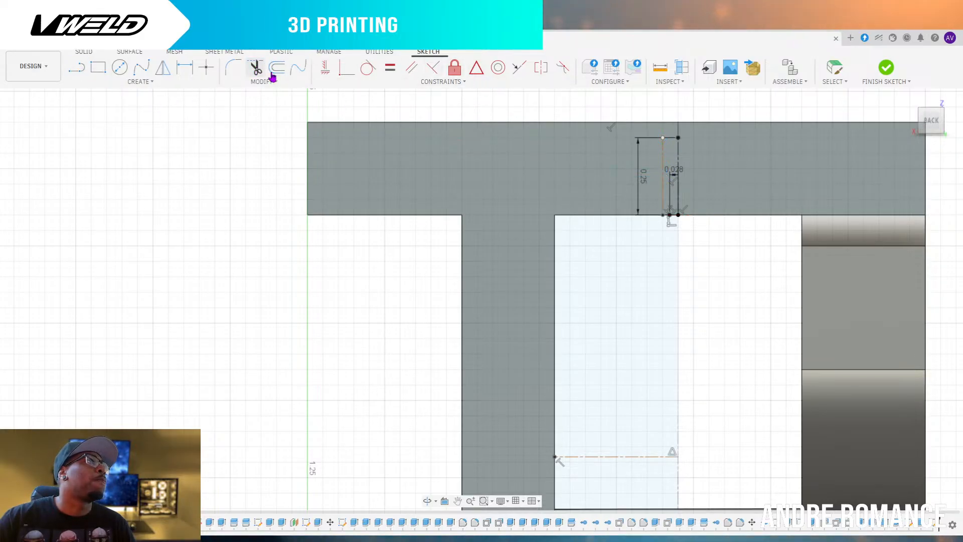
pyautogui.click(661, 176)
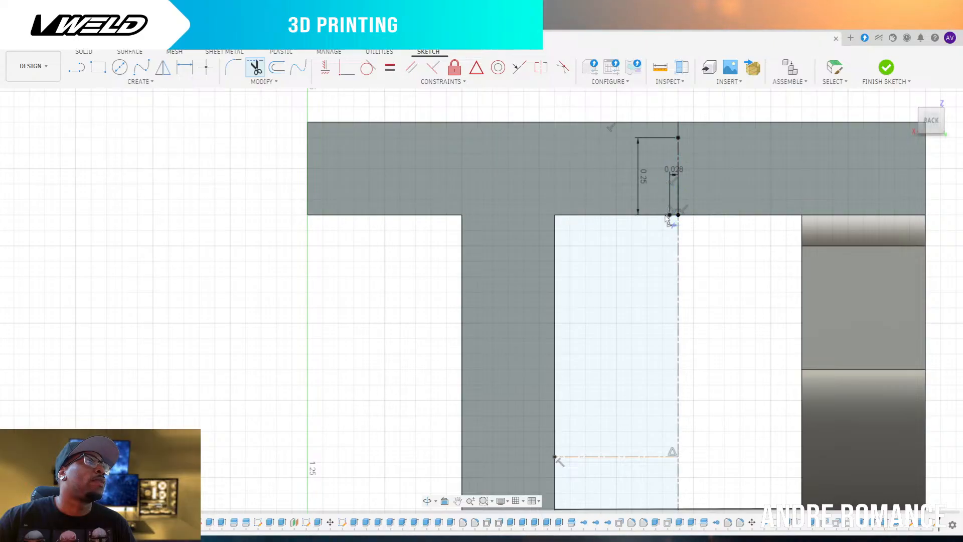
# Redraw the 0.028 horizontal line on the upper bar's lower edge, from the centre line toward the upright
pyautogui.click(84, 73)
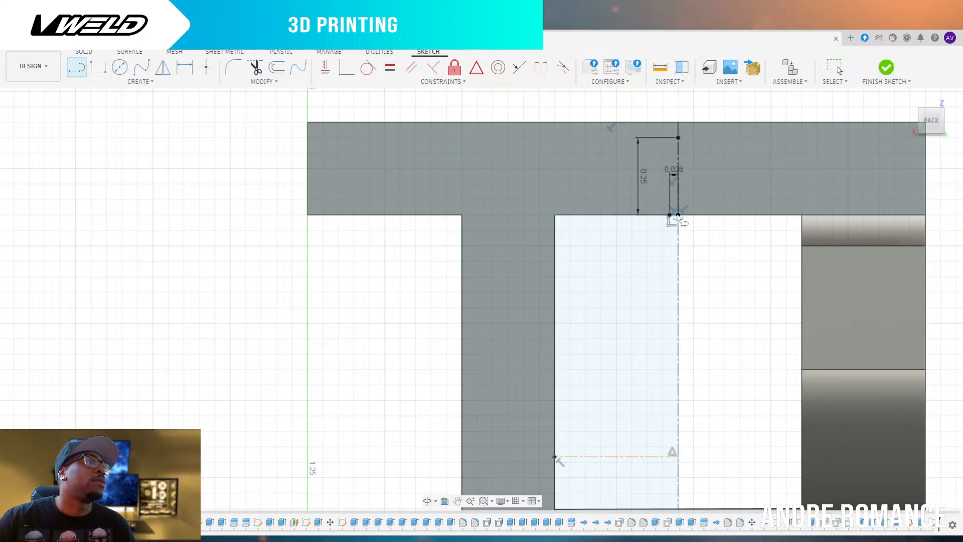
pyautogui.click(678, 216)
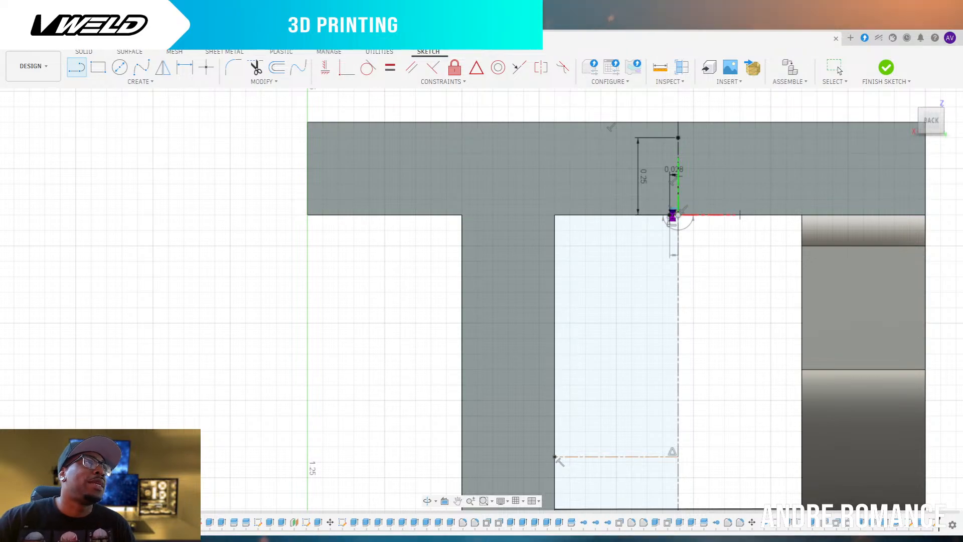
pyautogui.click(670, 214)
pyautogui.press('Escape')
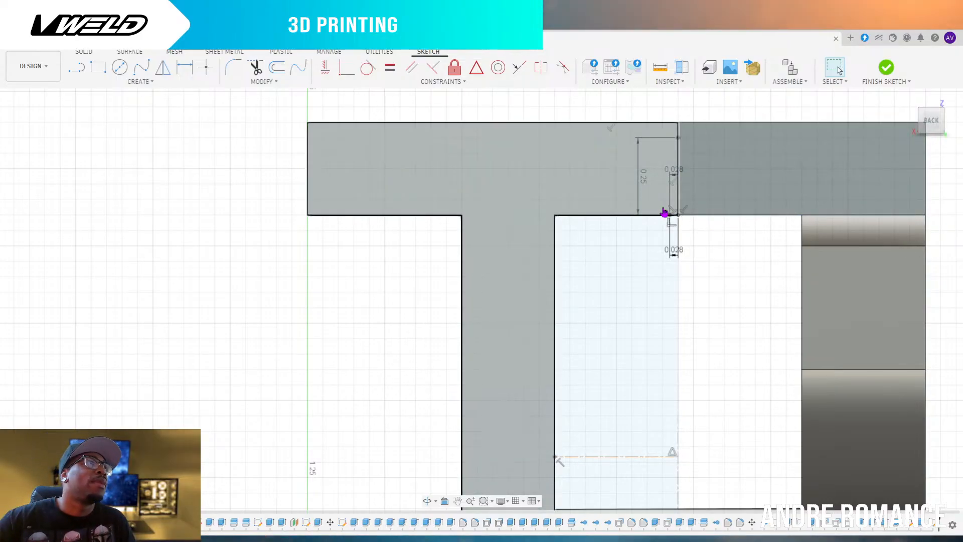
# Close the narrow half-slot with a 0.028 horizontal line at the 0.25 line's upper end and a vertical line down to the bar's lower edge
pyautogui.click(76, 67)
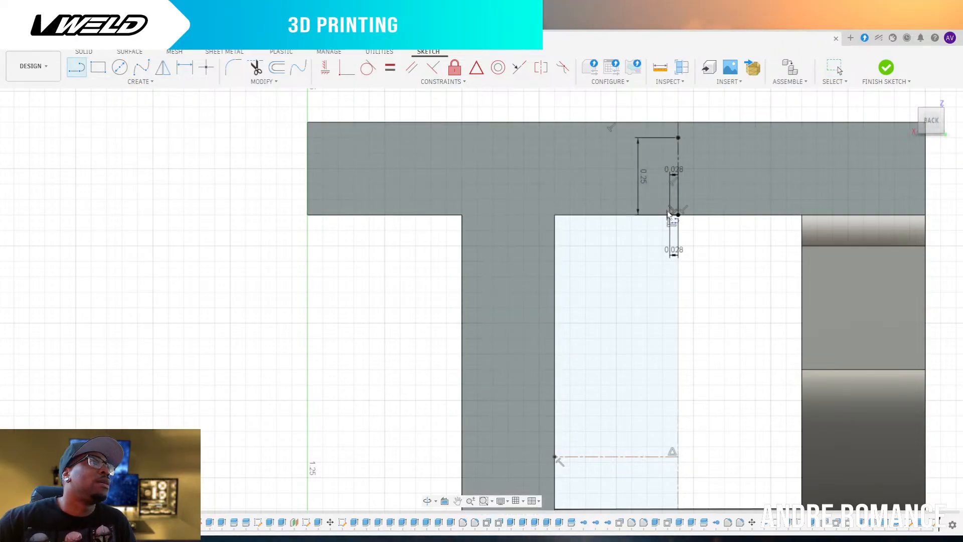
pyautogui.click(669, 138)
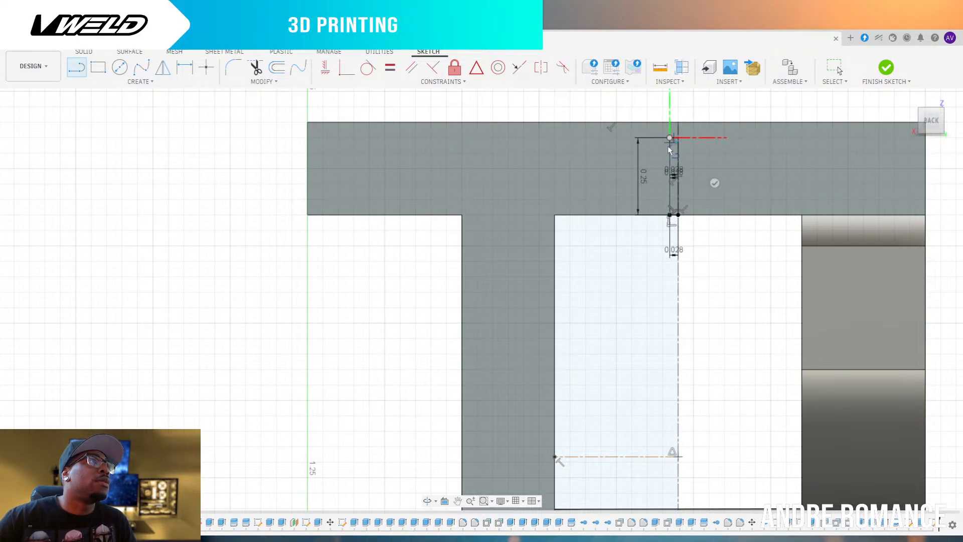
pyautogui.click(671, 214)
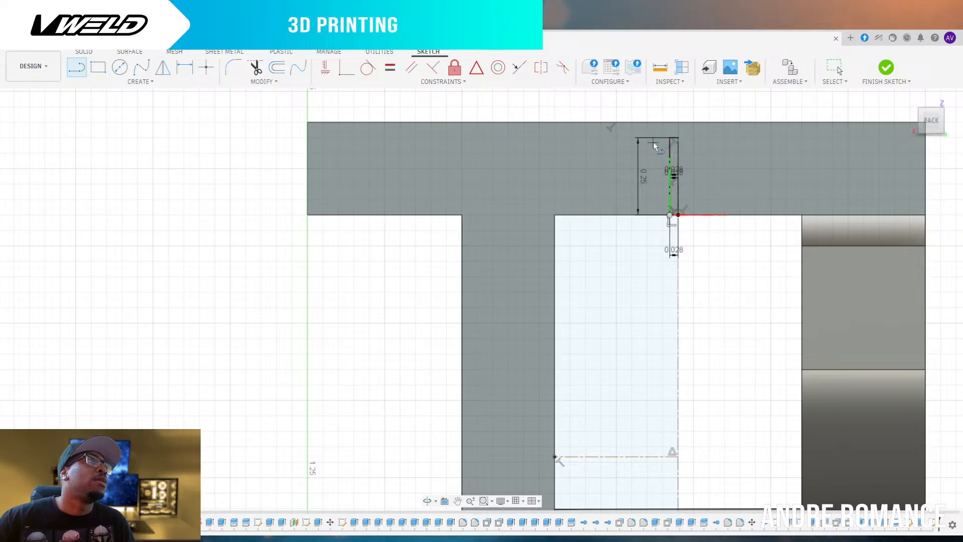
pyautogui.press('Escape')
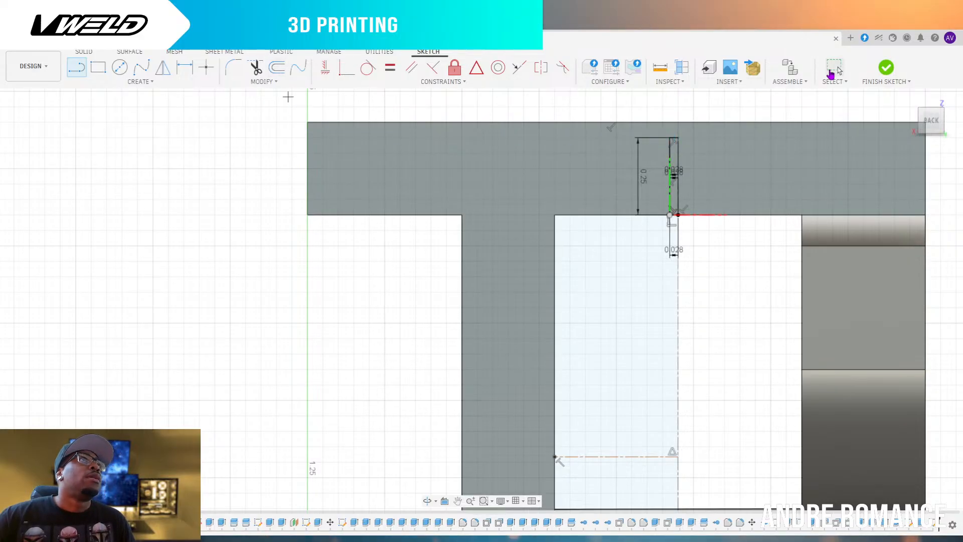
# Mirror the half-slot's vertical side and its short end lines about the vertical centre line
pyautogui.click(670, 181)
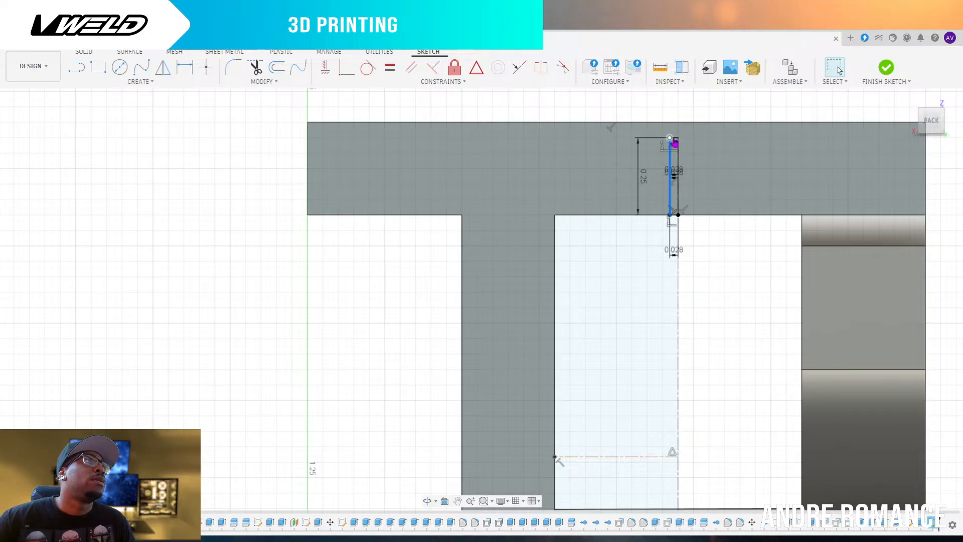
pyautogui.scroll(5, 676, 144)
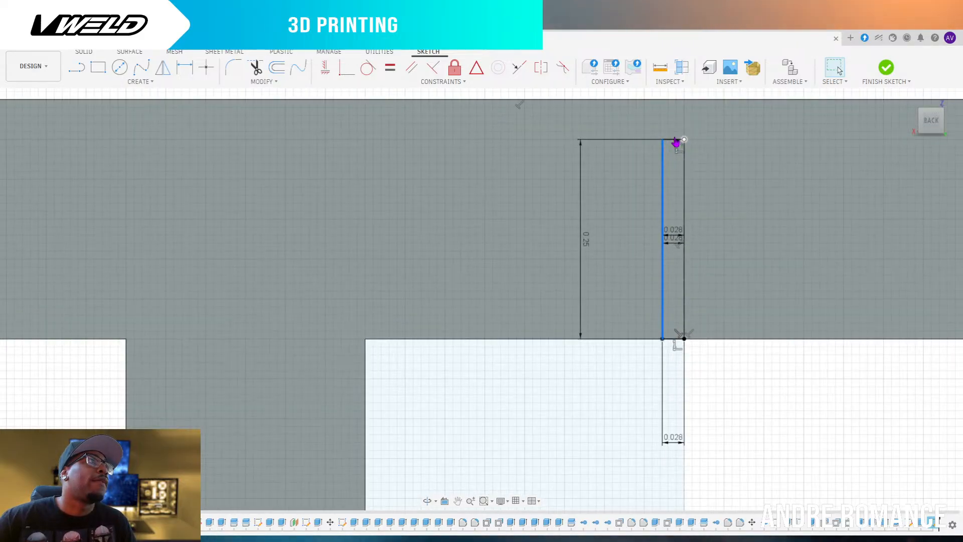
pyautogui.keyDown('ctrl'); pyautogui.click(675, 141); pyautogui.keyUp('ctrl')
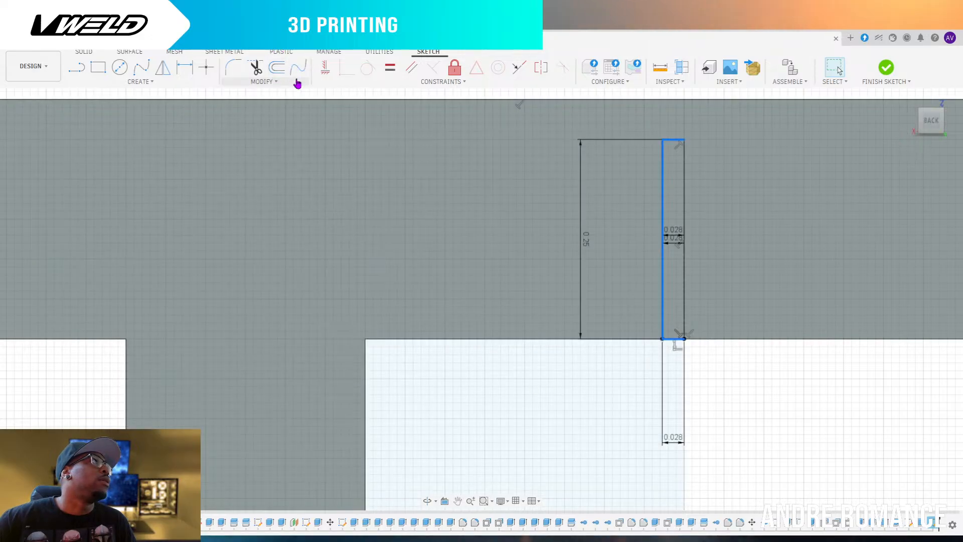
pyautogui.click(163, 67)
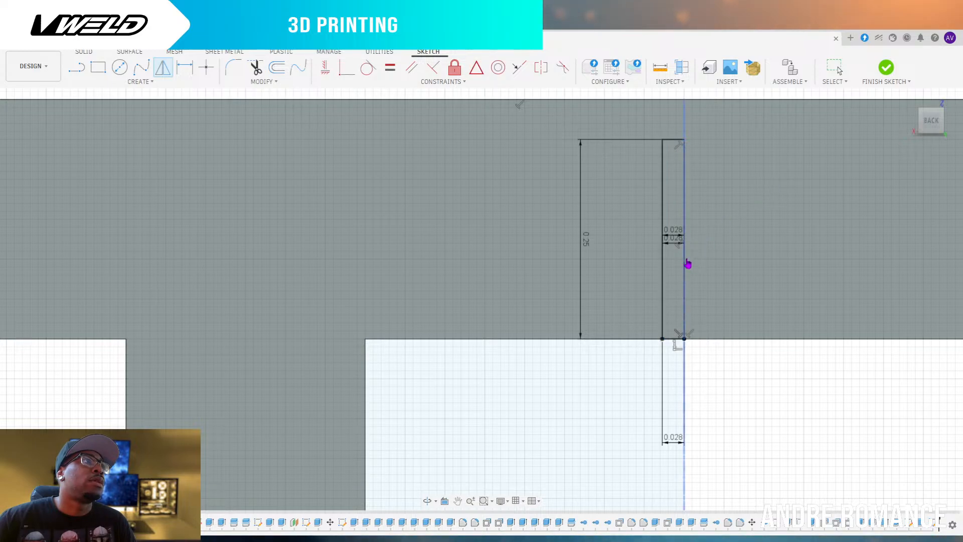
pyautogui.click(685, 265)
pyautogui.press('Return')
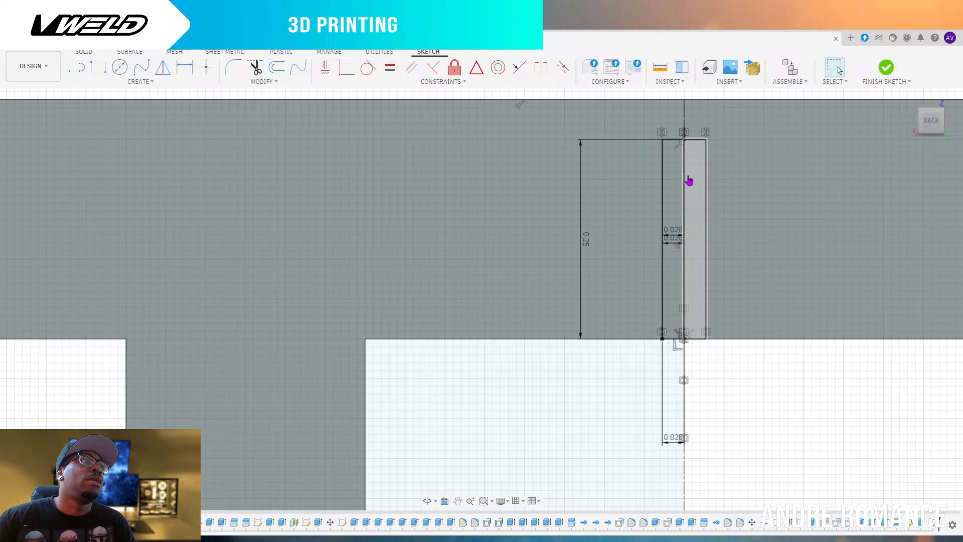
pyautogui.scroll(-4, 710, 195)
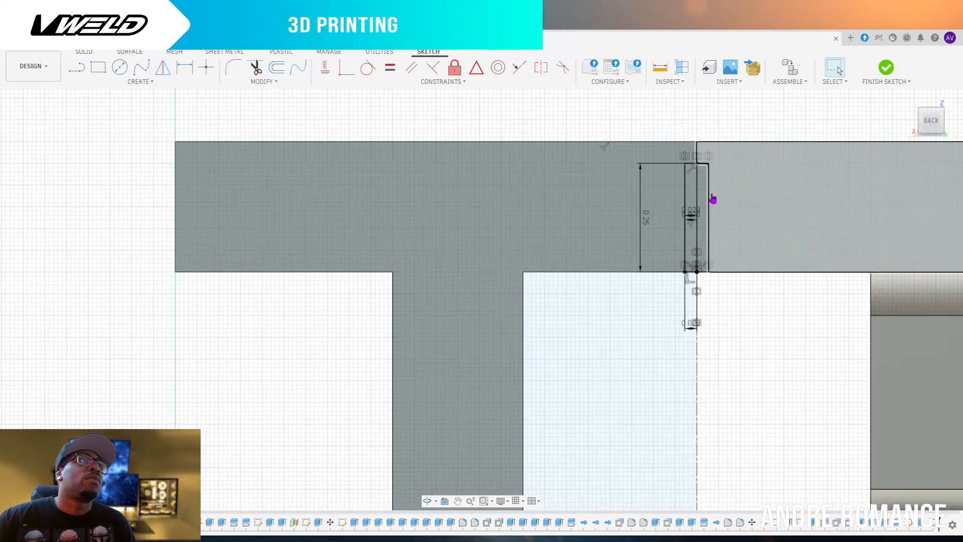
pyautogui.scroll(-3, 714, 202)
pyautogui.scroll(1, 722, 231)
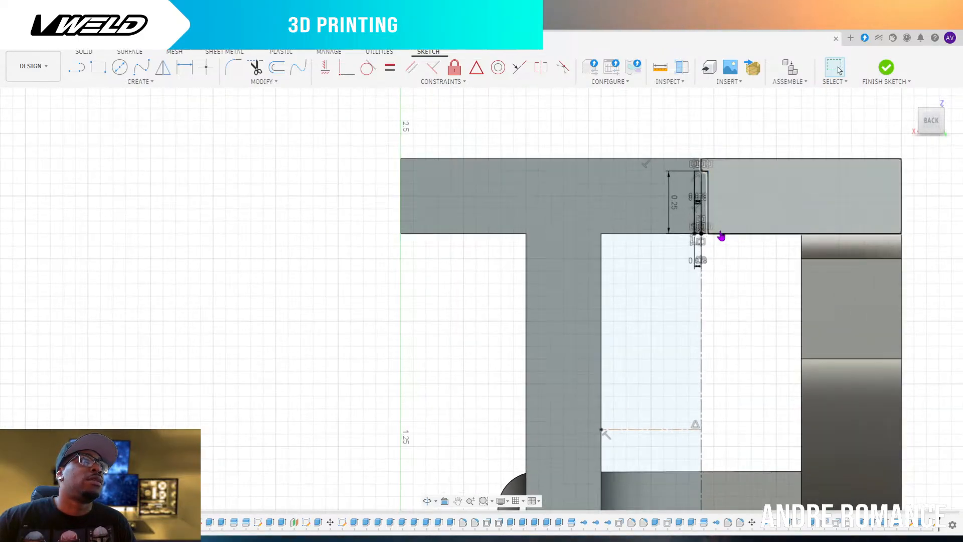
pyautogui.scroll(-2, 722, 236)
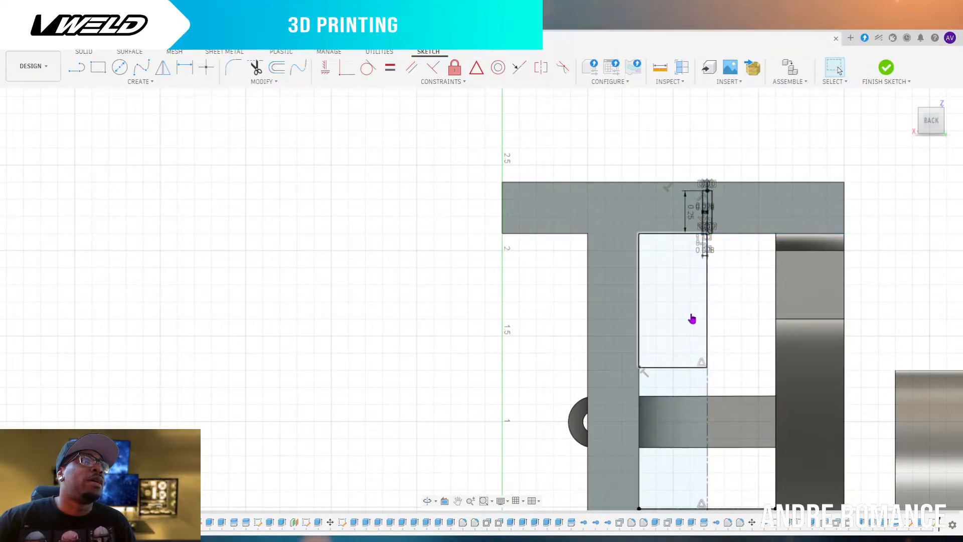
pyautogui.scroll(-1, 710, 252)
pyautogui.scroll(7, 709, 254)
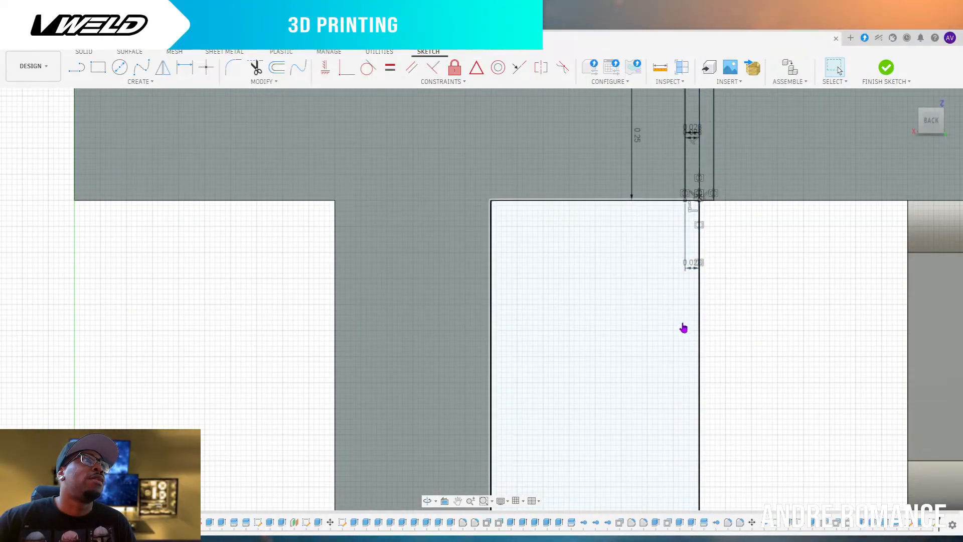
pyautogui.scroll(-3, 685, 261)
pyautogui.scroll(3, 688, 194)
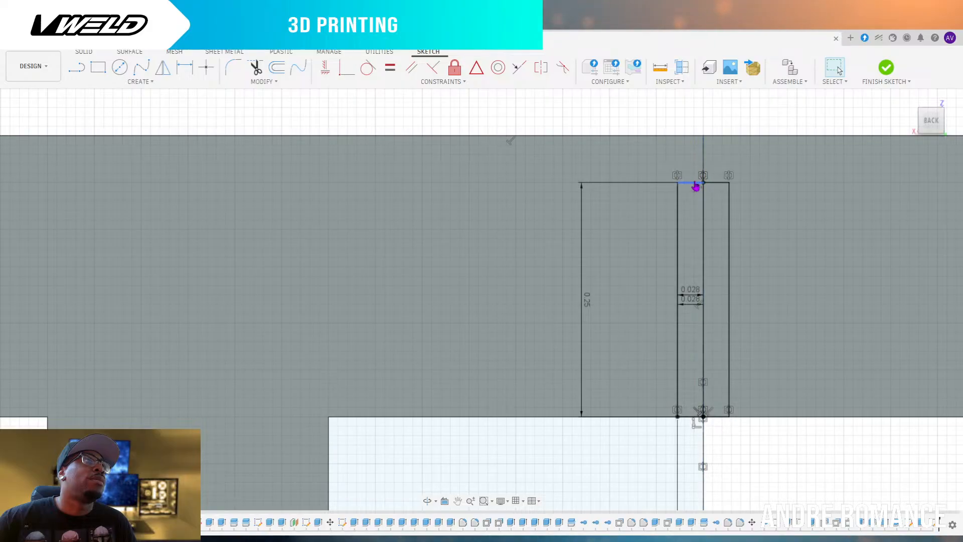
# Try to mirror the slot's complete outline about the horizontal construction line onto the bracket's lower bar
pyautogui.click(693, 183)
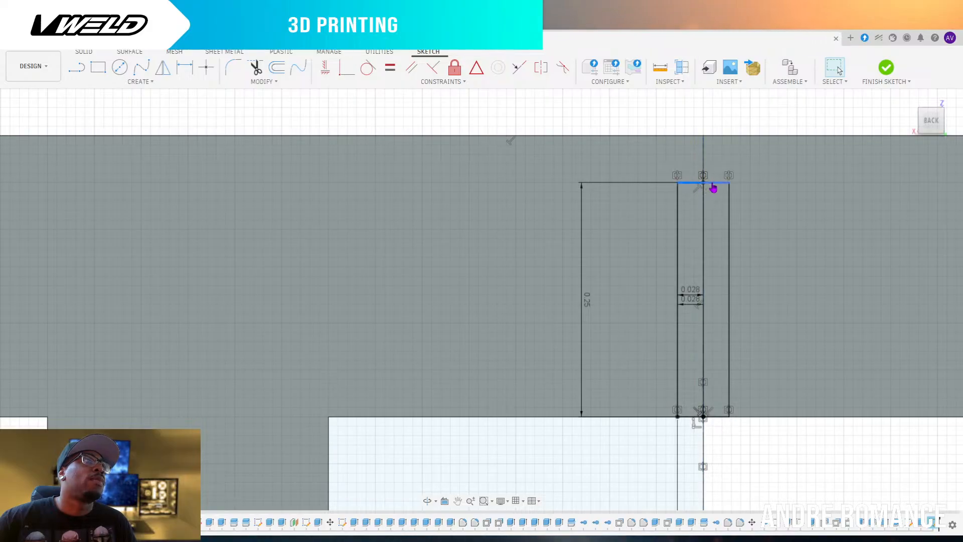
pyautogui.keyDown('ctrl'); pyautogui.click(713, 184); pyautogui.keyUp('ctrl')
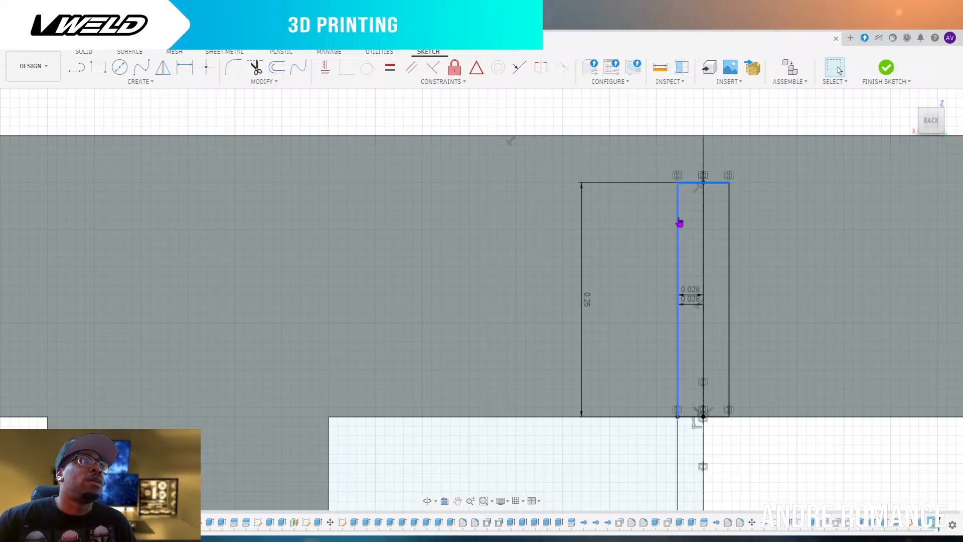
pyautogui.keyDown('ctrl'); pyautogui.click(678, 219); pyautogui.keyUp('ctrl')
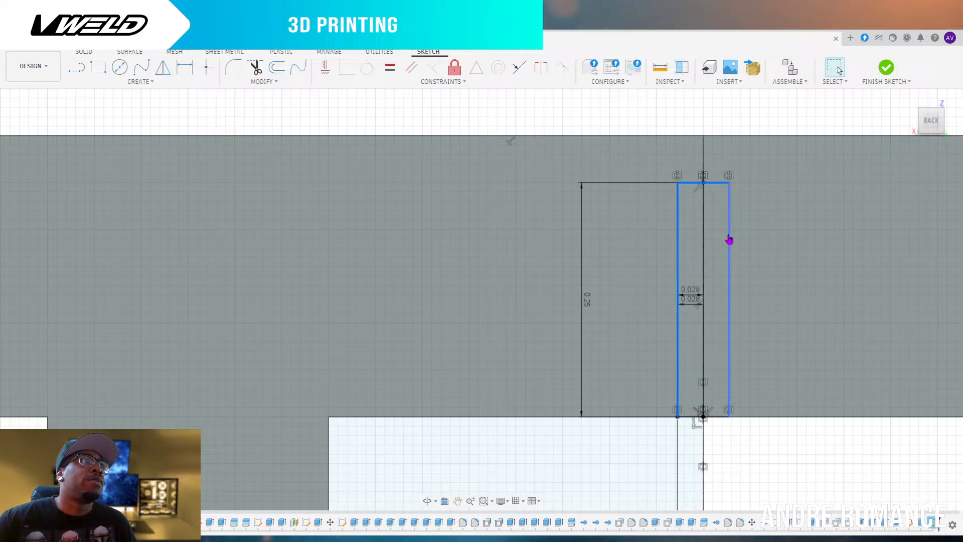
pyautogui.keyDown('ctrl'); pyautogui.click(729, 238); pyautogui.keyUp('ctrl')
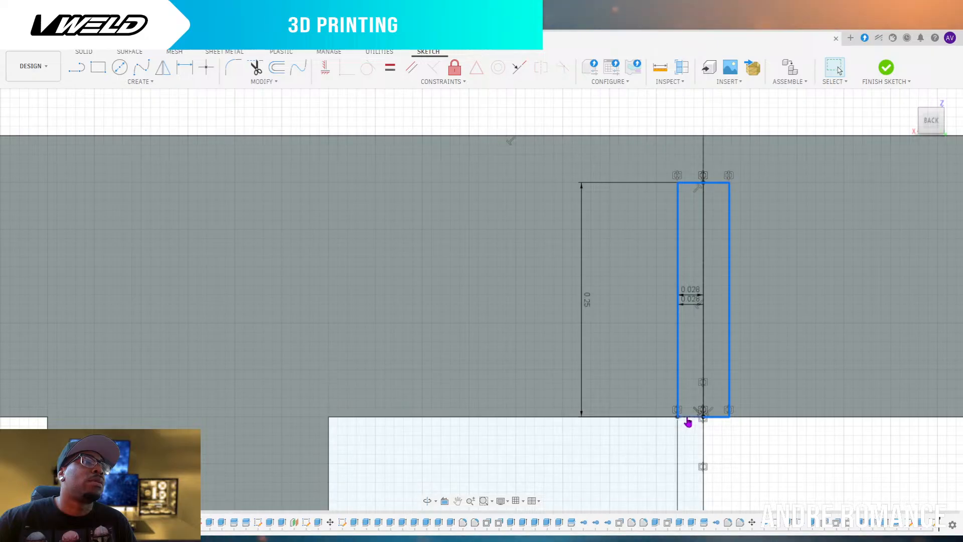
pyautogui.scroll(5, 683, 427)
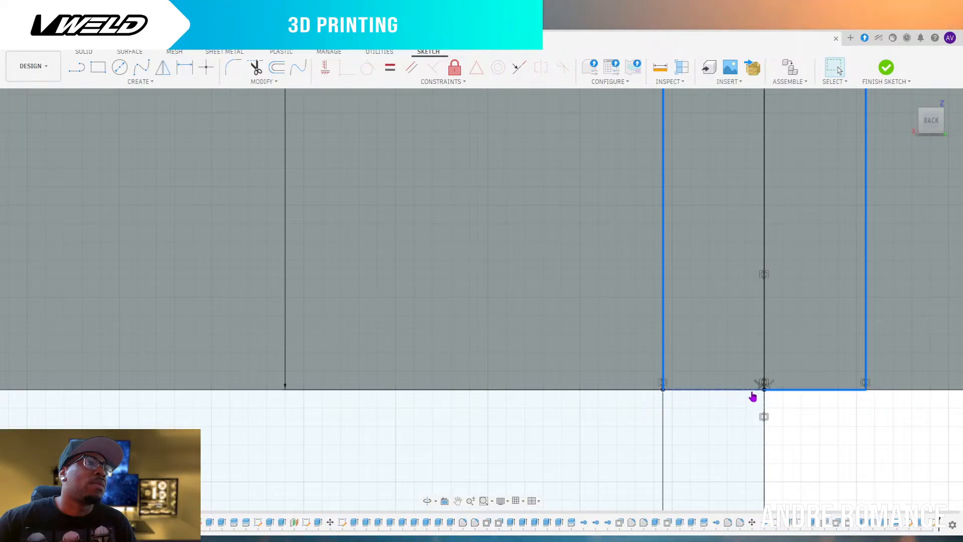
pyautogui.scroll(5, 755, 393)
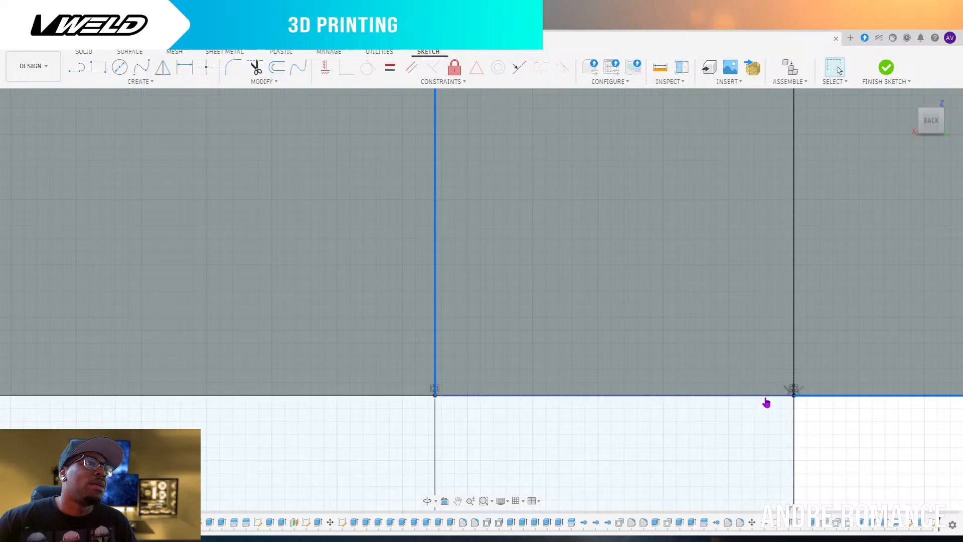
pyautogui.click(771, 399)
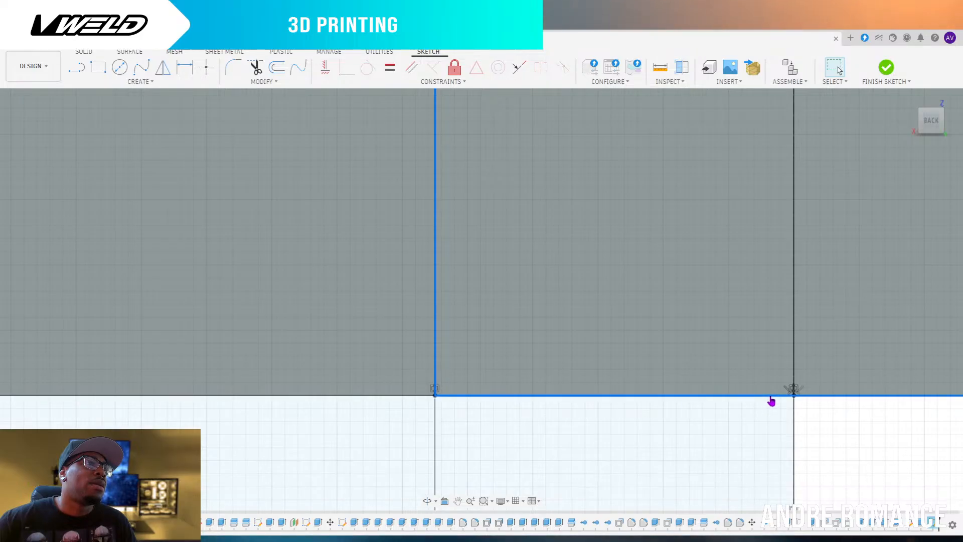
pyautogui.scroll(-6, 801, 346)
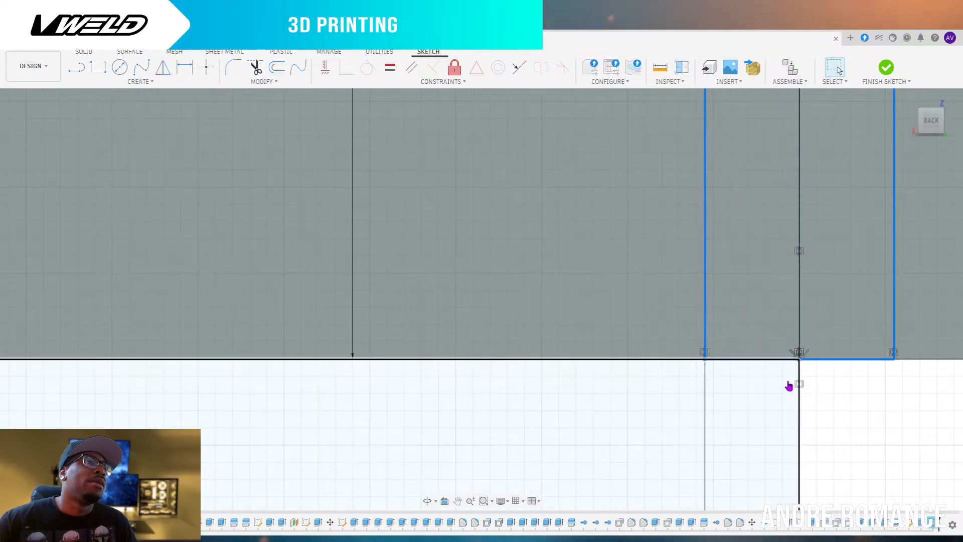
pyautogui.scroll(-3, 786, 411)
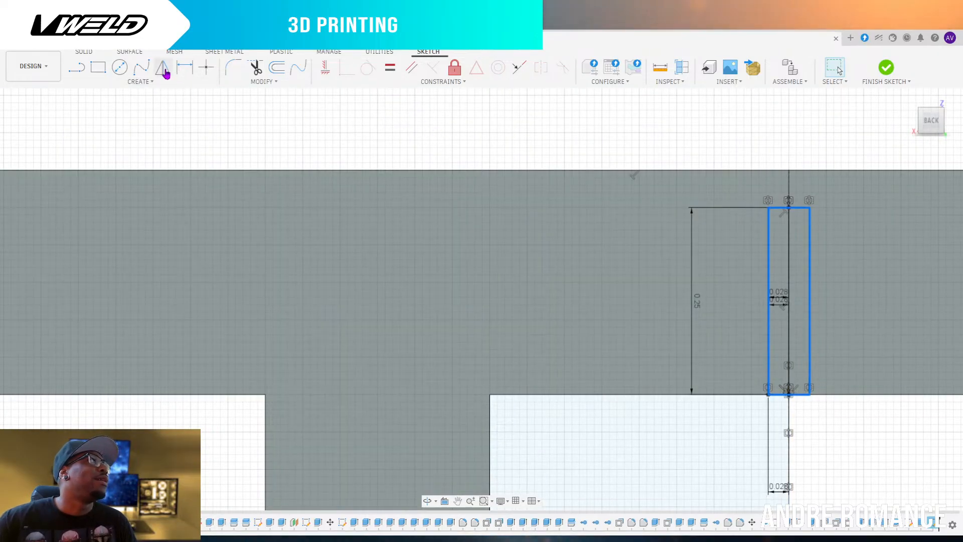
pyautogui.click(731, 151)
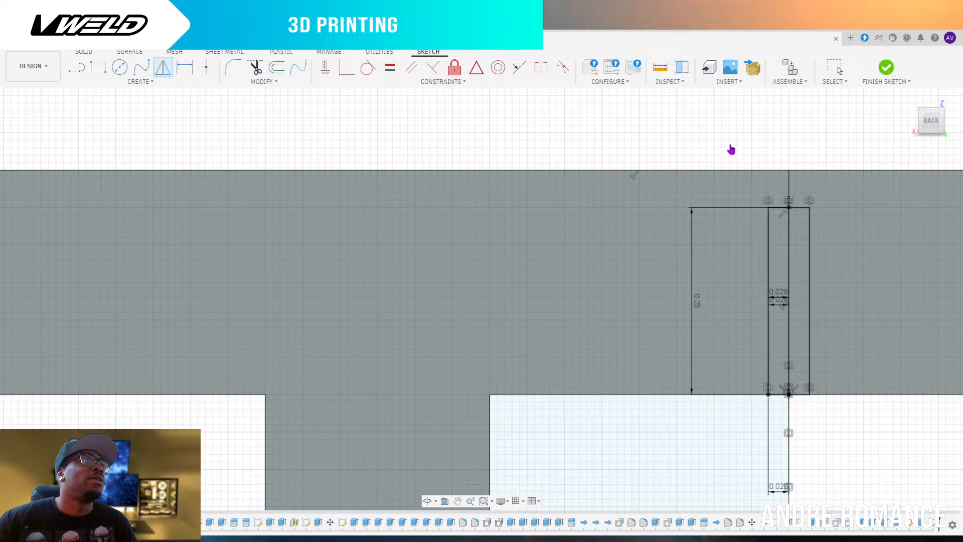
pyautogui.scroll(-2, 750, 130)
pyautogui.scroll(-3, 752, 132)
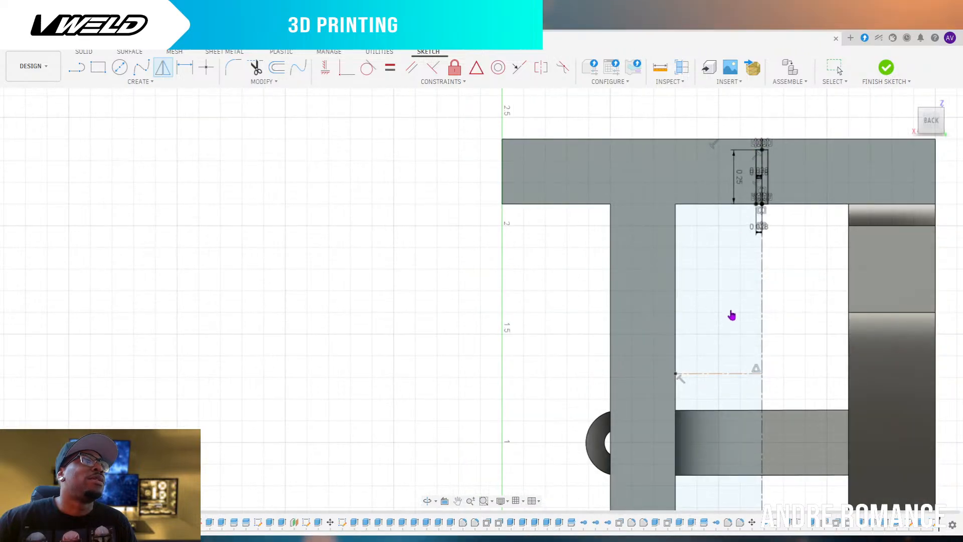
pyautogui.scroll(-3, 693, 252)
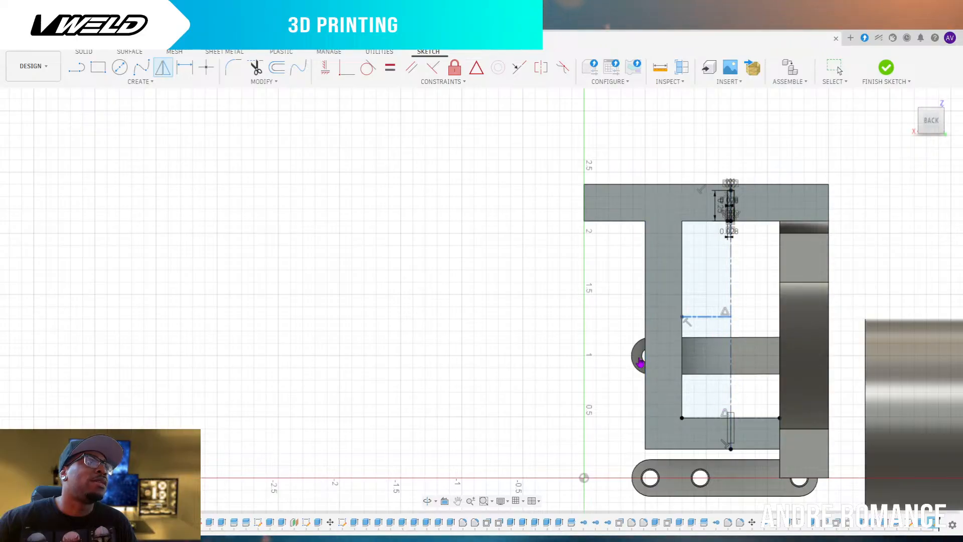
pyautogui.scroll(-2, 640, 361)
pyautogui.scroll(4, 680, 376)
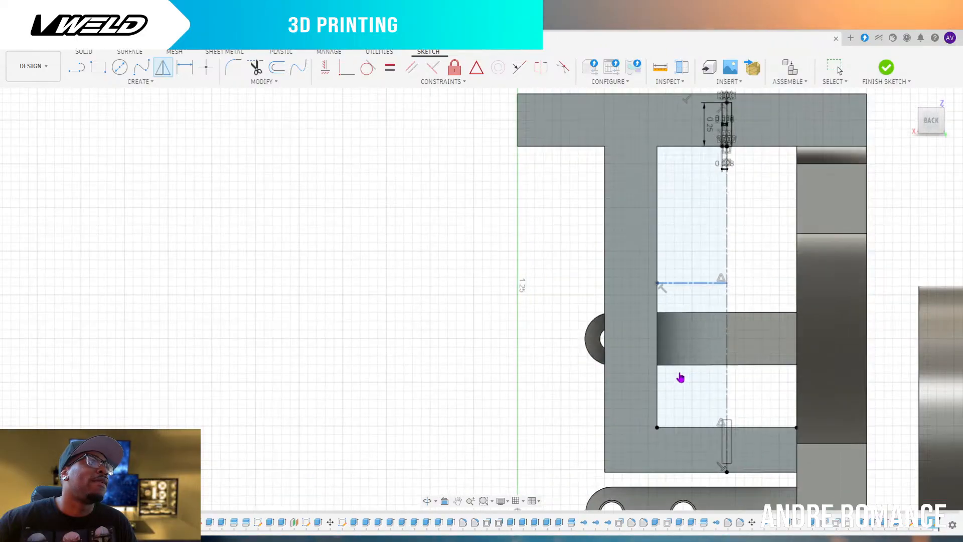
pyautogui.scroll(3, 680, 377)
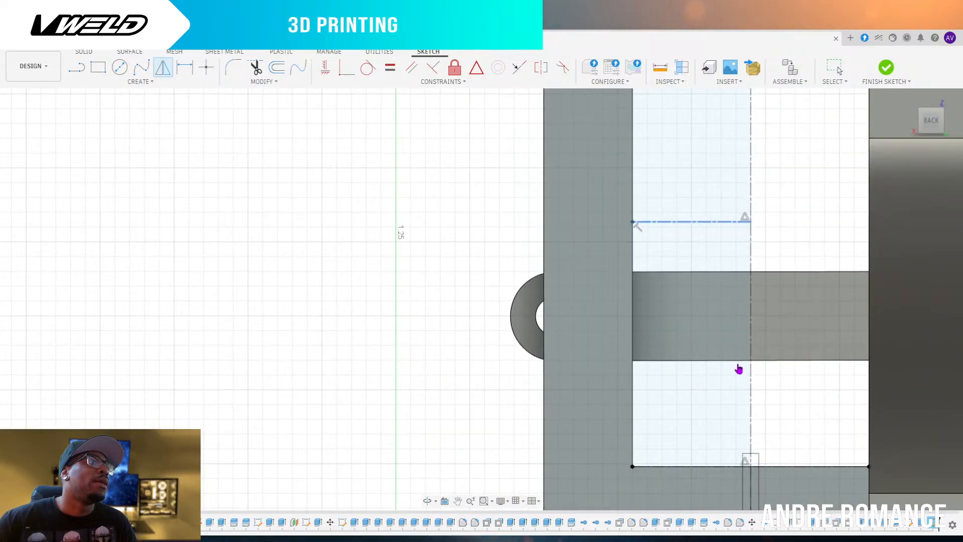
pyautogui.scroll(-3, 739, 369)
pyautogui.scroll(2, 768, 457)
pyautogui.scroll(-4, 760, 452)
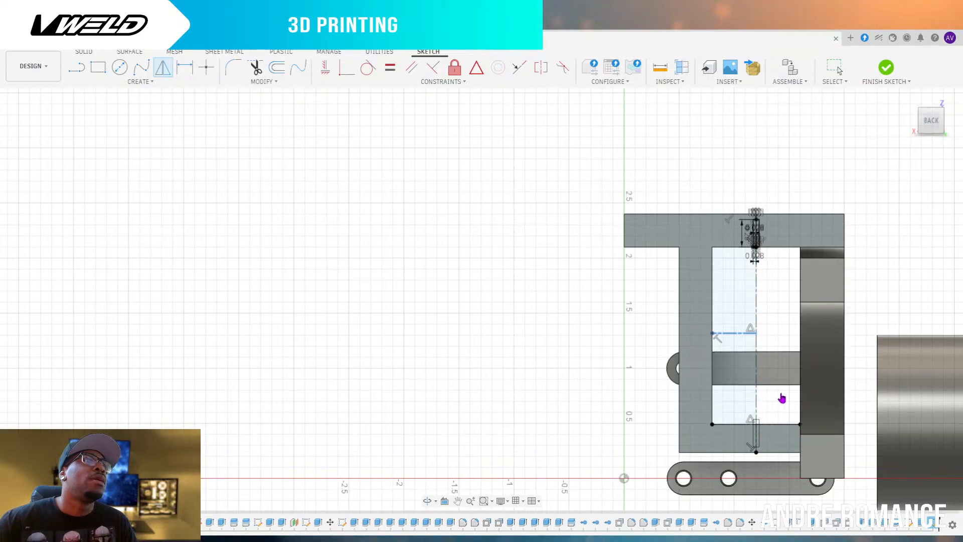
pyautogui.press('Escape')
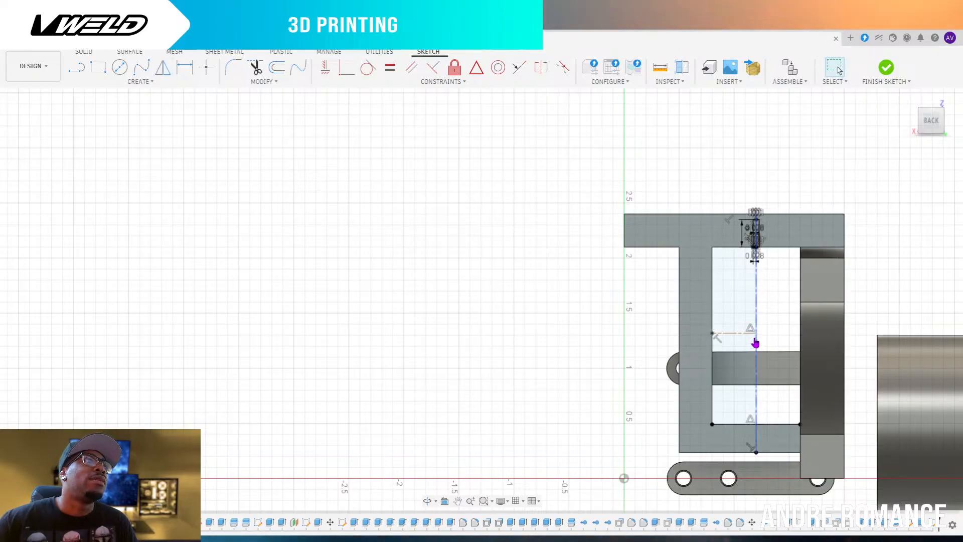
# Delete the horizontal construction line beside the upright and trim away the vertical centre line between the upper and lower bars
pyautogui.click(734, 334)
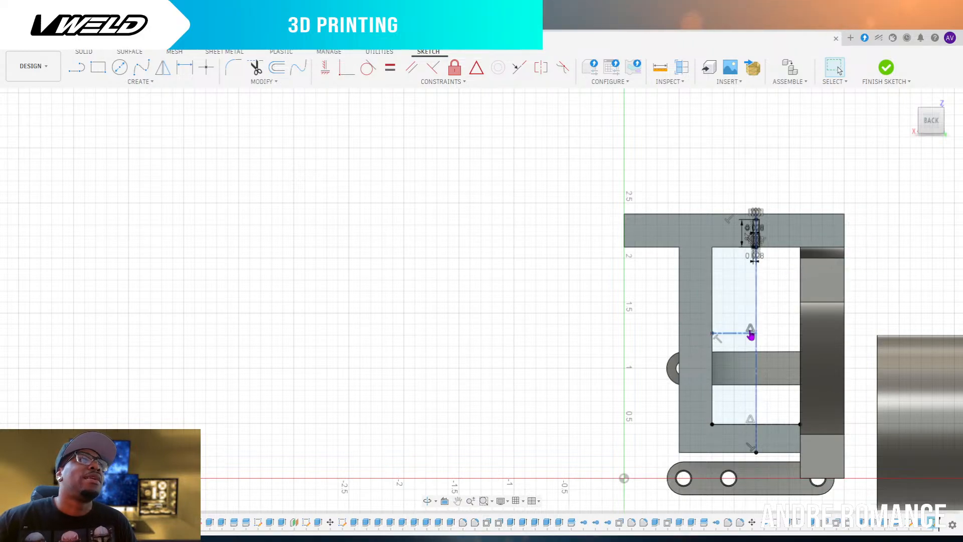
pyautogui.press('Delete')
pyautogui.click(256, 67)
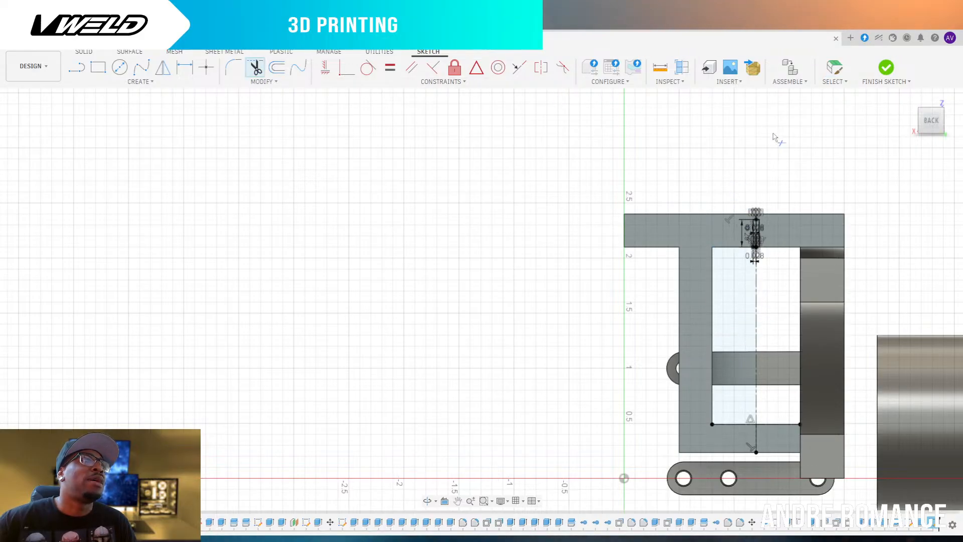
pyautogui.click(758, 411)
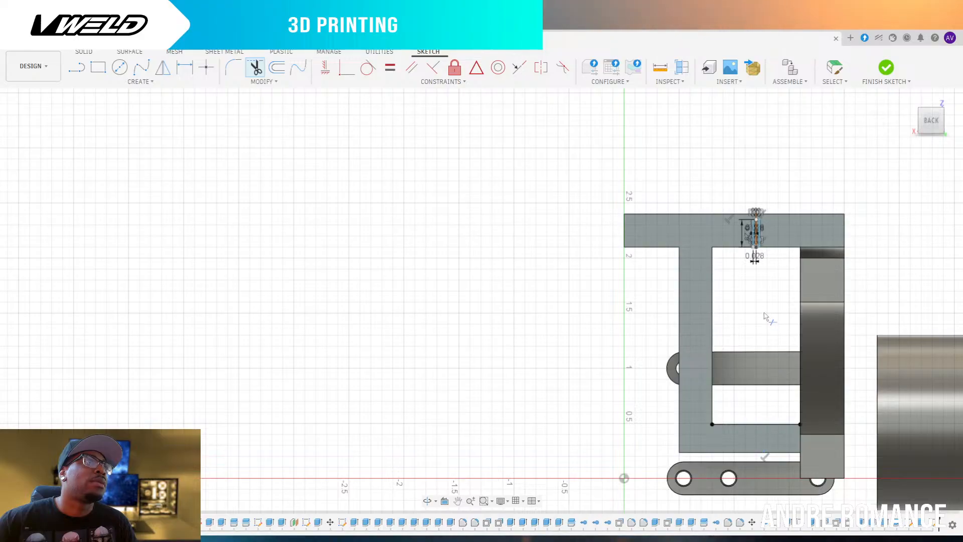
# Trim away the remaining centre line segment inside the slot on the upper bar
pyautogui.click(758, 238)
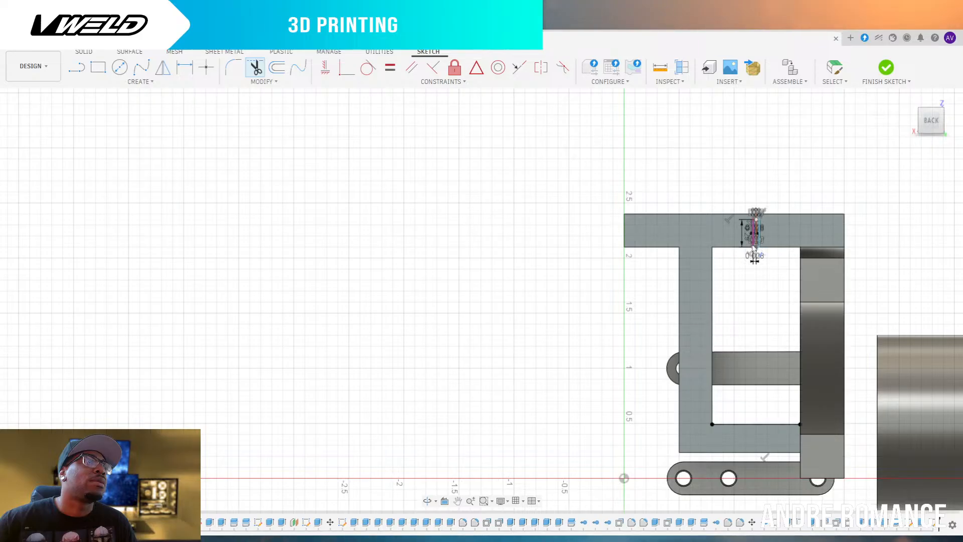
pyautogui.scroll(-1, 757, 240)
pyautogui.scroll(5, 757, 240)
pyautogui.scroll(-1, 759, 266)
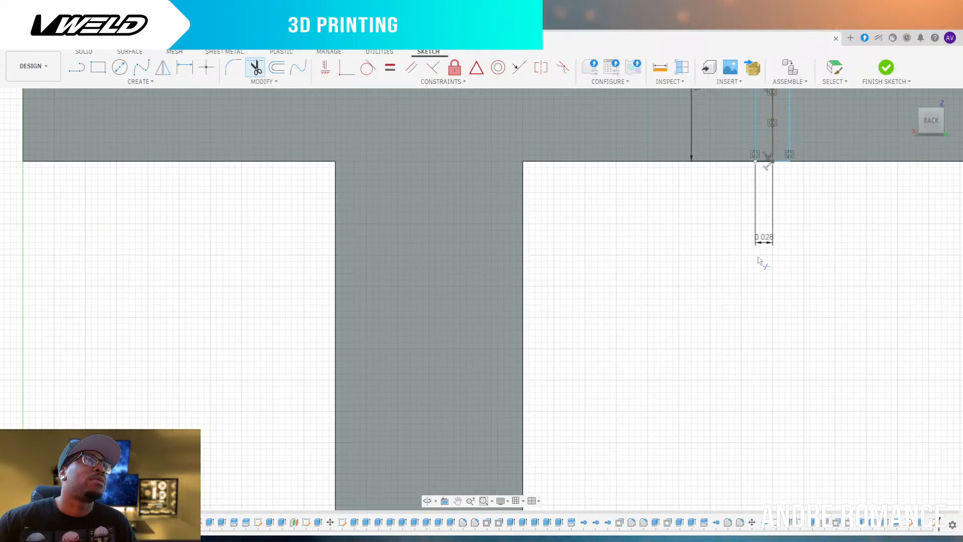
pyautogui.scroll(4, 788, 301)
pyautogui.scroll(3, 791, 288)
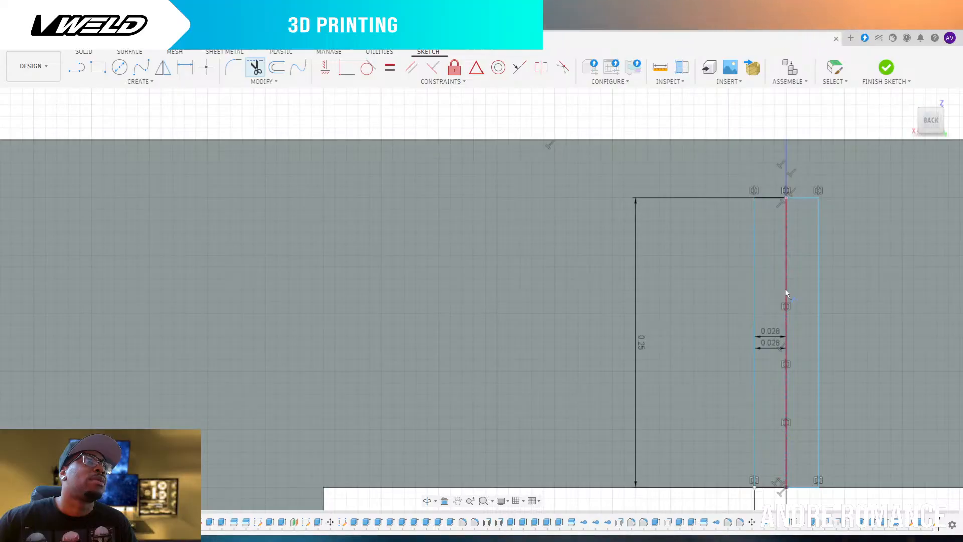
pyautogui.click(786, 293)
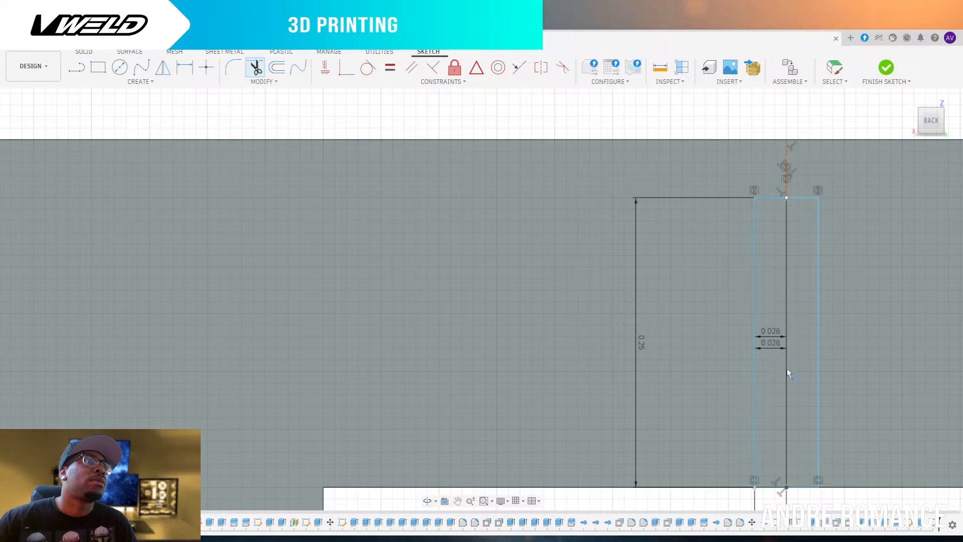
# Redraw the vertical centre line from the upper bar's top edge above the slot to the lower bar's bottom edge
pyautogui.scroll(-3, 794, 311)
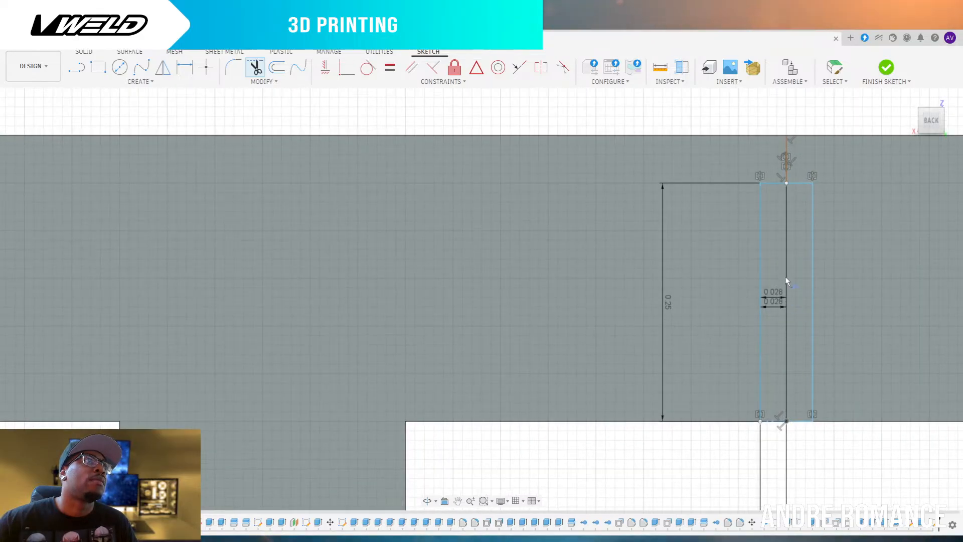
pyautogui.scroll(-2, 787, 266)
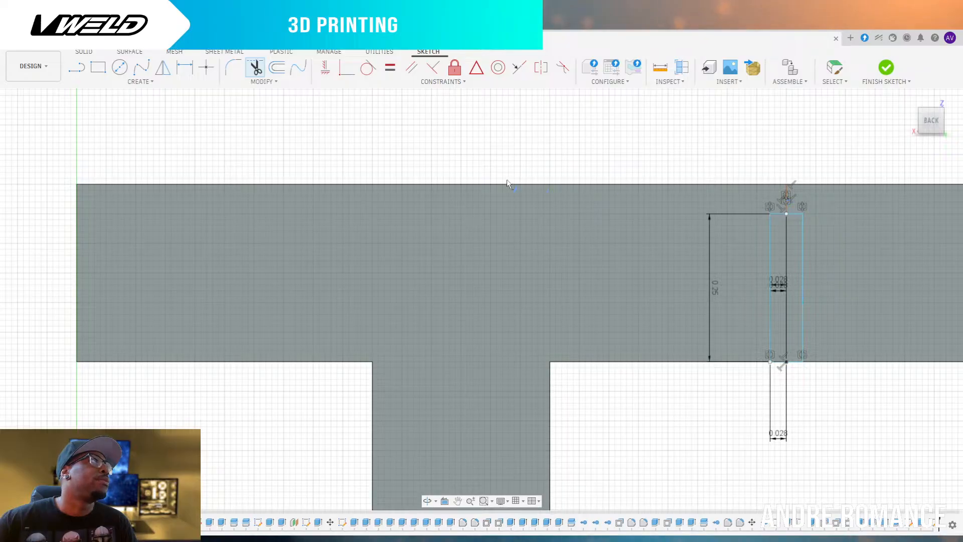
pyautogui.click(77, 67)
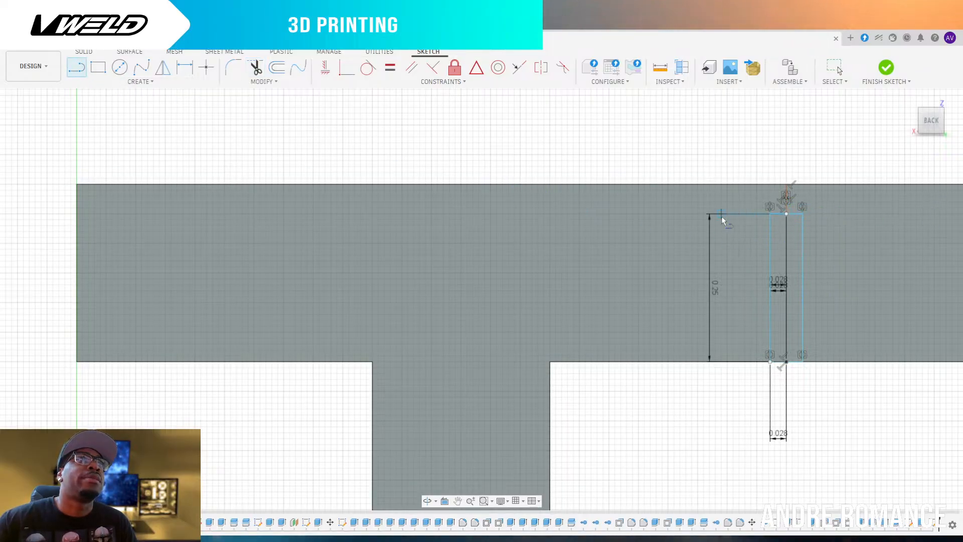
pyautogui.click(786, 185)
pyautogui.scroll(-3, 804, 144)
pyautogui.scroll(-5, 803, 145)
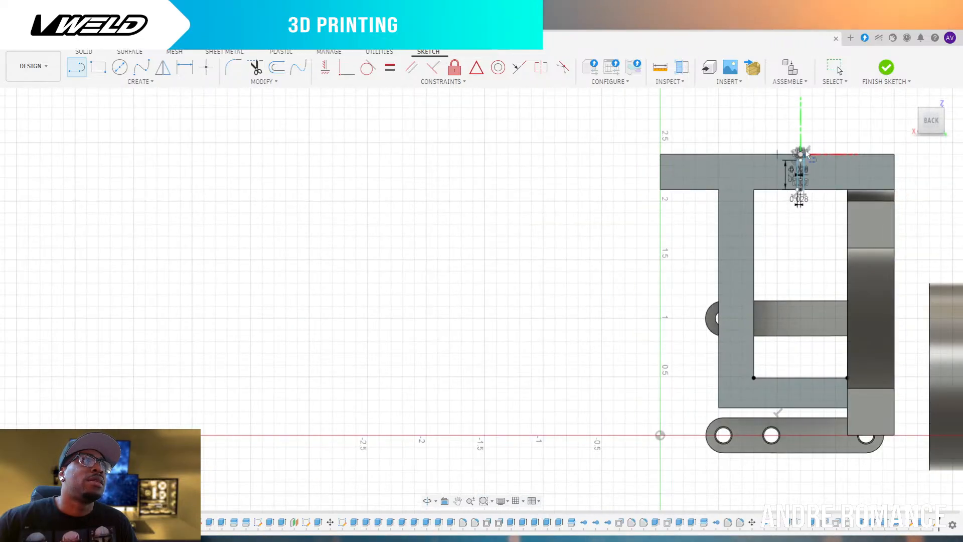
pyautogui.scroll(8, 804, 351)
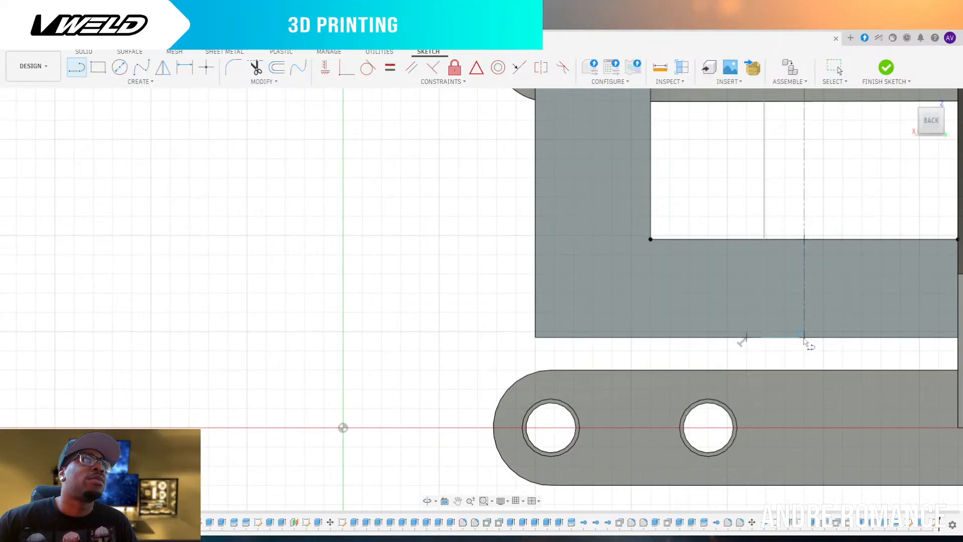
pyautogui.click(804, 337)
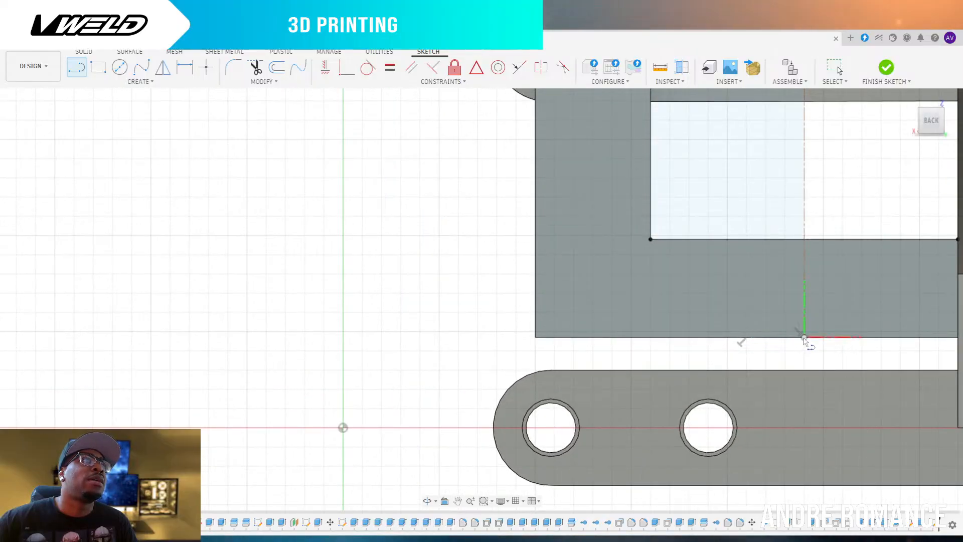
pyautogui.scroll(-5, 805, 344)
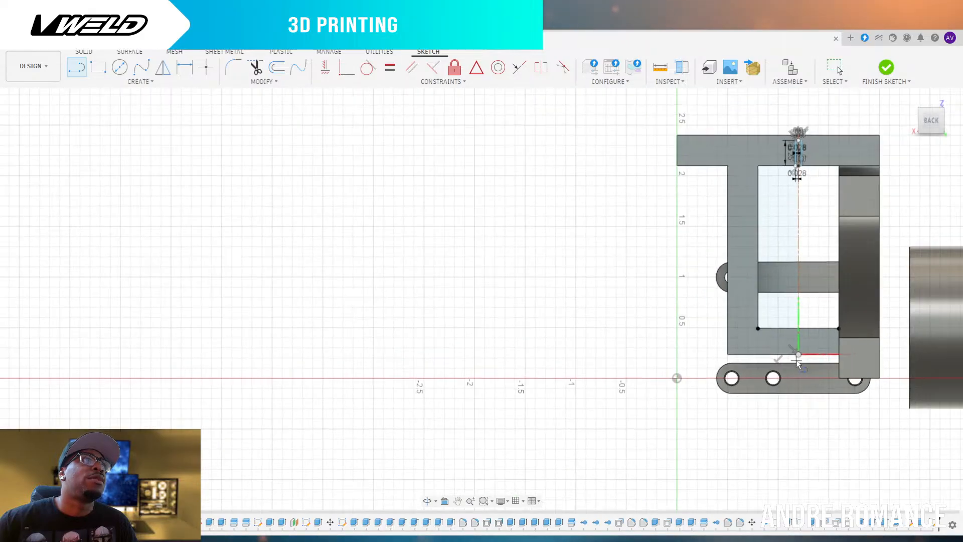
# Trim away the overlapping line segment on the half of the slot's top edge nearest the upright, in the upper bar
pyautogui.scroll(-1, 798, 351)
pyautogui.scroll(5, 801, 206)
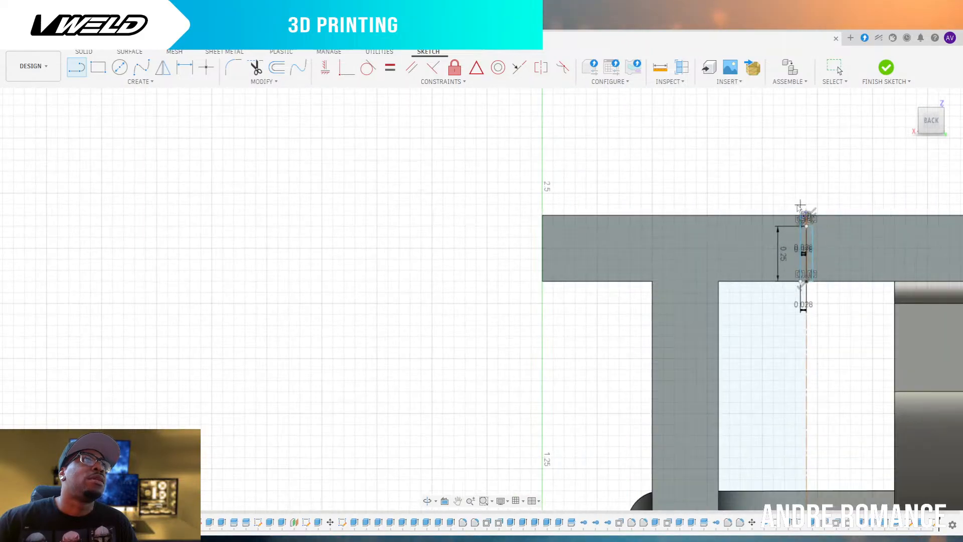
pyautogui.scroll(8, 801, 207)
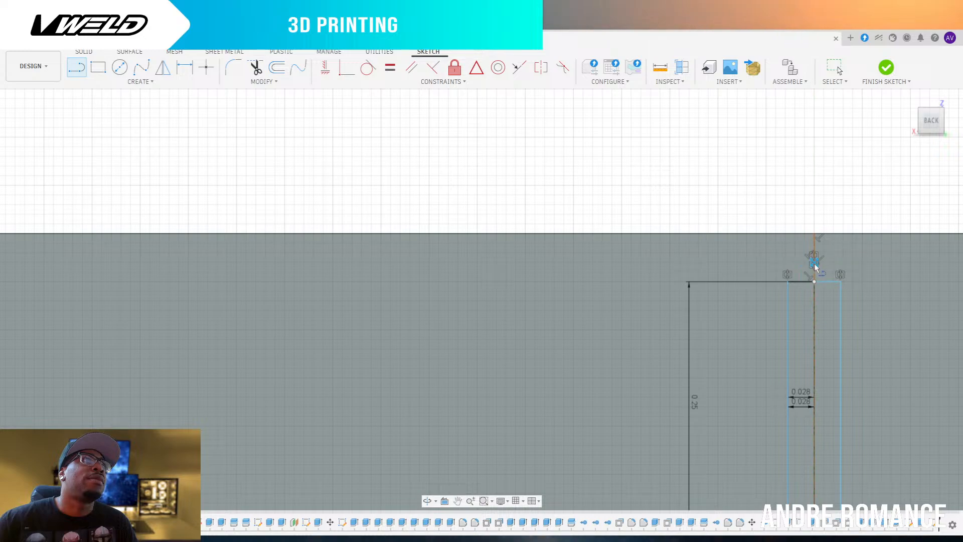
pyautogui.click(256, 67)
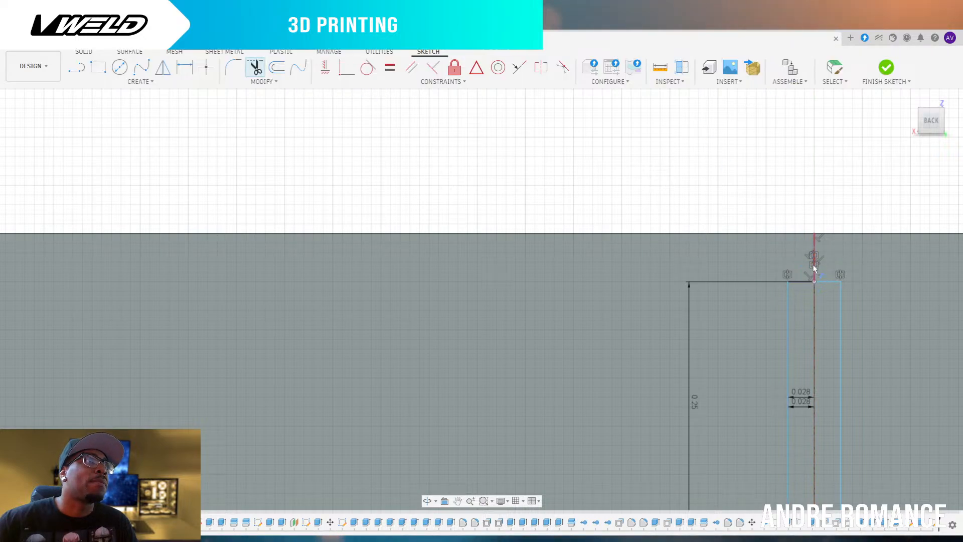
pyautogui.click(802, 282)
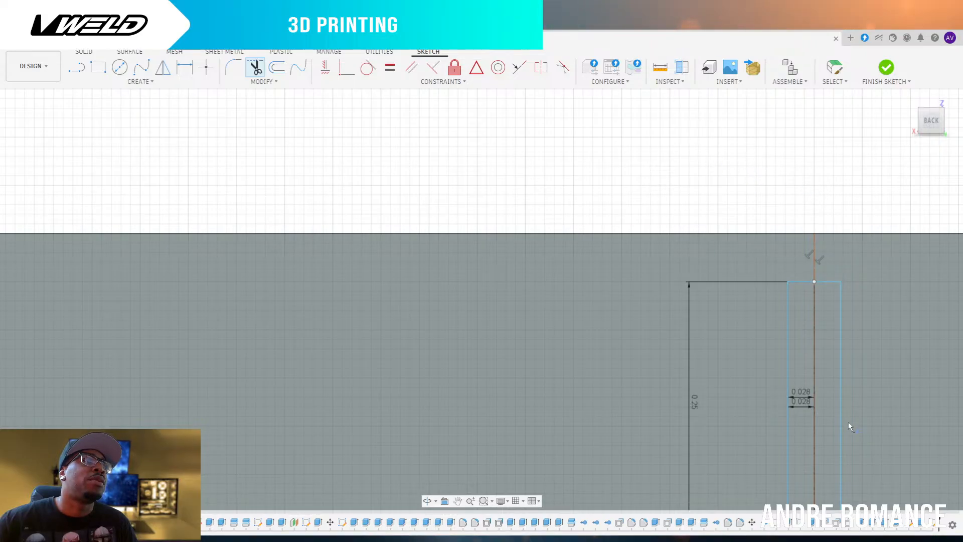
pyautogui.scroll(-5, 730, 185)
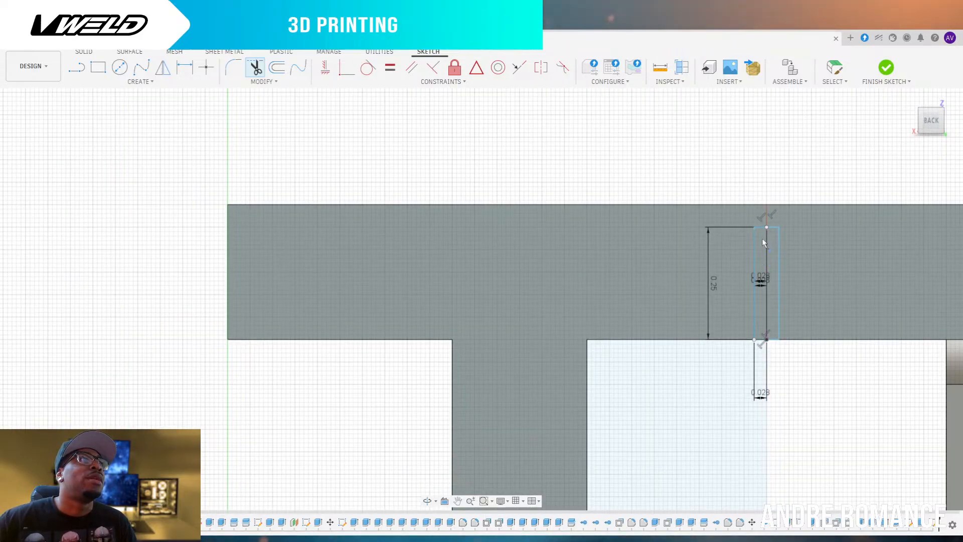
# Draw a two-point rectangle over the upper bar's slot, from its upper corner nearest the upright to its opposite lower corner
pyautogui.press('r')
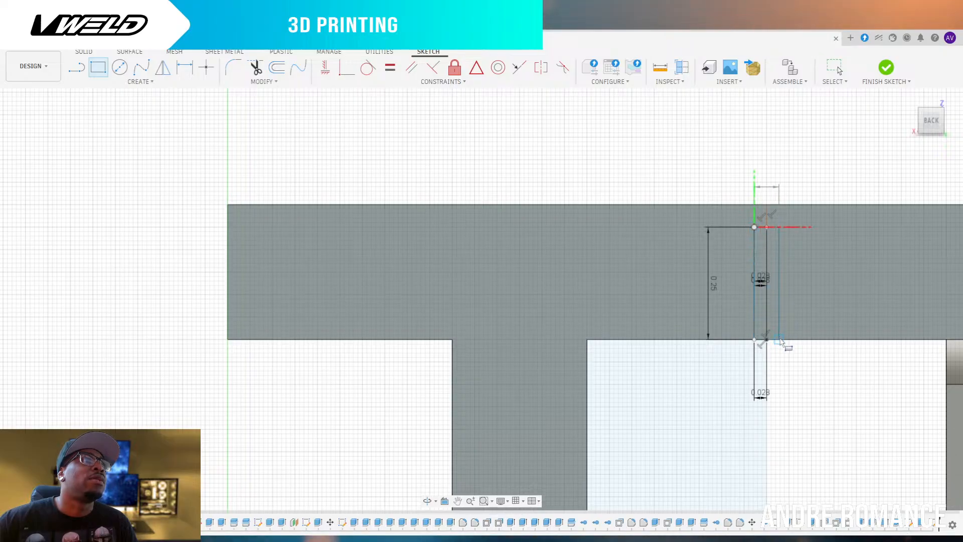
pyautogui.click(779, 340)
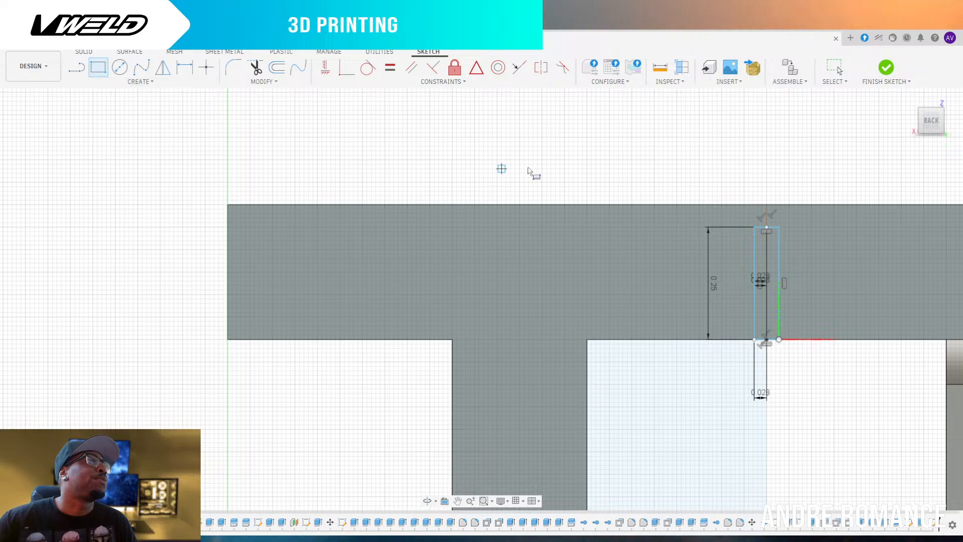
# Draw a horizontal construction line from the midpoint of the upright's inner edge to the vertical centre line
pyautogui.scroll(-5, 753, 145)
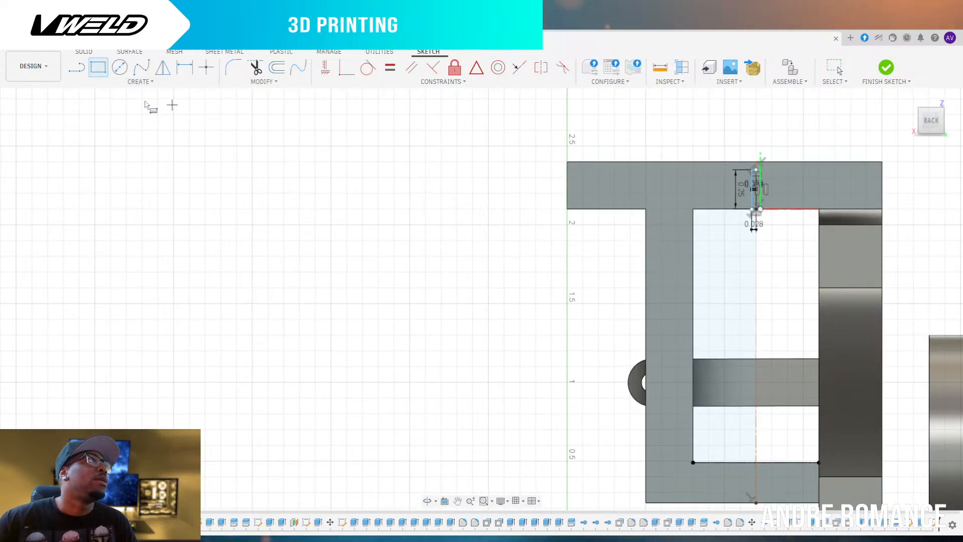
pyautogui.click(77, 67)
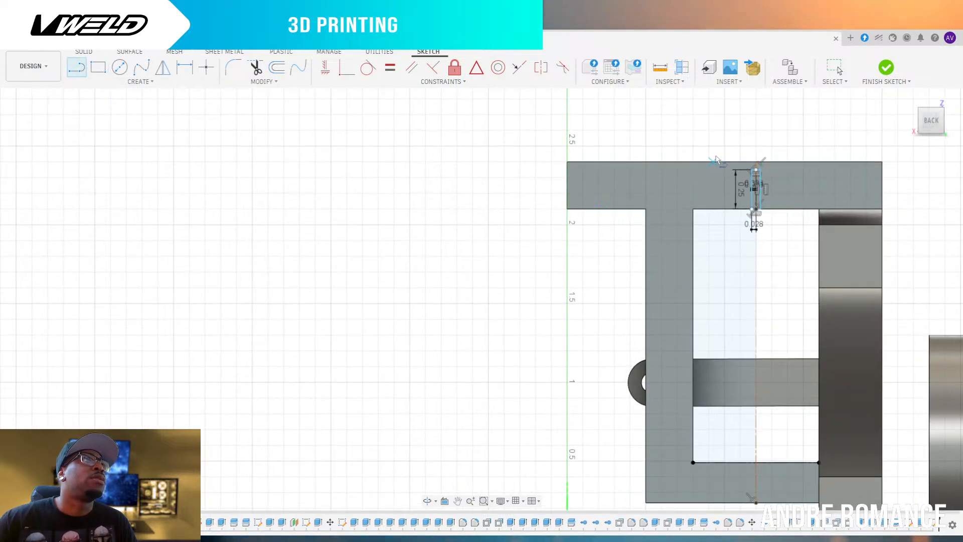
pyautogui.click(756, 209)
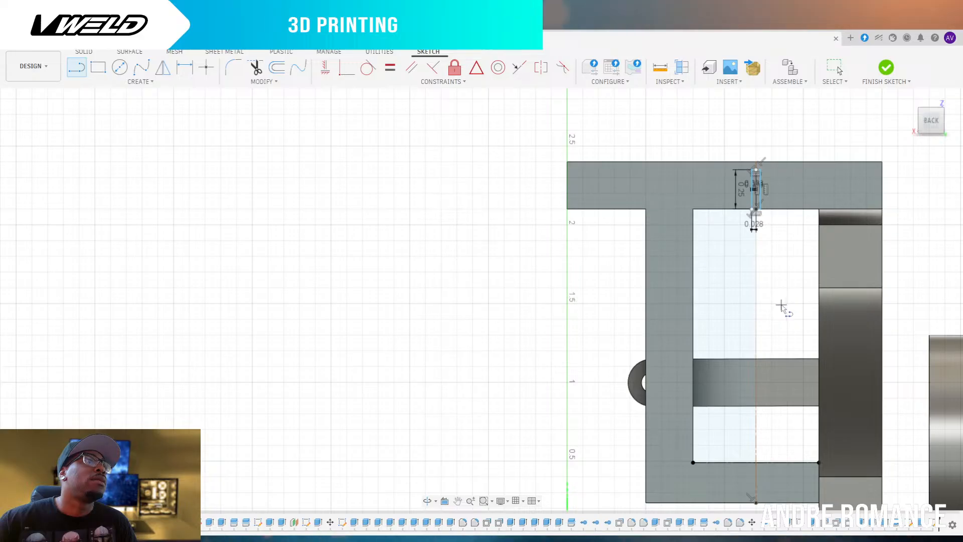
pyautogui.click(693, 463)
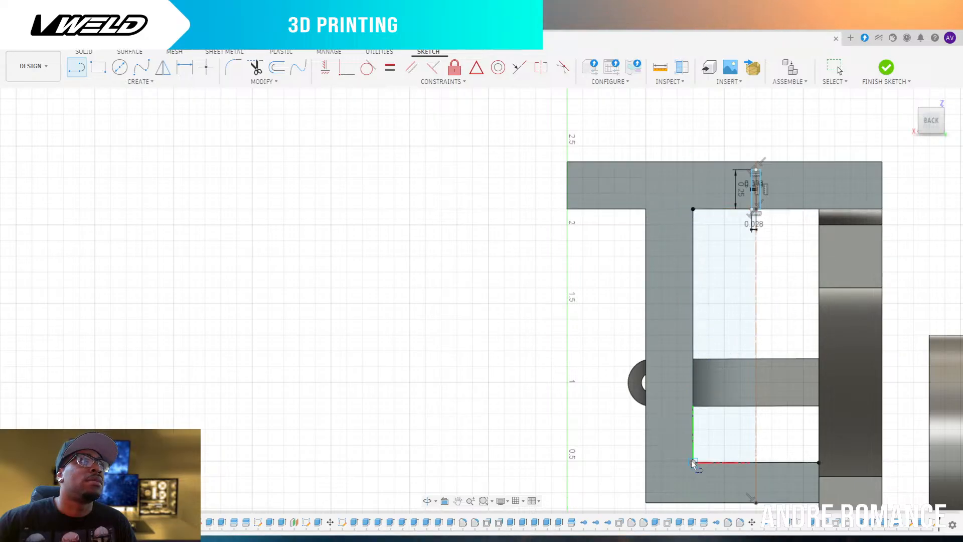
pyautogui.click(693, 335)
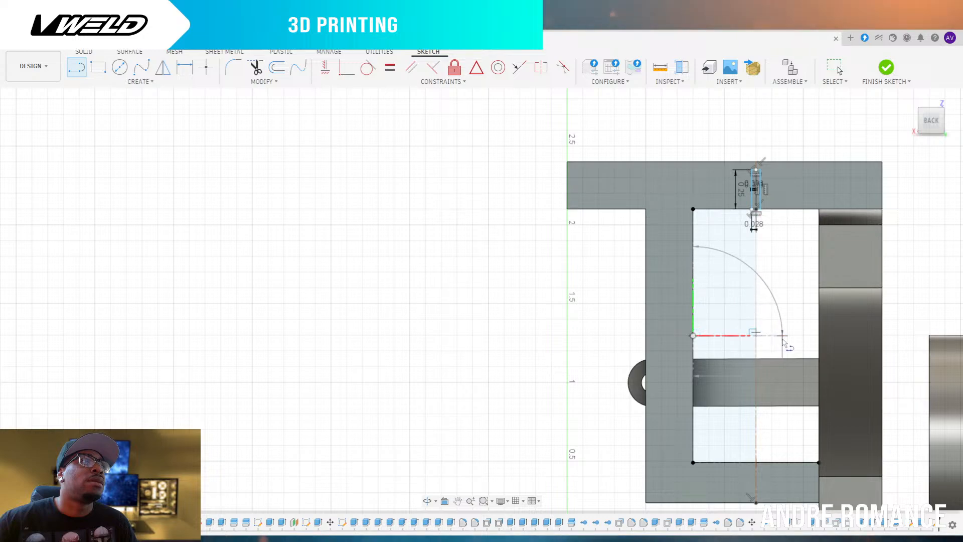
pyautogui.click(756, 335)
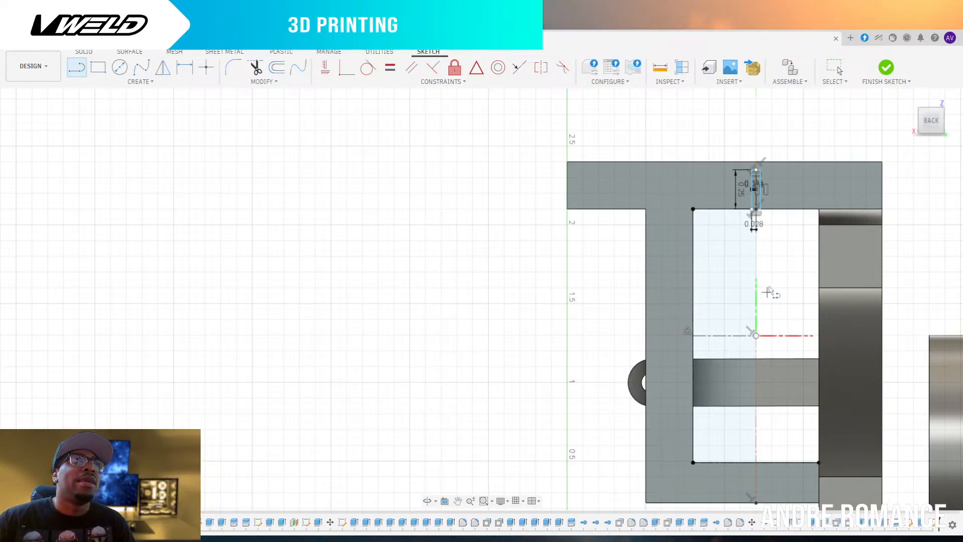
pyautogui.press('Escape')
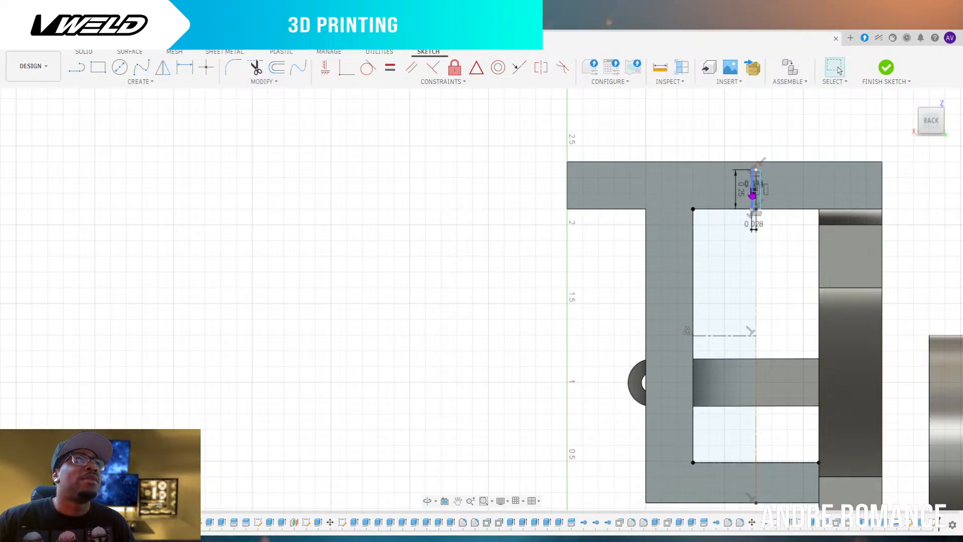
# Mirror the slot's four outline edges about the horizontal construction line onto the bracket's lower bar
pyautogui.scroll(2, 752, 195)
pyautogui.scroll(3, 755, 181)
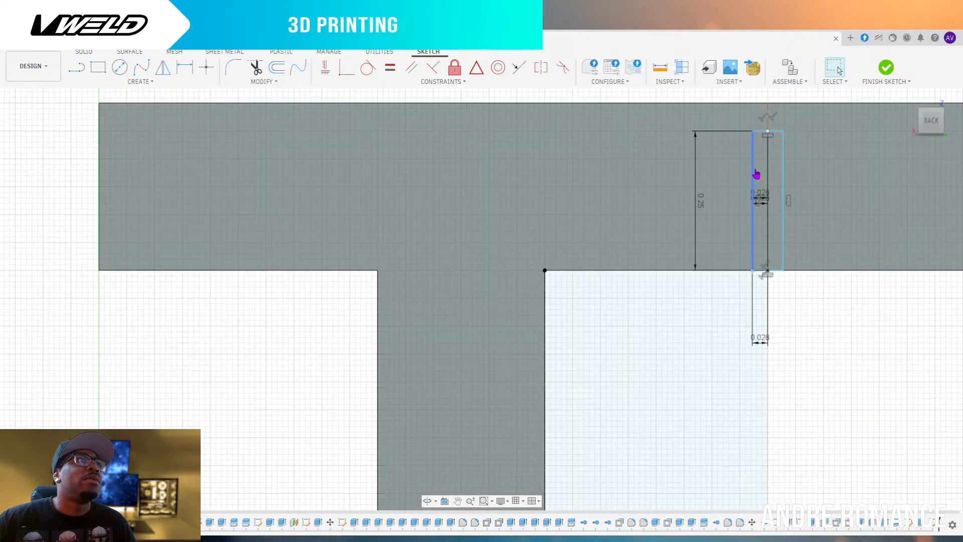
pyautogui.click(762, 135)
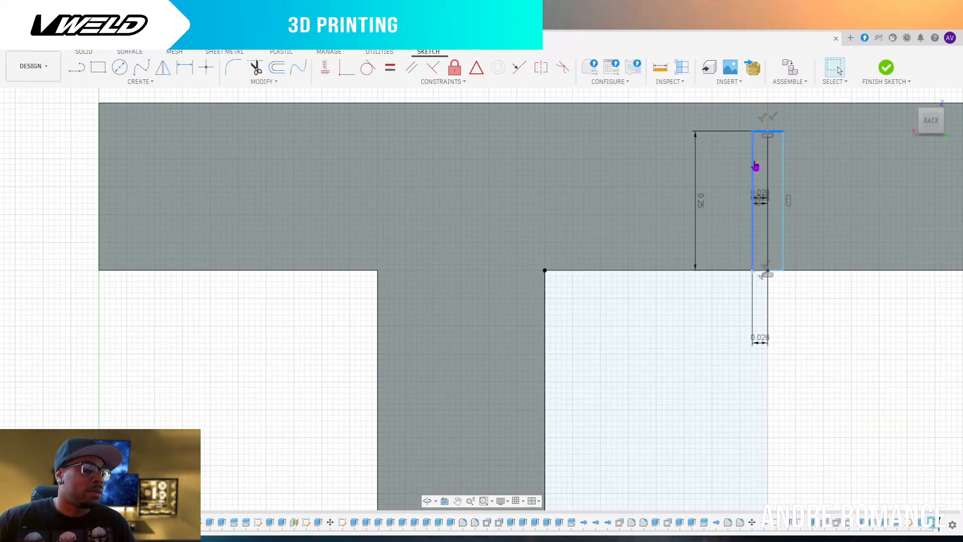
pyautogui.click(755, 167)
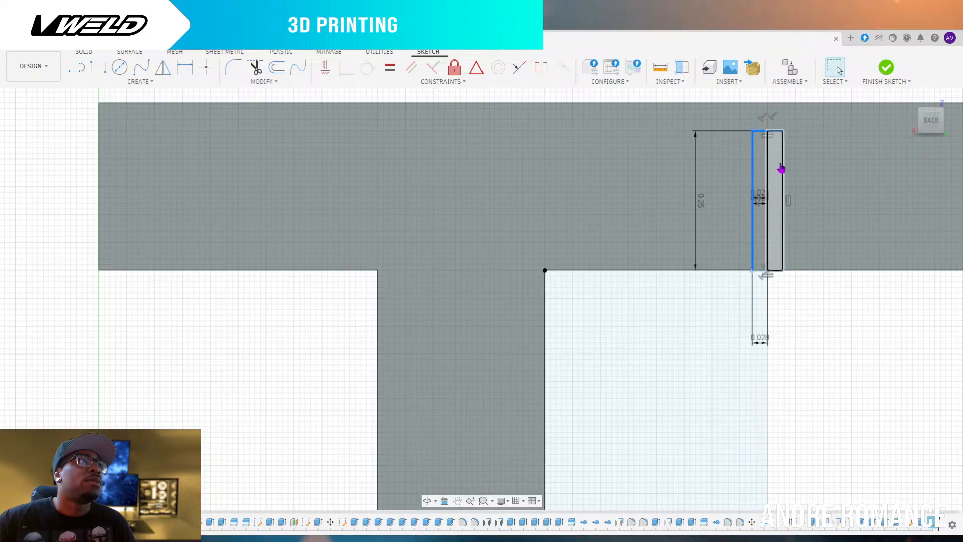
pyautogui.click(767, 271)
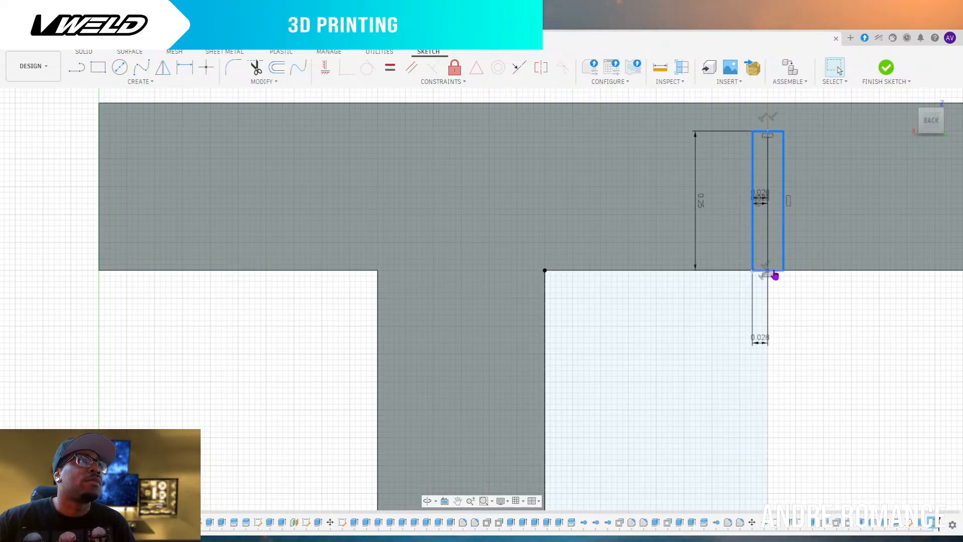
pyautogui.click(782, 251)
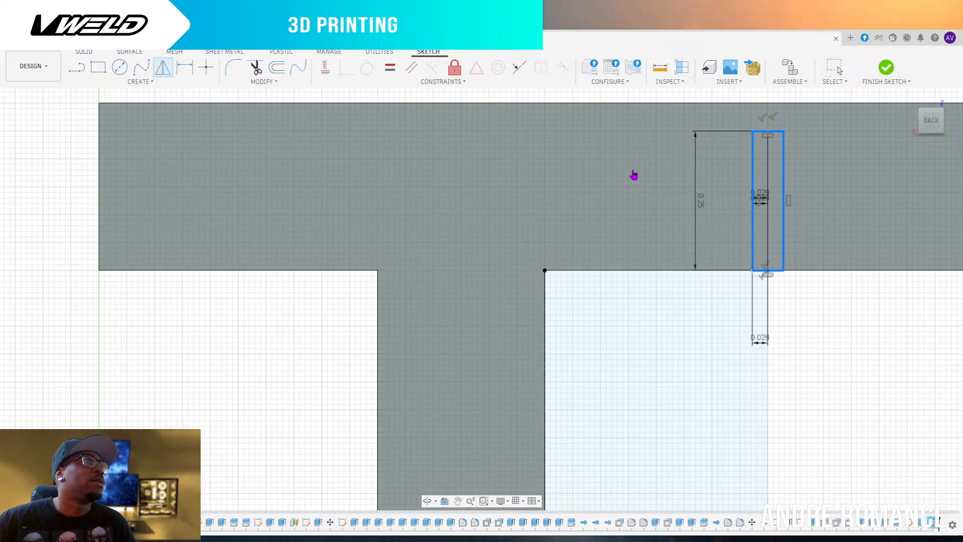
pyautogui.scroll(-4, 820, 138)
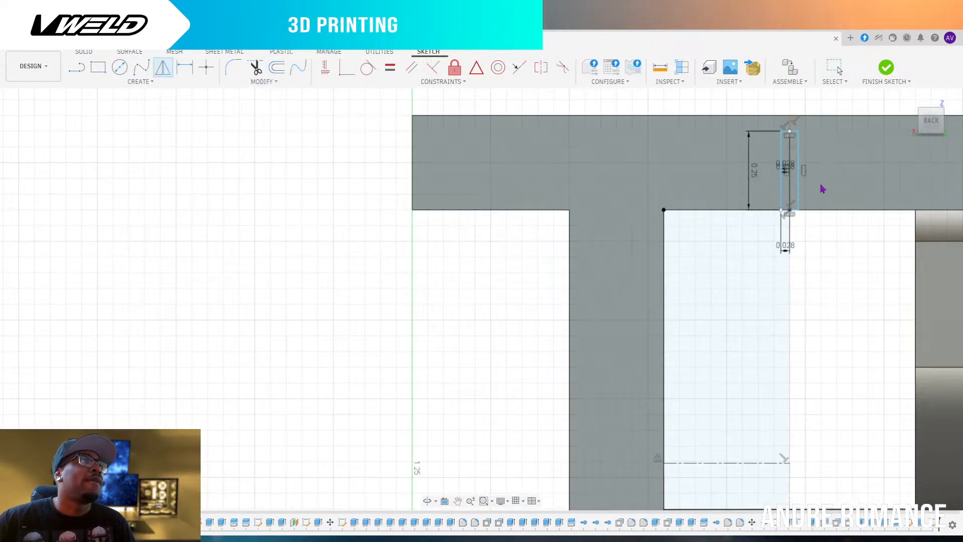
pyautogui.click(742, 464)
pyautogui.scroll(3, 811, 226)
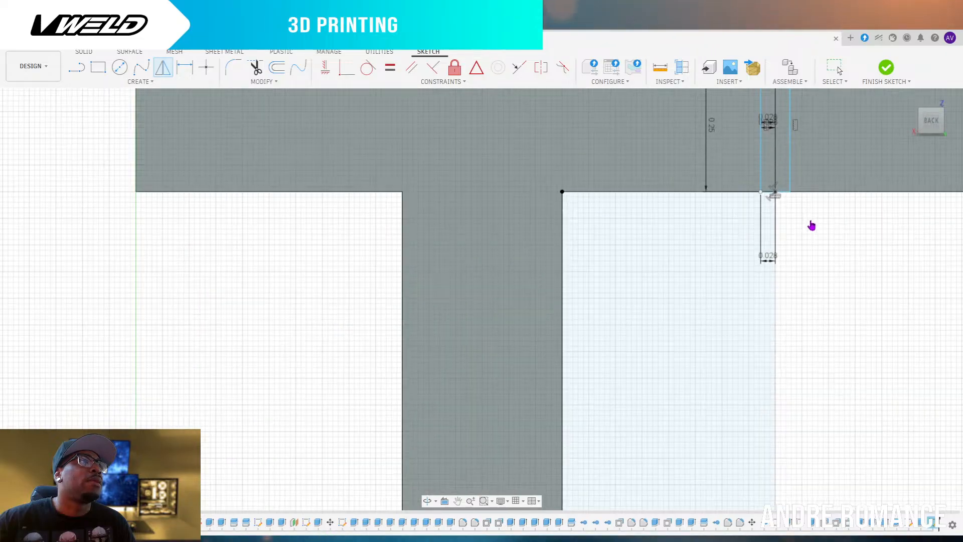
pyautogui.scroll(-6, 804, 222)
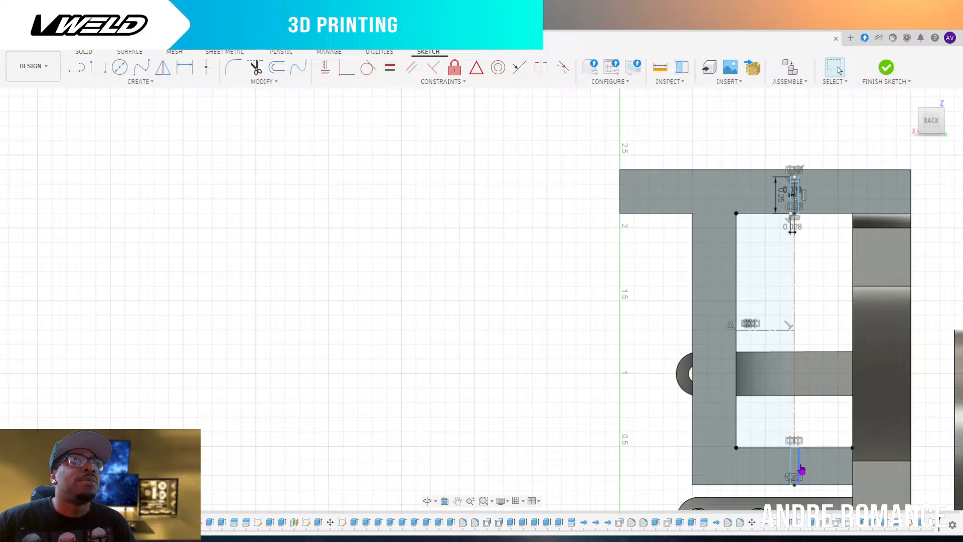
# Examine the slot outlines on the upper and lower bars and the vertical centre line running through them
pyautogui.press('x')
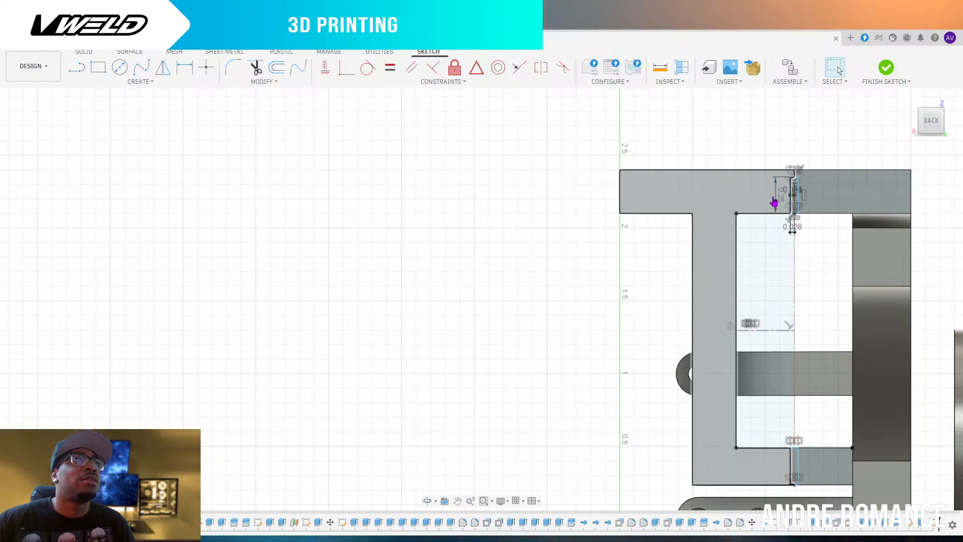
pyautogui.scroll(-2, 774, 202)
pyautogui.scroll(6, 768, 198)
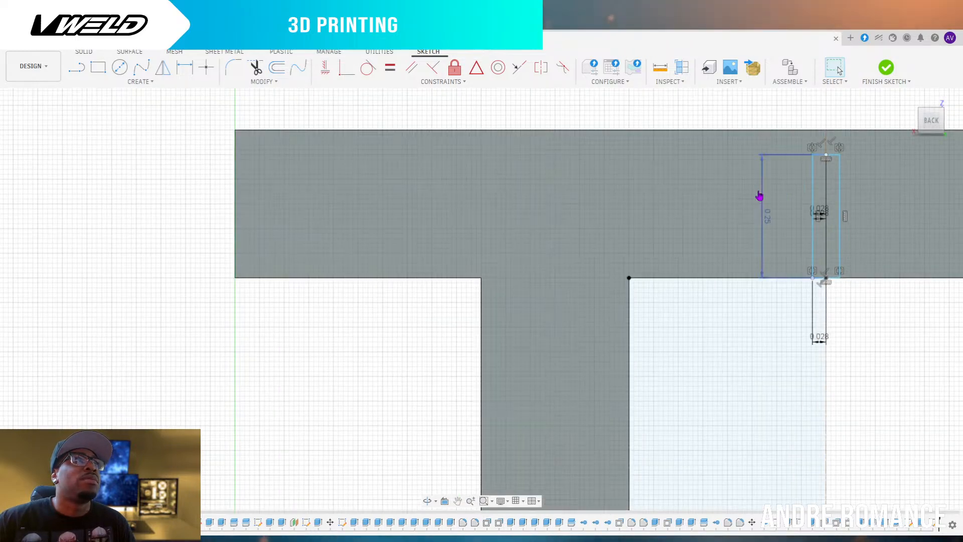
pyautogui.scroll(-2, 673, 159)
pyautogui.scroll(5, 774, 194)
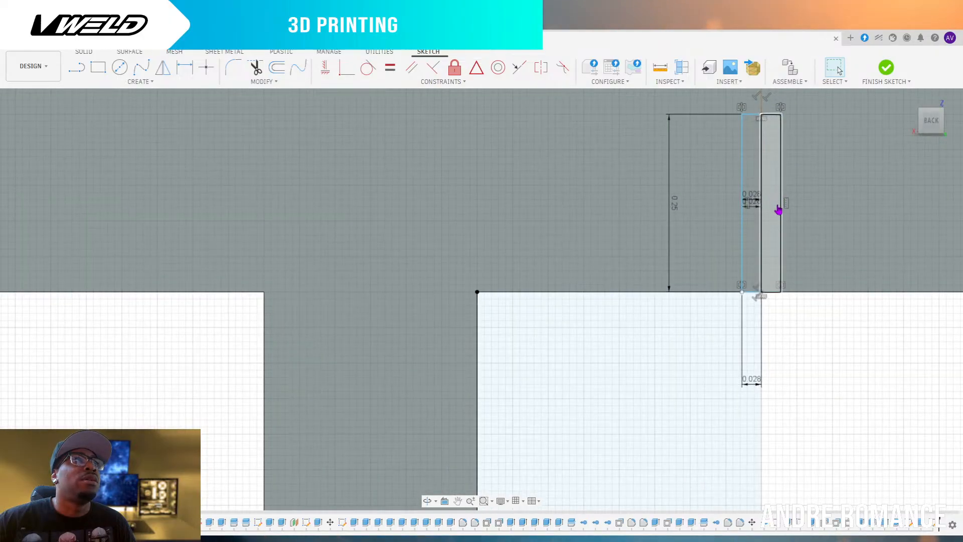
pyautogui.click(703, 327)
pyautogui.click(787, 342)
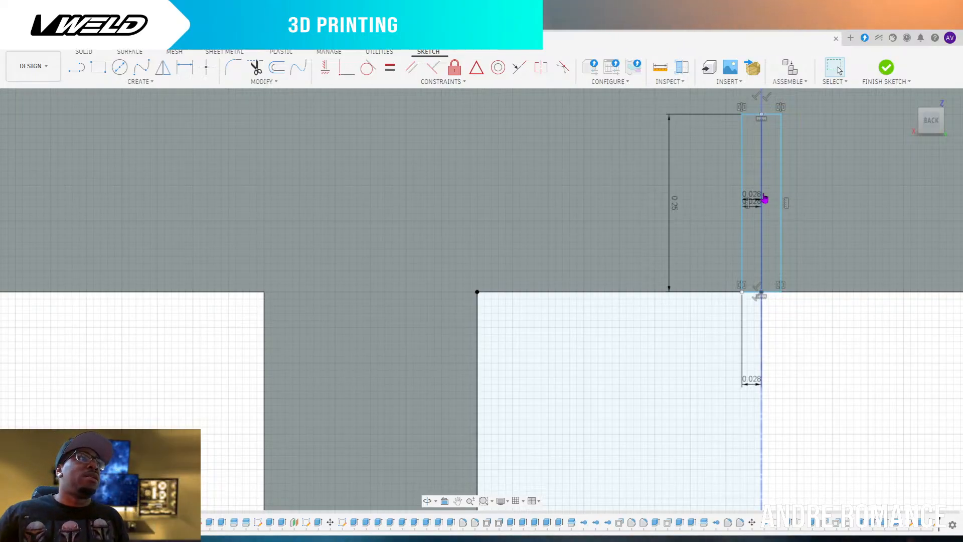
pyautogui.scroll(-5, 807, 332)
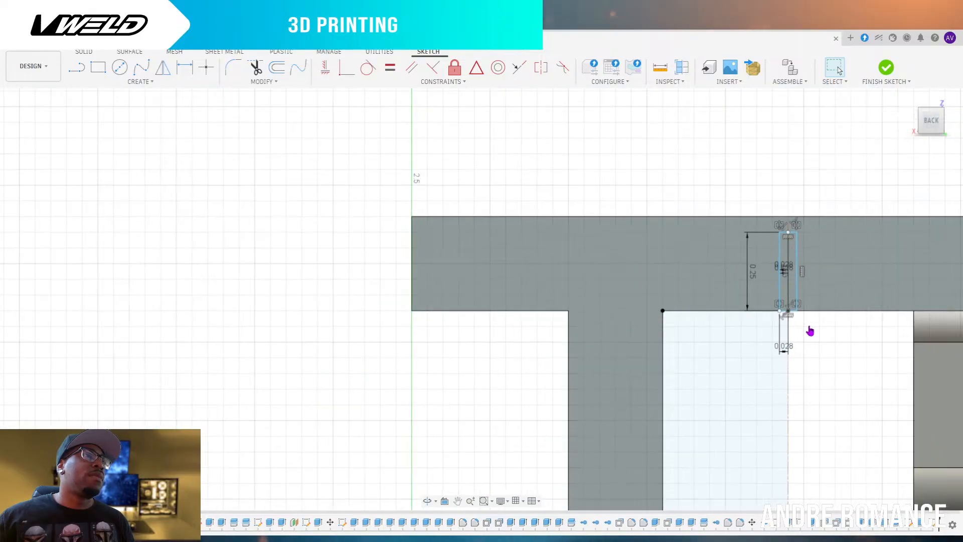
pyautogui.scroll(-2, 775, 210)
pyautogui.scroll(2, 794, 361)
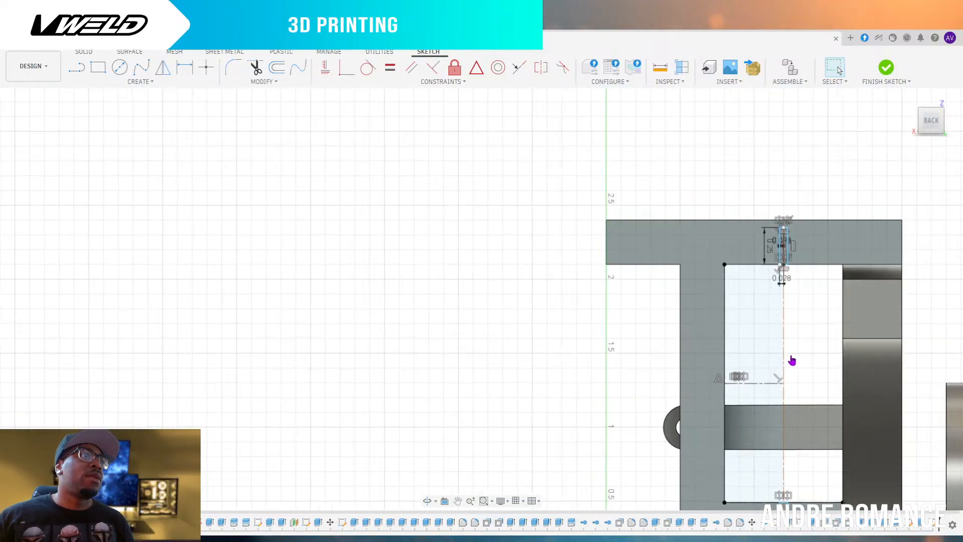
pyautogui.scroll(-2, 755, 310)
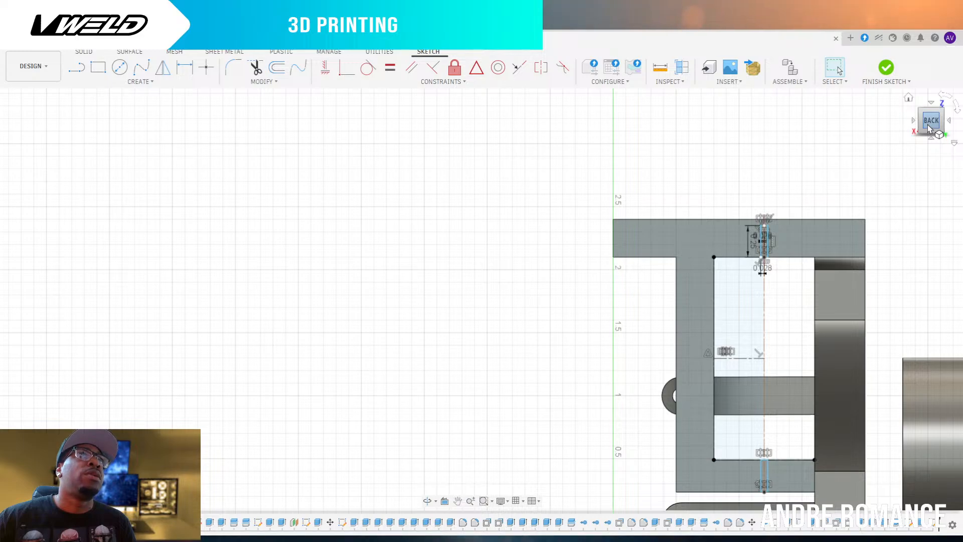
pyautogui.scroll(5, 761, 253)
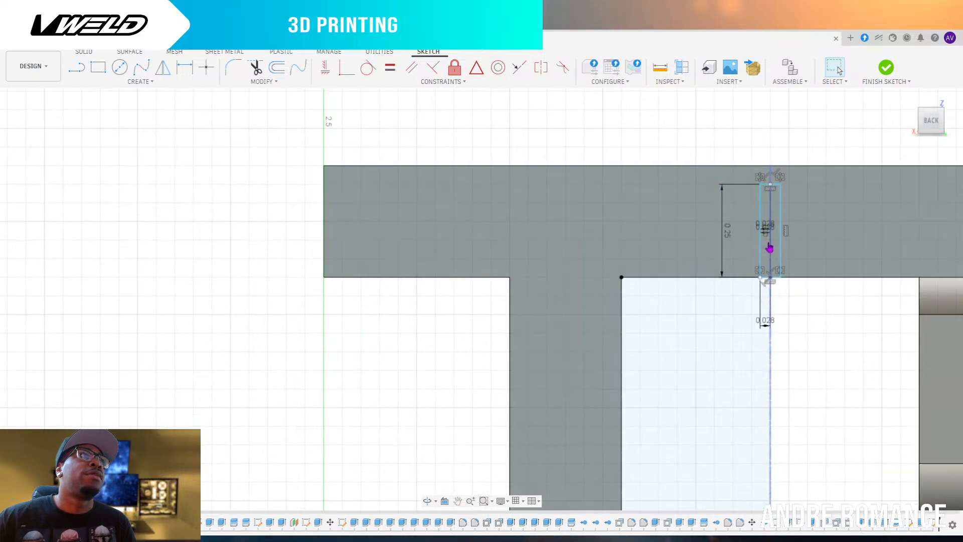
pyautogui.scroll(-3, 652, 141)
pyautogui.scroll(3, 751, 206)
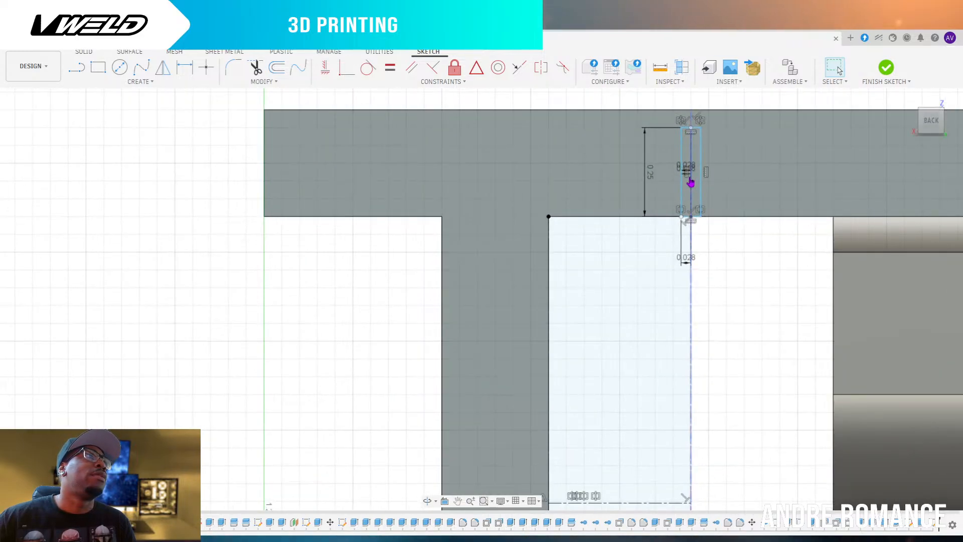
# Trim away the vertical centre line segments inside and above the slot on the upper bar
pyautogui.click(256, 68)
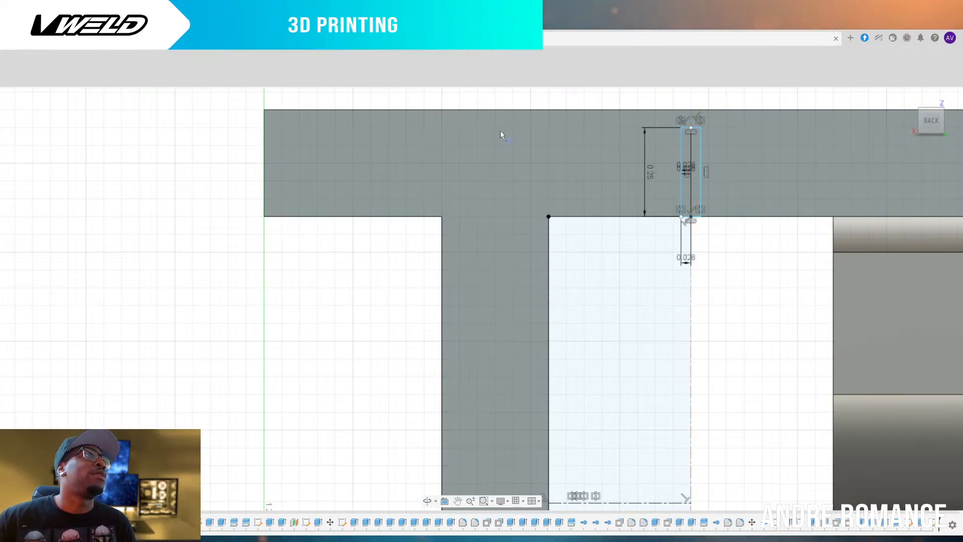
pyautogui.click(691, 189)
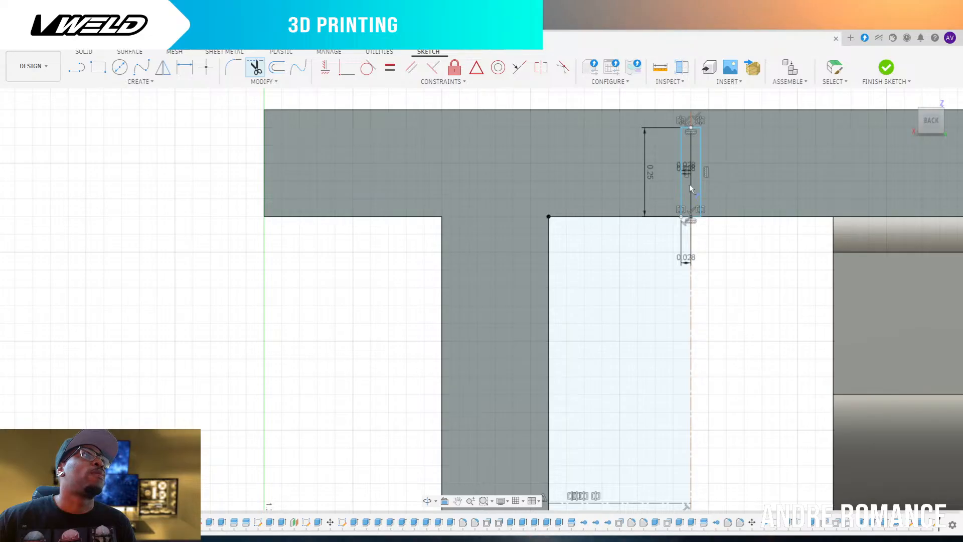
pyautogui.click(691, 121)
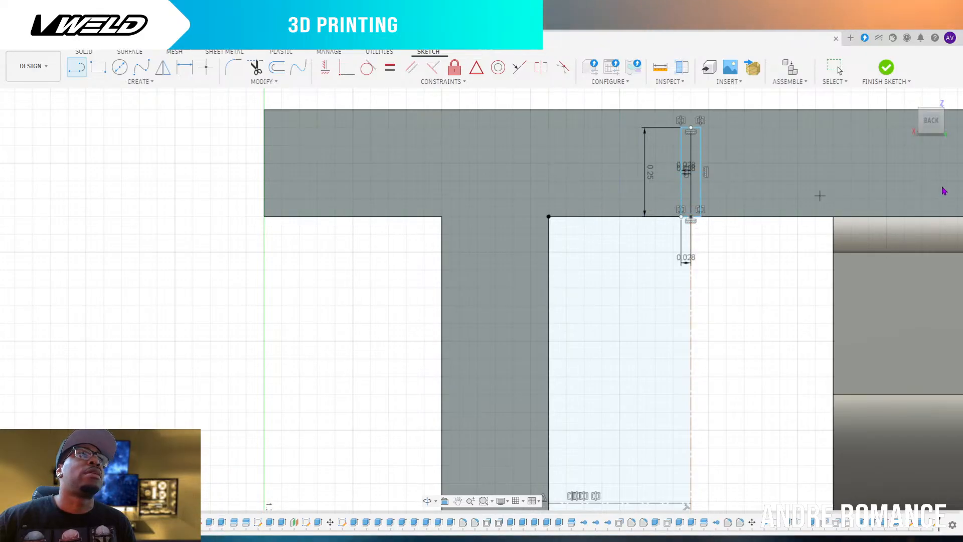
# Draw a 0.165 vertical line up the upper slot's centre from the bar's lower edge, then a 0.193 horizontal construction line towards the upright
pyautogui.click(691, 217)
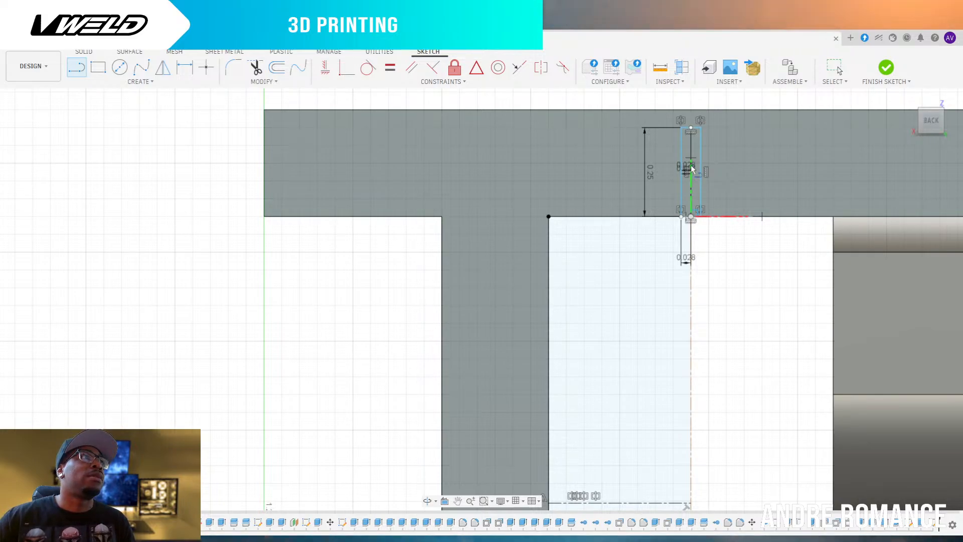
pyautogui.press('Return')
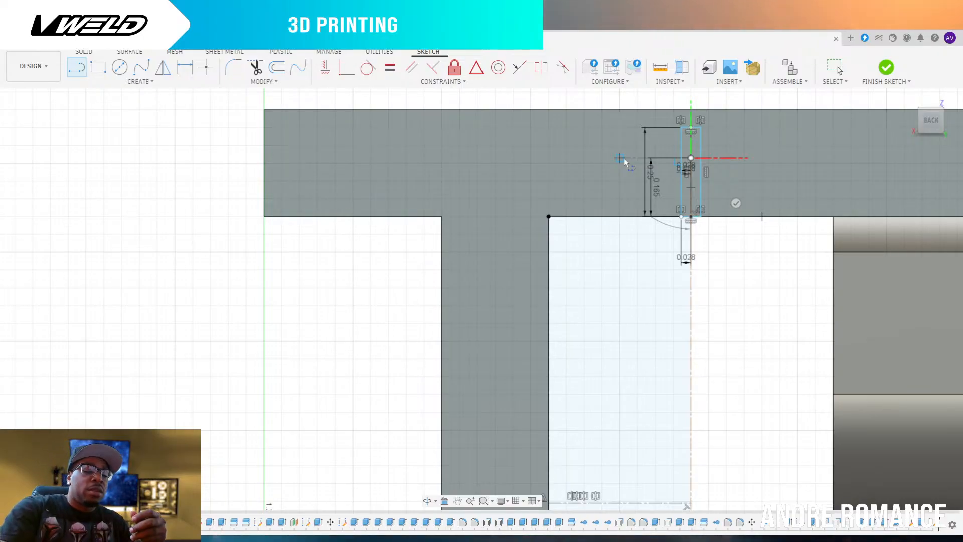
pyautogui.click(803, 203)
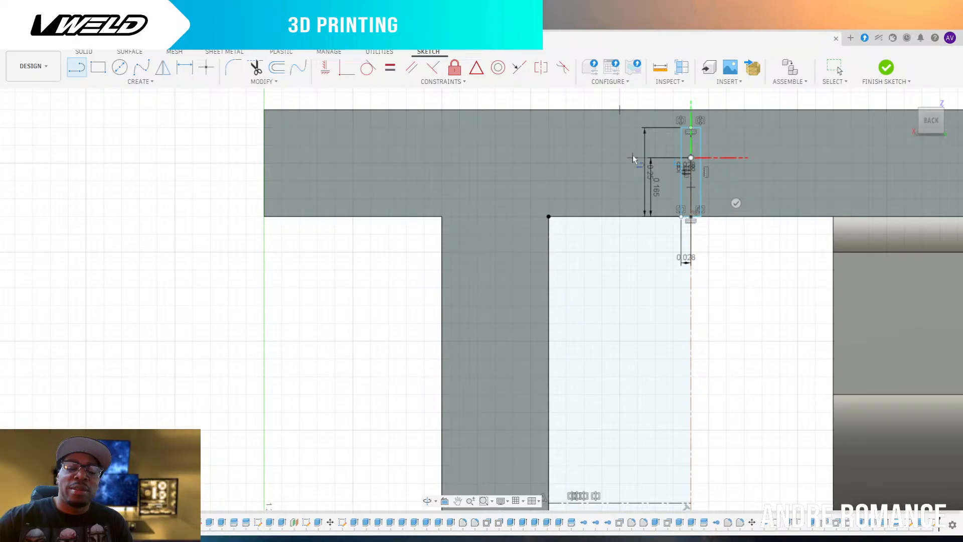
pyautogui.click(622, 158)
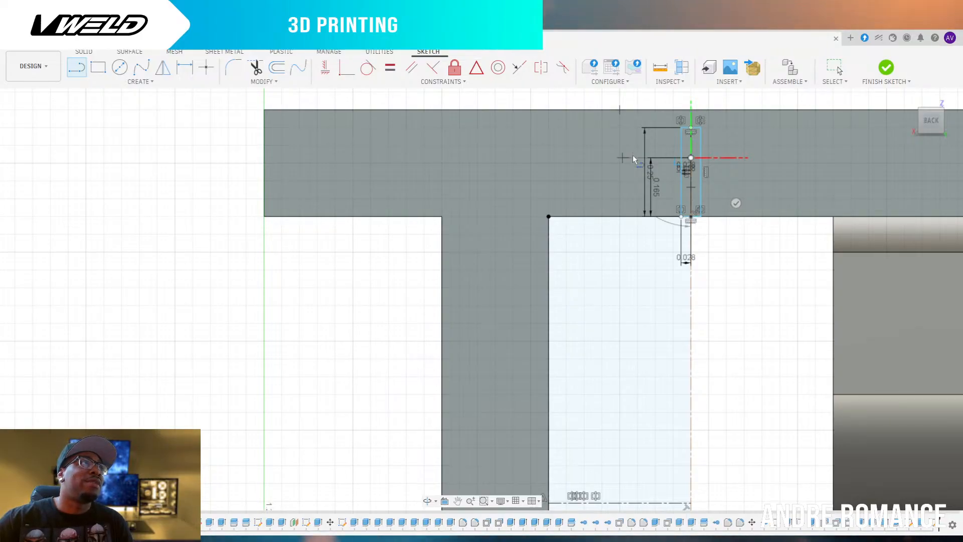
pyautogui.press('Escape')
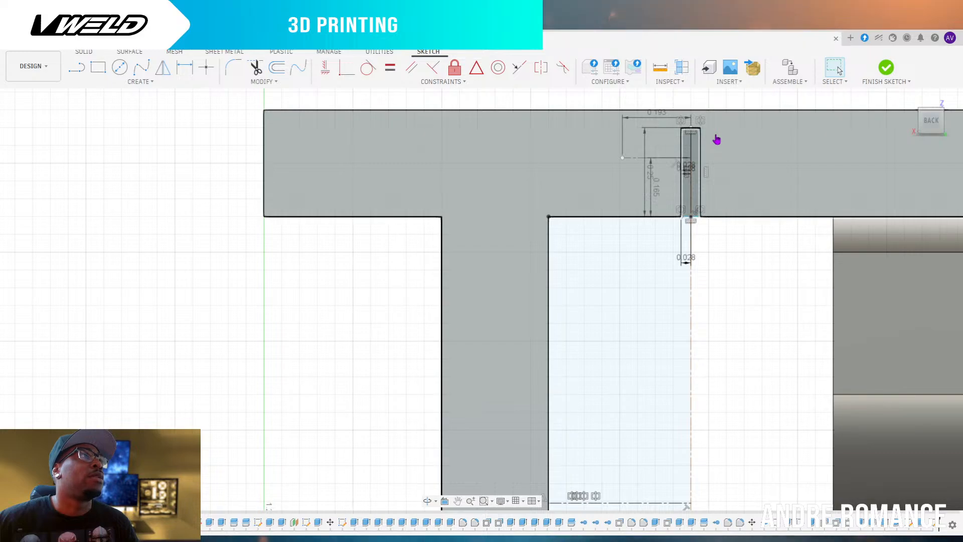
# Draw a 0.13 diameter circle centred on the free end of the horizontal construction line on the upper bar
pyautogui.click(691, 146)
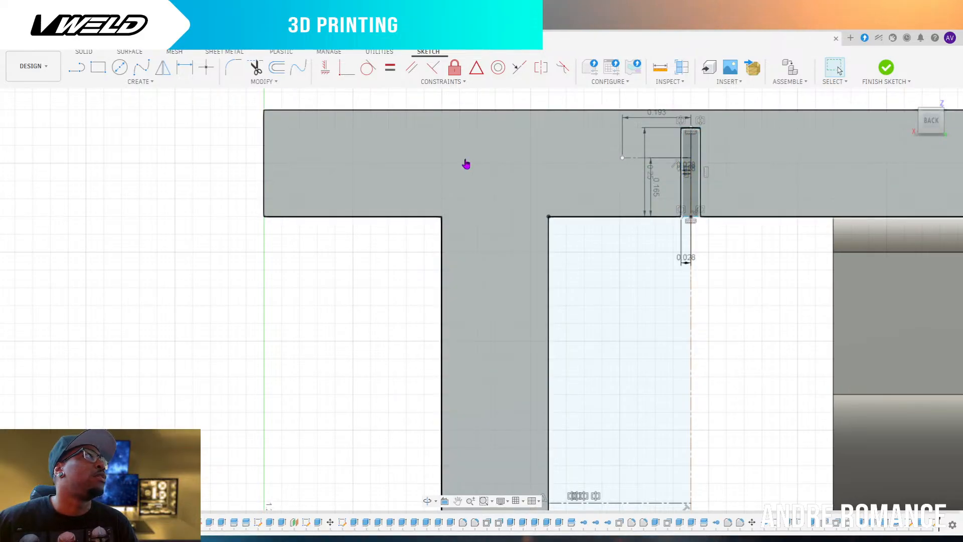
pyautogui.click(120, 67)
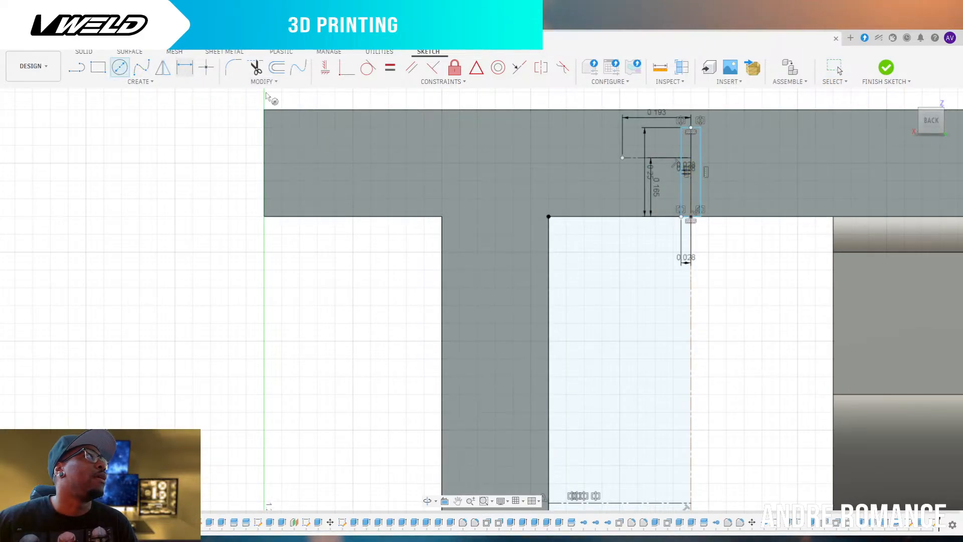
pyautogui.click(622, 159)
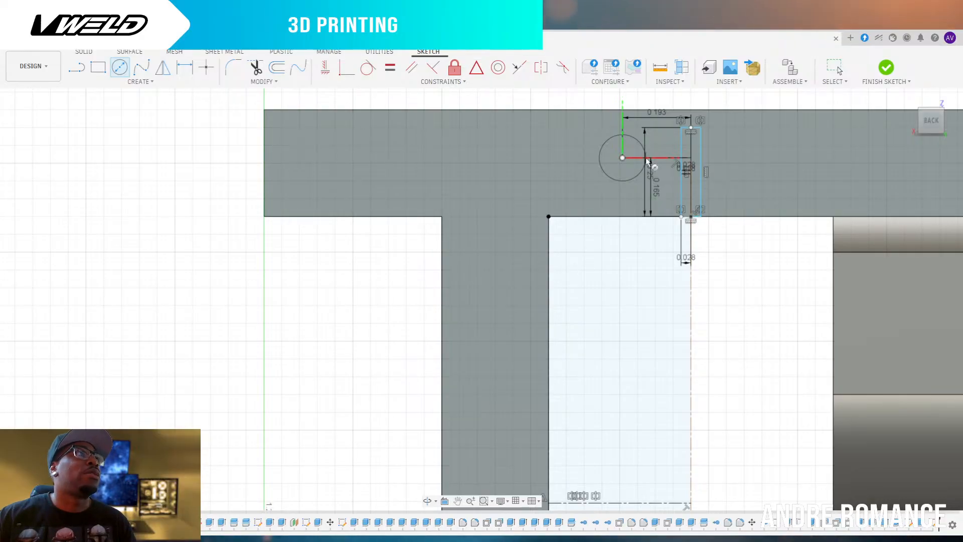
pyautogui.click(647, 159)
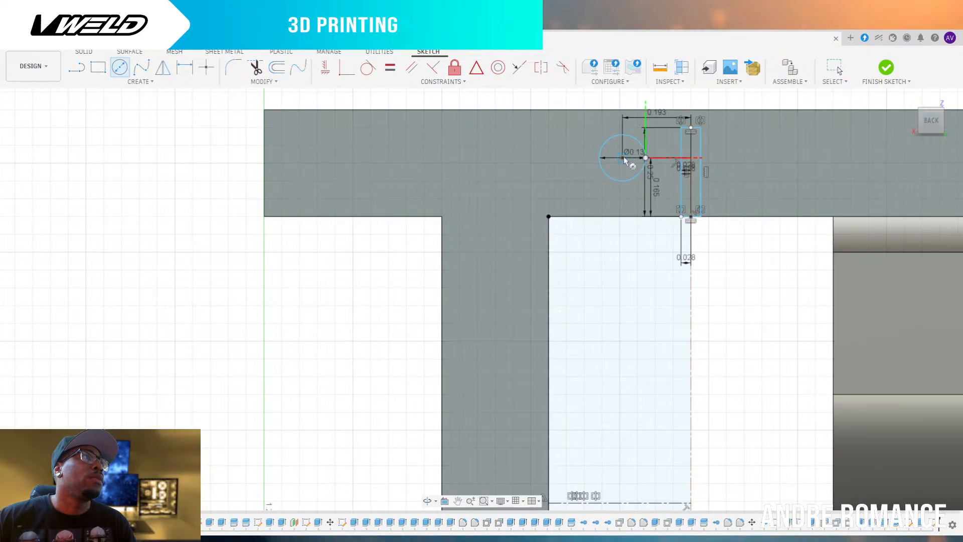
# Examine from the back how the new circle lines up with the lower slot and the lower linkage arm's holes
pyautogui.scroll(-6, 697, 223)
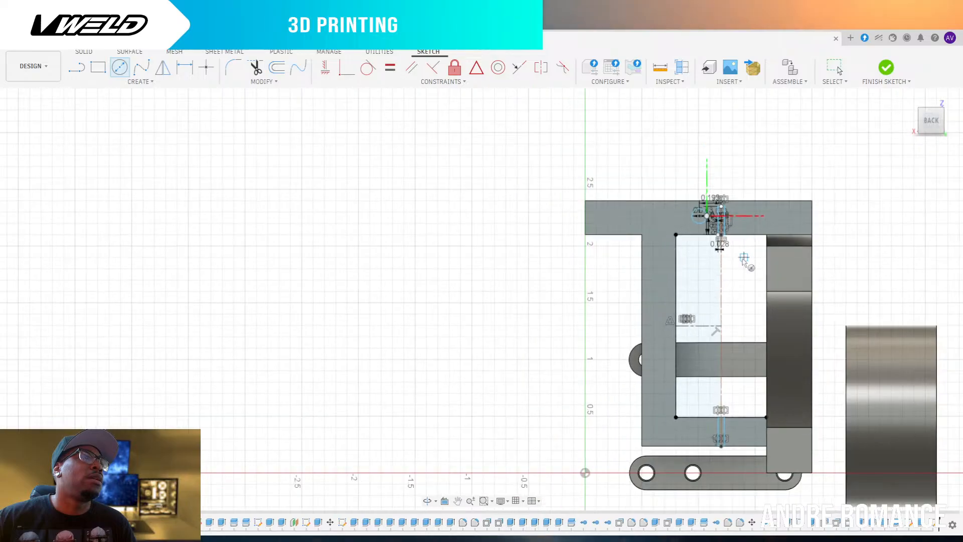
pyautogui.scroll(-1, 744, 258)
pyautogui.scroll(1, 744, 269)
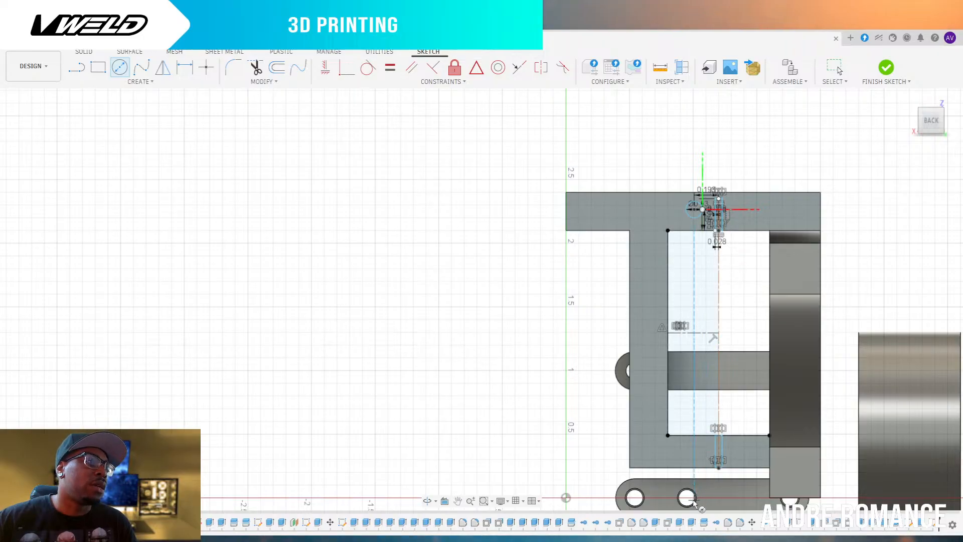
pyautogui.scroll(5, 701, 496)
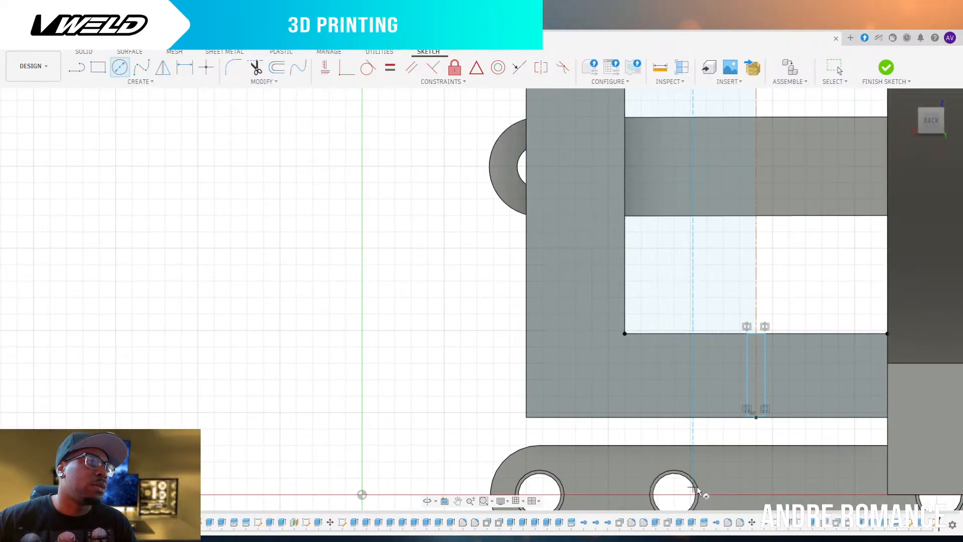
pyautogui.scroll(3, 701, 491)
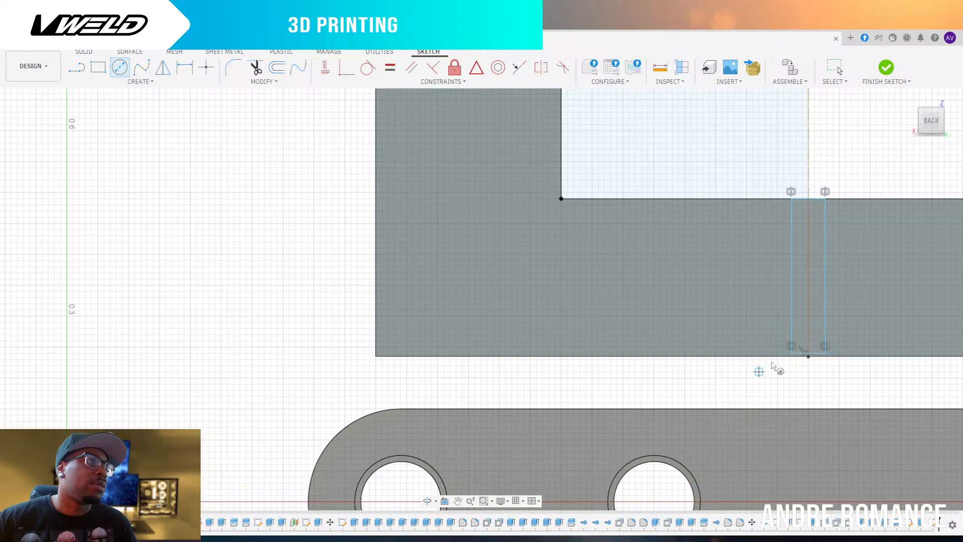
pyautogui.scroll(-8, 783, 351)
pyautogui.click(836, 67)
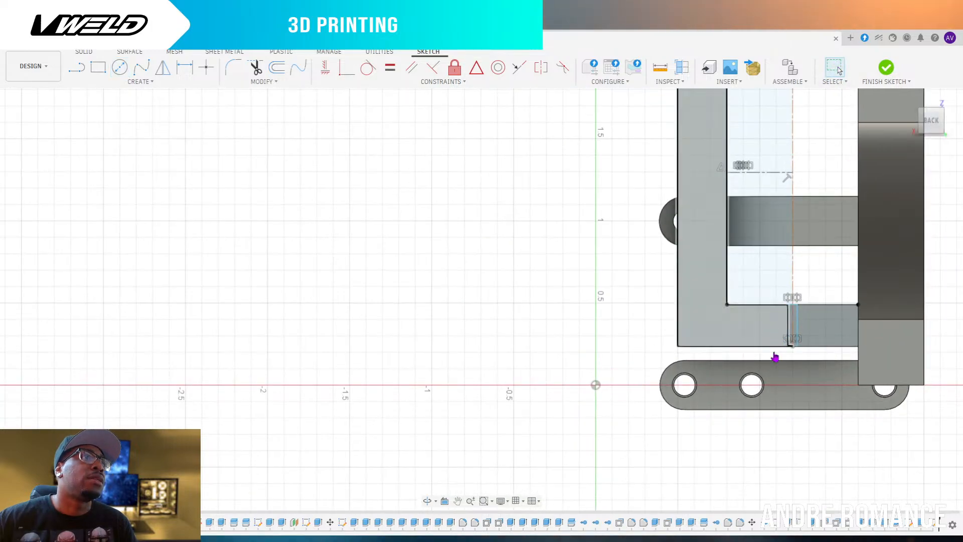
pyautogui.scroll(3, 766, 389)
pyautogui.scroll(-3, 765, 390)
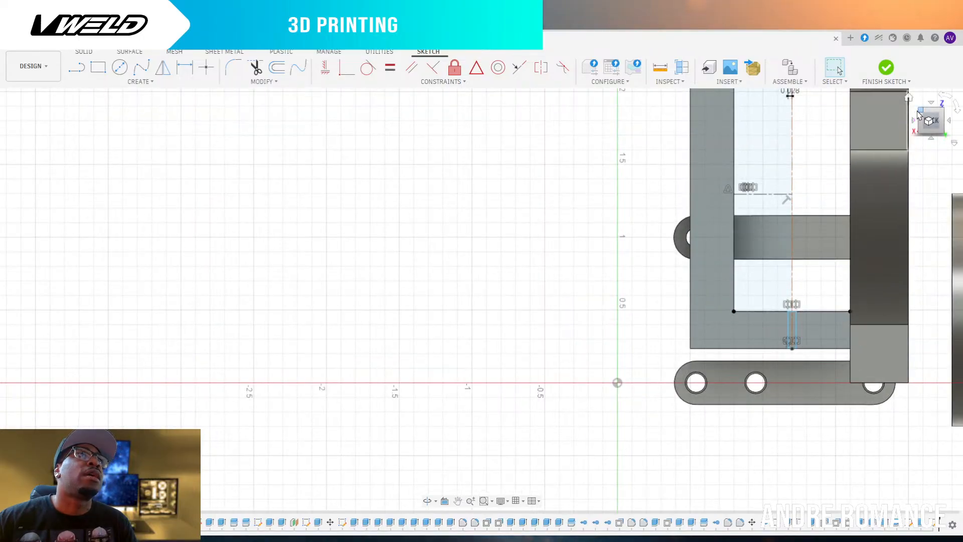
# Examine the middle counterbored hole of the lower linkage arm from the front and compare it with the bracket's circle
pyautogui.moveTo(923, 114)
pyautogui.mouseDown()
pyautogui.moveTo(932, 134)
pyautogui.moveTo(962, 112)
pyautogui.mouseUp()
pyautogui.scroll(10, 453, 316)
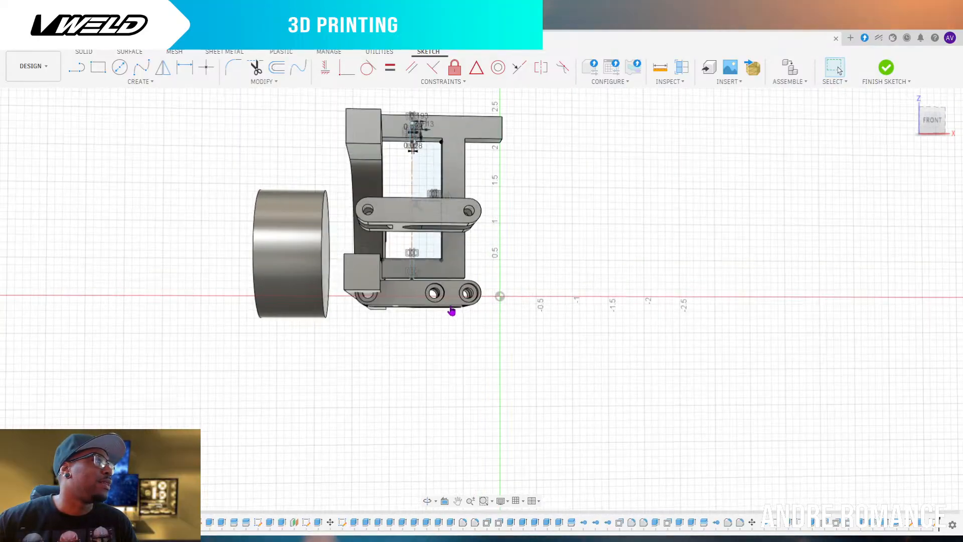
pyautogui.scroll(5, 444, 300)
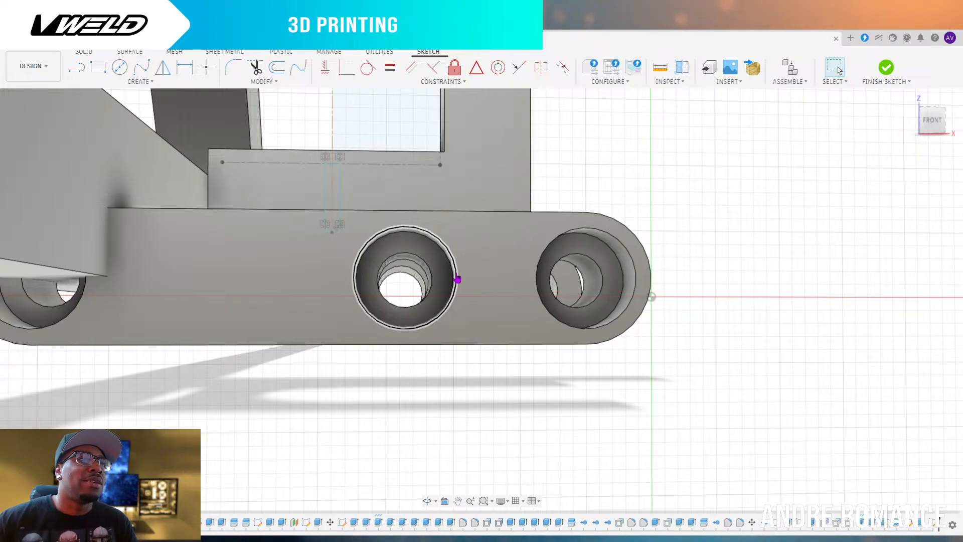
pyautogui.click(456, 287)
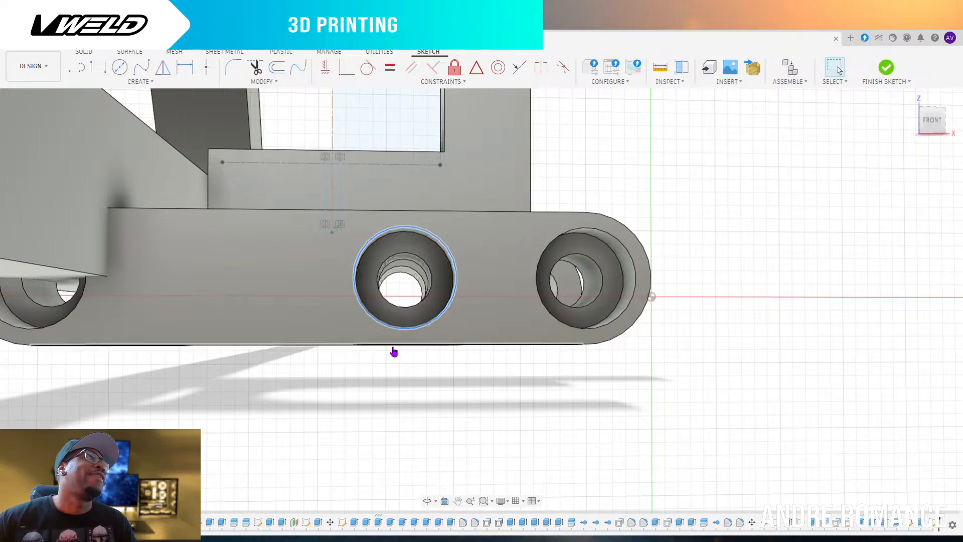
pyautogui.scroll(-5, 371, 388)
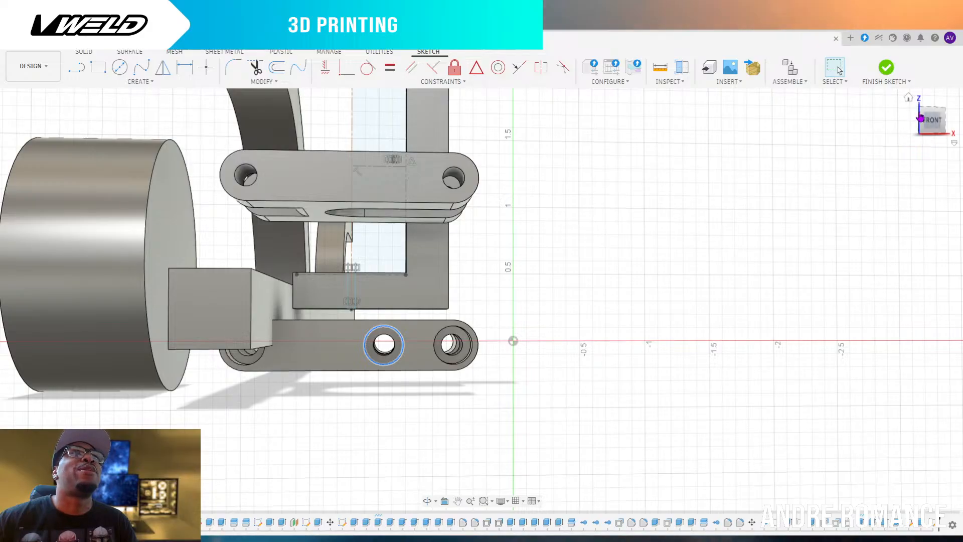
pyautogui.click(942, 111)
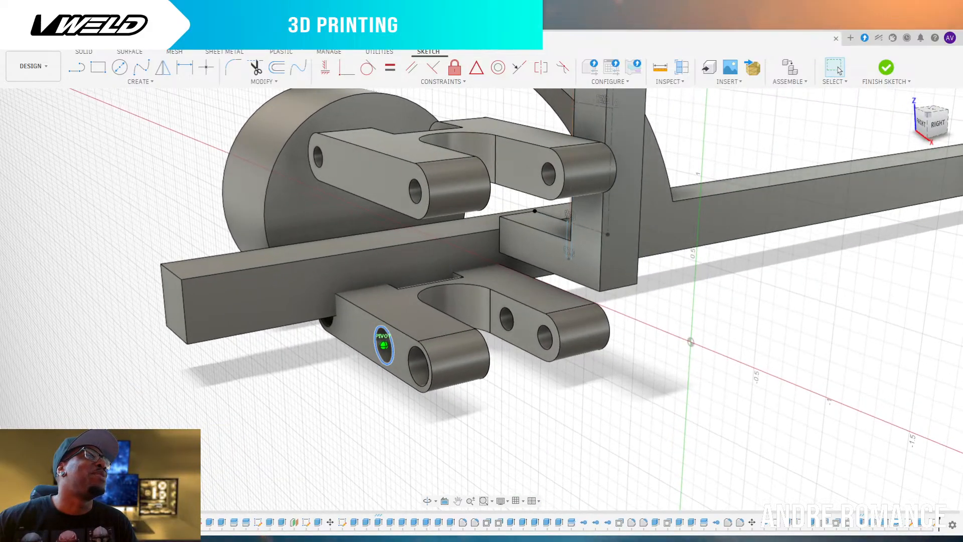
pyautogui.moveTo(384, 346)
pyautogui.keyDown('shift'); pyautogui.mouseDown(button='middle')
pyautogui.moveTo(321, 337)
pyautogui.moveTo(173, 355)
pyautogui.moveTo(170, 342)
pyautogui.mouseUp(button='middle'); pyautogui.keyUp('shift')
pyautogui.keyDown('shift'); pyautogui.moveTo(687, 365); pyautogui.dragTo(688, 381, button='middle'); pyautogui.keyUp('shift')
pyautogui.scroll(-5, 688, 383)
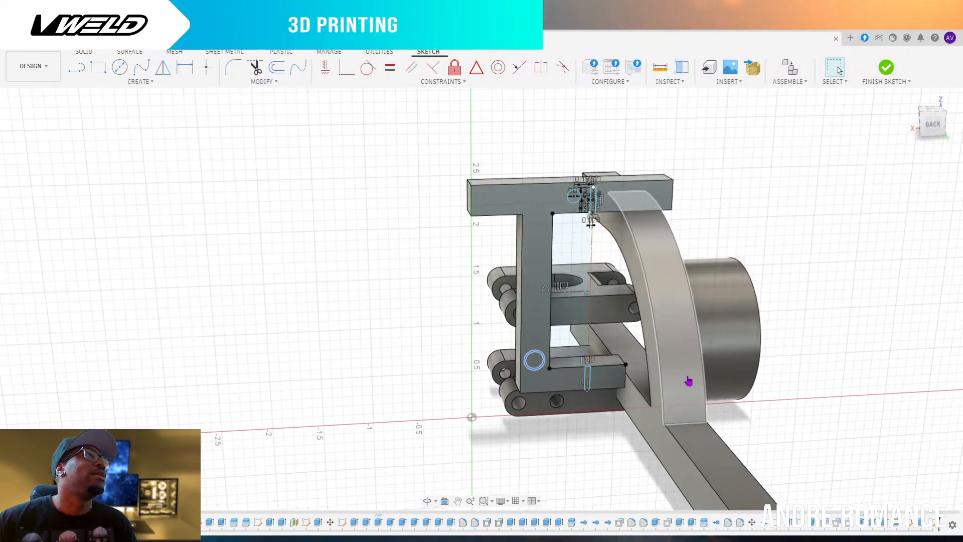
pyautogui.scroll(5, 620, 199)
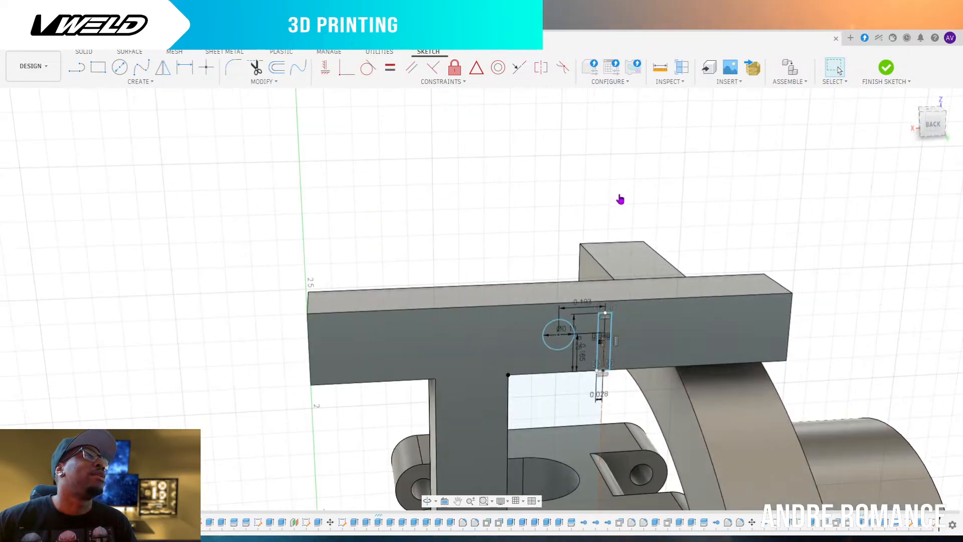
# Draw a 0.23 diameter circle concentric with the 0.13 circle on the upper bar
pyautogui.click(933, 124)
pyautogui.scroll(-3, 639, 279)
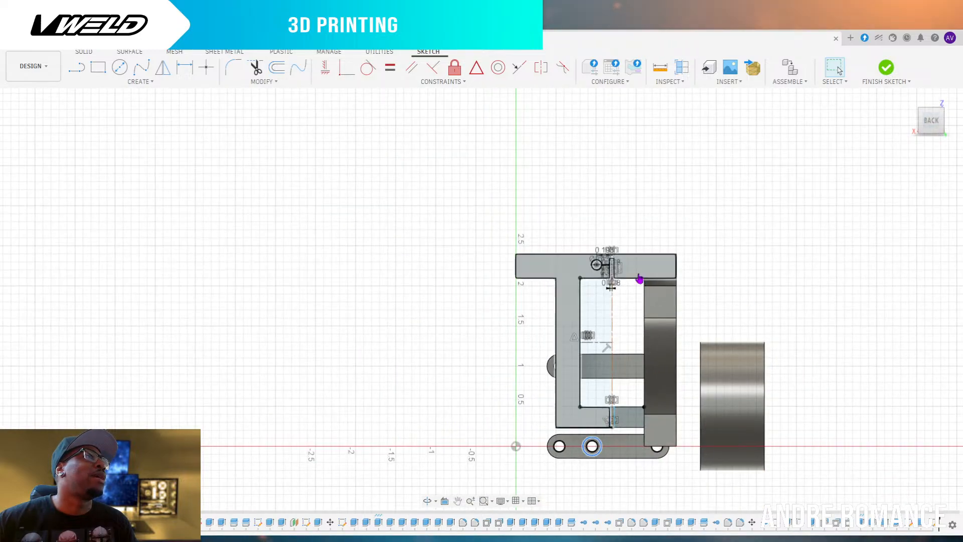
pyautogui.scroll(8, 598, 267)
pyautogui.scroll(4, 596, 267)
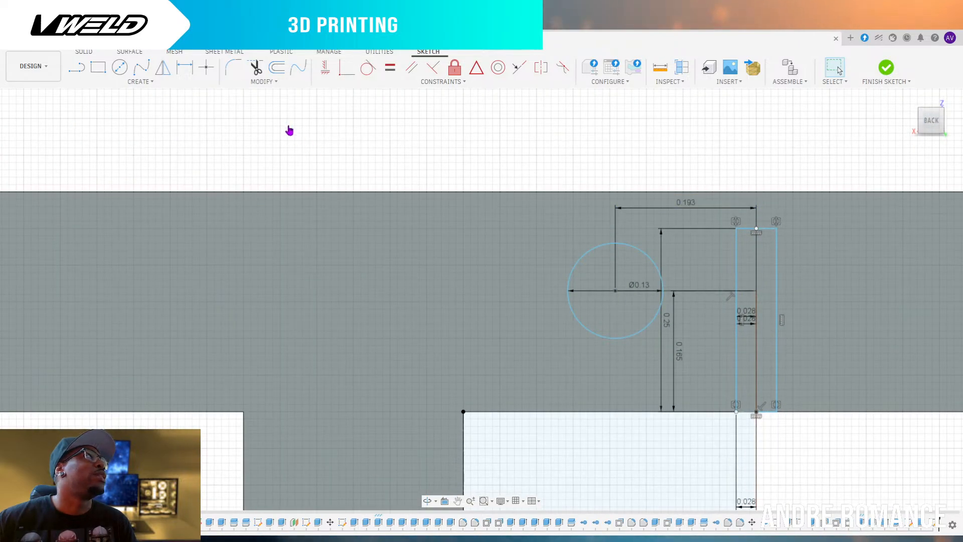
pyautogui.click(124, 74)
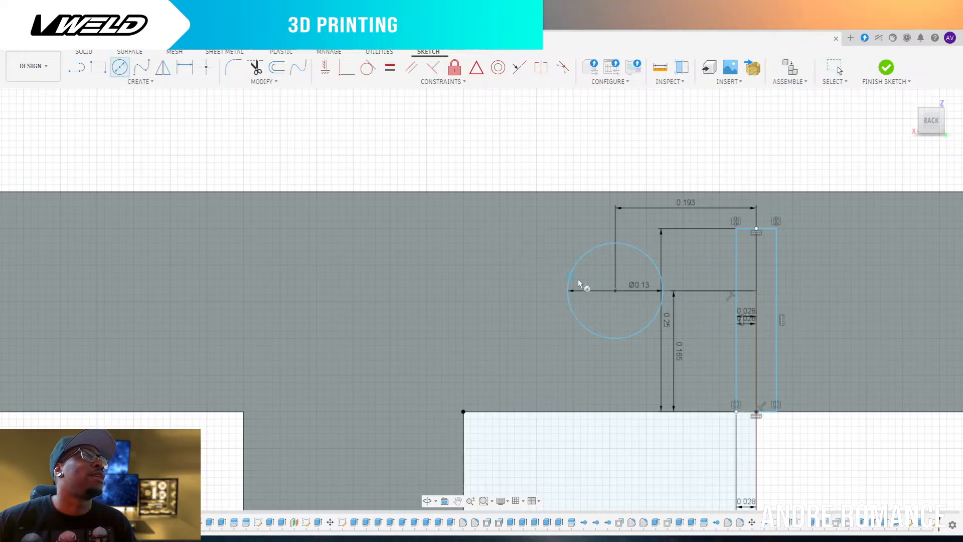
pyautogui.click(616, 291)
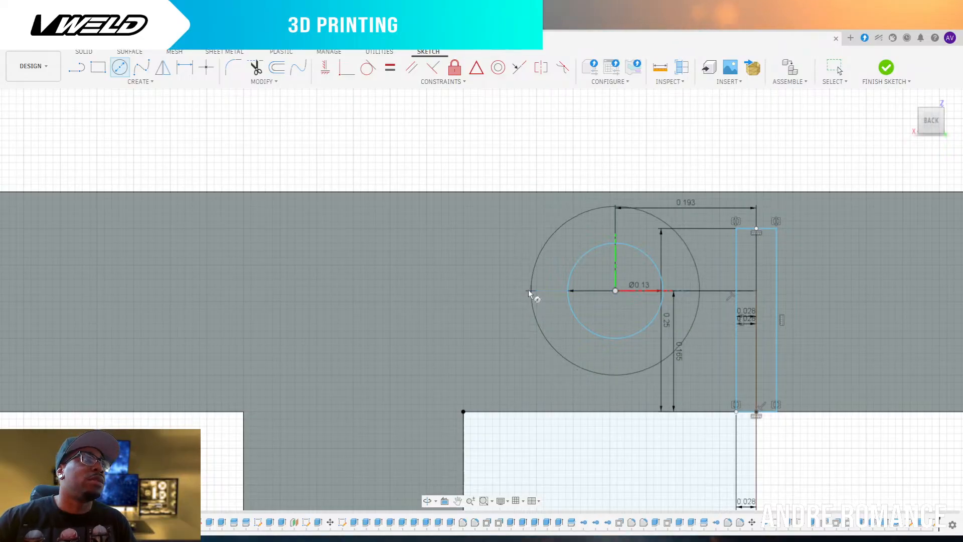
pyautogui.click(530, 294)
pyautogui.press('Escape')
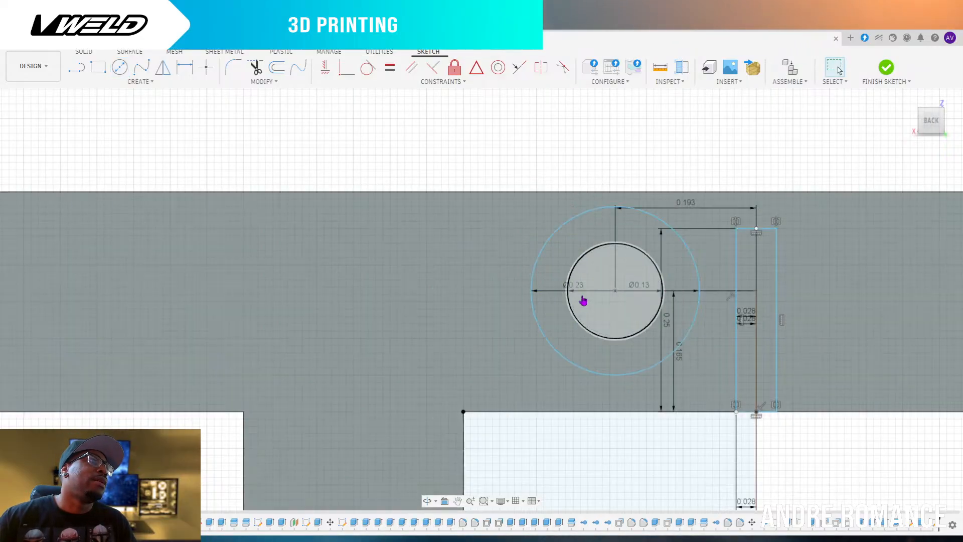
# Mirror both concentric circles about the slot's vertical centre line on the upper bar
pyautogui.scroll(-3, 557, 366)
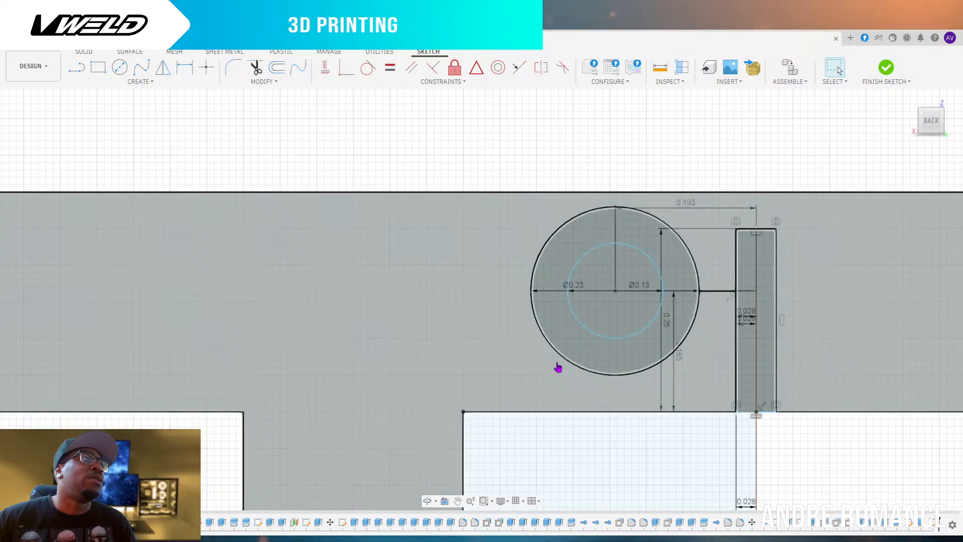
pyautogui.click(609, 348)
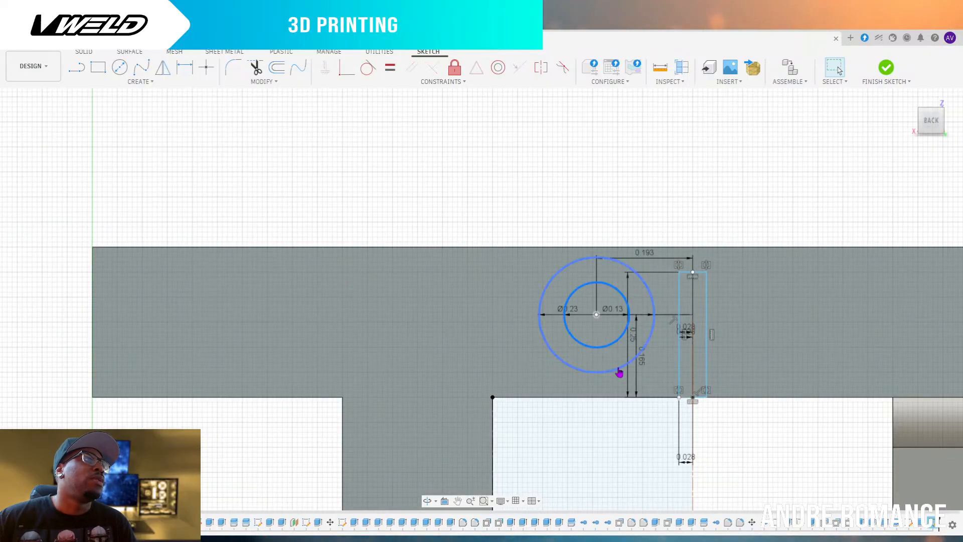
pyautogui.keyDown('shift'); pyautogui.click(620, 372); pyautogui.keyUp('shift')
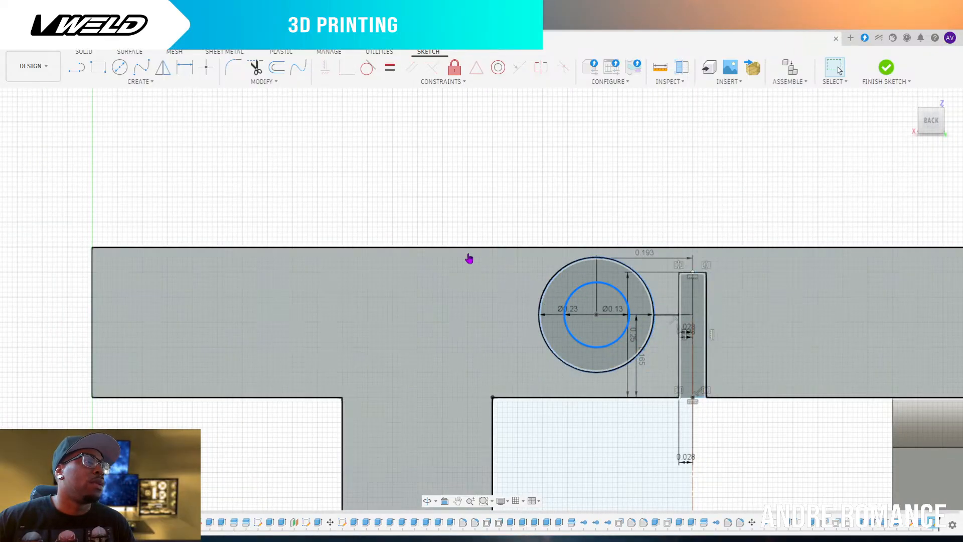
pyautogui.click(163, 70)
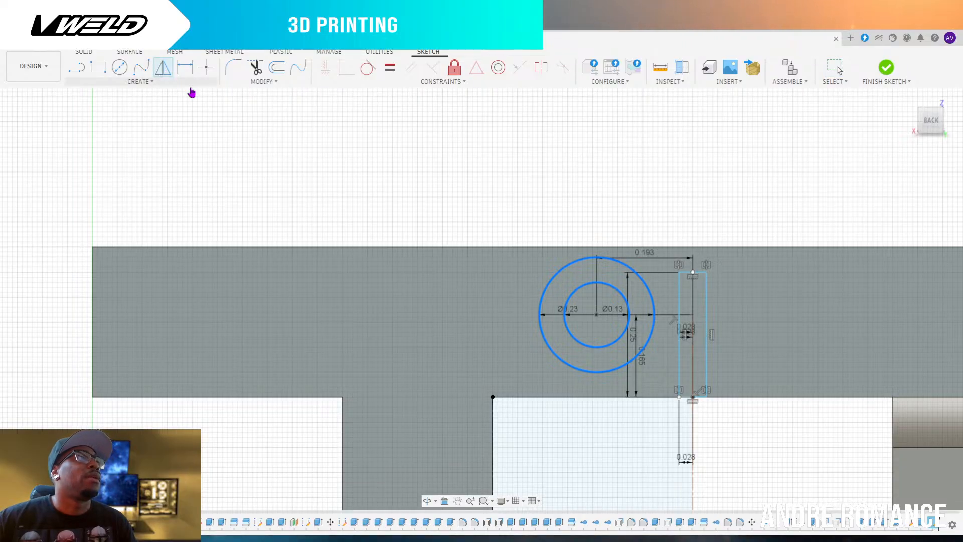
pyautogui.click(694, 354)
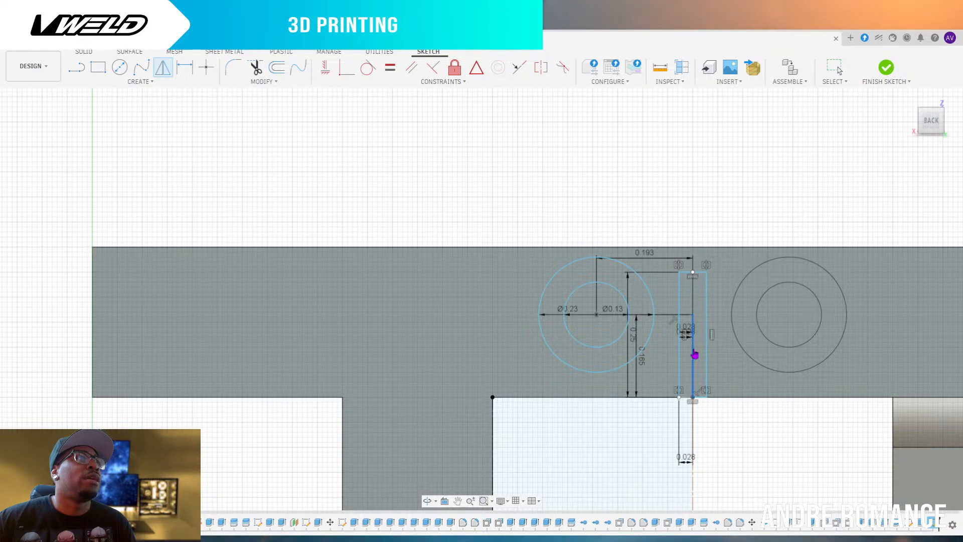
pyautogui.click(780, 205)
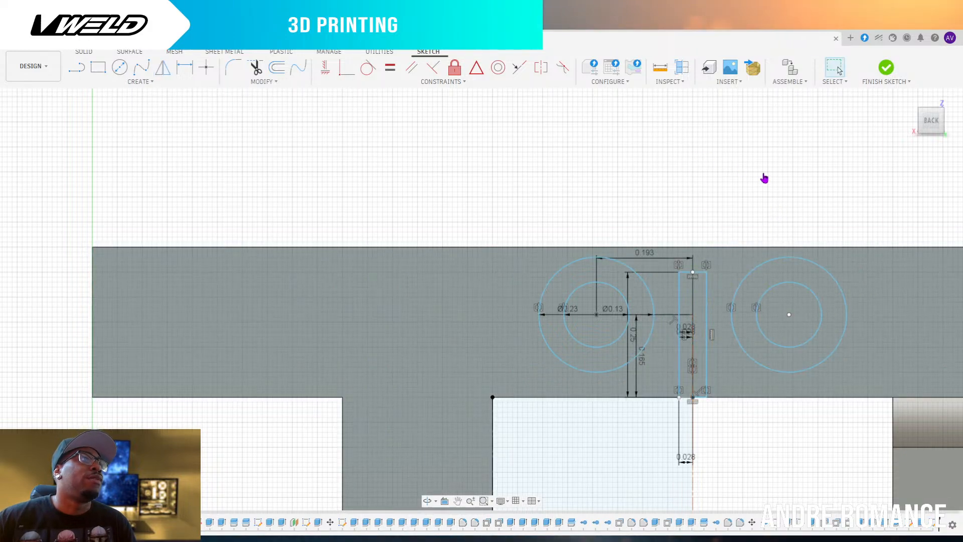
# Mirror all four concentric circles of the upper bar about the horizontal centre line onto the lower bar
pyautogui.click(655, 310)
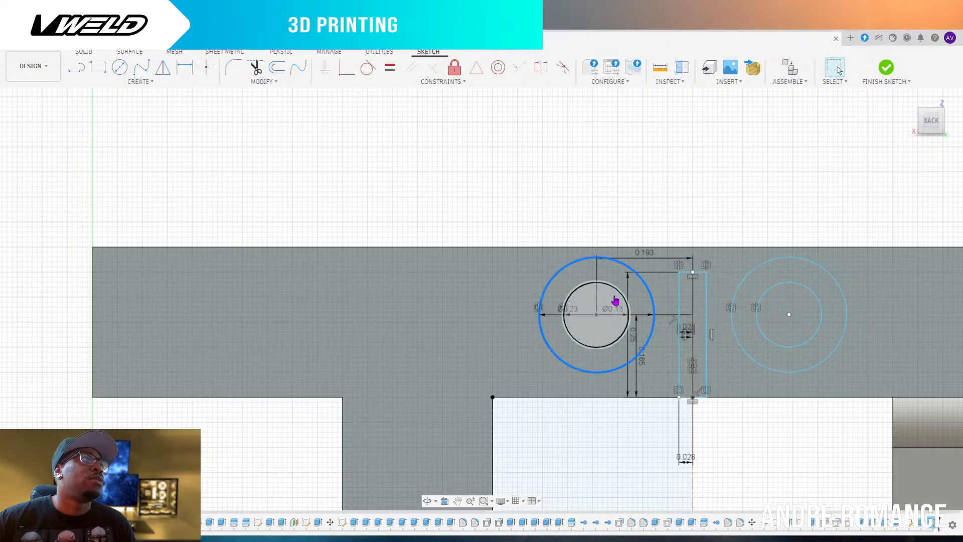
pyautogui.click(617, 294)
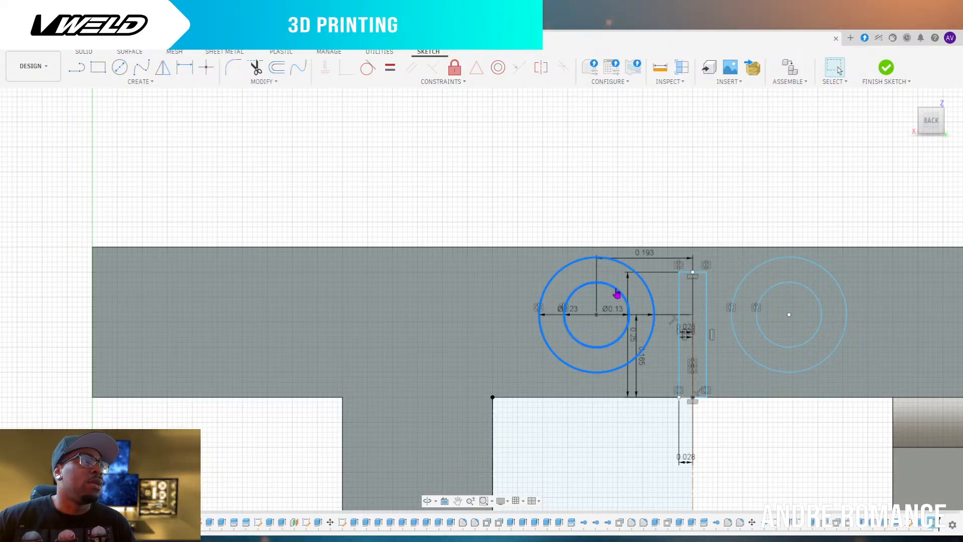
pyautogui.click(762, 303)
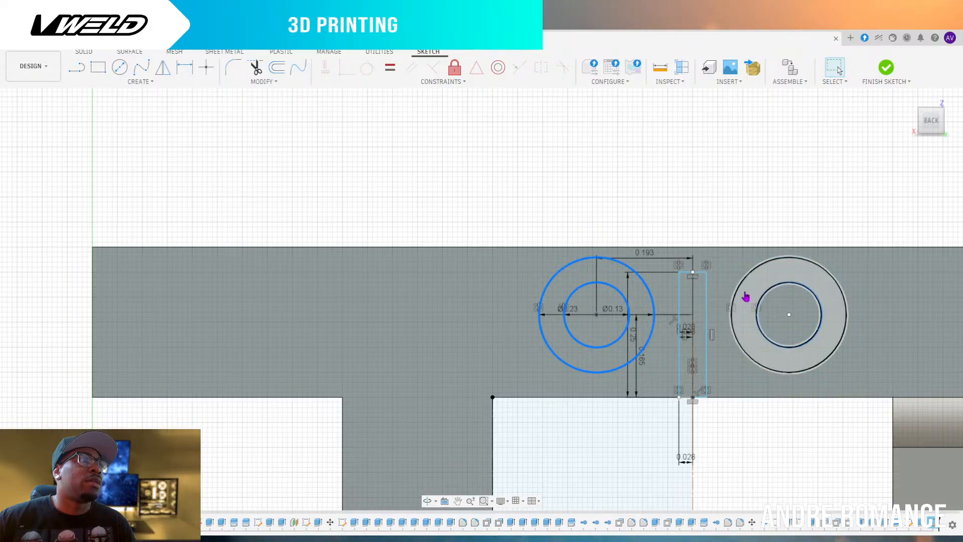
pyautogui.click(738, 294)
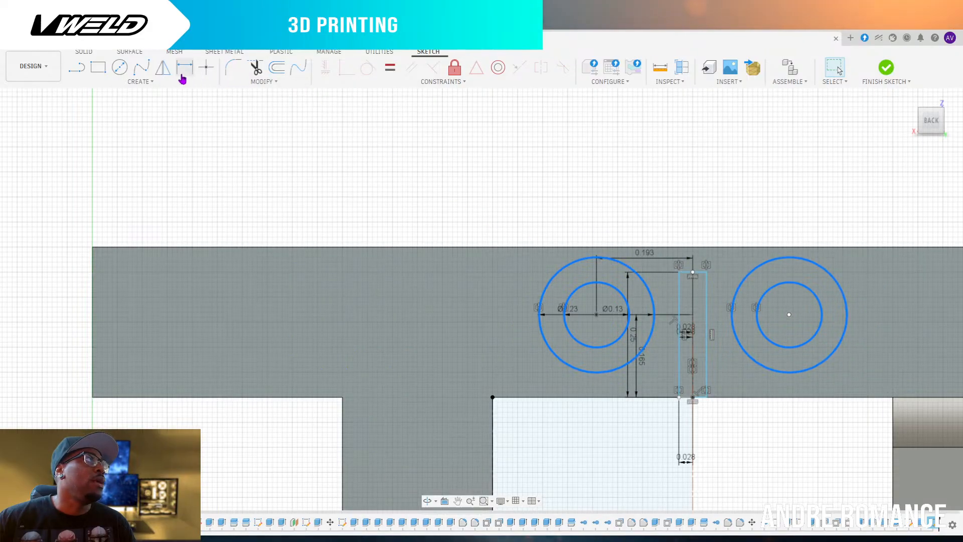
pyautogui.click(769, 193)
pyautogui.scroll(-4, 662, 195)
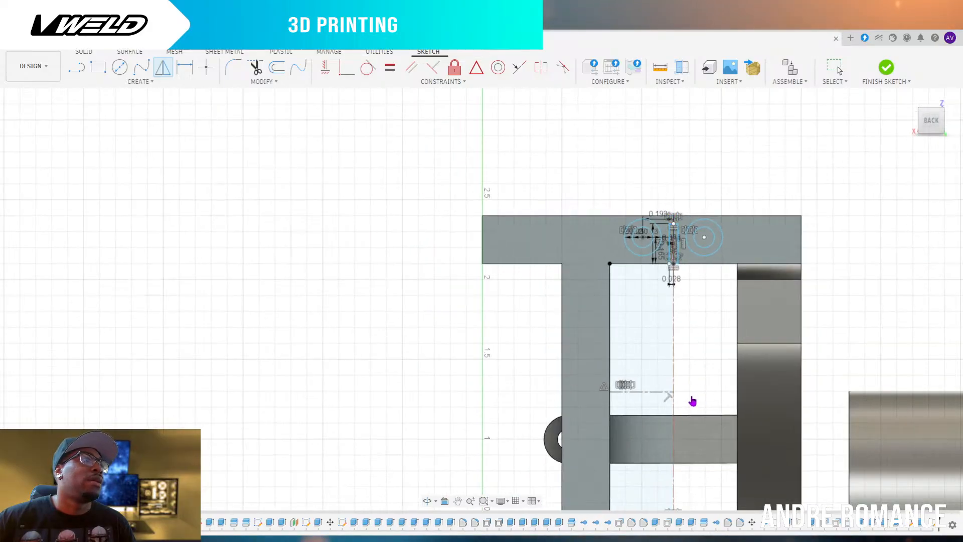
pyautogui.scroll(-2, 696, 354)
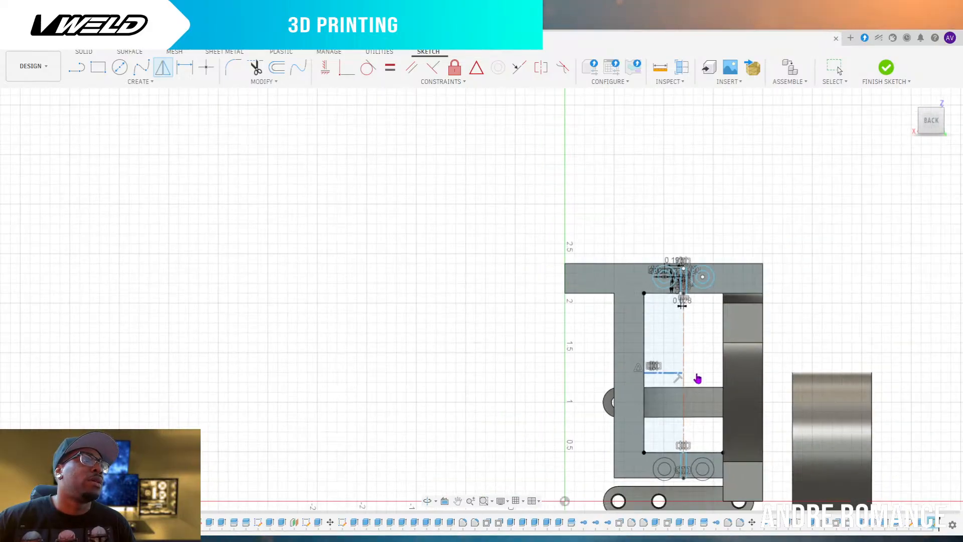
pyautogui.scroll(2, 688, 431)
pyautogui.scroll(-3, 704, 398)
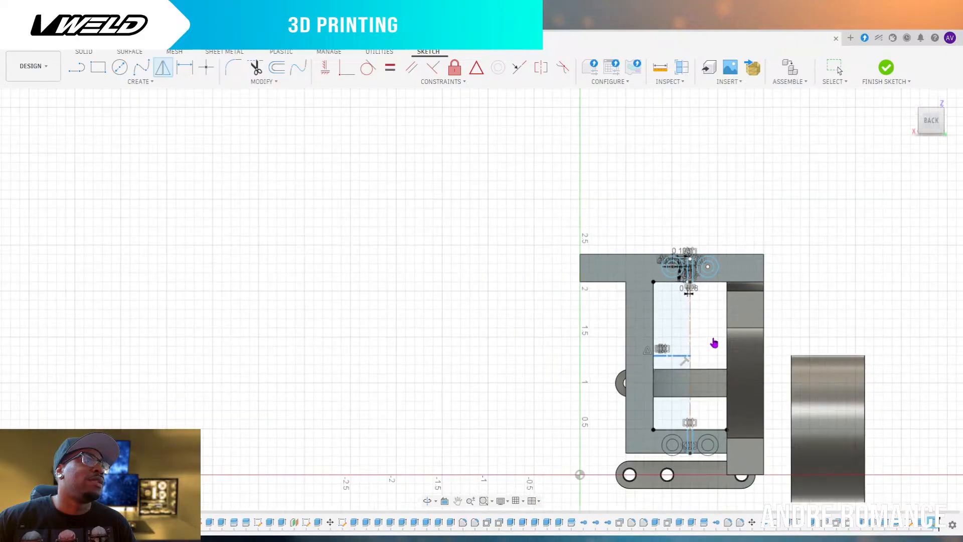
pyautogui.scroll(4, 692, 447)
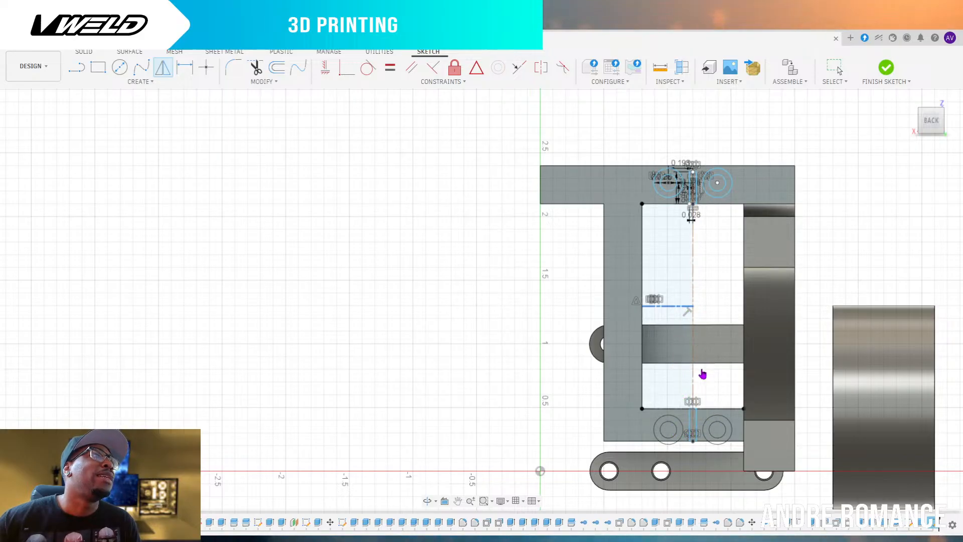
pyautogui.scroll(-3, 702, 375)
pyautogui.scroll(2, 700, 380)
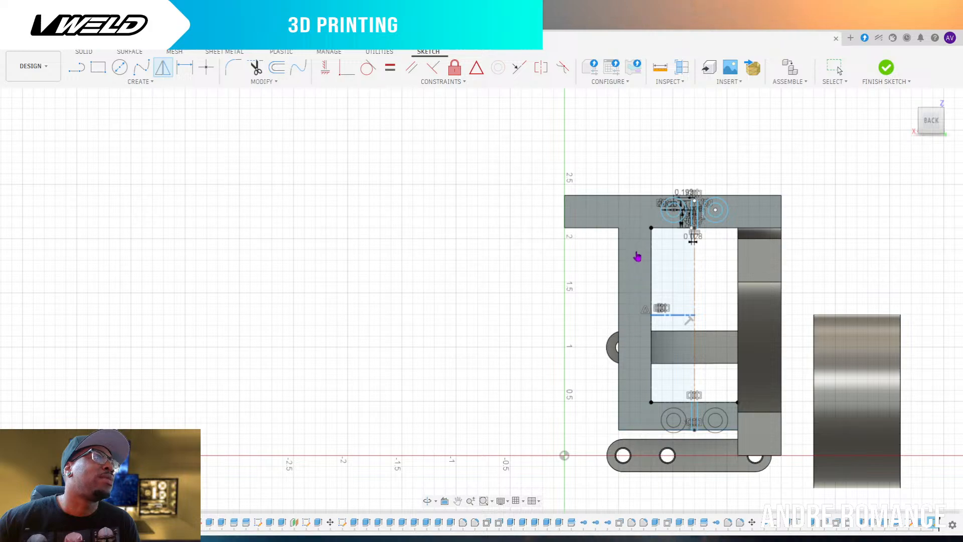
# Measure the upper bar's end edge and the distance between the lower bar's two long edges, checking how the mirrored circles fit
pyautogui.click(781, 207)
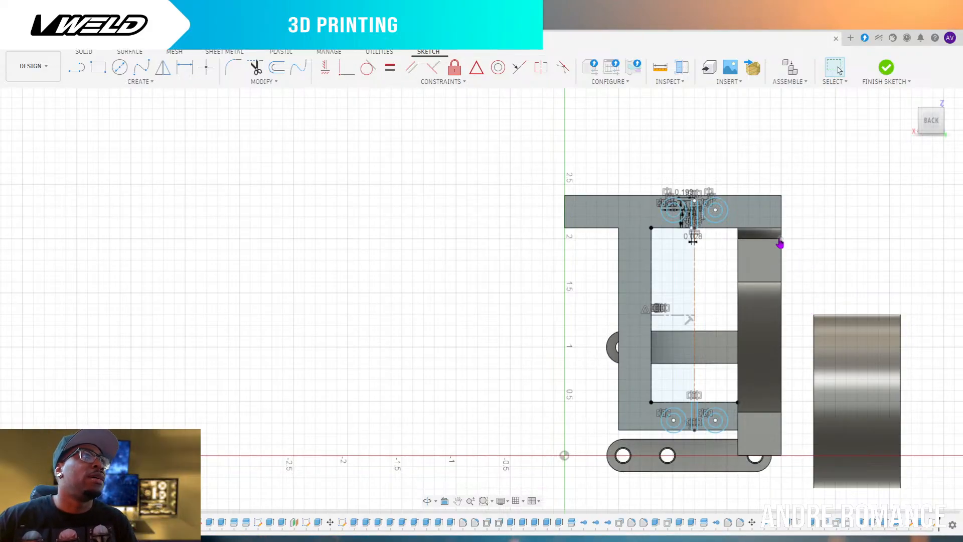
pyautogui.click(783, 216)
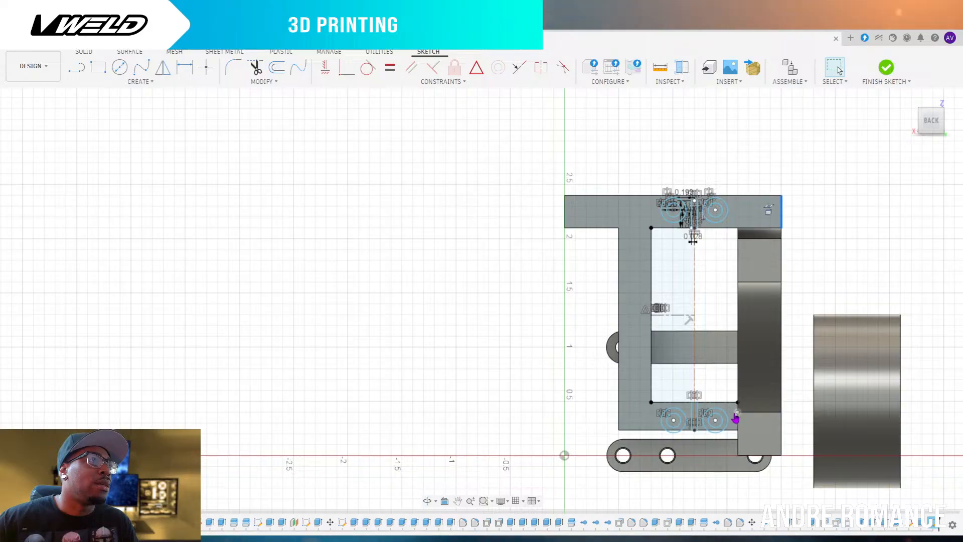
pyautogui.scroll(5, 732, 421)
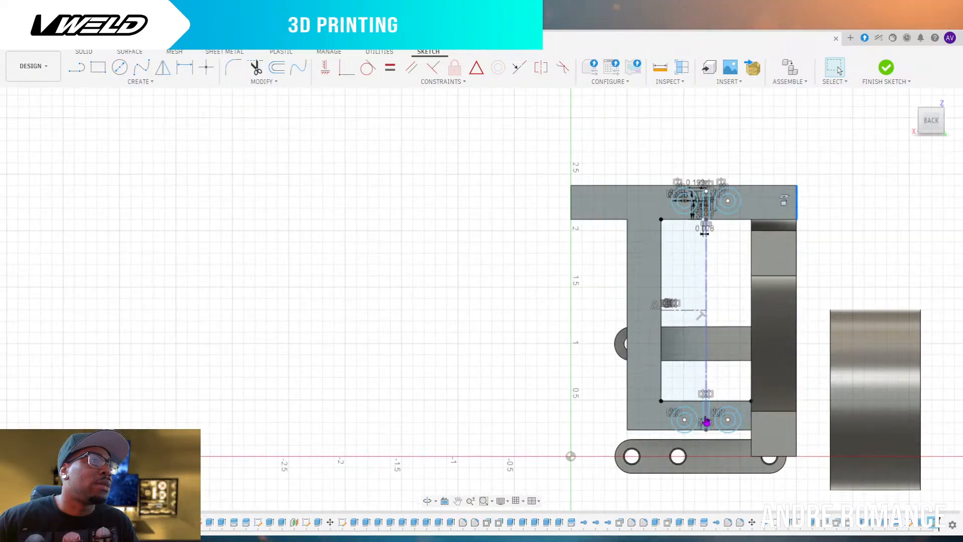
pyautogui.scroll(2, 716, 422)
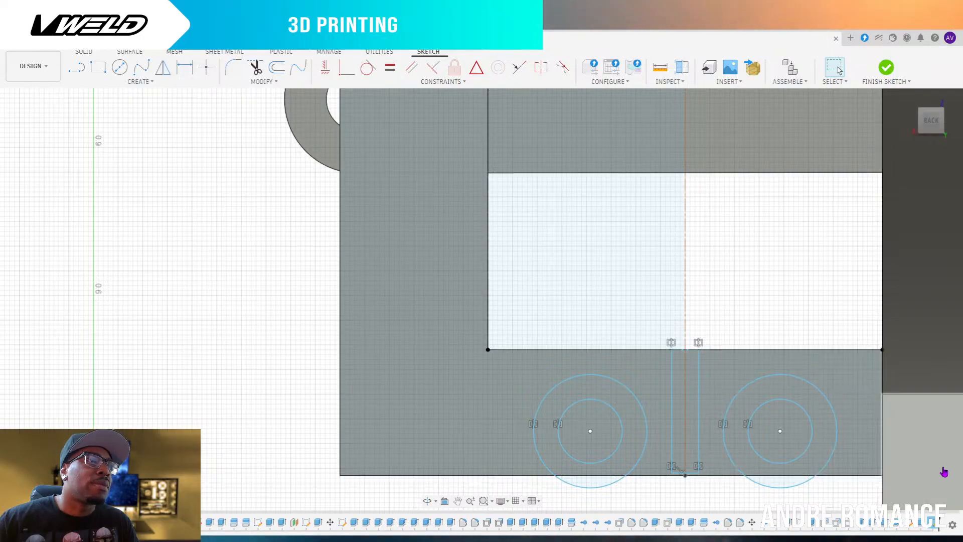
pyautogui.scroll(-2, 882, 394)
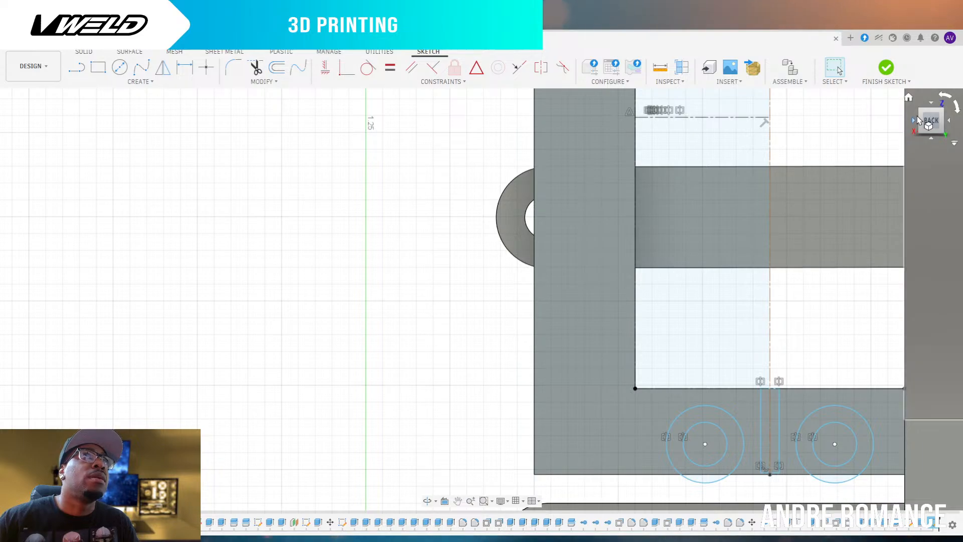
pyautogui.moveTo(931, 121); pyautogui.dragTo(932, 124)
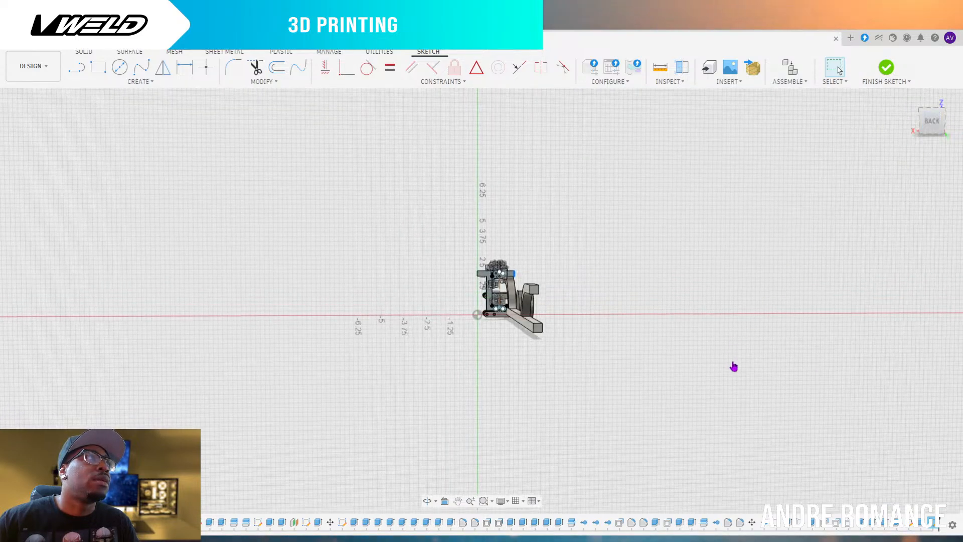
pyautogui.scroll(2, 630, 348)
pyautogui.scroll(6, 630, 348)
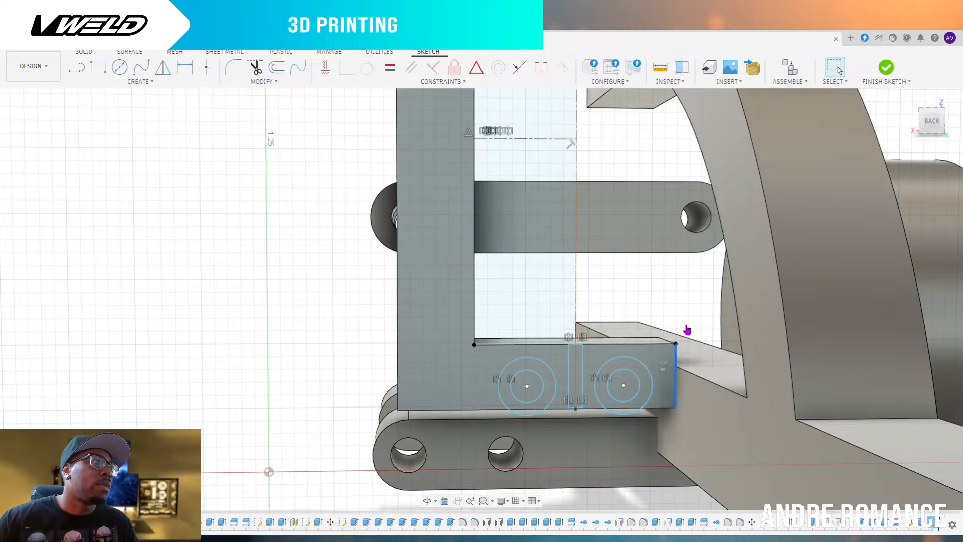
pyautogui.scroll(-3, 715, 331)
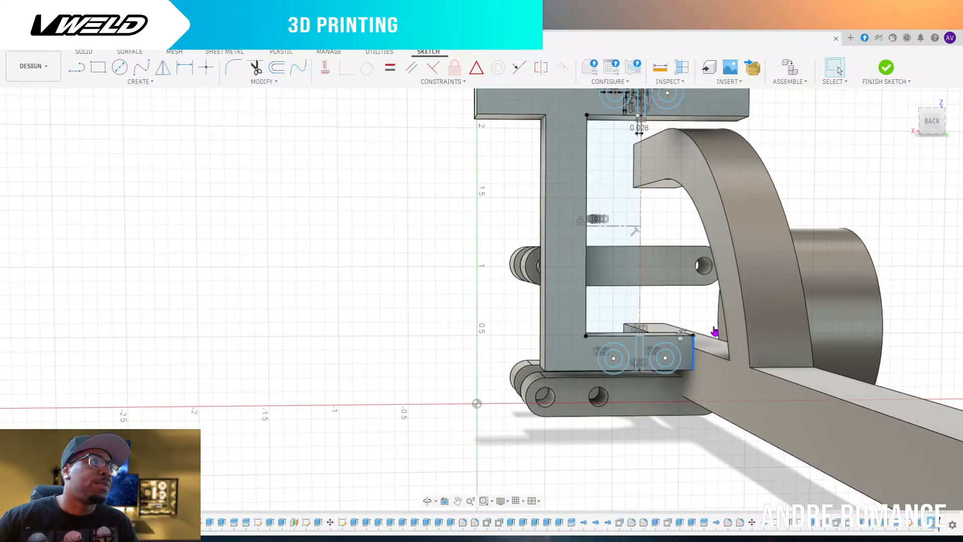
pyautogui.scroll(4, 714, 331)
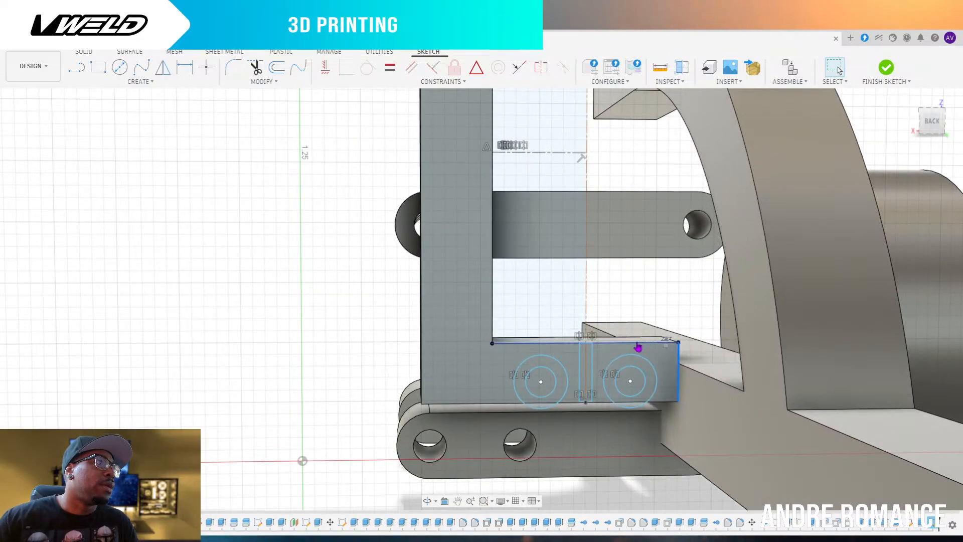
pyautogui.click(619, 346)
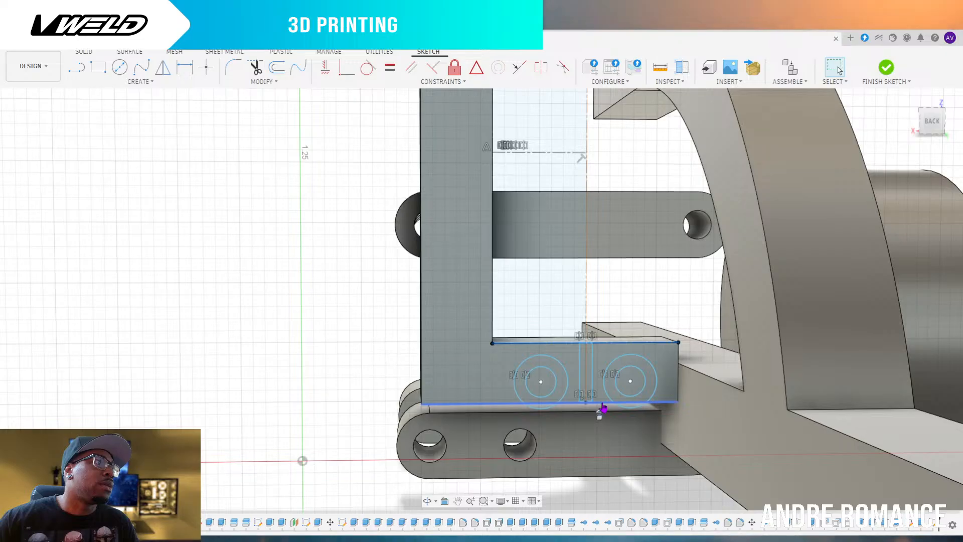
pyautogui.click(603, 404)
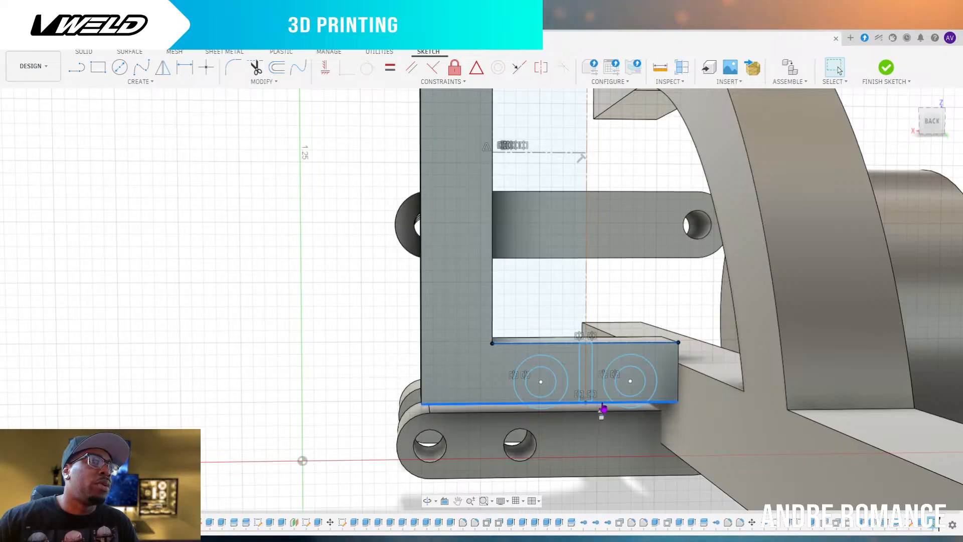
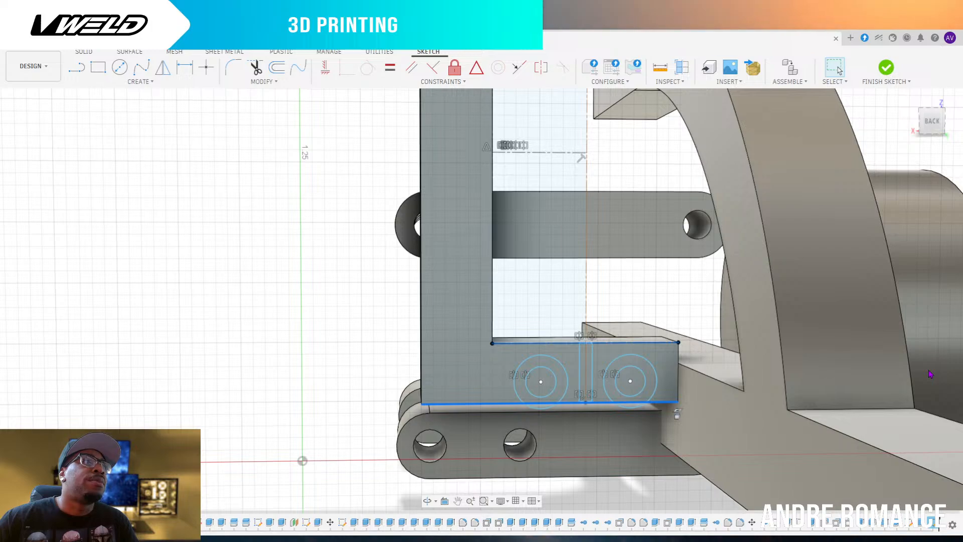
# Finish the sketch and extrude the underside face of the lower bar outward by 0.045
pyautogui.hotkey('ctrl', 'Return')
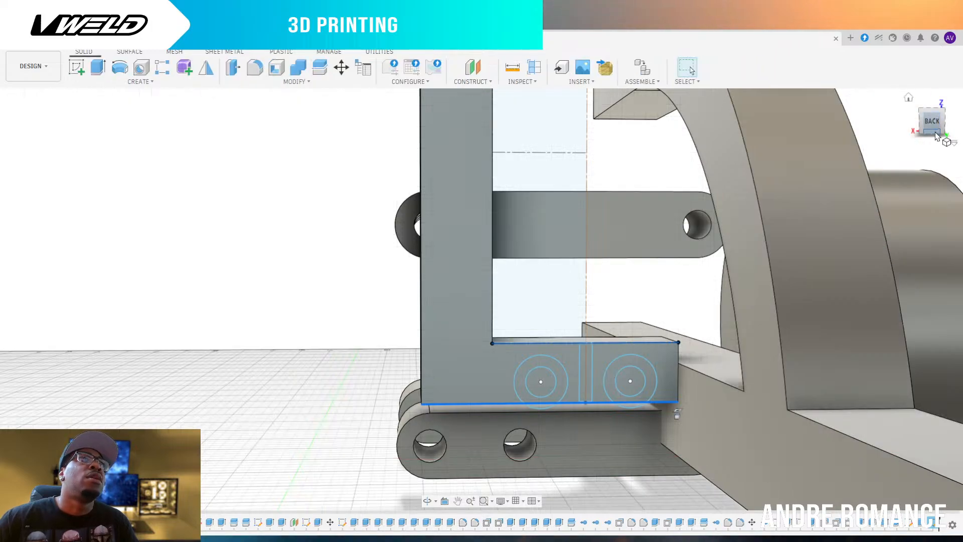
pyautogui.moveTo(936, 137)
pyautogui.mouseDown()
pyautogui.moveTo(934, 117)
pyautogui.moveTo(930, 151)
pyautogui.moveTo(932, 131)
pyautogui.mouseUp()
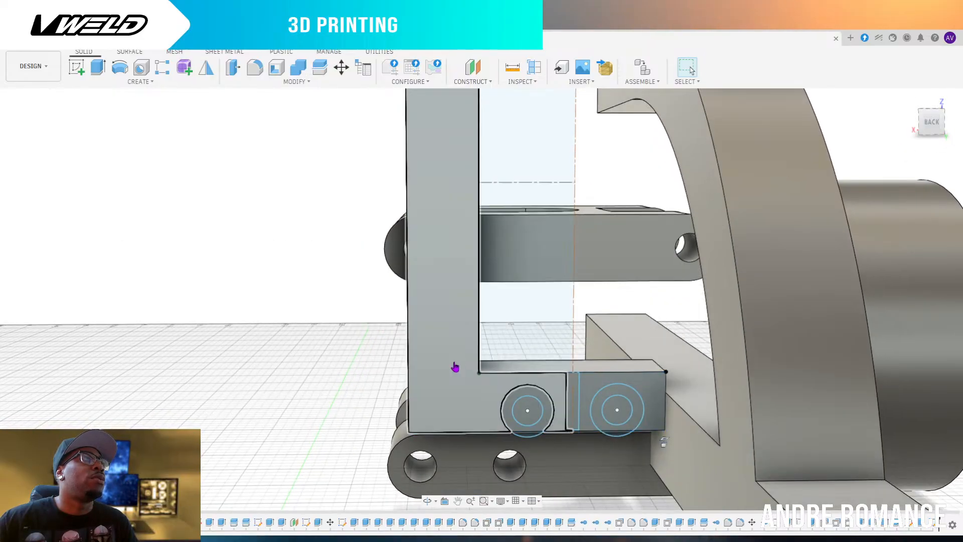
pyautogui.click(407, 318)
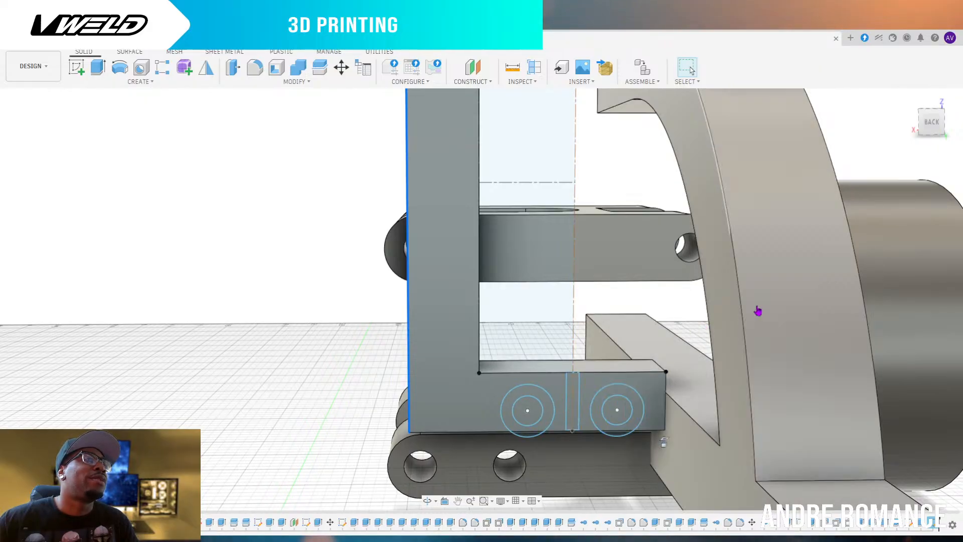
pyautogui.moveTo(929, 130); pyautogui.dragTo(925, 123)
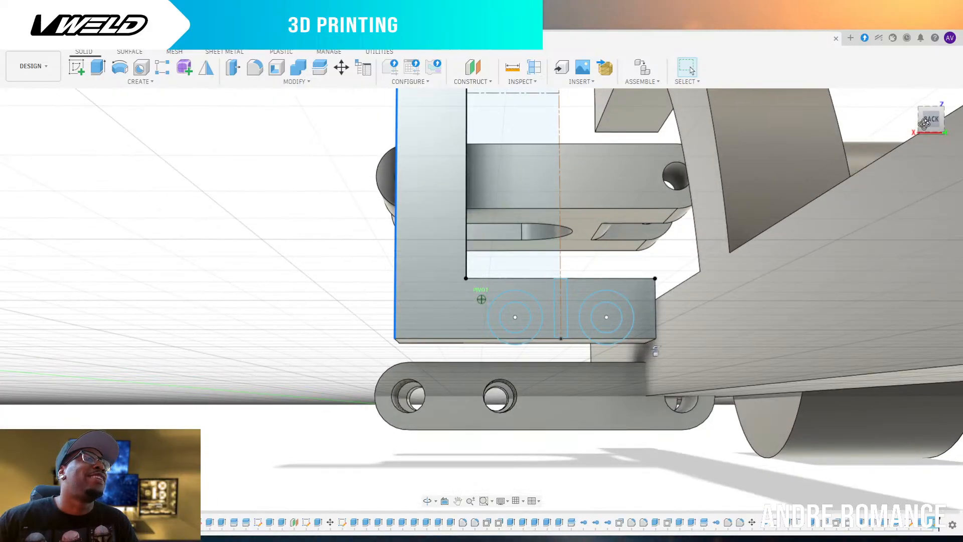
pyautogui.moveTo(925, 123); pyautogui.dragTo(926, 121)
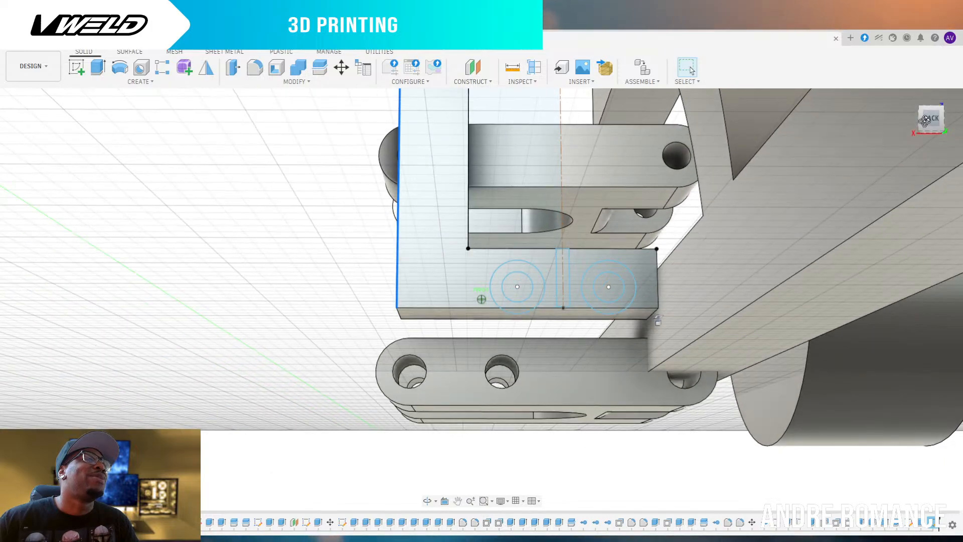
pyautogui.click(929, 127)
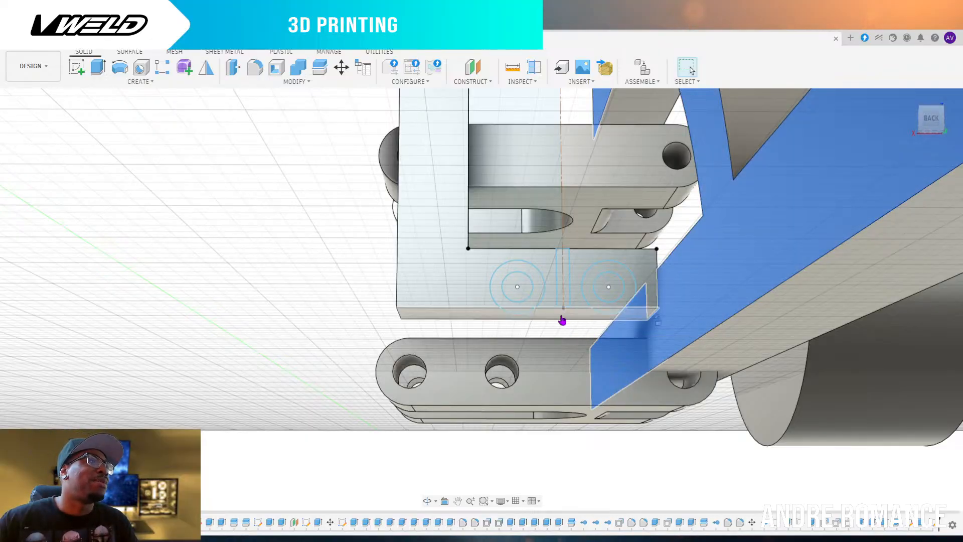
pyautogui.click(577, 319)
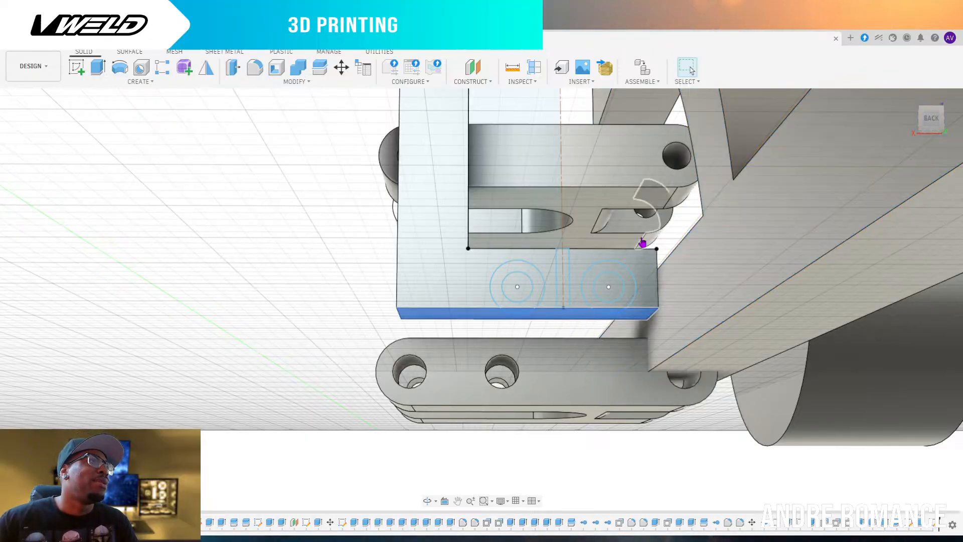
pyautogui.click(98, 67)
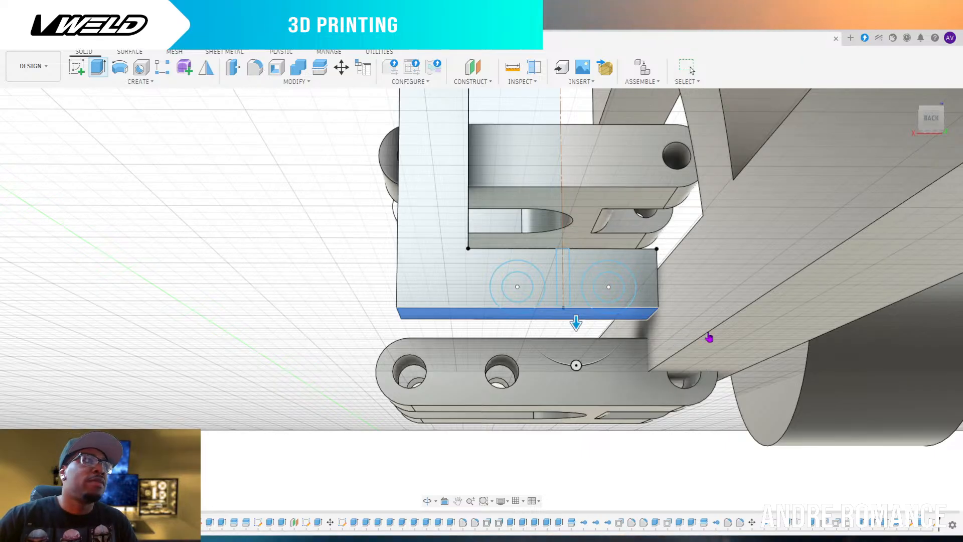
pyautogui.write('0.45')
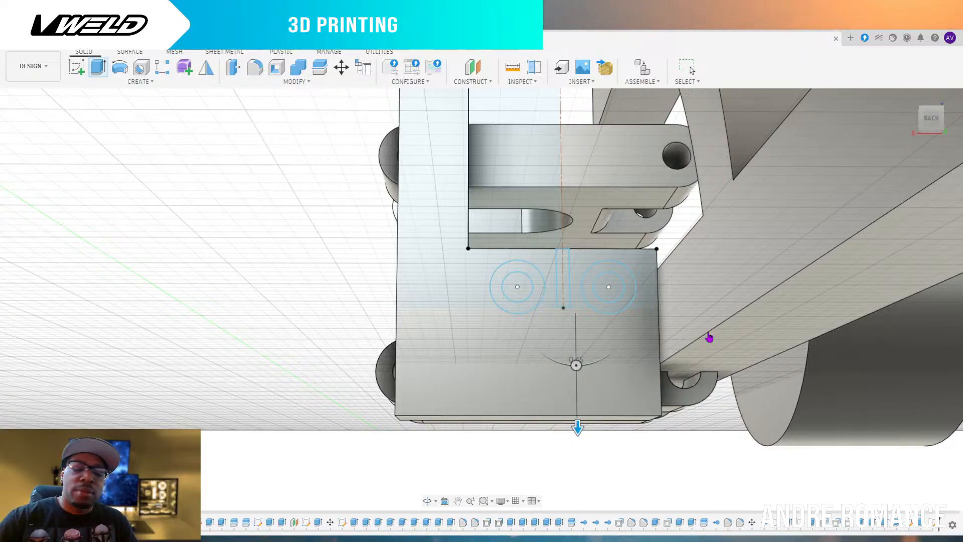
pyautogui.write('0')
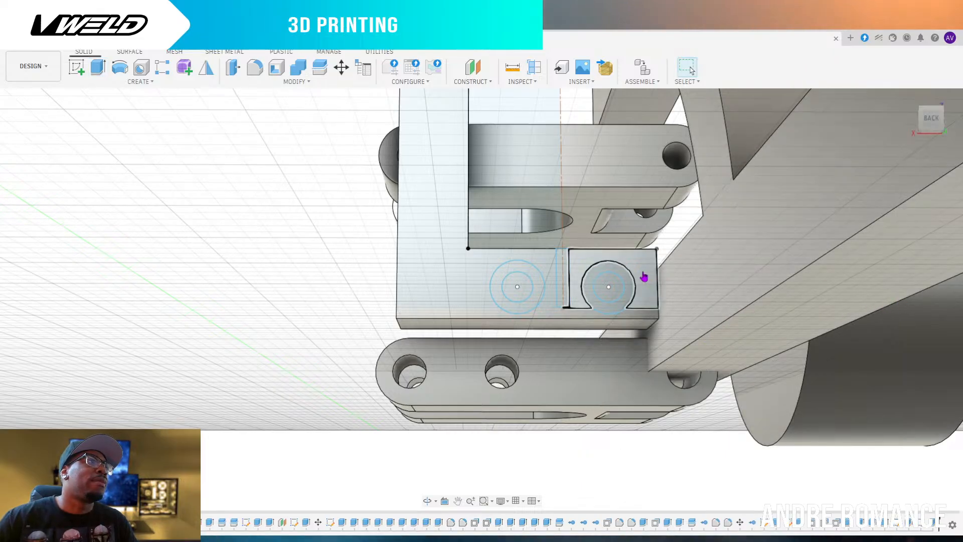
pyautogui.press('Return')
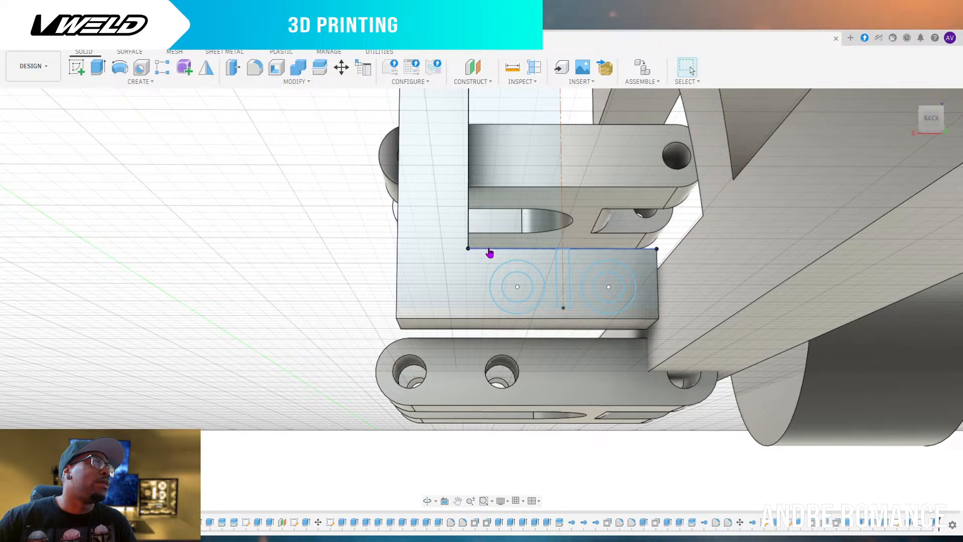
# Measure the thickened lower bar between its upper and lower edges and examine the circles on it from the back
pyautogui.keyDown('ctrl'); pyautogui.click(485, 320); pyautogui.keyUp('ctrl')
pyautogui.scroll(-3, 393, 350)
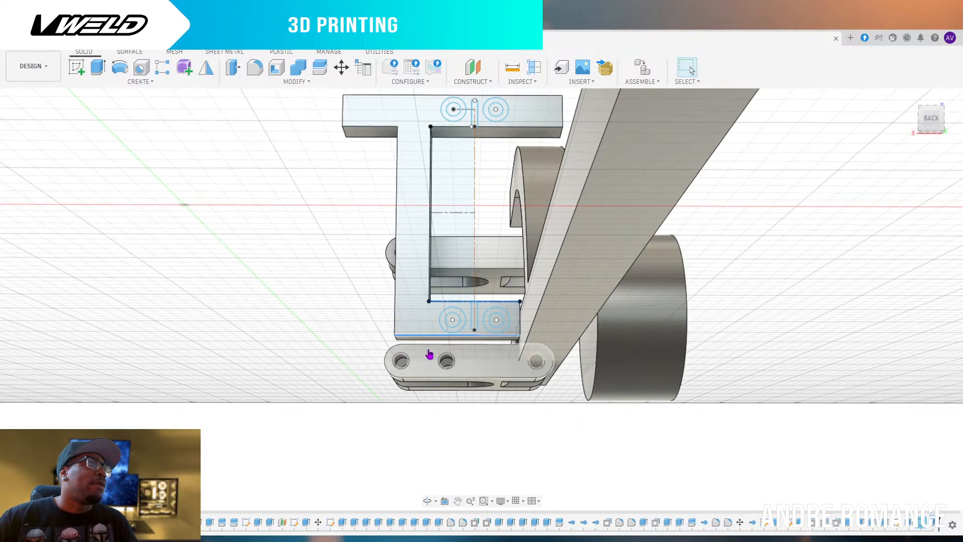
pyautogui.click(934, 123)
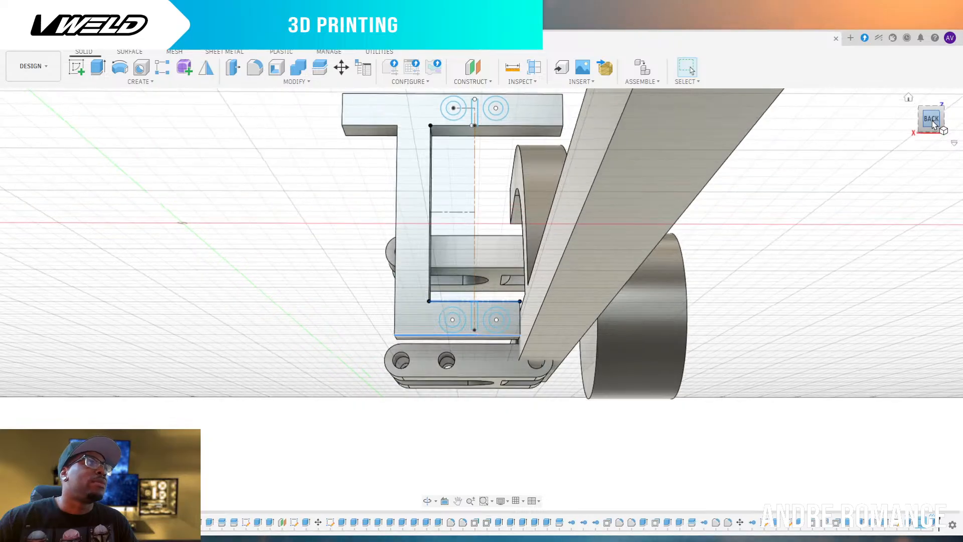
pyautogui.scroll(5, 561, 346)
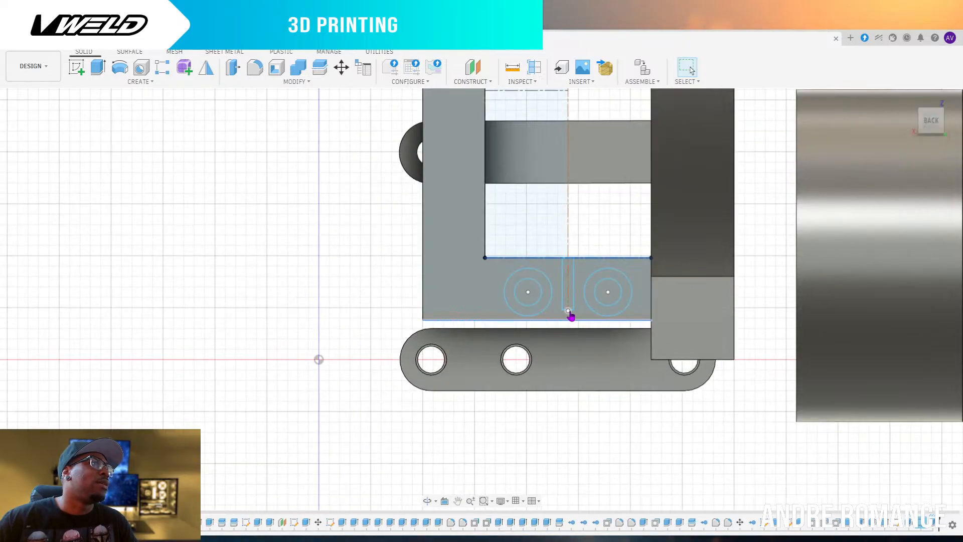
# Extrude the four inner screw-hole circles on the upper and lower bars in both directions to cut holes through the bracket
pyautogui.scroll(-2, 559, 336)
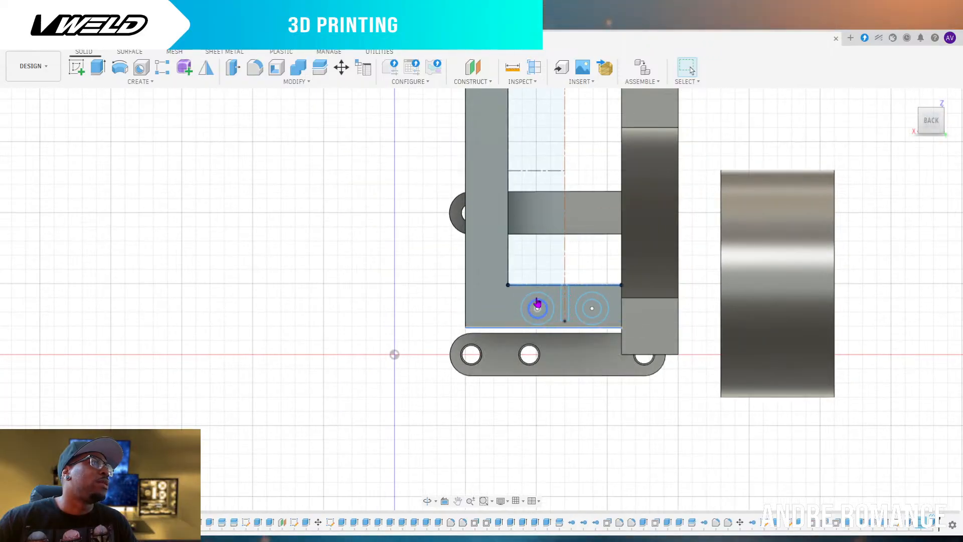
pyautogui.scroll(-2, 577, 337)
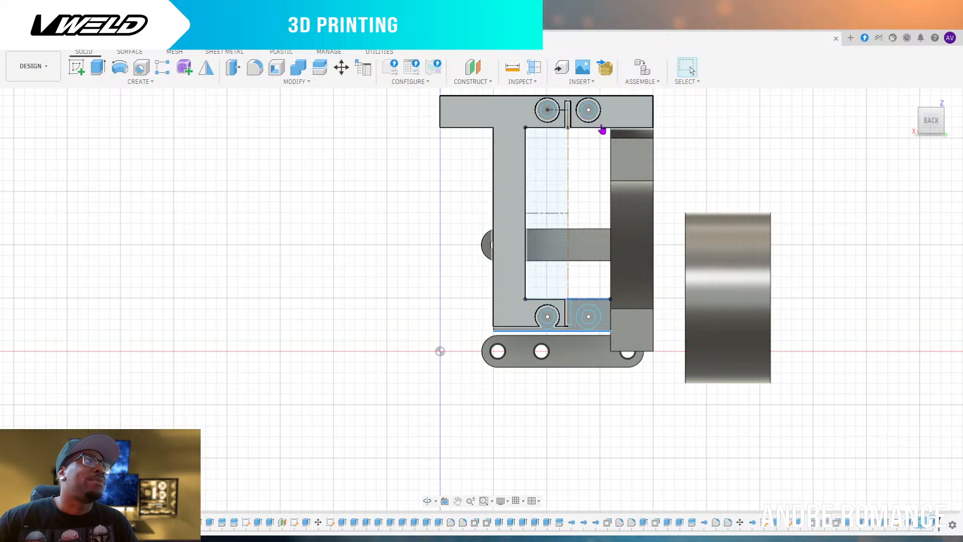
pyautogui.scroll(-3, 920, 228)
pyautogui.scroll(5, 734, 178)
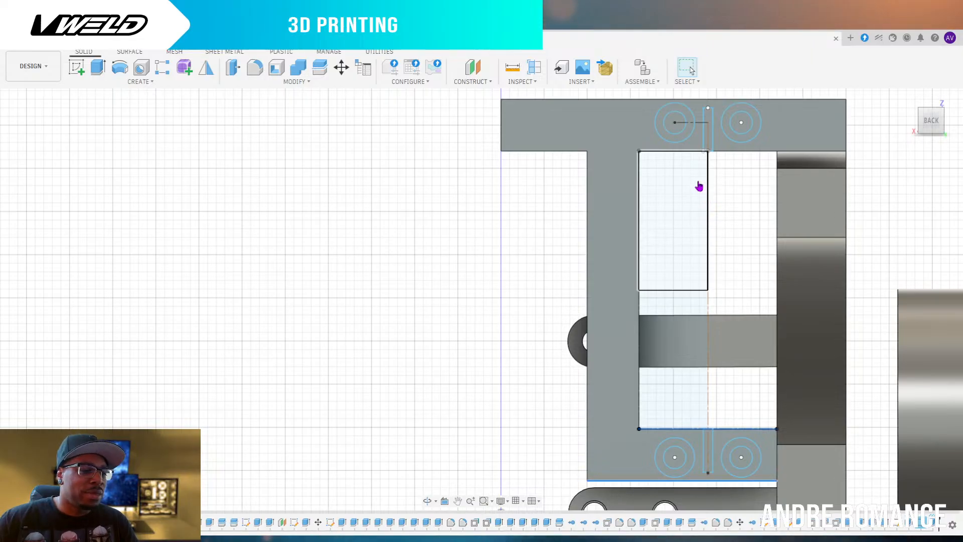
pyautogui.click(680, 133)
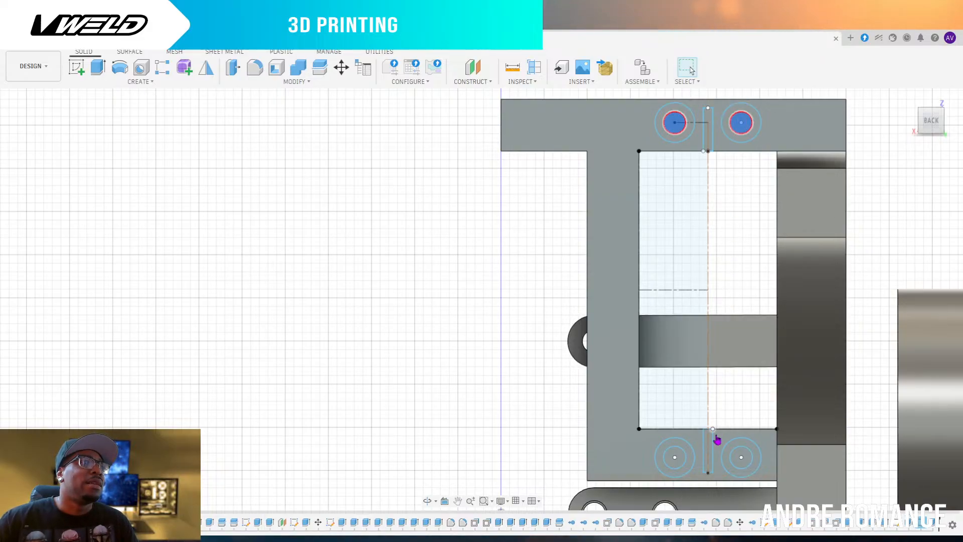
pyautogui.click(738, 462)
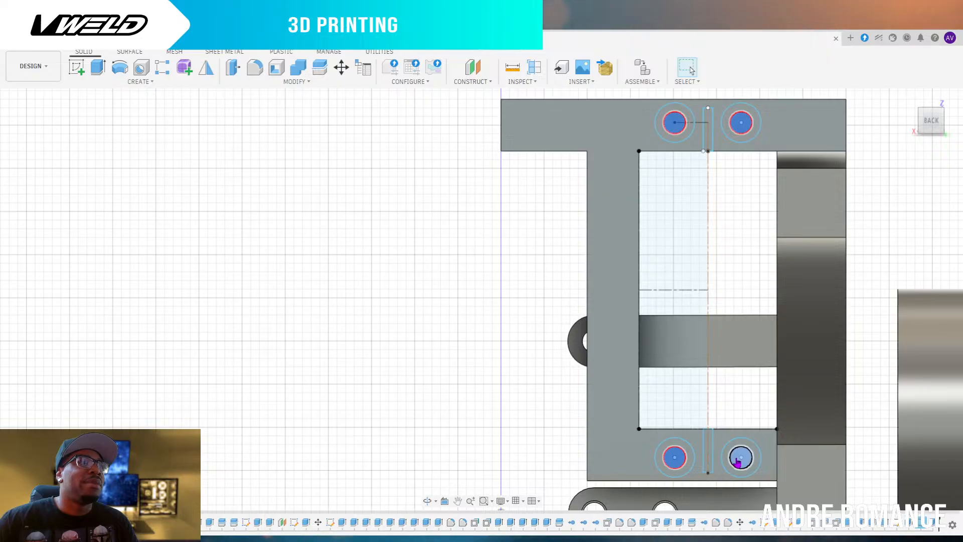
pyautogui.click(923, 112)
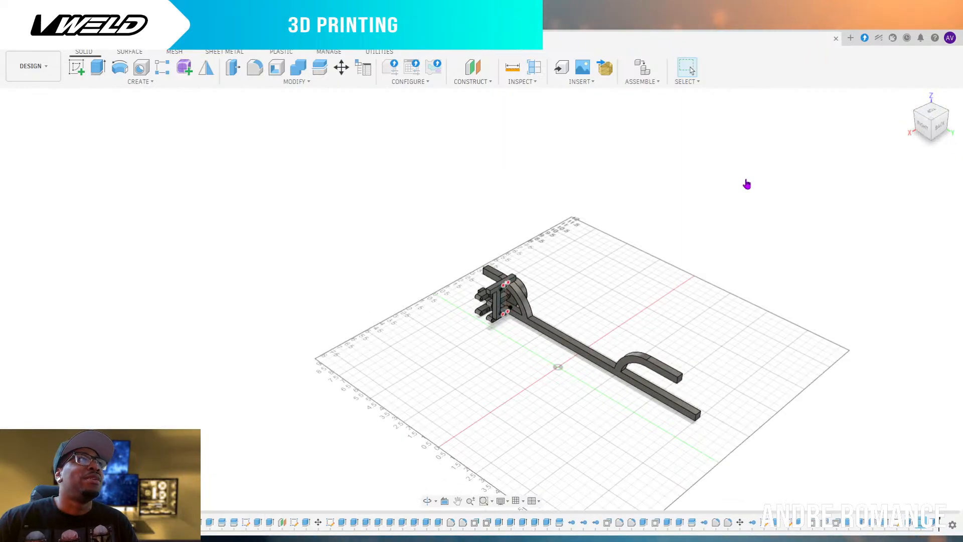
pyautogui.scroll(10, 736, 338)
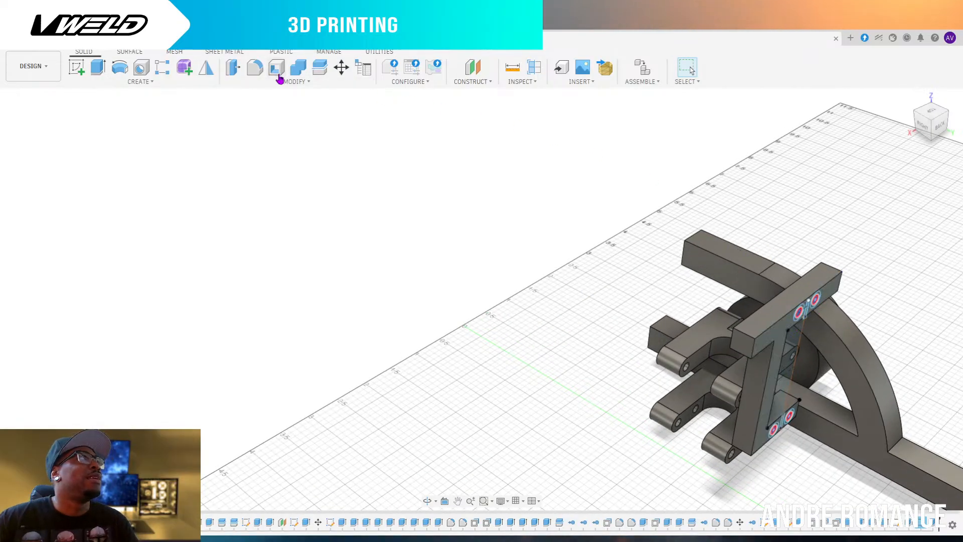
pyautogui.click(101, 69)
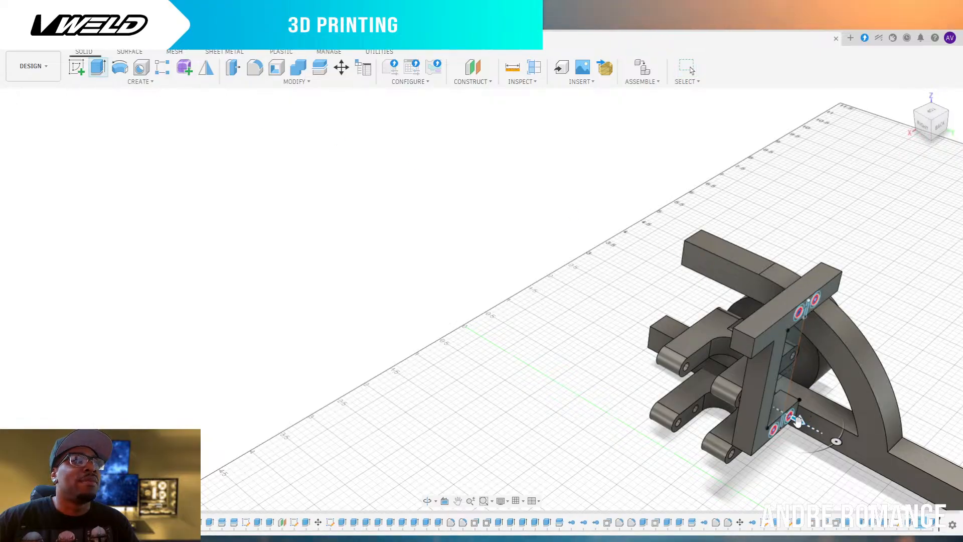
pyautogui.moveTo(790, 415); pyautogui.dragTo(764, 401)
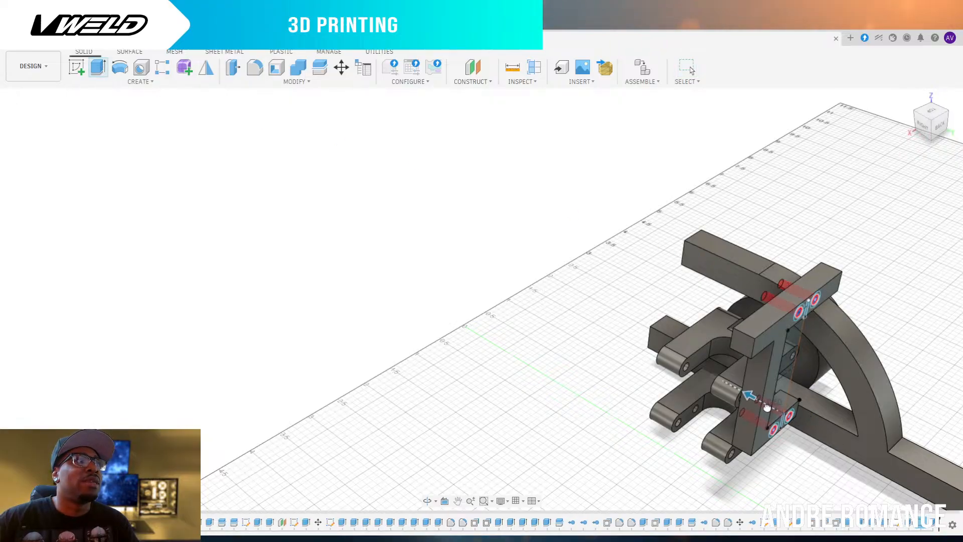
pyautogui.moveTo(929, 132); pyautogui.dragTo(962, 120)
pyautogui.moveTo(924, 188)
pyautogui.mouseDown()
pyautogui.moveTo(927, 154)
pyautogui.moveTo(912, 150)
pyautogui.moveTo(921, 159)
pyautogui.mouseUp()
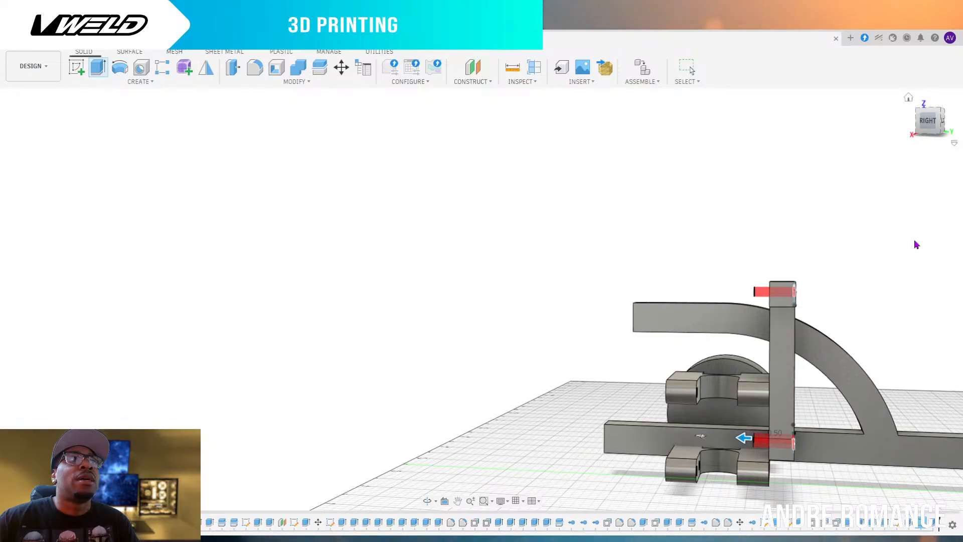
pyautogui.click(913, 256)
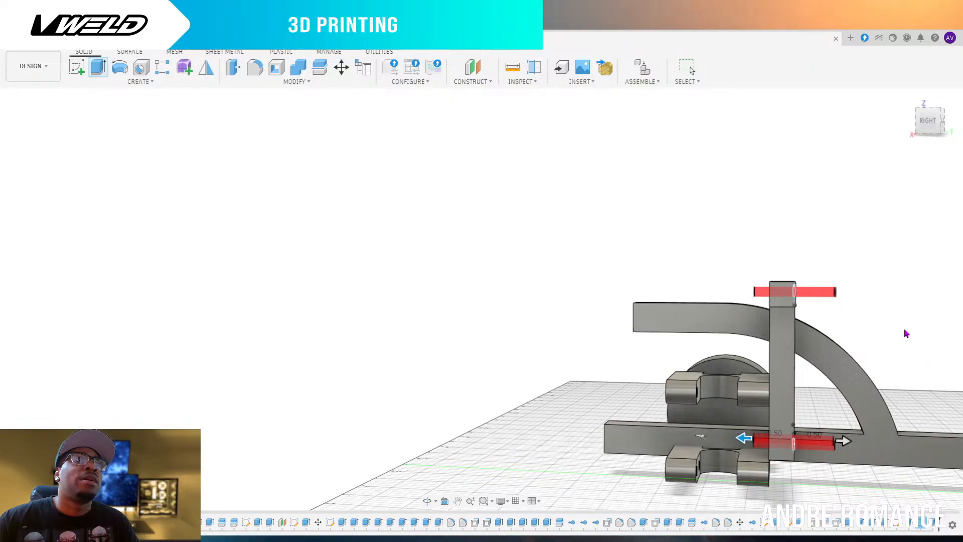
pyautogui.press('Return')
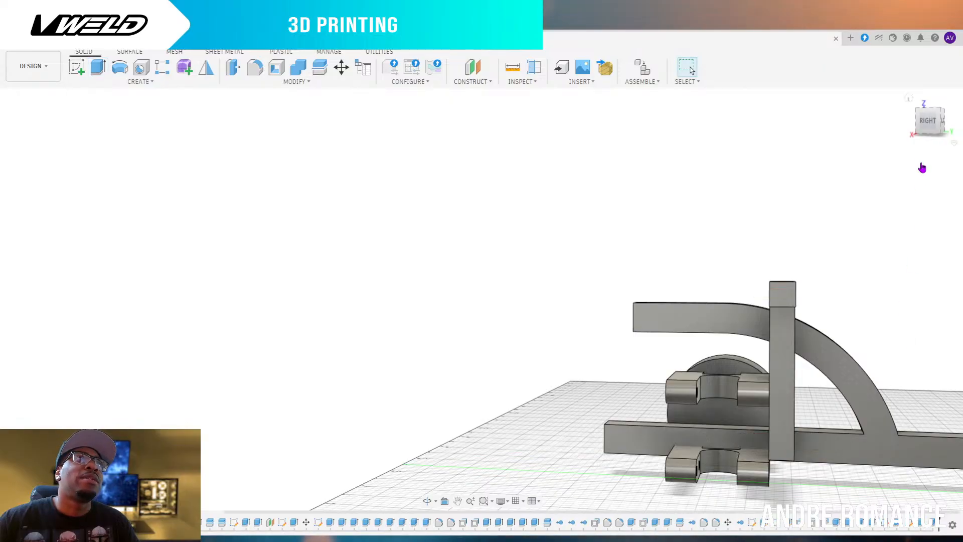
# Show the bracket's hole and slot sketch again on the back face
pyautogui.moveTo(929, 121)
pyautogui.mouseDown()
pyautogui.moveTo(962, 128)
pyautogui.moveTo(917, 125)
pyautogui.mouseUp()
pyautogui.keyDown('shift'); pyautogui.moveTo(80, 417); pyautogui.dragTo(82, 404, button='middle'); pyautogui.keyUp('shift')
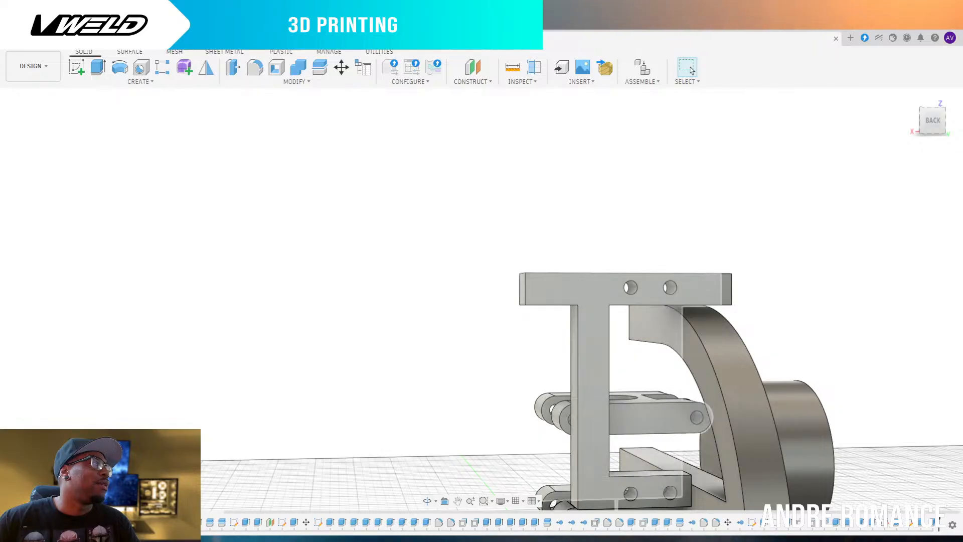
pyautogui.click(55, 462)
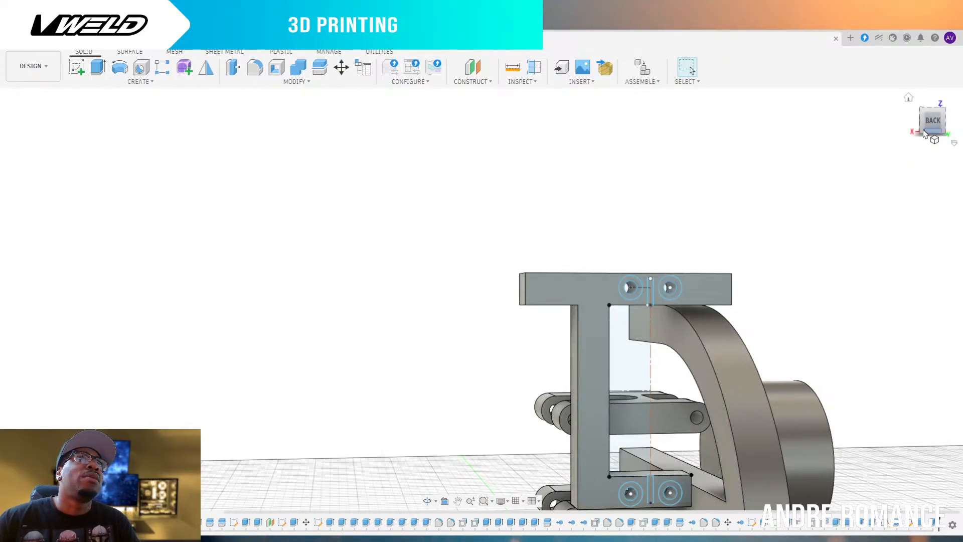
# Examine the recessed screw holes on the lower linkage arm as a reference for the bracket's holes
pyautogui.moveTo(926, 133)
pyautogui.mouseDown()
pyautogui.moveTo(929, 141)
pyautogui.moveTo(962, 138)
pyautogui.mouseUp()
pyautogui.scroll(4, 567, 454)
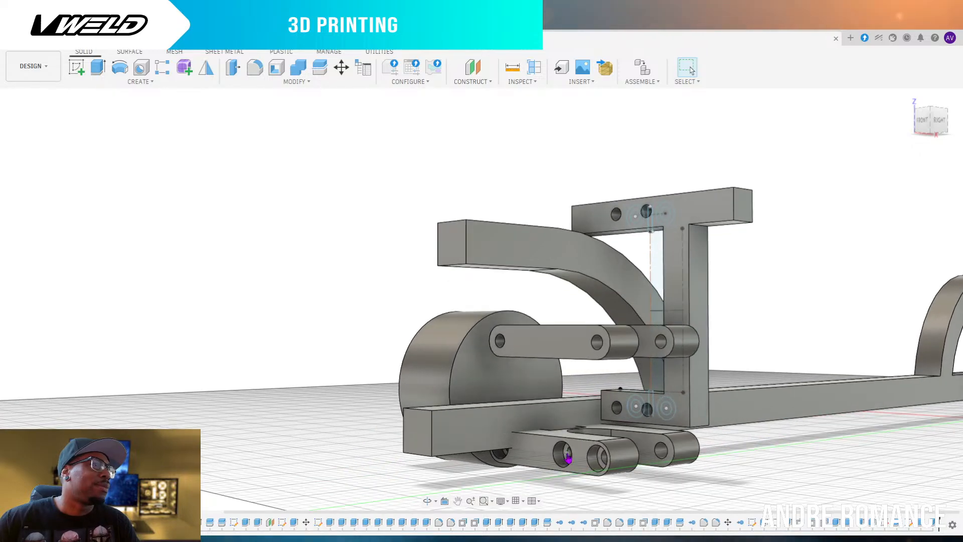
pyautogui.scroll(5, 569, 457)
pyautogui.click(564, 450)
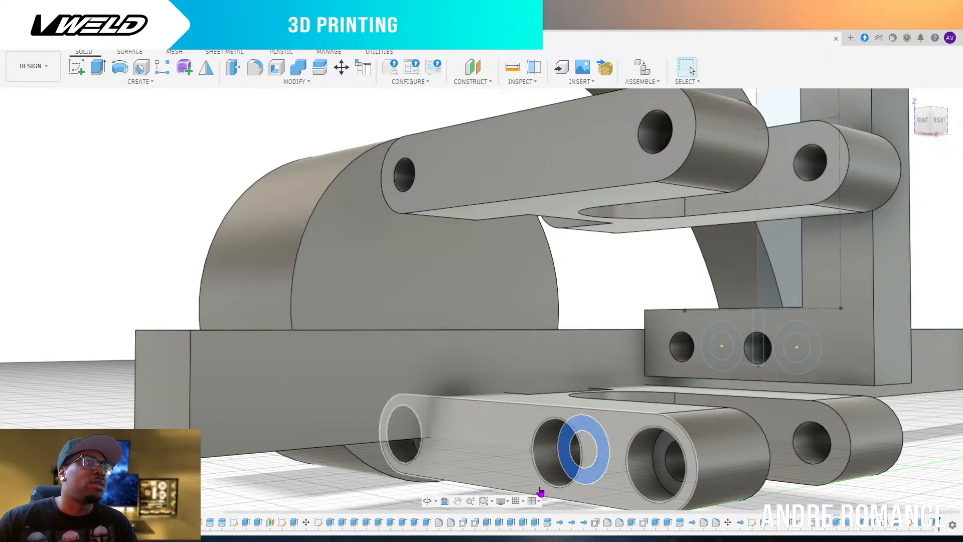
pyautogui.scroll(-2, 623, 407)
pyautogui.scroll(-4, 623, 407)
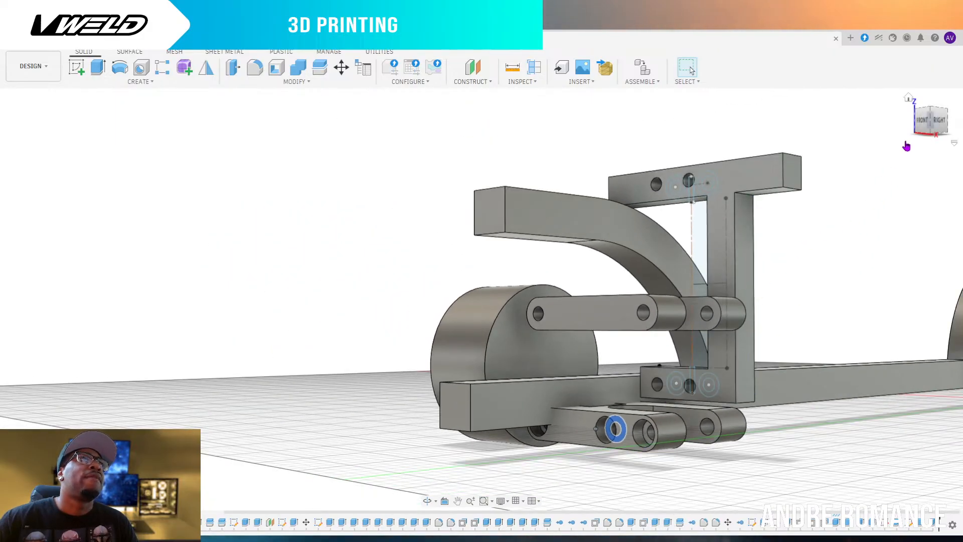
pyautogui.moveTo(942, 118)
pyautogui.mouseDown()
pyautogui.moveTo(927, 130)
pyautogui.moveTo(881, 120)
pyautogui.moveTo(876, 132)
pyautogui.mouseUp()
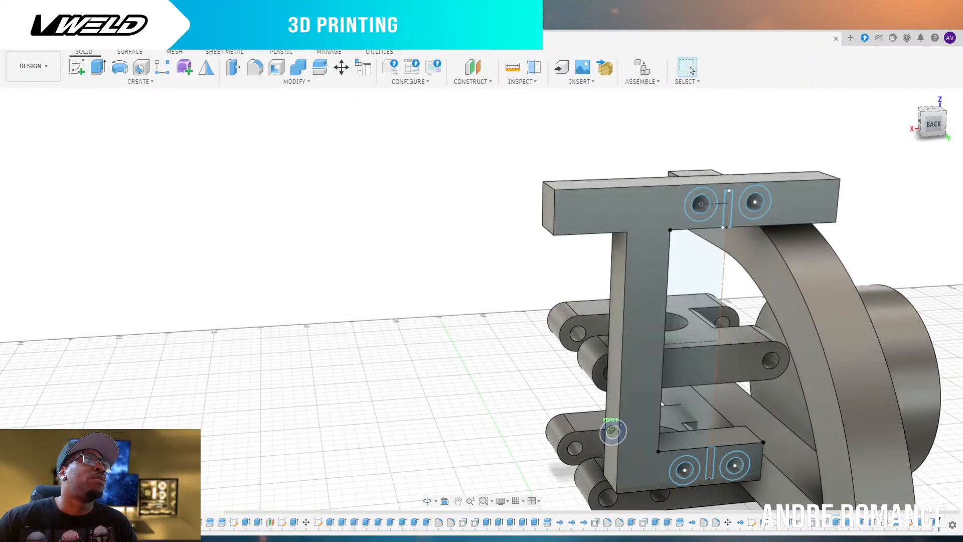
# Extrude the rings around all four screw holes, including the lower bar's small edge segments, inward as counterbores partway through the bars
pyautogui.scroll(3, 744, 210)
pyautogui.click(743, 208)
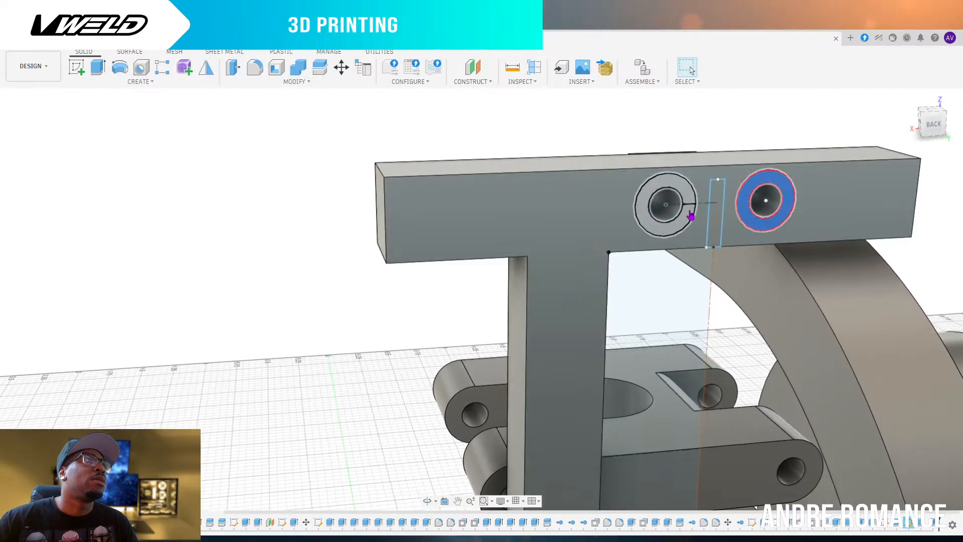
pyautogui.click(690, 215)
pyautogui.scroll(3, 746, 210)
pyautogui.scroll(-6, 746, 210)
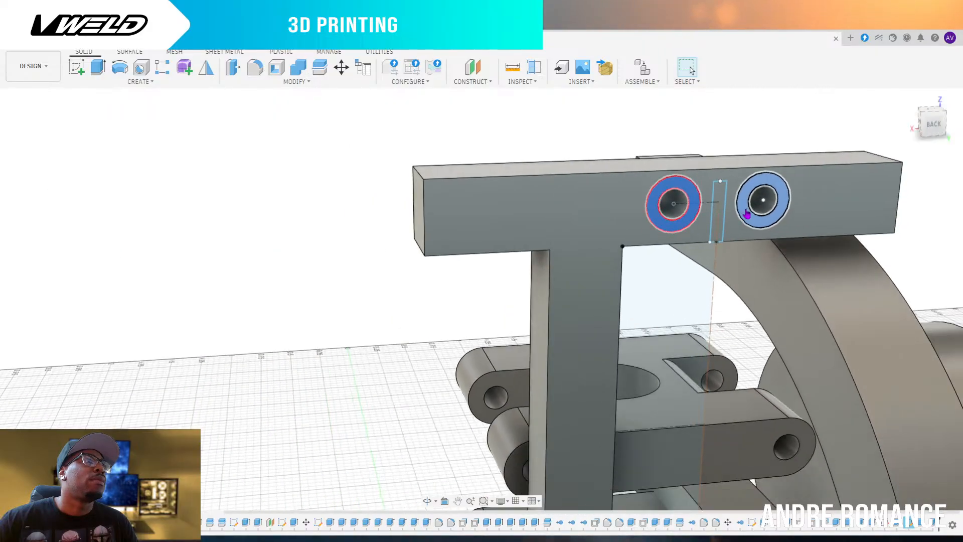
pyautogui.scroll(10, 715, 477)
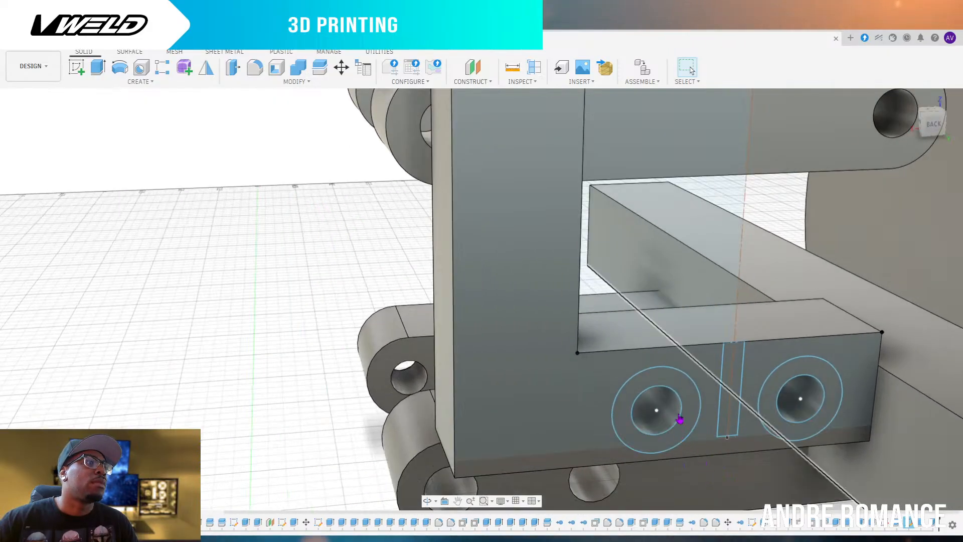
pyautogui.click(692, 403)
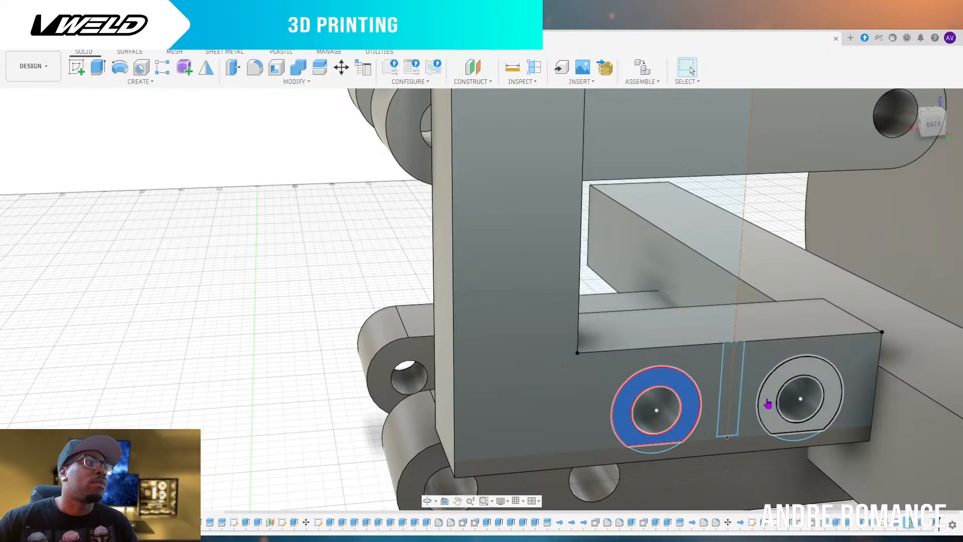
pyautogui.click(769, 403)
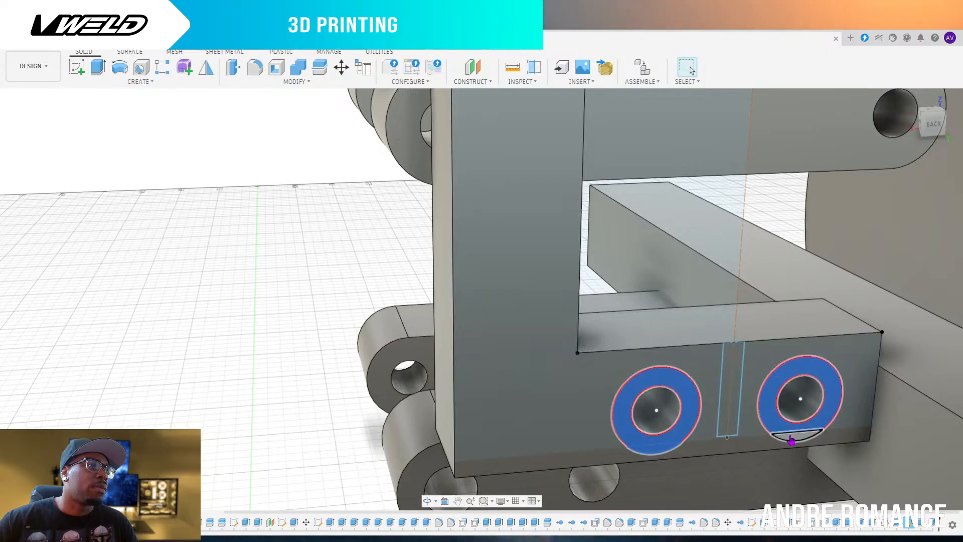
pyautogui.click(794, 442)
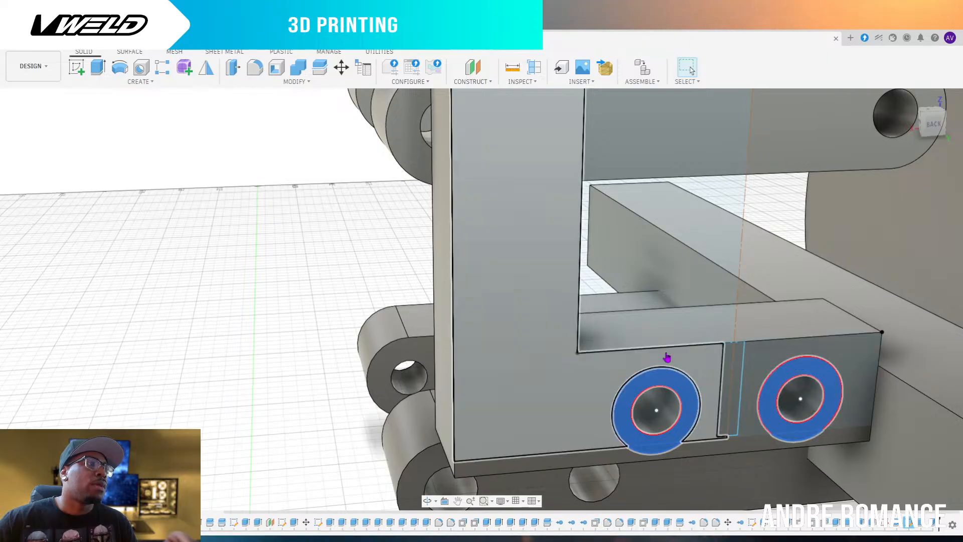
pyautogui.click(98, 67)
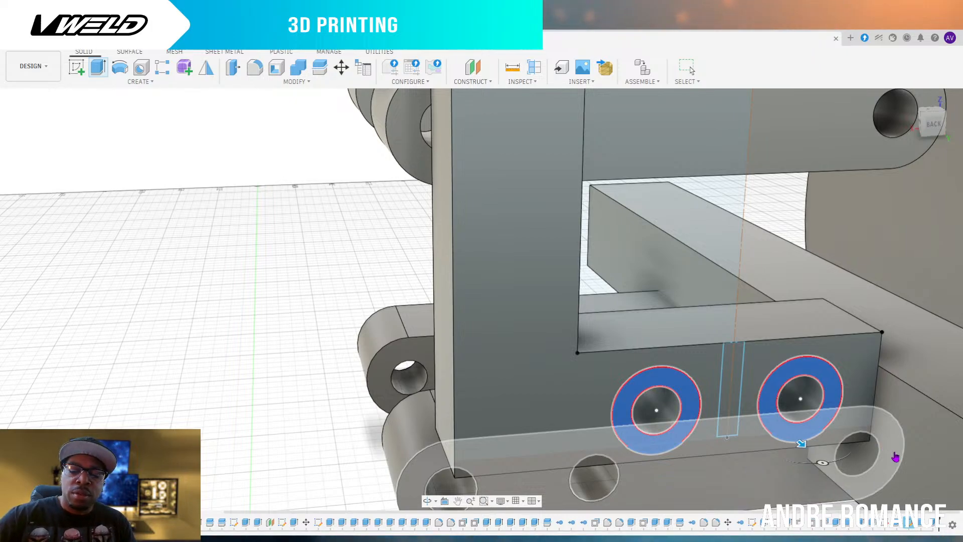
pyautogui.write('-3')
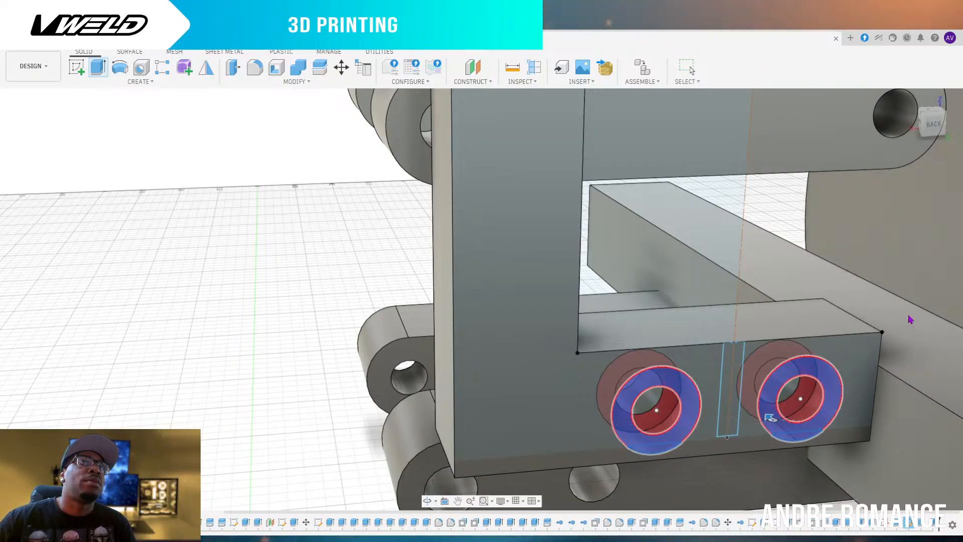
pyautogui.press('Return')
# Extrude the narrow slot profiles between the screw holes on the upper and lower bars inward to cut slots into the bracket
pyautogui.scroll(-10, 757, 469)
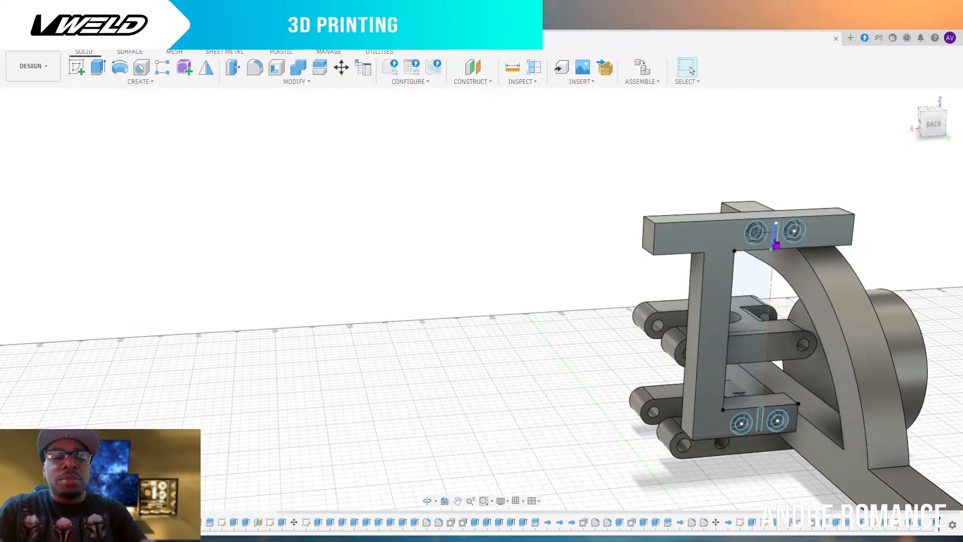
pyautogui.scroll(-3, 793, 256)
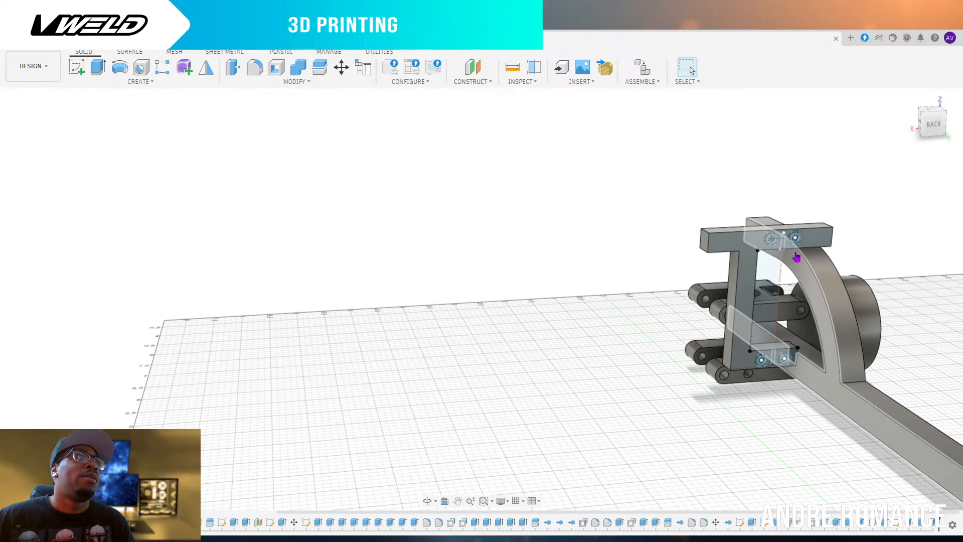
pyautogui.scroll(5, 788, 247)
pyautogui.scroll(3, 788, 246)
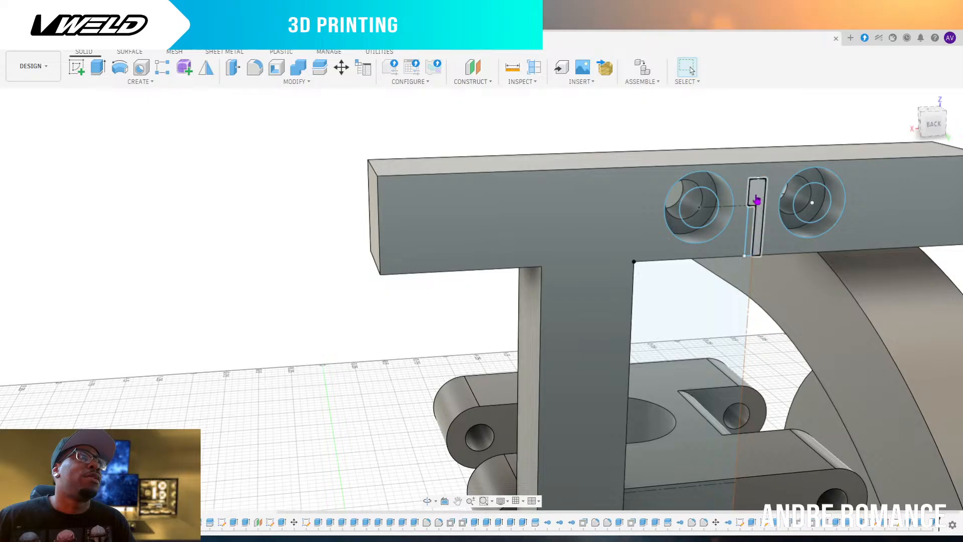
pyautogui.click(757, 207)
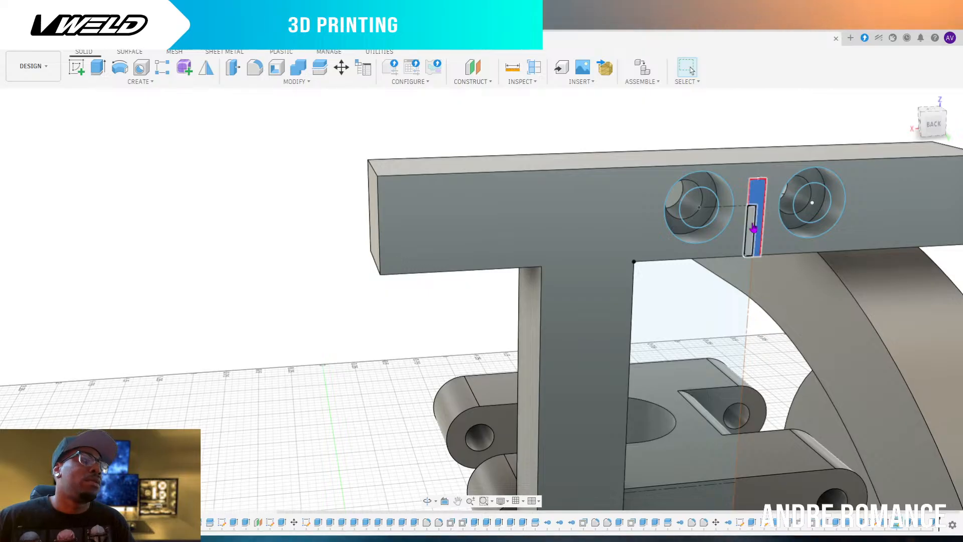
pyautogui.scroll(-5, 762, 221)
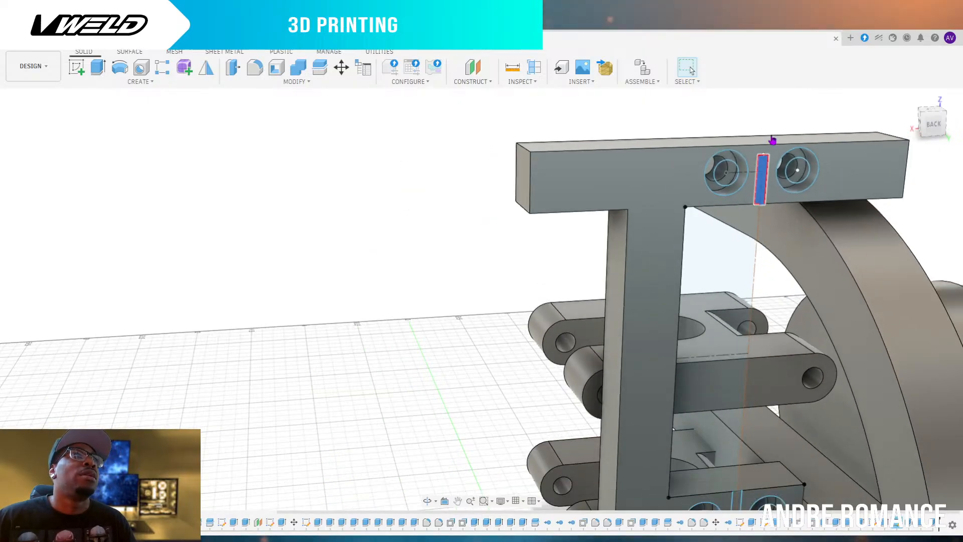
pyautogui.scroll(5, 750, 431)
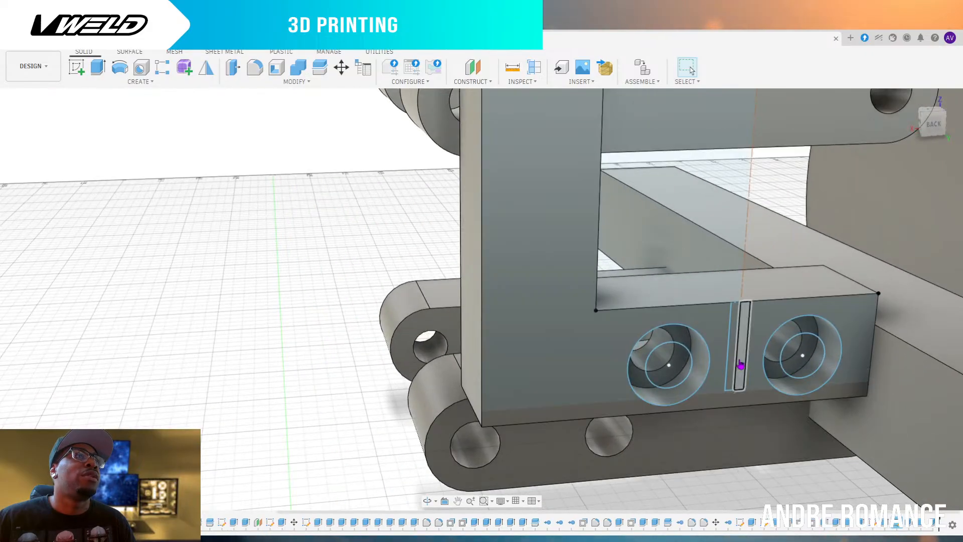
pyautogui.click(740, 351)
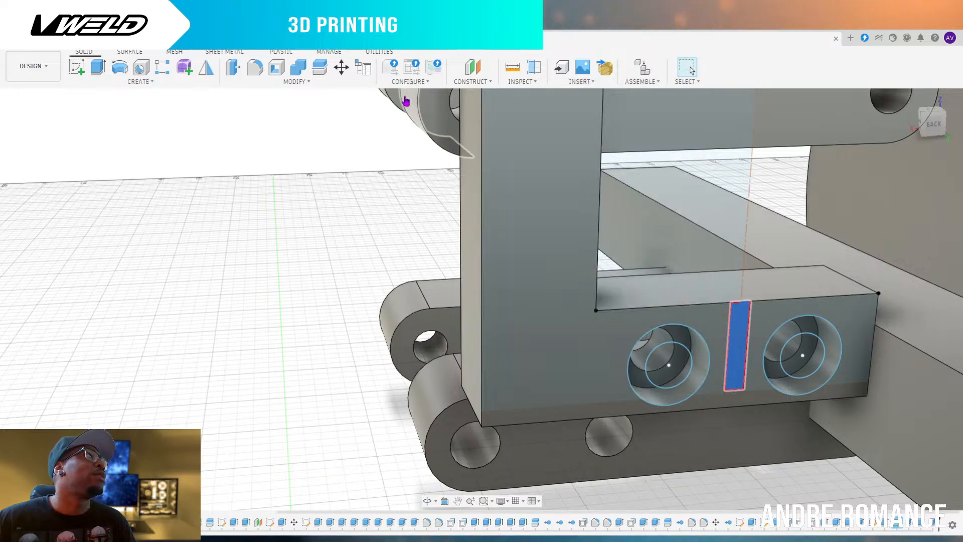
pyautogui.click(97, 67)
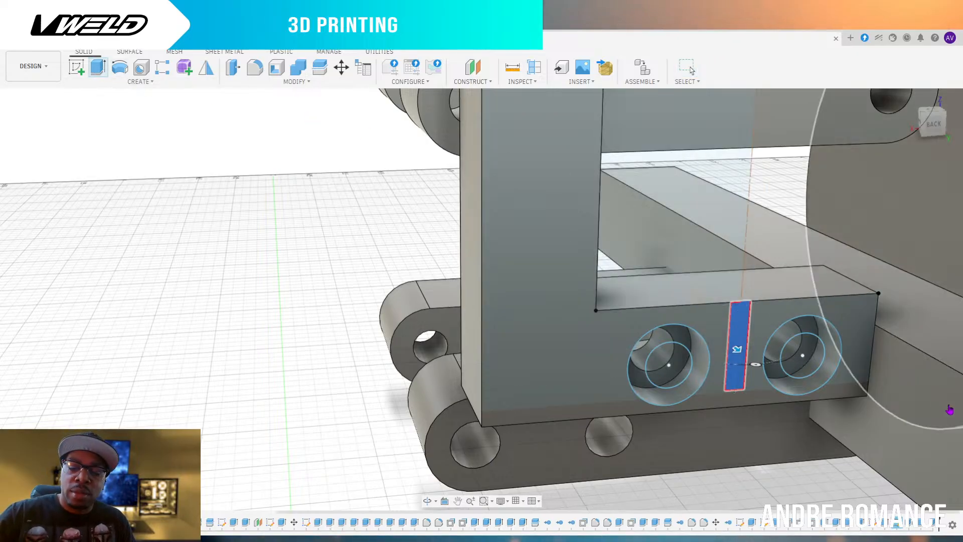
pyautogui.write('-5')
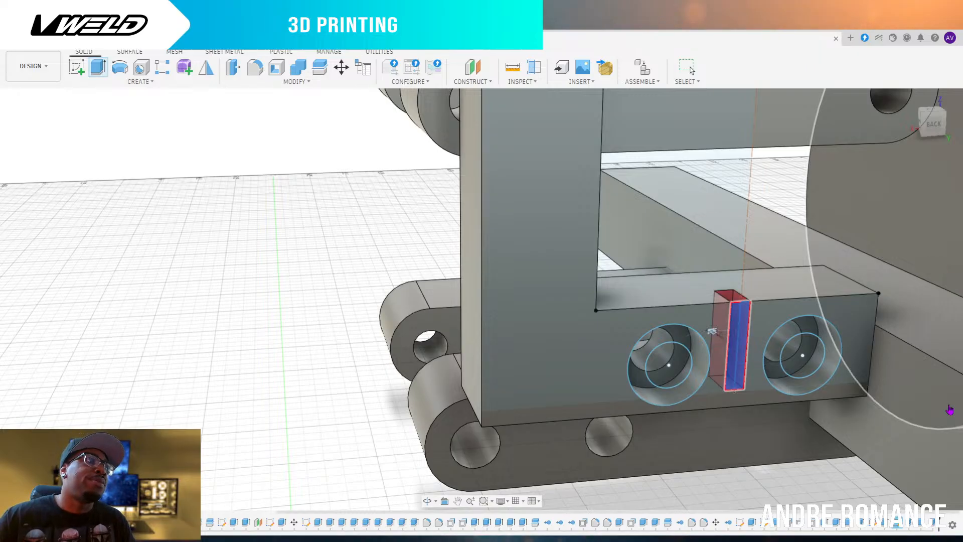
pyautogui.press('Return')
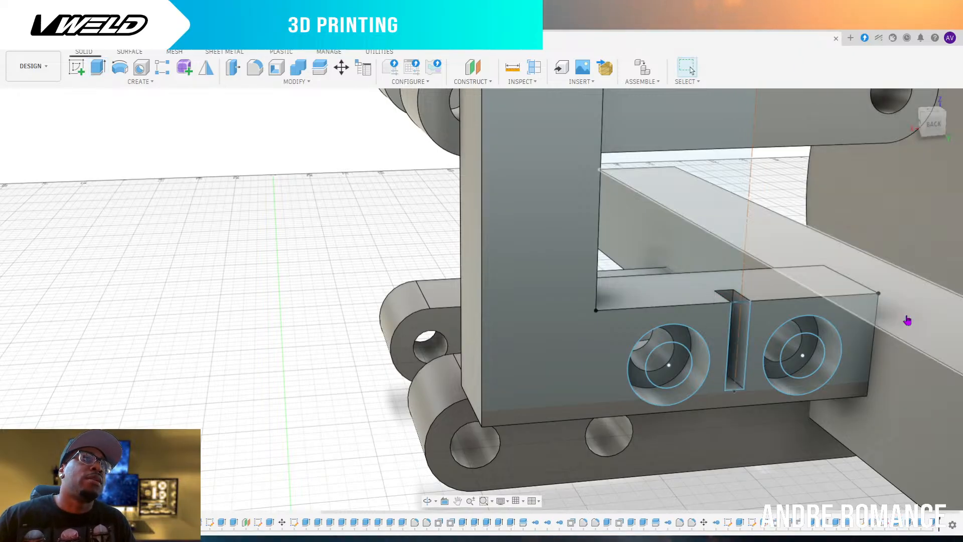
# Examine the bracket's slots and screw holes and its position against the linkage arms from the back, the top and angled views
pyautogui.keyDown('shift'); pyautogui.moveTo(693, 406); pyautogui.dragTo(658, 445, button='middle'); pyautogui.keyUp('shift')
pyautogui.scroll(-6, 657, 445)
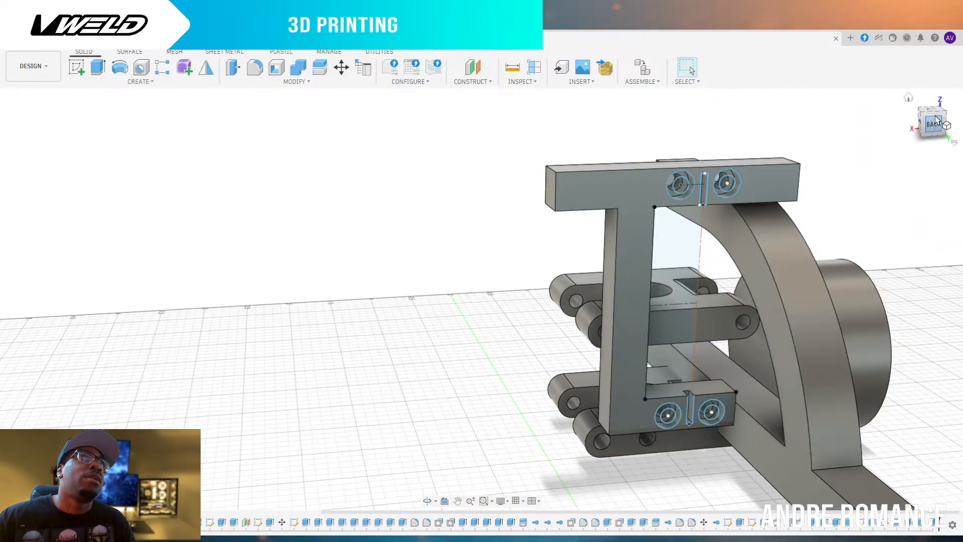
pyautogui.keyDown('shift'); pyautogui.moveTo(834, 186); pyautogui.dragTo(895, 168, button='middle'); pyautogui.keyUp('shift')
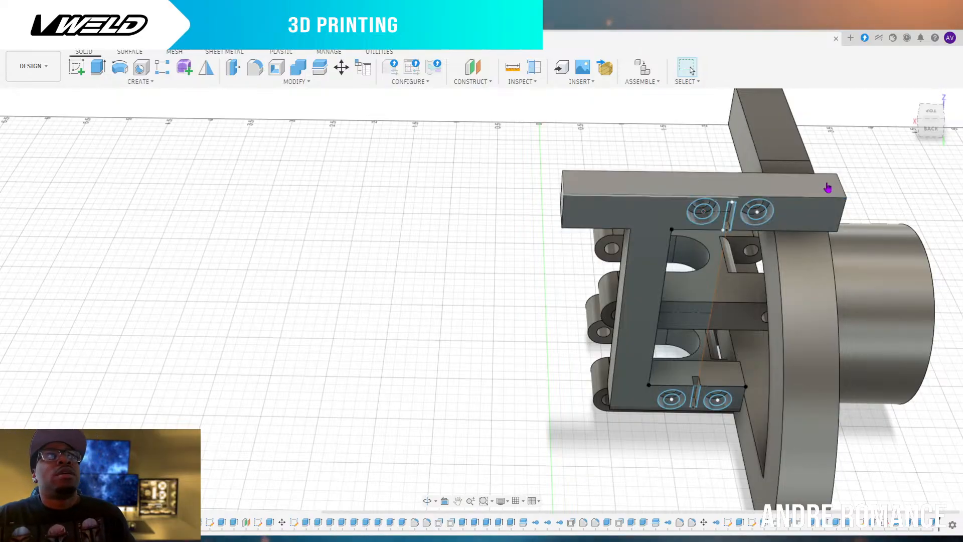
pyautogui.click(932, 112)
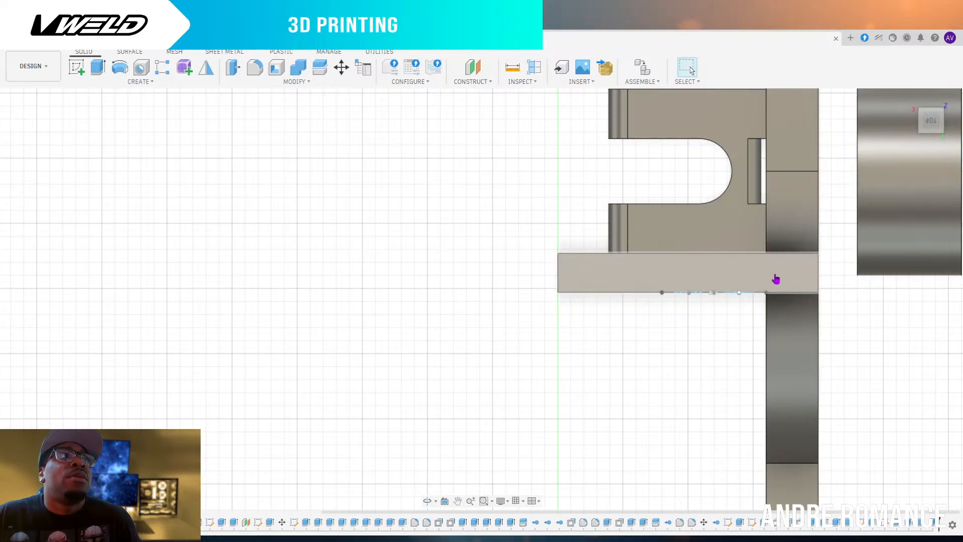
pyautogui.click(935, 135)
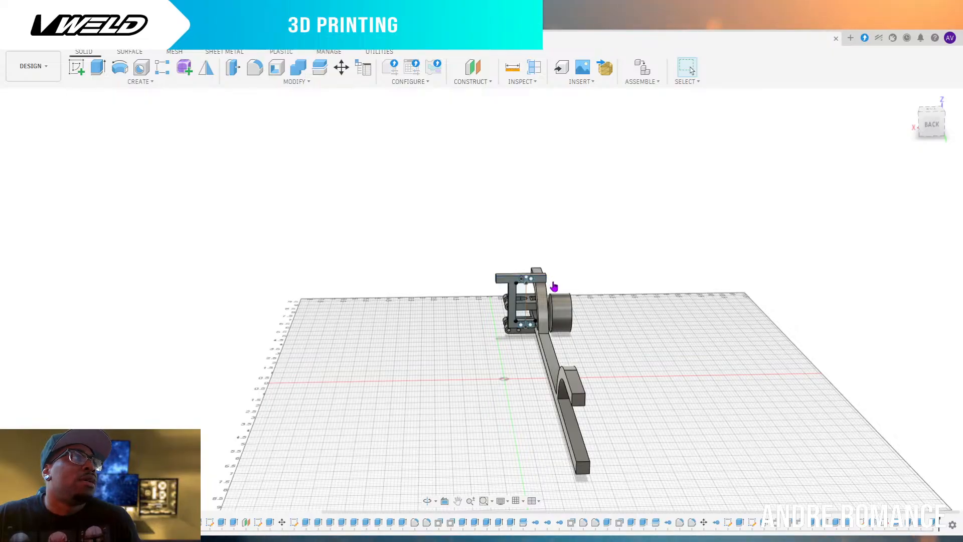
pyautogui.scroll(-3, 653, 321)
pyautogui.scroll(6, 550, 318)
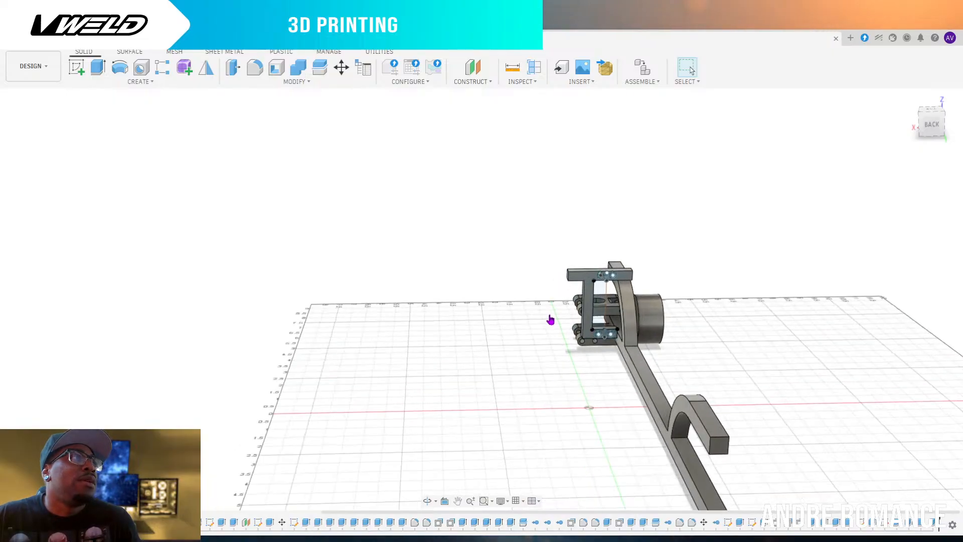
pyautogui.scroll(3, 578, 314)
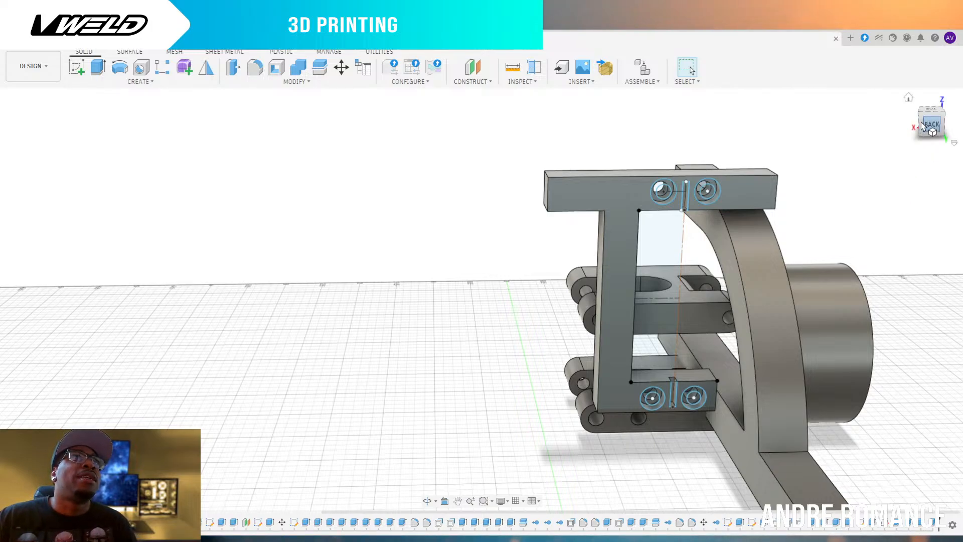
pyautogui.moveTo(922, 128); pyautogui.dragTo(939, 135)
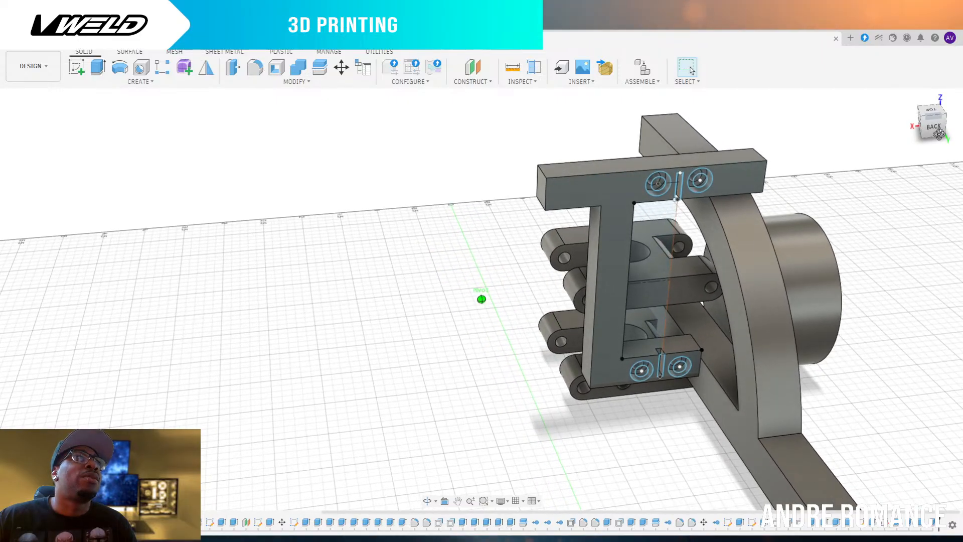
pyautogui.click(940, 134)
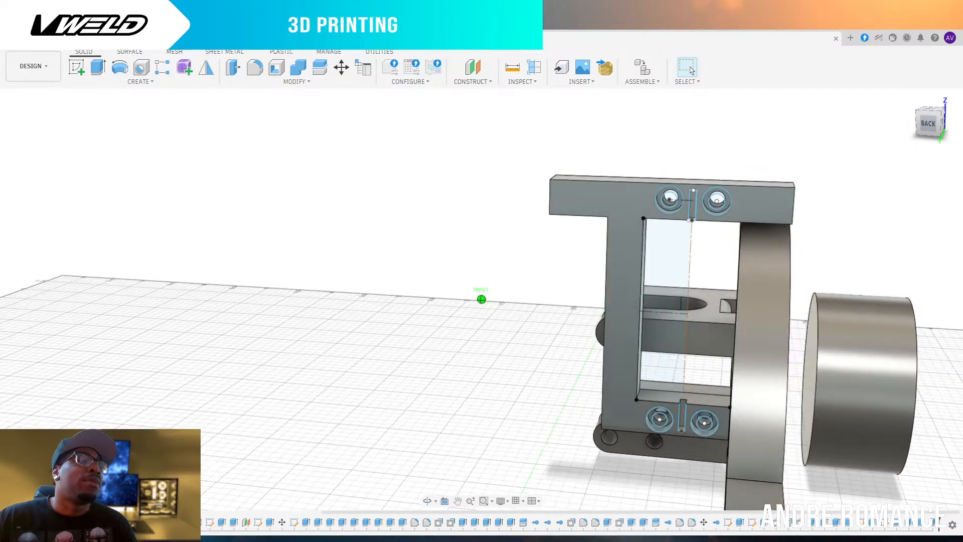
pyautogui.moveTo(914, 126); pyautogui.dragTo(923, 126)
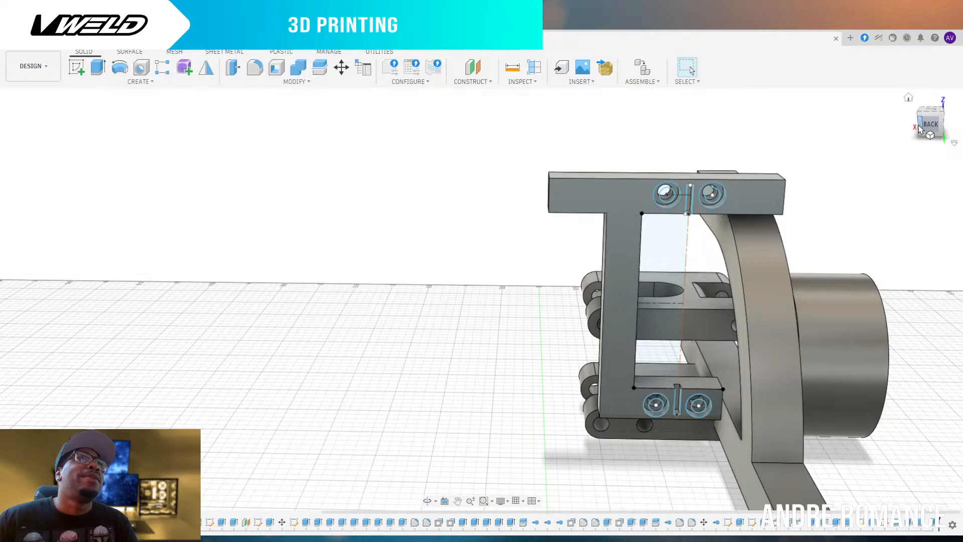
pyautogui.moveTo(921, 130); pyautogui.dragTo(884, 149)
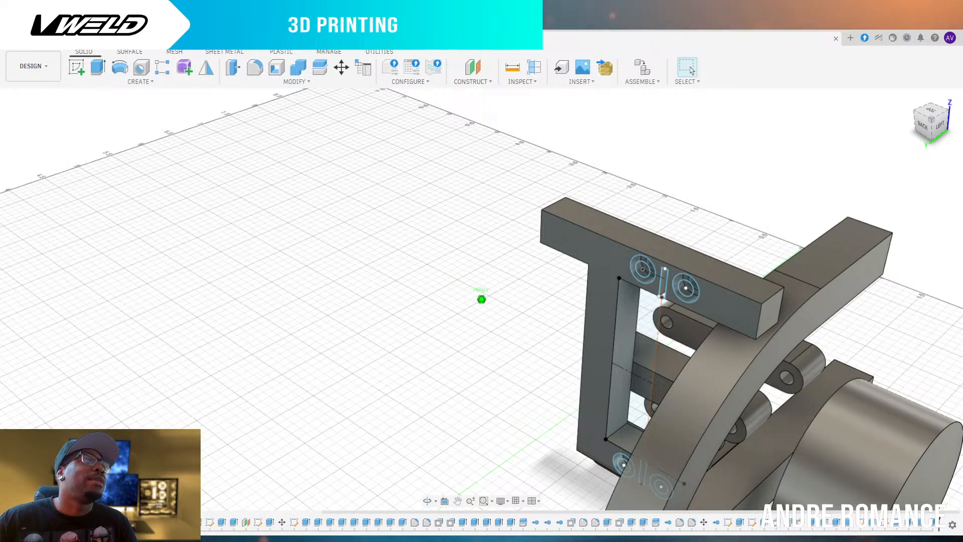
pyautogui.moveTo(885, 149); pyautogui.dragTo(901, 146)
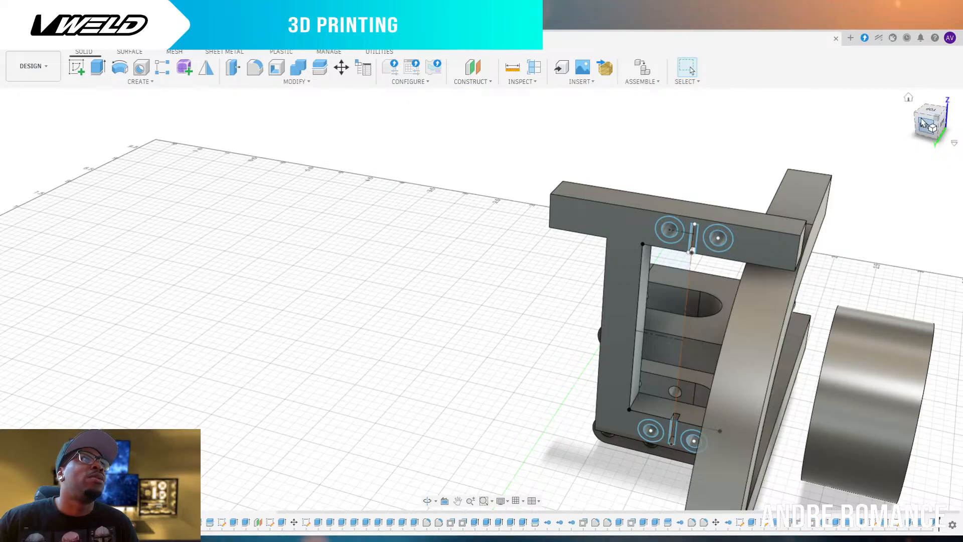
pyautogui.moveTo(922, 120)
pyautogui.mouseDown()
pyautogui.moveTo(961, 132)
pyautogui.moveTo(929, 127)
pyautogui.mouseUp()
pyautogui.scroll(-3, 784, 415)
pyautogui.scroll(1, 626, 248)
pyautogui.scroll(3, 626, 247)
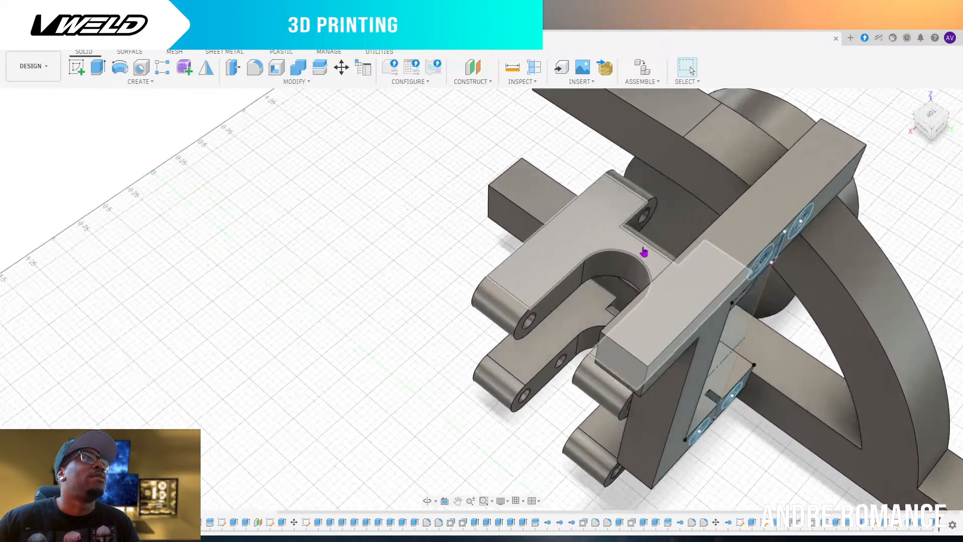
# Extrude the rings around the upper and lower screw holes, including the lower bar's small edge segments, up to the face toward the linkage arms
pyautogui.click(920, 127)
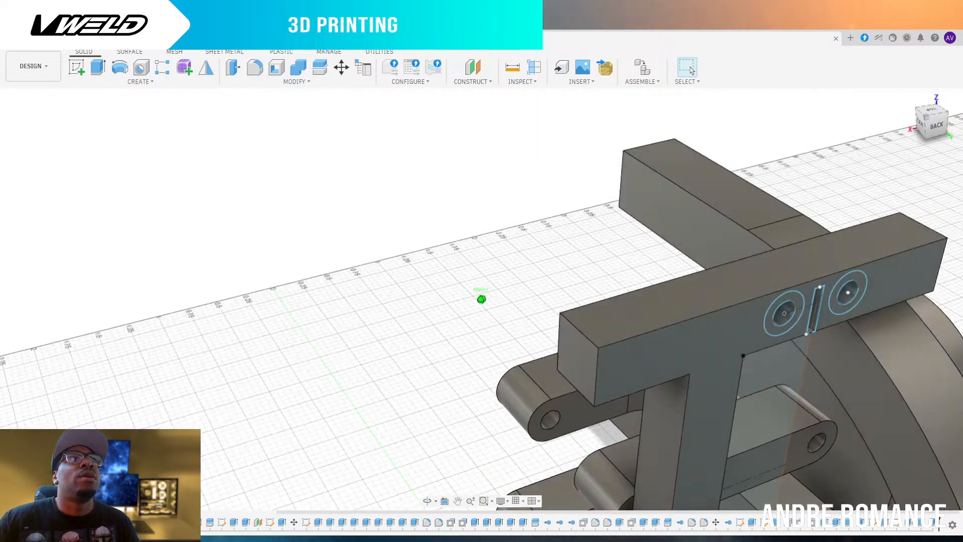
pyautogui.click(772, 307)
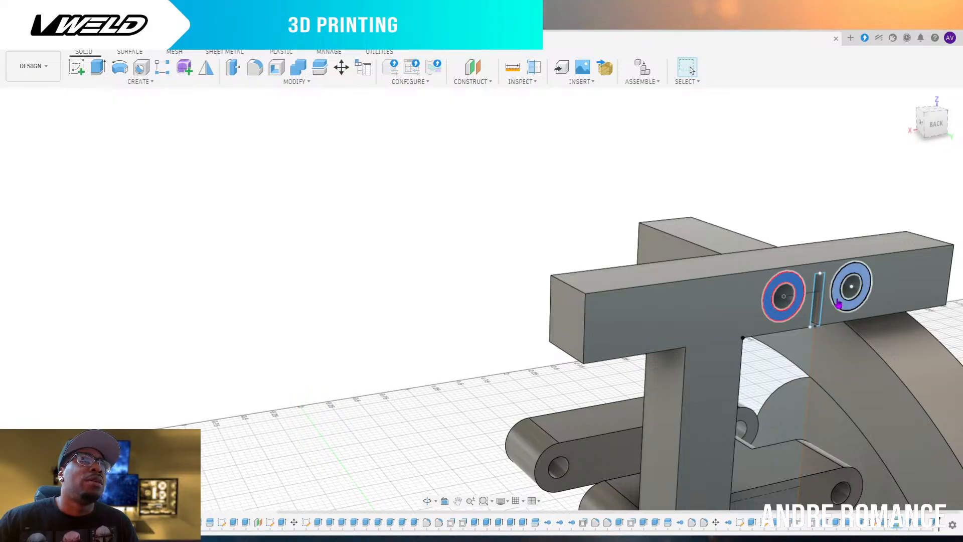
pyautogui.keyDown('ctrl'); pyautogui.click(838, 302); pyautogui.keyUp('ctrl')
pyautogui.scroll(-5, 830, 234)
pyautogui.scroll(6, 808, 431)
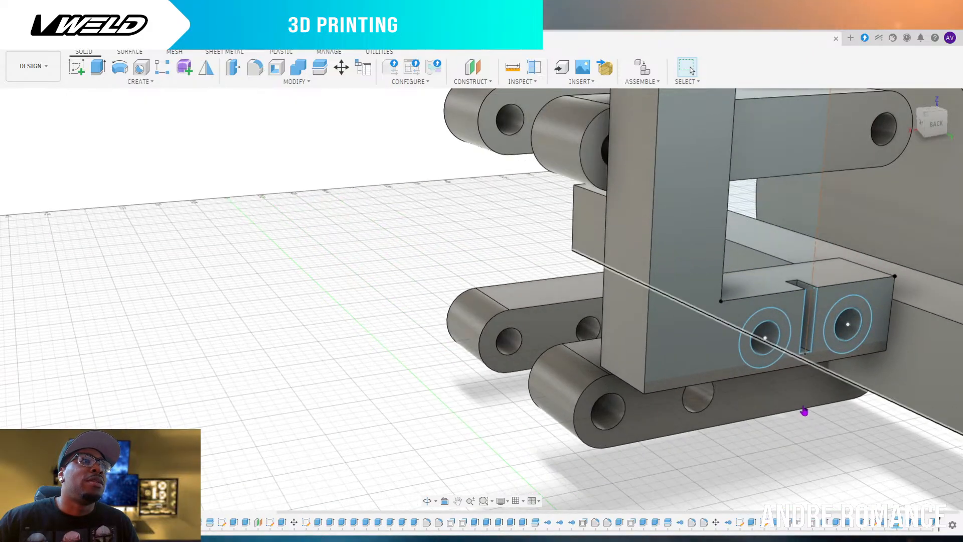
pyautogui.click(783, 320)
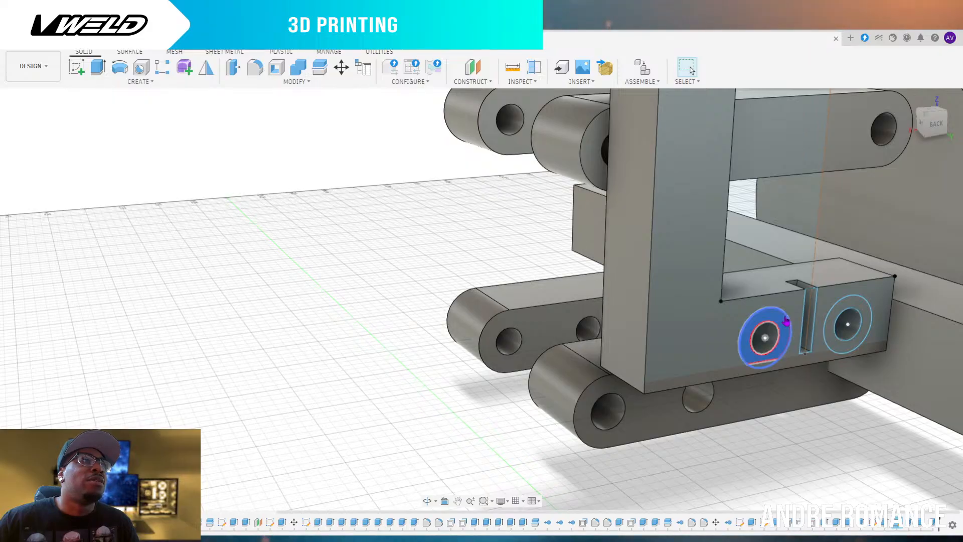
pyautogui.keyDown('ctrl'); pyautogui.click(838, 329); pyautogui.keyUp('ctrl')
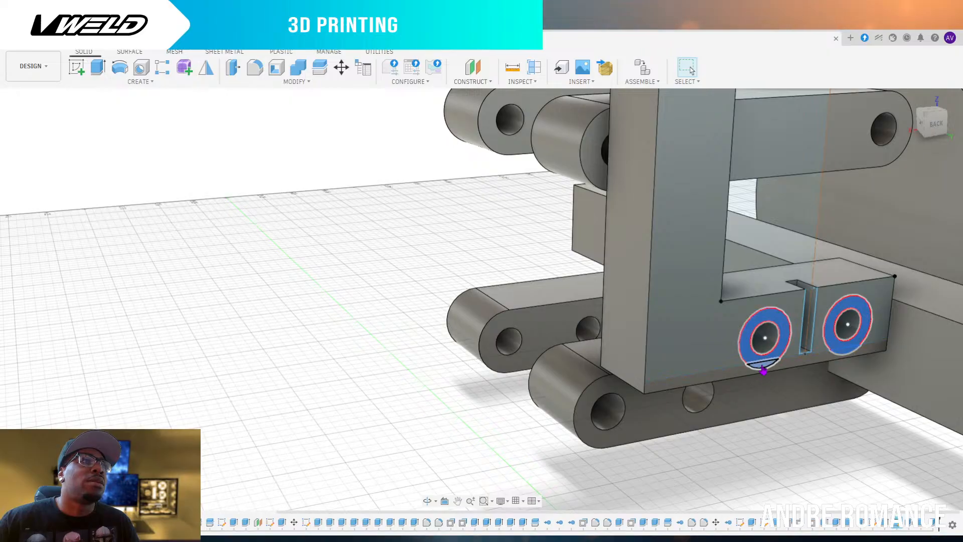
pyautogui.scroll(-3, 792, 380)
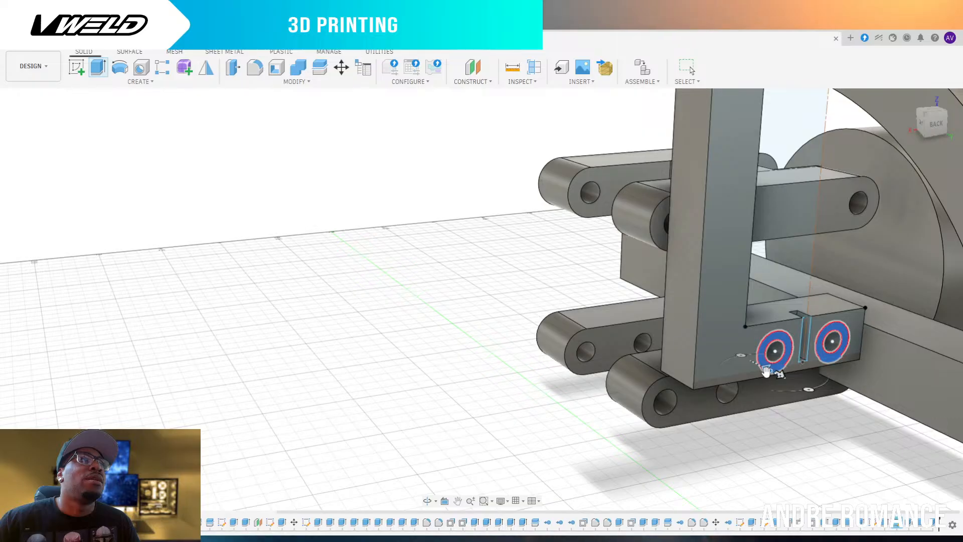
pyautogui.moveTo(823, 157)
pyautogui.keyDown('shift'); pyautogui.mouseDown(button='middle')
pyautogui.moveTo(743, 165)
pyautogui.moveTo(777, 258)
pyautogui.mouseUp(button='middle'); pyautogui.keyUp('shift')
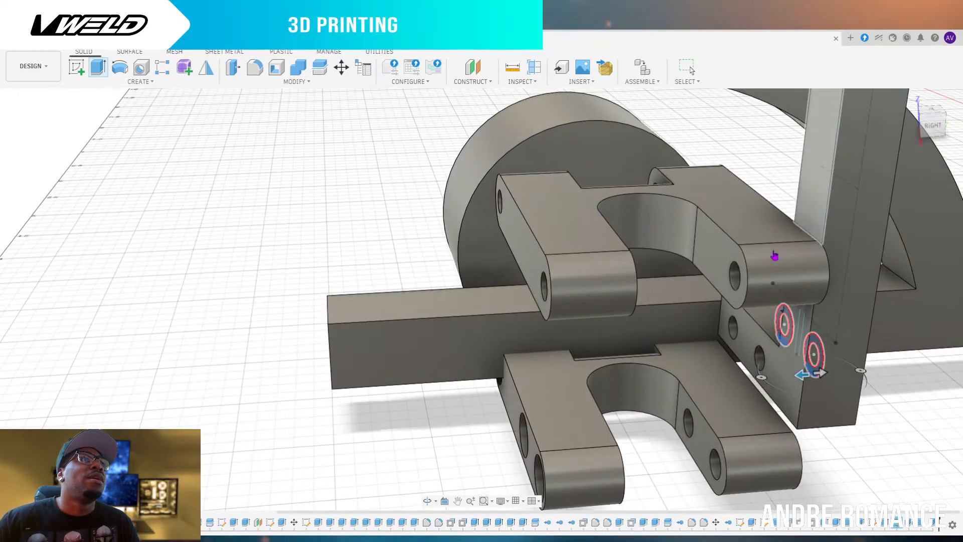
pyautogui.click(751, 344)
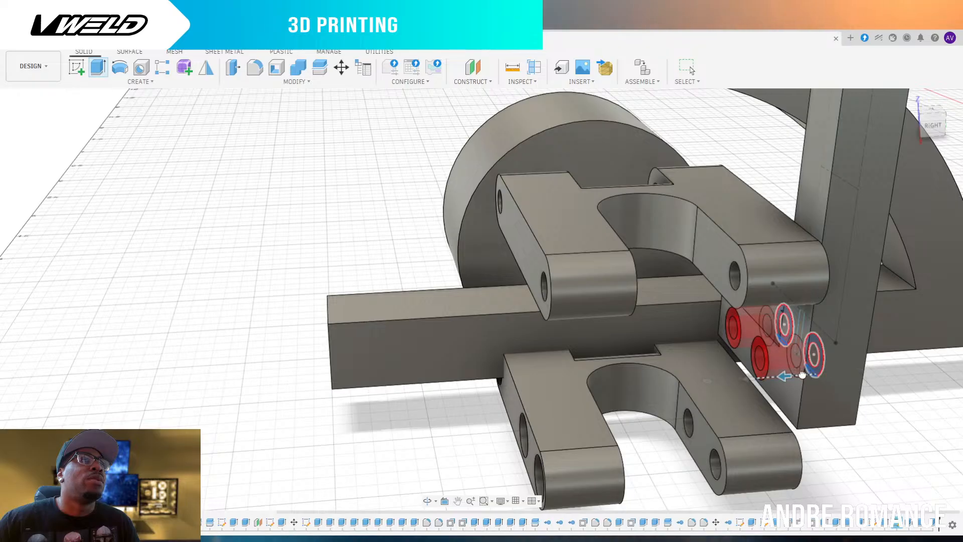
# Adjust the extrusion distance of the screw-hole rings so the counterbores recess from the linkage-arm face partway through the bracket, and apply the cut
pyautogui.moveTo(795, 375); pyautogui.dragTo(792, 376)
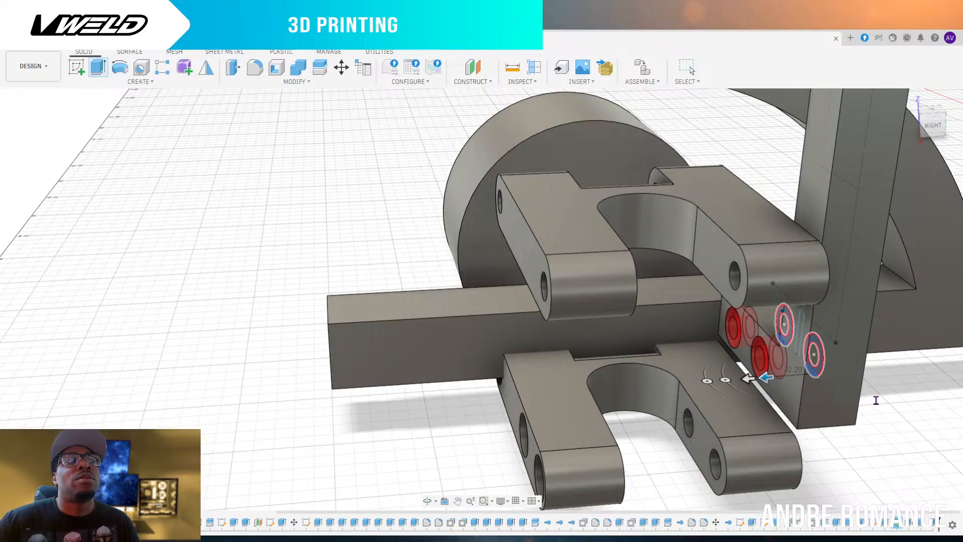
pyautogui.write('-0.125')
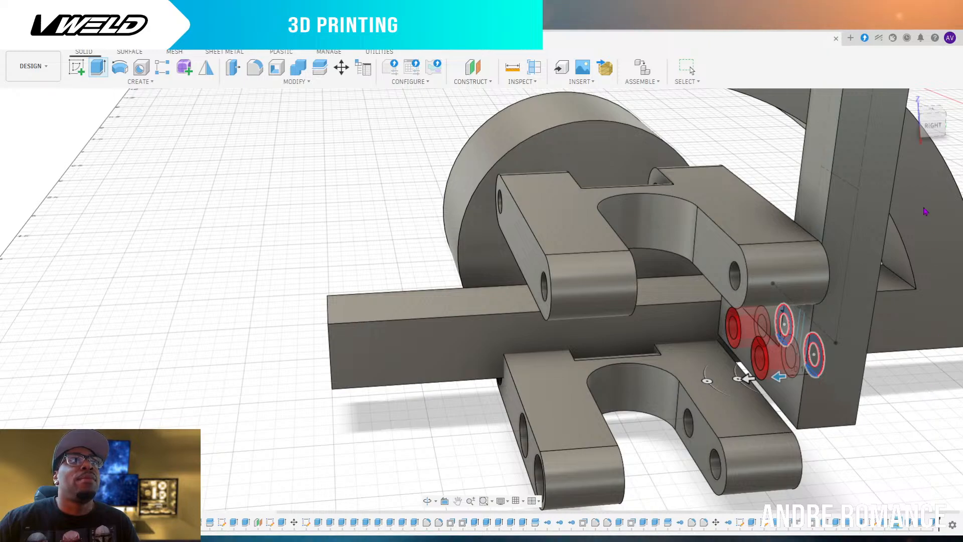
pyautogui.moveTo(933, 130)
pyautogui.mouseDown()
pyautogui.moveTo(893, 124)
pyautogui.moveTo(902, 125)
pyautogui.mouseUp()
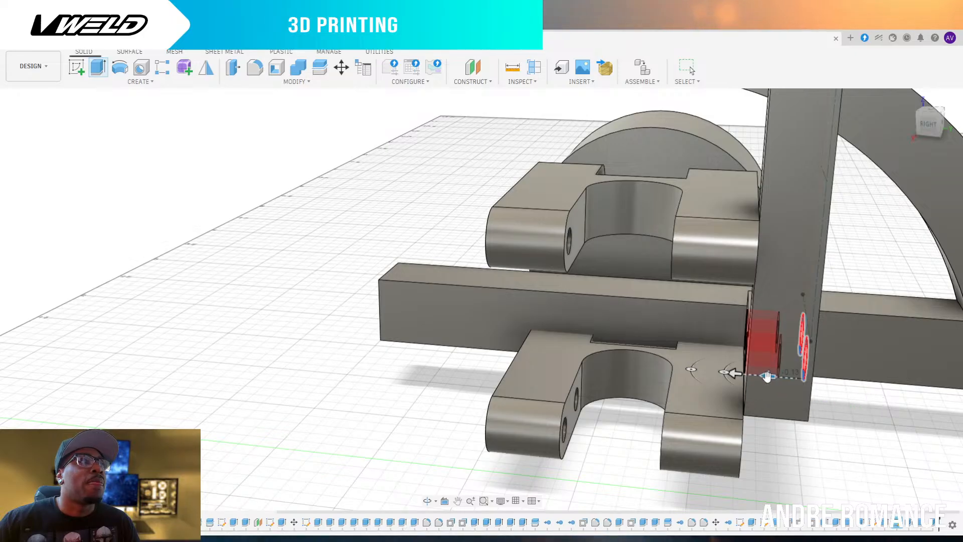
pyautogui.moveTo(763, 378)
pyautogui.mouseDown()
pyautogui.moveTo(733, 372)
pyautogui.moveTo(772, 377)
pyautogui.mouseUp()
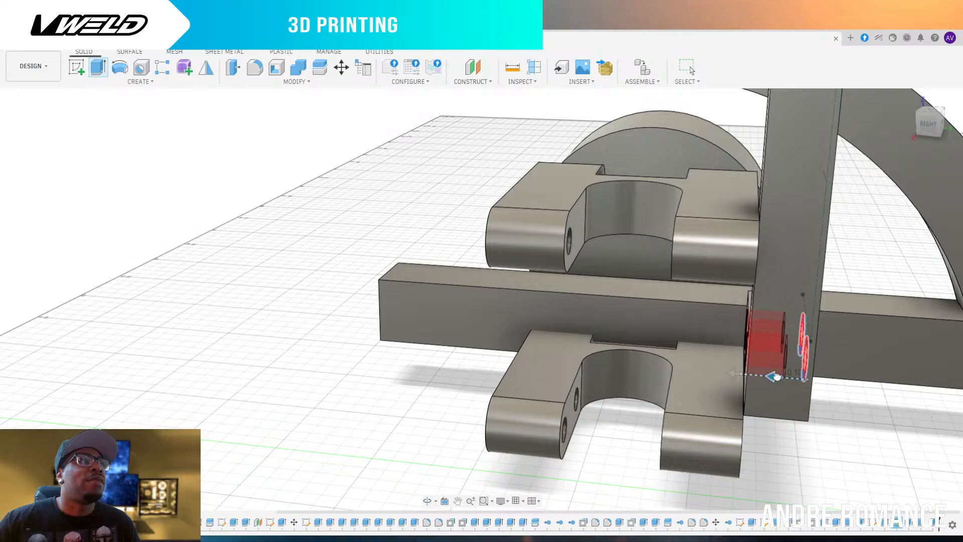
pyautogui.moveTo(783, 377); pyautogui.dragTo(775, 377)
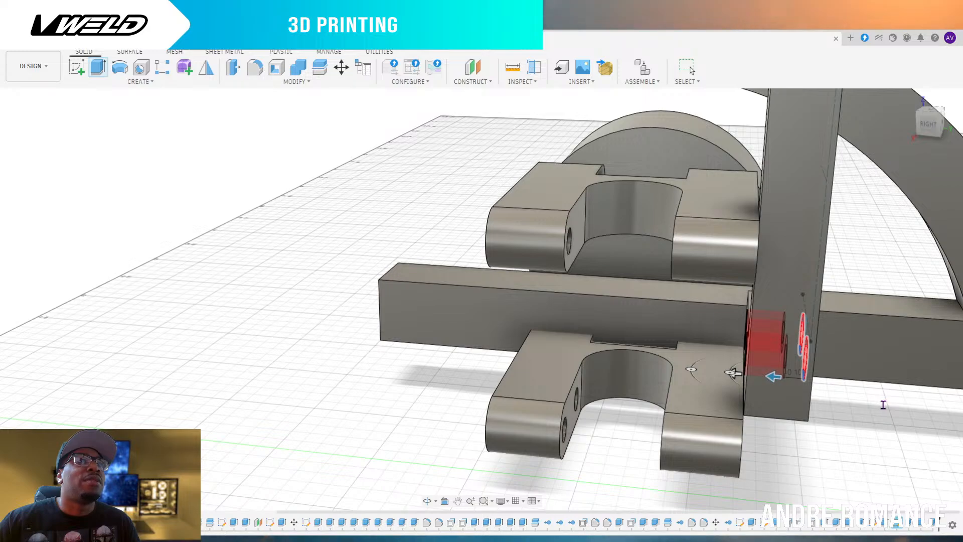
pyautogui.write('7')
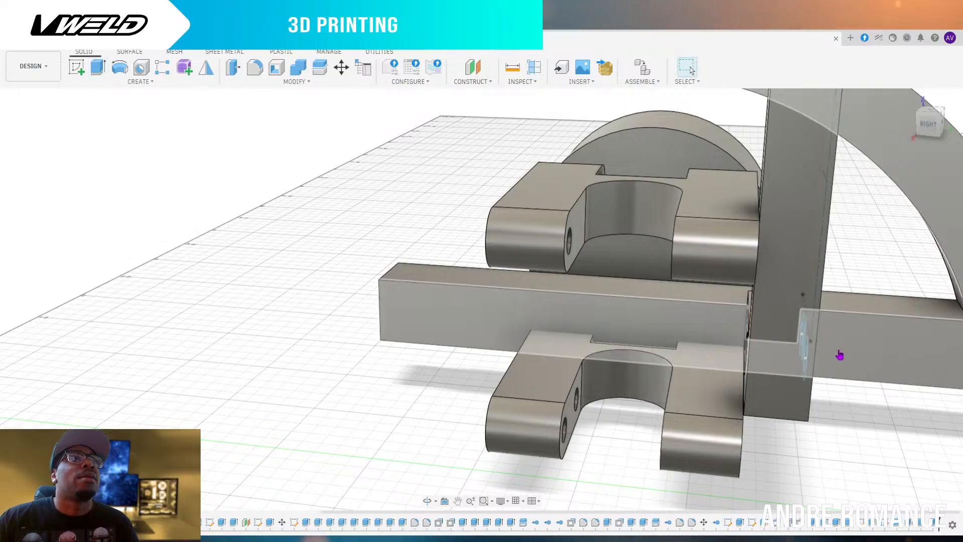
# Measure the counterbore depth on the bracket's lower bar between the ring-shaped floor and the outer rim of the screw hole
pyautogui.moveTo(937, 133); pyautogui.dragTo(954, 121)
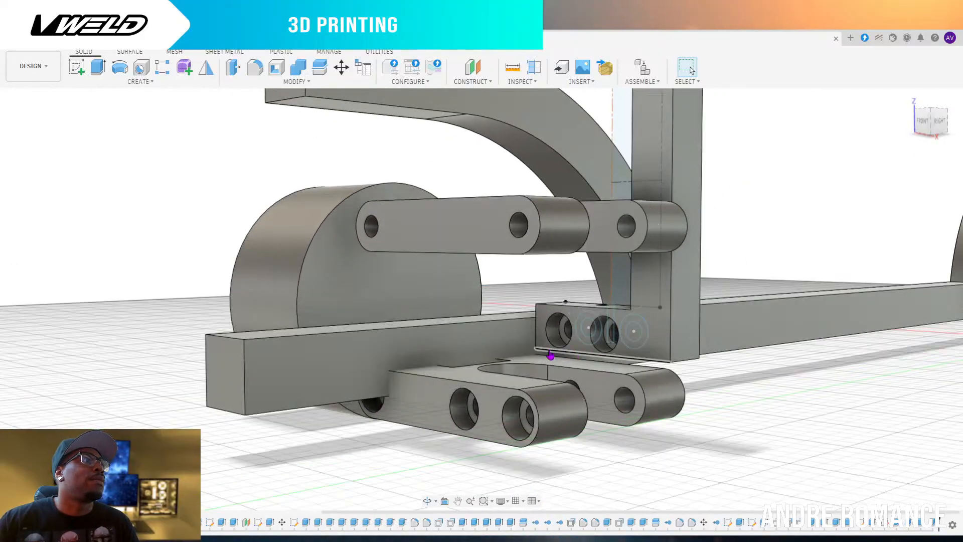
pyautogui.scroll(5, 574, 333)
pyautogui.scroll(2, 574, 332)
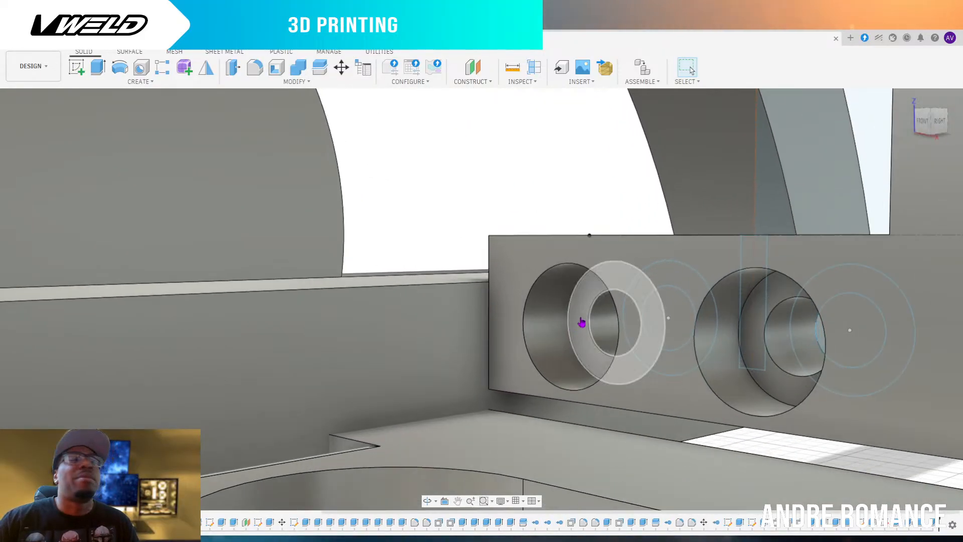
pyautogui.click(582, 322)
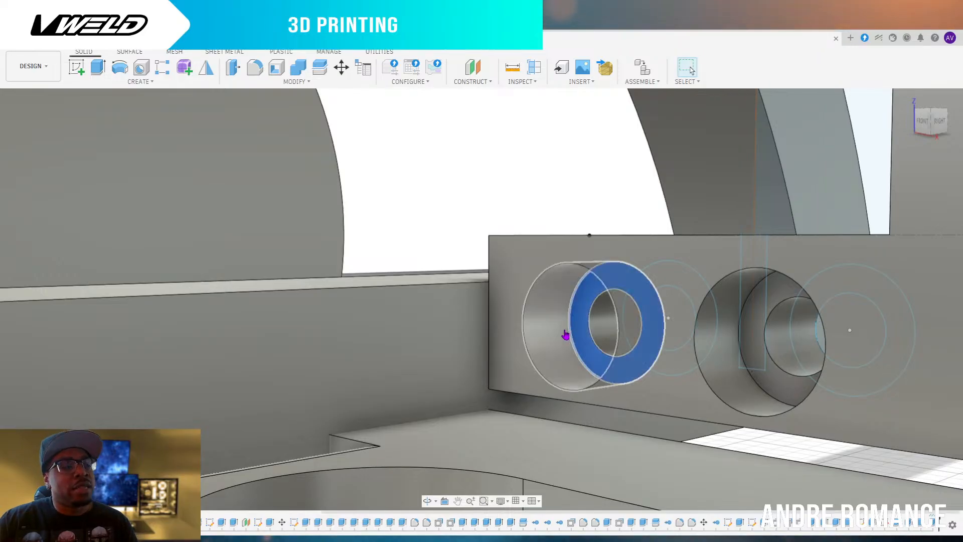
pyautogui.click(524, 329)
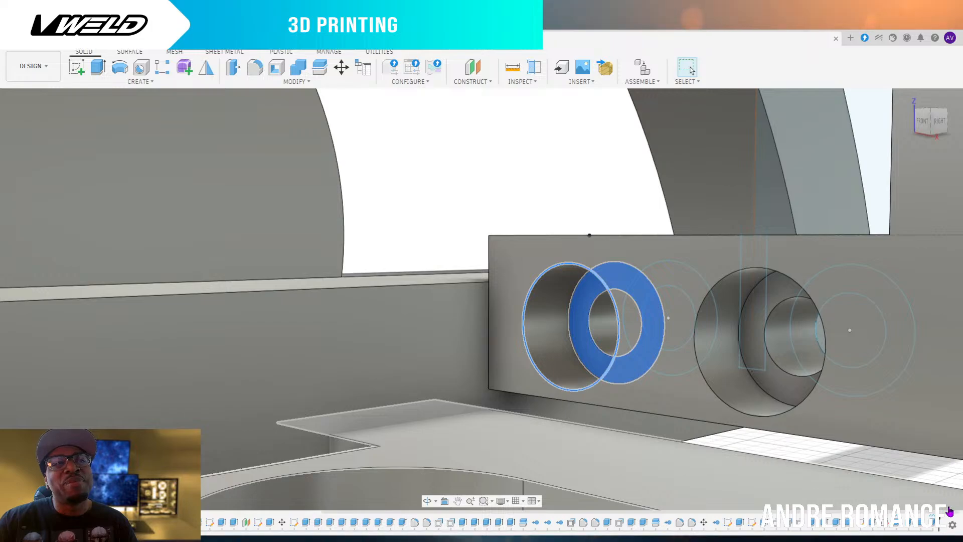
pyautogui.scroll(-5, 652, 437)
pyautogui.scroll(-3, 612, 448)
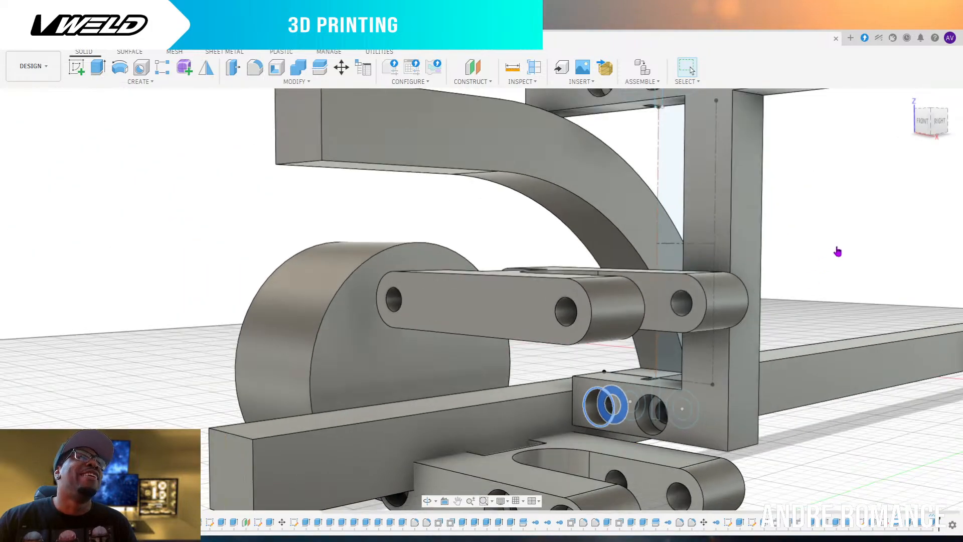
# Hide the bracket's hole and slot sketch and inspect the screw holes and slots on both bars from the back
pyautogui.click(940, 118)
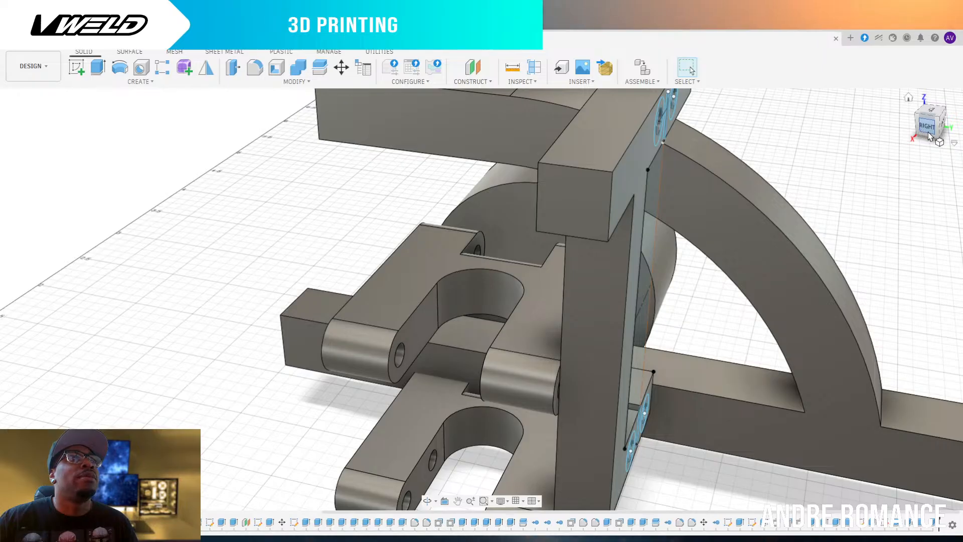
pyautogui.moveTo(936, 135)
pyautogui.mouseDown()
pyautogui.moveTo(911, 119)
pyautogui.moveTo(906, 130)
pyautogui.moveTo(872, 128)
pyautogui.mouseUp()
pyautogui.scroll(-6, 700, 150)
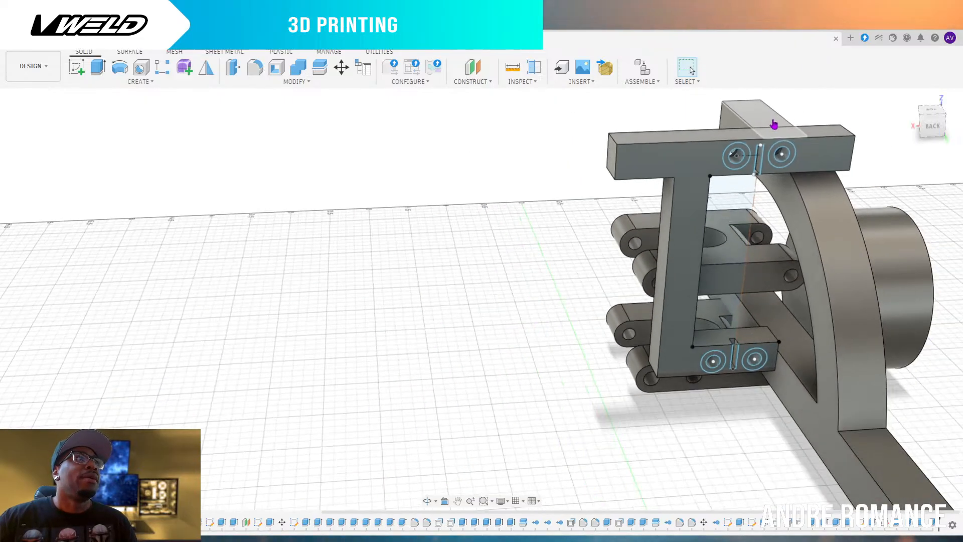
pyautogui.scroll(5, 753, 316)
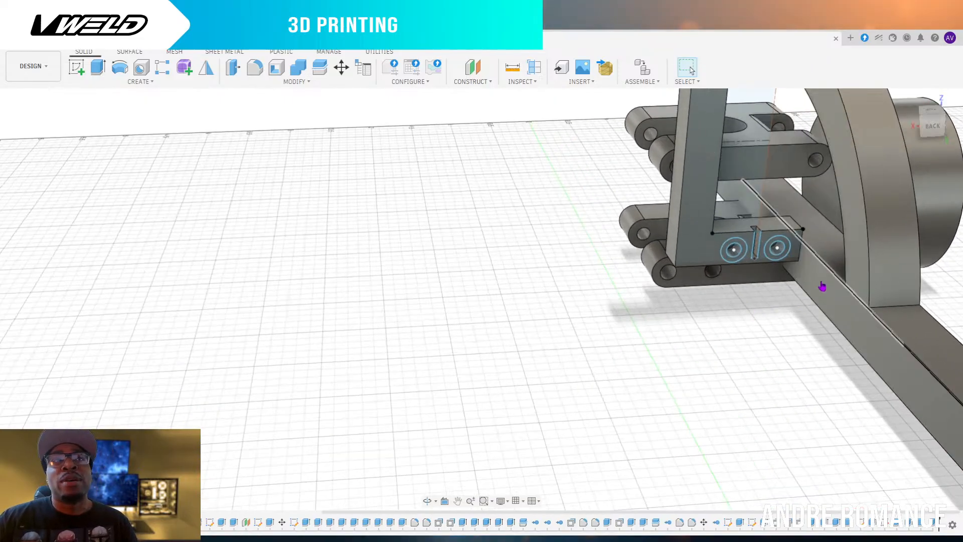
pyautogui.scroll(-2, 762, 353)
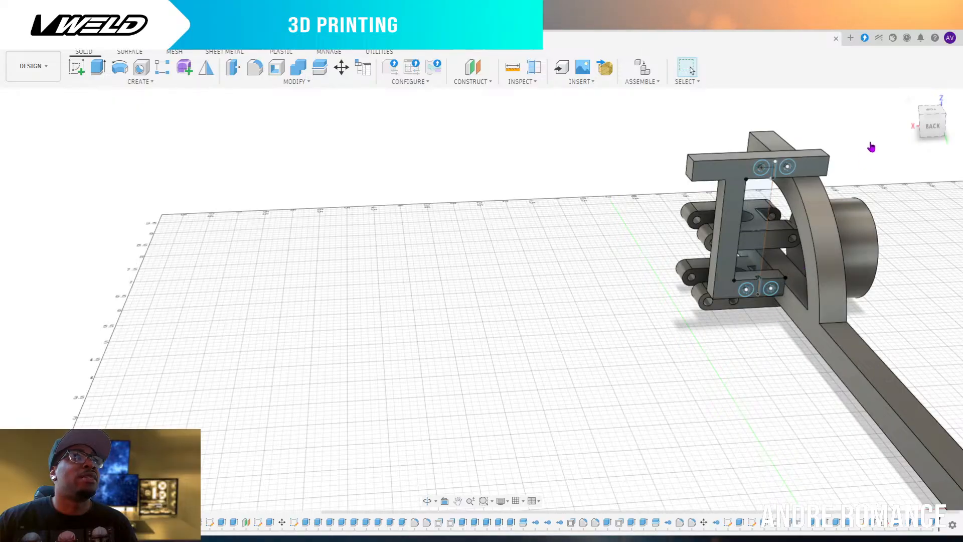
pyautogui.moveTo(932, 128)
pyautogui.mouseDown()
pyautogui.moveTo(891, 131)
pyautogui.moveTo(922, 131)
pyautogui.mouseUp()
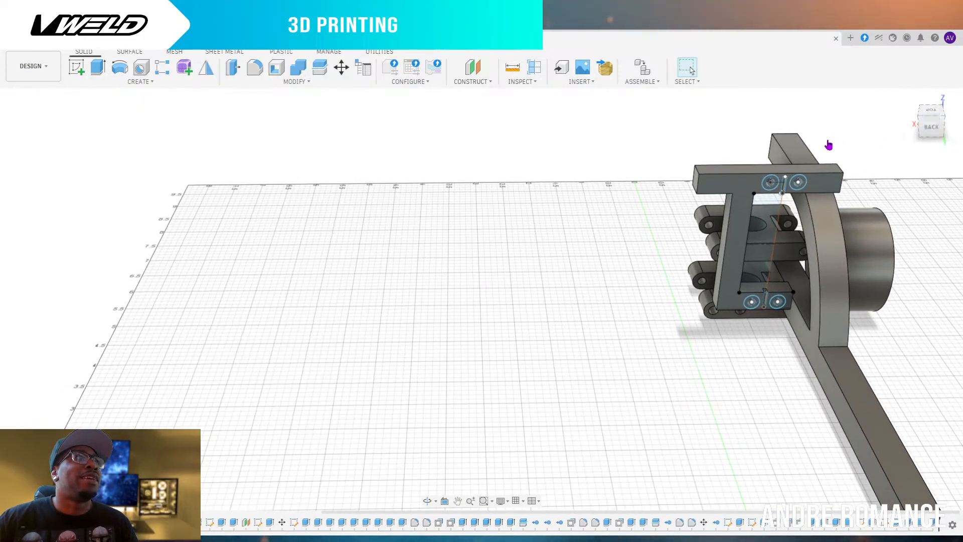
pyautogui.scroll(-3, 828, 146)
pyautogui.scroll(4, 828, 146)
pyautogui.scroll(2, 828, 146)
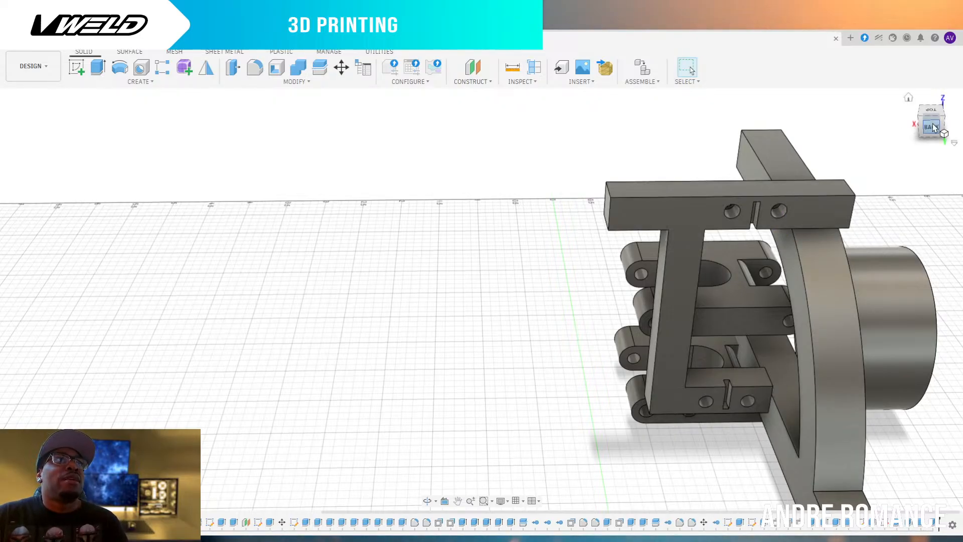
# Hide the large wheel cylinder and the lower linkage arm to expose the frame and the bracket
pyautogui.moveTo(942, 120); pyautogui.dragTo(859, 141)
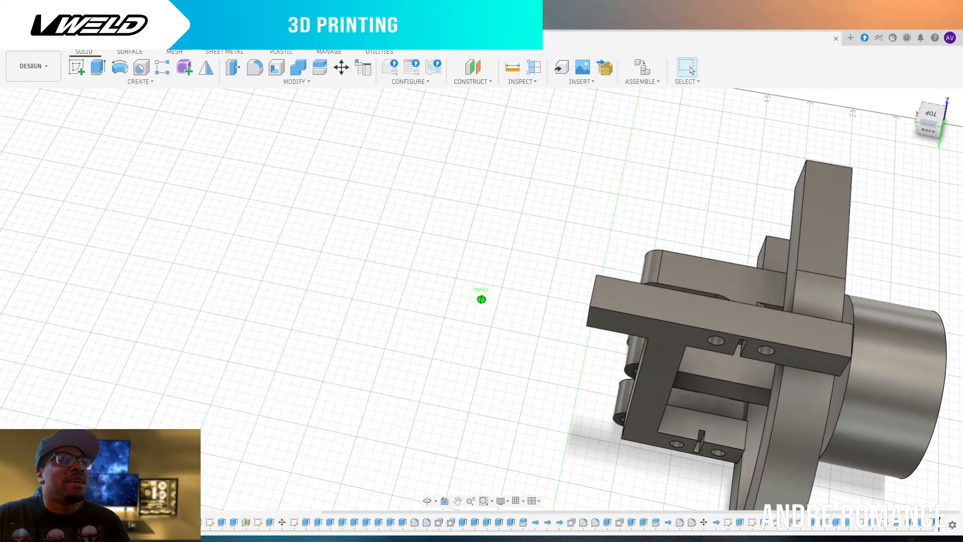
pyautogui.moveTo(859, 141); pyautogui.dragTo(871, 187)
pyautogui.scroll(-5, 946, 208)
pyautogui.scroll(8, 612, 232)
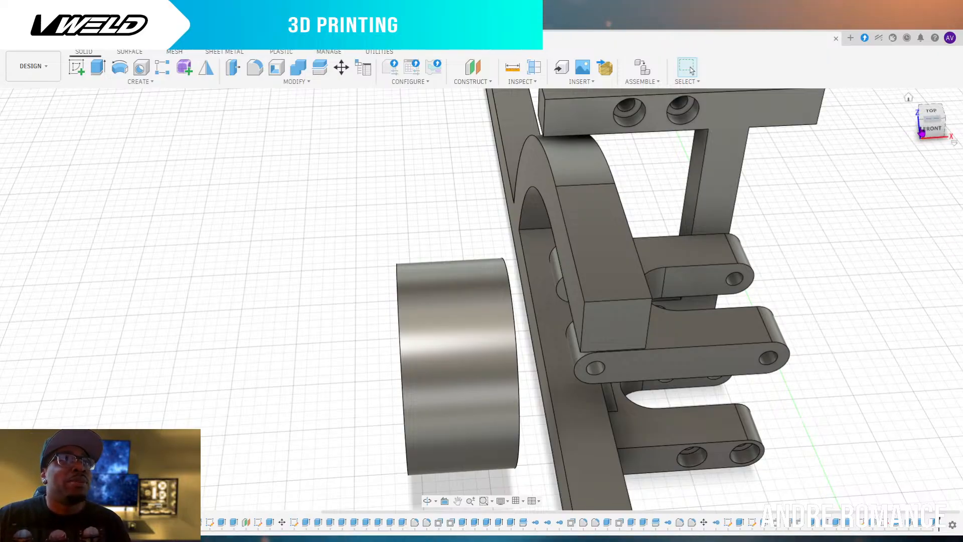
pyautogui.moveTo(923, 126); pyautogui.dragTo(958, 127)
pyautogui.scroll(-3, 828, 291)
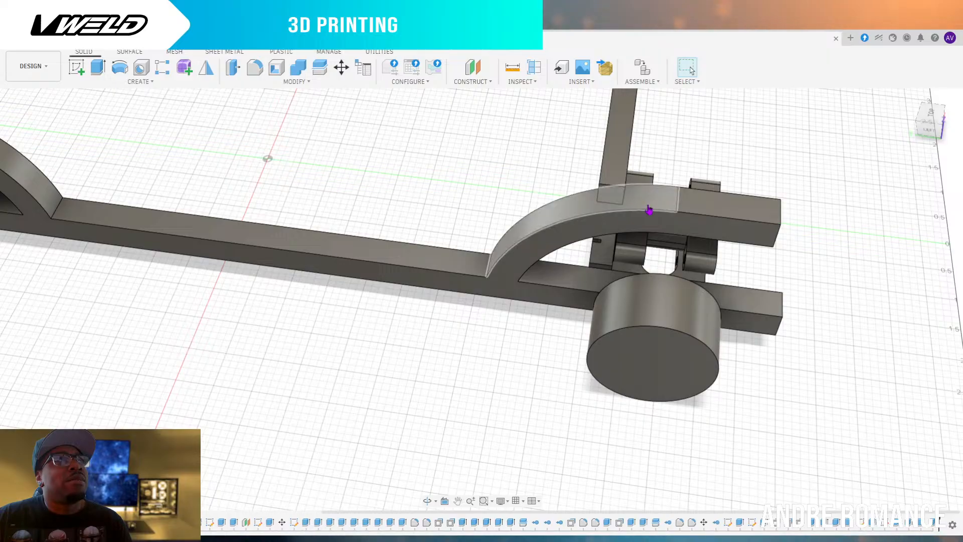
pyautogui.keyDown('shift'); pyautogui.moveTo(482, 295); pyautogui.dragTo(793, 254, button='middle'); pyautogui.keyUp('shift')
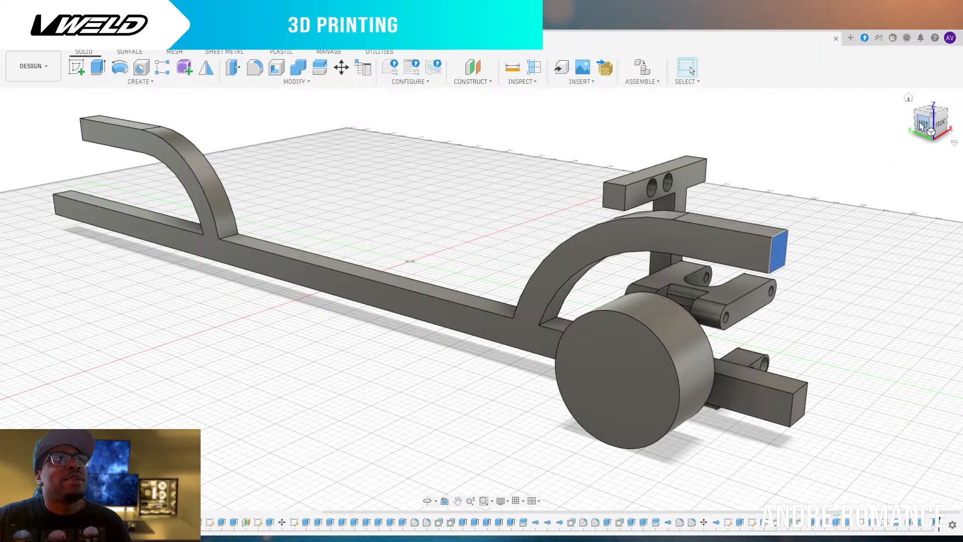
pyautogui.moveTo(925, 125); pyautogui.dragTo(947, 125)
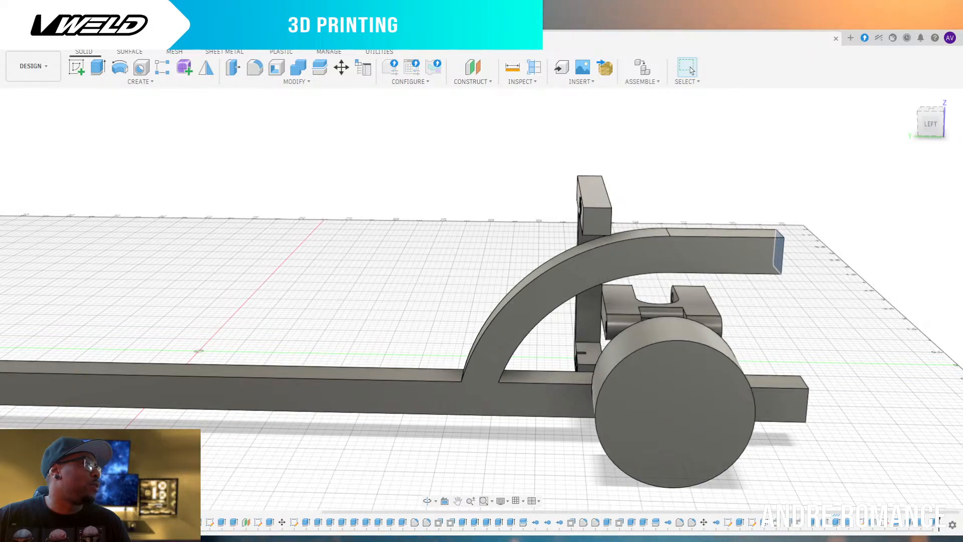
pyautogui.click(44, 438)
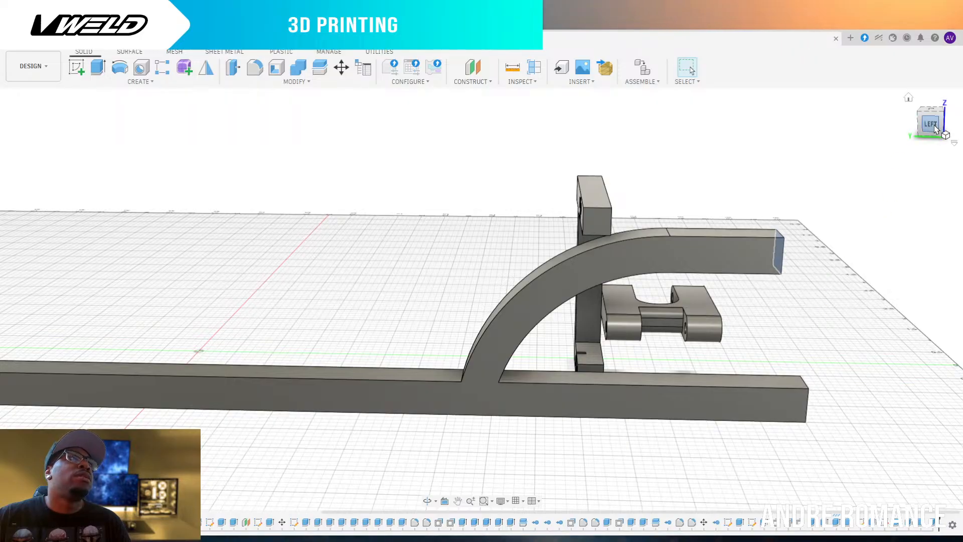
# Split the bodies along the plane of the bracket's face toward the linkage arms, using that face as the splitting tool
pyautogui.moveTo(937, 130)
pyautogui.mouseDown()
pyautogui.moveTo(931, 161)
pyautogui.moveTo(939, 161)
pyautogui.moveTo(902, 141)
pyautogui.mouseUp()
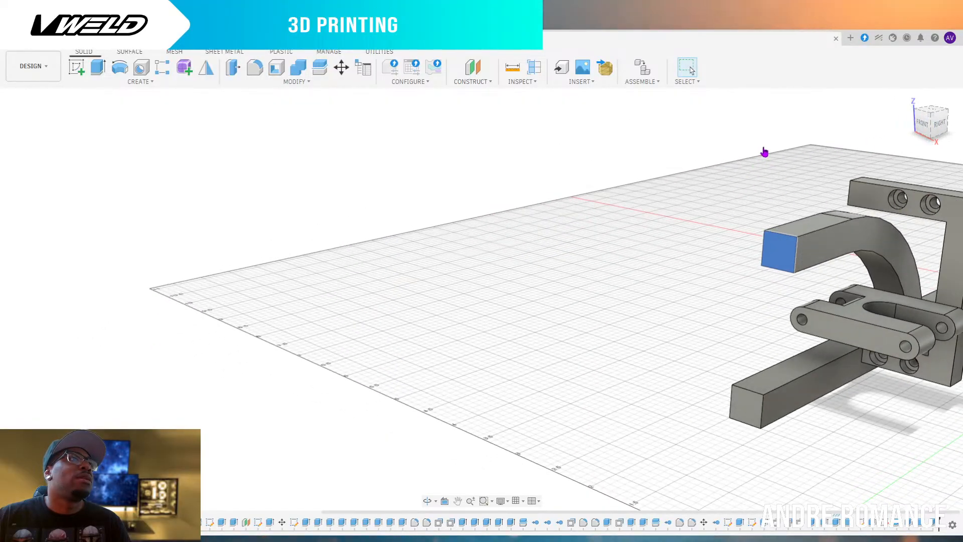
pyautogui.scroll(-4, 764, 152)
pyautogui.scroll(3, 873, 274)
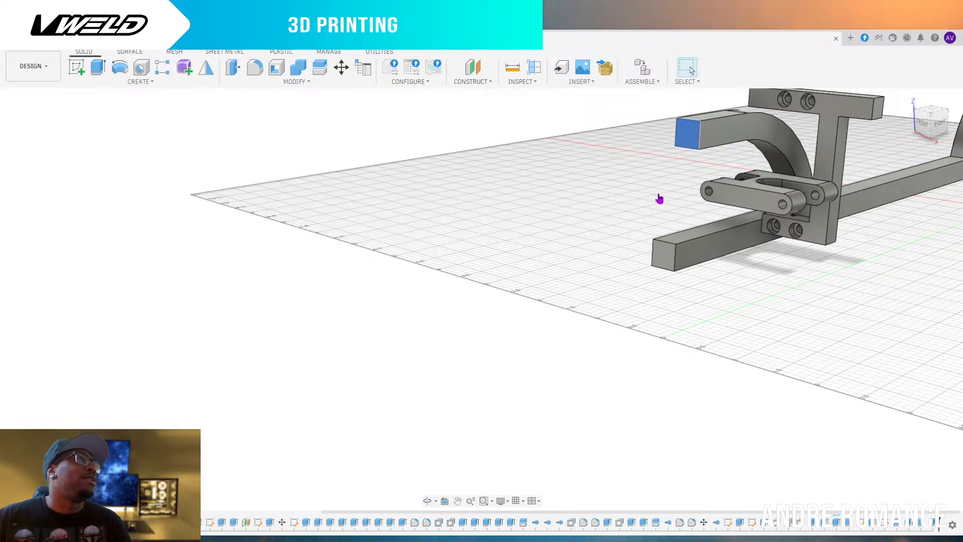
pyautogui.moveTo(923, 127)
pyautogui.mouseDown()
pyautogui.moveTo(872, 143)
pyautogui.moveTo(912, 129)
pyautogui.mouseUp()
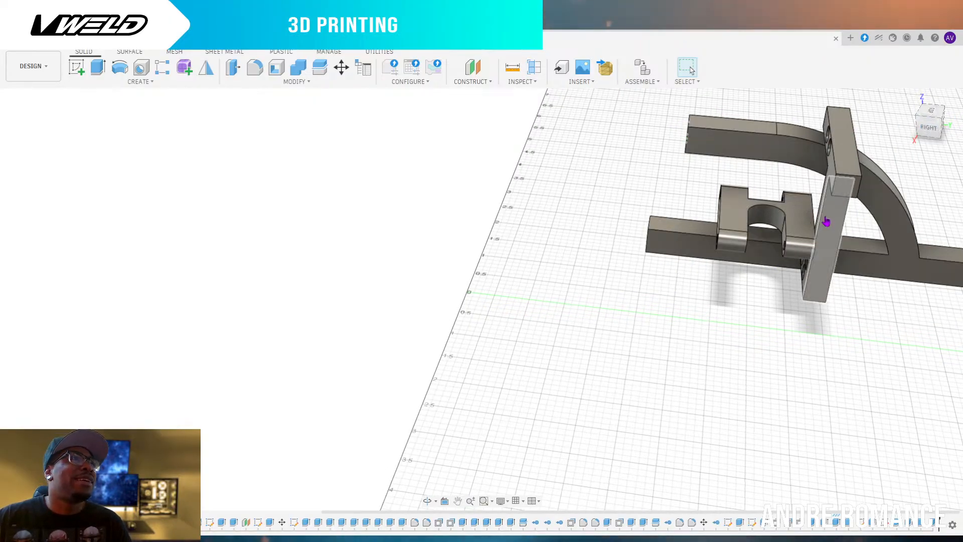
pyautogui.moveTo(929, 121)
pyautogui.mouseDown()
pyautogui.moveTo(944, 121)
pyautogui.moveTo(920, 125)
pyautogui.mouseUp()
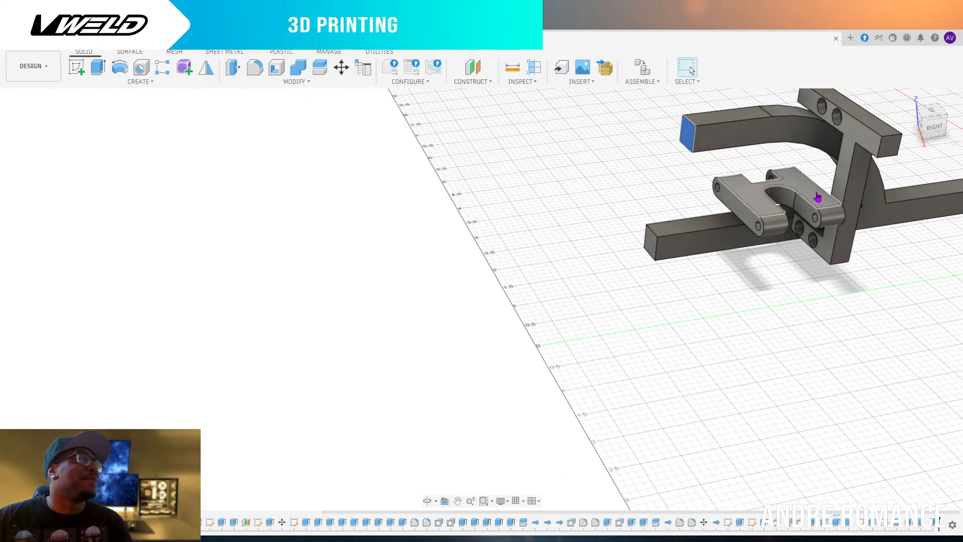
pyautogui.click(842, 185)
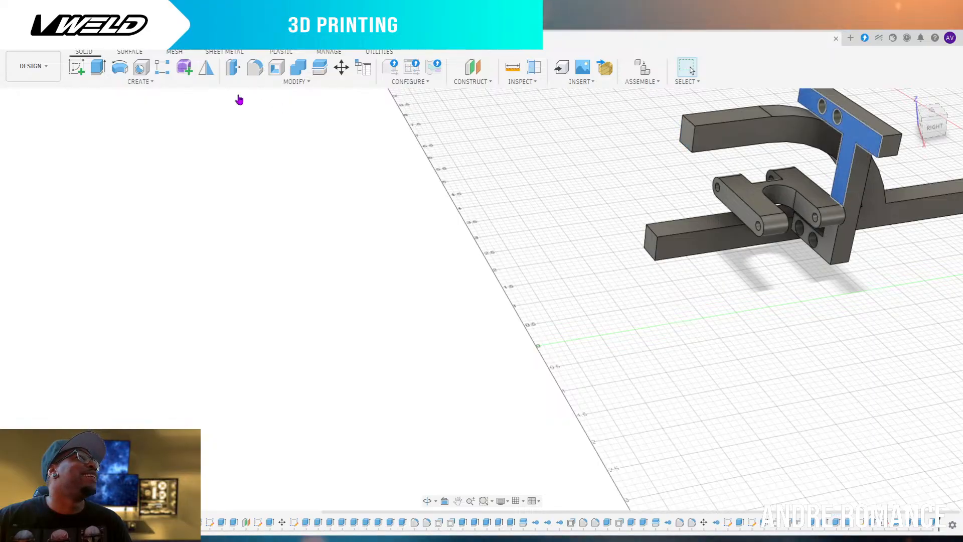
pyautogui.click(320, 71)
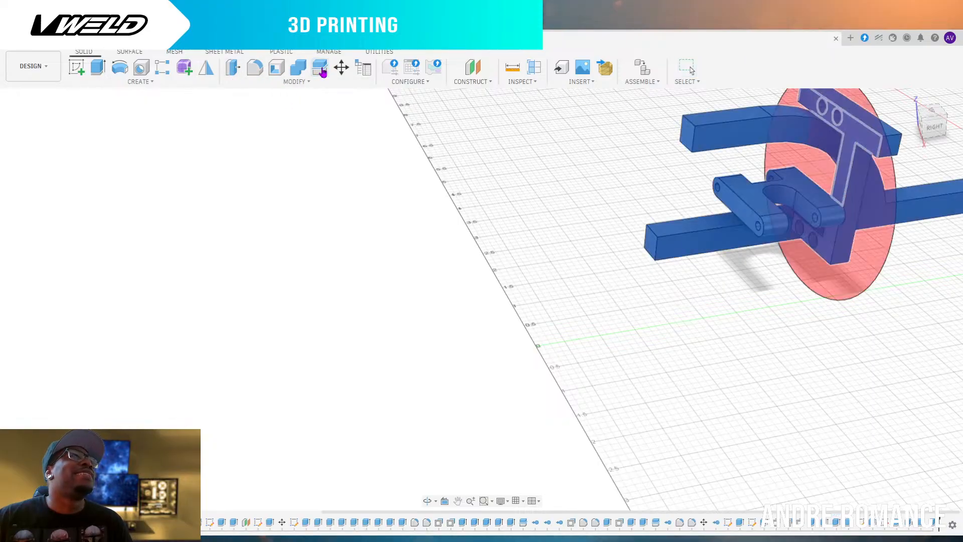
pyautogui.click(905, 222)
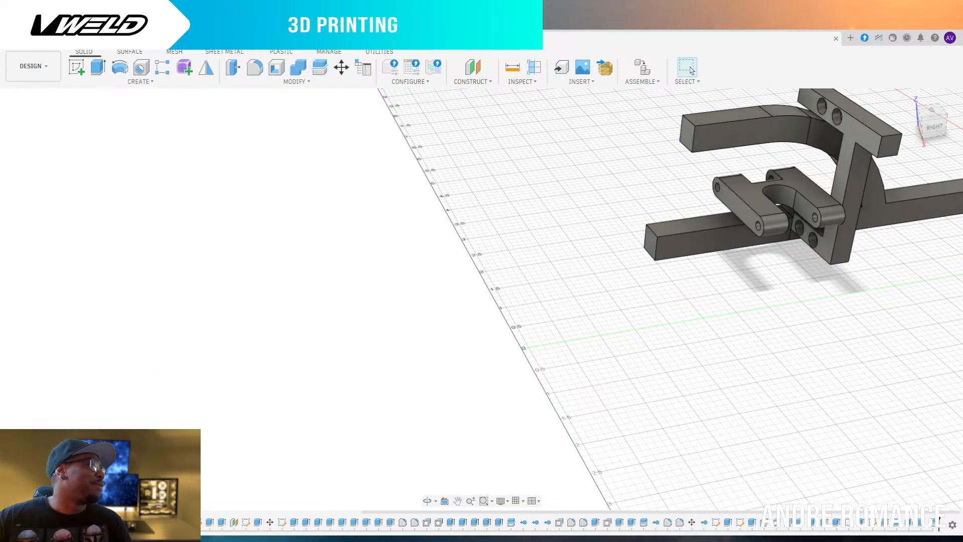
# Hide the upper linkage arm so only the frame and the bracket are shown
pyautogui.press('v')
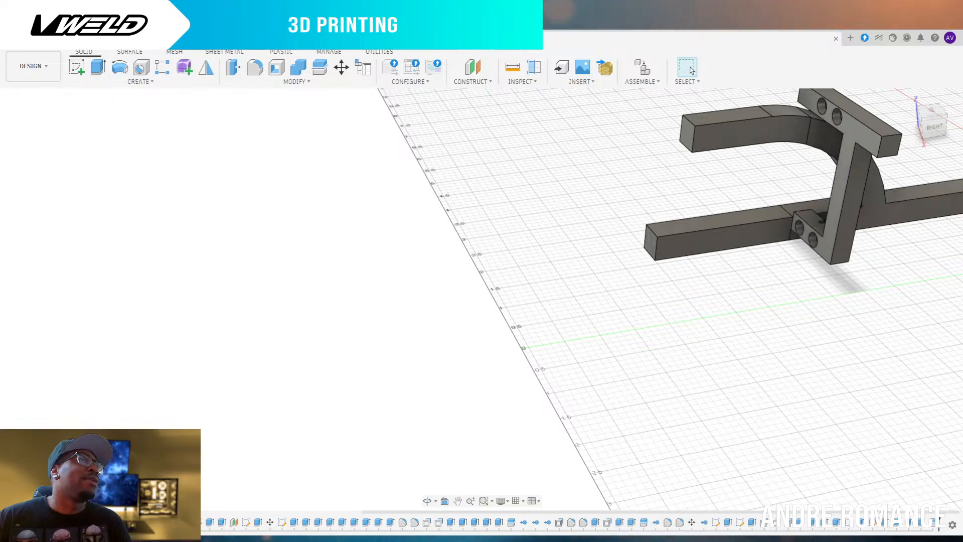
pyautogui.press('v')
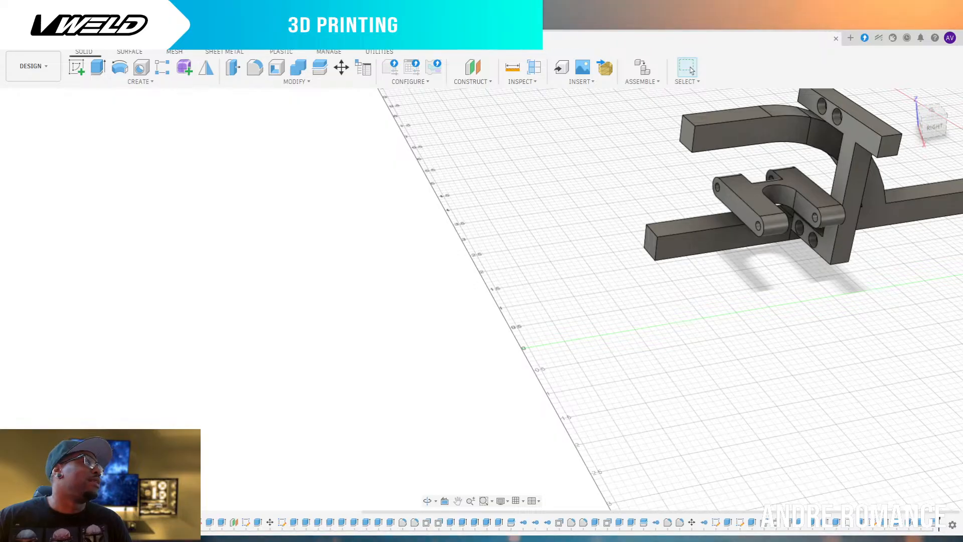
pyautogui.click(780, 193)
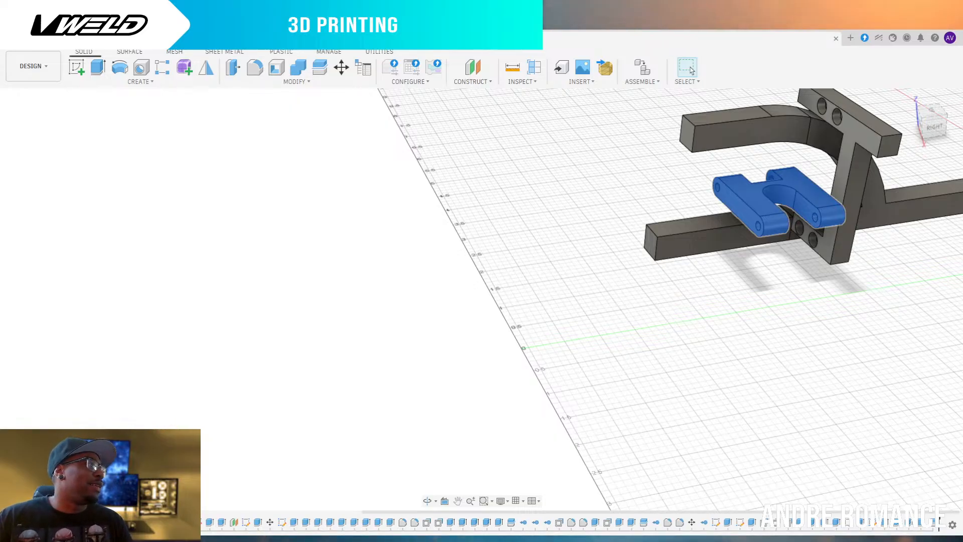
pyautogui.press('v')
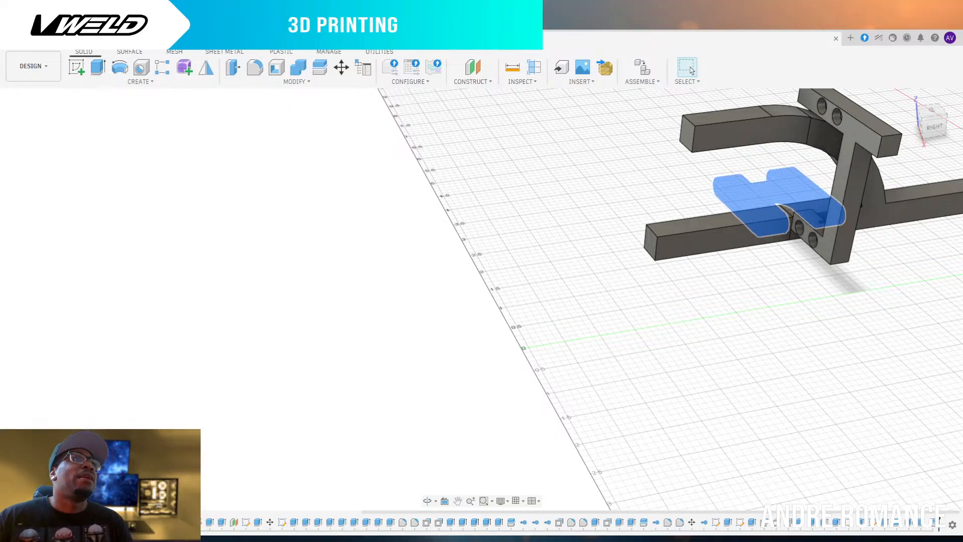
pyautogui.click(646, 345)
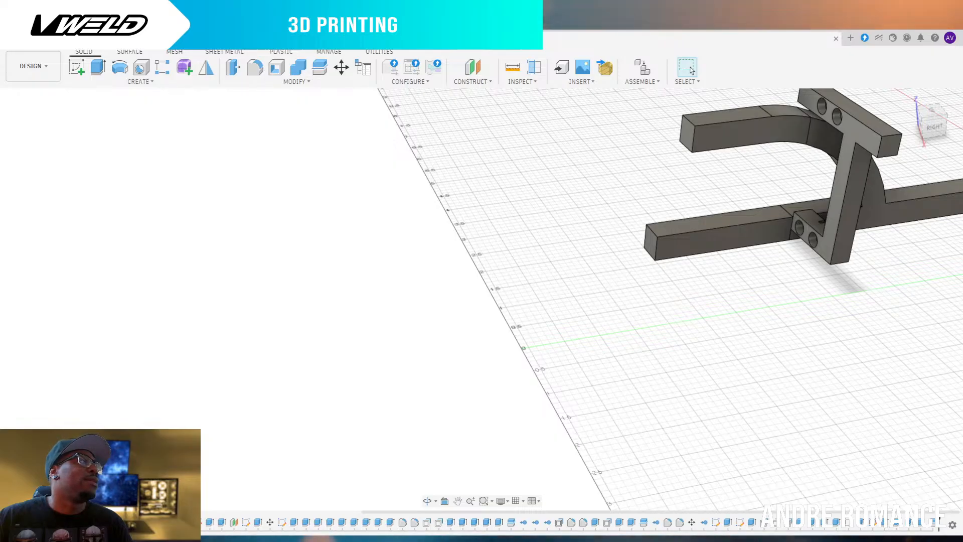
pyautogui.click(738, 133)
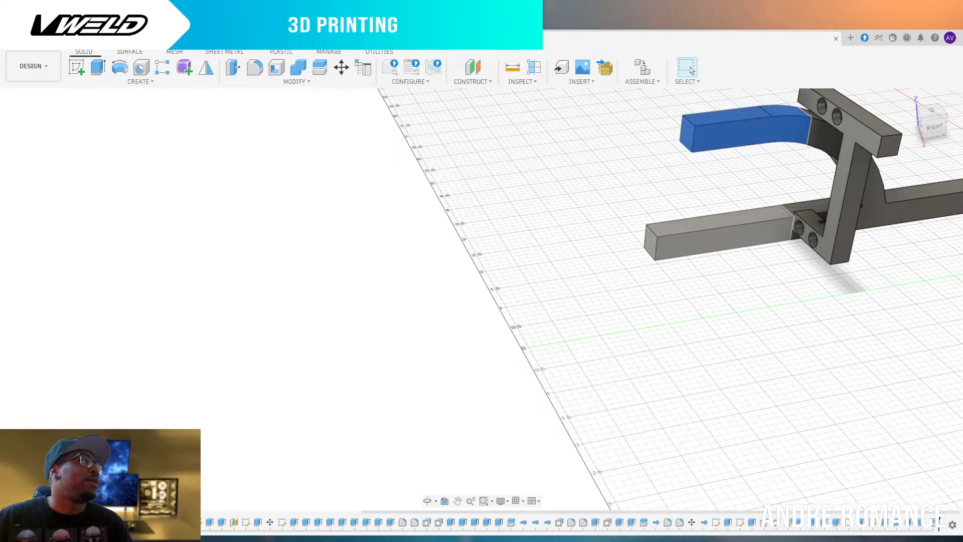
pyautogui.click(75, 343)
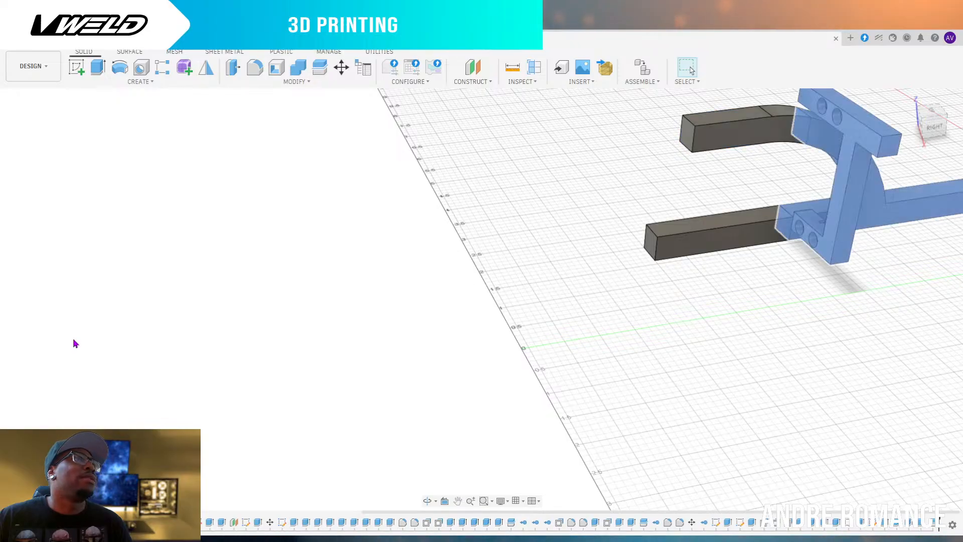
pyautogui.click(636, 351)
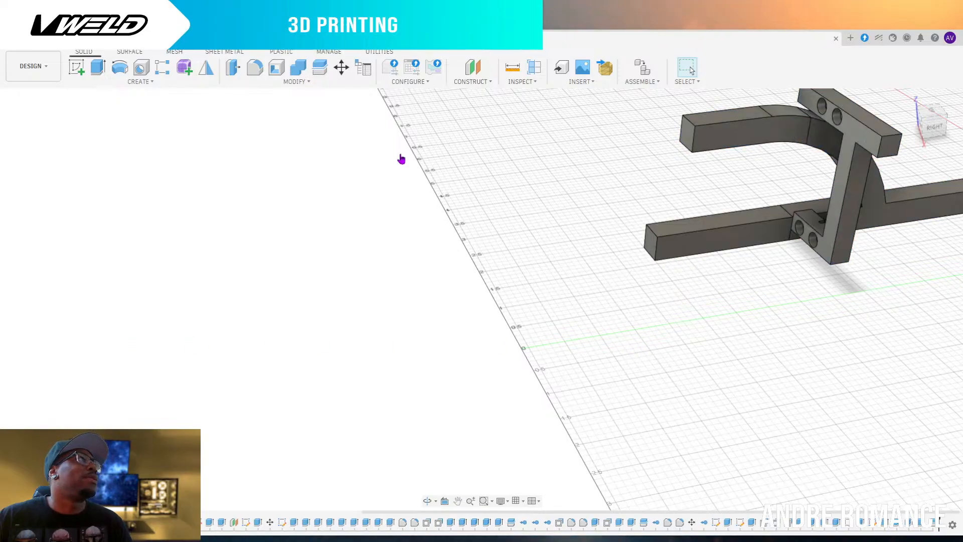
pyautogui.click(322, 70)
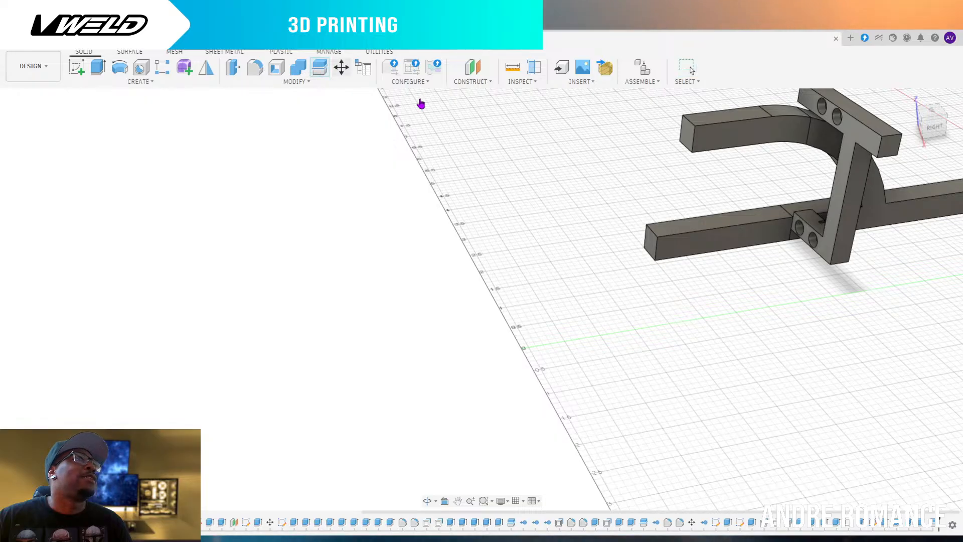
pyautogui.click(828, 147)
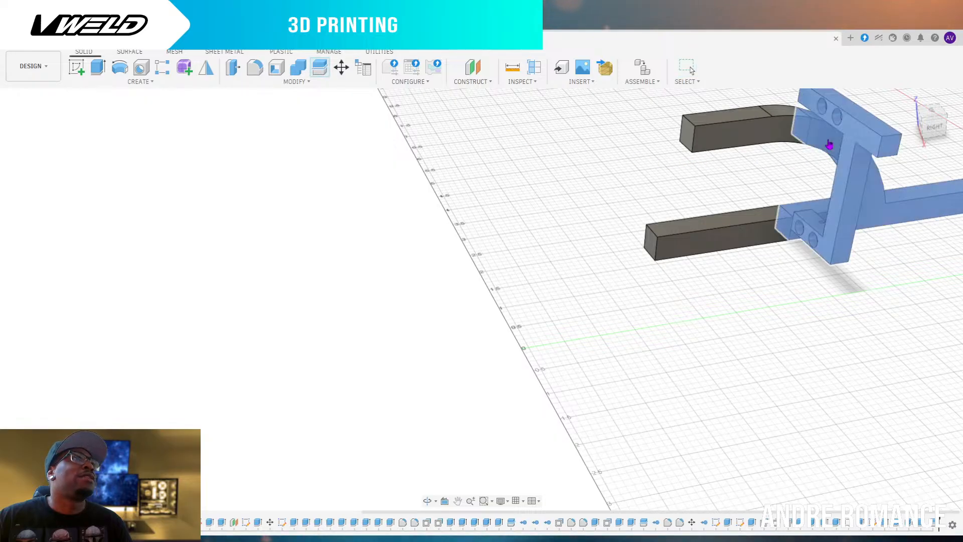
pyautogui.click(910, 223)
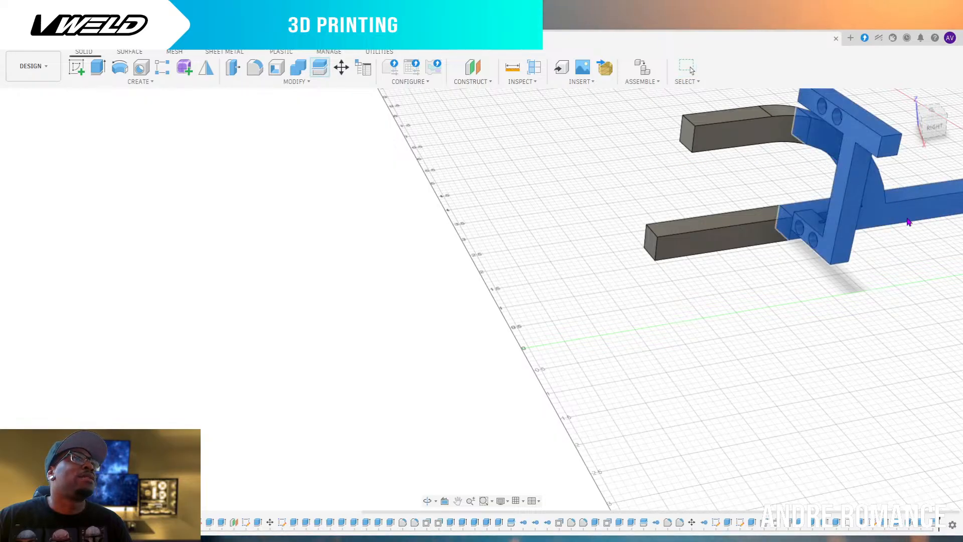
pyautogui.press('Escape')
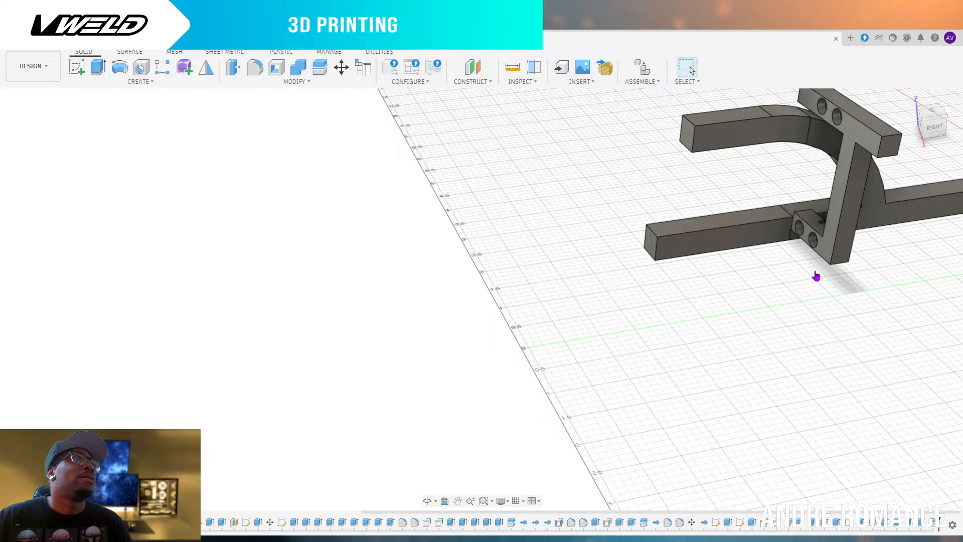
# Split the joined frame and bracket body along the plane of the frame's side face to separate the bracket
pyautogui.click(876, 219)
pyautogui.click(320, 67)
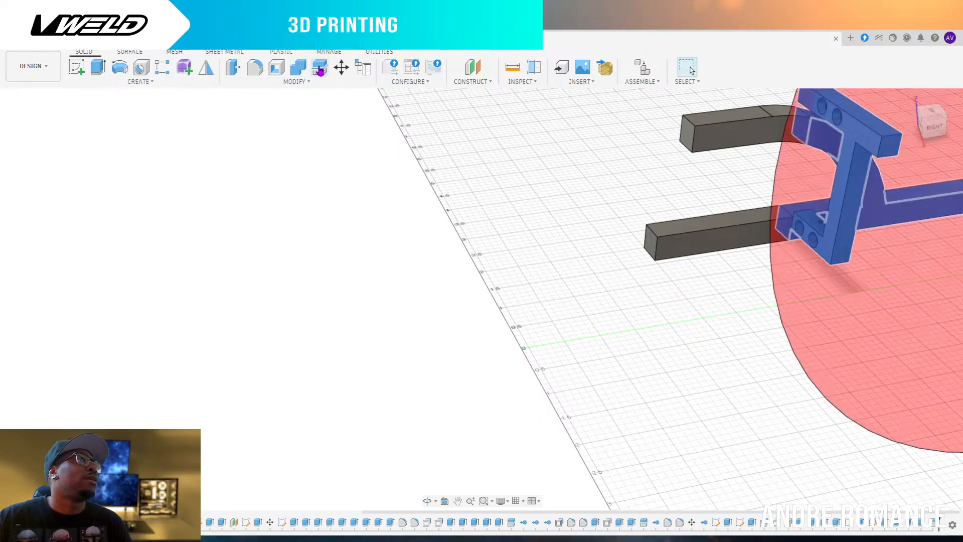
pyautogui.press('Escape')
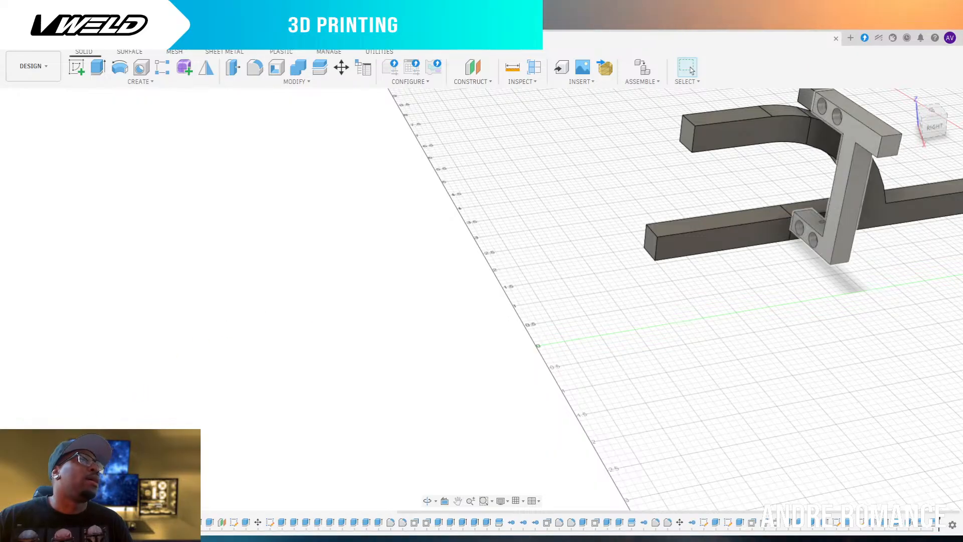
# Hide the bracket, the lower bar's end piece and the small block split off the bracket, leaving the frame and its upper arm end
pyautogui.press('v')
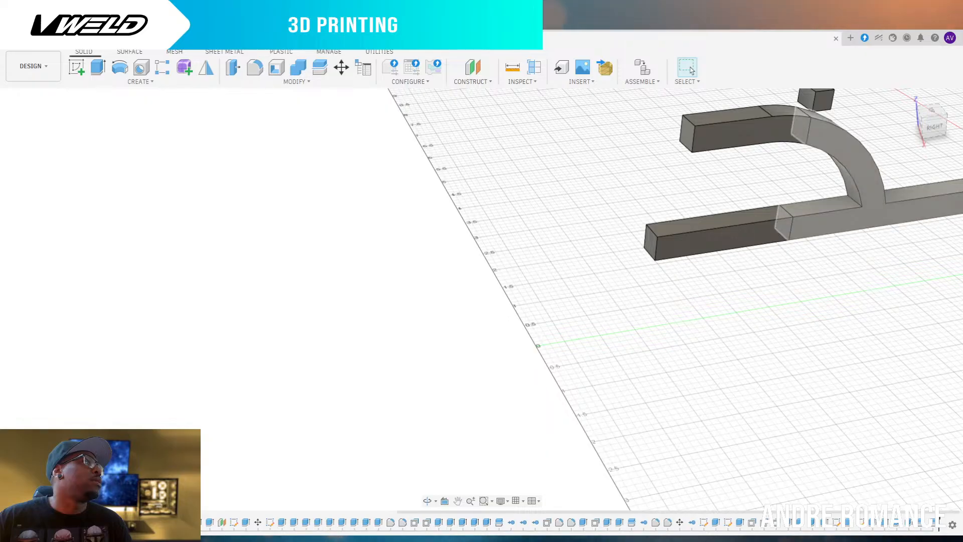
pyautogui.press('v')
pyautogui.press('v')
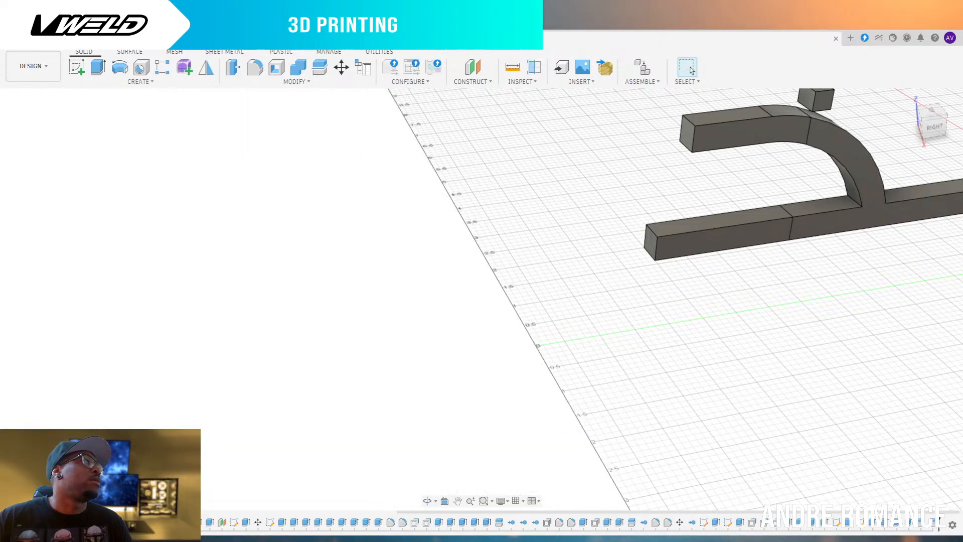
pyautogui.press('v')
pyautogui.press('v')
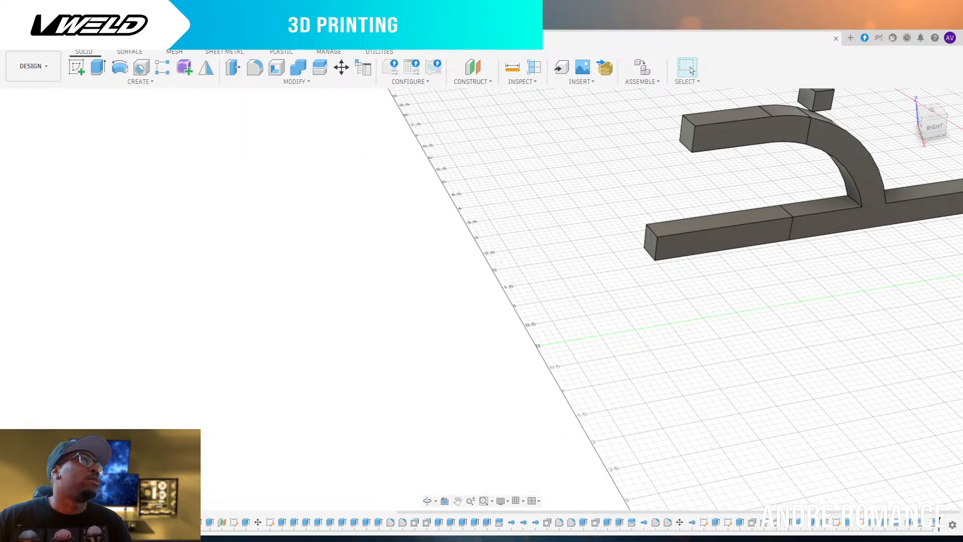
pyautogui.press('v')
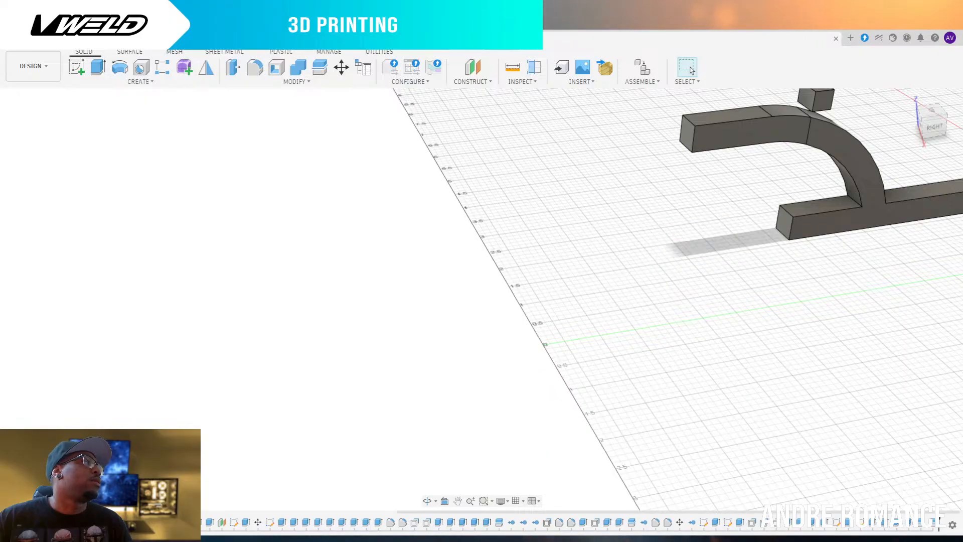
pyautogui.press('v')
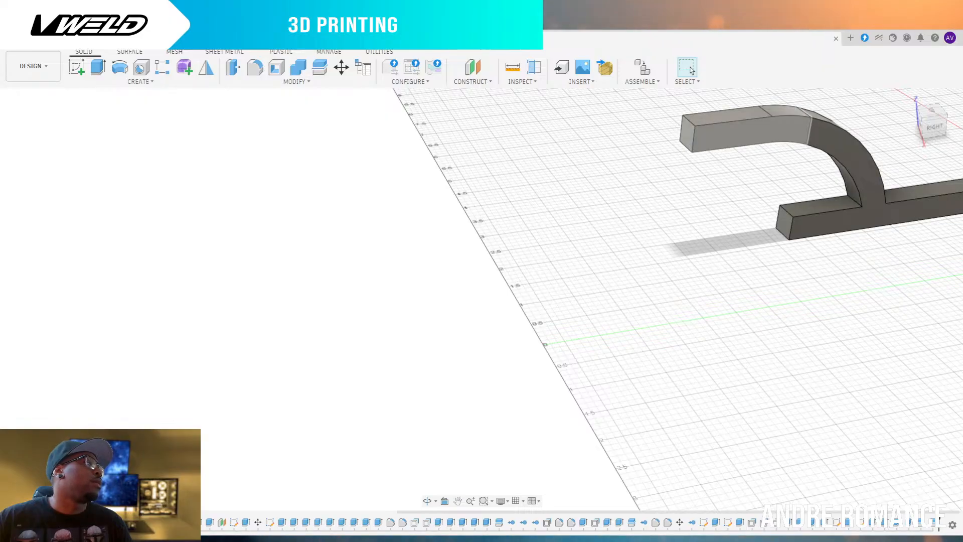
# Join the upper arm's end piece to the main frame body with Combine
pyautogui.click(742, 133)
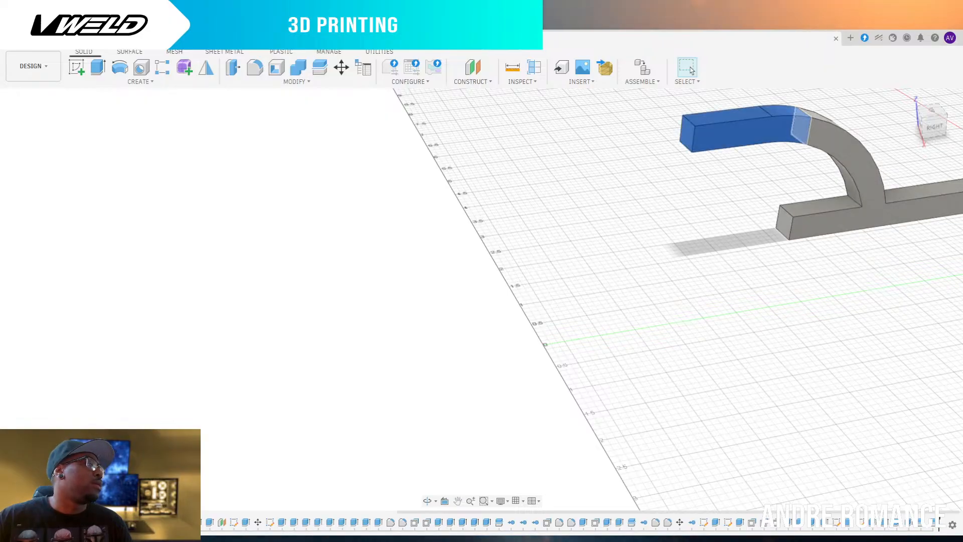
pyautogui.keyDown('ctrl'); pyautogui.click(855, 150); pyautogui.keyUp('ctrl')
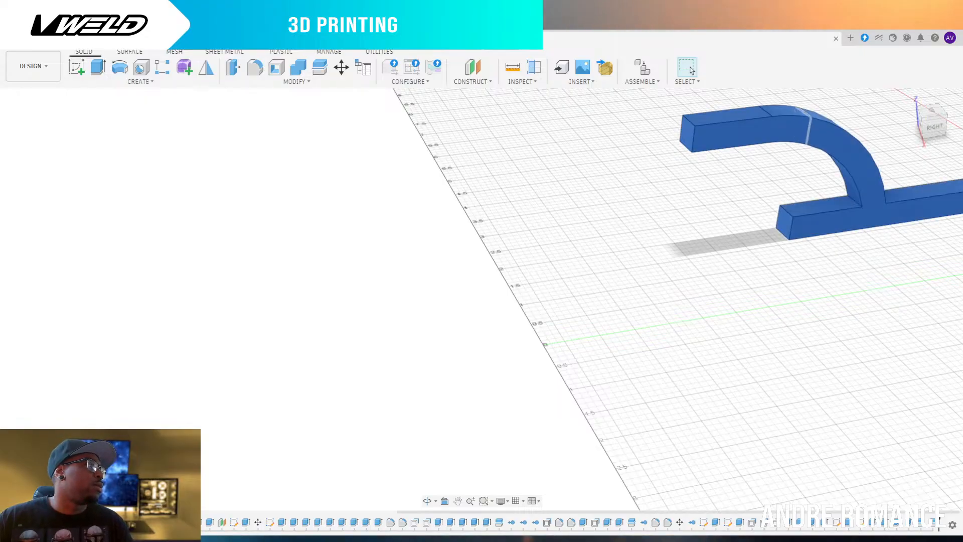
pyautogui.click(297, 71)
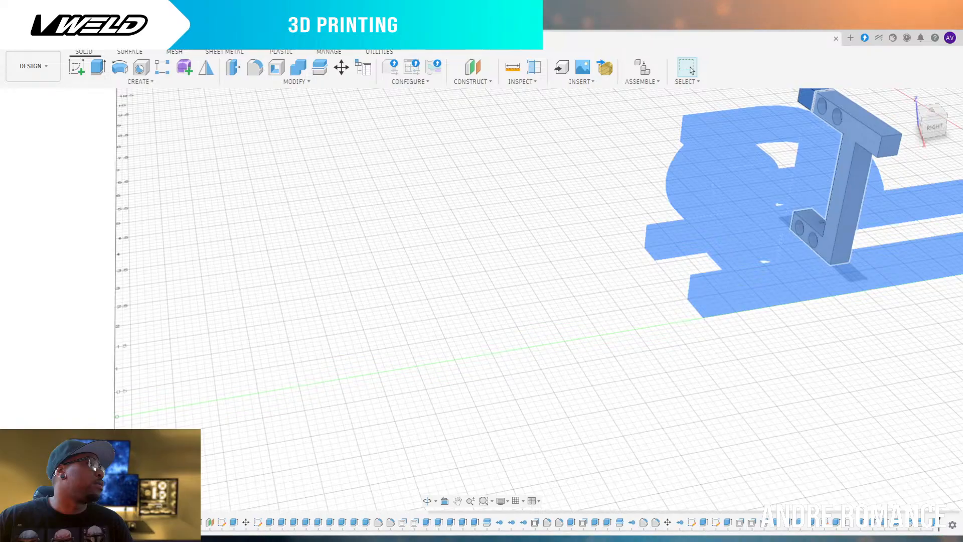
# Isolate the bracket with its small split-off block and join the two into one body with Combine
pyautogui.click(209, 428)
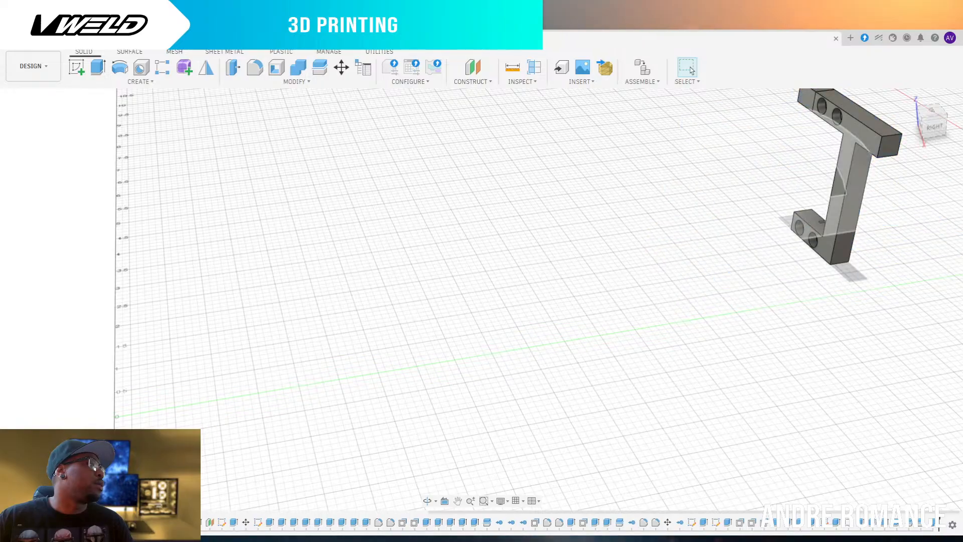
pyautogui.click(74, 387)
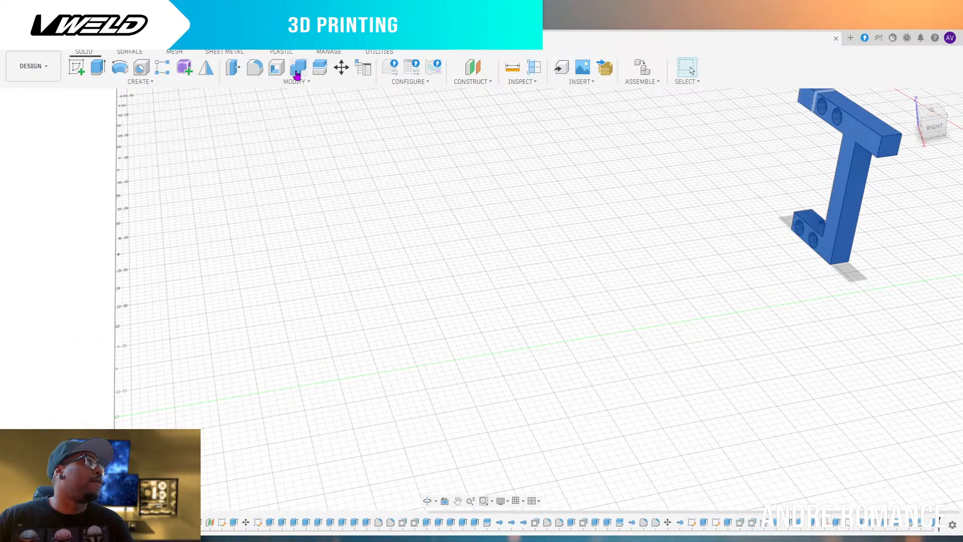
pyautogui.click(908, 233)
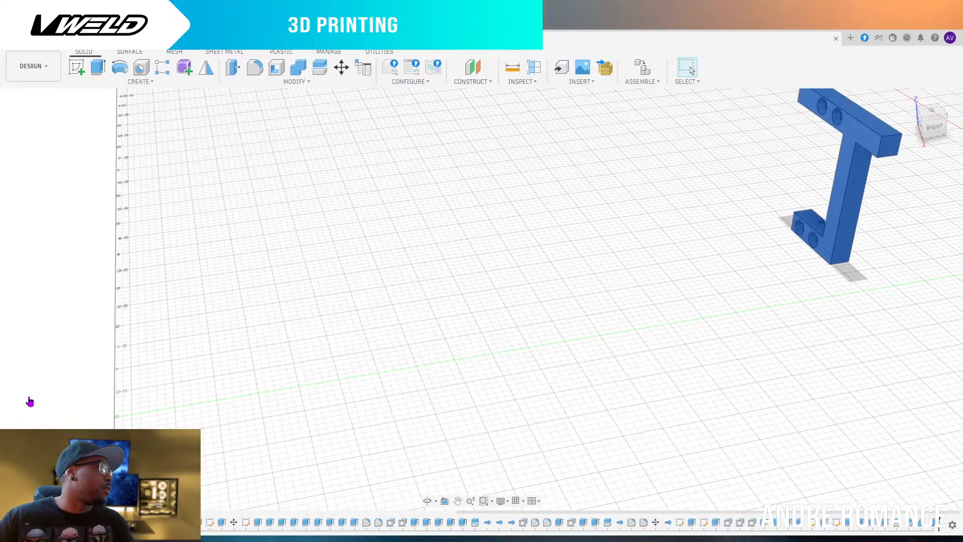
# Hide the bracket, show the frame, and join the lower bar's end piece to the frame with Combine
pyautogui.press('v')
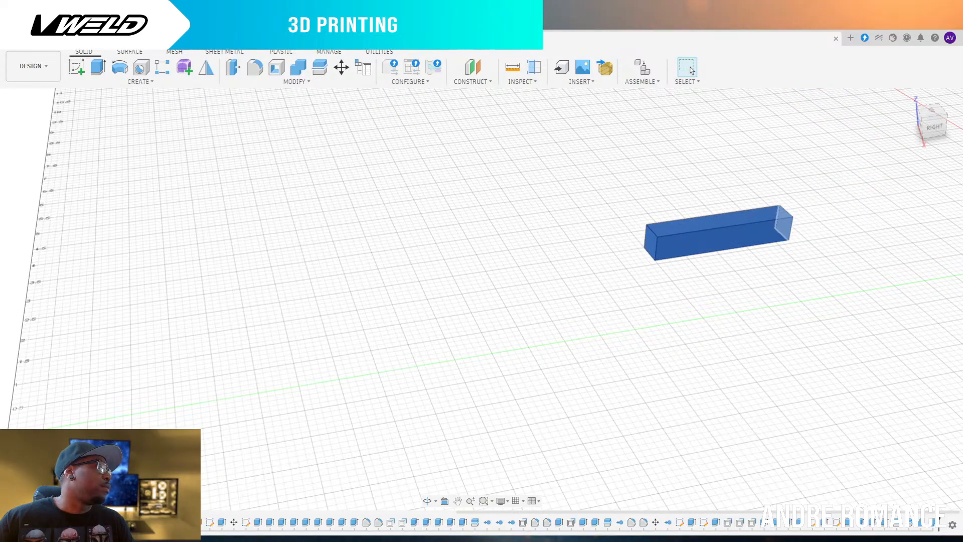
pyautogui.press('v')
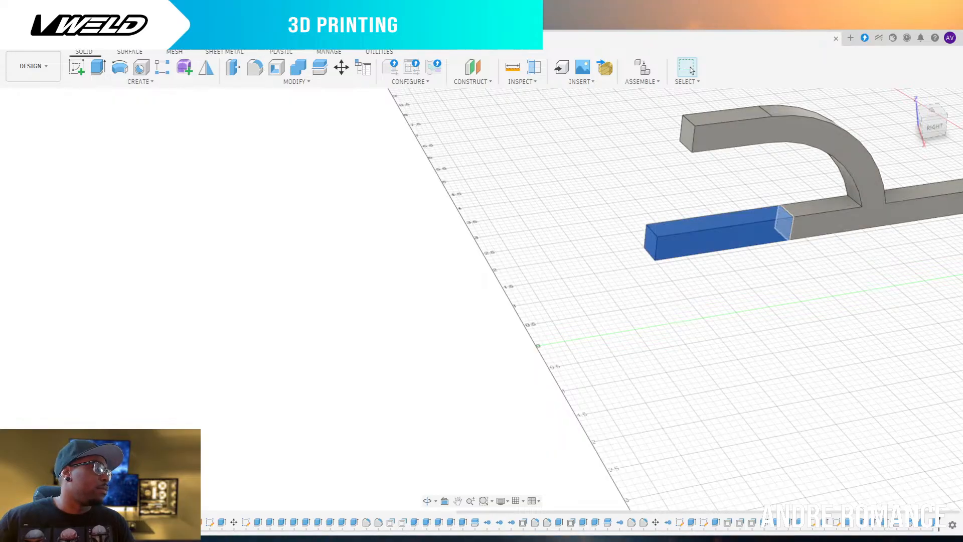
pyautogui.keyDown('ctrl'); pyautogui.click(81, 221); pyautogui.keyUp('ctrl')
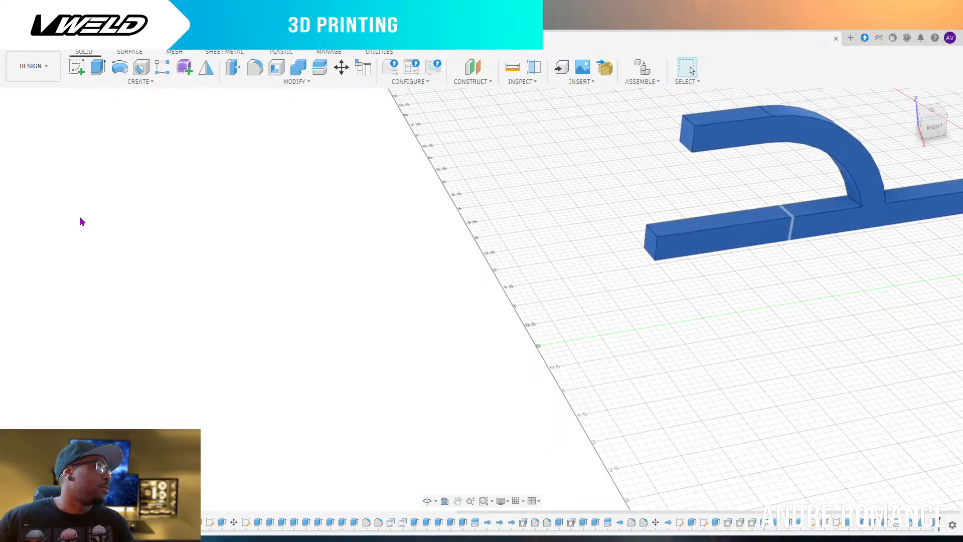
pyautogui.click(302, 72)
pyautogui.click(904, 236)
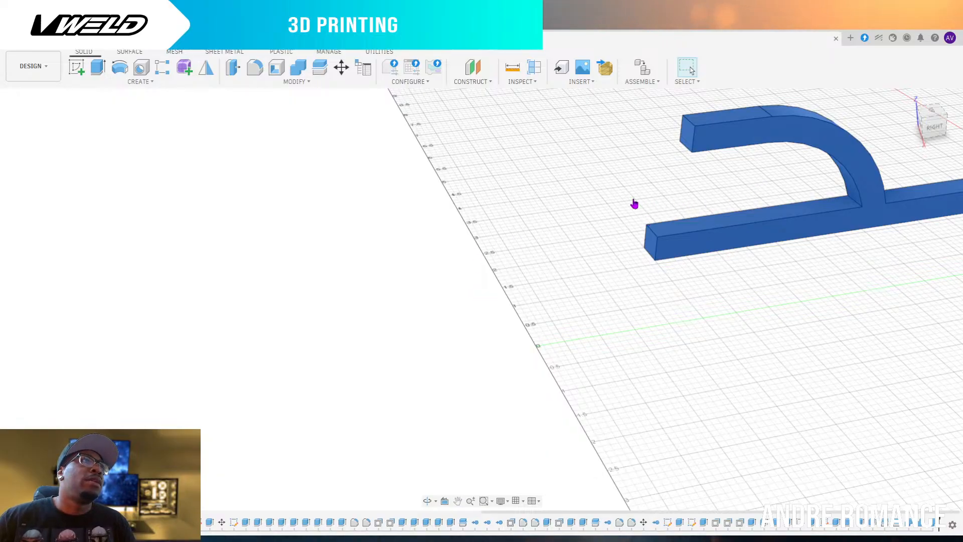
pyautogui.click(604, 195)
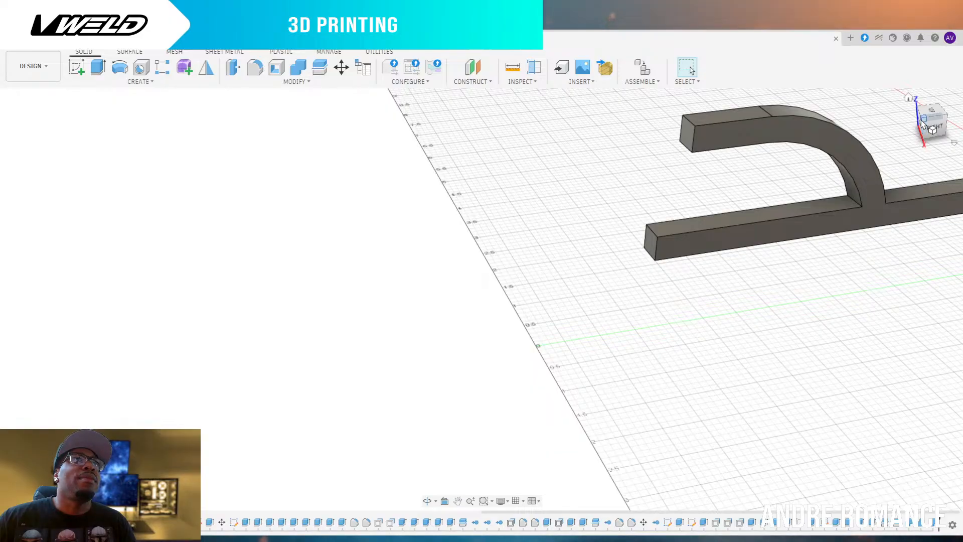
# Extrude the end face of the frame's upper arm back through the arm by -3.00 as a joined body
pyautogui.moveTo(924, 124)
pyautogui.mouseDown()
pyautogui.moveTo(960, 98)
pyautogui.moveTo(920, 122)
pyautogui.mouseUp()
pyautogui.scroll(-3, 895, 350)
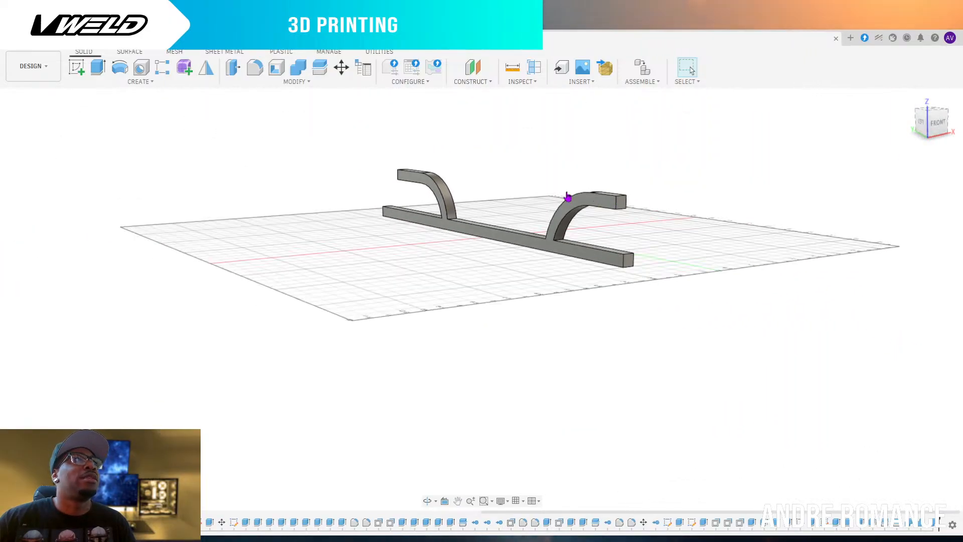
pyautogui.scroll(4, 569, 193)
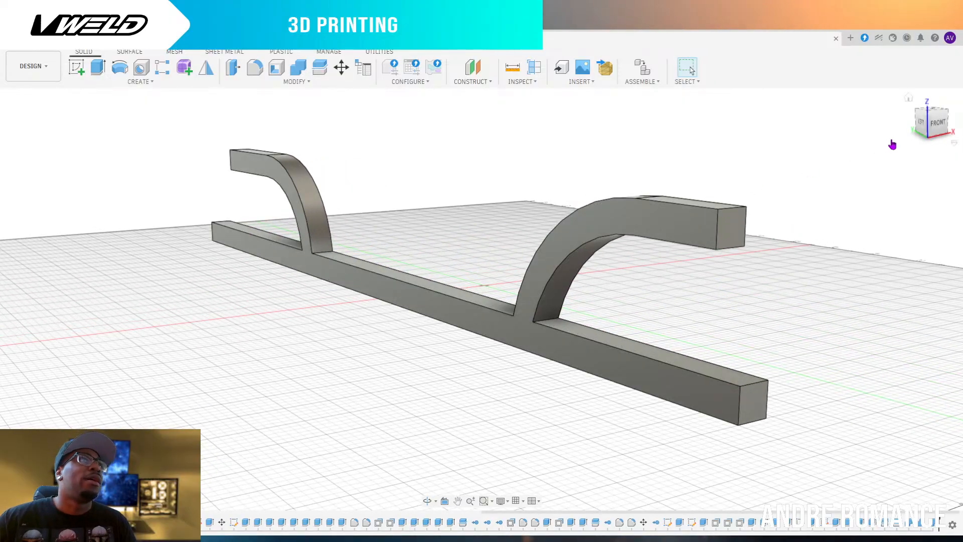
pyautogui.moveTo(940, 128); pyautogui.dragTo(937, 143)
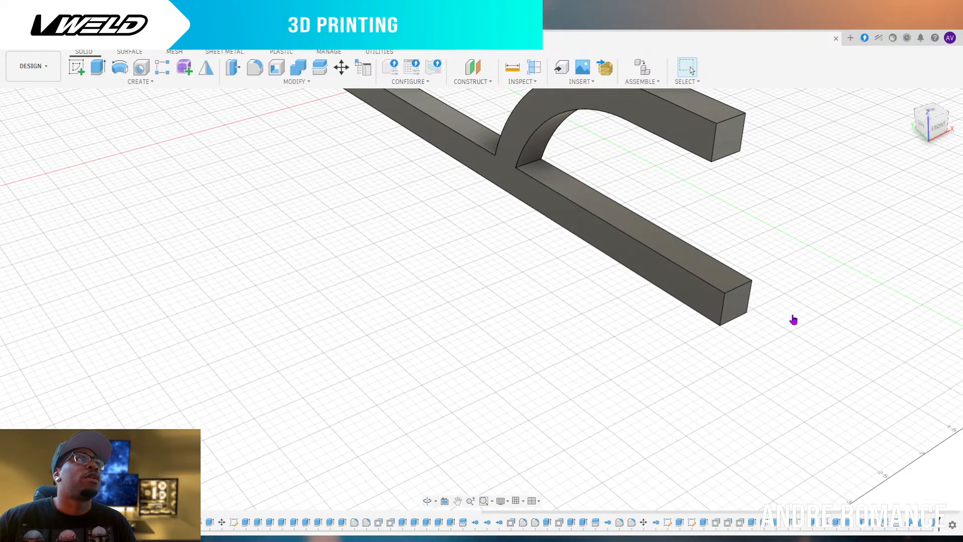
pyautogui.scroll(-3, 793, 320)
pyautogui.scroll(4, 550, 125)
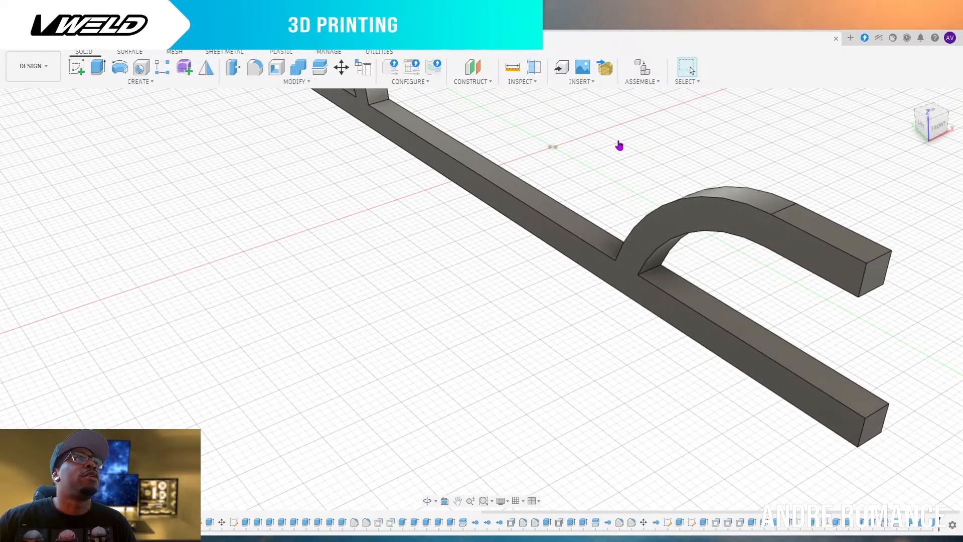
pyautogui.click(875, 280)
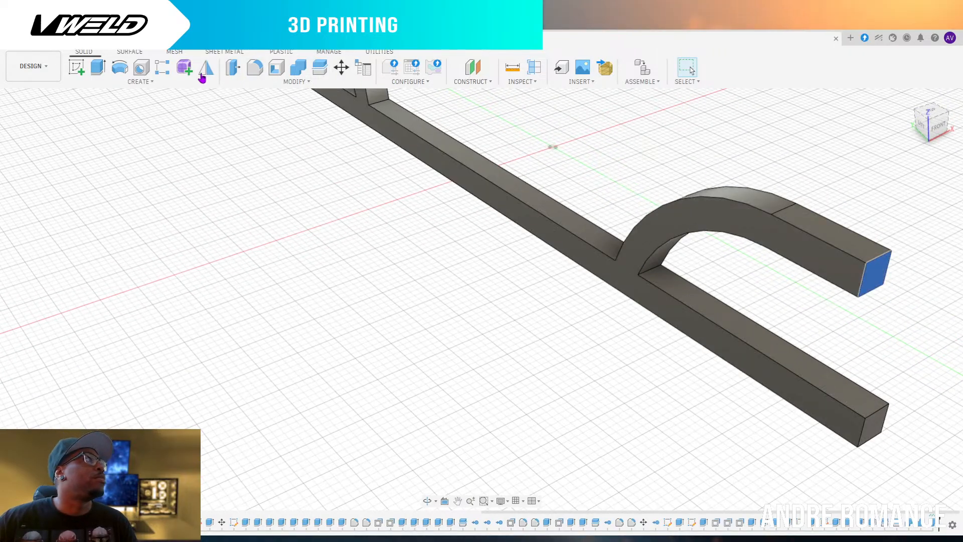
pyautogui.click(98, 67)
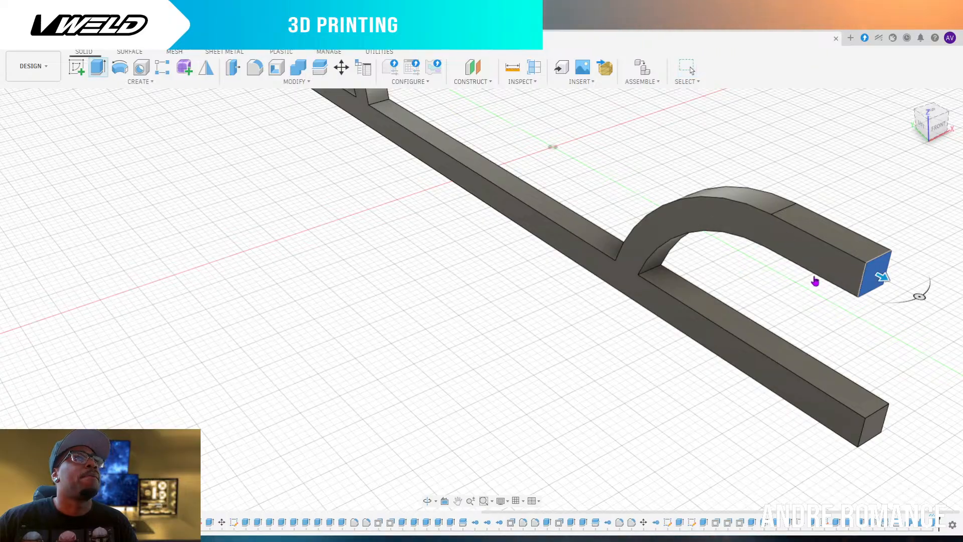
pyautogui.scroll(-3, 547, 310)
pyautogui.scroll(2, 689, 319)
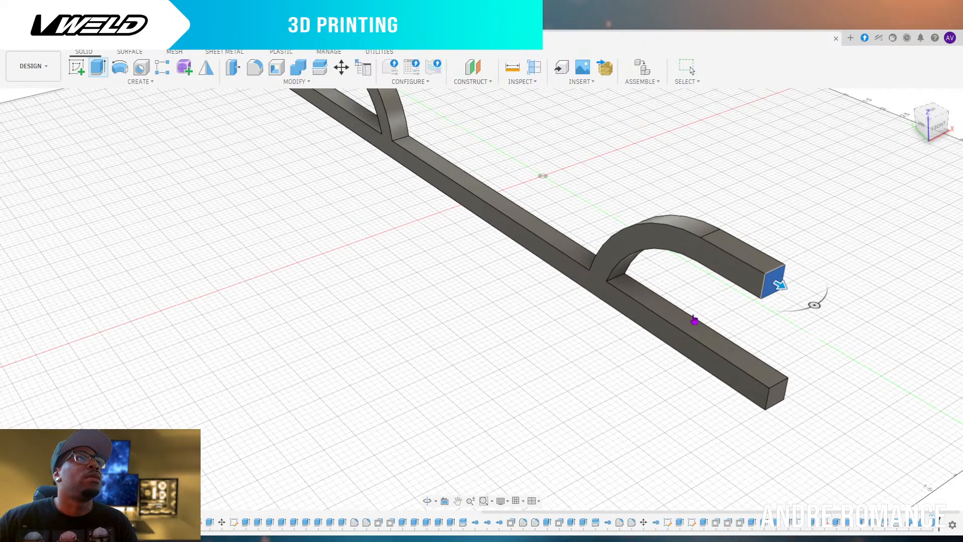
pyautogui.moveTo(784, 290); pyautogui.dragTo(611, 208)
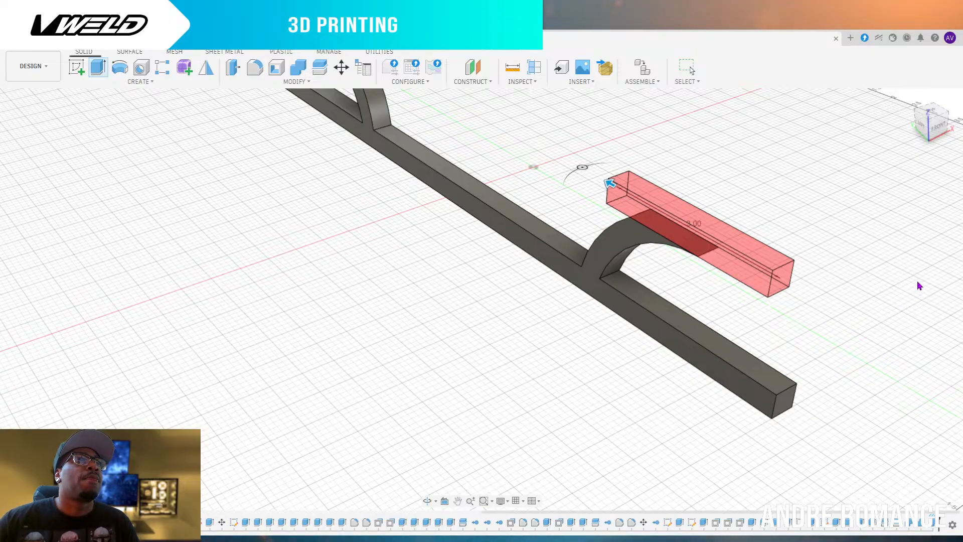
pyautogui.press('Return')
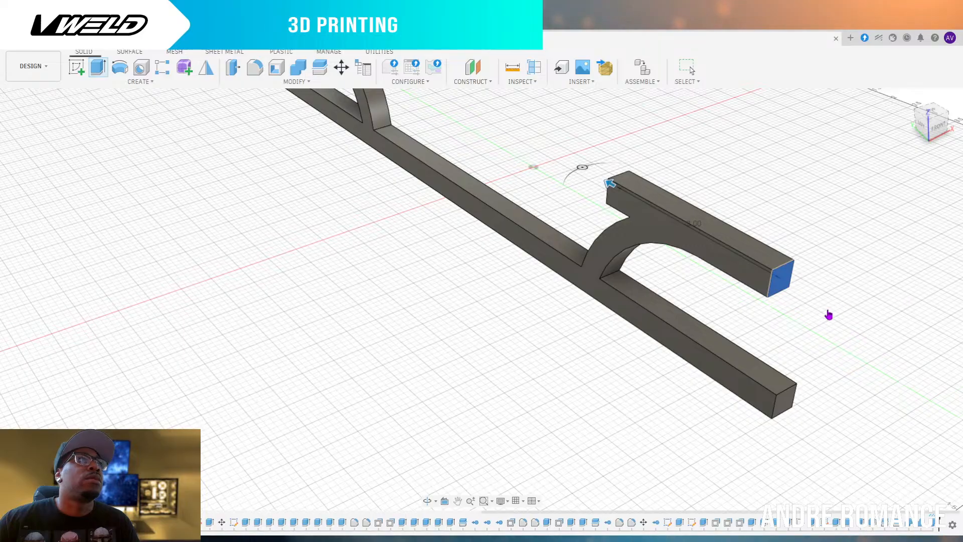
# Shorten the upper arm's extrusion to -2.13, using the bracket as reference, and finish the Extrude
pyautogui.click(922, 130)
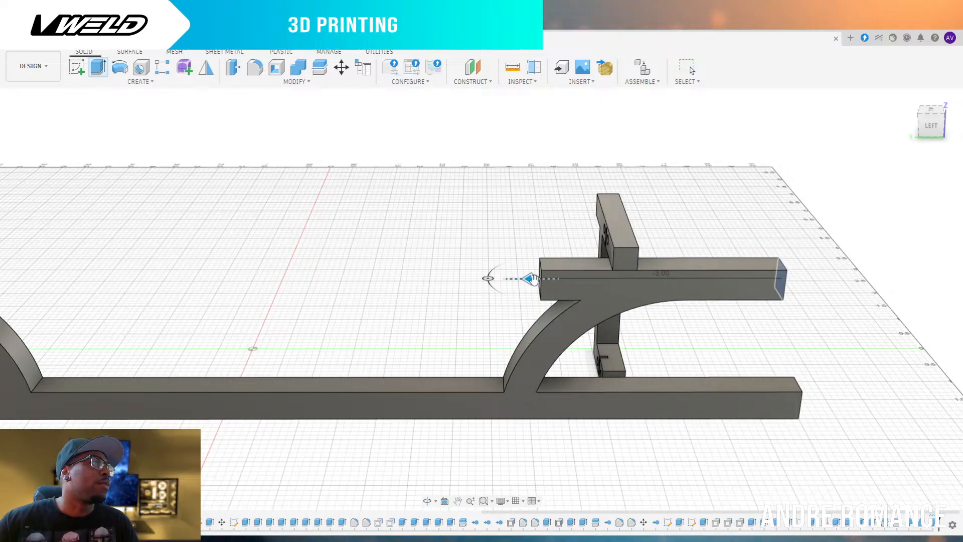
pyautogui.moveTo(530, 279); pyautogui.dragTo(577, 280)
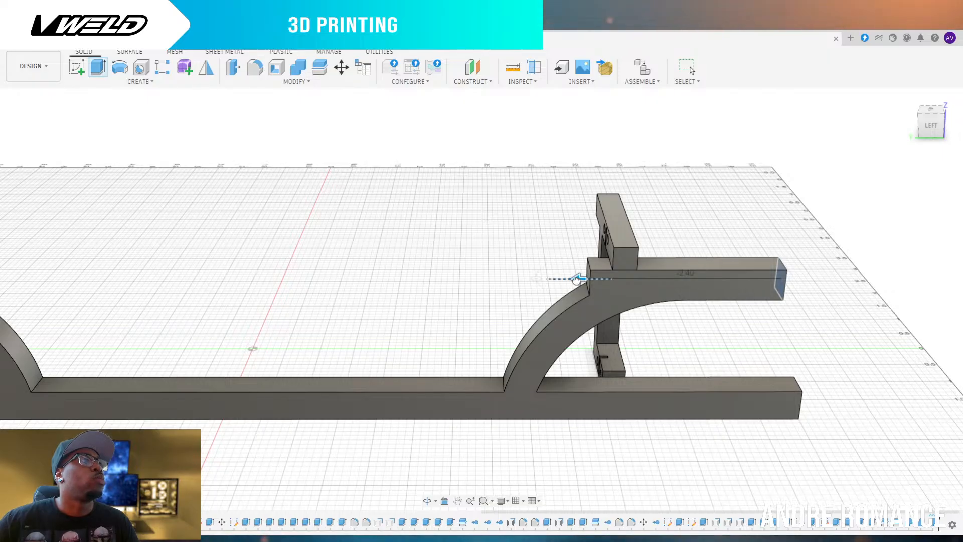
pyautogui.moveTo(577, 280); pyautogui.dragTo(574, 280)
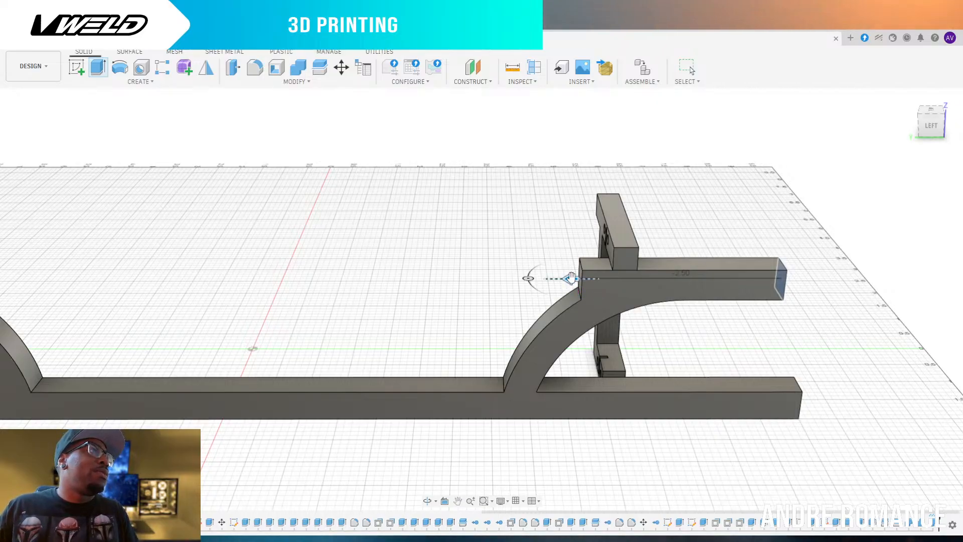
pyautogui.moveTo(571, 278); pyautogui.dragTo(594, 280)
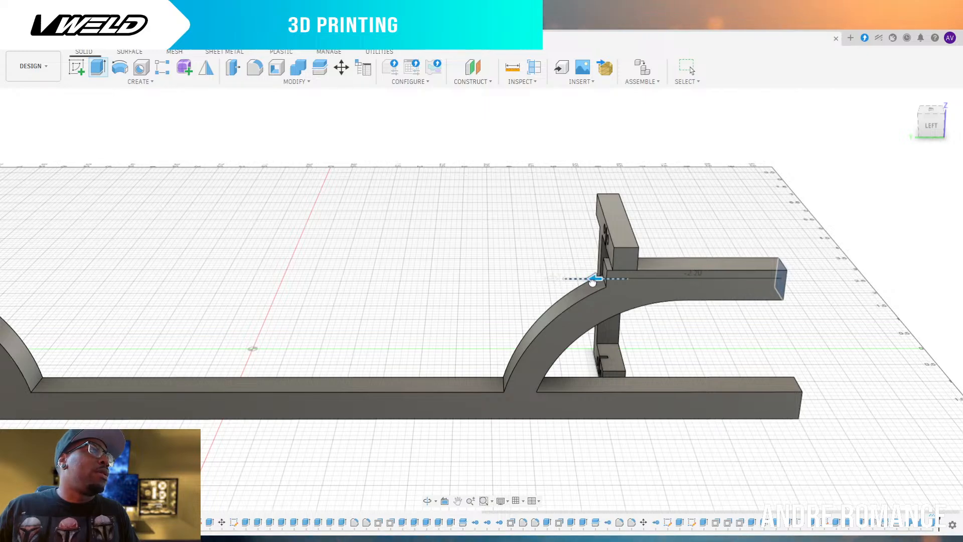
pyautogui.click(613, 256)
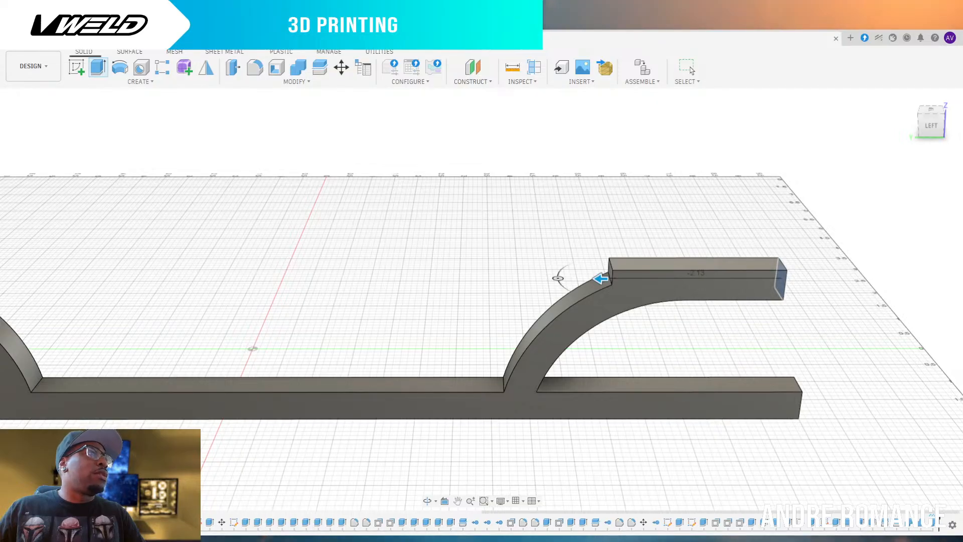
pyautogui.press('Return')
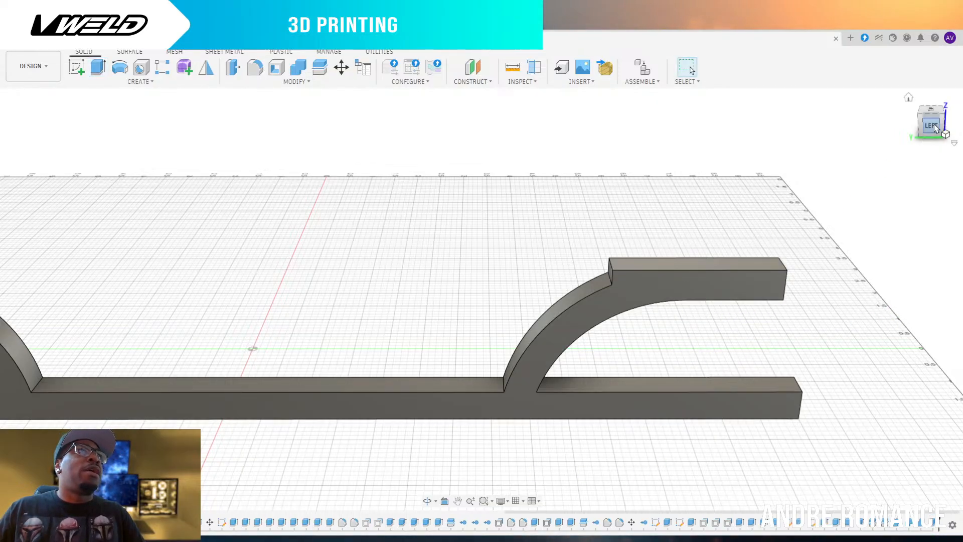
# Extrude the small step face above the curved support by 0.9 to lengthen the upper arm inward
pyautogui.keyDown('shift'); pyautogui.moveTo(506, 221); pyautogui.dragTo(625, 221, button='middle'); pyautogui.keyUp('shift')
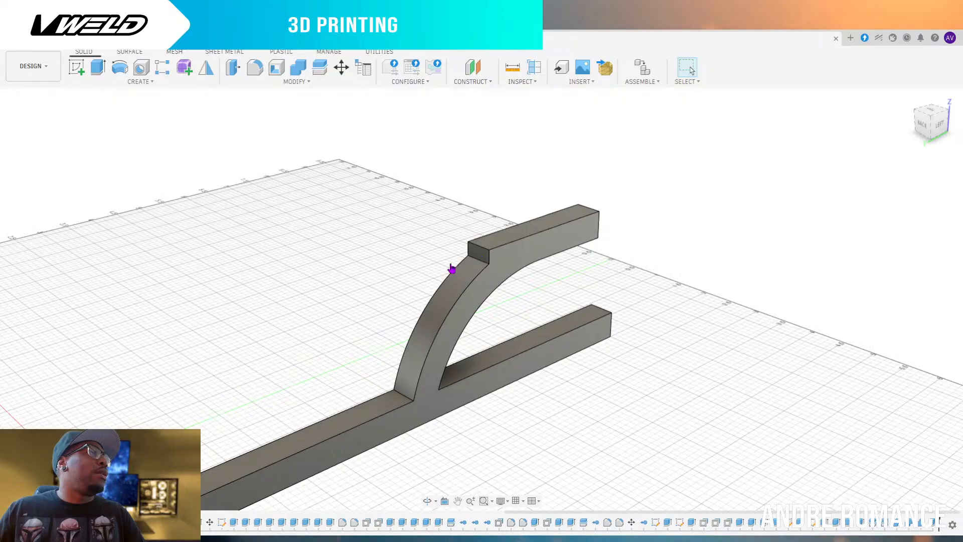
pyautogui.click(481, 255)
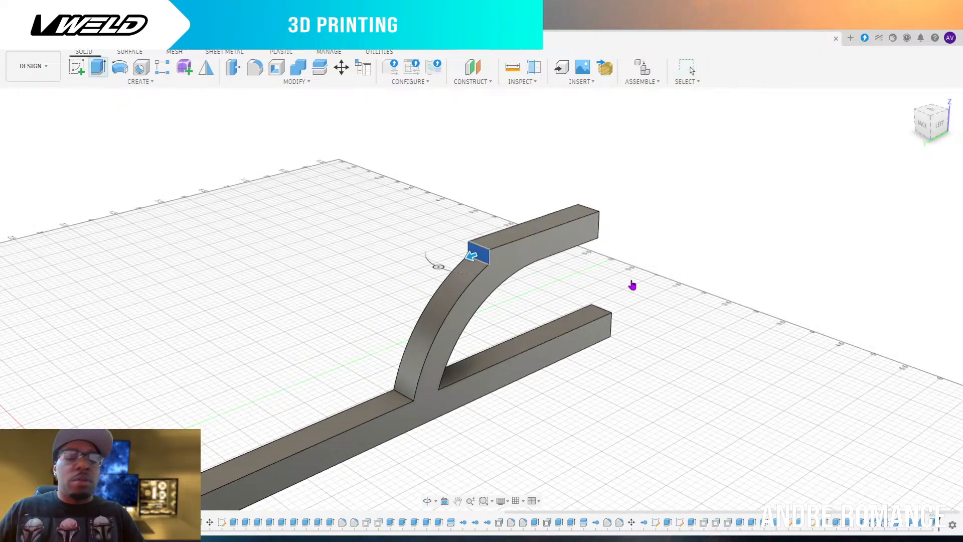
pyautogui.write('.9')
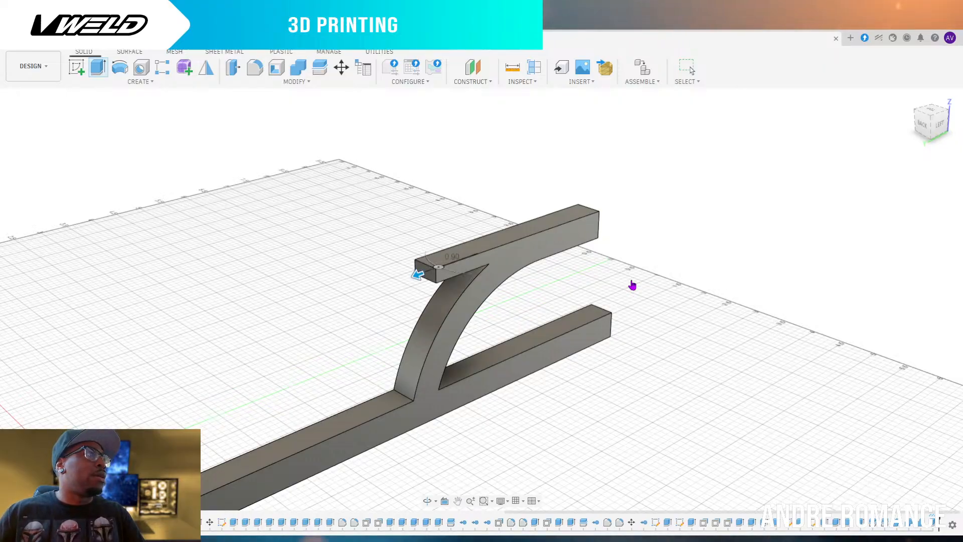
pyautogui.press('Return')
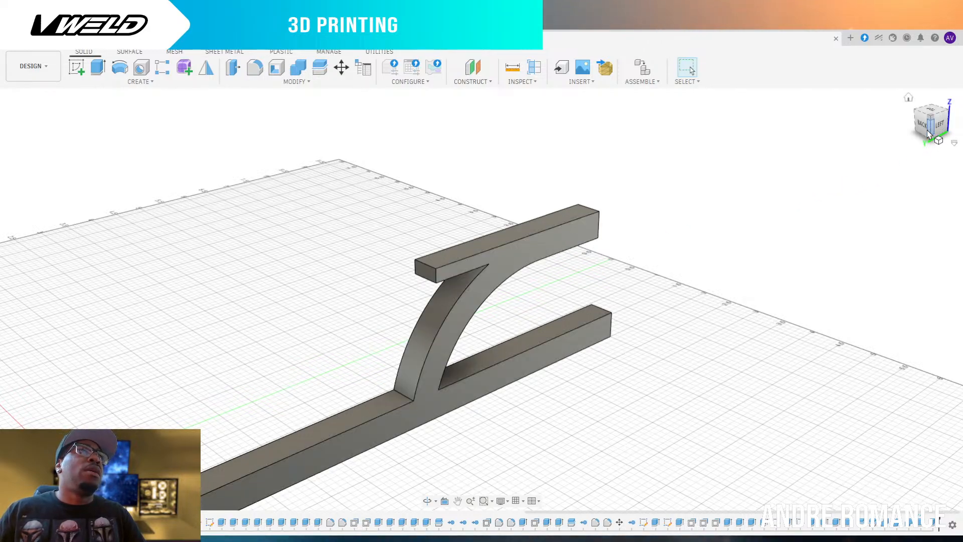
# Extrude the underside of the upper arm's inward overhang down by 0.70 to meet the curved support
pyautogui.moveTo(937, 128)
pyautogui.mouseDown()
pyautogui.moveTo(915, 128)
pyautogui.moveTo(907, 101)
pyautogui.moveTo(907, 79)
pyautogui.moveTo(907, 99)
pyautogui.moveTo(924, 81)
pyautogui.mouseUp()
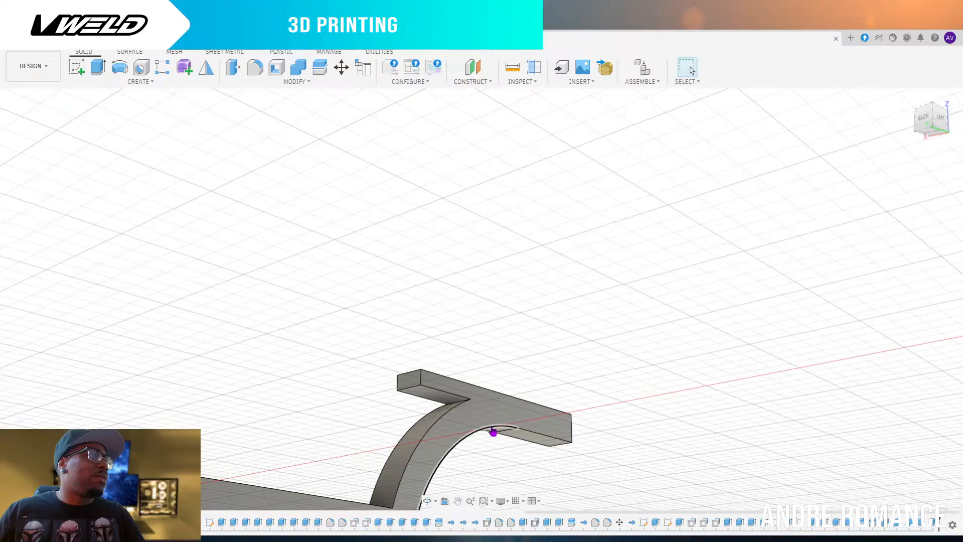
pyautogui.click(441, 402)
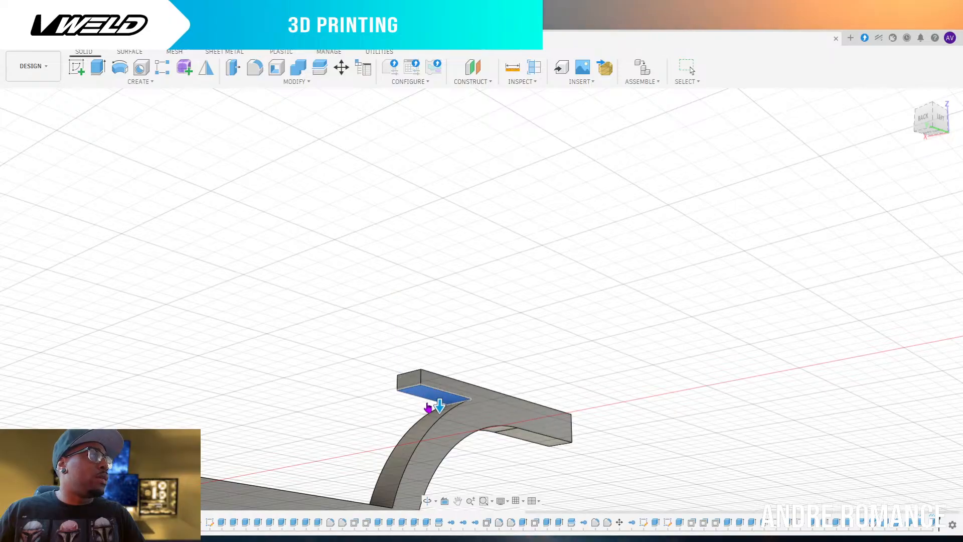
pyautogui.click(438, 402)
pyautogui.moveTo(439, 404); pyautogui.dragTo(425, 460)
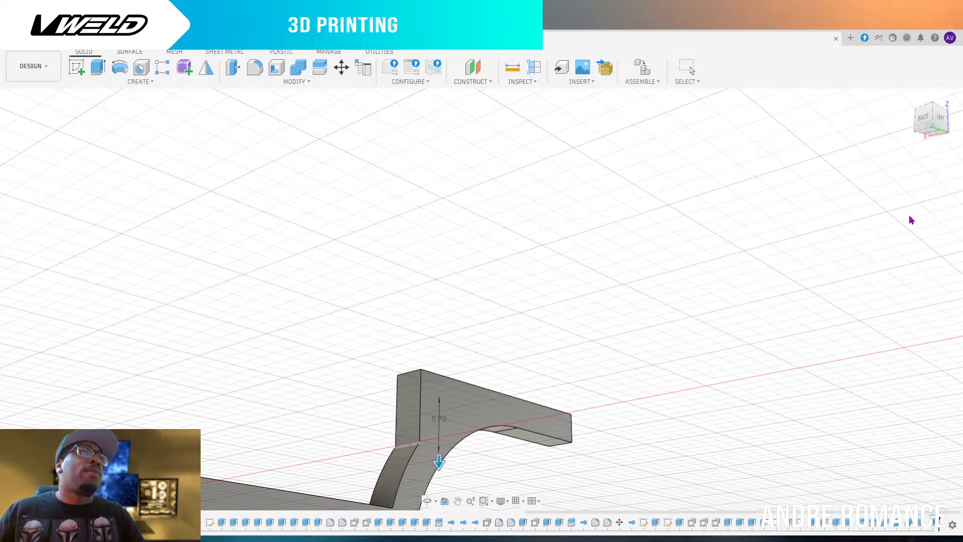
# Examine the thickened arm and the bracket's fit against it from the left, from above and from behind
pyautogui.moveTo(932, 119); pyautogui.dragTo(909, 144)
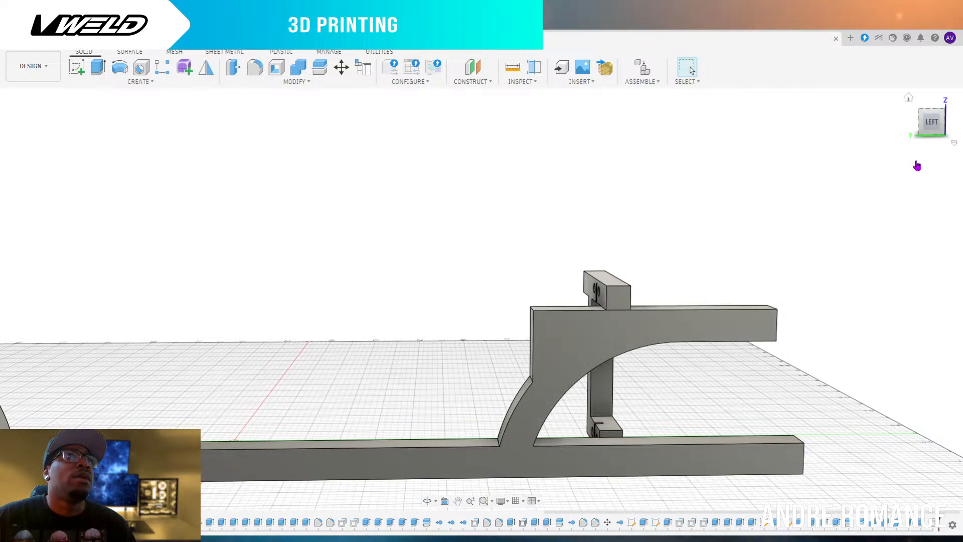
pyautogui.click(929, 126)
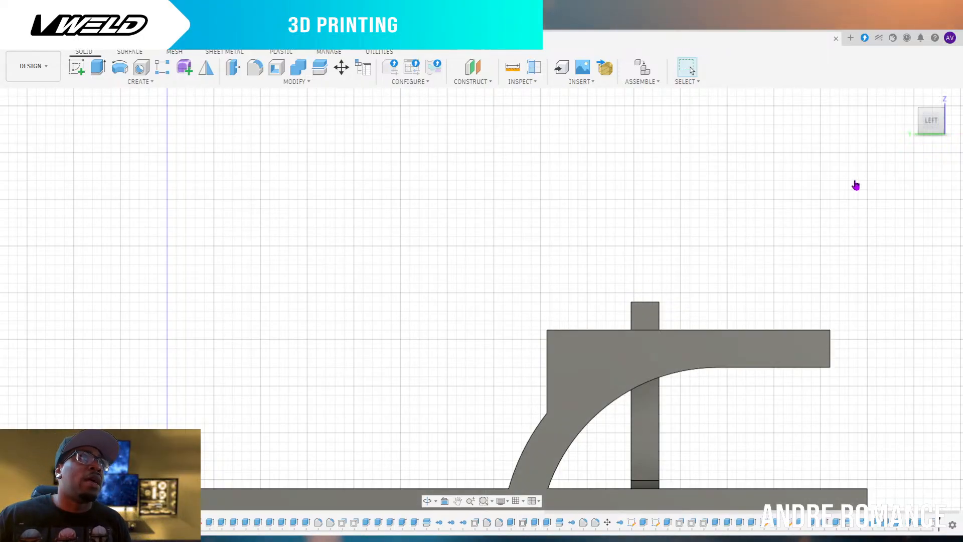
pyautogui.moveTo(940, 128)
pyautogui.moveTo(940, 128); pyautogui.dragTo(937, 151)
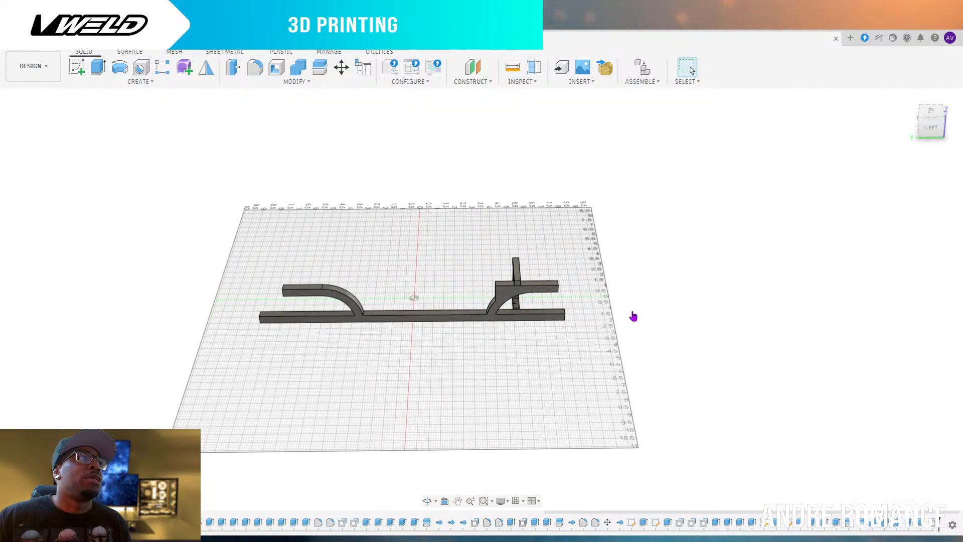
pyautogui.scroll(-3, 671, 361)
pyautogui.scroll(8, 645, 303)
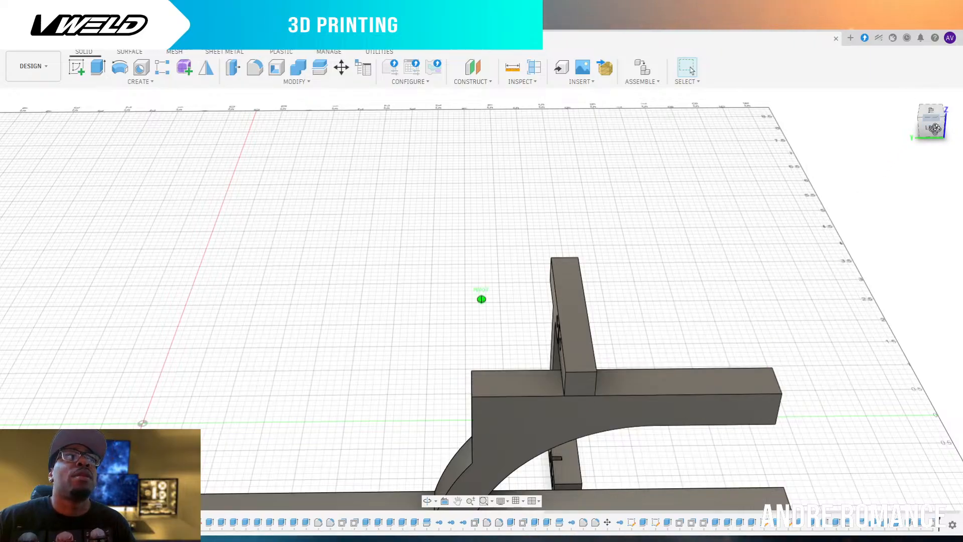
pyautogui.moveTo(936, 129); pyautogui.dragTo(959, 106)
pyautogui.scroll(-2, 830, 357)
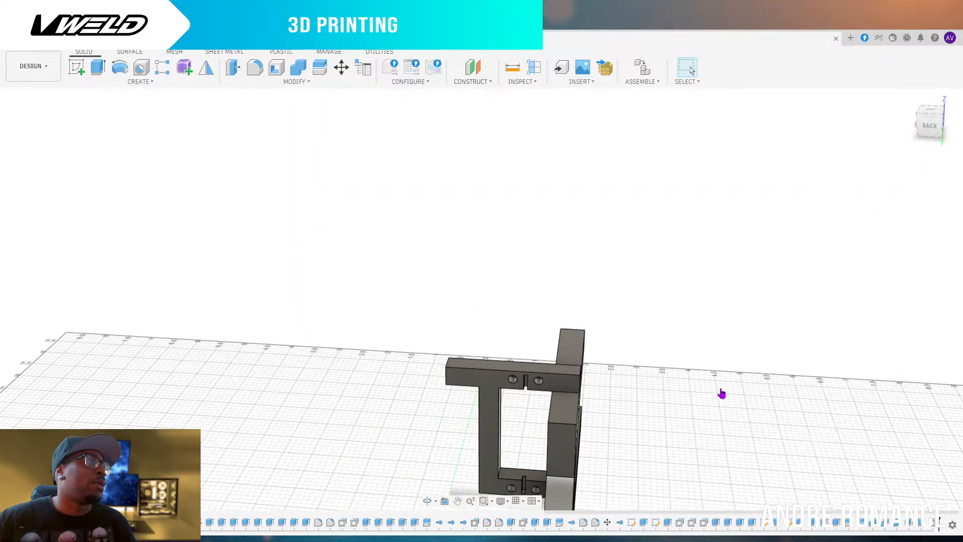
pyautogui.scroll(-2, 796, 436)
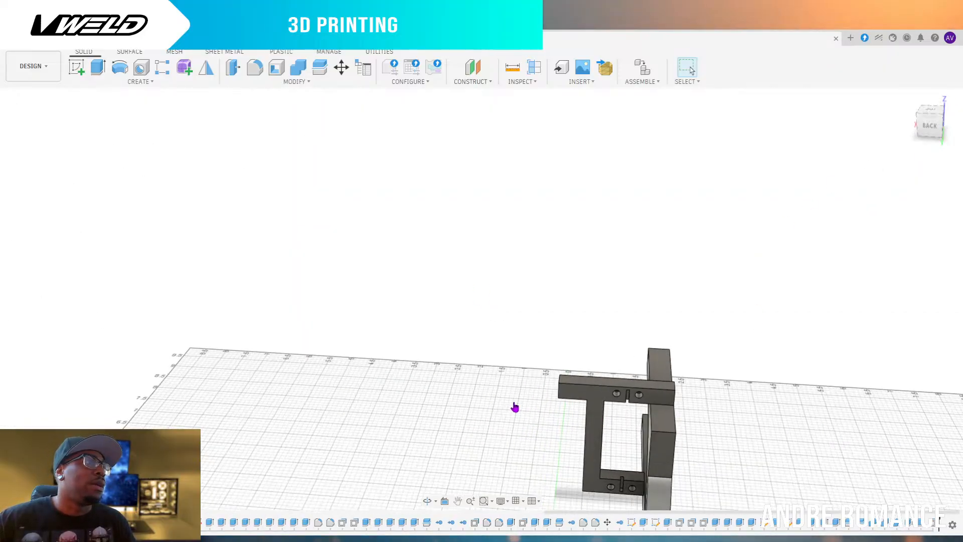
# Examine the junction between the T-shaped bracket's upper arm and the frame rail
pyautogui.scroll(1, 522, 406)
pyautogui.scroll(2, 497, 401)
pyautogui.scroll(-3, 462, 396)
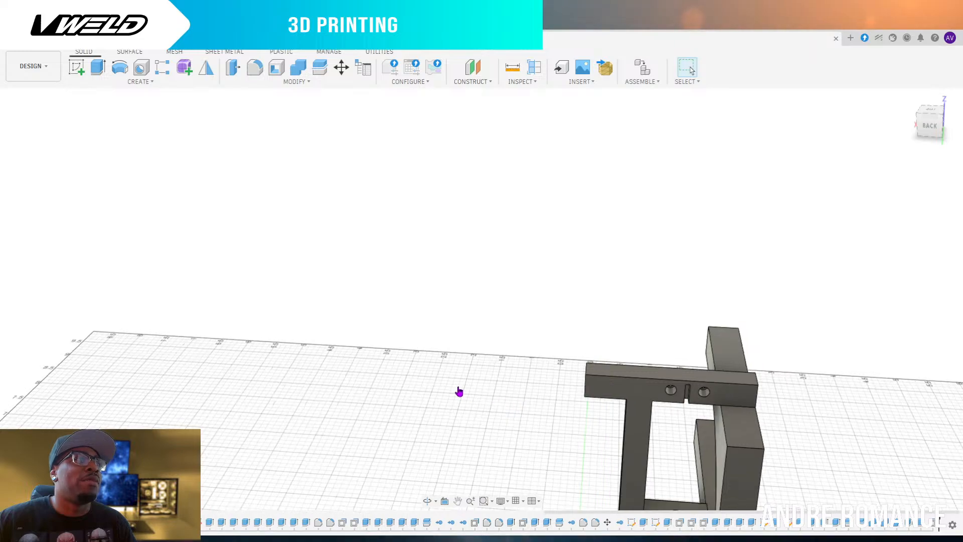
pyautogui.scroll(2, 718, 418)
pyautogui.scroll(3, 719, 418)
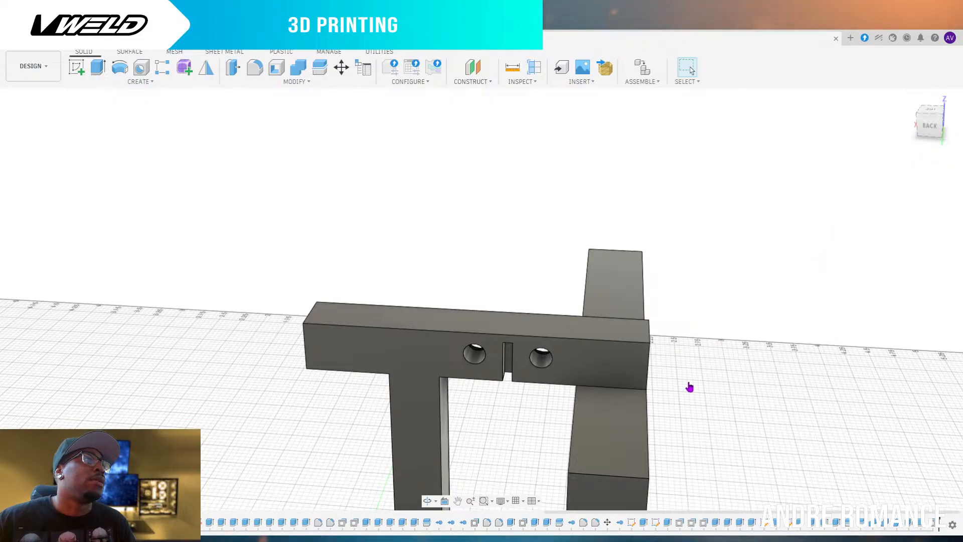
pyautogui.scroll(-3, 820, 434)
pyautogui.scroll(1, 759, 430)
pyautogui.scroll(-2, 813, 428)
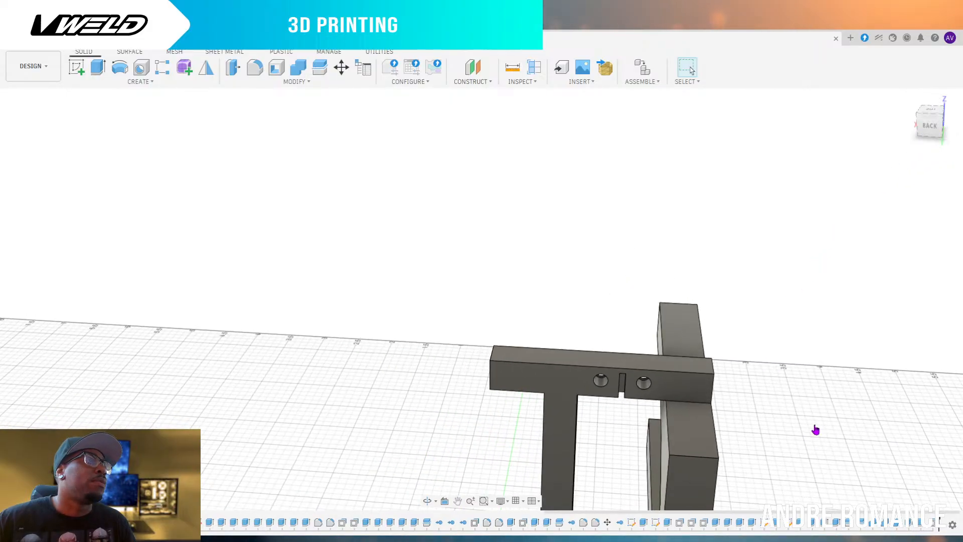
pyautogui.scroll(-1, 754, 430)
pyautogui.moveTo(759, 400)
pyautogui.keyDown('shift'); pyautogui.mouseDown(button='middle')
pyautogui.moveTo(768, 301)
pyautogui.moveTo(755, 396)
pyautogui.mouseUp(button='middle'); pyautogui.keyUp('shift')
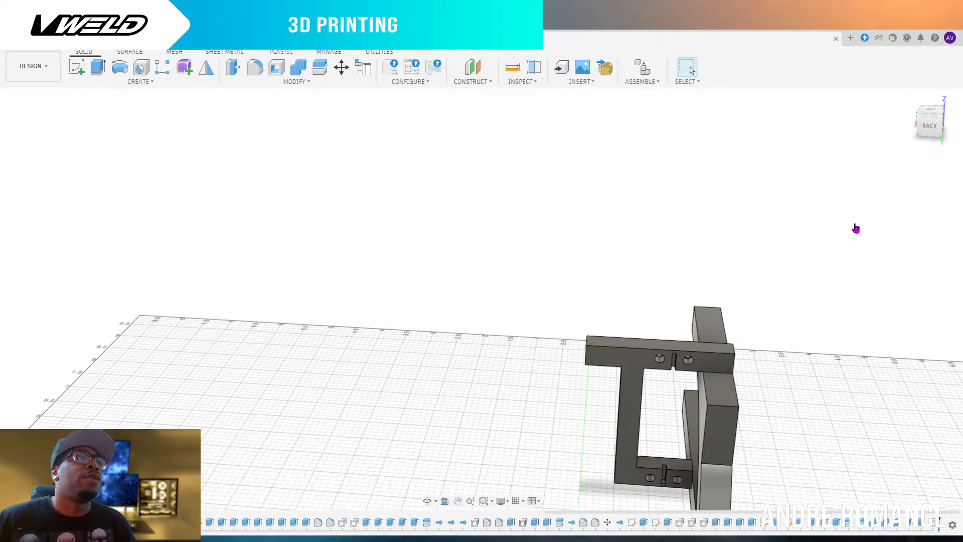
# Extrude the frame rail's upper face upward as a separate bar level with the top of the bracket's upper arm
pyautogui.moveTo(936, 139)
pyautogui.mouseDown()
pyautogui.moveTo(924, 133)
pyautogui.moveTo(929, 140)
pyautogui.mouseUp()
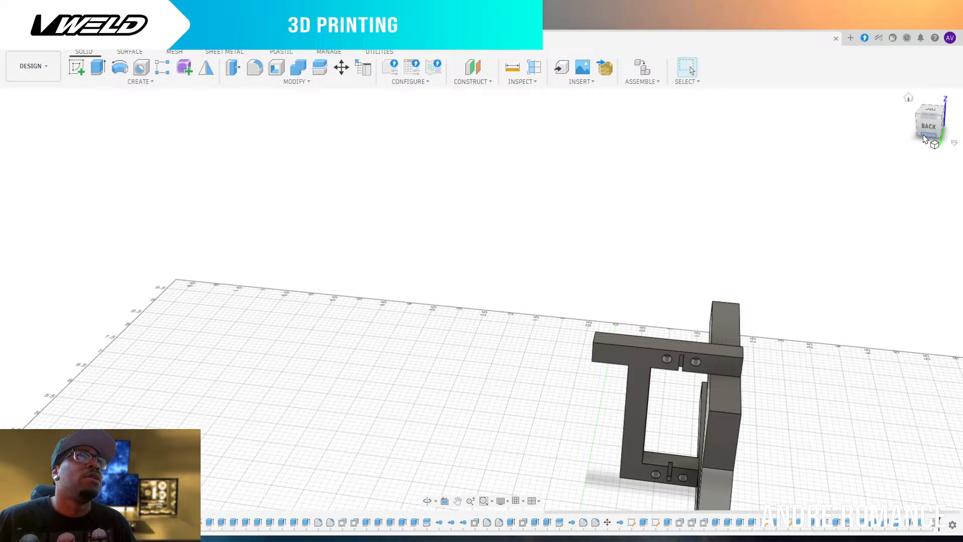
pyautogui.moveTo(939, 140); pyautogui.dragTo(929, 130)
pyautogui.scroll(5, 776, 384)
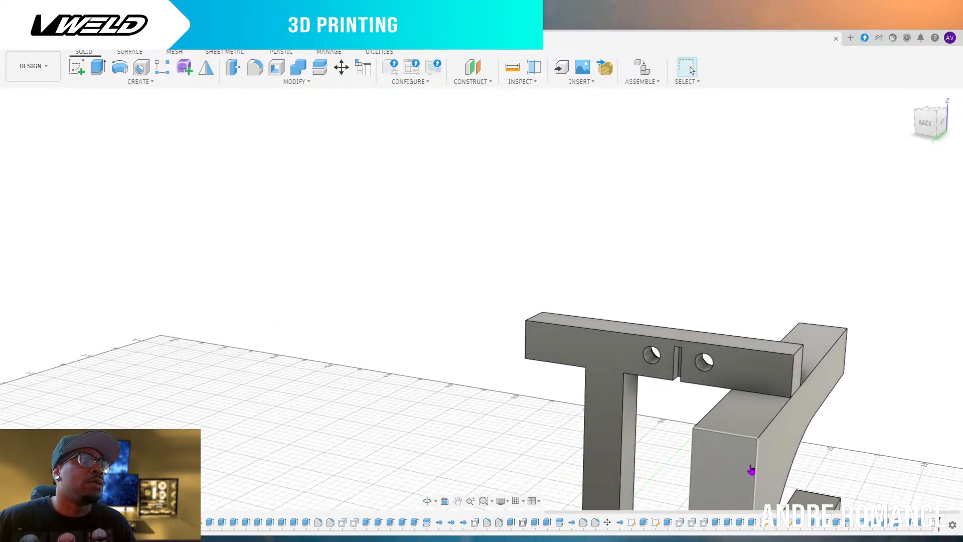
pyautogui.click(748, 401)
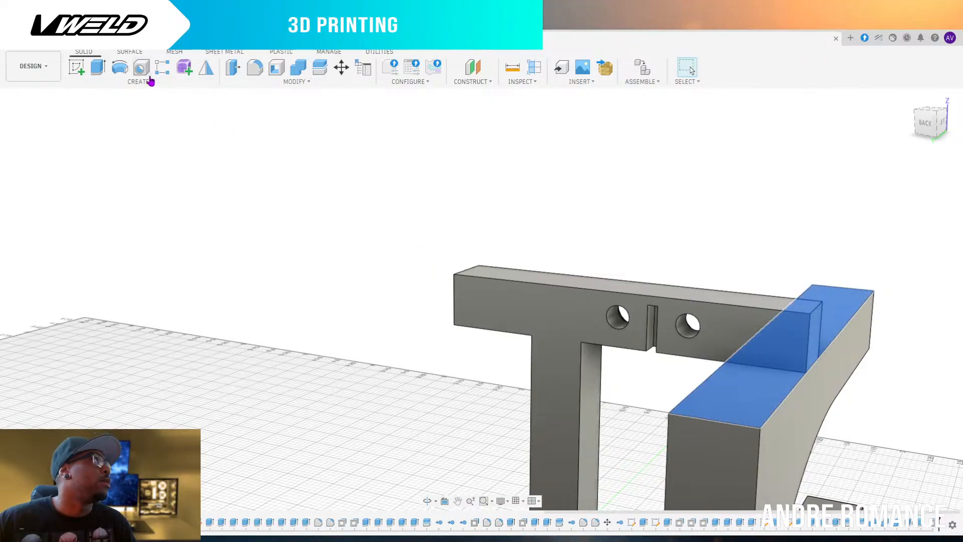
pyautogui.click(99, 70)
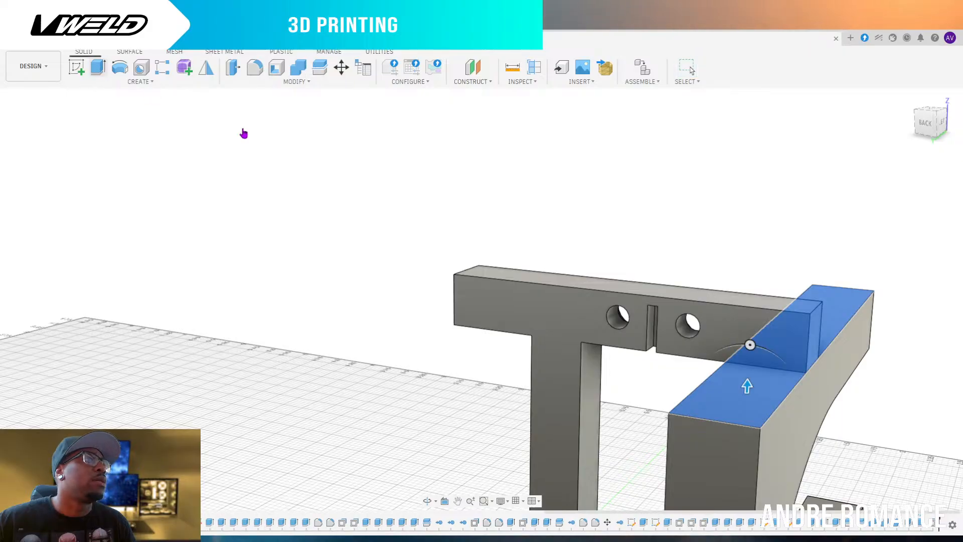
pyautogui.moveTo(747, 387); pyautogui.dragTo(749, 305)
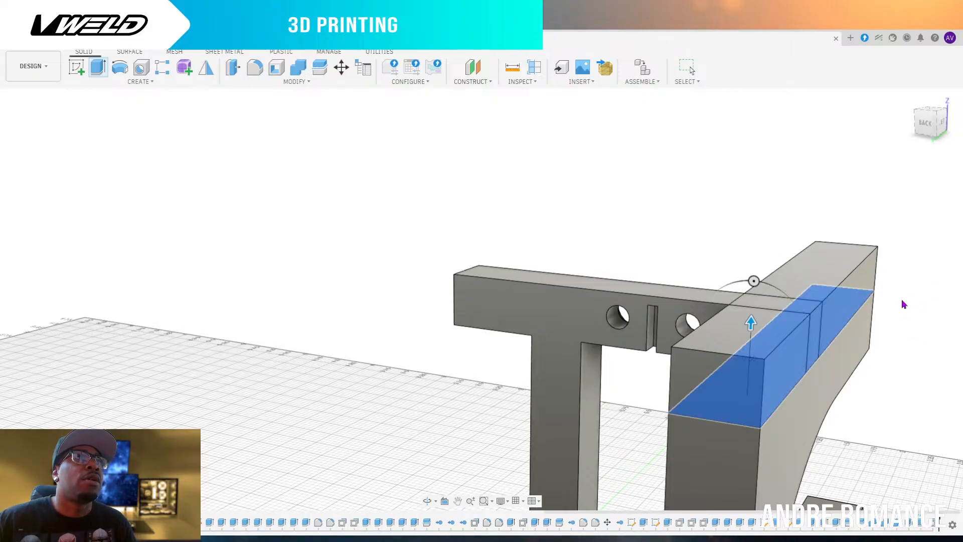
pyautogui.press('Return')
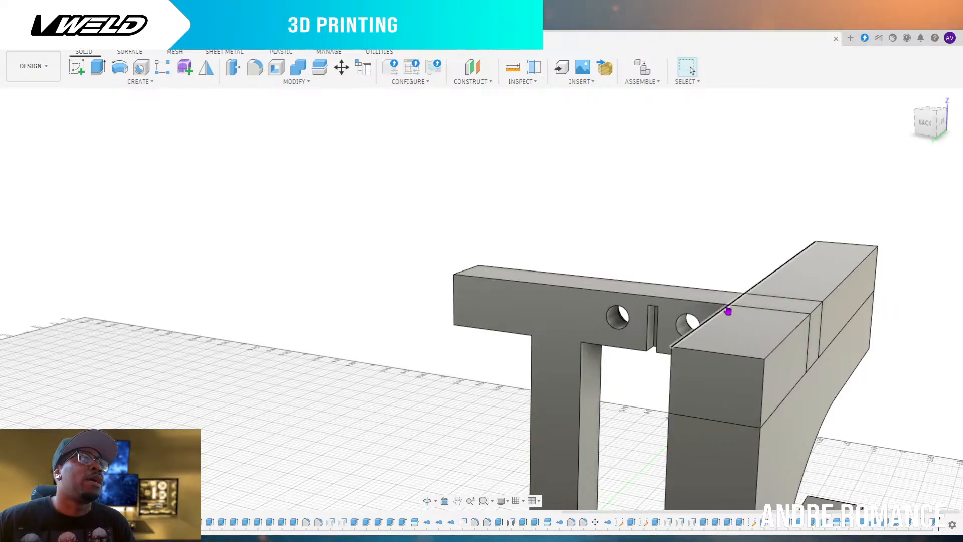
# Hide the frame rail and extrude the new bar's end face inward to the bracket's side face, joining bar and bracket into one body
pyautogui.moveTo(928, 126); pyautogui.dragTo(407, 270)
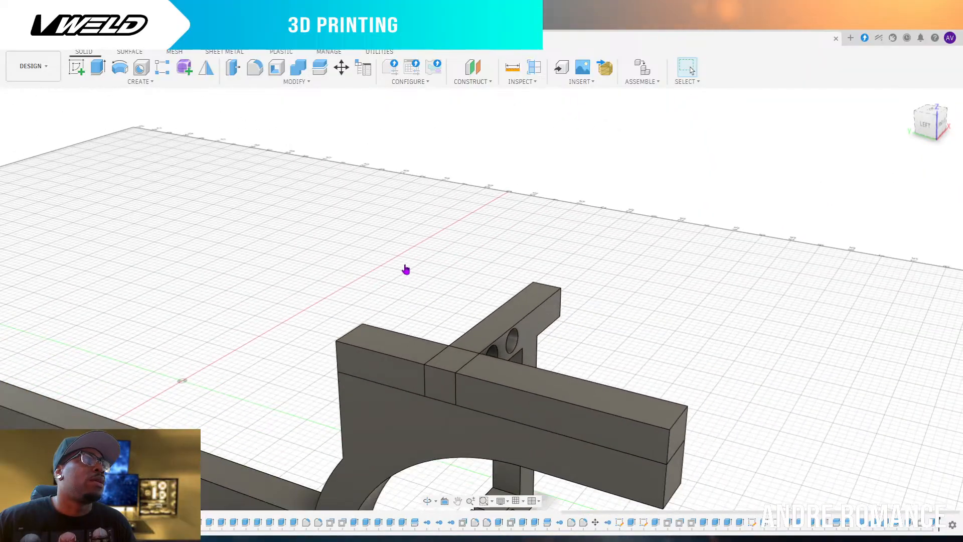
pyautogui.click(679, 443)
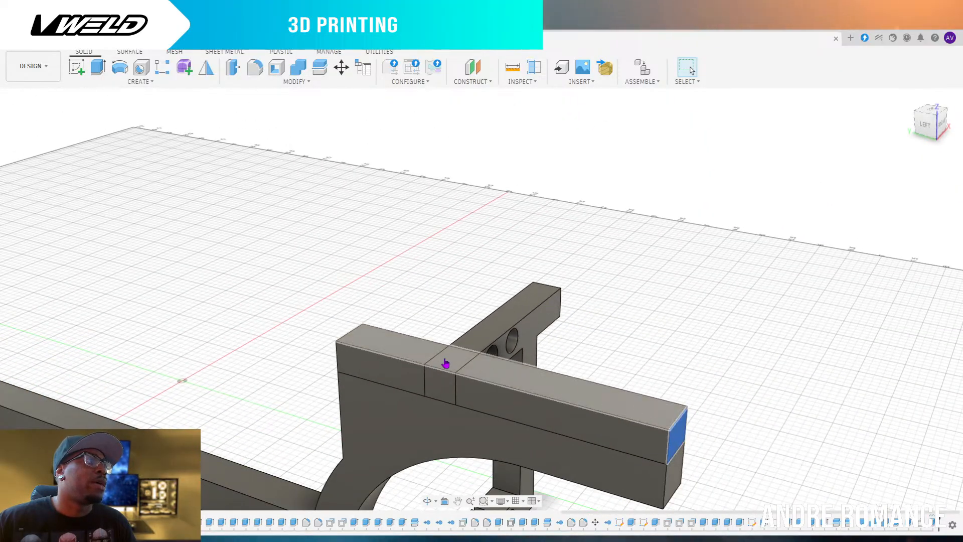
pyautogui.click(98, 68)
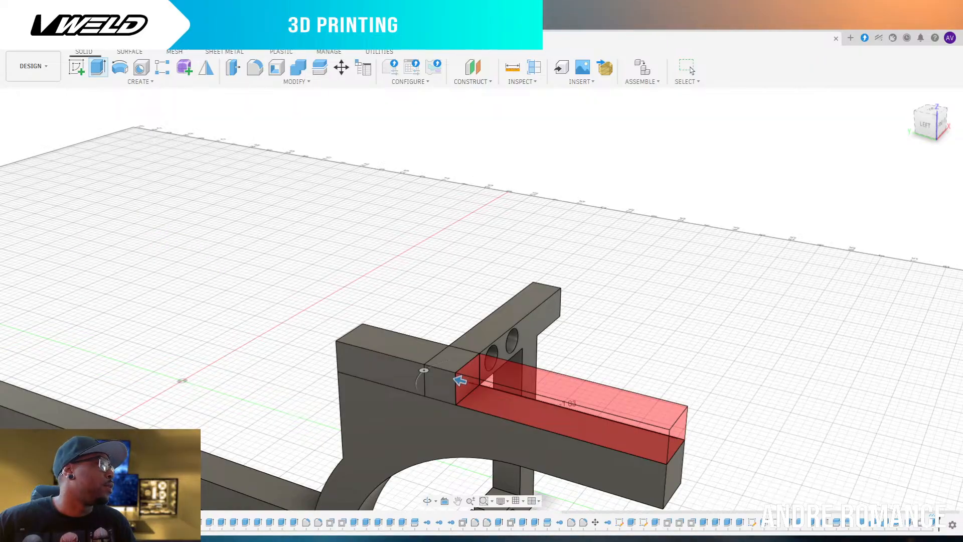
pyautogui.press('Return')
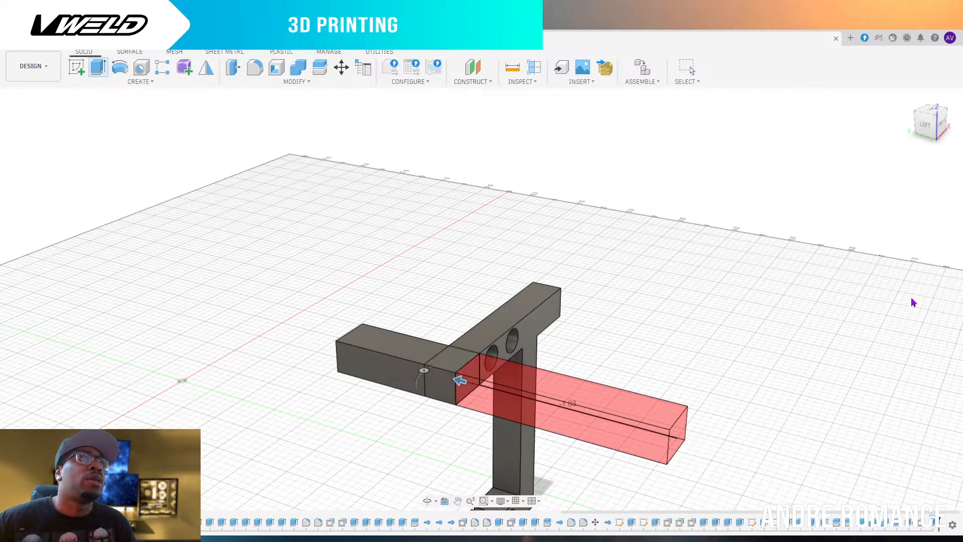
pyautogui.press('Return')
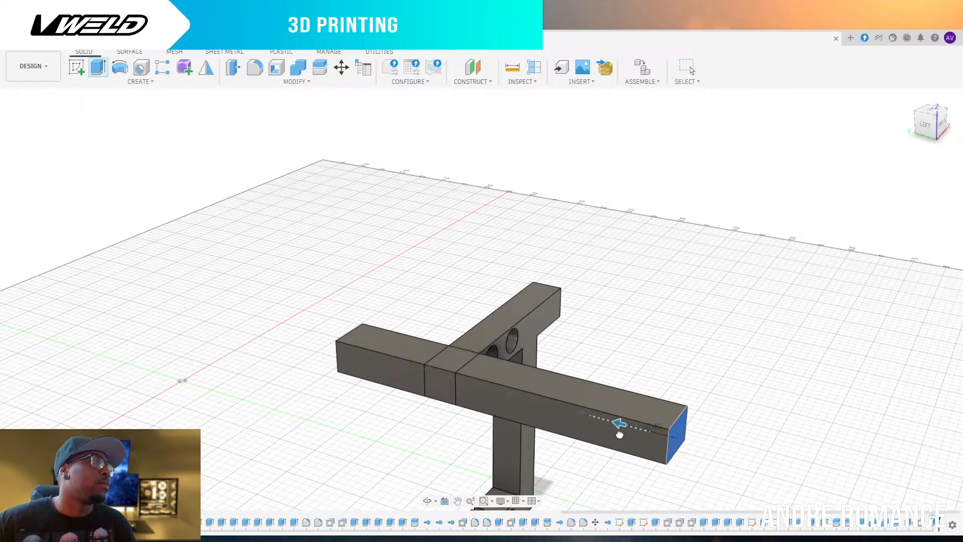
pyautogui.moveTo(572, 415); pyautogui.dragTo(628, 448)
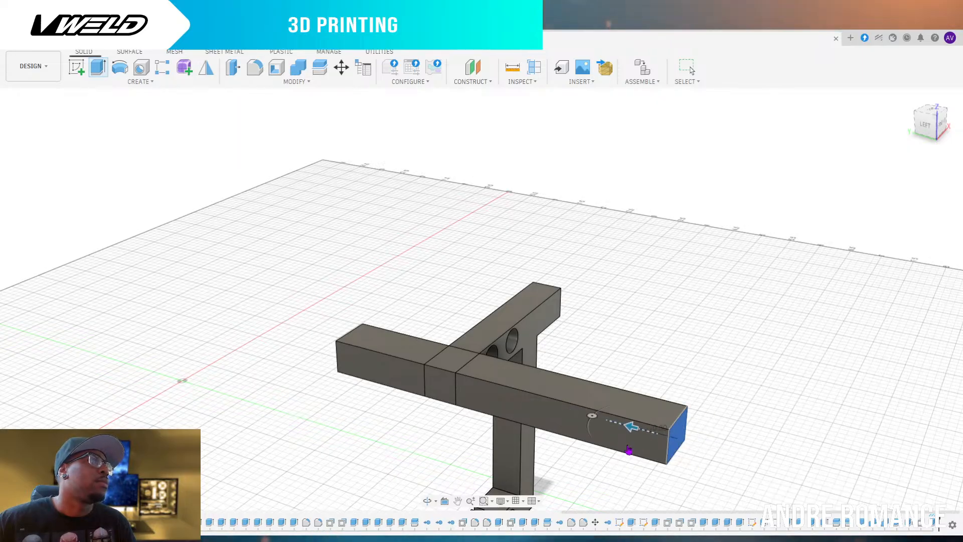
pyautogui.moveTo(525, 334); pyautogui.dragTo(533, 334)
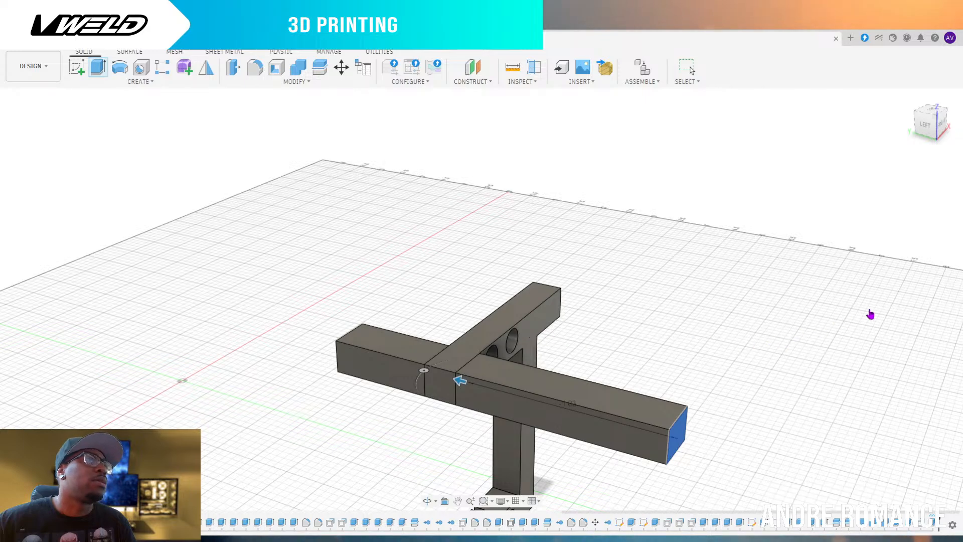
pyautogui.press('Return')
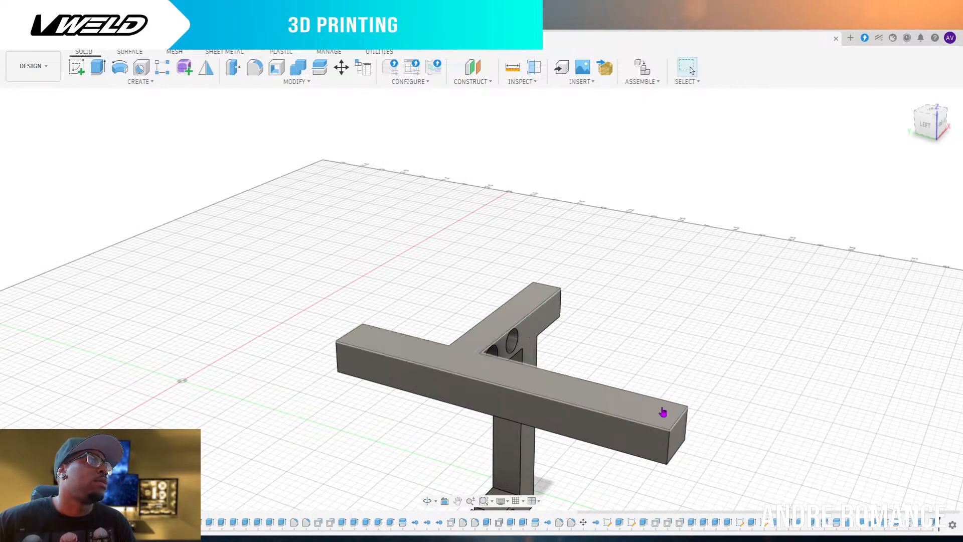
# Cut away the bar's longer overhang by extruding its end face back to the bracket's side face with the two holes
pyautogui.click(538, 327)
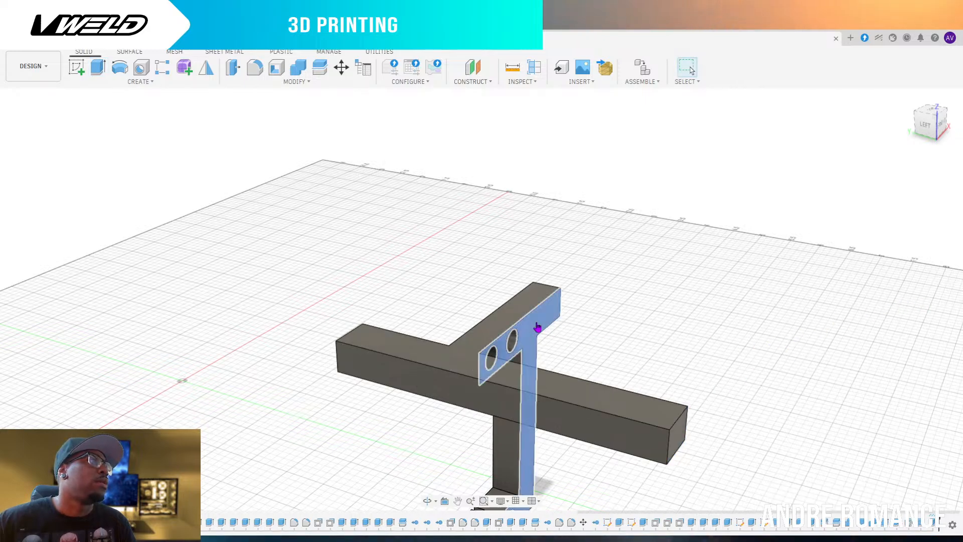
pyautogui.click(676, 438)
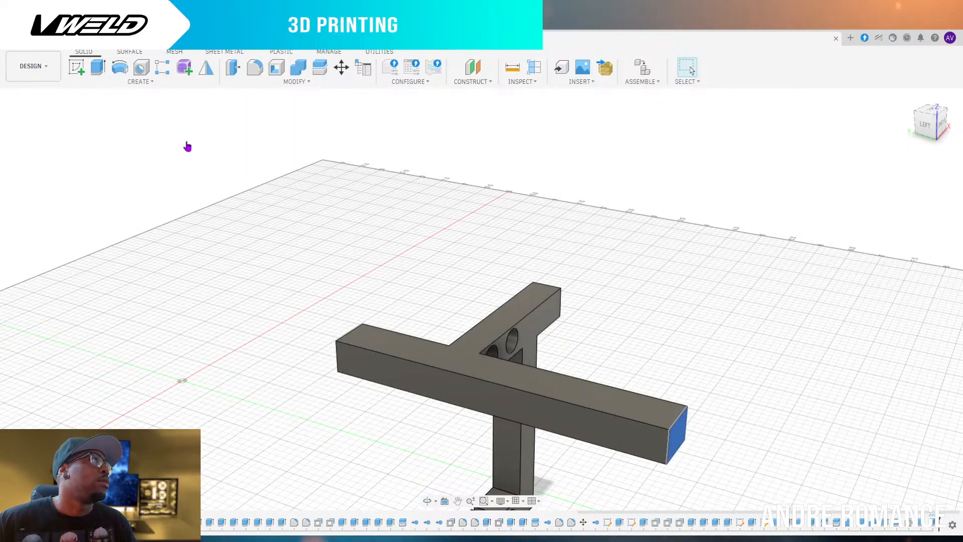
pyautogui.click(98, 71)
pyautogui.click(536, 329)
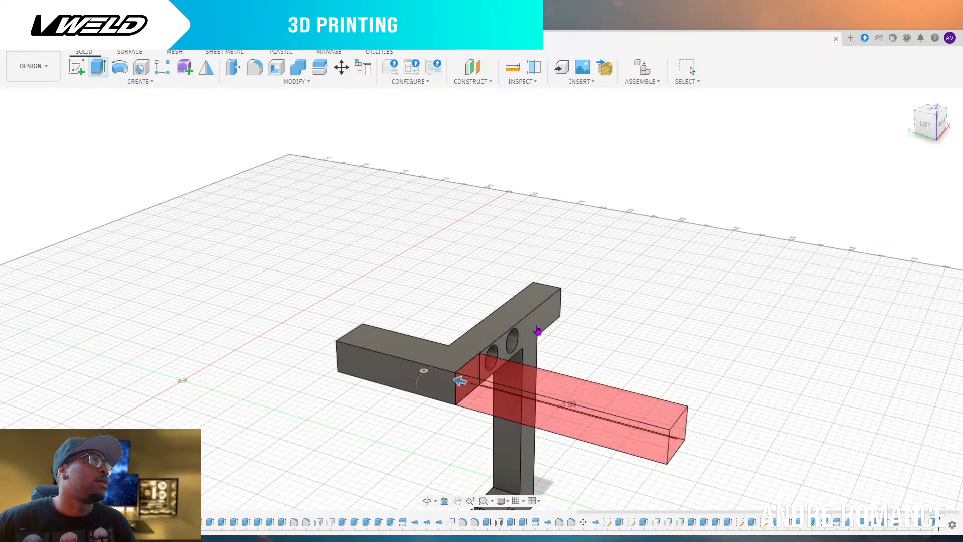
pyautogui.press('Return')
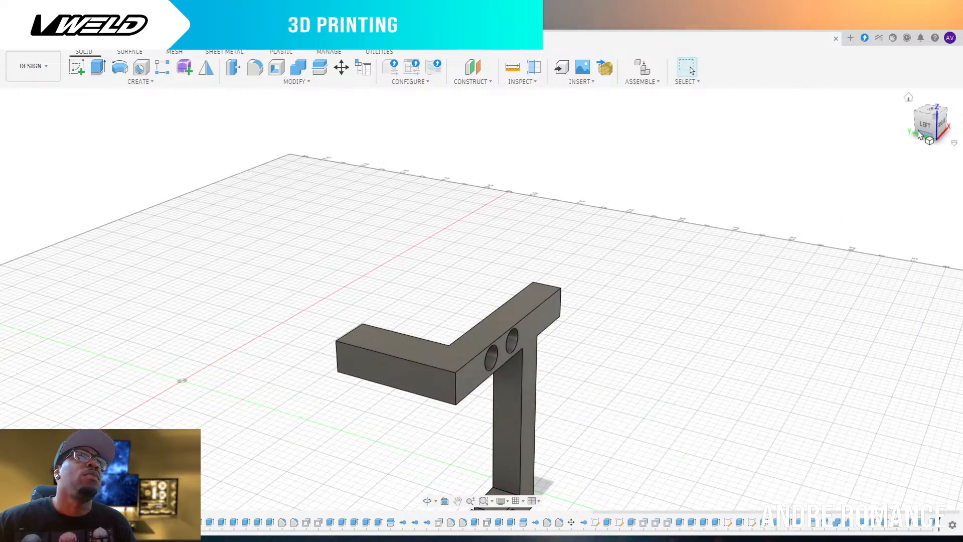
# Show the frame rail again and examine from several sides how the L-shaped bracket arm sits on it
pyautogui.moveTo(926, 131)
pyautogui.mouseDown()
pyautogui.moveTo(930, 145)
pyautogui.moveTo(957, 128)
pyautogui.mouseUp()
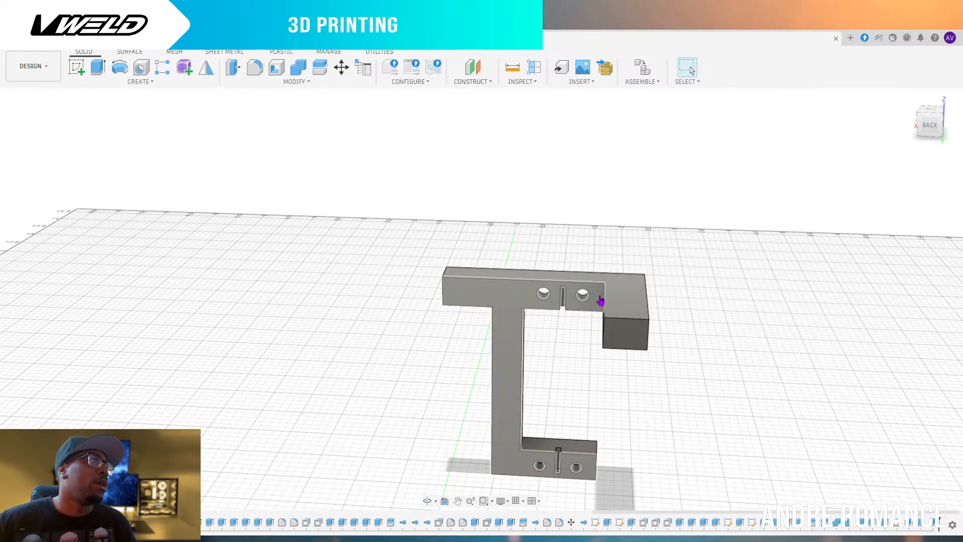
pyautogui.moveTo(924, 131); pyautogui.dragTo(937, 130)
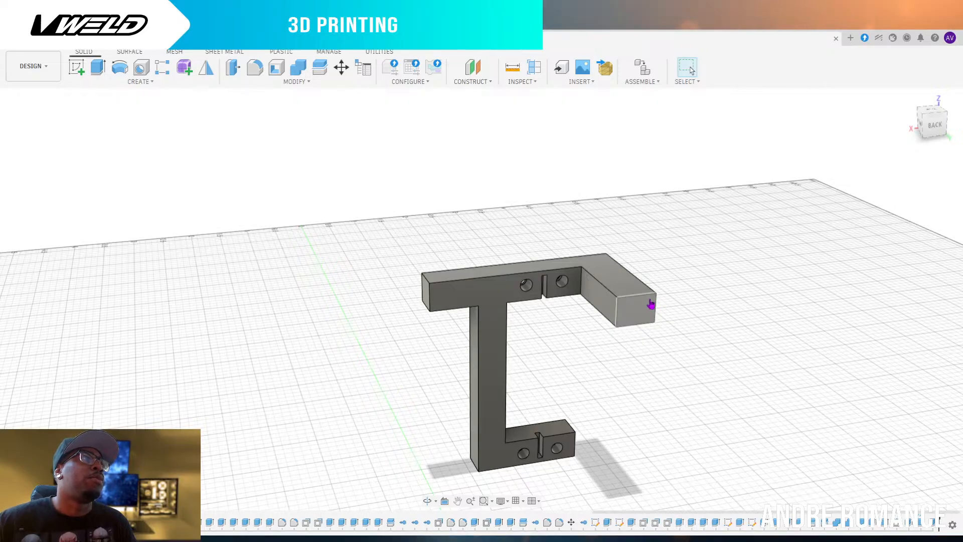
pyautogui.click(935, 128)
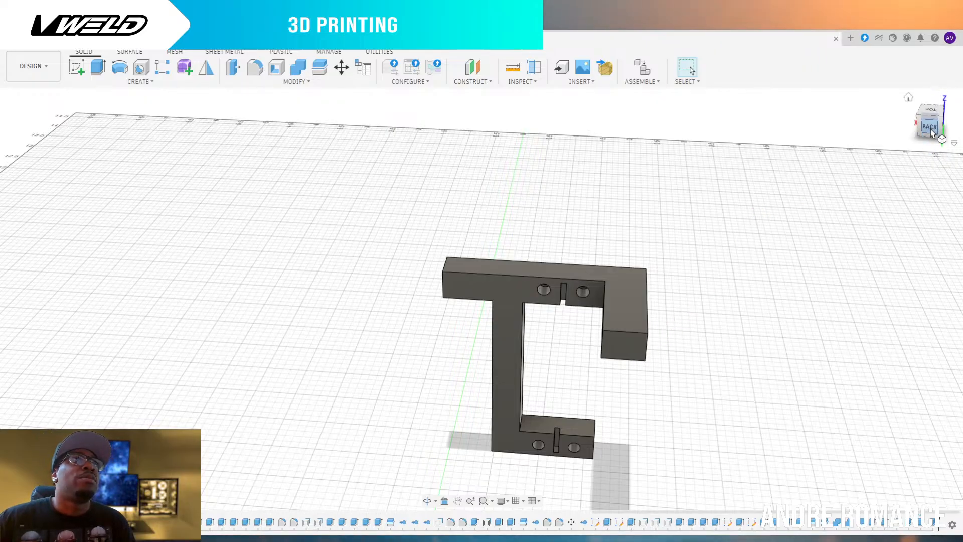
pyautogui.moveTo(929, 134); pyautogui.dragTo(861, 154)
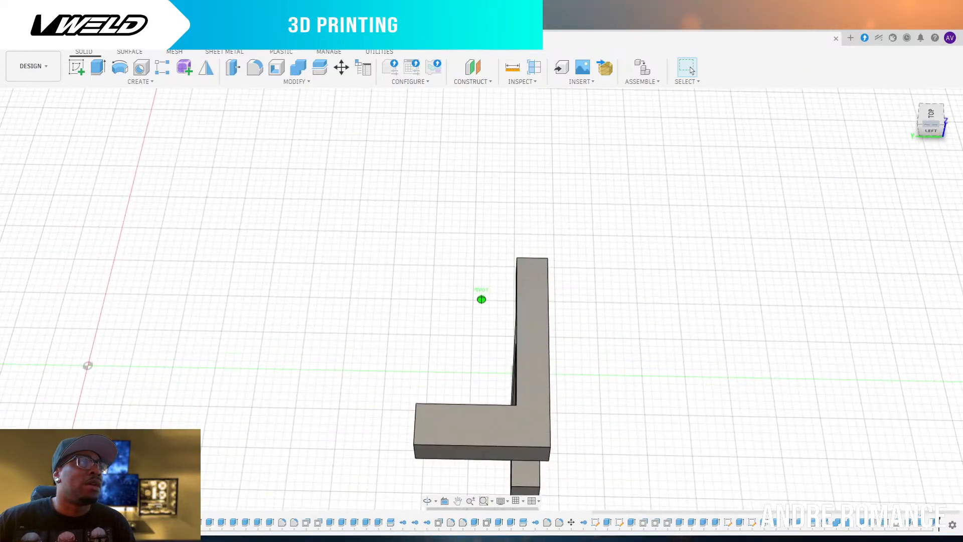
pyautogui.scroll(-3, 582, 415)
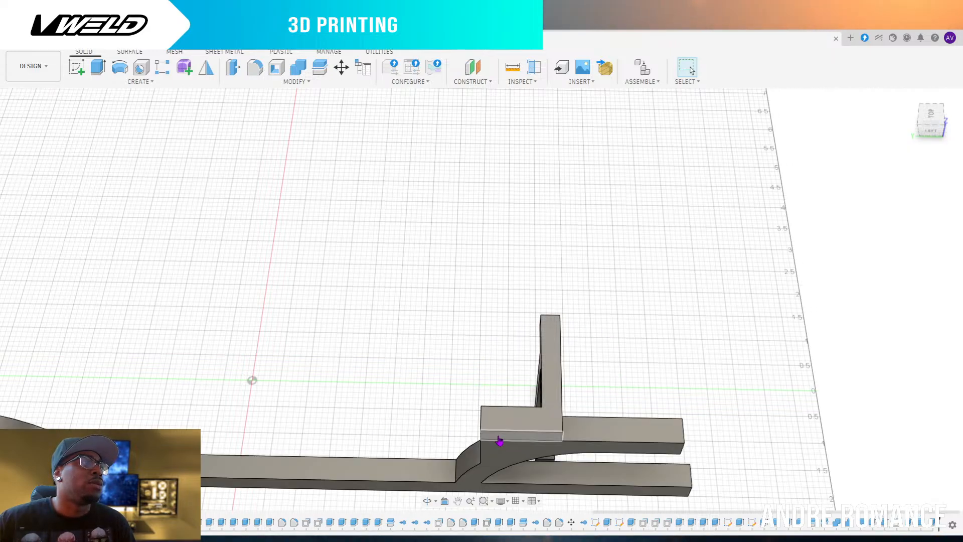
pyautogui.click(932, 132)
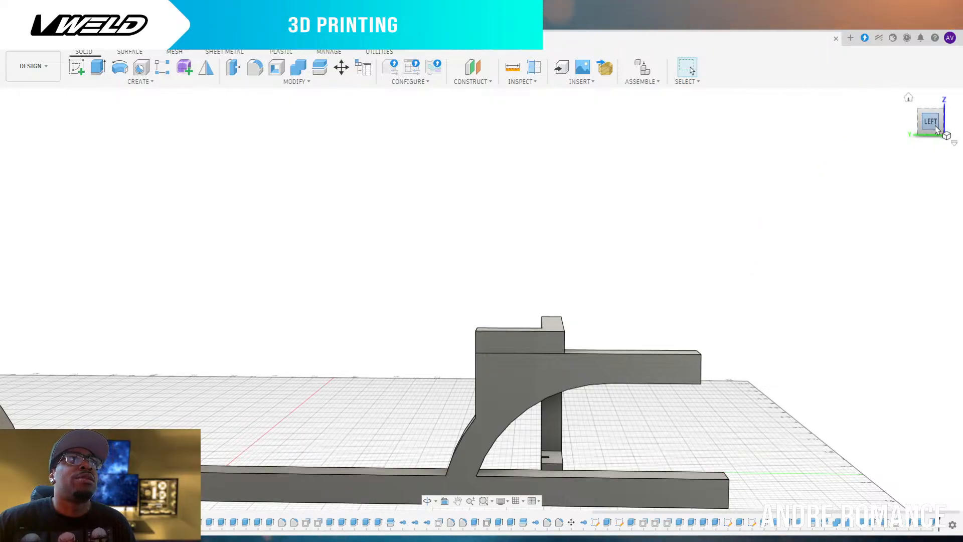
pyautogui.moveTo(938, 130)
pyautogui.mouseDown()
pyautogui.moveTo(931, 143)
pyautogui.moveTo(861, 132)
pyautogui.mouseUp()
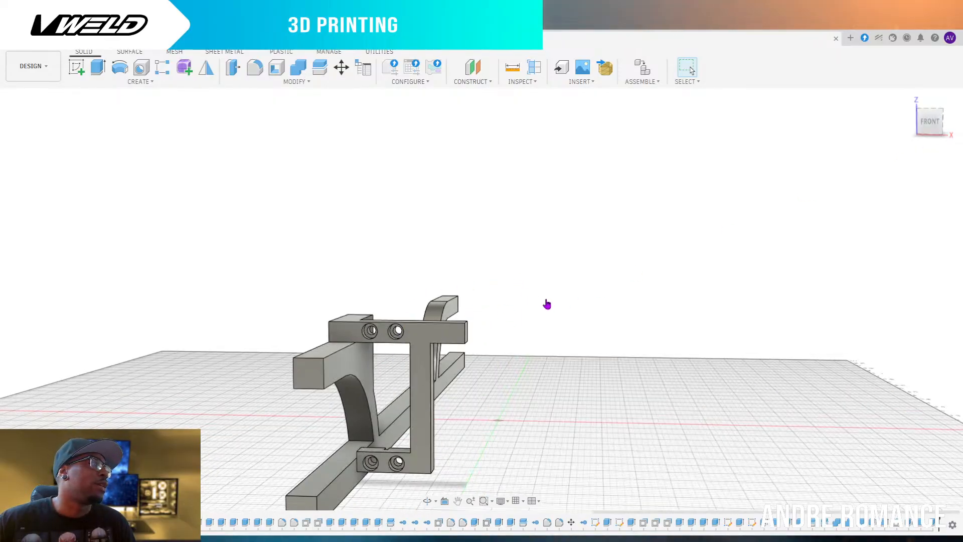
# Show the car body mesh and inspect the bracket's fit under the hood from the front and right side
pyautogui.scroll(-3, 578, 308)
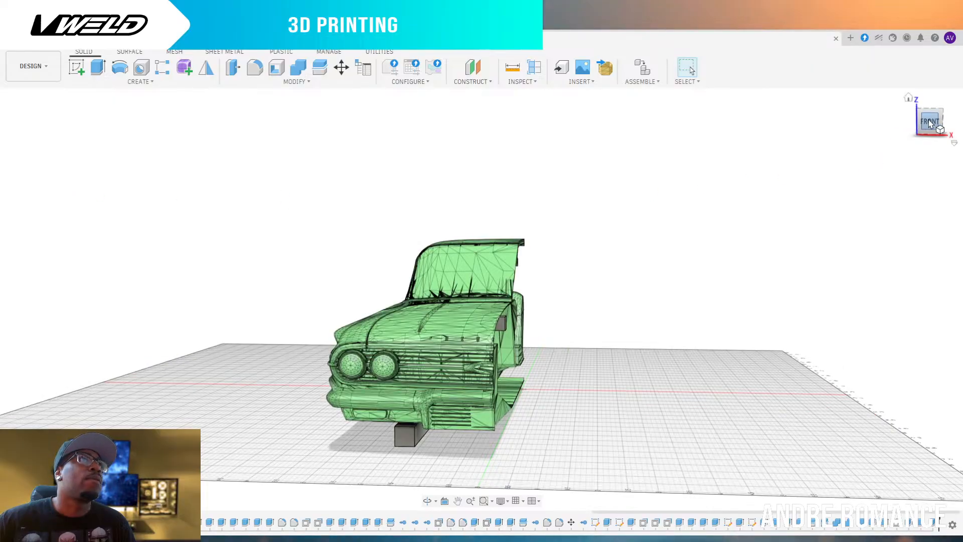
pyautogui.moveTo(930, 122)
pyautogui.mouseDown()
pyautogui.moveTo(877, 121)
pyautogui.moveTo(885, 68)
pyautogui.moveTo(875, 123)
pyautogui.moveTo(865, 122)
pyautogui.moveTo(887, 122)
pyautogui.moveTo(879, 121)
pyautogui.mouseUp()
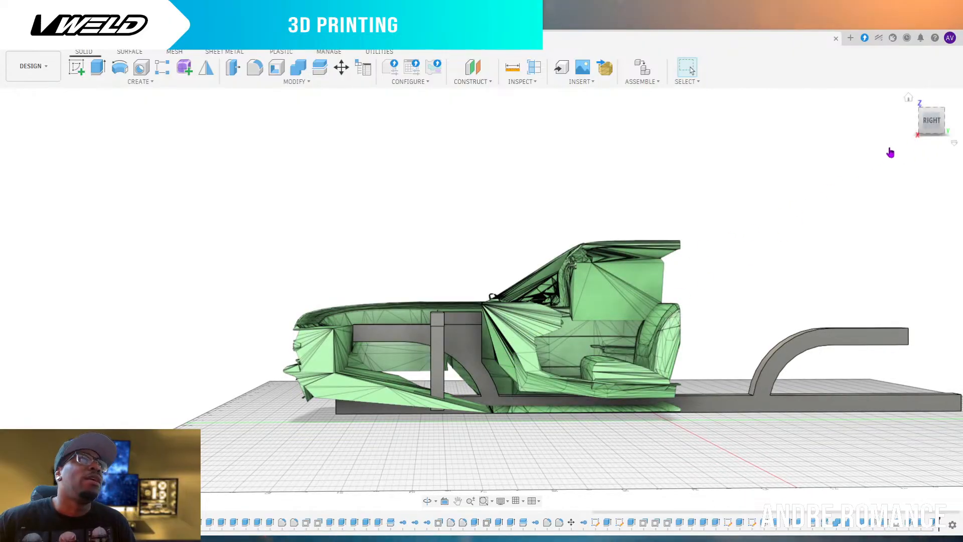
pyautogui.moveTo(923, 132)
pyautogui.mouseDown()
pyautogui.moveTo(953, 138)
pyautogui.moveTo(936, 133)
pyautogui.mouseUp()
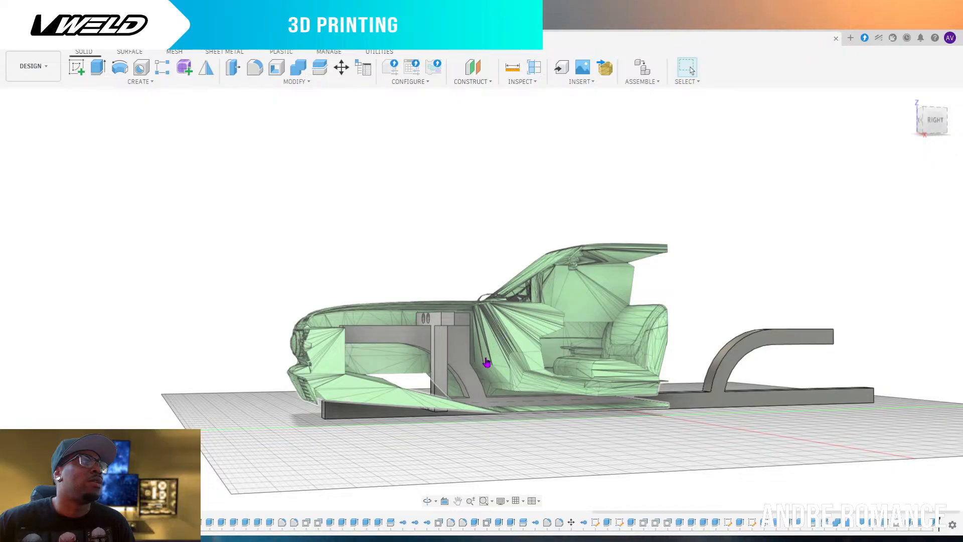
pyautogui.moveTo(920, 131); pyautogui.dragTo(888, 163)
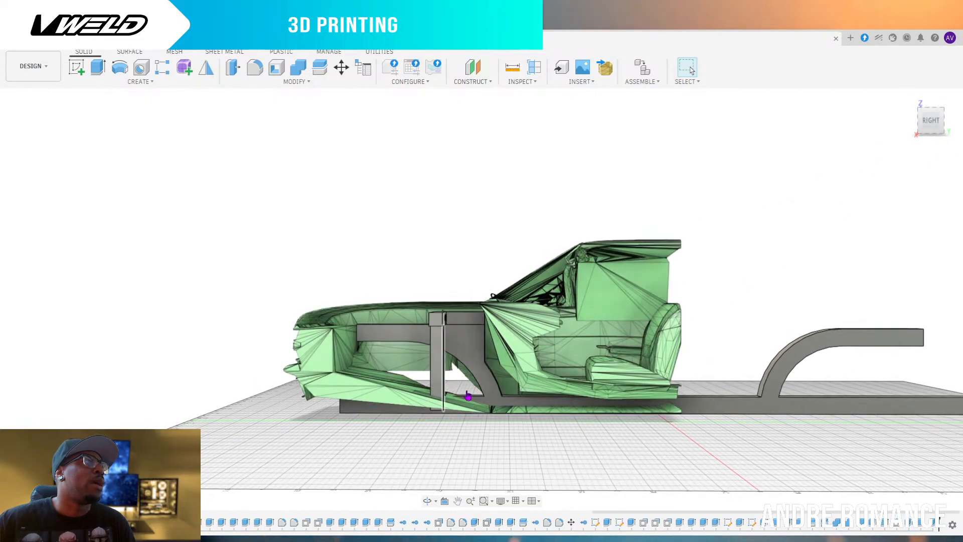
pyautogui.scroll(-3, 472, 395)
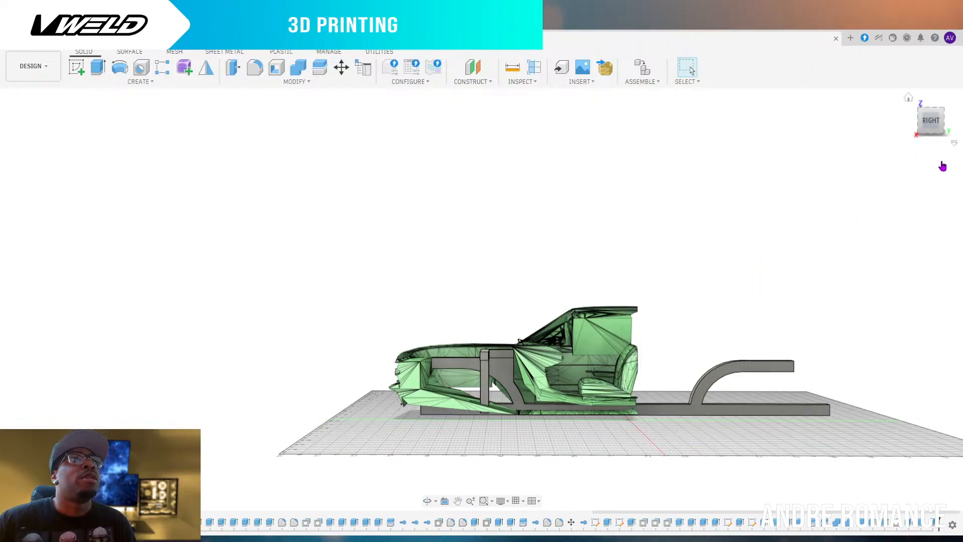
pyautogui.scroll(5, 530, 382)
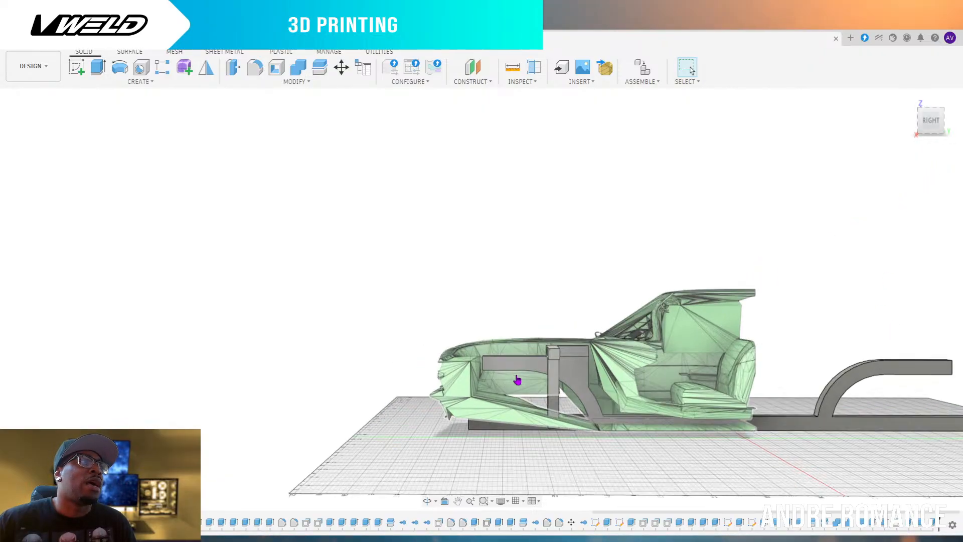
# Examine the bracket's fit inside the car body mesh from the right side and from the rear corner
pyautogui.scroll(3, 530, 382)
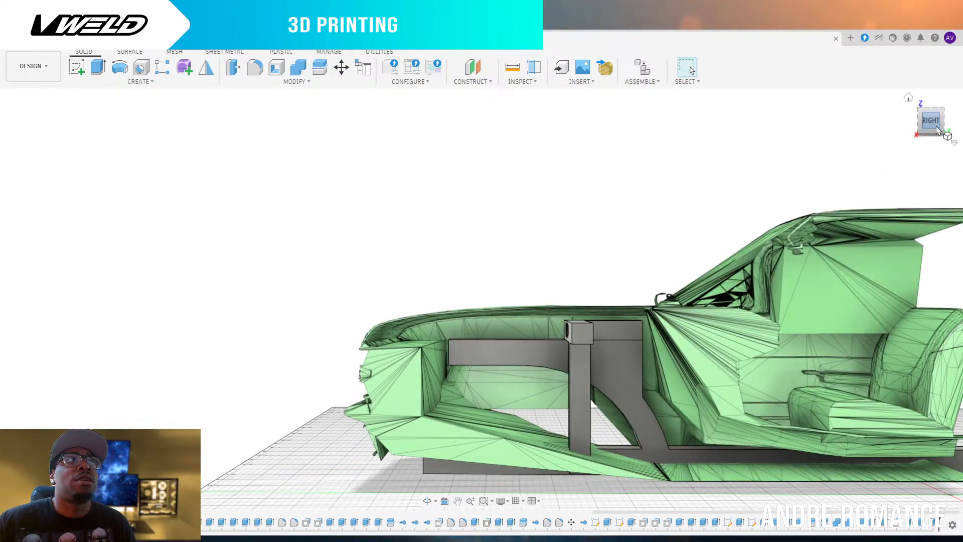
pyautogui.keyDown('shift'); pyautogui.moveTo(940, 135); pyautogui.dragTo(917, 140, button='middle'); pyautogui.keyUp('shift')
pyautogui.moveTo(917, 140); pyautogui.dragTo(924, 141)
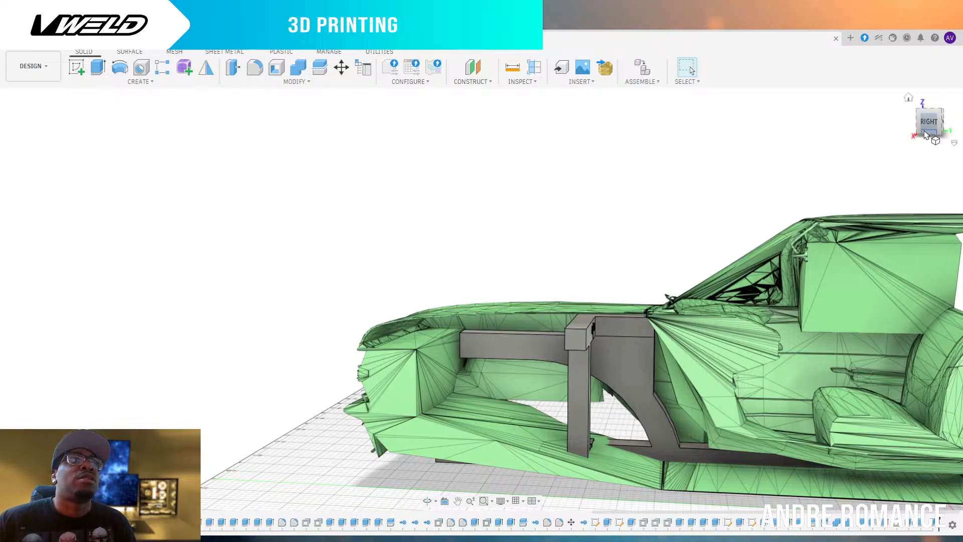
pyautogui.moveTo(926, 135)
pyautogui.mouseDown()
pyautogui.moveTo(958, 135)
pyautogui.moveTo(934, 122)
pyautogui.moveTo(934, 131)
pyautogui.mouseUp()
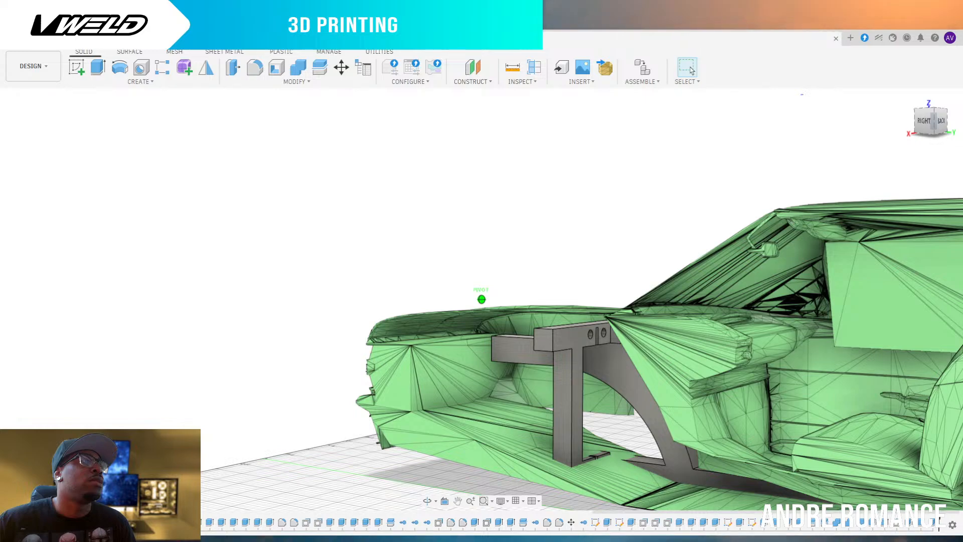
# Show the control arm and examine from the side, rear and above how its pivot ends line up with the bracket's vertical post
pyautogui.moveTo(934, 130); pyautogui.dragTo(957, 130)
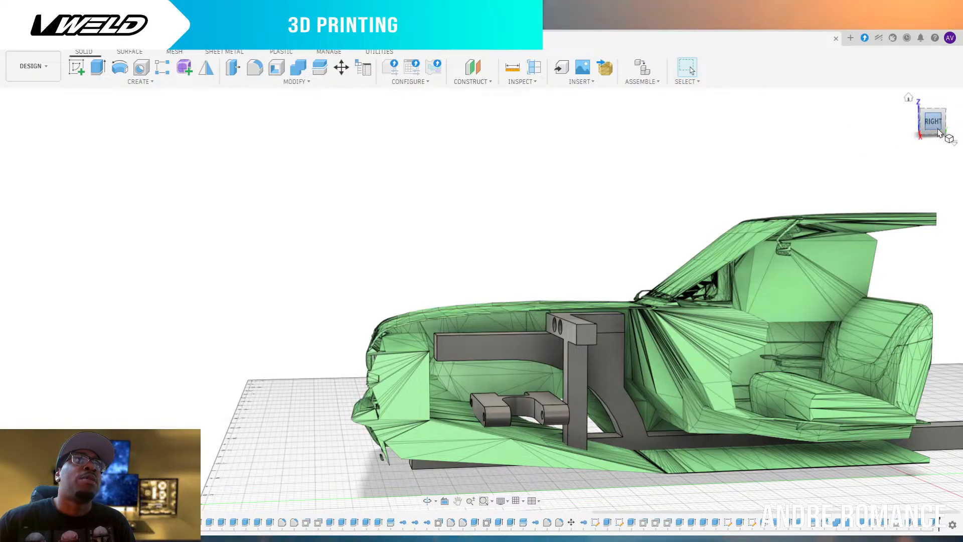
pyautogui.moveTo(941, 131); pyautogui.dragTo(635, 124)
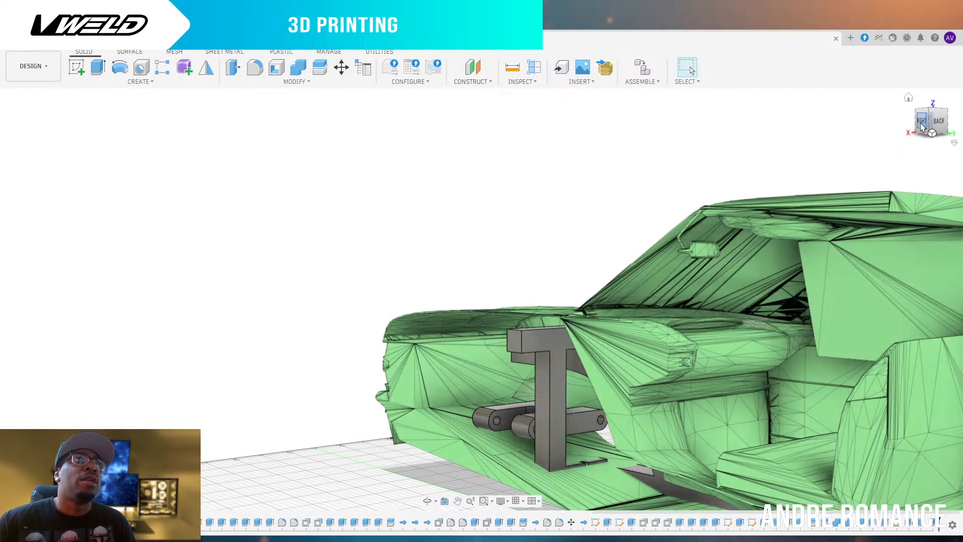
pyautogui.moveTo(931, 128)
pyautogui.mouseDown()
pyautogui.moveTo(938, 140)
pyautogui.moveTo(945, 132)
pyautogui.mouseUp()
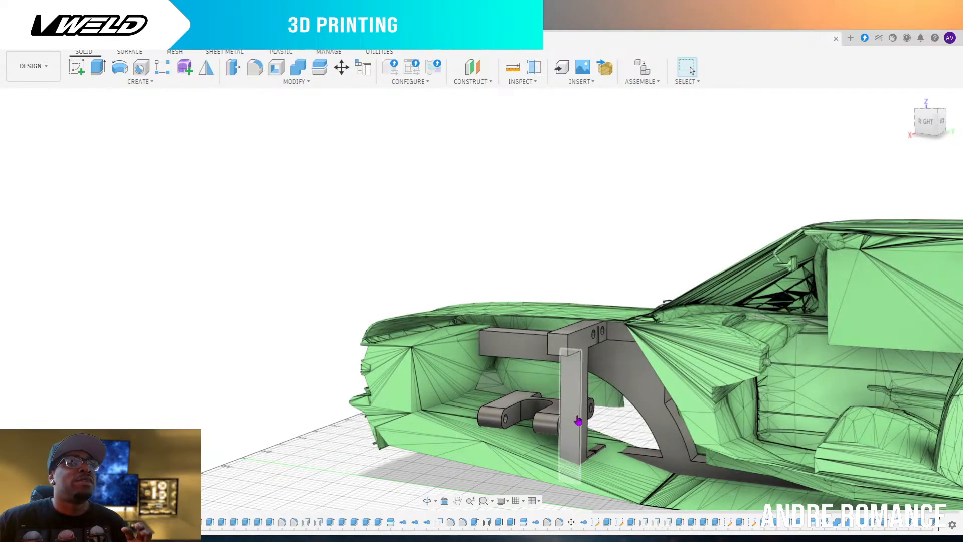
pyautogui.click(926, 123)
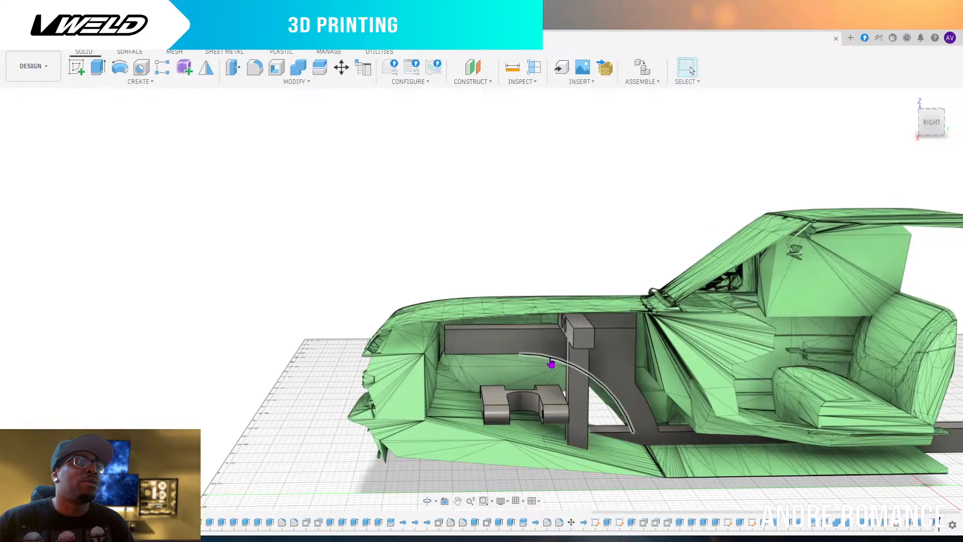
pyautogui.click(932, 124)
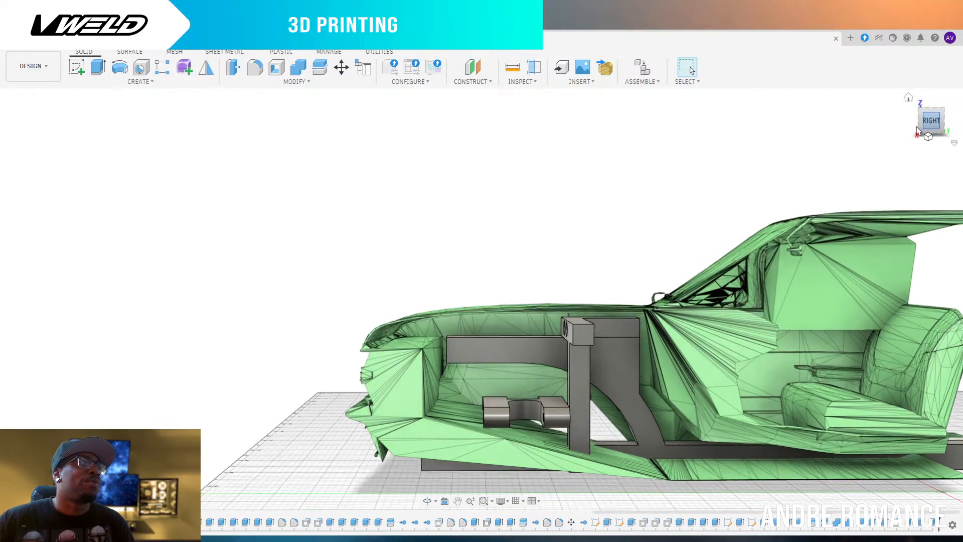
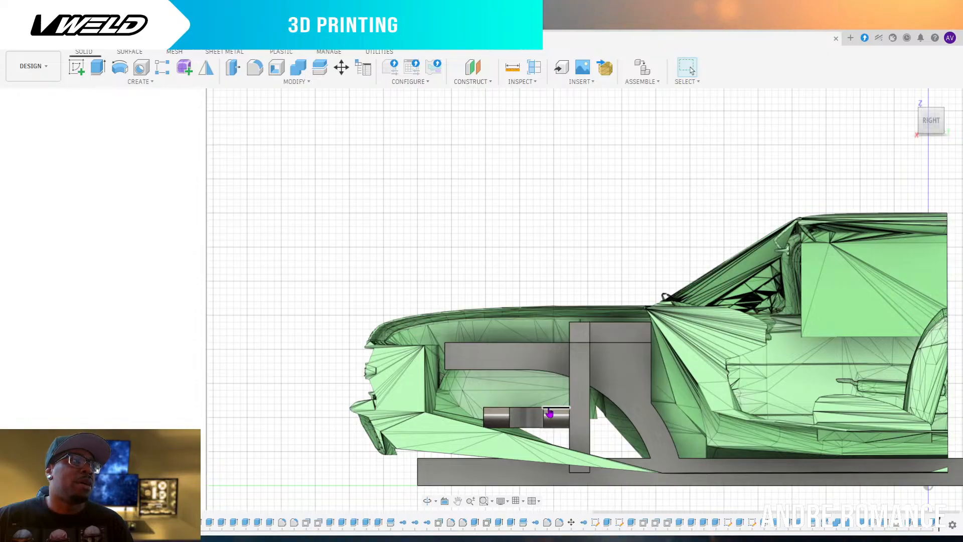
pyautogui.click(549, 408)
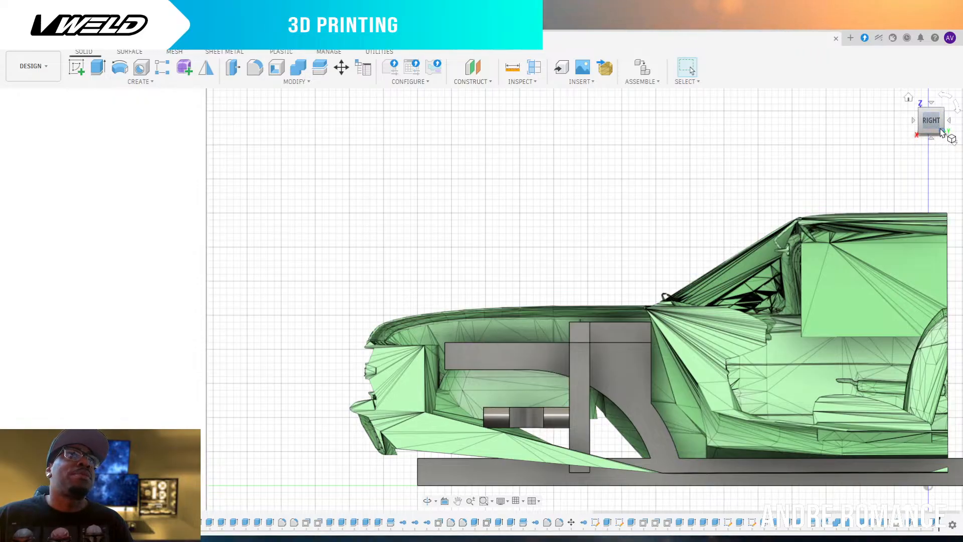
pyautogui.moveTo(942, 132); pyautogui.dragTo(885, 152)
pyautogui.scroll(-2, 890, 326)
pyautogui.scroll(10, 580, 317)
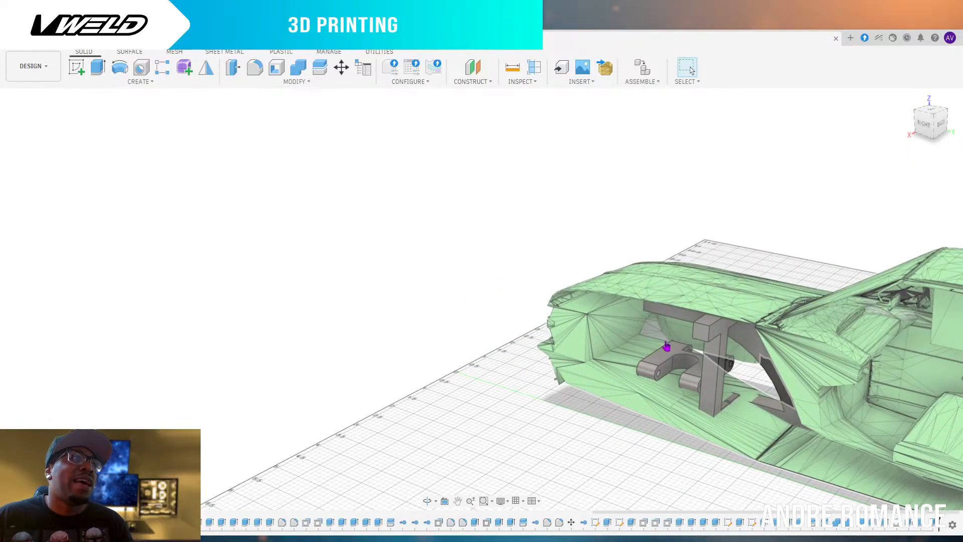
pyautogui.scroll(2, 674, 360)
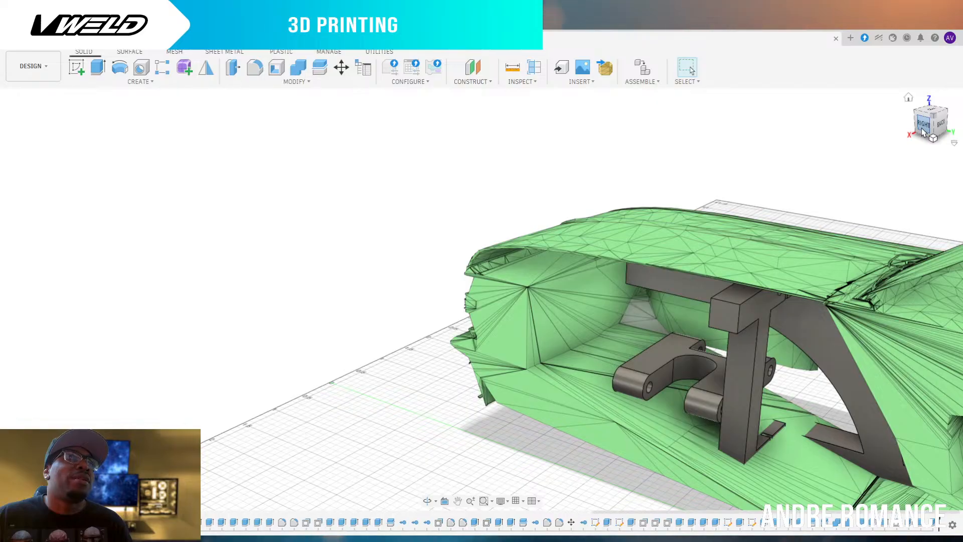
pyautogui.moveTo(923, 132)
pyautogui.mouseDown()
pyautogui.moveTo(922, 116)
pyautogui.moveTo(913, 118)
pyautogui.mouseUp()
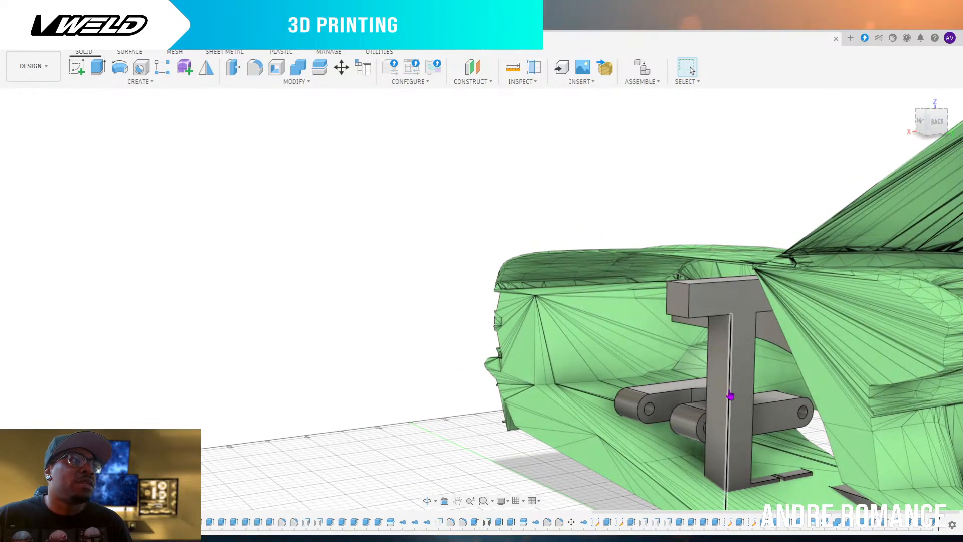
# Hide the car body mesh and compare the post's vertical edges with the control arm's pivot hole in the back view
pyautogui.click(732, 397)
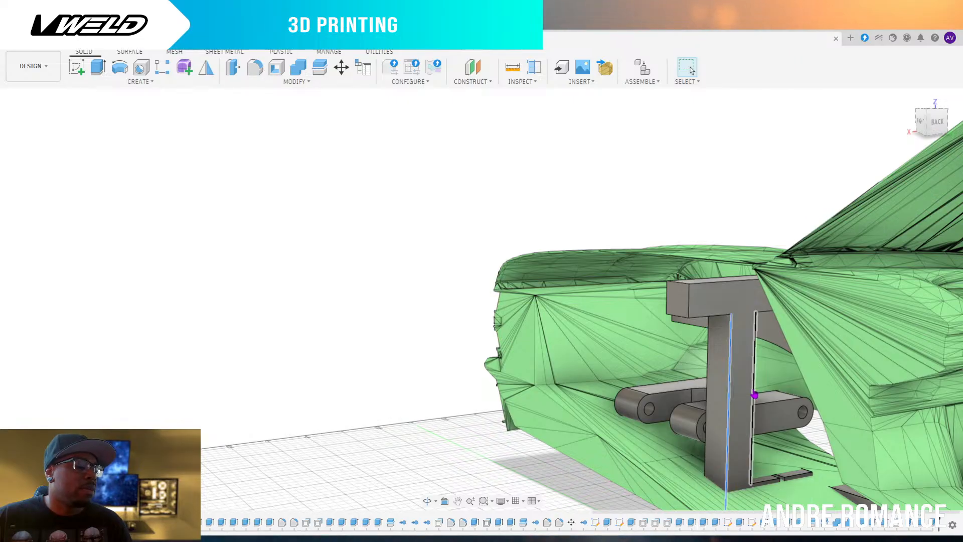
pyautogui.click(754, 396)
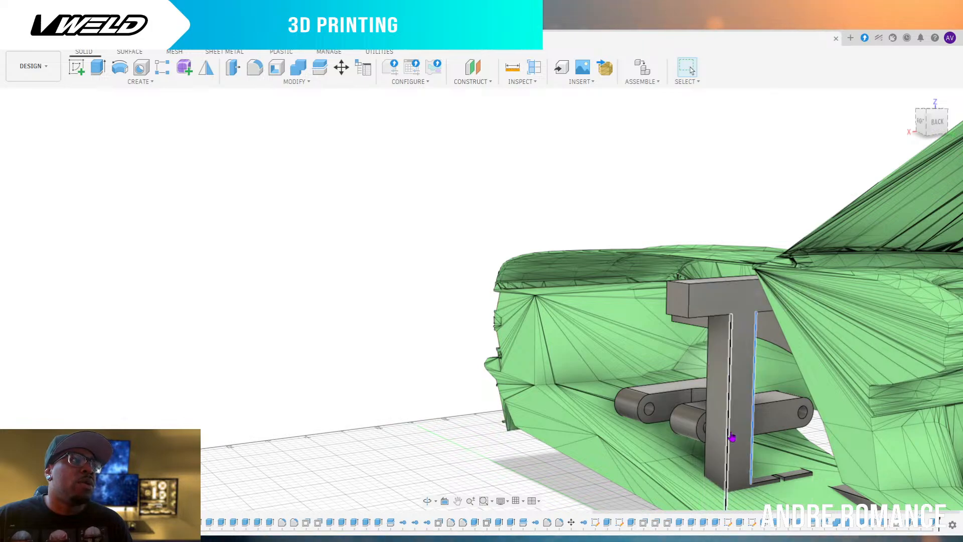
pyautogui.click(726, 440)
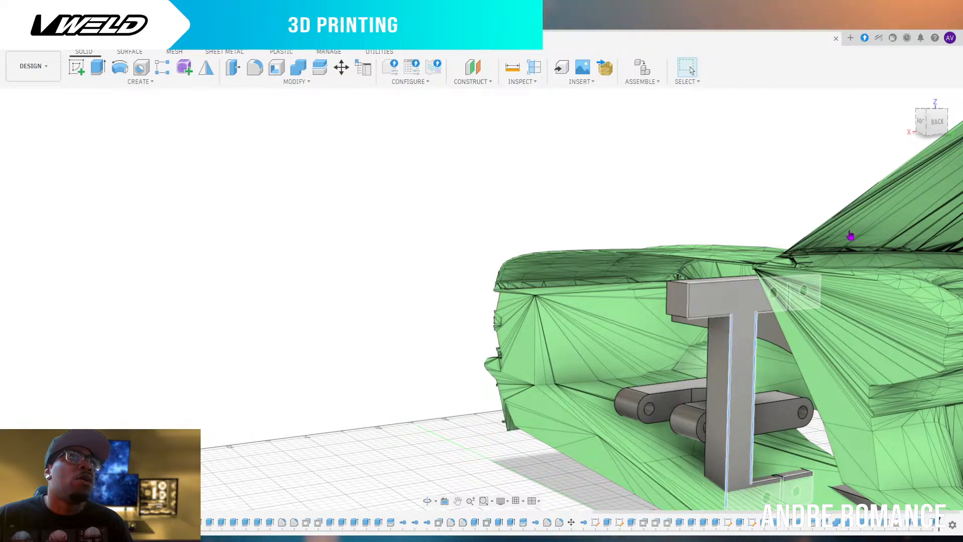
pyautogui.click(938, 127)
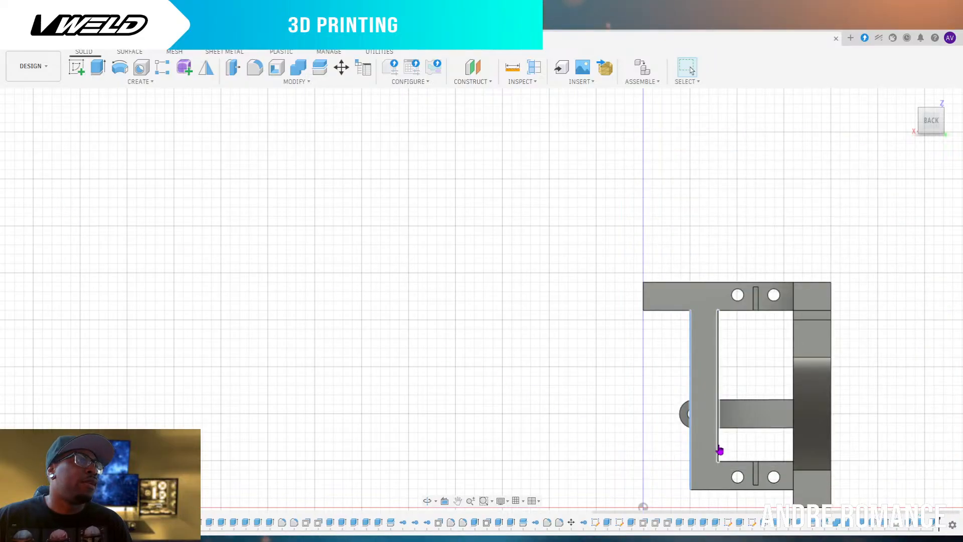
pyautogui.scroll(6, 695, 419)
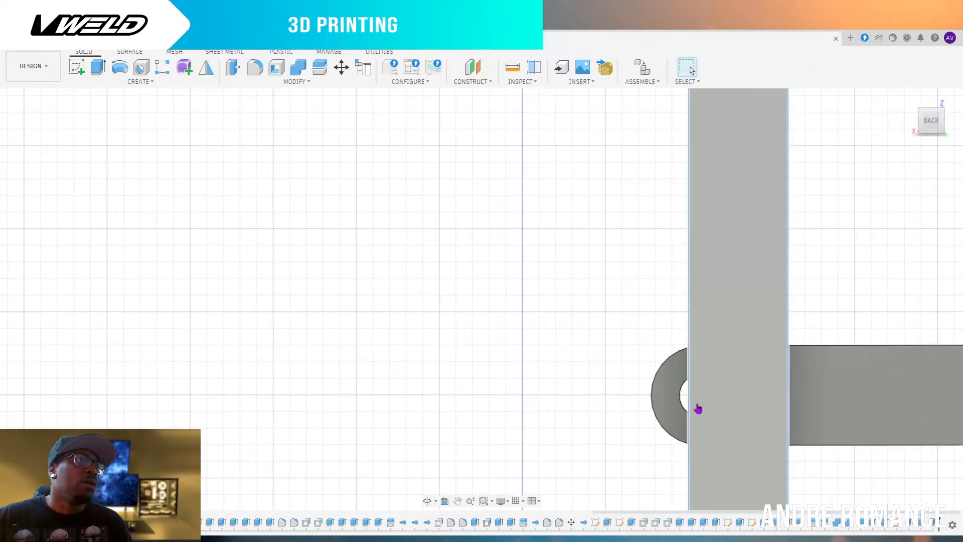
pyautogui.scroll(-2, 698, 408)
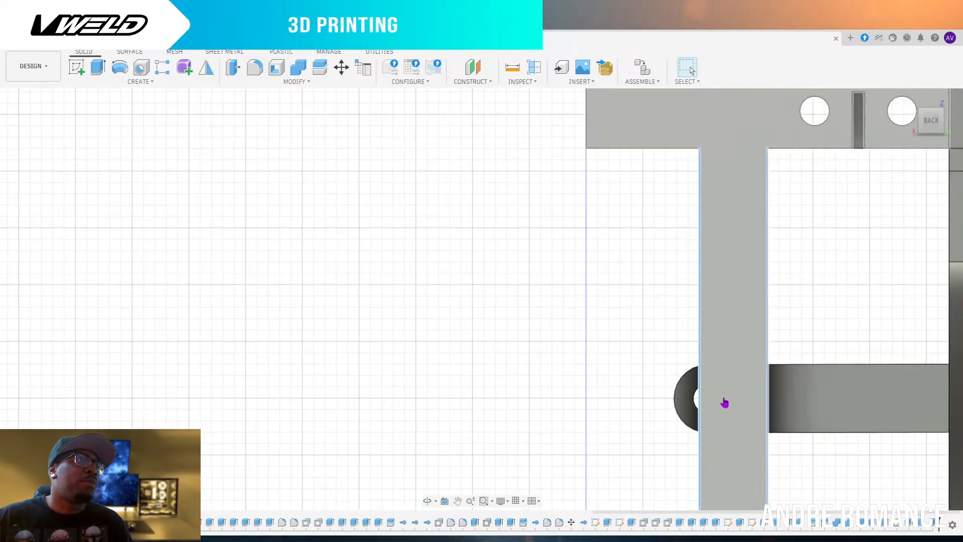
pyautogui.scroll(-3, 778, 415)
pyautogui.scroll(3, 738, 404)
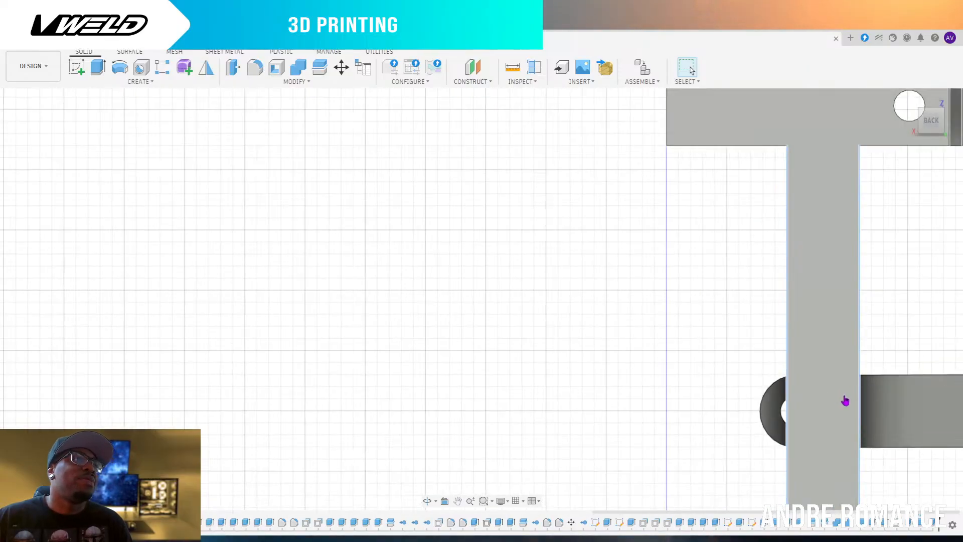
# Start a sketch on the back face of the bracket's vertical post and project the control arm's pivot hole into it
pyautogui.click(78, 72)
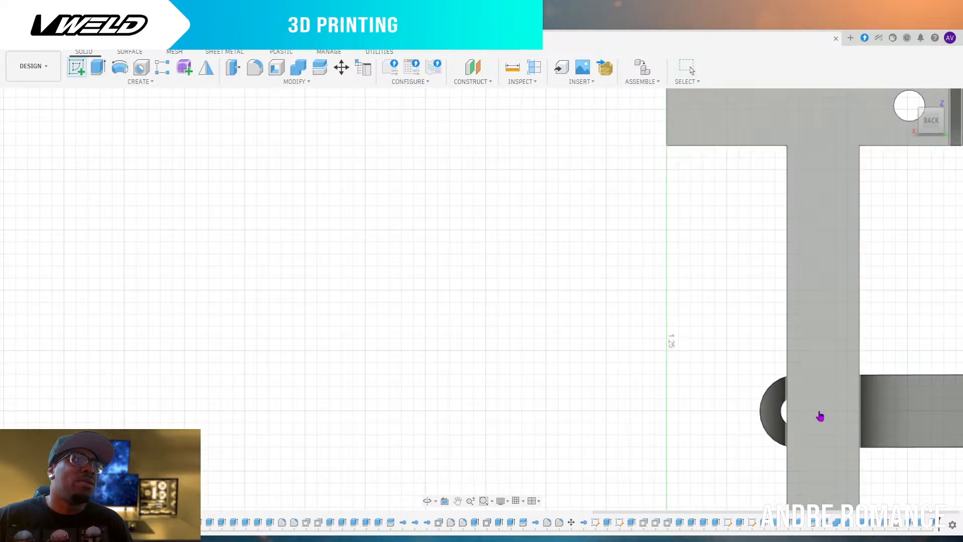
pyautogui.click(825, 416)
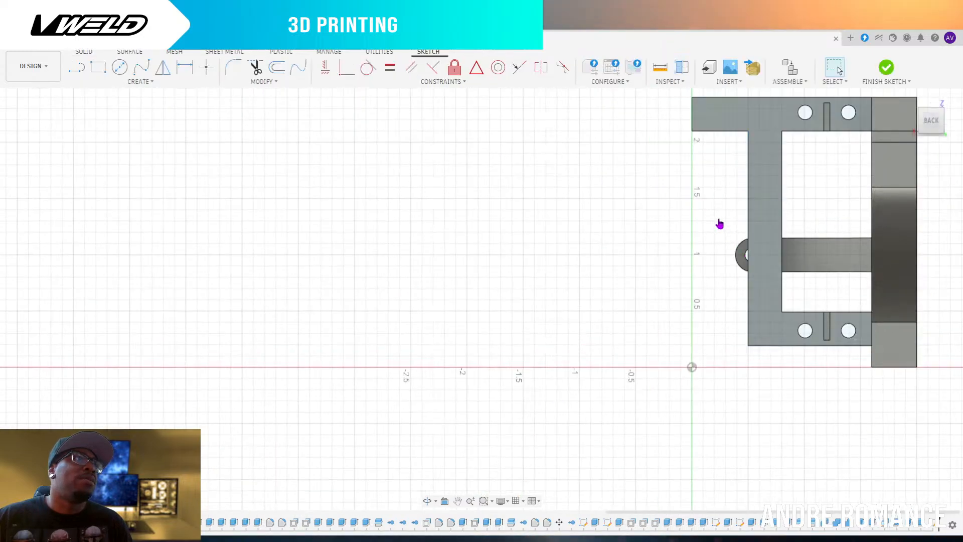
pyautogui.scroll(5, 778, 249)
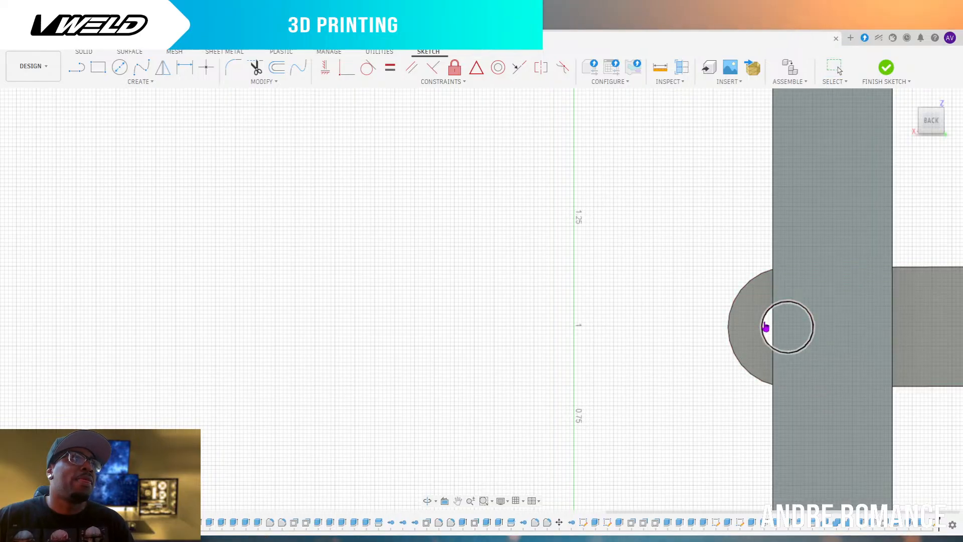
pyautogui.click(765, 327)
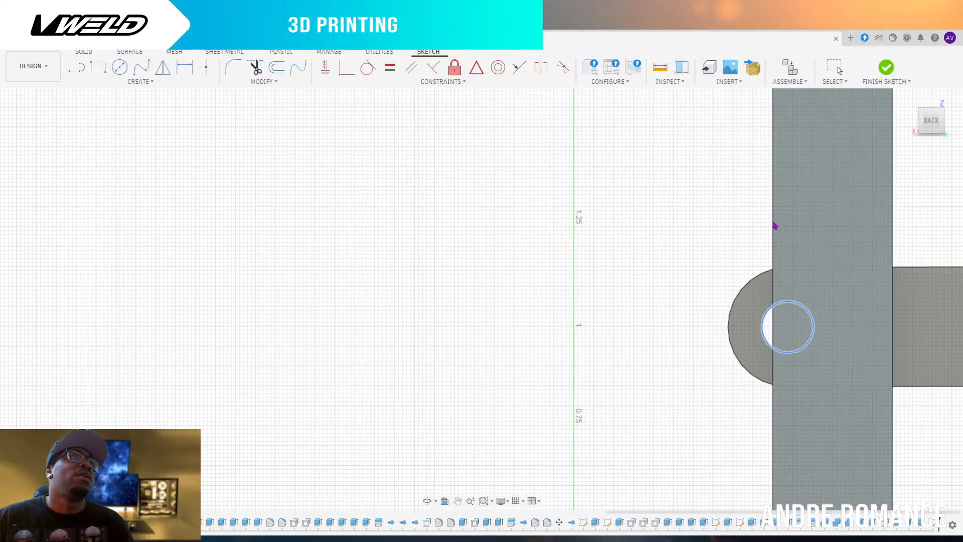
pyautogui.scroll(-4, 710, 412)
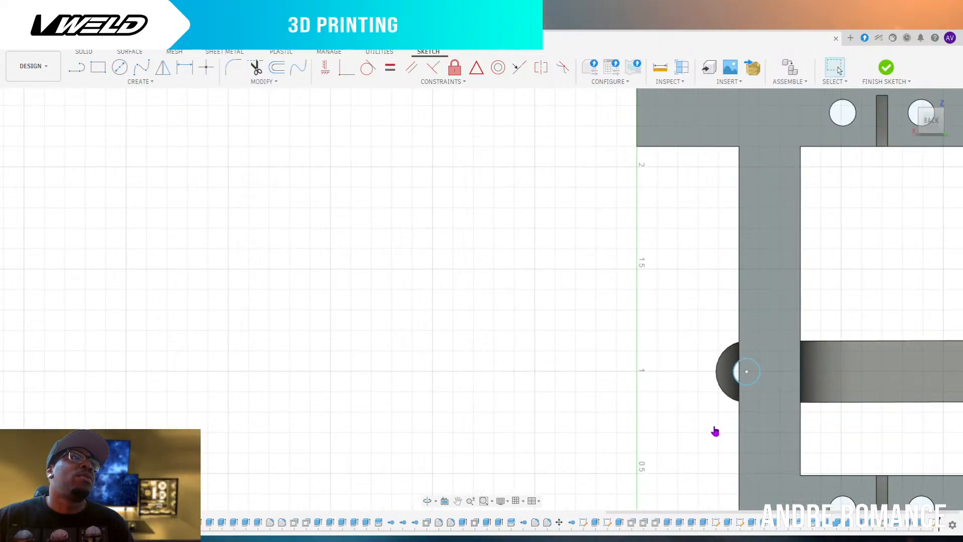
pyautogui.scroll(-3, 846, 418)
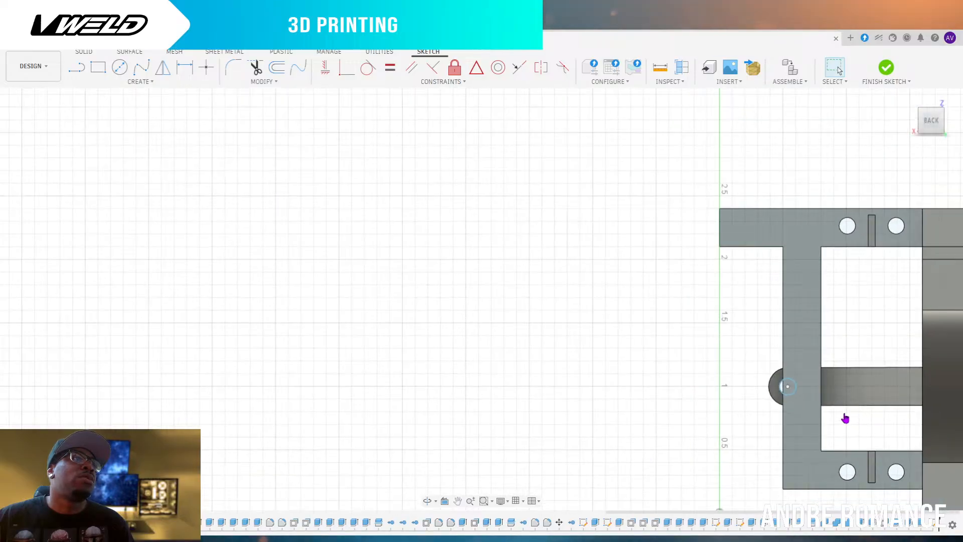
# Draw a circle concentric with the projected pivot hole, reaching the post's edge on the frame rail side, and finish the sketch
pyautogui.click(120, 68)
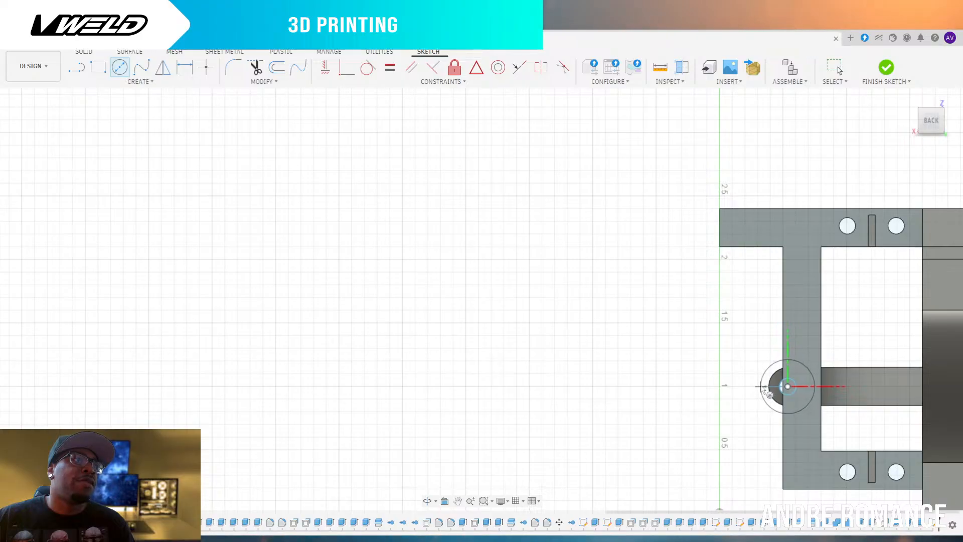
pyautogui.click(822, 388)
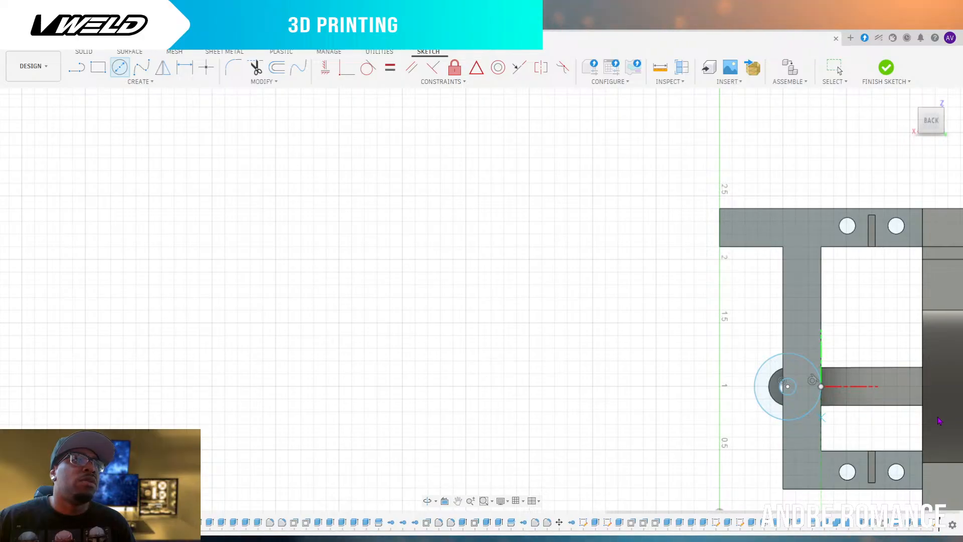
pyautogui.press('e')
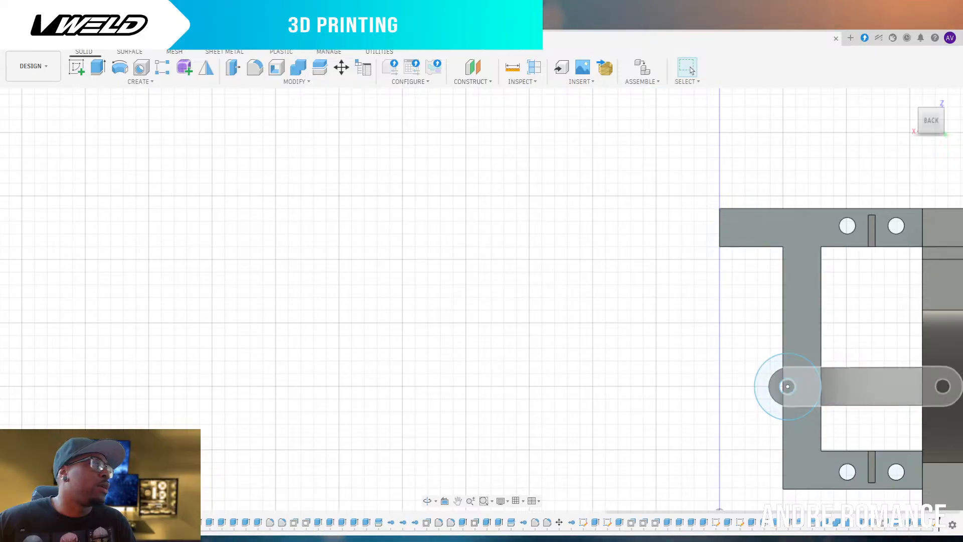
# Hide the control arm and frame rail, and extrude the ring around the pivot hole to the post's front face, joined to the bracket
pyautogui.press('v')
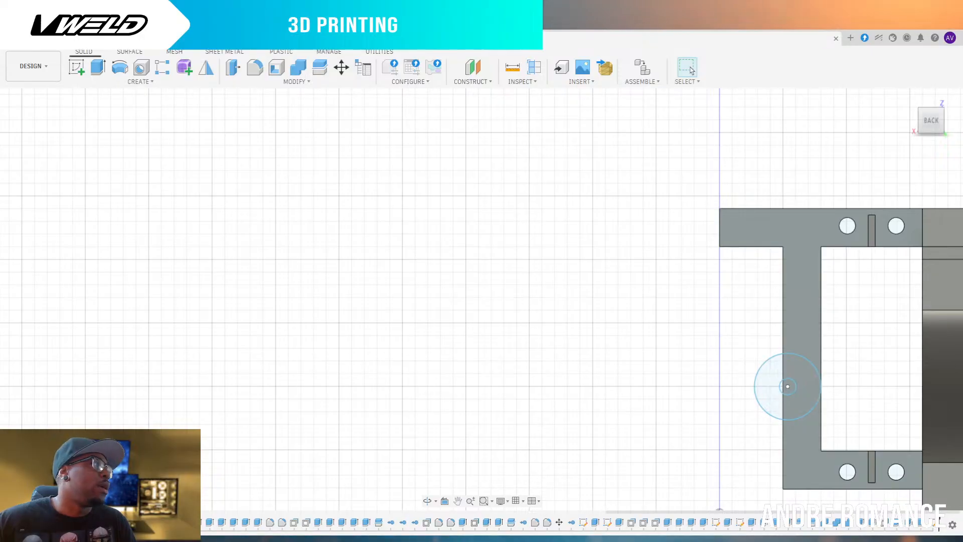
pyautogui.press('v')
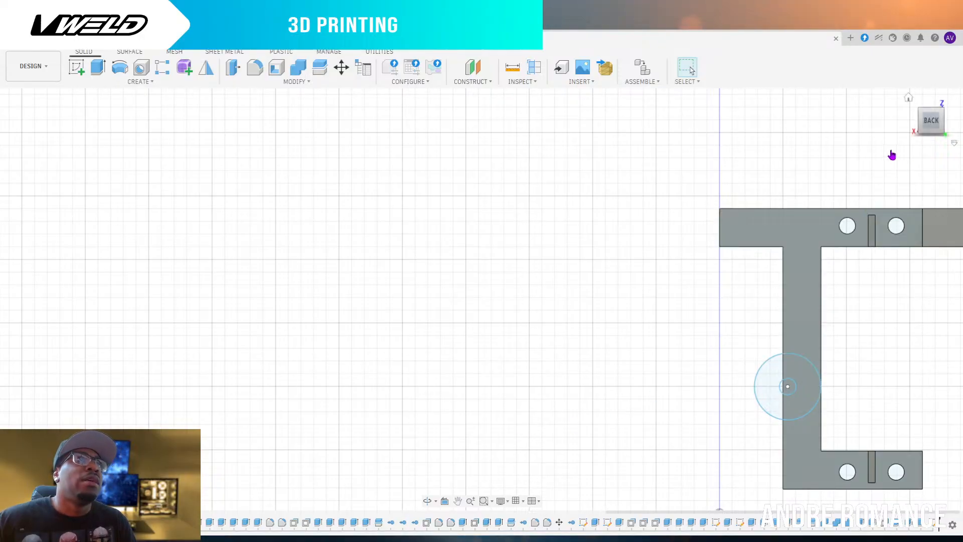
pyautogui.moveTo(931, 124); pyautogui.dragTo(947, 141)
pyautogui.scroll(-5, 535, 320)
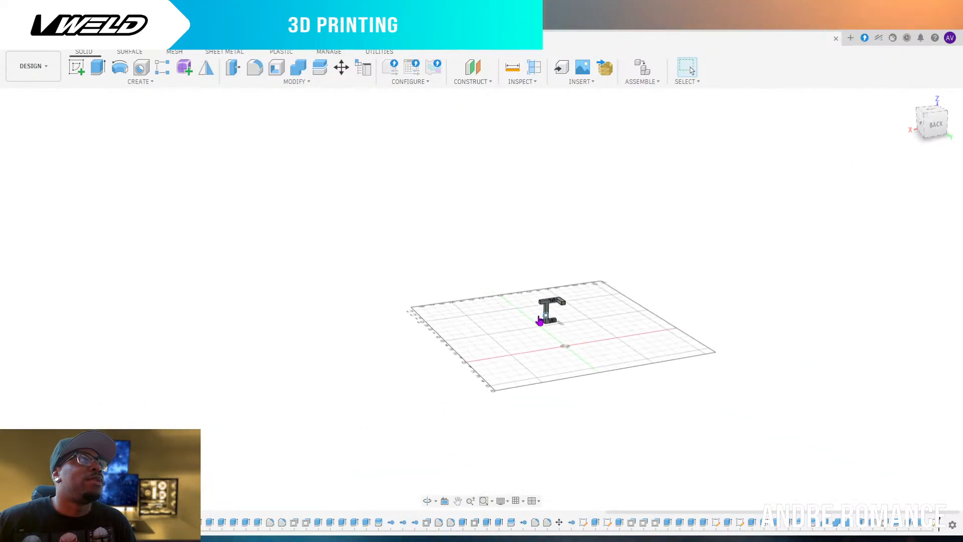
pyautogui.scroll(15, 542, 323)
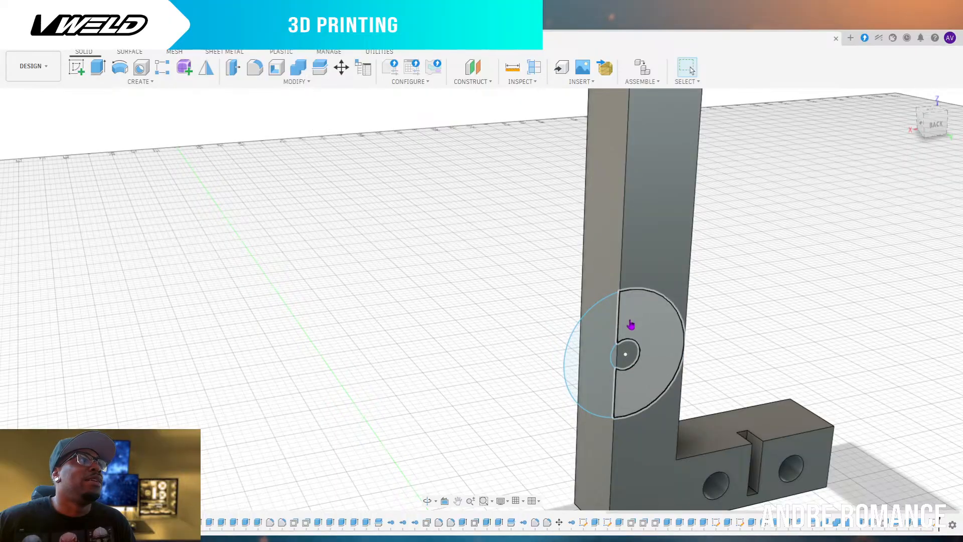
pyautogui.scroll(3, 625, 342)
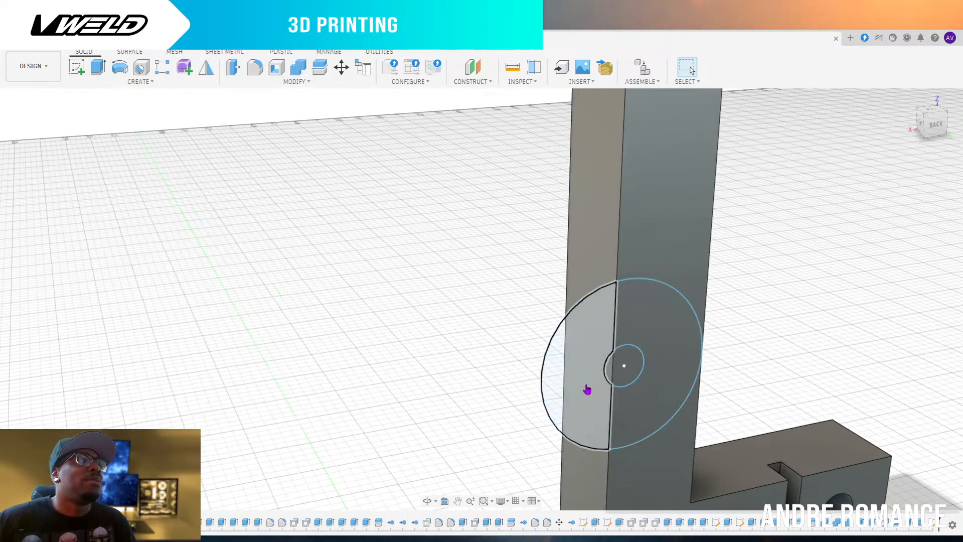
pyautogui.click(627, 398)
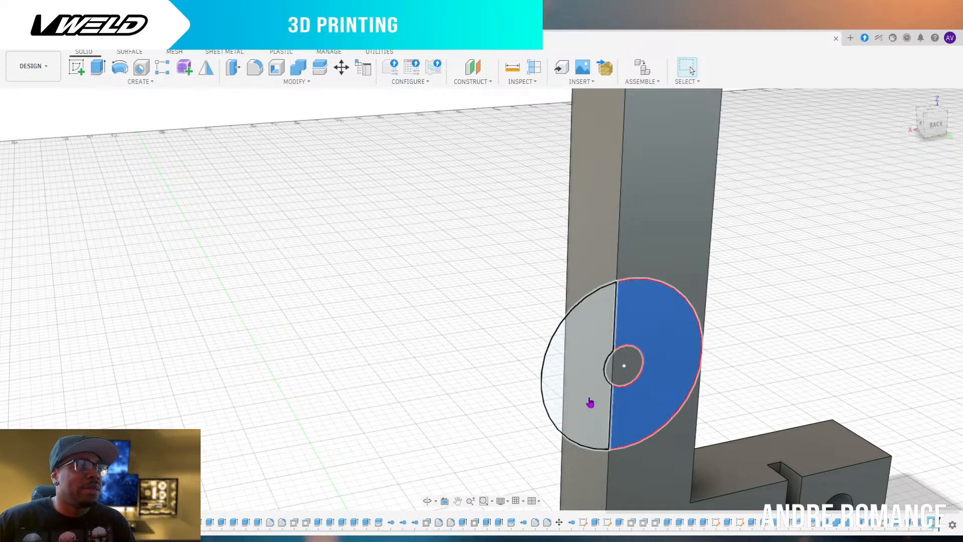
pyautogui.click(590, 403)
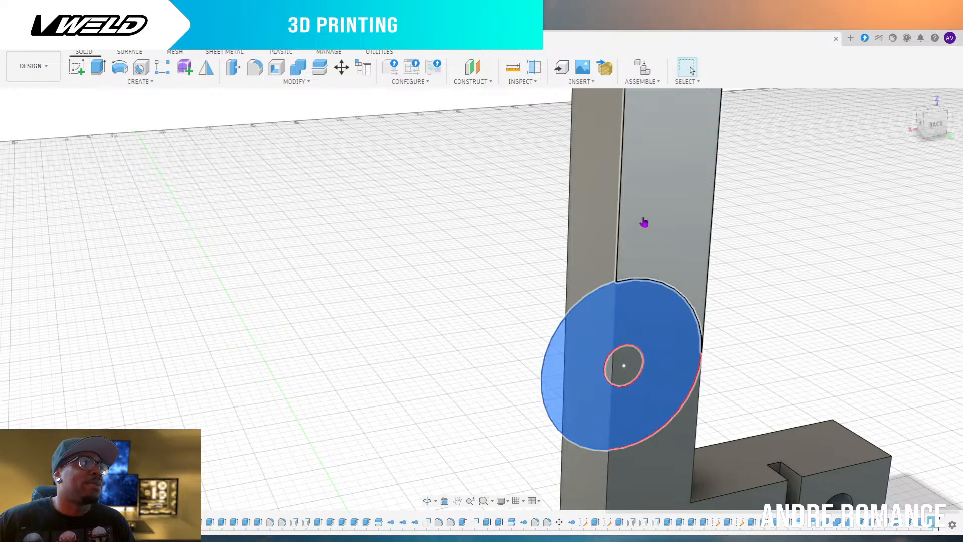
pyautogui.click(927, 125)
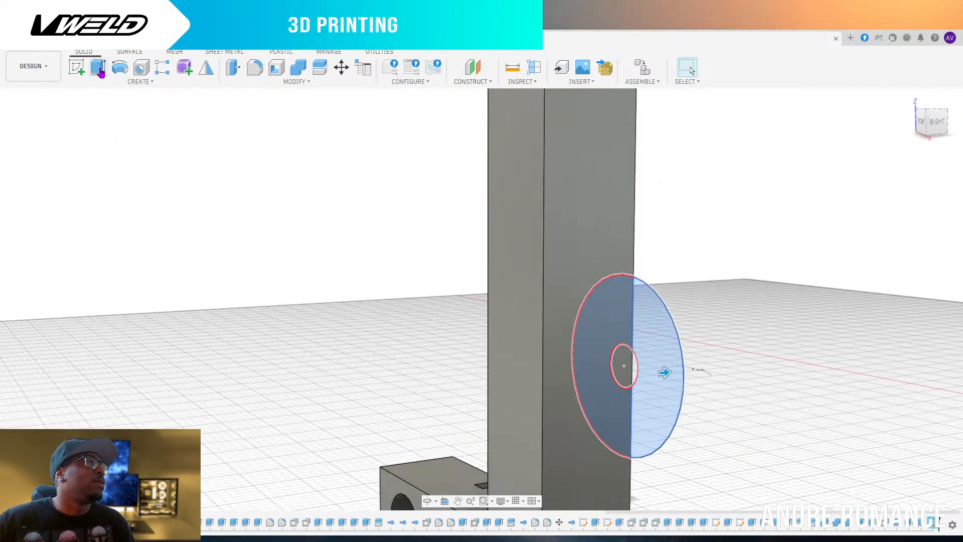
pyautogui.click(99, 70)
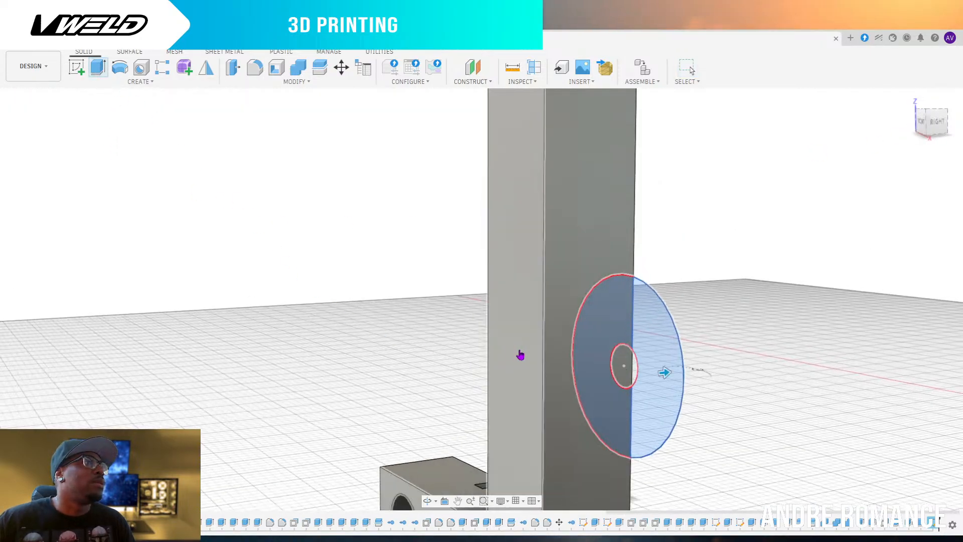
pyautogui.click(534, 356)
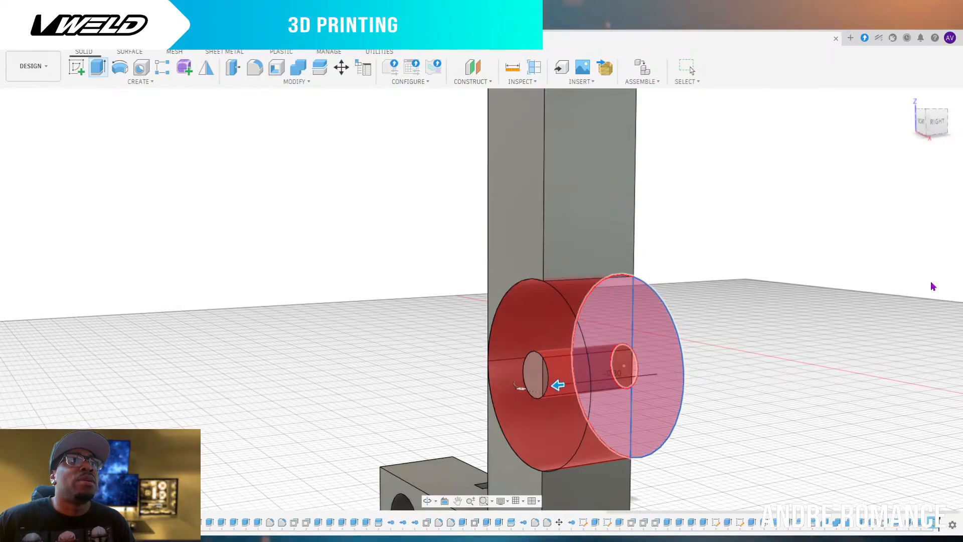
pyautogui.press('Return')
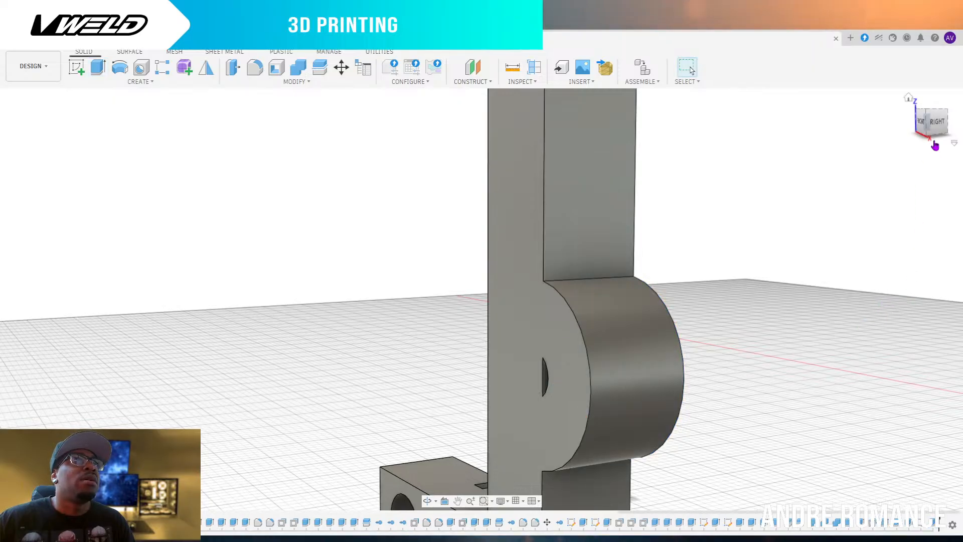
# Cut the full pivot hole circle through the round boss with a symmetric extrude of about 0.45
pyautogui.moveTo(940, 131); pyautogui.dragTo(895, 129)
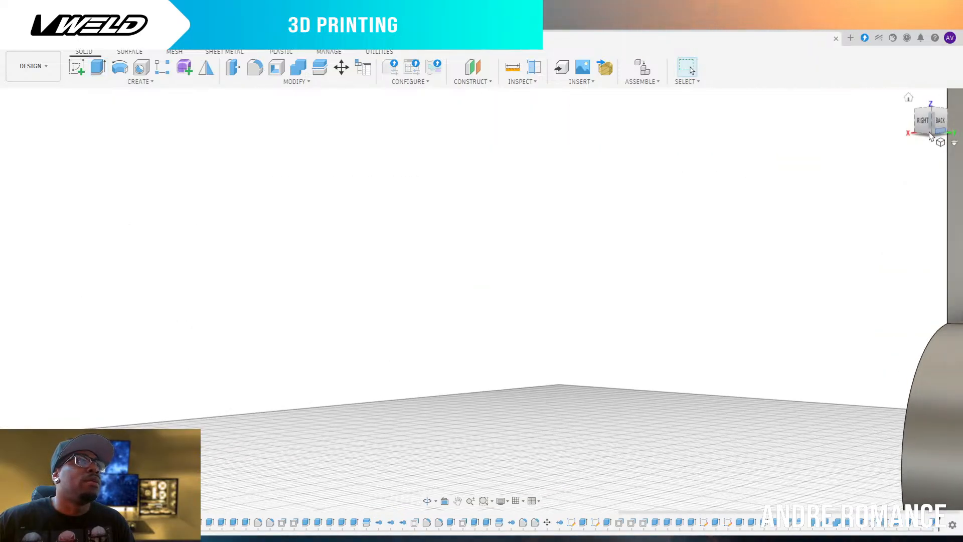
pyautogui.scroll(-4, 529, 340)
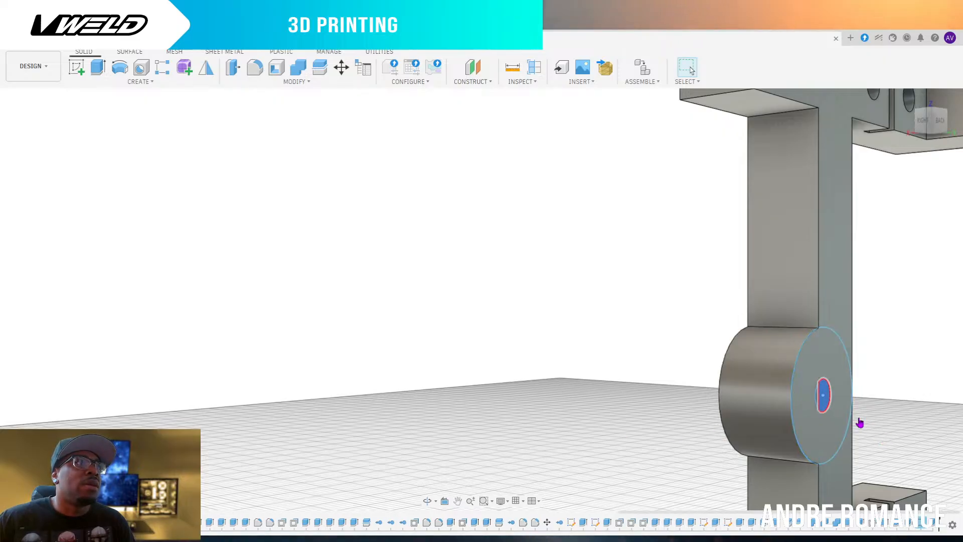
pyautogui.scroll(5, 834, 414)
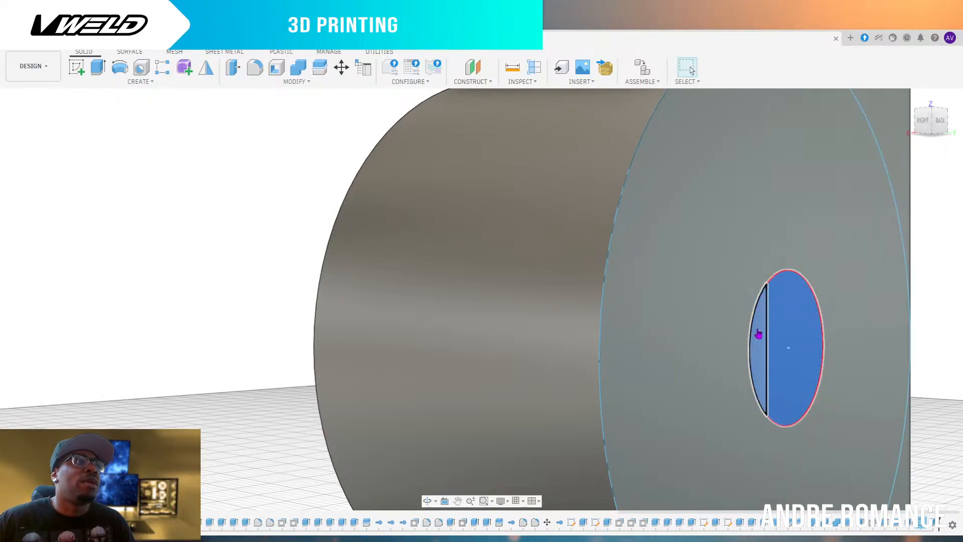
pyautogui.click(937, 115)
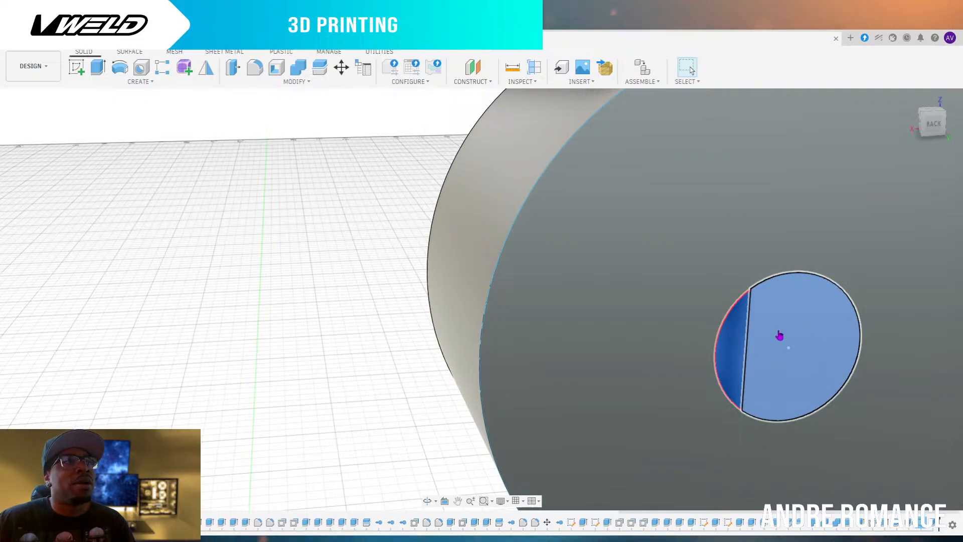
pyautogui.click(793, 306)
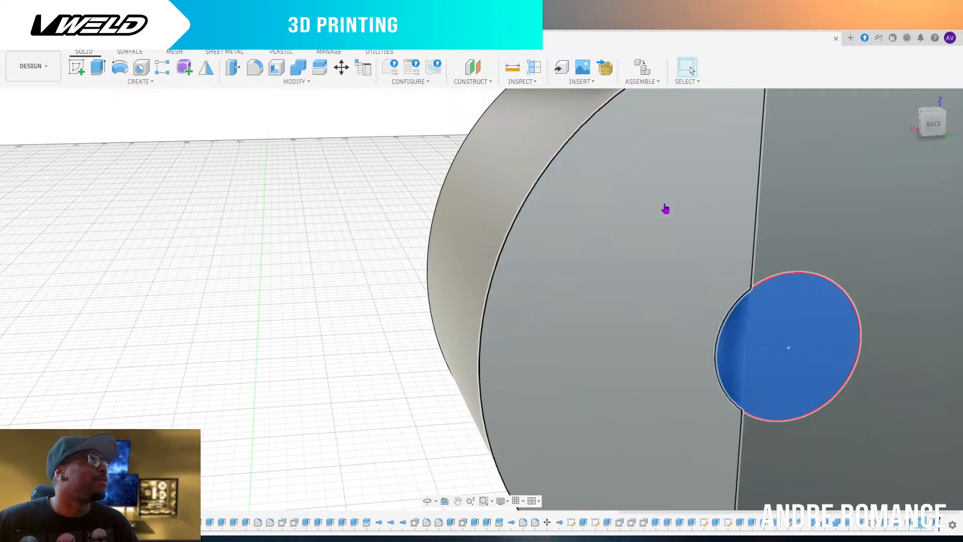
pyautogui.click(99, 66)
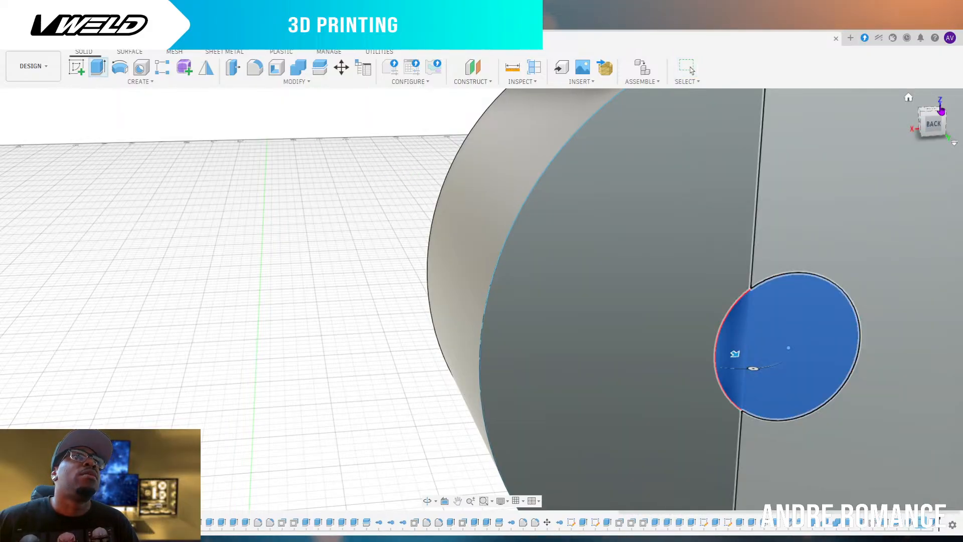
pyautogui.scroll(-4, 862, 358)
pyautogui.scroll(-3, 863, 359)
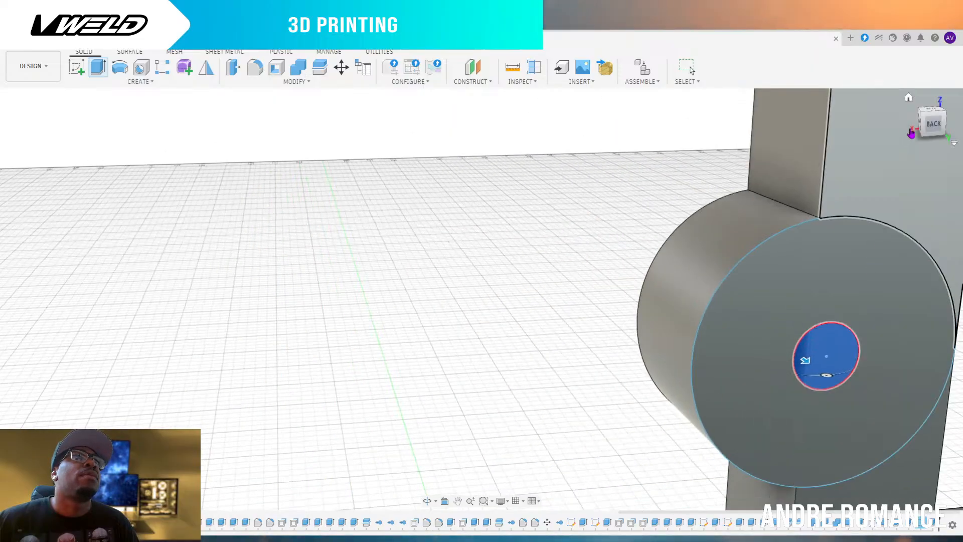
pyautogui.moveTo(863, 359)
pyautogui.keyDown('shift'); pyautogui.mouseDown(button='middle')
pyautogui.moveTo(878, 377)
pyautogui.moveTo(849, 360)
pyautogui.mouseUp(button='middle'); pyautogui.keyUp('shift')
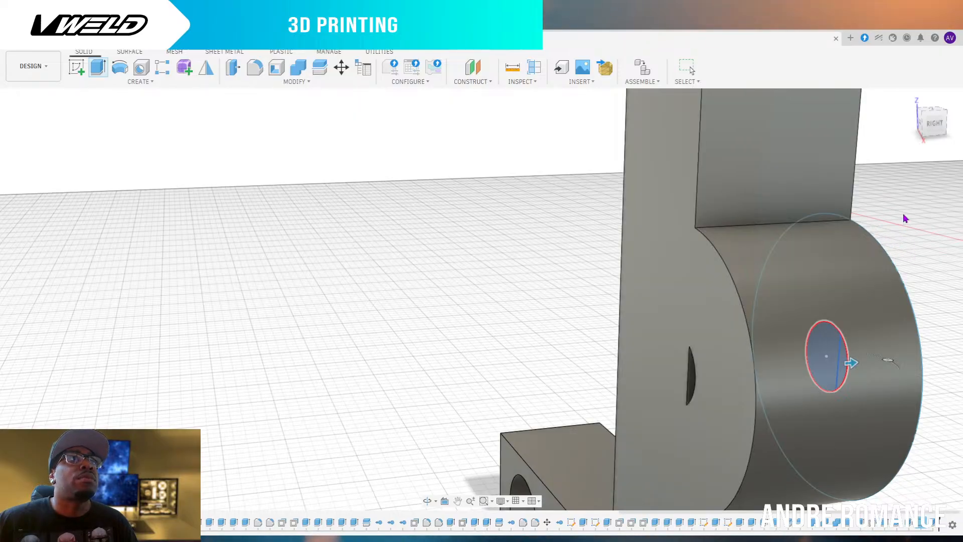
pyautogui.click(894, 242)
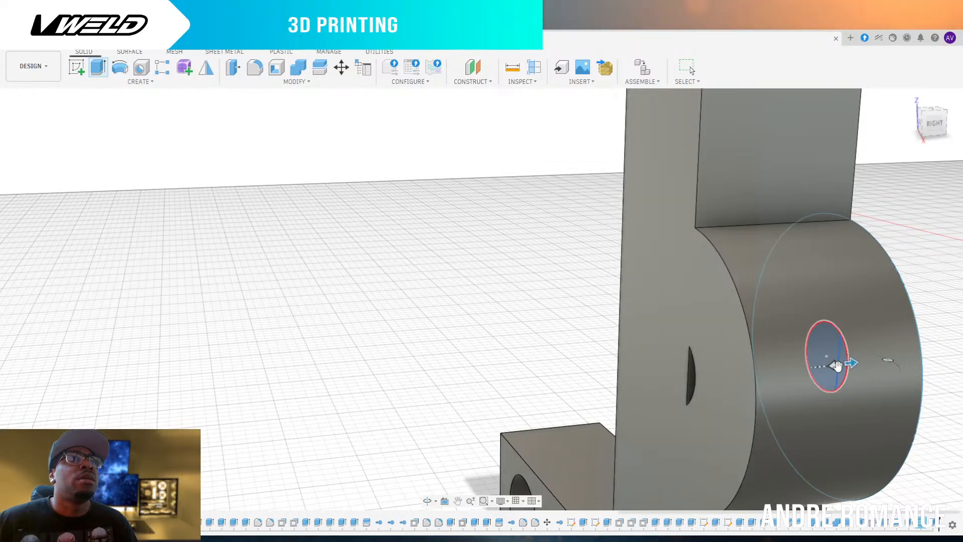
pyautogui.moveTo(852, 363); pyautogui.dragTo(959, 353)
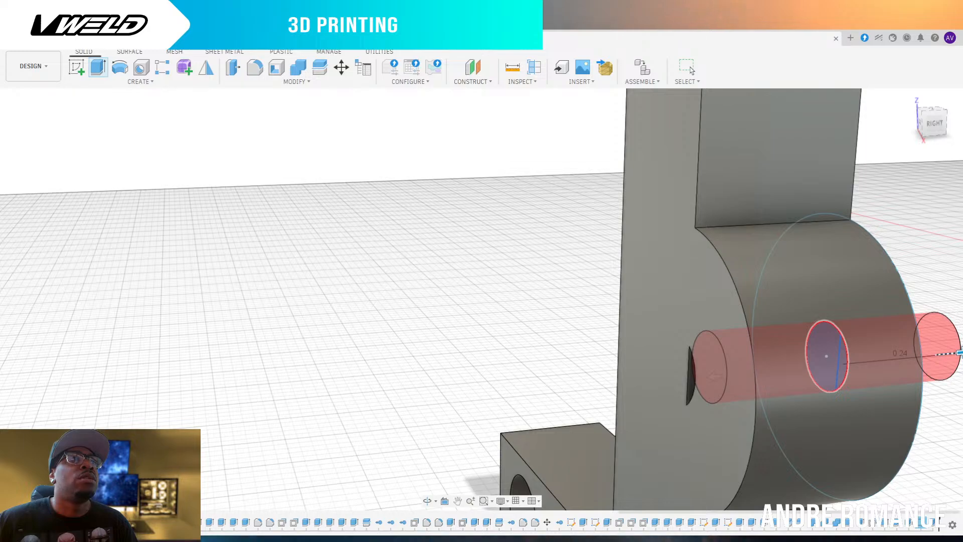
pyautogui.scroll(-3, 499, 347)
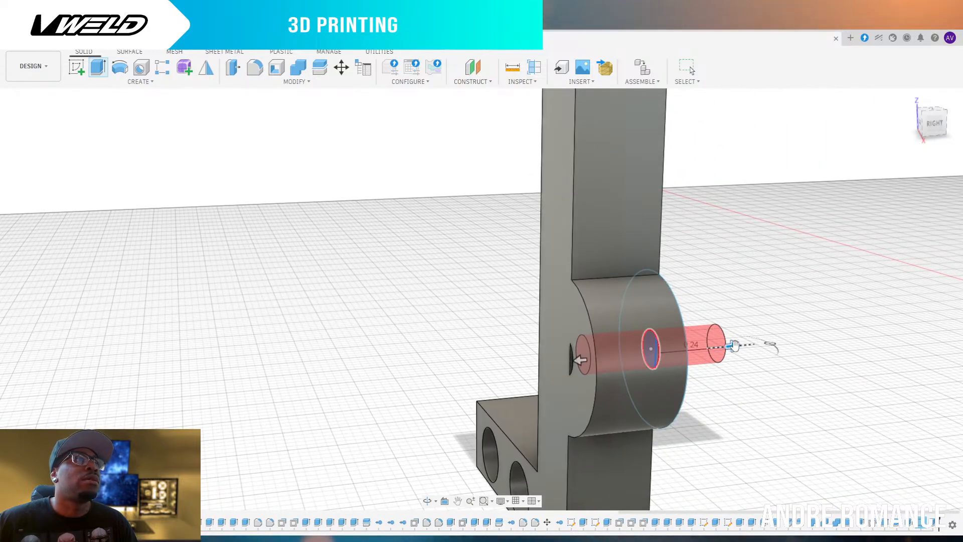
pyautogui.moveTo(734, 345); pyautogui.dragTo(787, 341)
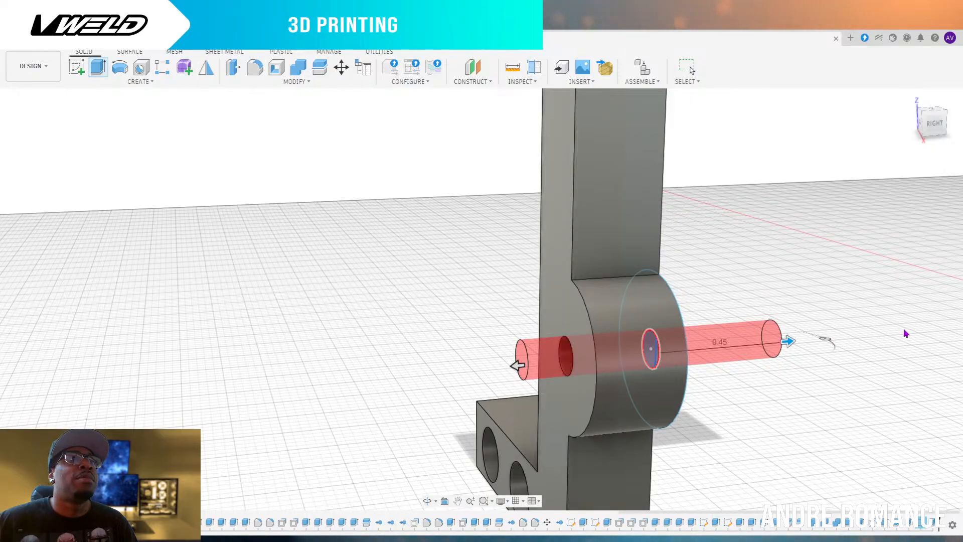
pyautogui.press('Return')
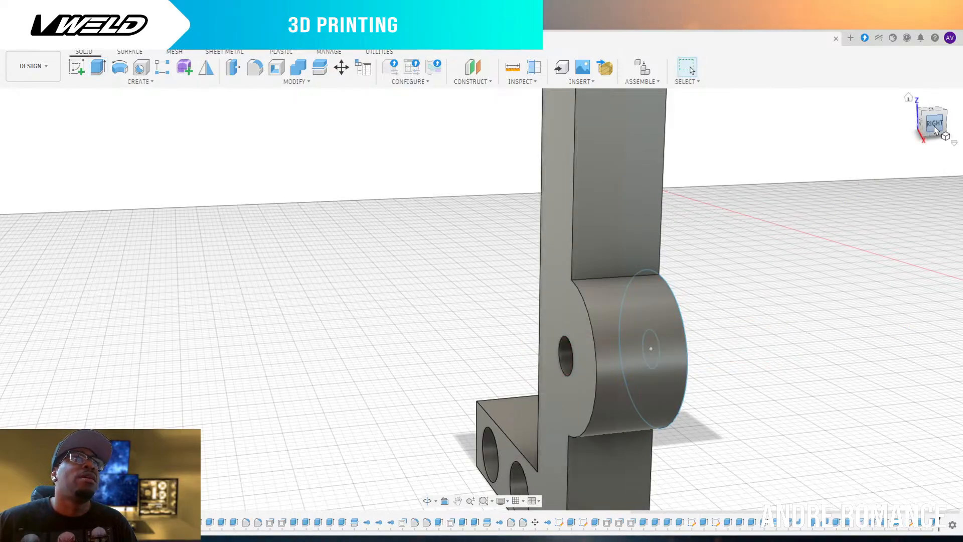
# Check the finished pivot hole, show the control arm, and examine from several sides how its pivot end lines up with the round boss
pyautogui.moveTo(936, 131); pyautogui.dragTo(911, 157)
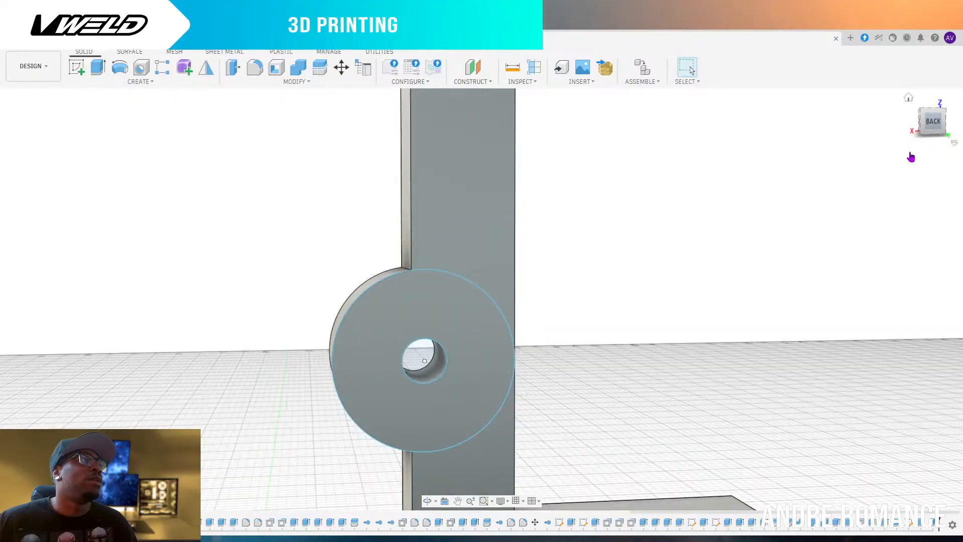
pyautogui.scroll(-3, 763, 331)
pyautogui.scroll(2, 738, 332)
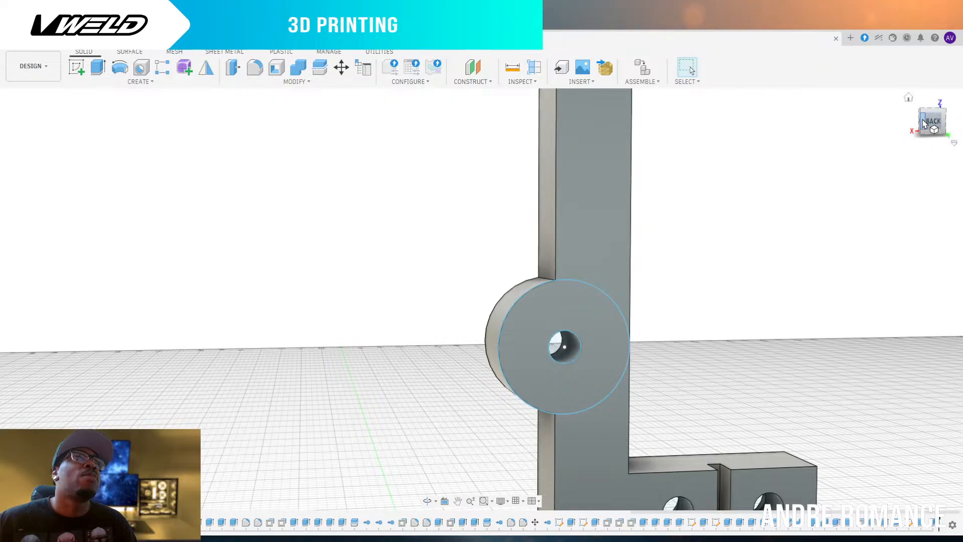
pyautogui.moveTo(924, 123)
pyautogui.mouseDown()
pyautogui.moveTo(962, 127)
pyautogui.moveTo(962, 119)
pyautogui.mouseUp()
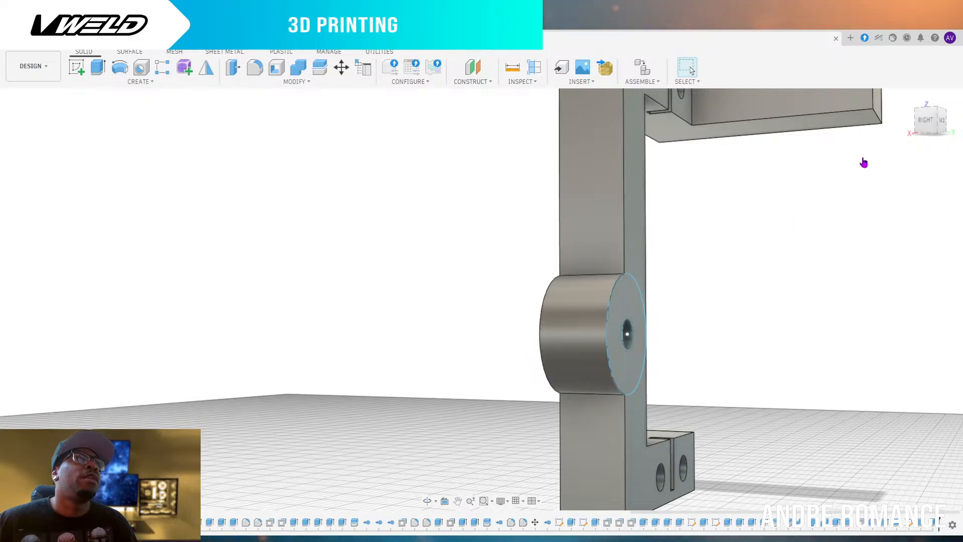
pyautogui.moveTo(929, 131)
pyautogui.mouseDown()
pyautogui.moveTo(897, 136)
pyautogui.moveTo(921, 146)
pyautogui.moveTo(949, 136)
pyautogui.mouseUp()
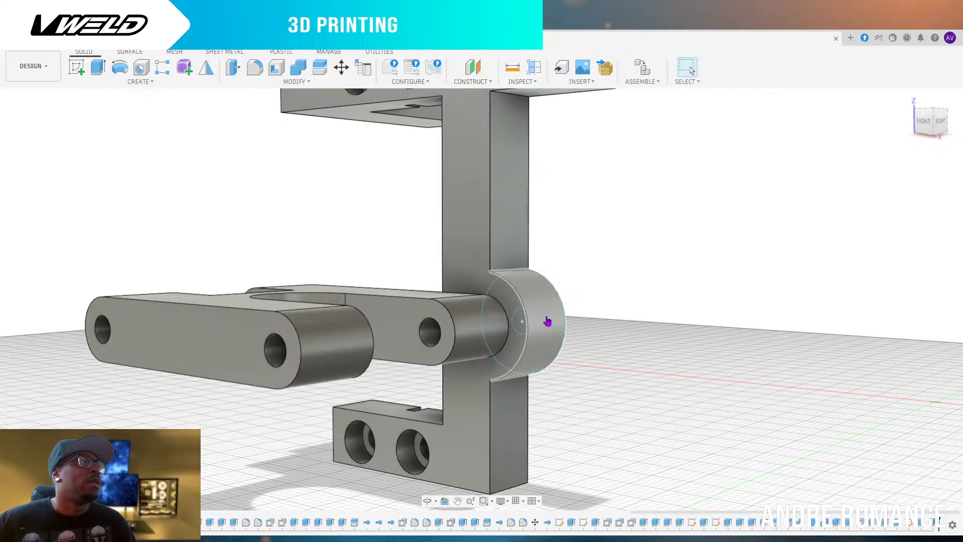
pyautogui.click(938, 132)
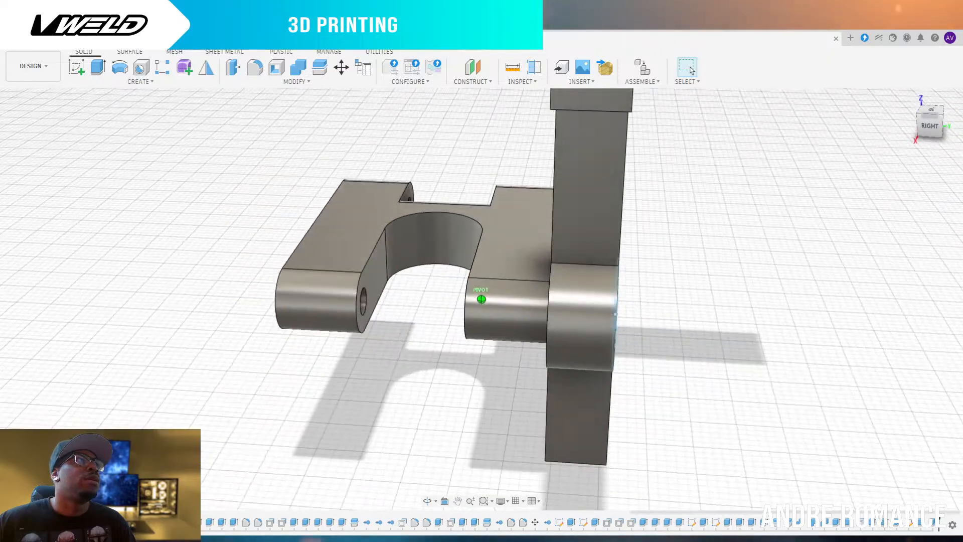
pyautogui.moveTo(924, 131)
pyautogui.mouseDown()
pyautogui.moveTo(947, 131)
pyautogui.moveTo(914, 129)
pyautogui.mouseUp()
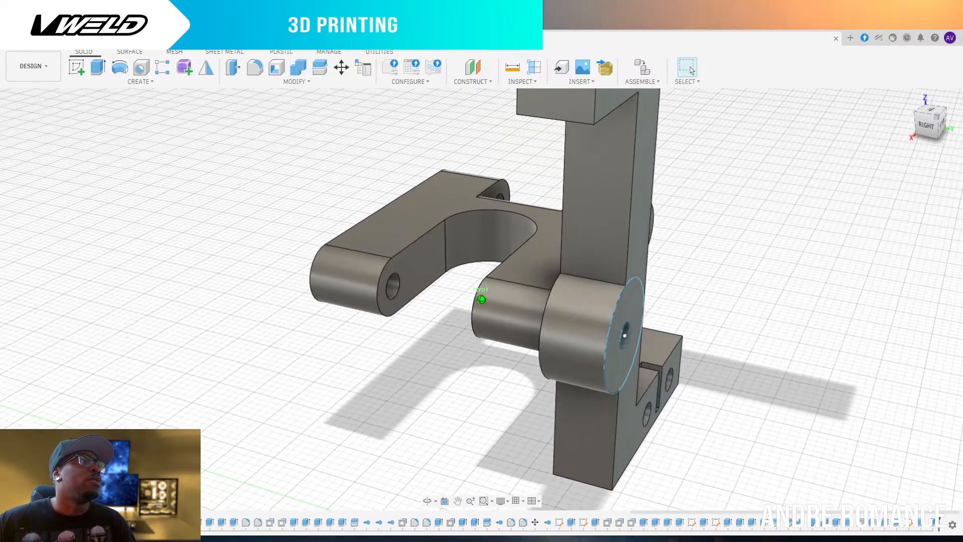
pyautogui.moveTo(625, 336)
pyautogui.keyDown('shift'); pyautogui.mouseDown(button='middle')
pyautogui.moveTo(722, 307)
pyautogui.moveTo(564, 349)
pyautogui.moveTo(522, 281)
pyautogui.moveTo(564, 282)
pyautogui.mouseUp(button='middle'); pyautogui.keyUp('shift')
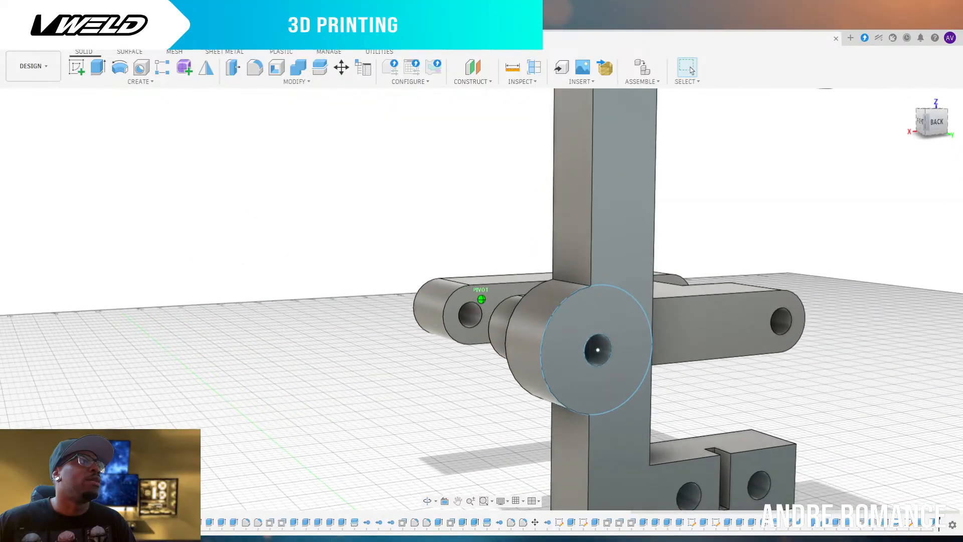
pyautogui.moveTo(452, 352)
pyautogui.keyDown('shift'); pyautogui.mouseDown(button='middle')
pyautogui.moveTo(434, 346)
pyautogui.moveTo(464, 374)
pyautogui.moveTo(546, 349)
pyautogui.mouseUp(button='middle'); pyautogui.keyUp('shift')
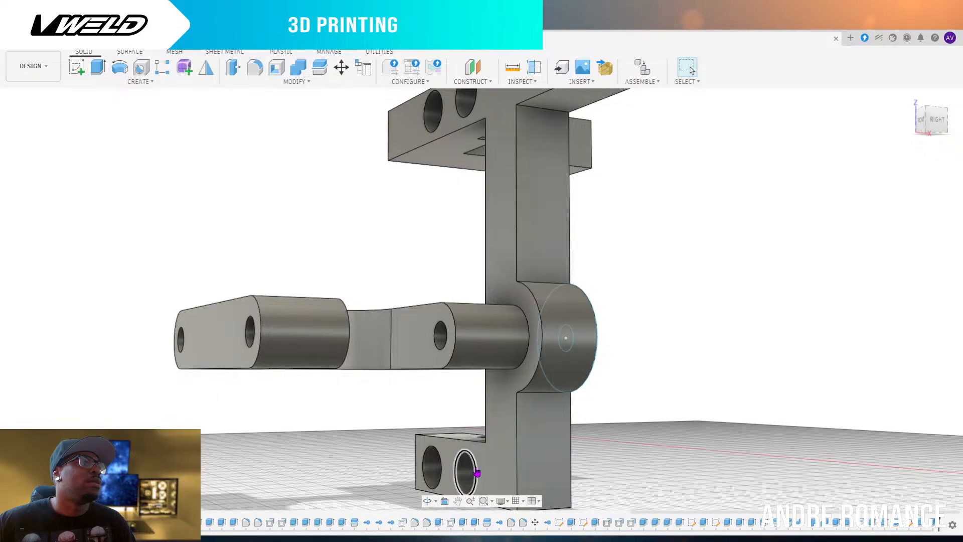
pyautogui.click(947, 127)
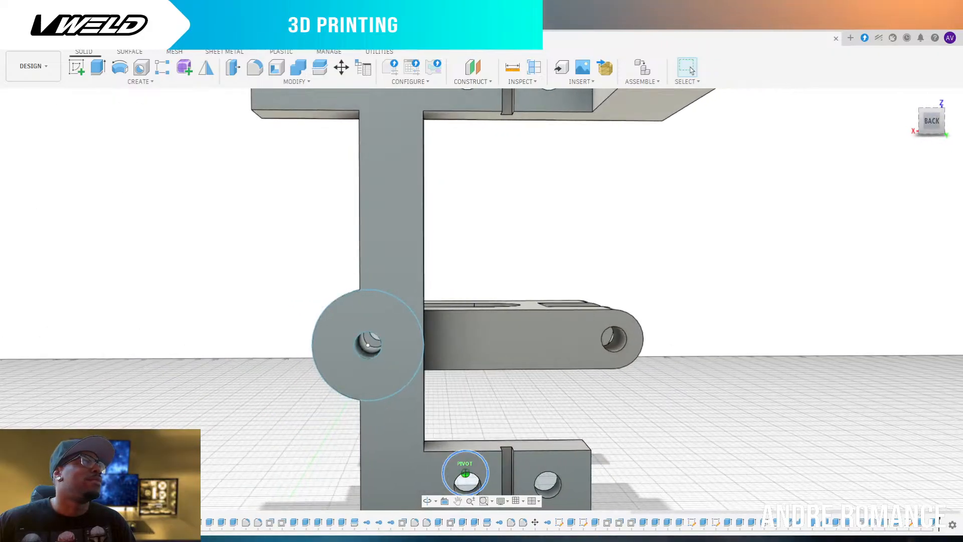
pyautogui.scroll(5, 598, 333)
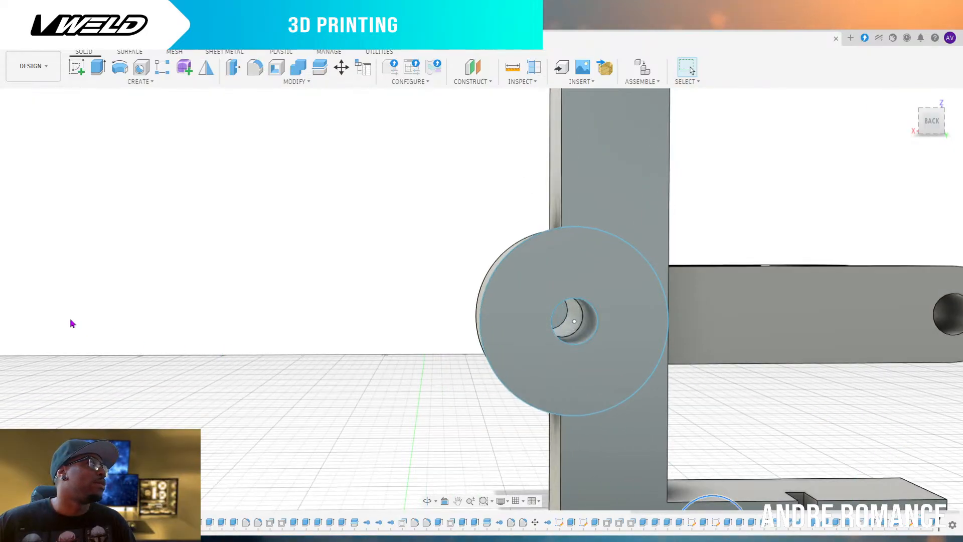
# Hide the control arm so only the bracket with its pivot boss is shown in the back view
pyautogui.click(43, 305)
pyautogui.scroll(-3, 758, 377)
pyautogui.scroll(-2, 759, 382)
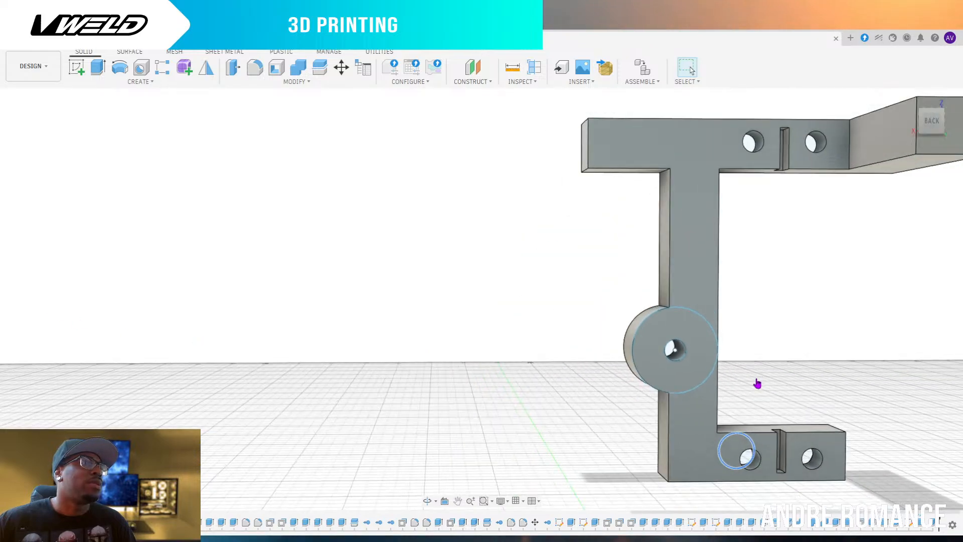
# Edit the boss sketch and add a circle concentric with the pivot hole, between the hole and the boss outline
pyautogui.doubleClick(883, 524)
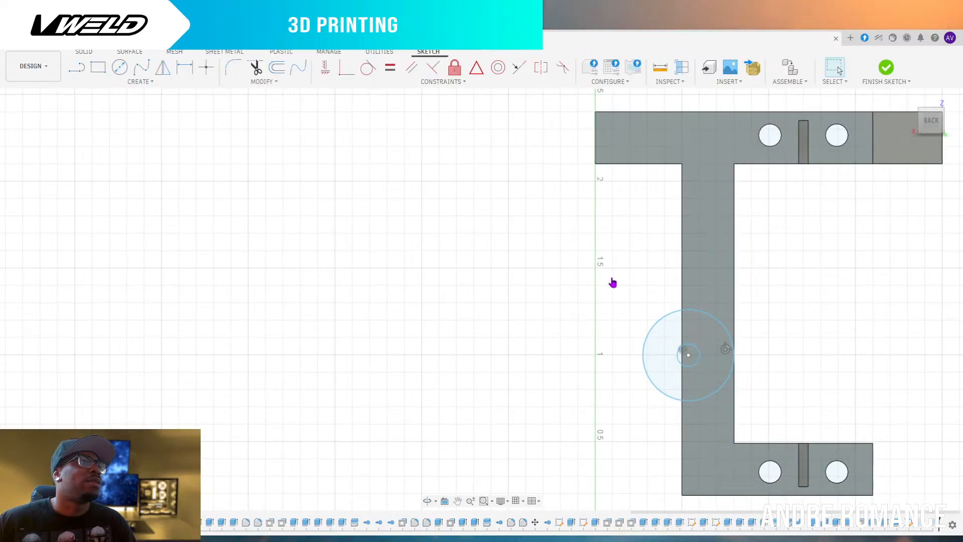
pyautogui.click(121, 70)
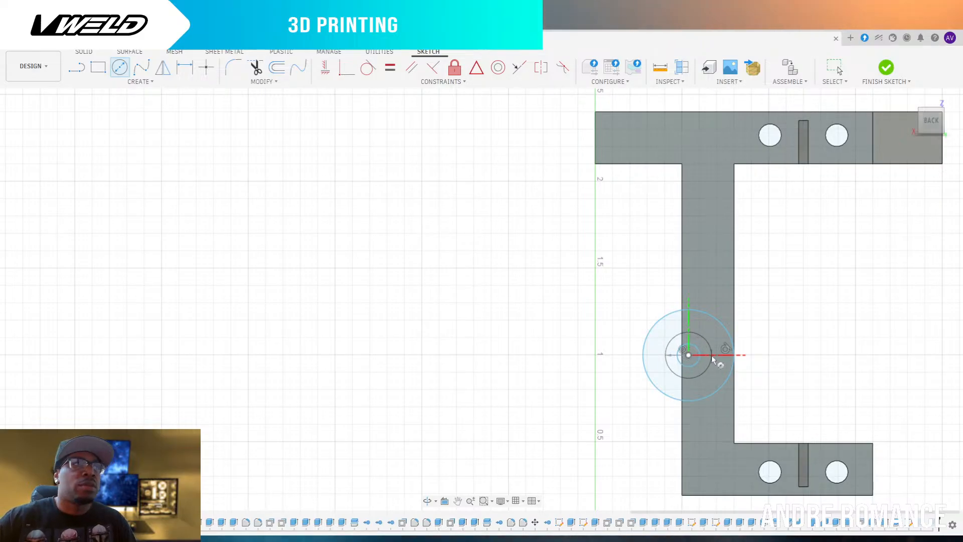
pyautogui.press('Escape')
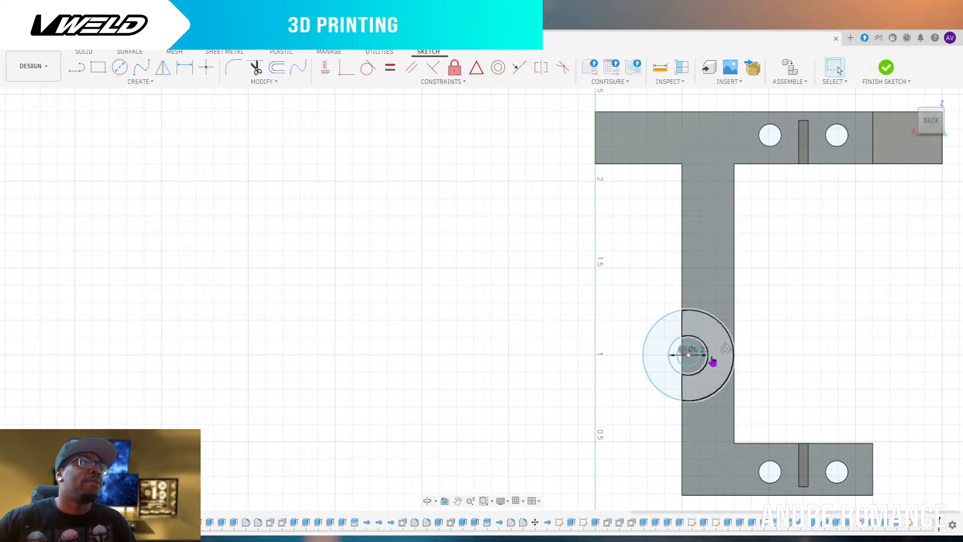
pyautogui.click(918, 366)
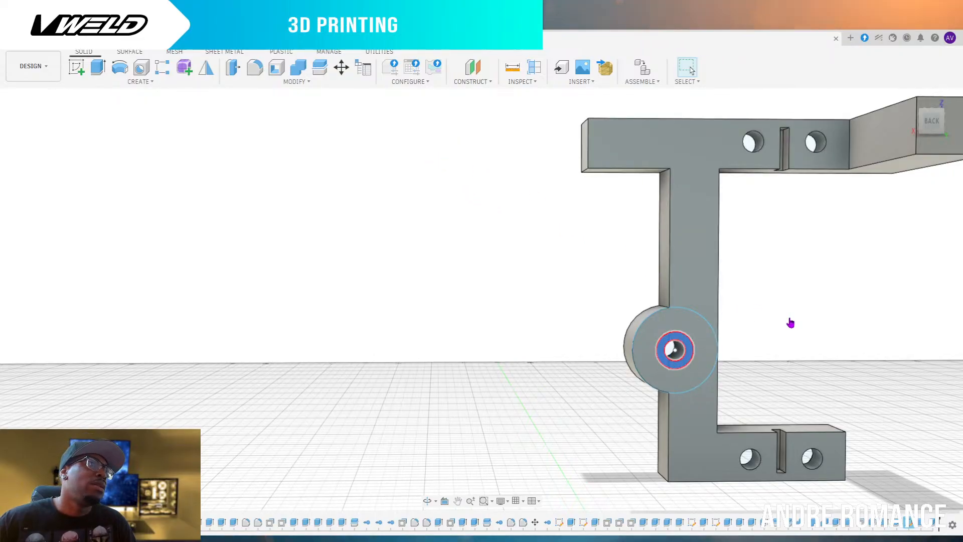
# Cut the ring around the pivot hole partway into the boss with an extrude to form a counterbore
pyautogui.click(99, 70)
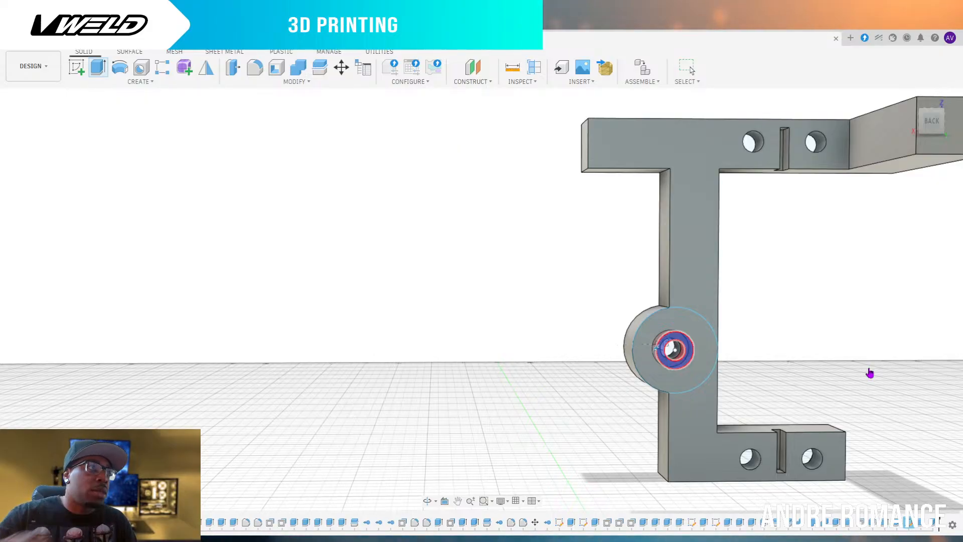
pyautogui.press('Escape')
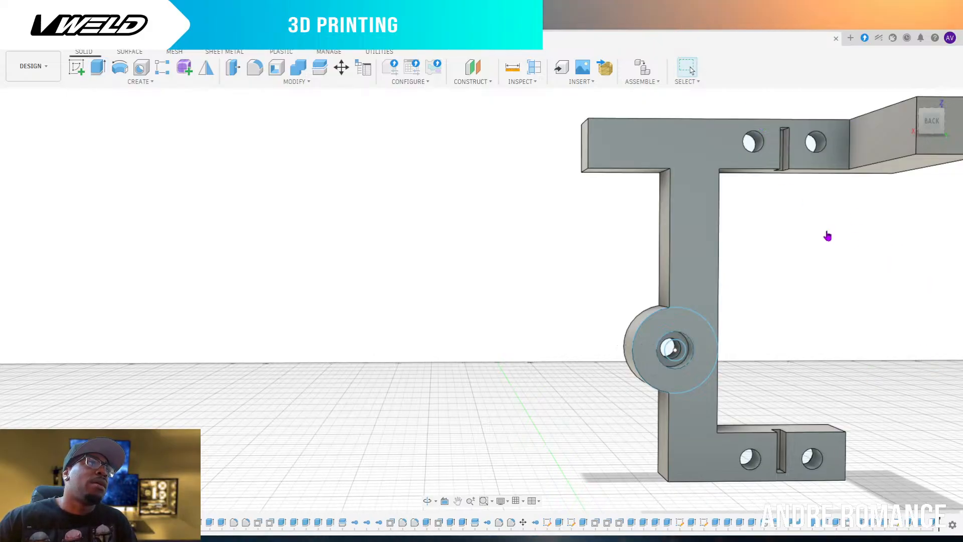
pyautogui.scroll(-2, 725, 365)
pyautogui.scroll(5, 736, 350)
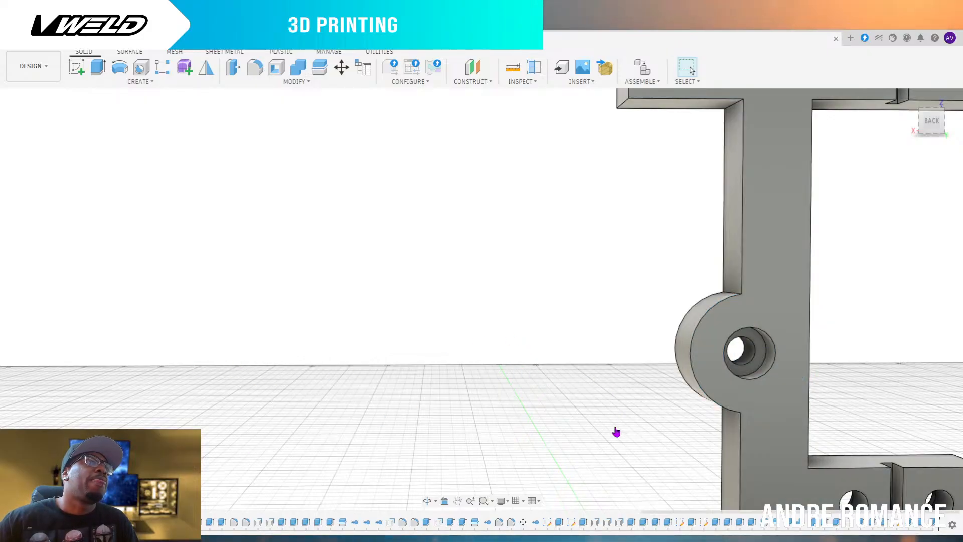
pyautogui.scroll(-3, 652, 448)
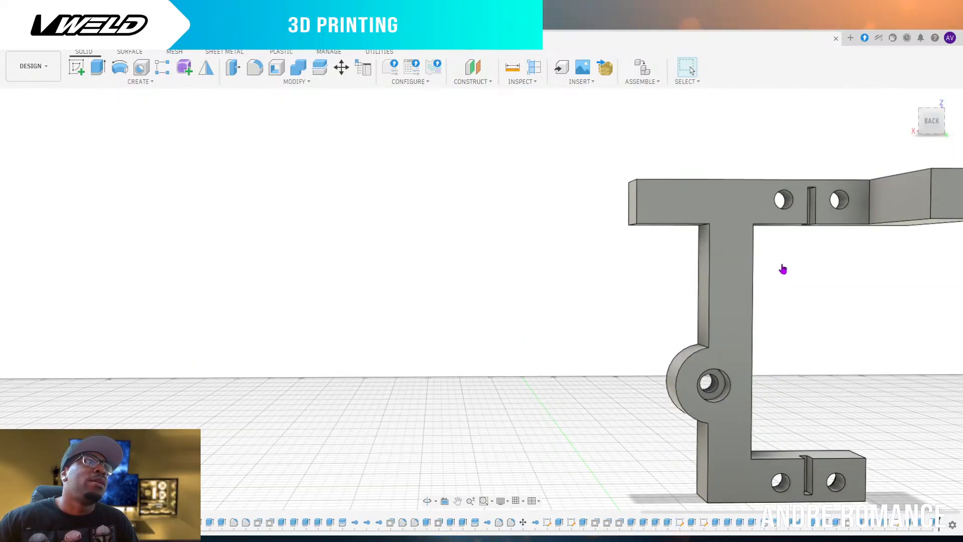
# Fillet the two edges where the round boss meets the post above and below, using one large radius that blends it smoothly
pyautogui.moveTo(930, 126)
pyautogui.mouseDown()
pyautogui.moveTo(940, 137)
pyautogui.moveTo(939, 126)
pyautogui.mouseUp()
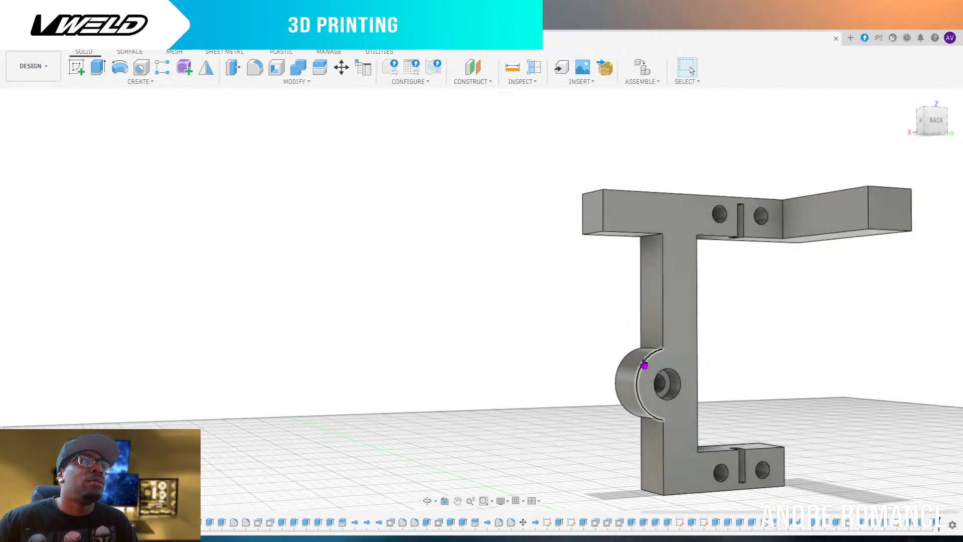
pyautogui.click(653, 354)
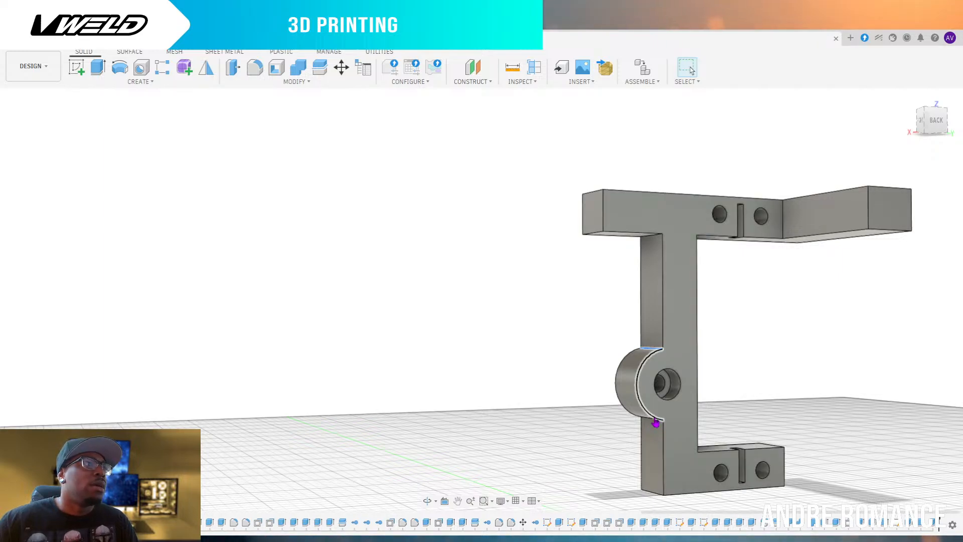
pyautogui.click(656, 422)
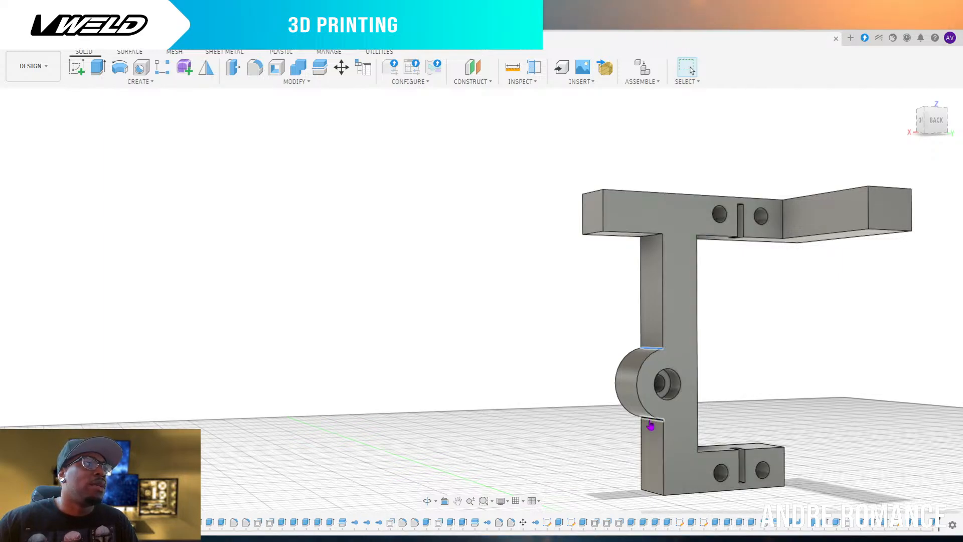
pyautogui.click(651, 424)
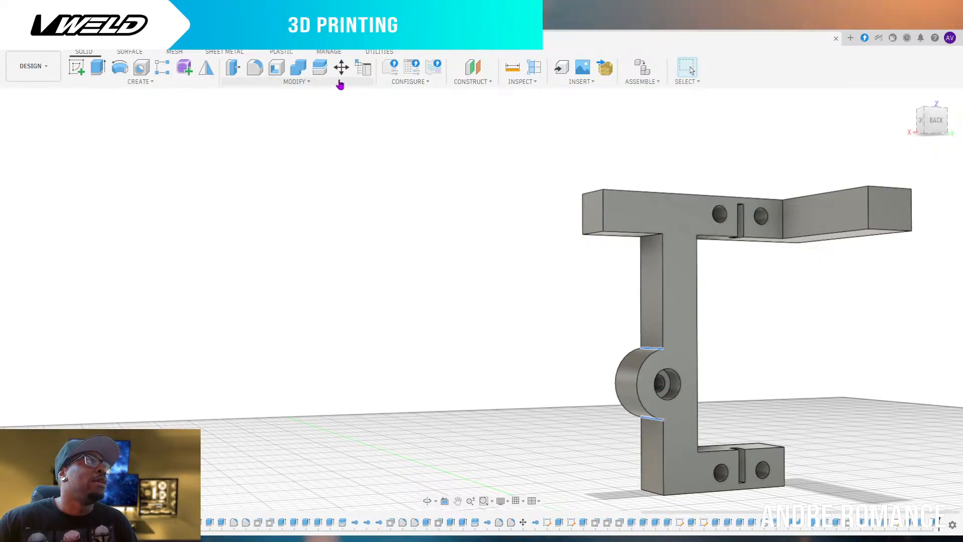
pyautogui.click(256, 70)
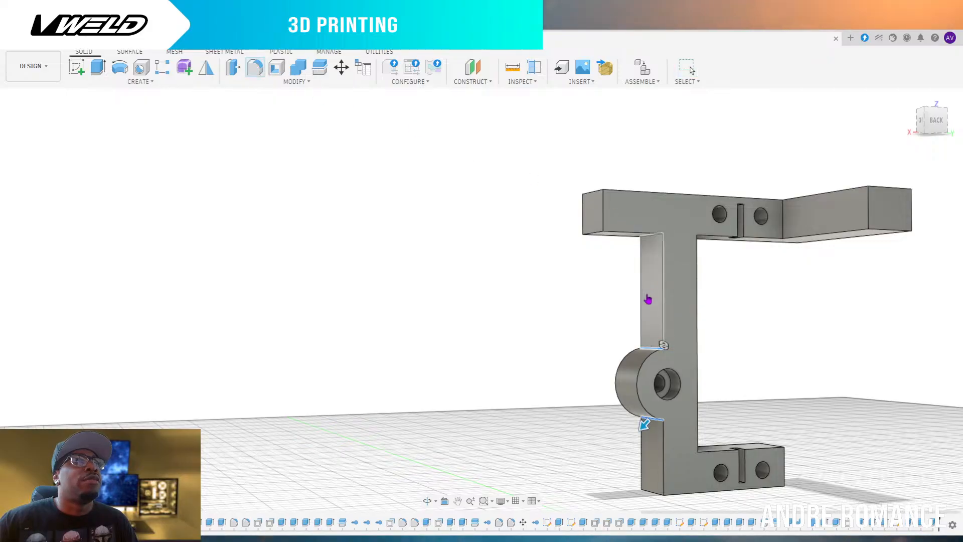
pyautogui.moveTo(642, 426); pyautogui.dragTo(633, 459)
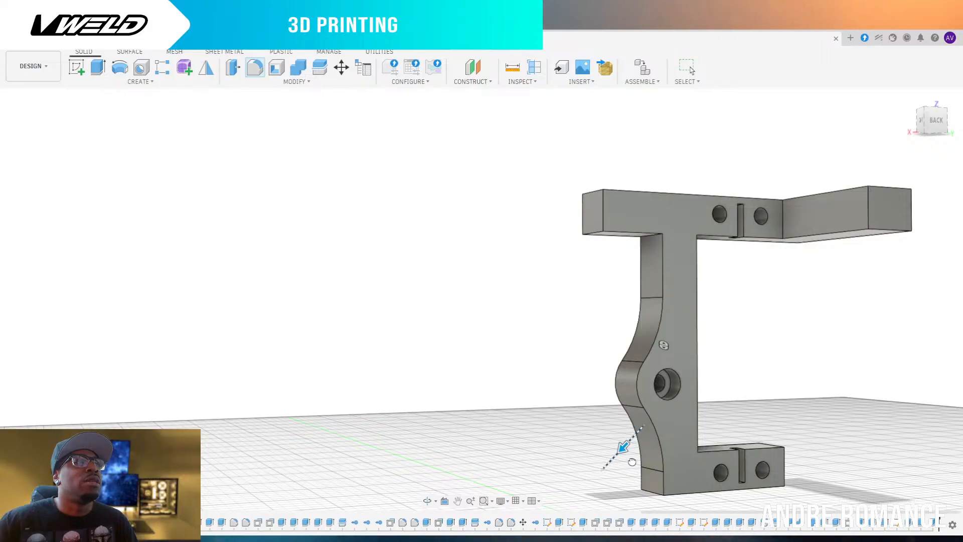
pyautogui.moveTo(633, 461); pyautogui.dragTo(636, 450)
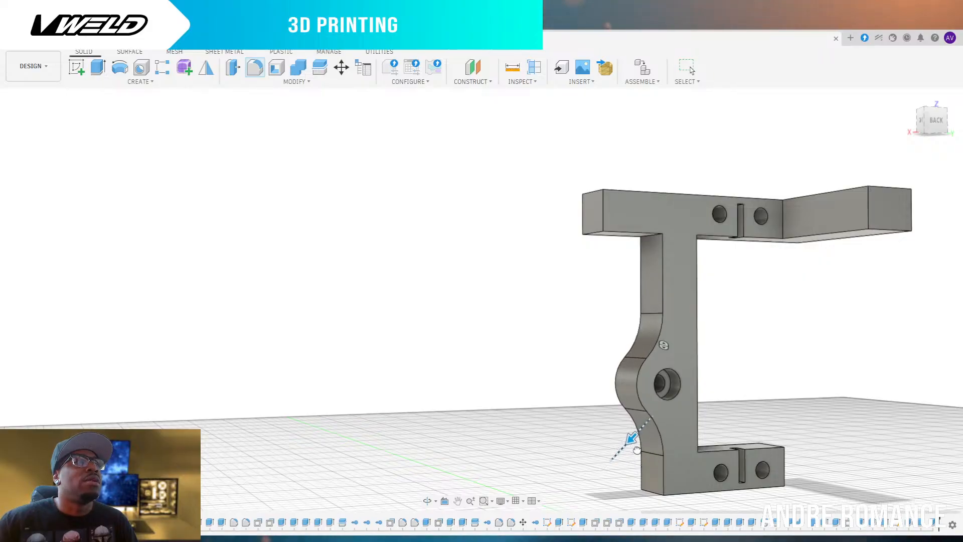
pyautogui.moveTo(637, 450); pyautogui.dragTo(637, 453)
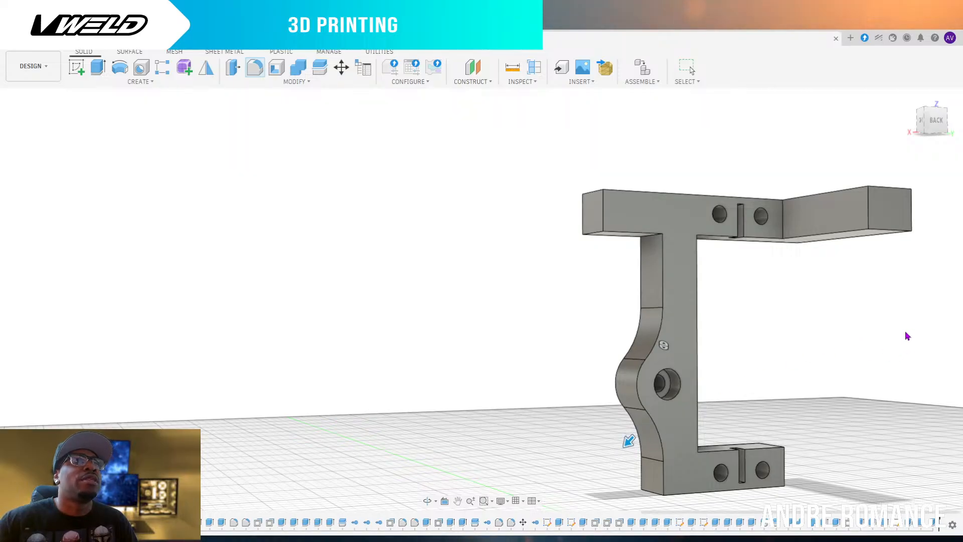
pyautogui.press('Return')
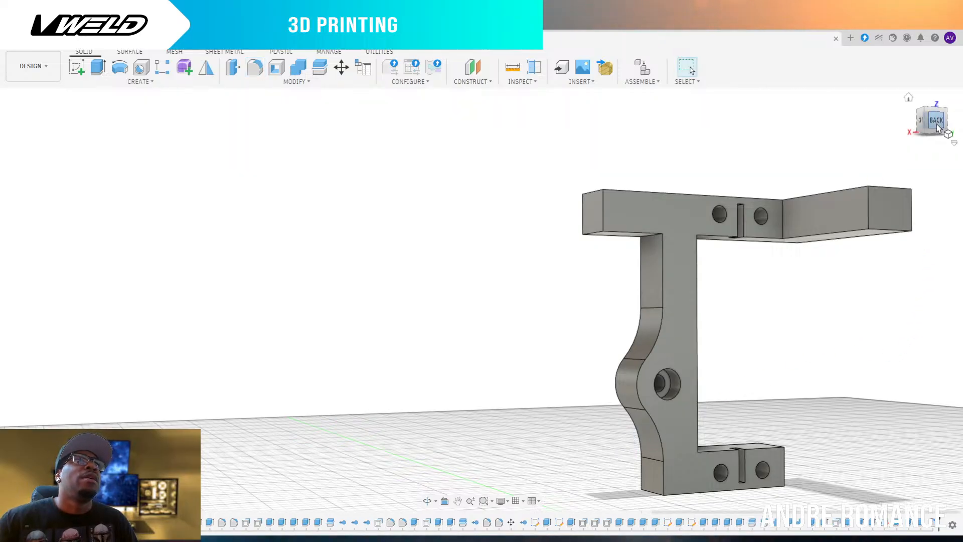
# Fillet the inner corner where the post meets the underside of the upper arm, on the boss side, with a large radius
pyautogui.moveTo(939, 128); pyautogui.dragTo(928, 130)
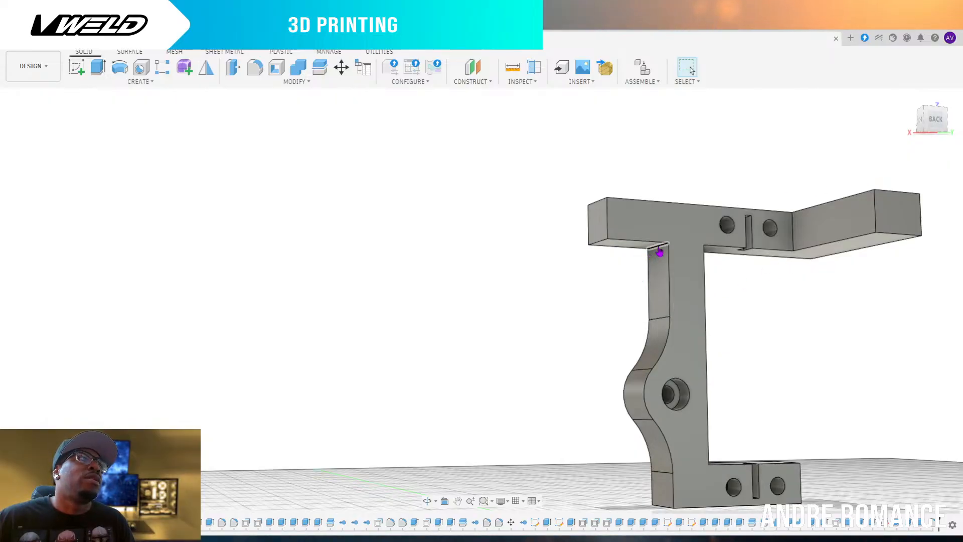
pyautogui.click(660, 251)
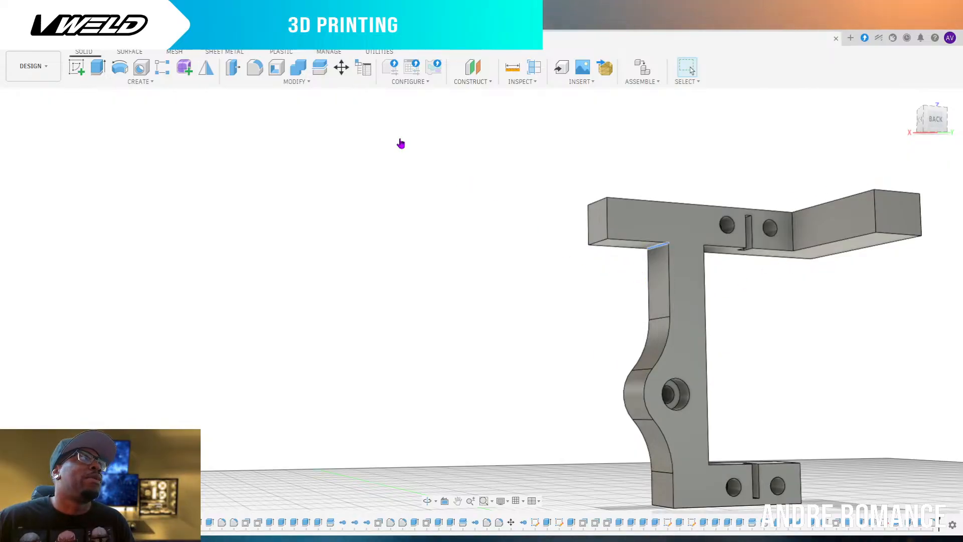
pyautogui.press('f')
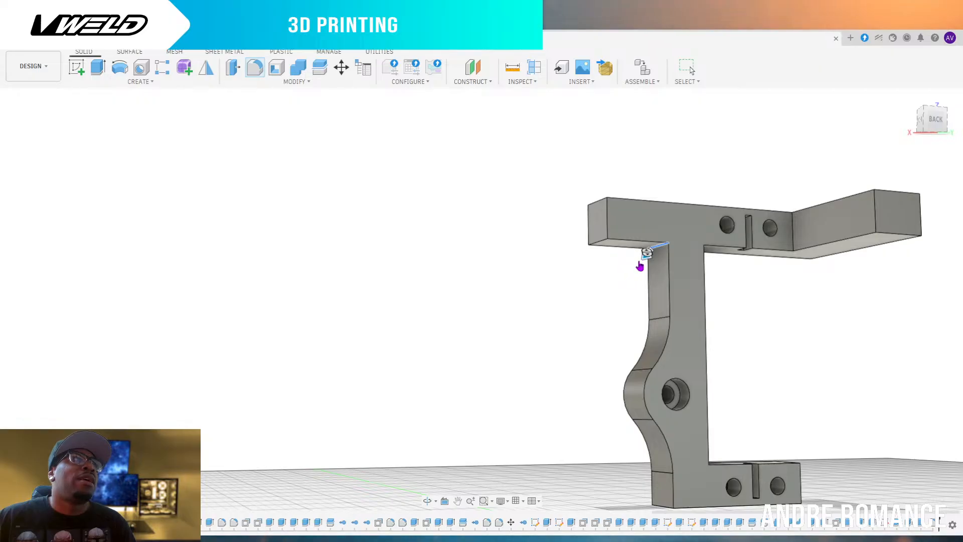
pyautogui.moveTo(643, 257); pyautogui.dragTo(631, 264)
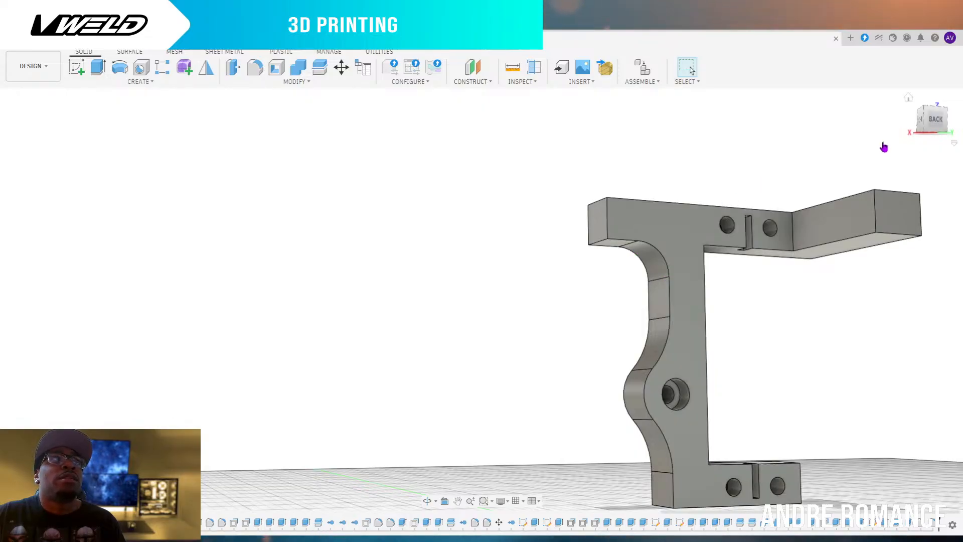
# Examine the filleted bracket from the back, left and front, checking its arms, mounting holes and pivot boss
pyautogui.scroll(-3, 662, 371)
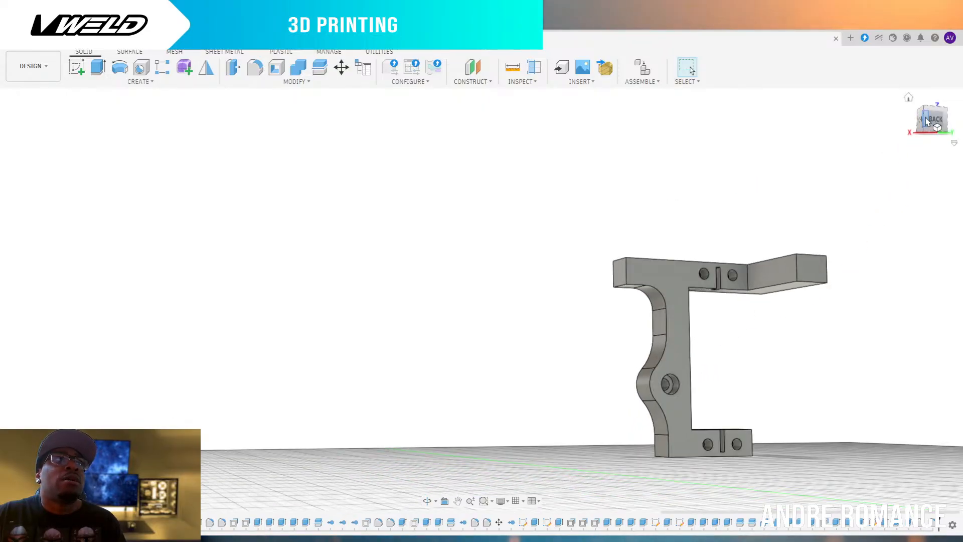
pyautogui.keyDown('shift'); pyautogui.moveTo(926, 124); pyautogui.dragTo(891, 170, button='middle'); pyautogui.keyUp('shift')
pyautogui.moveTo(921, 145)
pyautogui.mouseDown()
pyautogui.moveTo(930, 123)
pyautogui.moveTo(915, 135)
pyautogui.moveTo(897, 126)
pyautogui.moveTo(929, 129)
pyautogui.mouseUp()
pyautogui.scroll(-4, 800, 238)
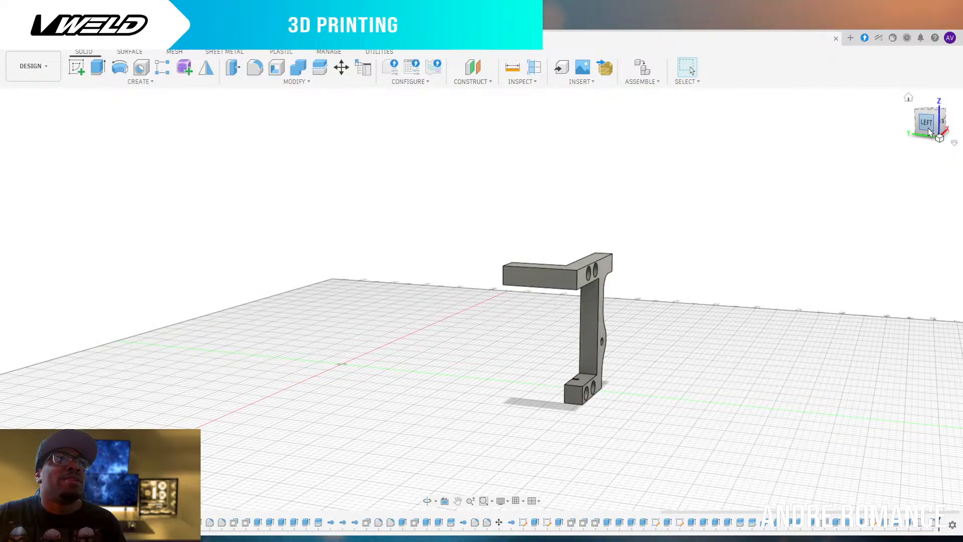
pyautogui.moveTo(925, 128); pyautogui.dragTo(894, 143)
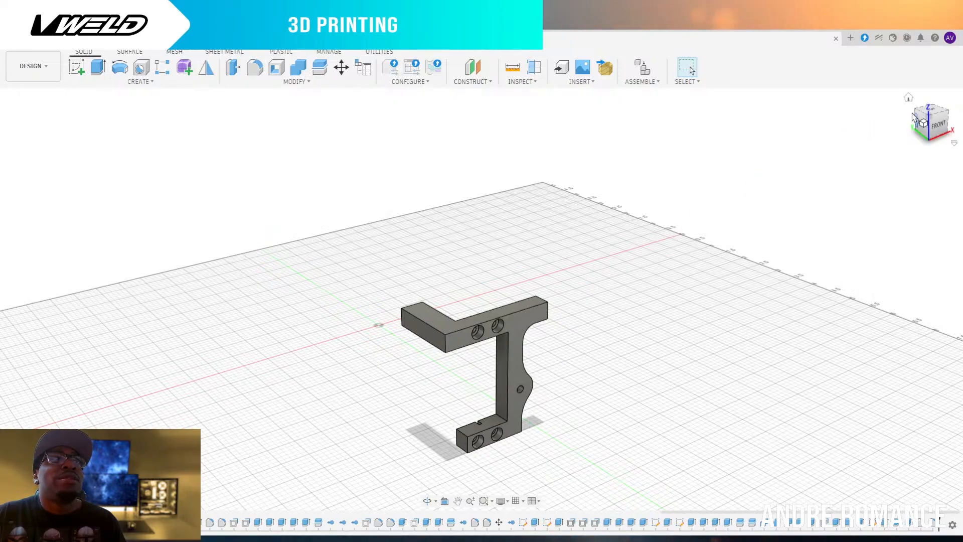
pyautogui.moveTo(925, 126)
pyautogui.mouseDown()
pyautogui.moveTo(949, 137)
pyautogui.moveTo(962, 123)
pyautogui.mouseUp()
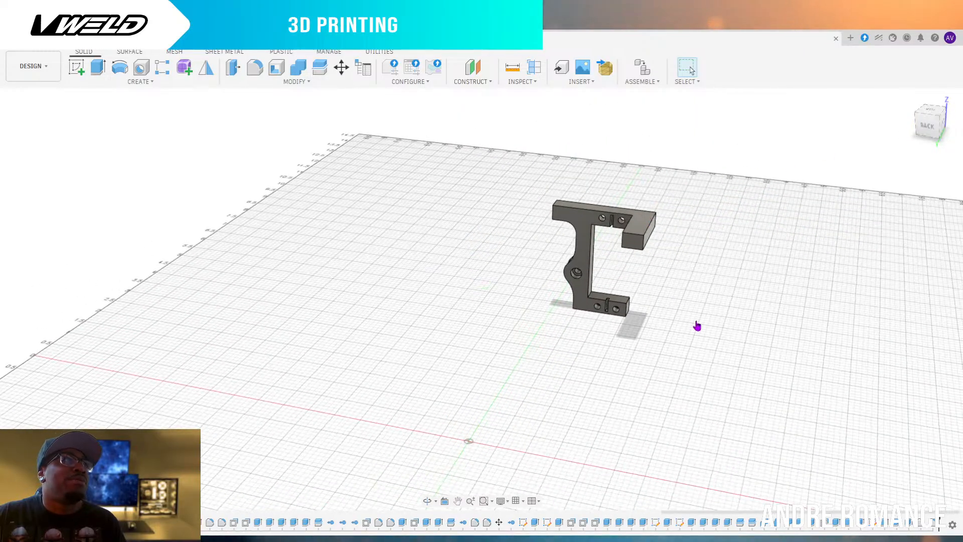
pyautogui.scroll(-3, 697, 326)
pyautogui.scroll(6, 623, 248)
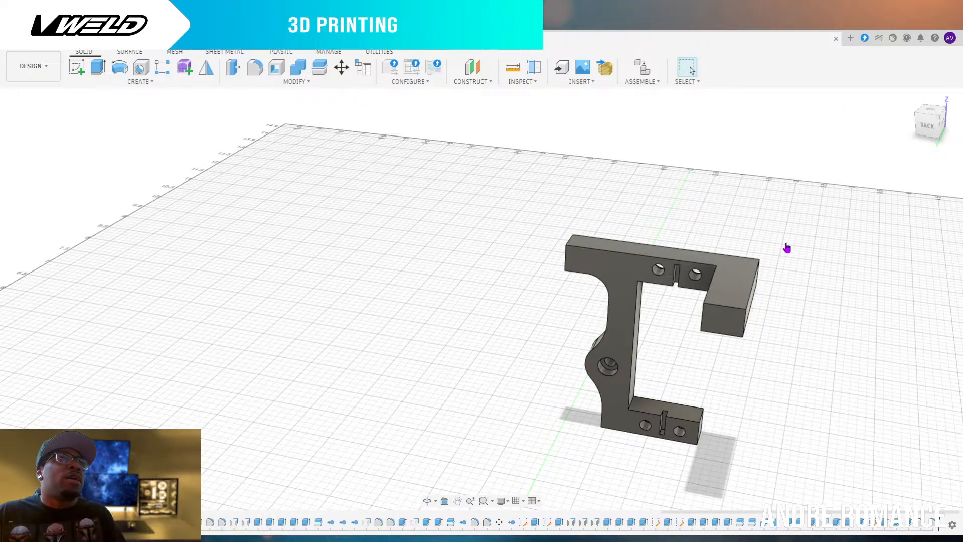
pyautogui.moveTo(942, 130); pyautogui.dragTo(962, 135)
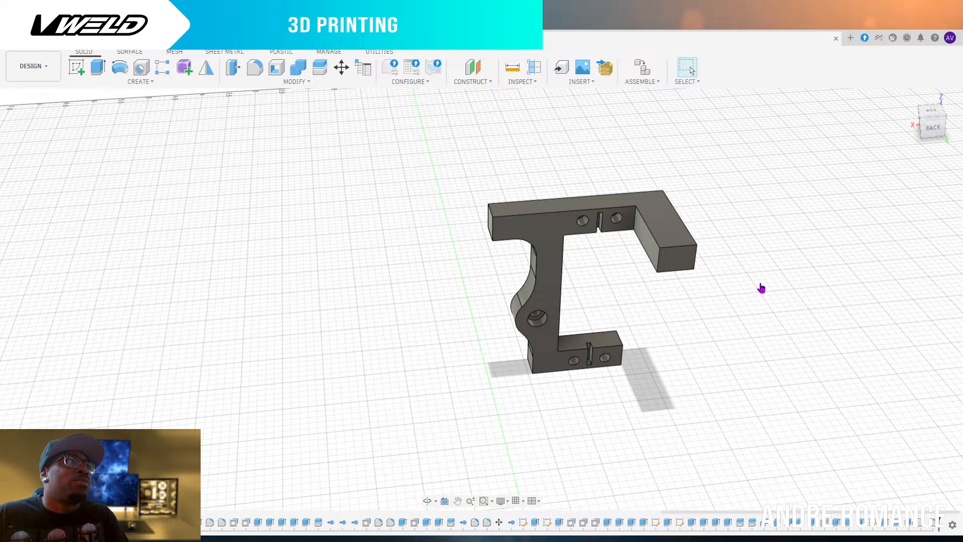
pyautogui.scroll(-2, 839, 339)
pyautogui.scroll(4, 690, 238)
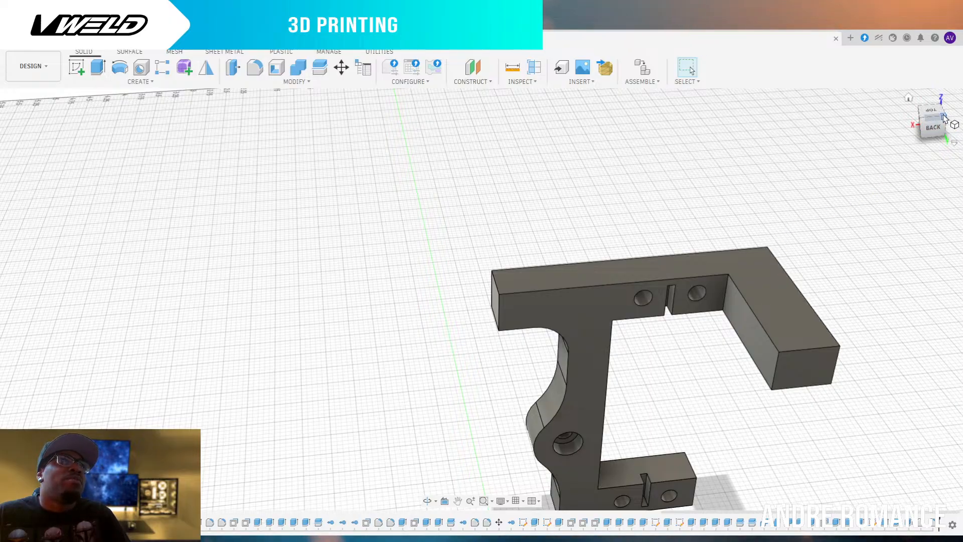
pyautogui.moveTo(945, 119); pyautogui.dragTo(823, 129)
pyautogui.scroll(-4, 578, 285)
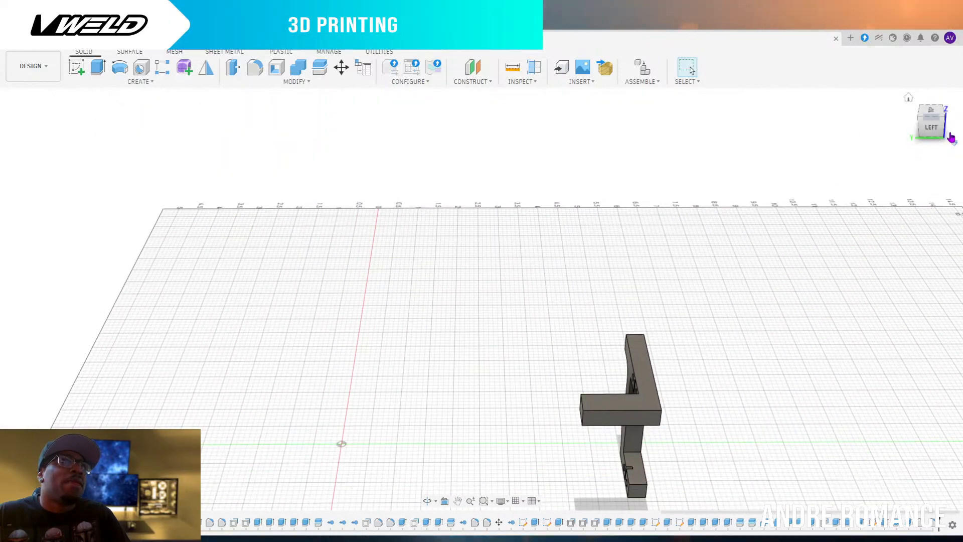
pyautogui.moveTo(941, 123); pyautogui.dragTo(881, 136)
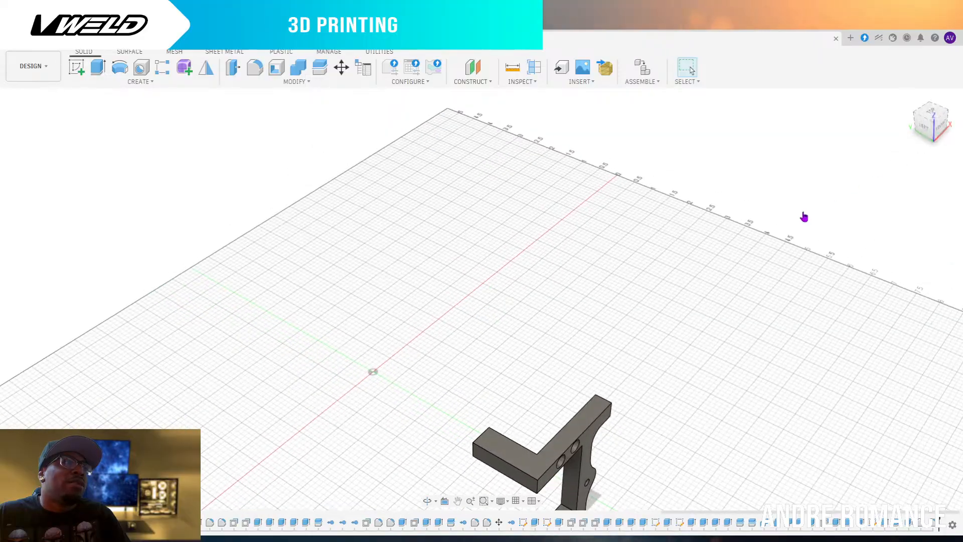
pyautogui.scroll(-3, 693, 285)
pyautogui.scroll(2, 648, 387)
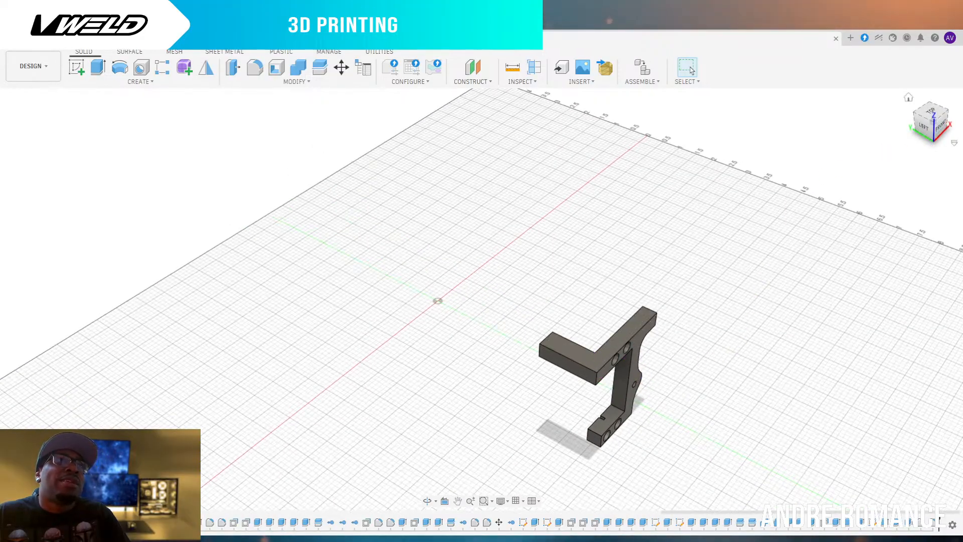
pyautogui.click(940, 128)
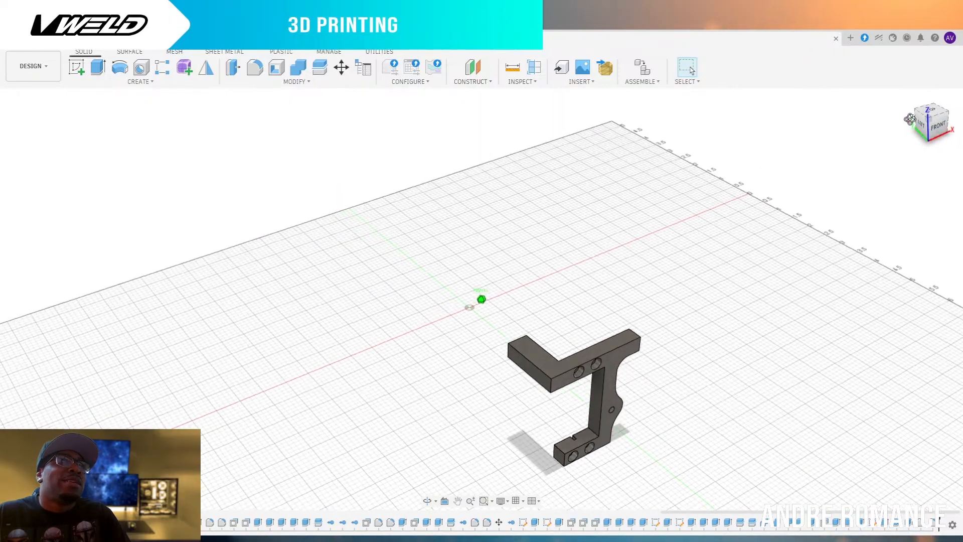
pyautogui.scroll(-3, 711, 326)
pyautogui.scroll(5, 690, 329)
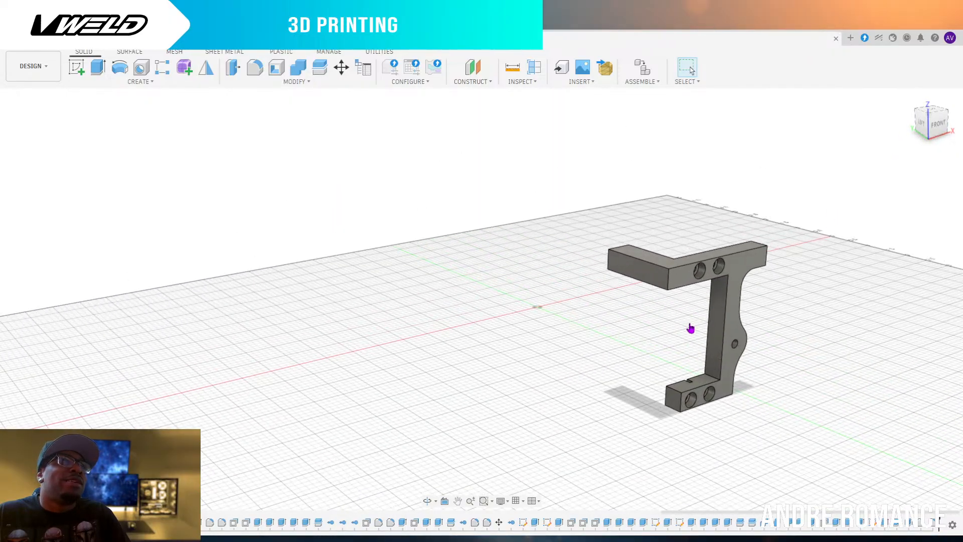
pyautogui.scroll(1, 701, 309)
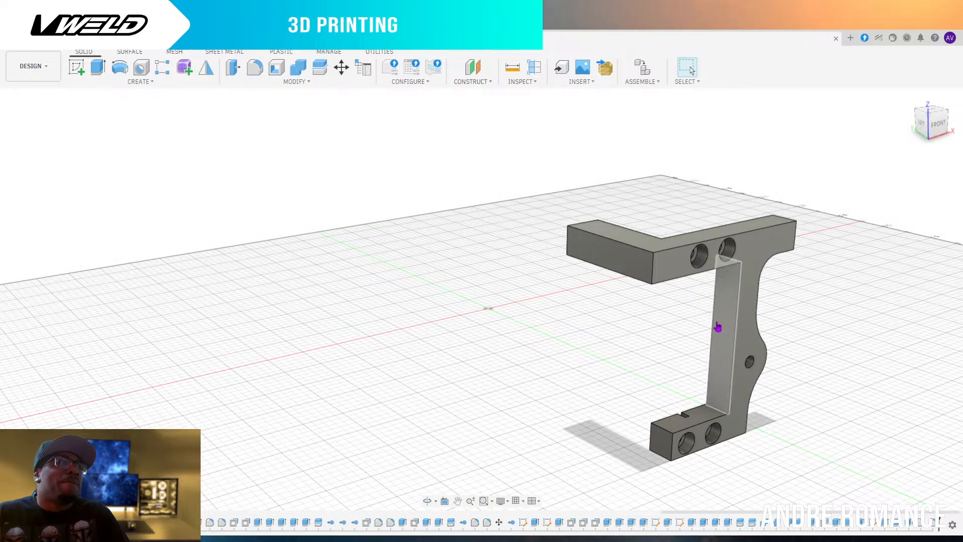
pyautogui.click(939, 126)
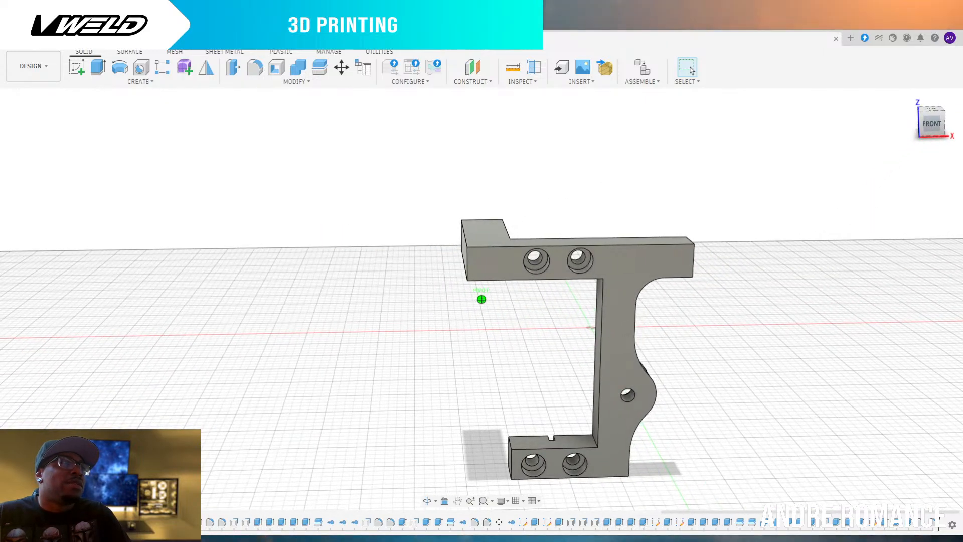
# Show the control arm and the frame rail again alongside the finished bracket
pyautogui.scroll(-4, 709, 321)
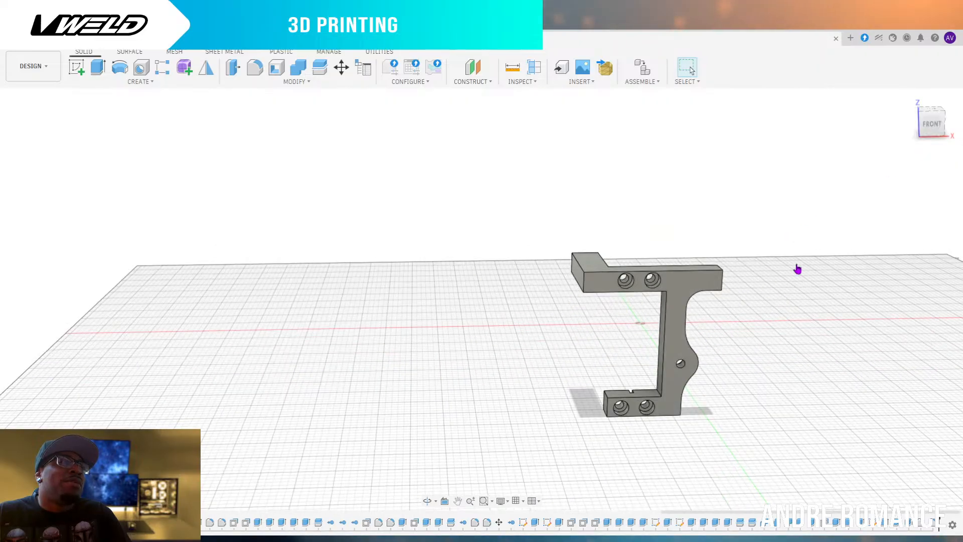
pyautogui.moveTo(934, 124); pyautogui.dragTo(886, 144)
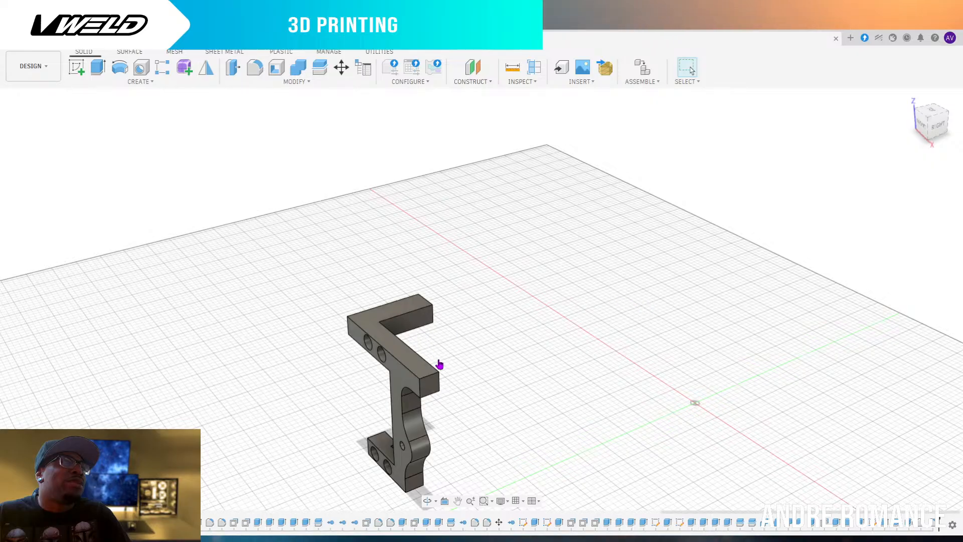
pyautogui.scroll(-3, 888, 315)
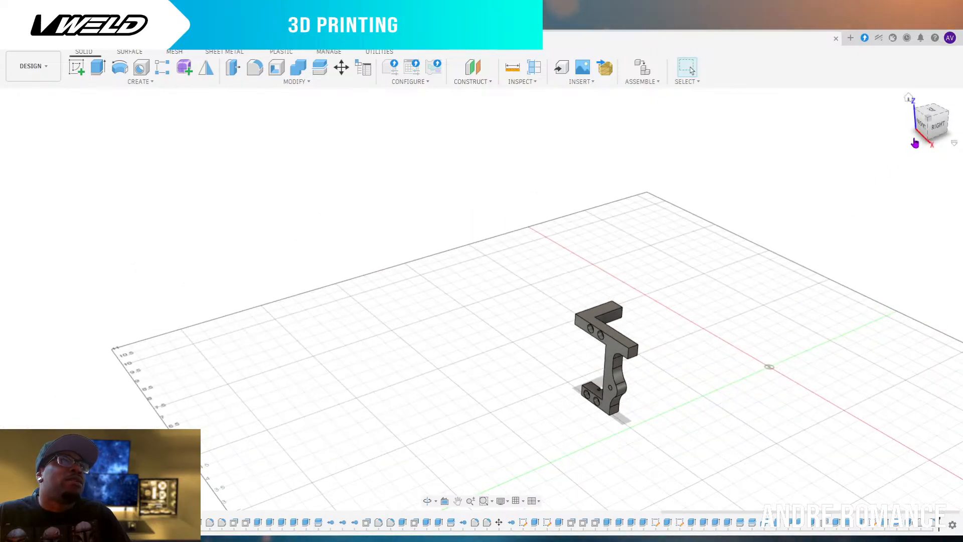
pyautogui.moveTo(940, 125); pyautogui.dragTo(961, 133)
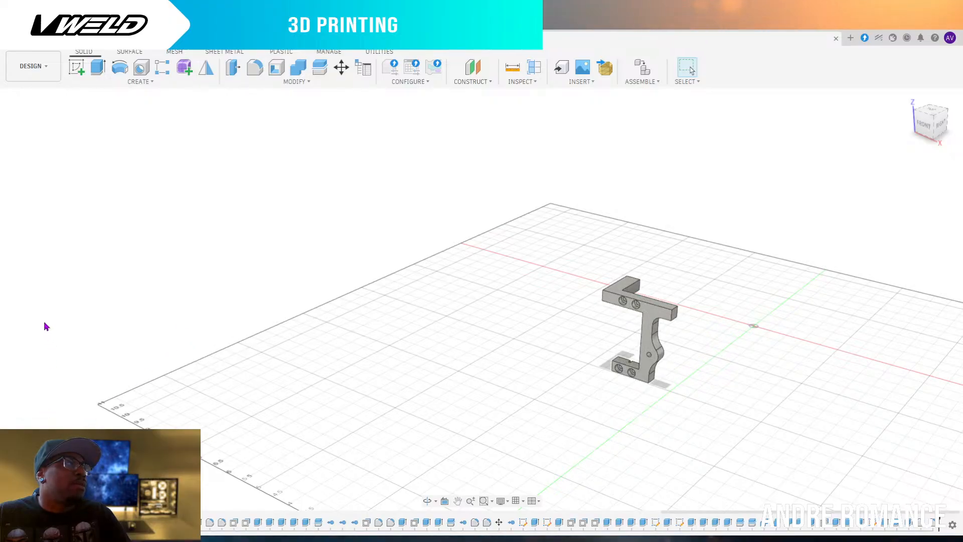
pyautogui.click(44, 304)
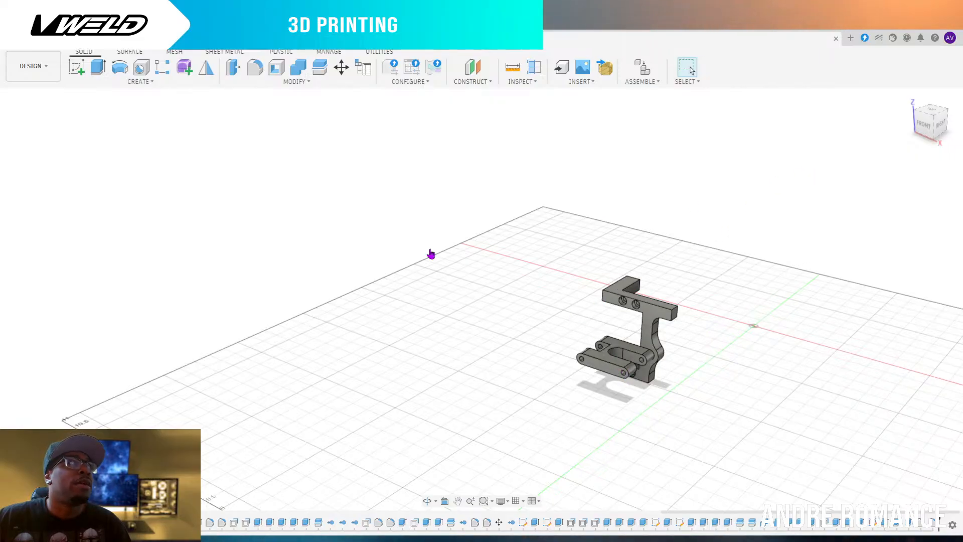
pyautogui.click(44, 317)
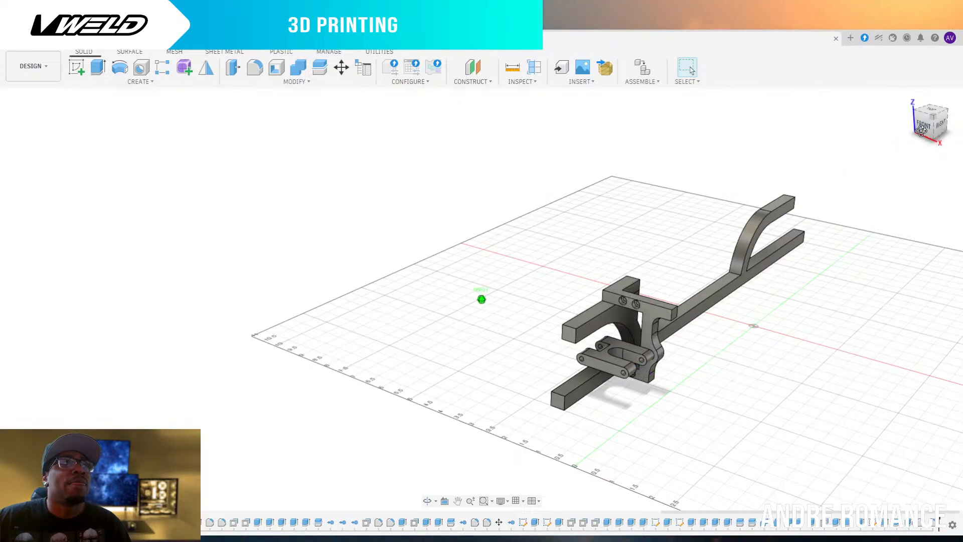
# Examine from the right side and from above how the bracket and control arm sit on the frame rail
pyautogui.moveTo(921, 130); pyautogui.dragTo(906, 126)
pyautogui.click(937, 124)
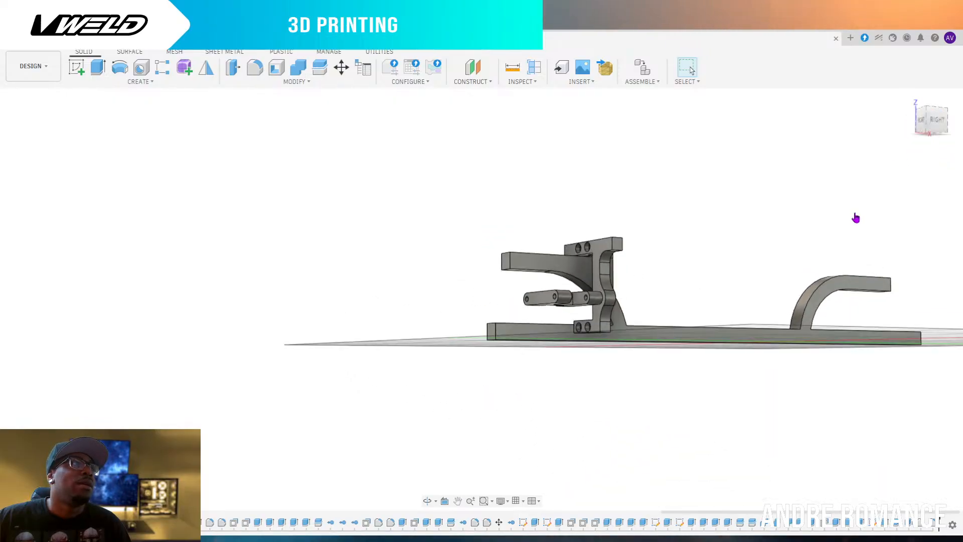
pyautogui.moveTo(938, 123); pyautogui.dragTo(928, 147)
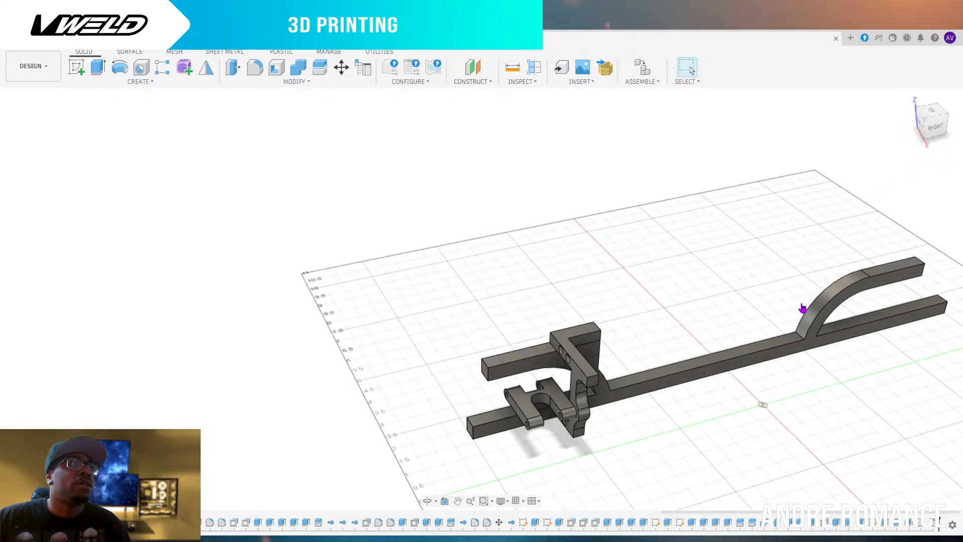
pyautogui.scroll(-3, 803, 311)
pyautogui.scroll(5, 647, 400)
pyautogui.scroll(3, 636, 398)
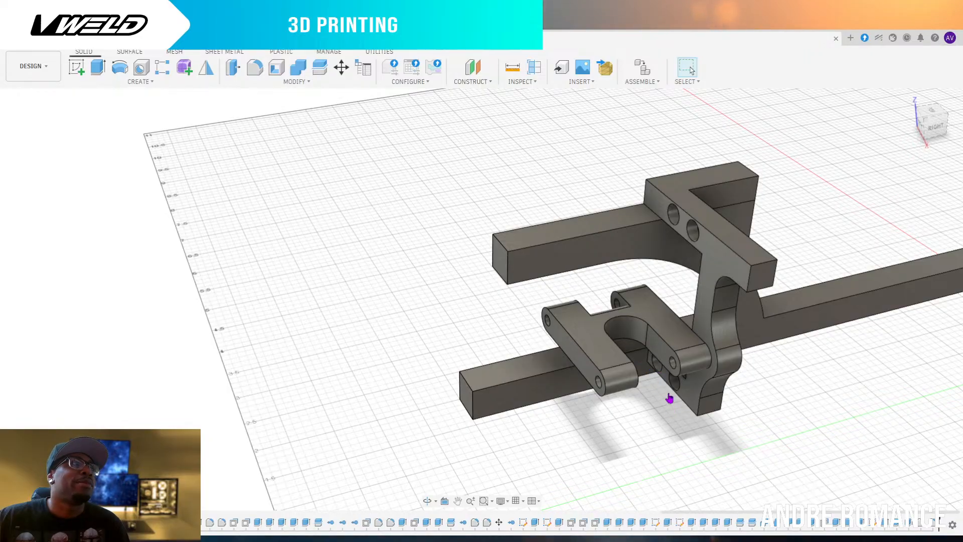
pyautogui.keyDown('shift'); pyautogui.moveTo(917, 188); pyautogui.dragTo(789, 189, button='middle'); pyautogui.keyUp('shift')
pyautogui.scroll(-2, 800, 211)
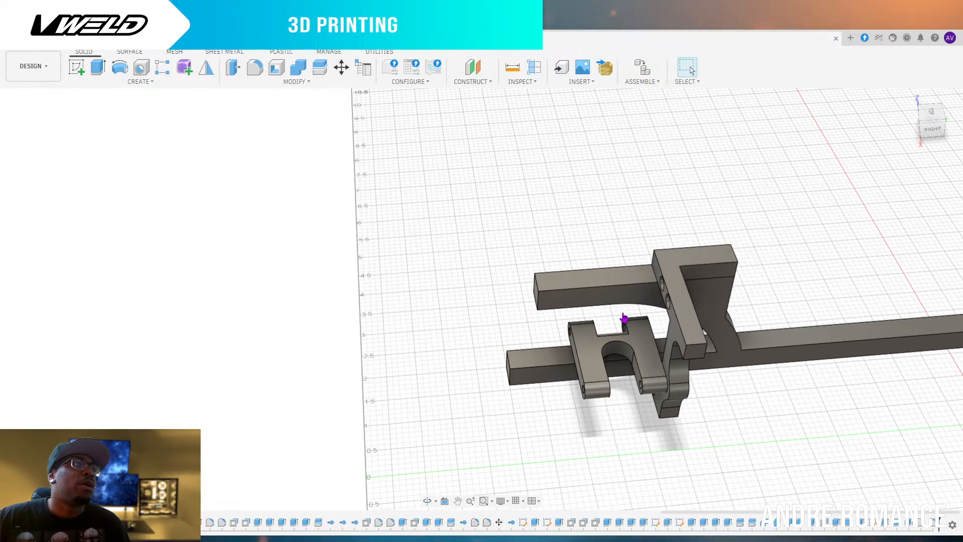
pyautogui.scroll(3, 591, 346)
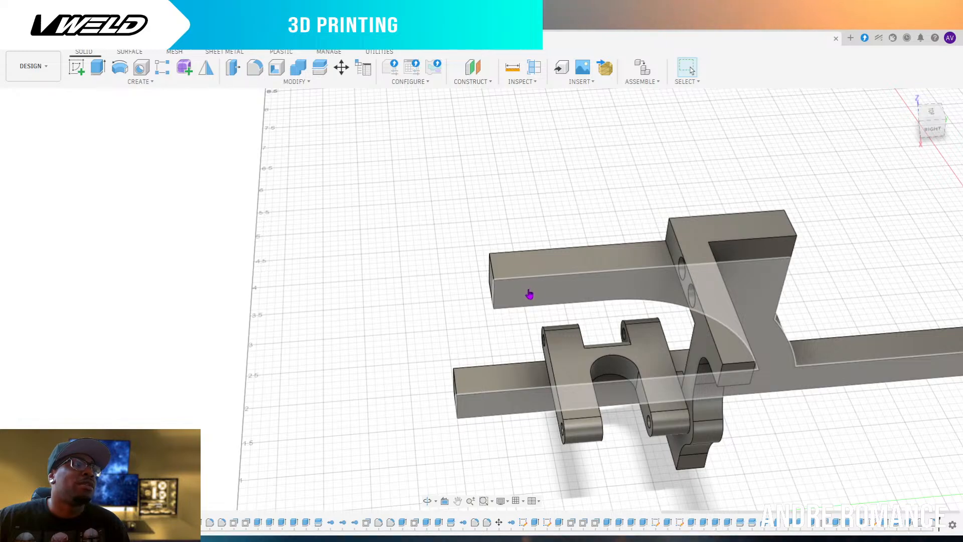
pyautogui.moveTo(922, 124); pyautogui.dragTo(935, 125)
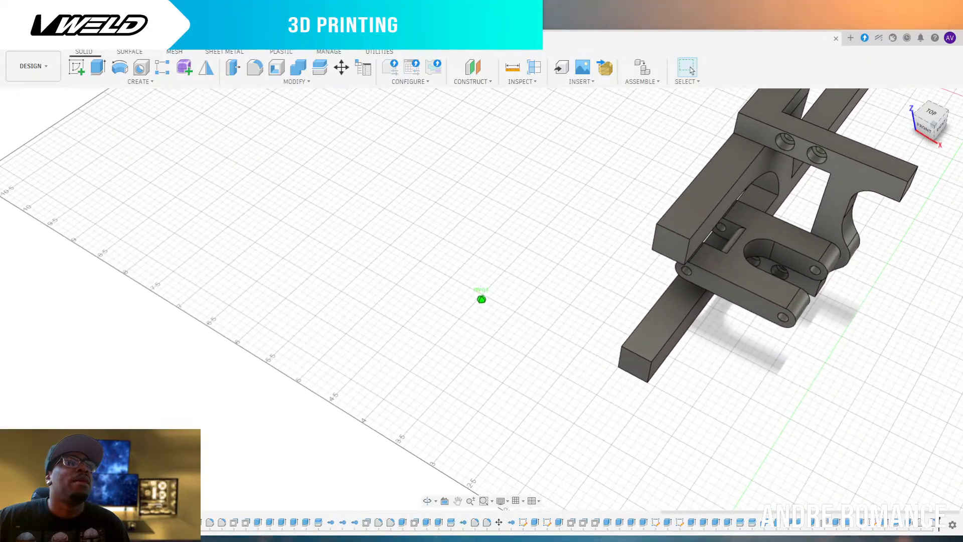
pyautogui.scroll(-2, 776, 390)
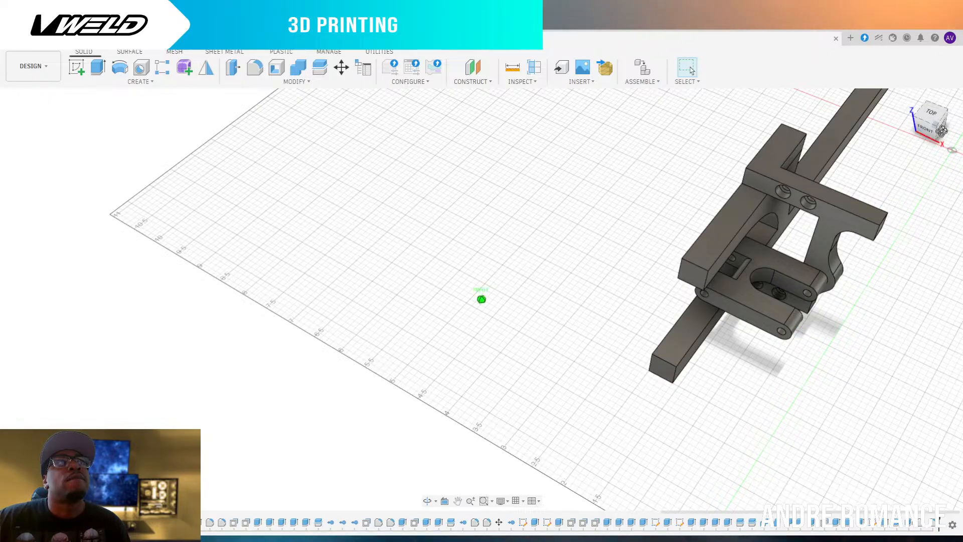
# Examine from the front how the control arm spans between the frame rail and the bracket's pivot boss
pyautogui.moveTo(942, 131); pyautogui.dragTo(945, 99)
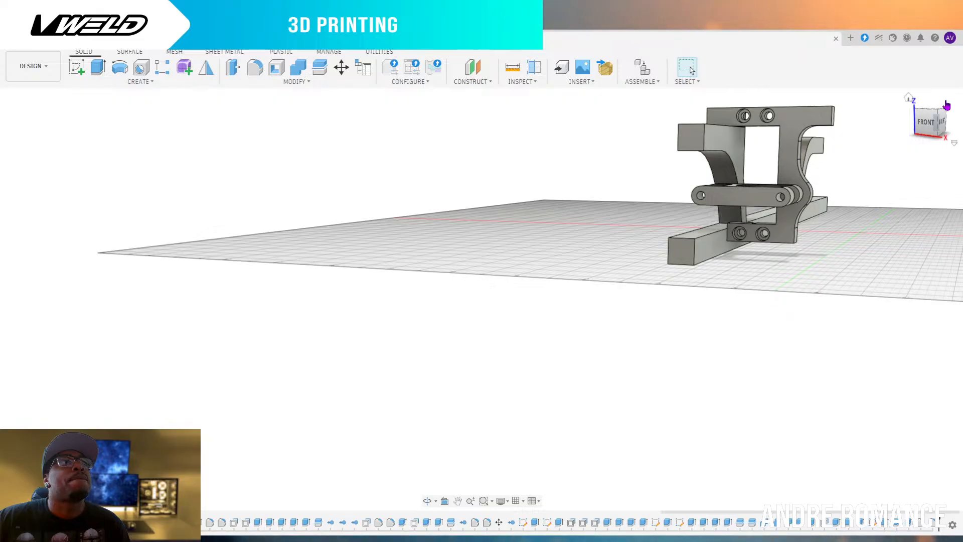
pyautogui.scroll(5, 755, 262)
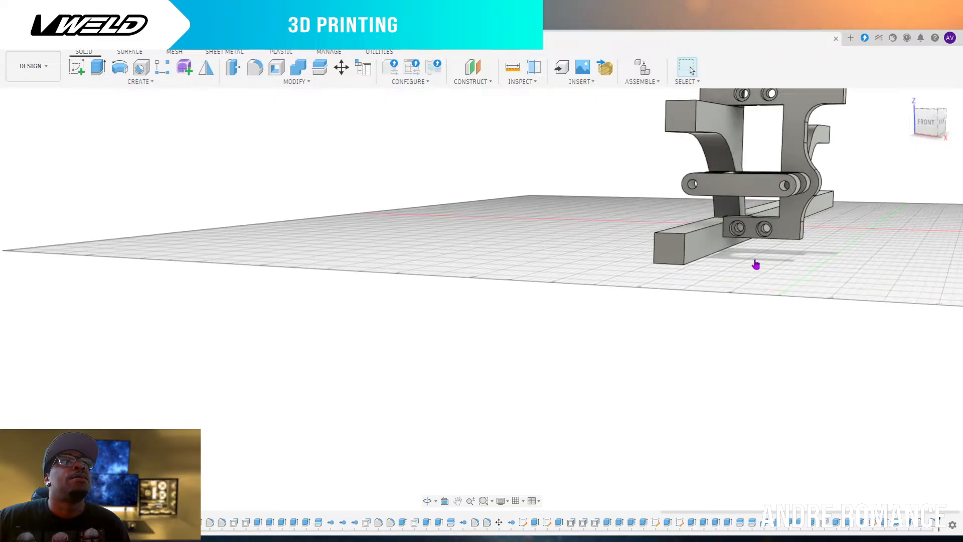
pyautogui.scroll(-2, 757, 264)
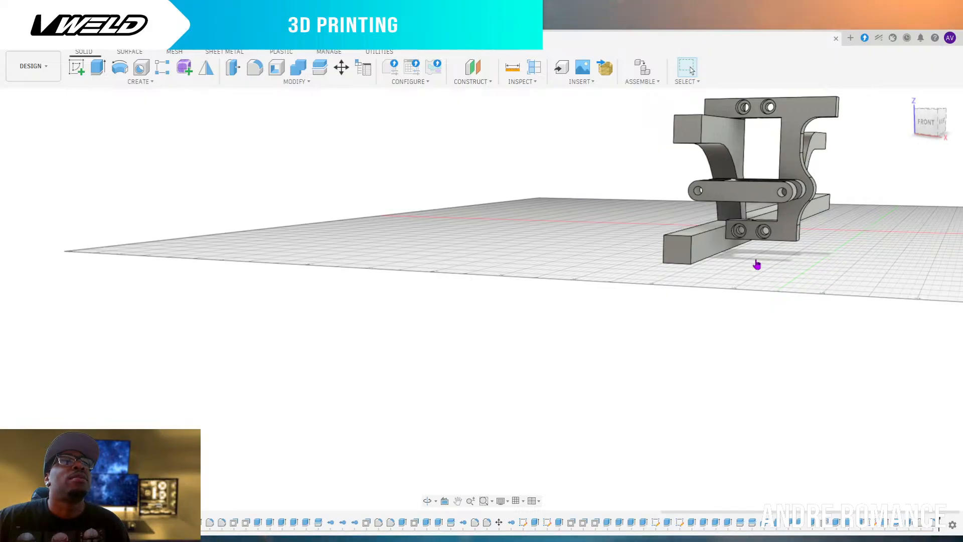
pyautogui.scroll(-2, 853, 262)
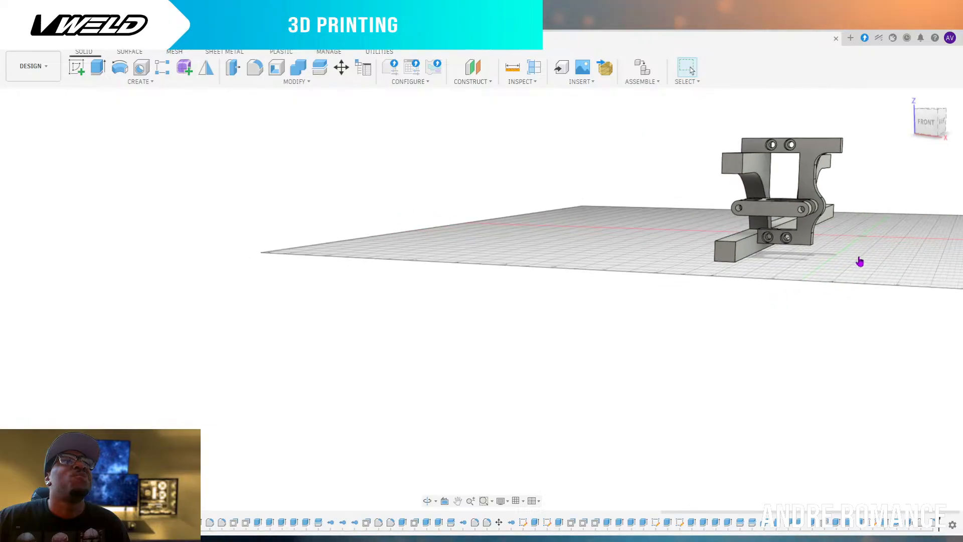
pyautogui.click(926, 124)
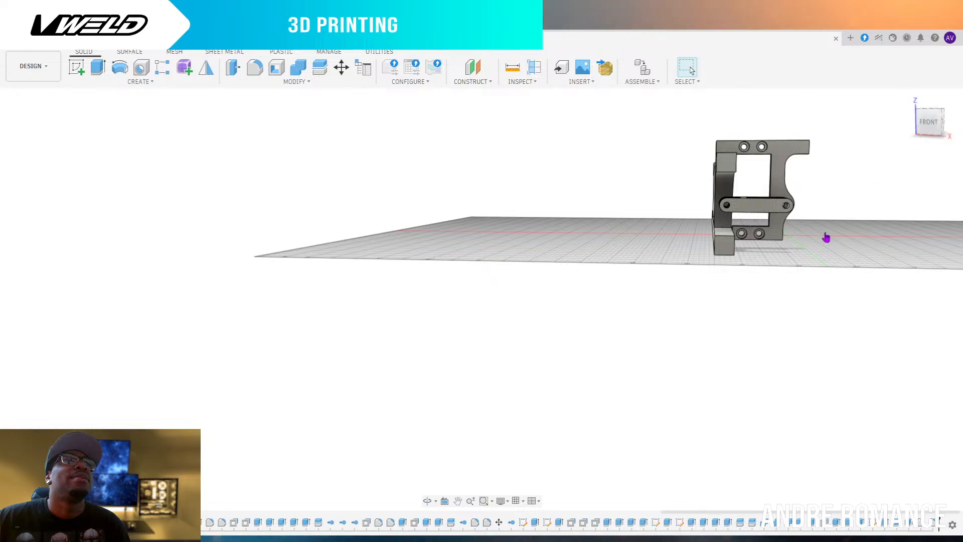
pyautogui.scroll(-2, 756, 344)
pyautogui.scroll(5, 789, 215)
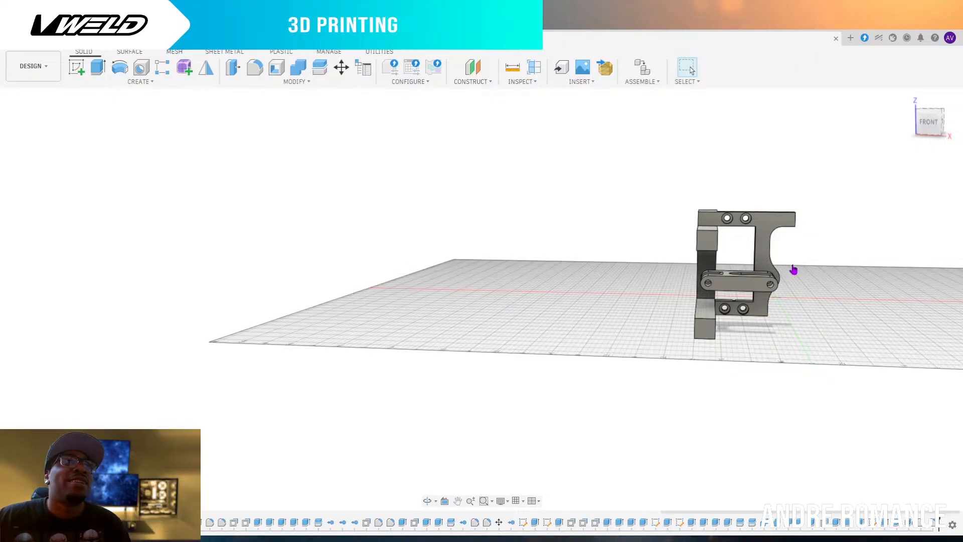
pyautogui.moveTo(940, 124); pyautogui.dragTo(929, 125)
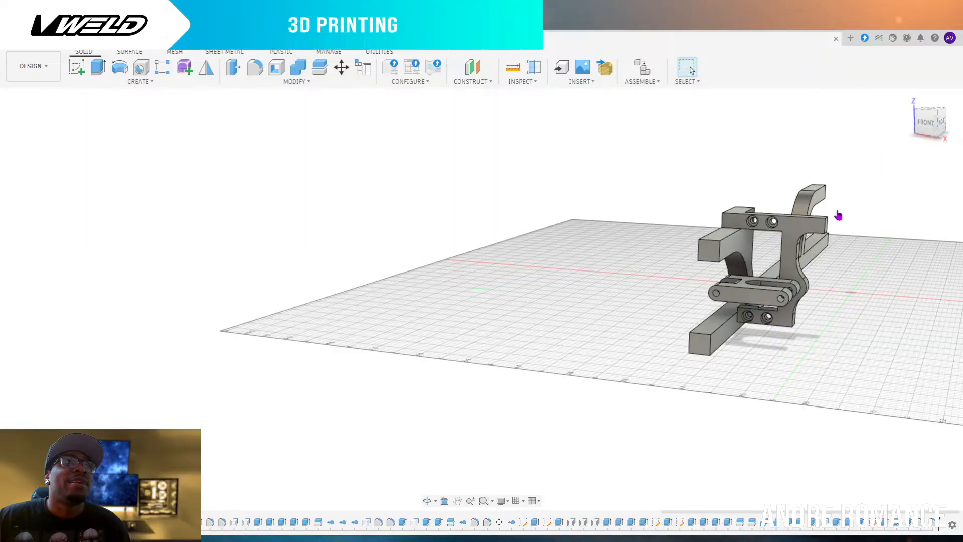
pyautogui.scroll(-2, 861, 280)
pyautogui.scroll(1, 777, 312)
pyautogui.scroll(1, 796, 323)
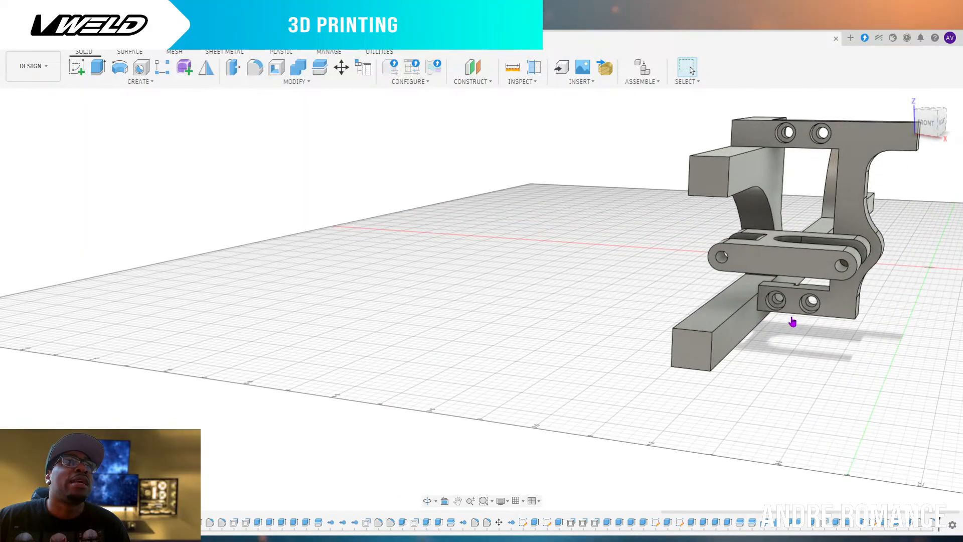
pyautogui.scroll(1, 899, 258)
pyautogui.scroll(1, 852, 114)
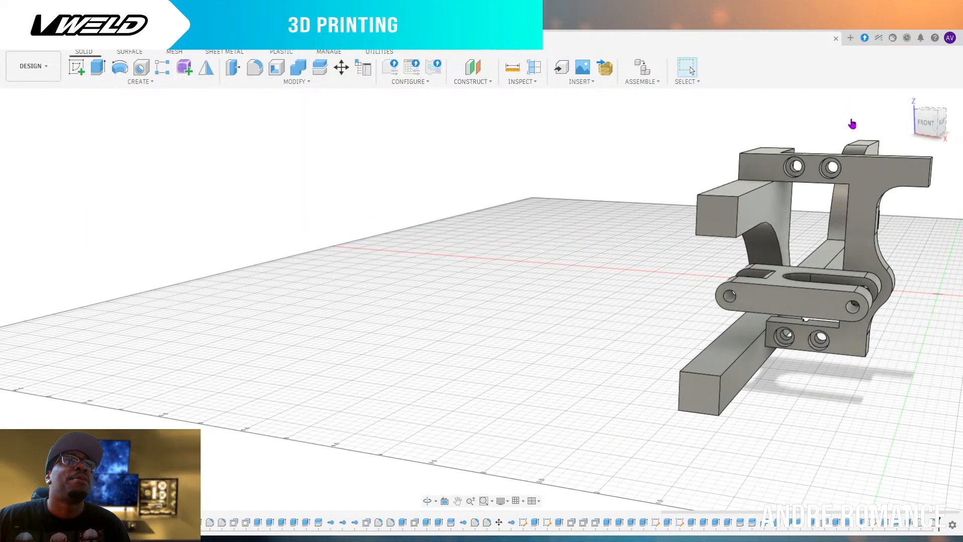
pyautogui.scroll(2, 825, 217)
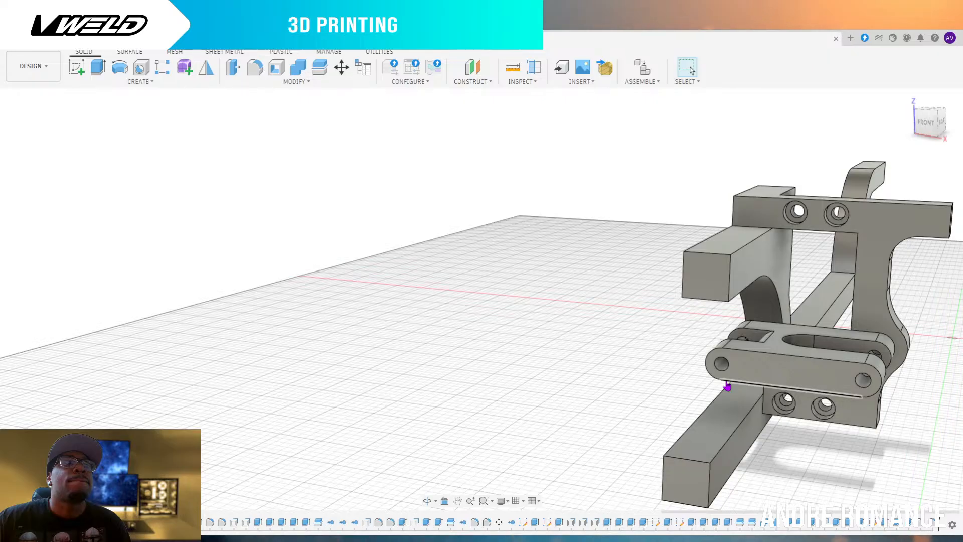
pyautogui.click(926, 125)
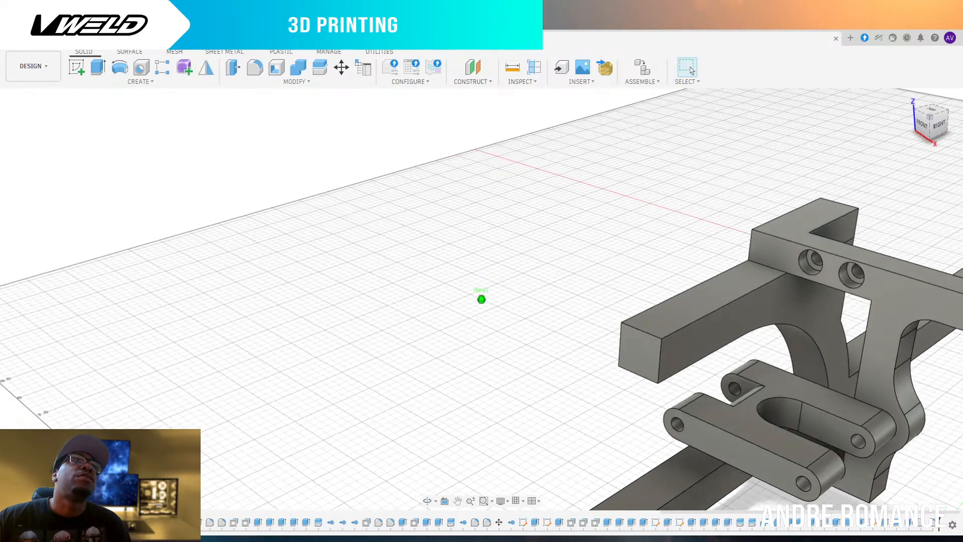
pyautogui.moveTo(927, 125)
pyautogui.mouseDown()
pyautogui.moveTo(937, 85)
pyautogui.moveTo(945, 105)
pyautogui.moveTo(957, 100)
pyautogui.moveTo(932, 122)
pyautogui.moveTo(943, 119)
pyautogui.mouseUp()
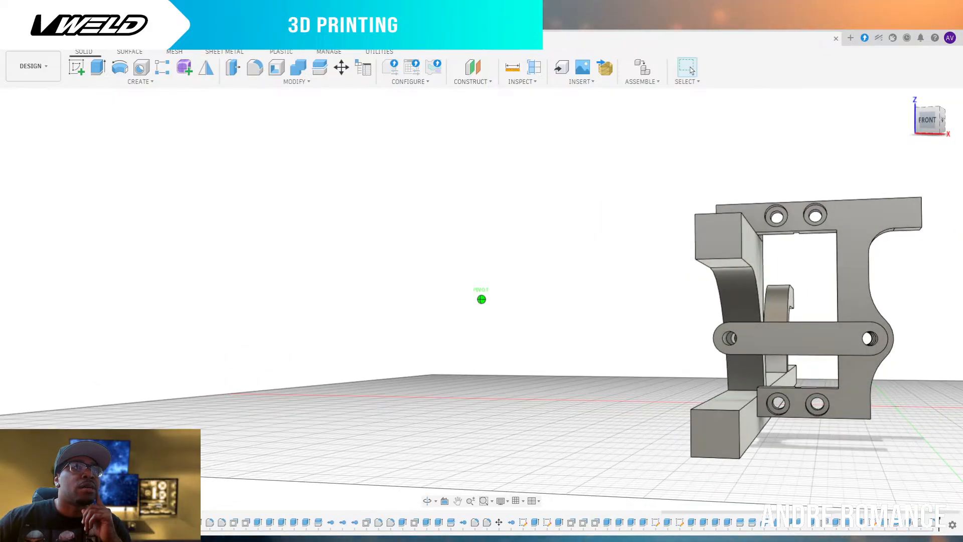
pyautogui.click(926, 127)
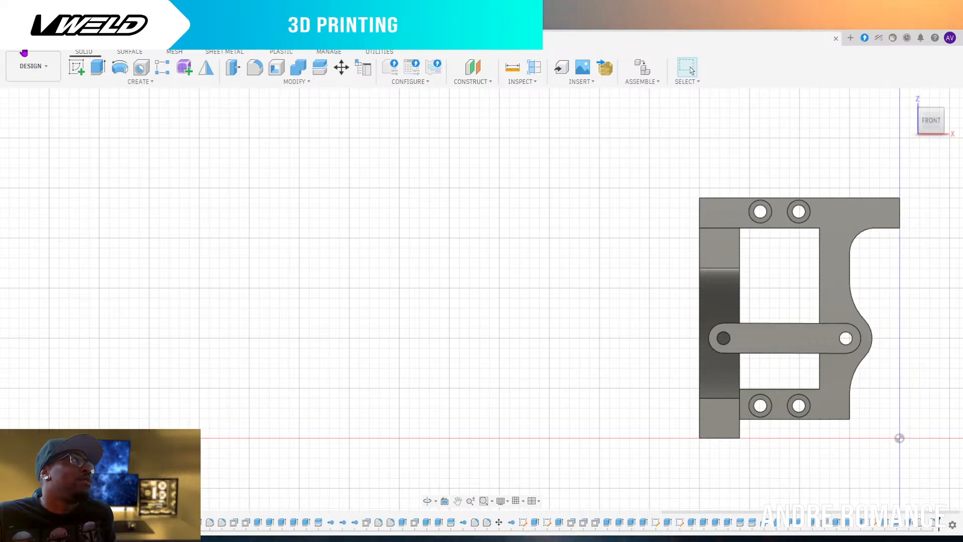
# Start a new sketch on the front face of the control arm
pyautogui.click(77, 68)
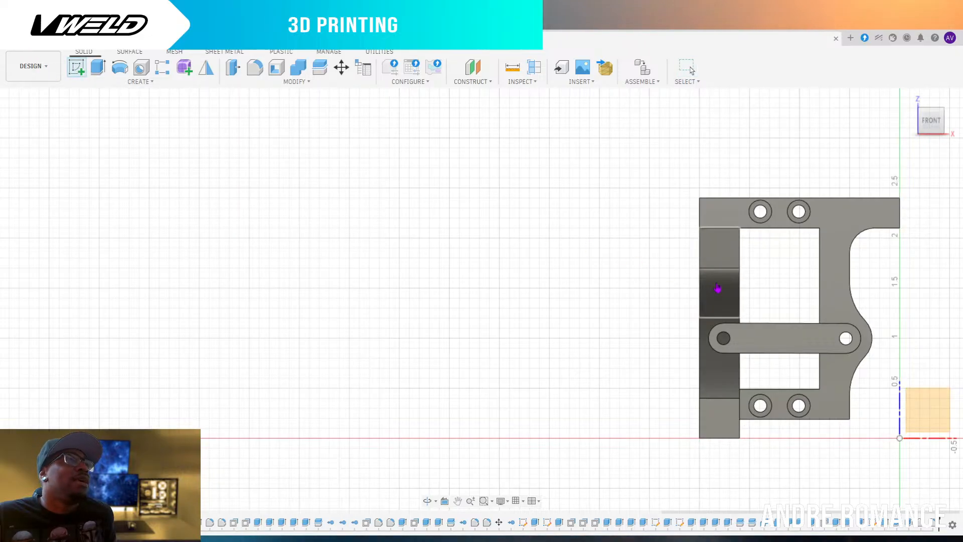
pyautogui.click(828, 340)
pyautogui.scroll(-3, 835, 418)
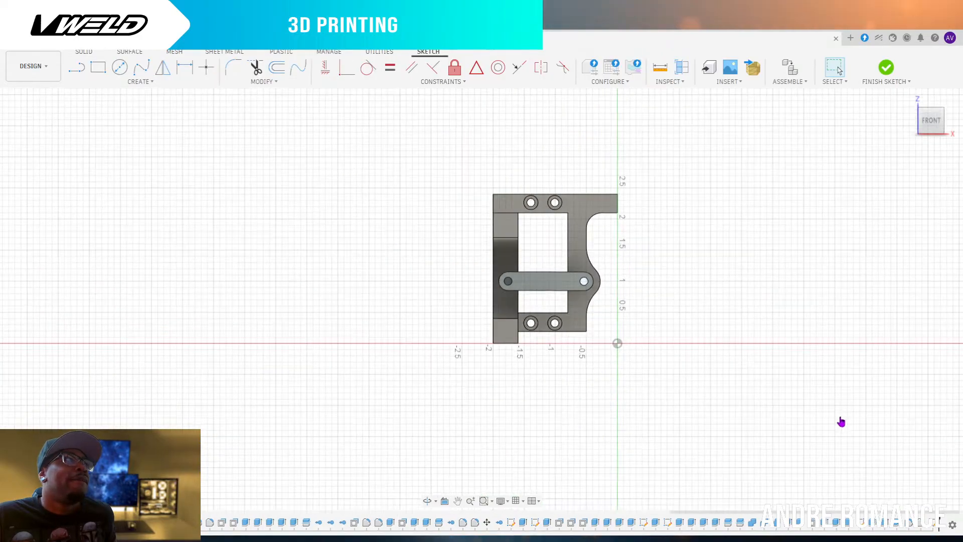
pyautogui.scroll(4, 624, 202)
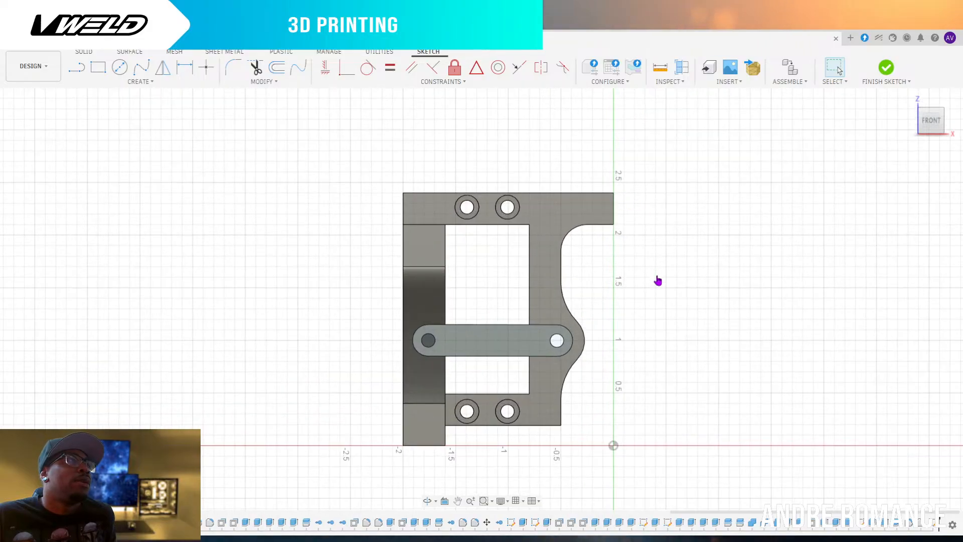
pyautogui.scroll(1, 657, 280)
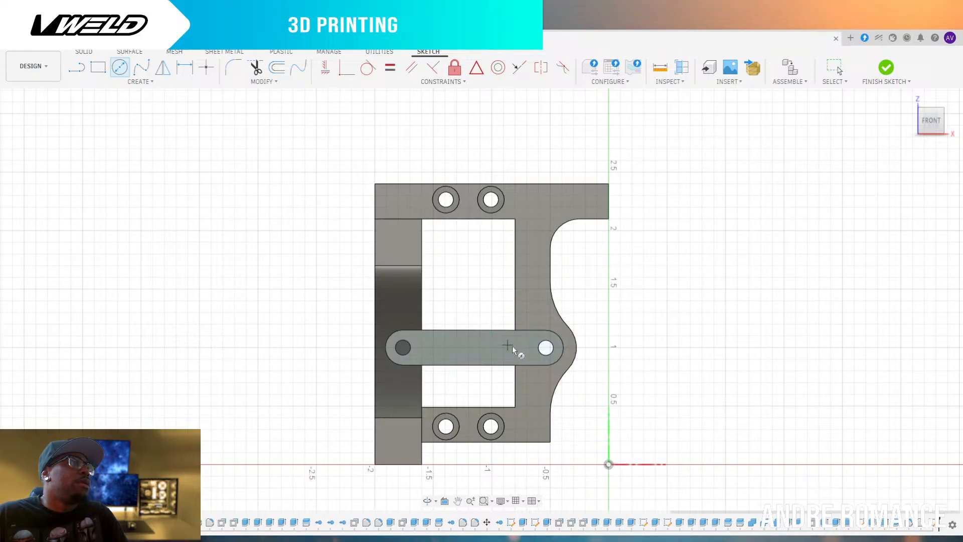
pyautogui.click(546, 348)
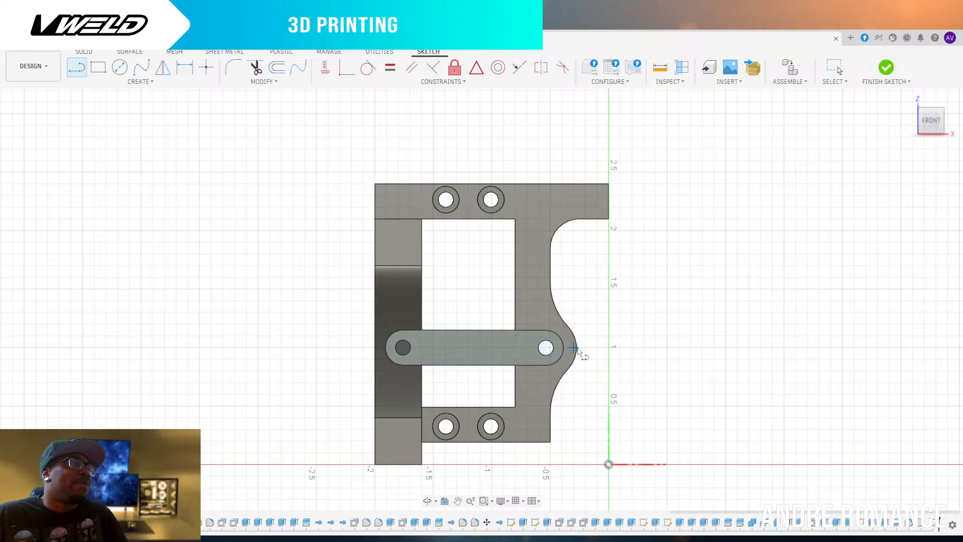
# Sketch a horizontal line from the pivot boss's outermost point across the control arm, ending near the frame rail's inner edge
pyautogui.scroll(5, 578, 350)
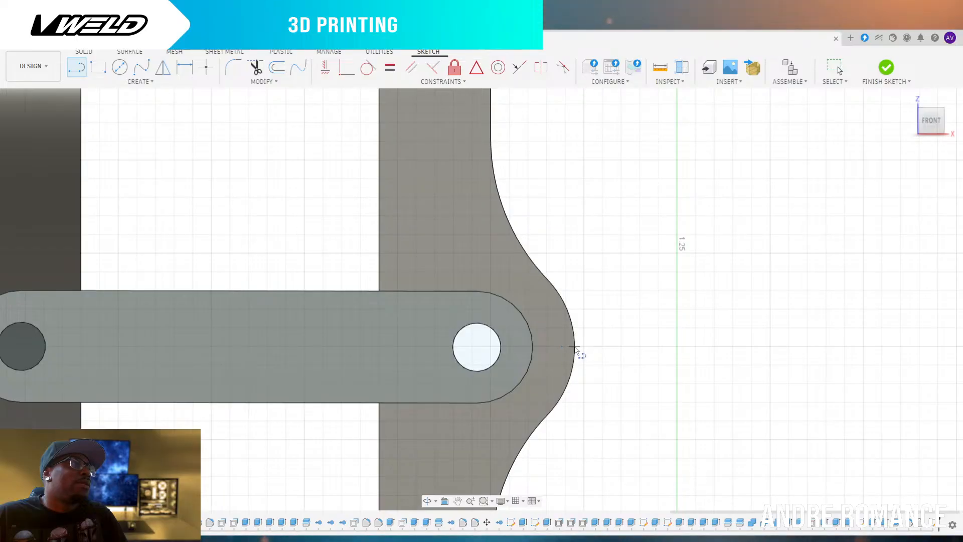
pyautogui.click(575, 347)
pyautogui.scroll(-5, 672, 333)
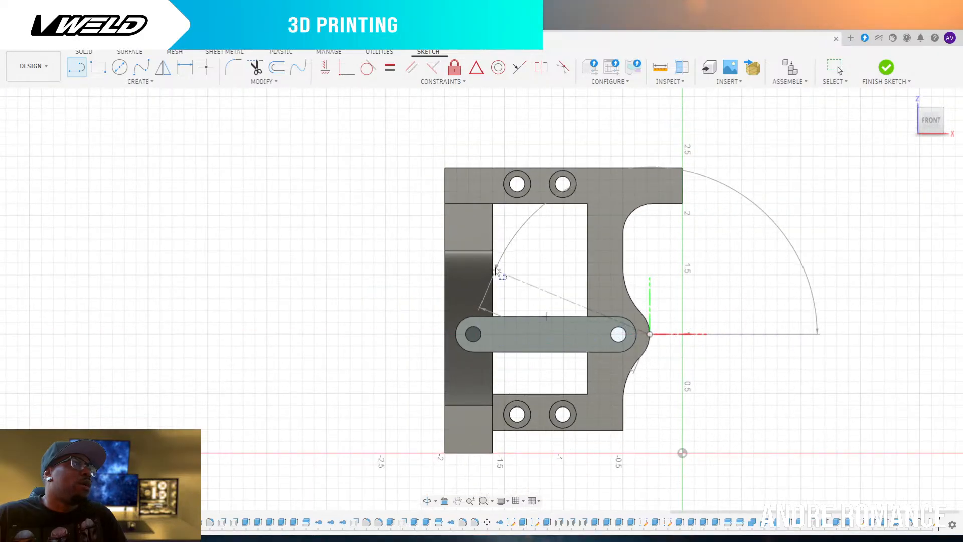
pyautogui.click(491, 334)
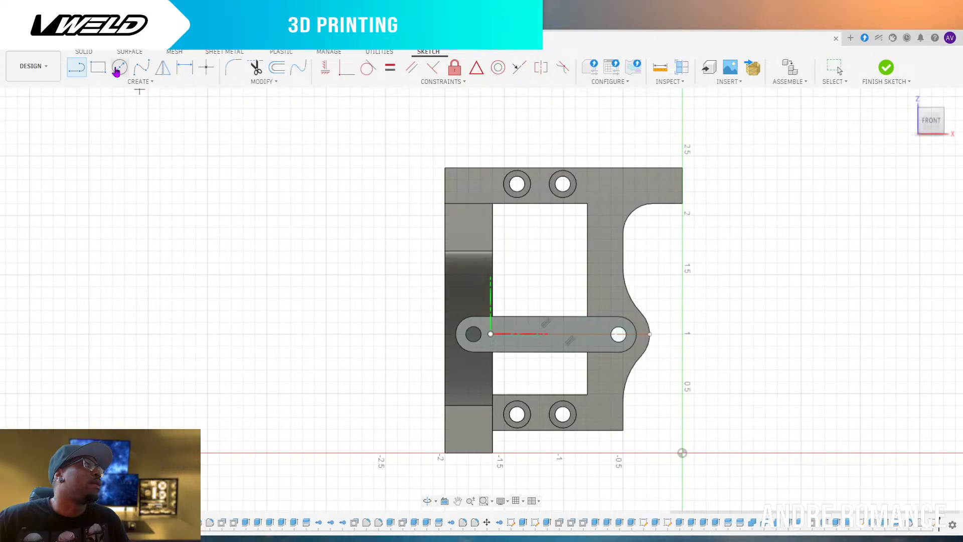
# Try a circle centred on the horizontal line's inner end through the pivot boss's outermost point, and undo it
pyautogui.click(120, 70)
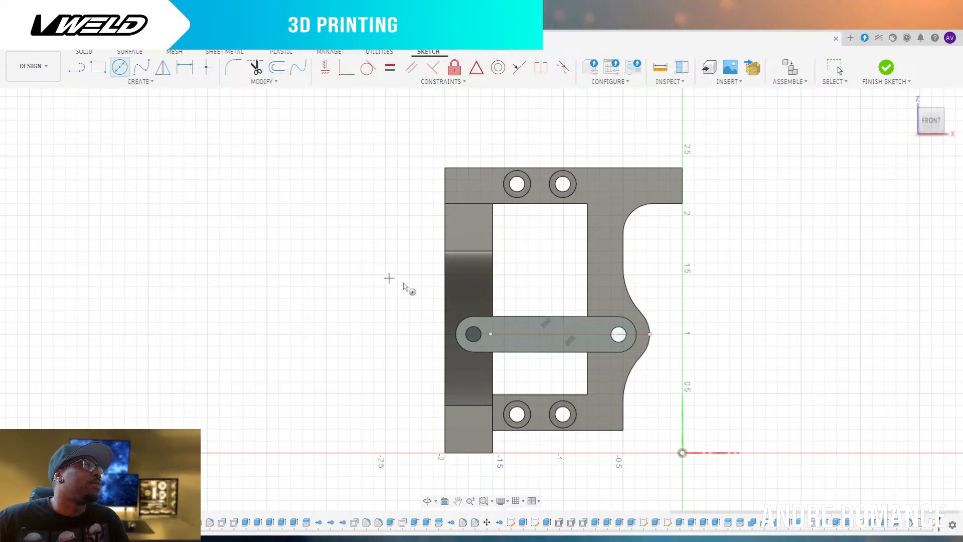
pyautogui.click(490, 334)
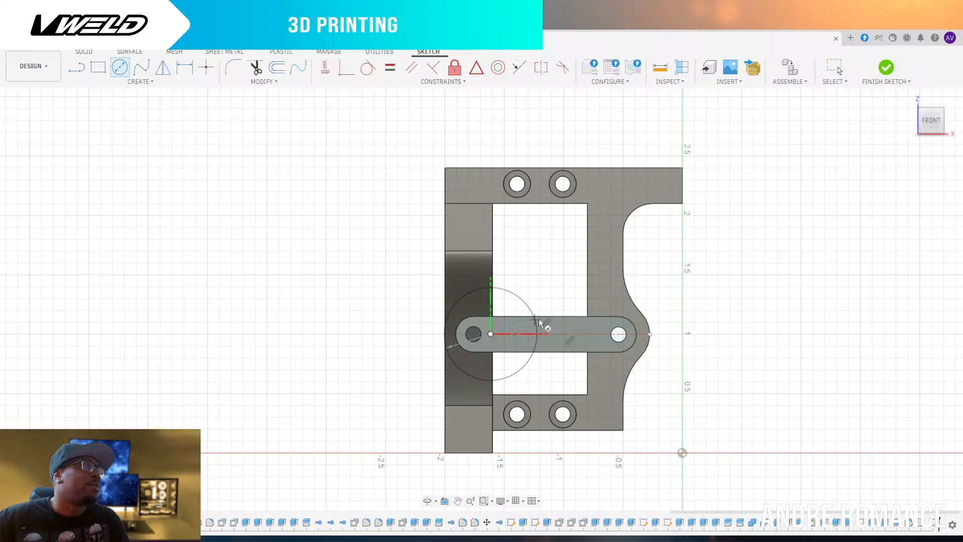
pyautogui.click(650, 334)
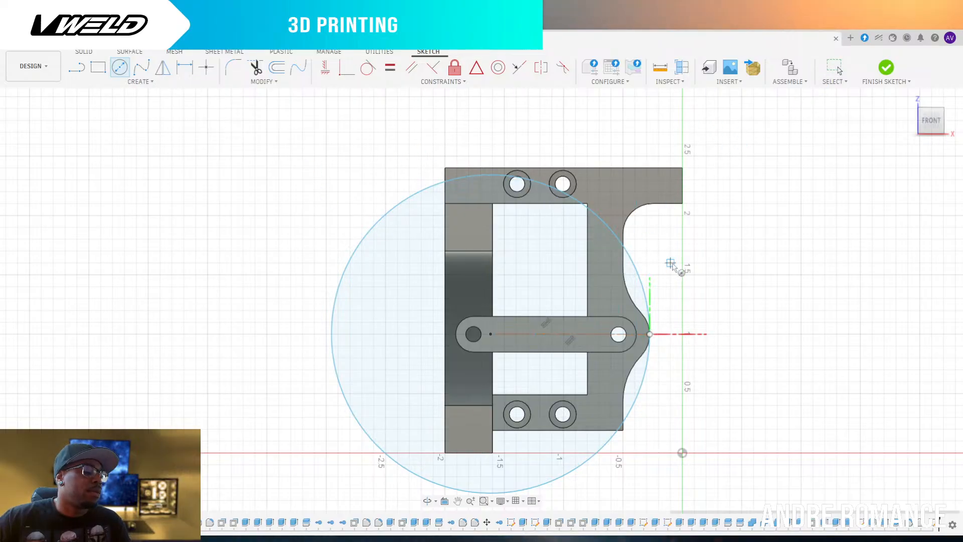
pyautogui.press('Escape')
pyautogui.hotkey('ctrl', 'z')
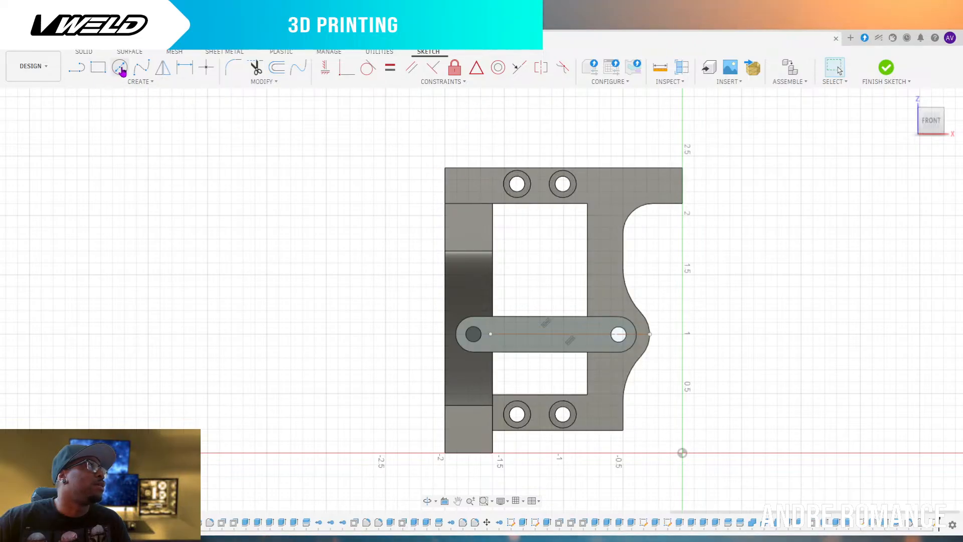
# Sketch a circle centred on the line's inner end reaching the bracket's upper edge, plus a horizontal line along that edge from its outer corner
pyautogui.click(491, 334)
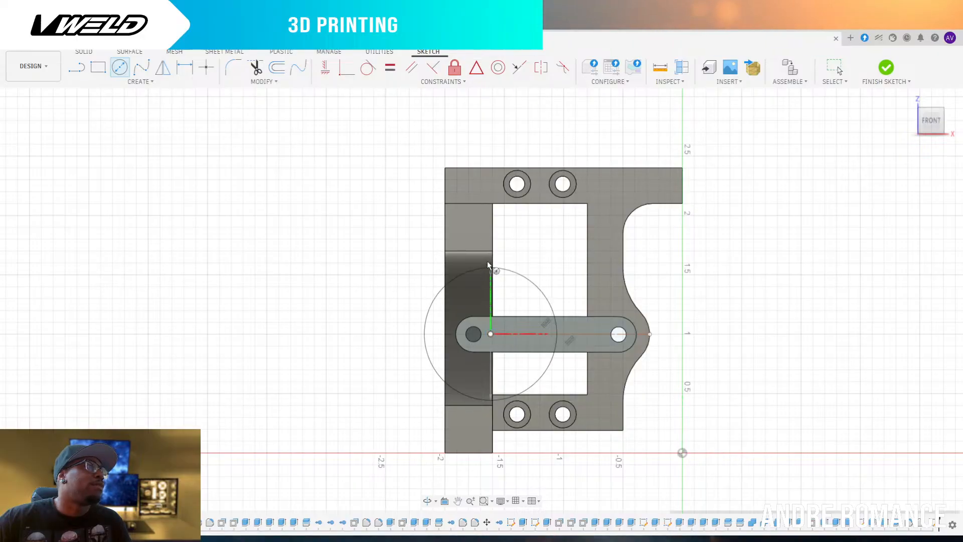
pyautogui.click(490, 169)
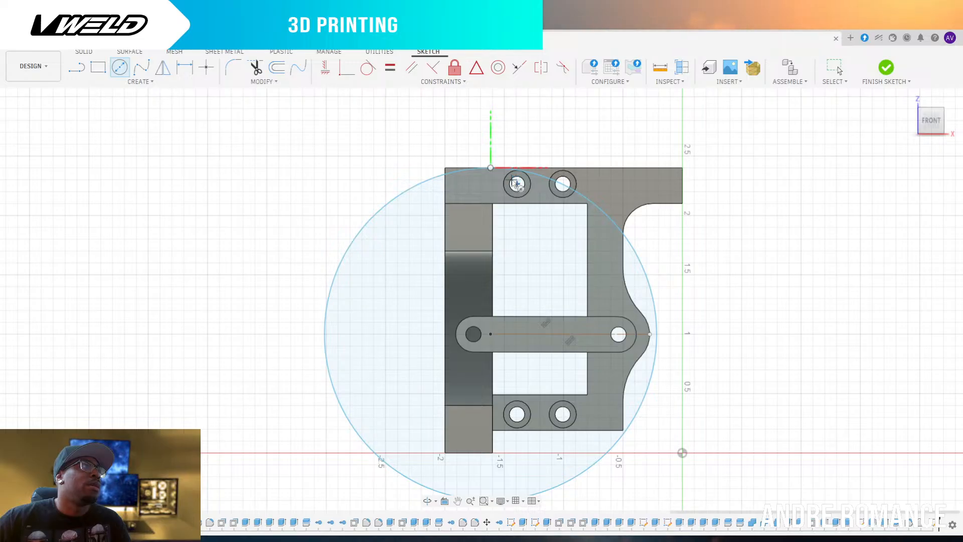
pyautogui.click(76, 68)
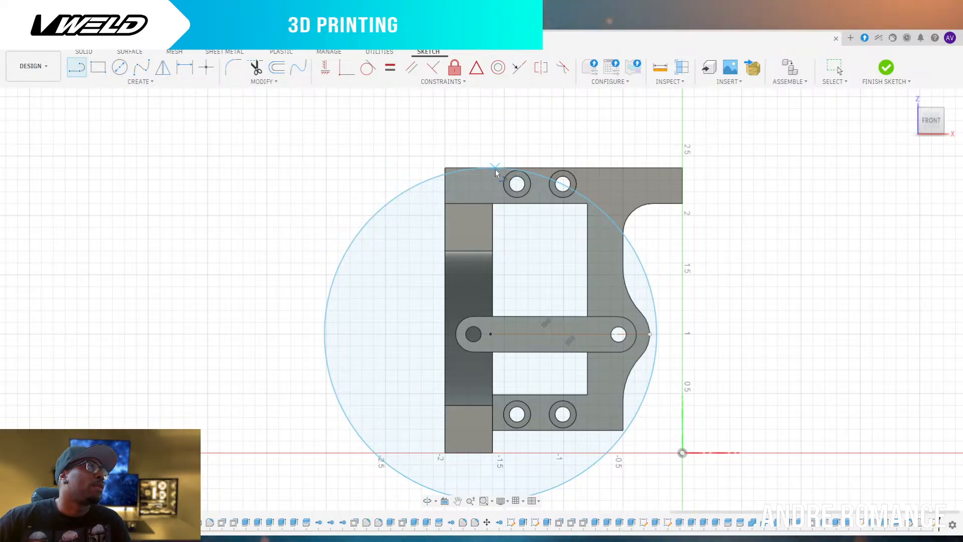
pyautogui.click(446, 169)
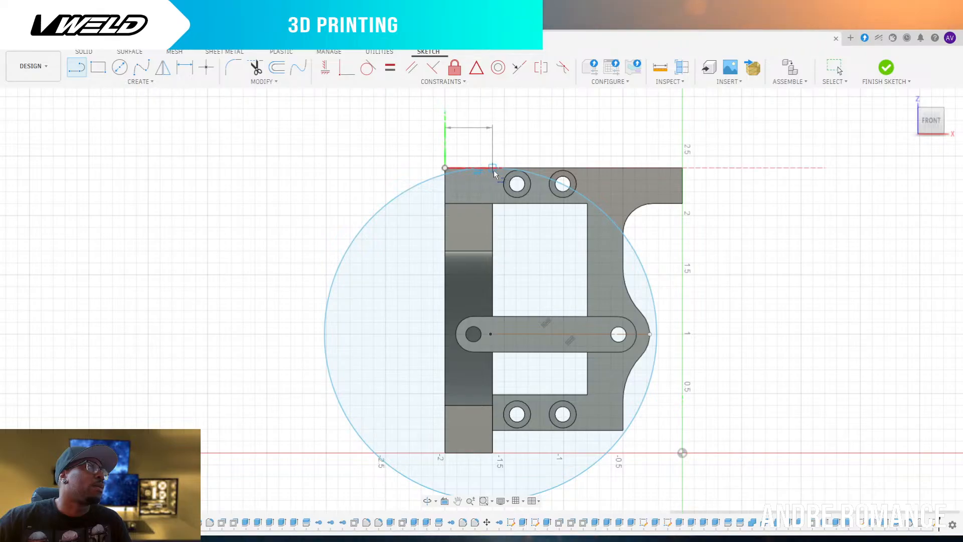
pyautogui.click(493, 169)
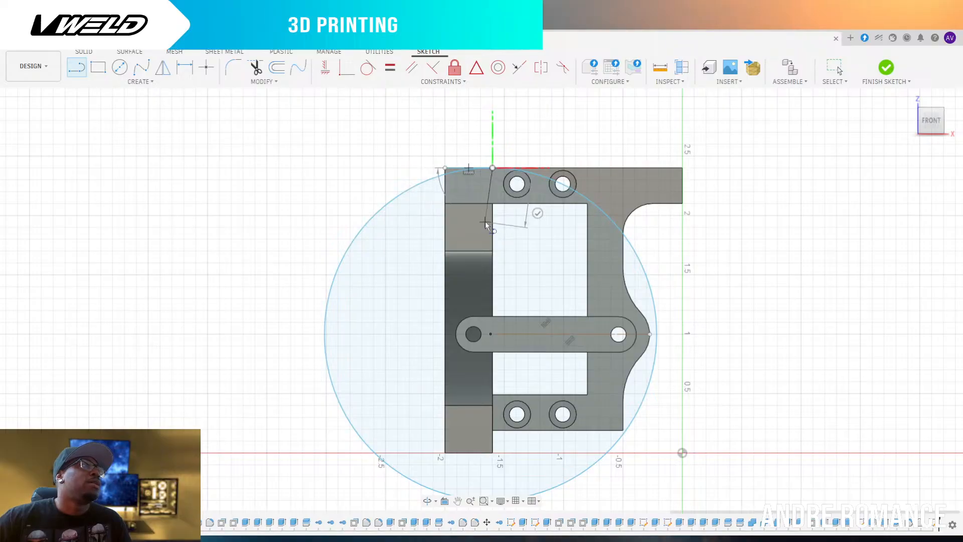
pyautogui.press('Escape')
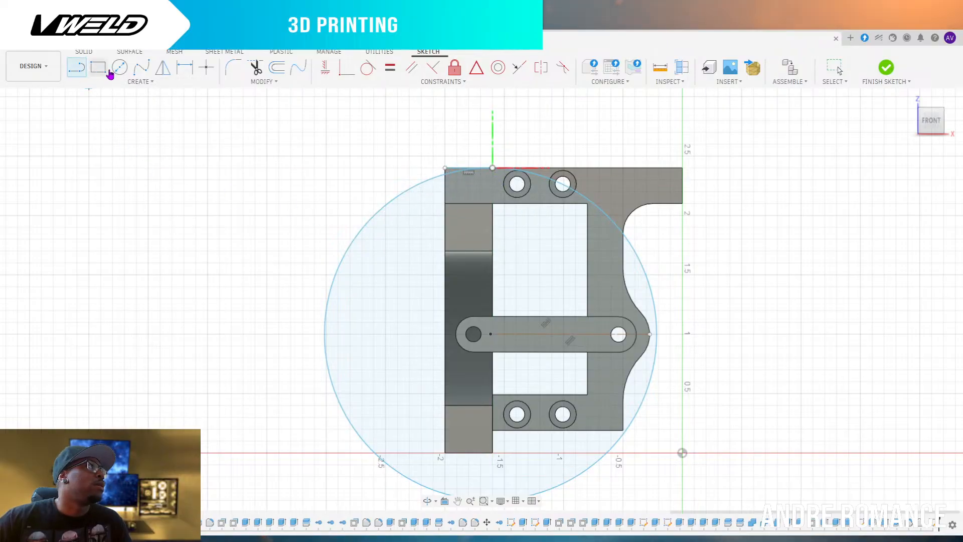
pyautogui.click(256, 70)
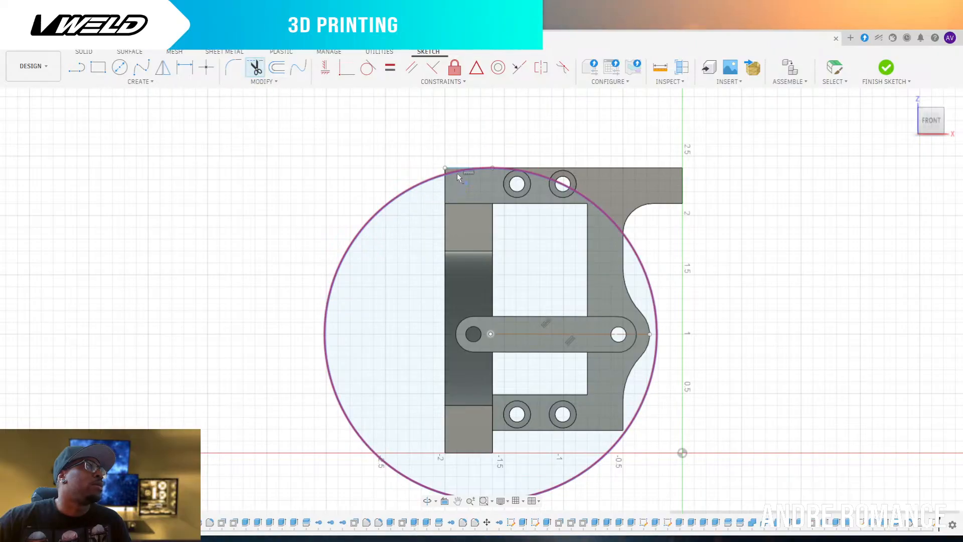
# Sketch a stepped line chain from the upper arm's outer end, down the frame rail's inner edge, across the opening and down the vertical leg
pyautogui.click(78, 70)
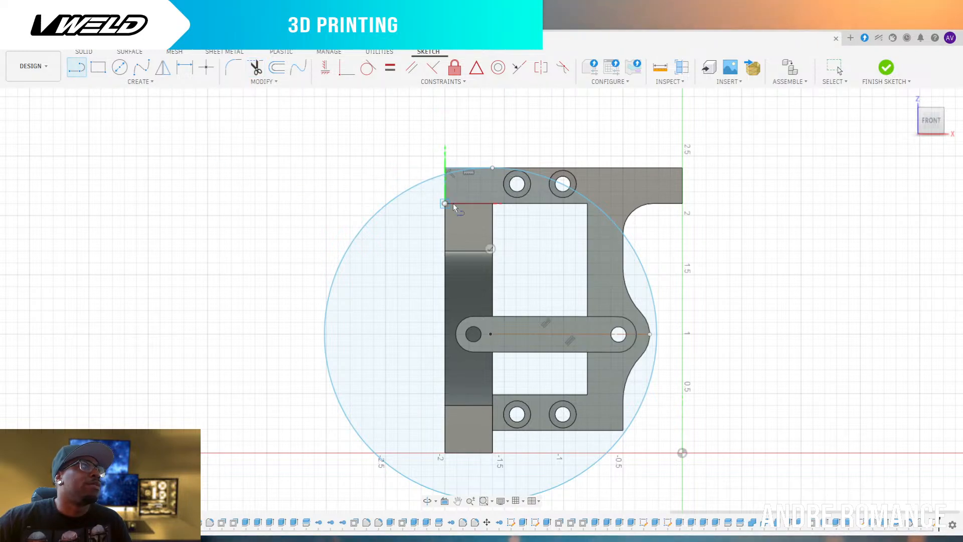
pyautogui.click(493, 204)
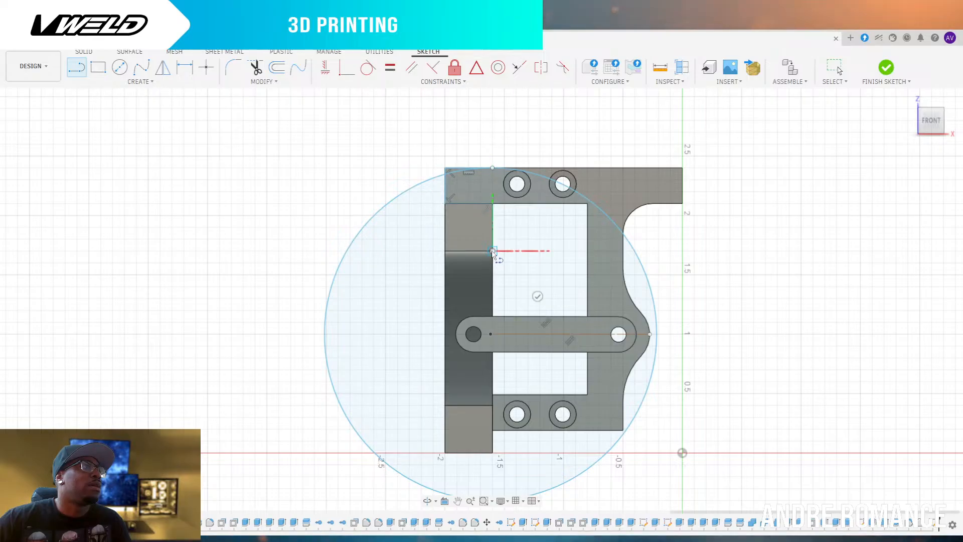
pyautogui.click(493, 251)
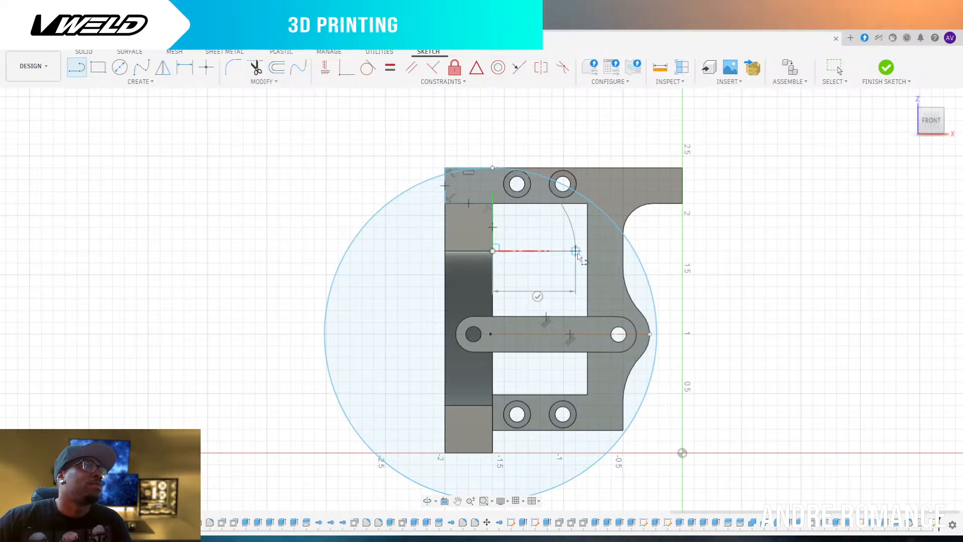
pyautogui.click(587, 252)
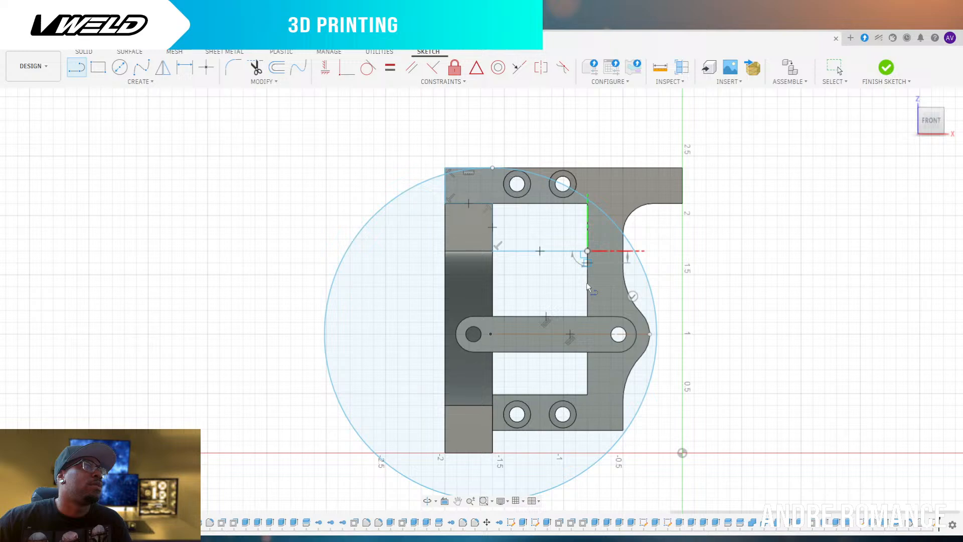
pyautogui.click(587, 334)
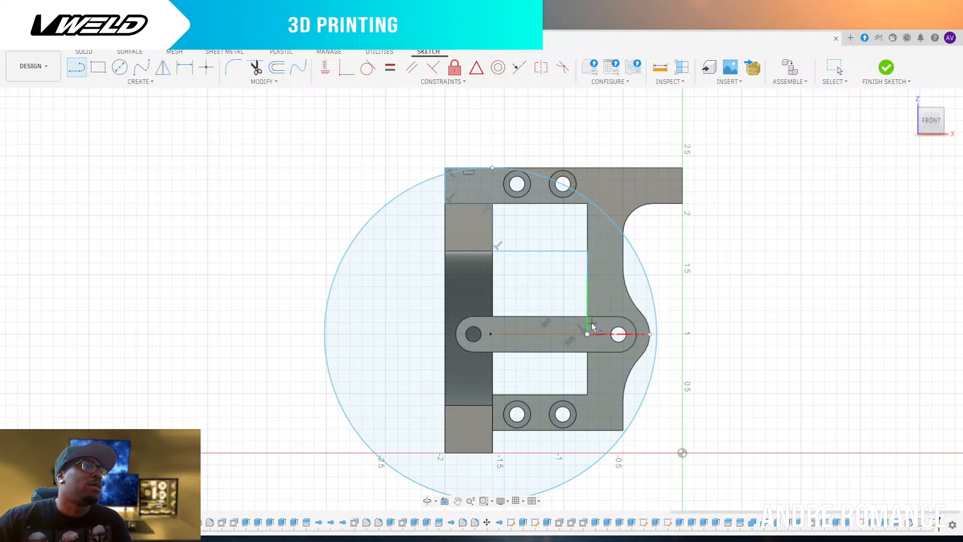
# Sketch a horizontal line along the control arm's lower edge to the vertical axis, and join the circle's outermost point to it vertically
pyautogui.click(587, 353)
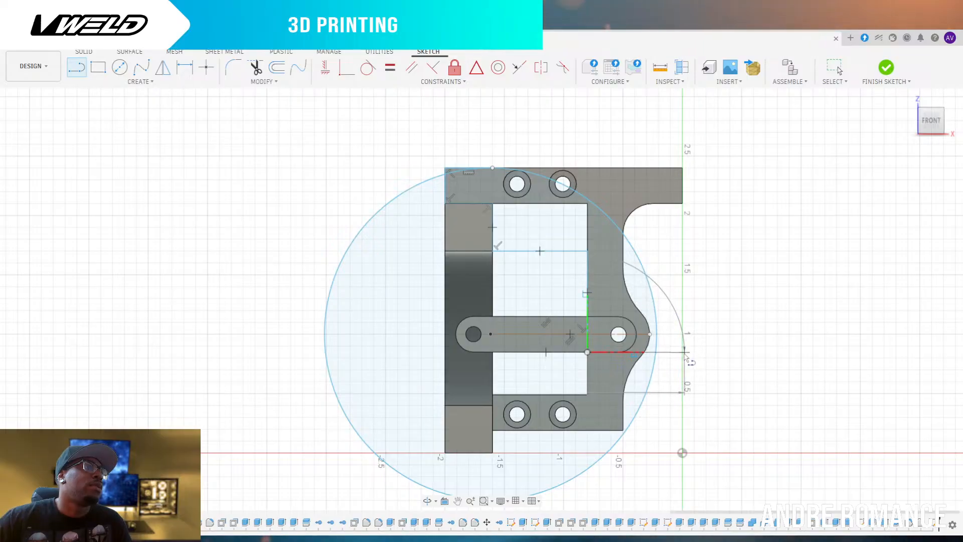
pyautogui.click(682, 353)
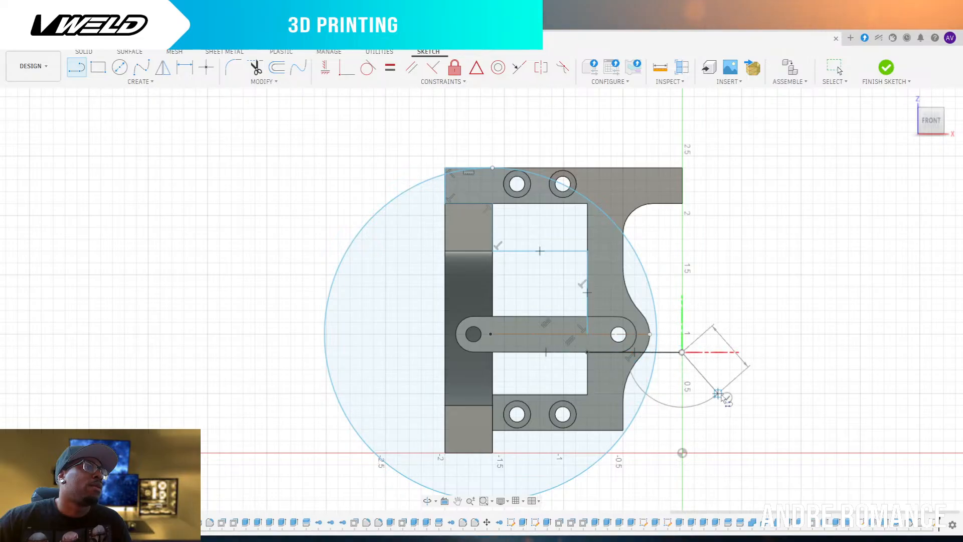
pyautogui.click(657, 334)
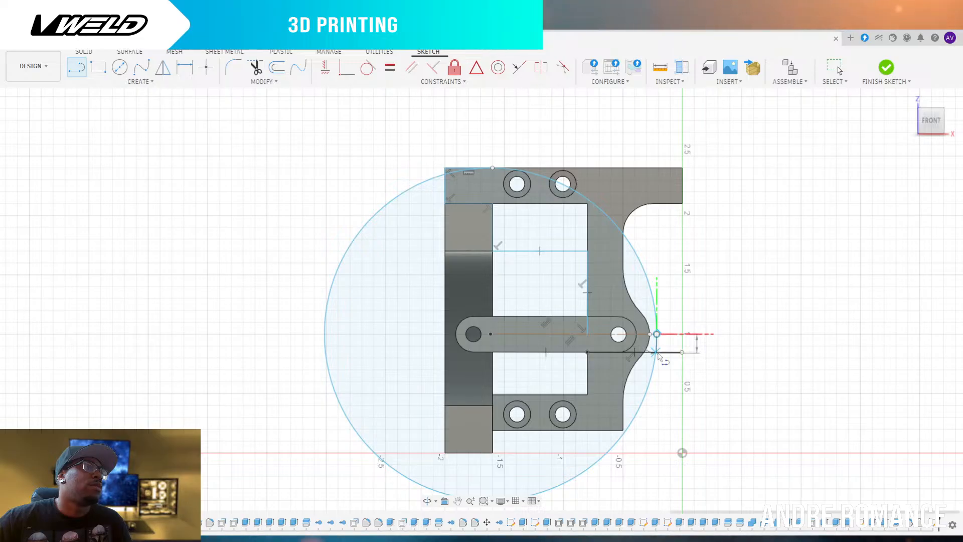
pyautogui.click(656, 353)
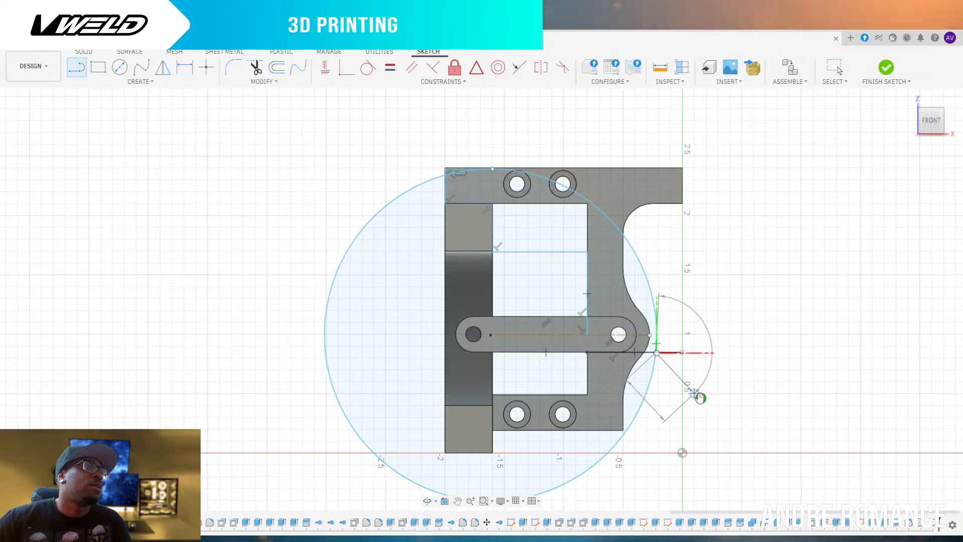
pyautogui.press('Escape')
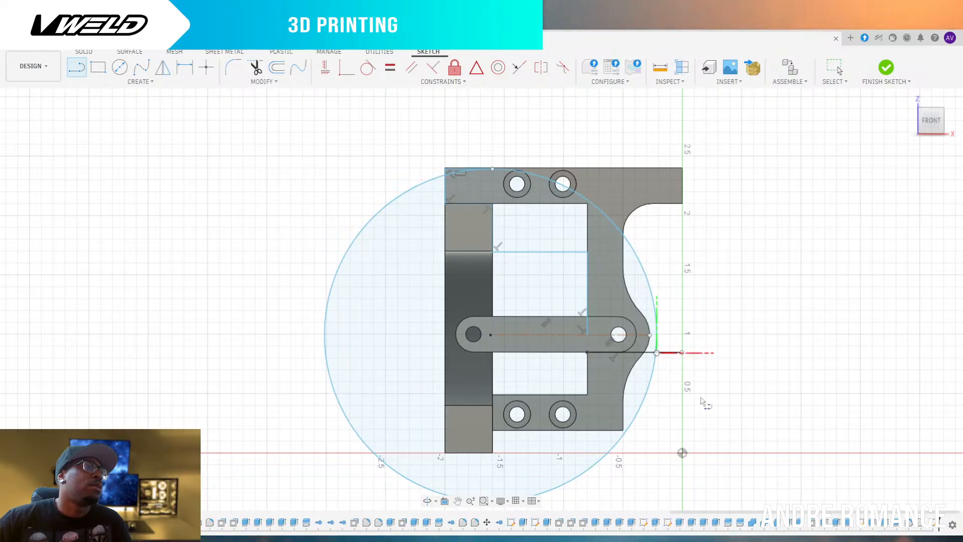
# Trim the circle to its upper quarter arc beside the pivot boss and remove the line on the vertical leg, undoing the arc's own trim
pyautogui.click(255, 67)
pyautogui.click(359, 239)
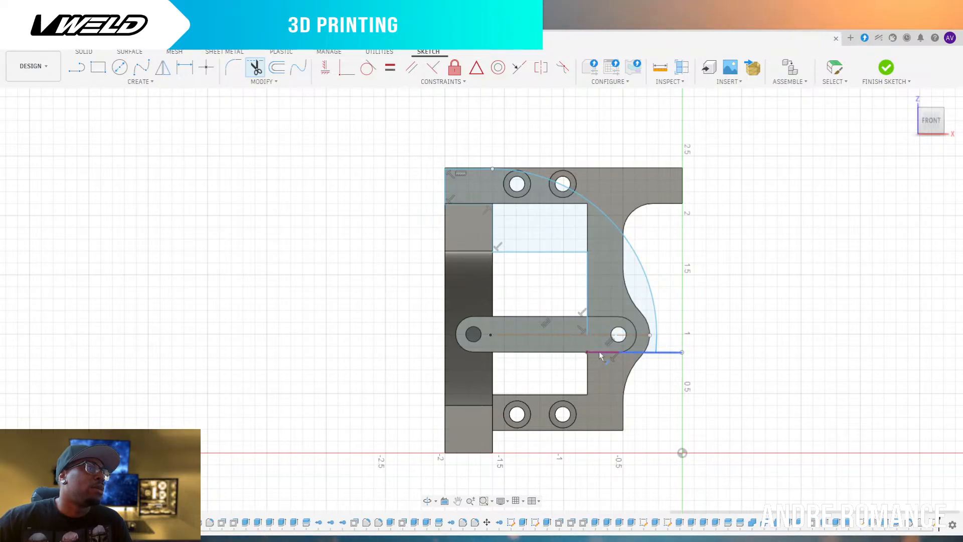
pyautogui.click(588, 300)
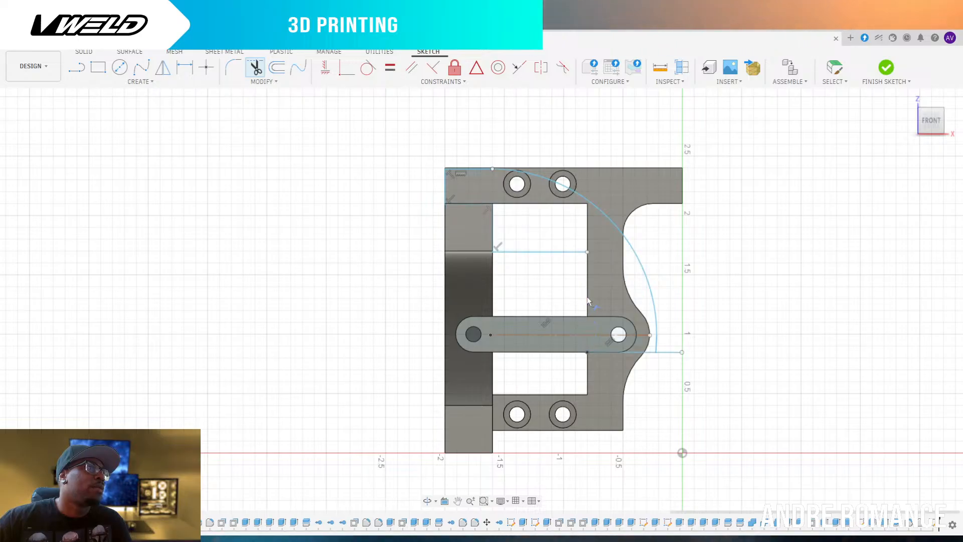
pyautogui.click(658, 348)
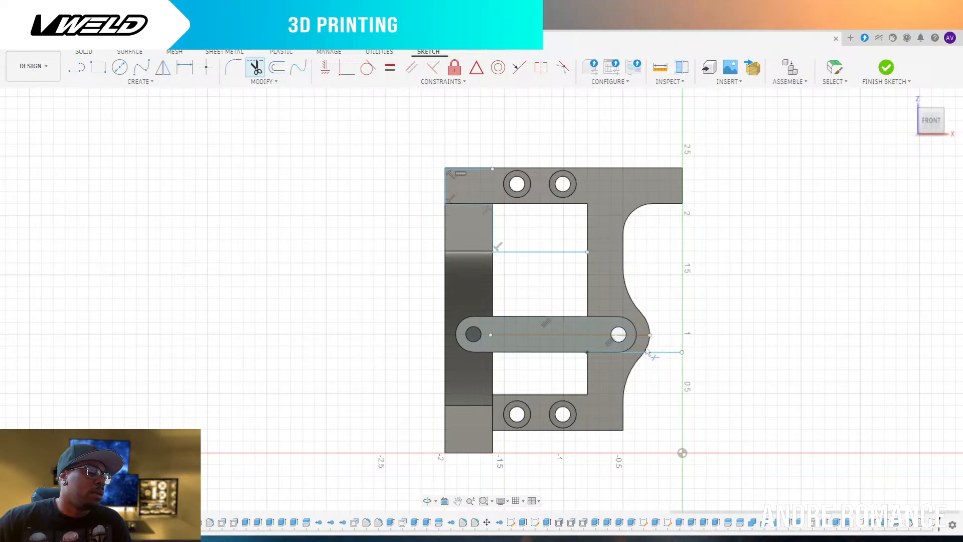
pyautogui.press('Escape')
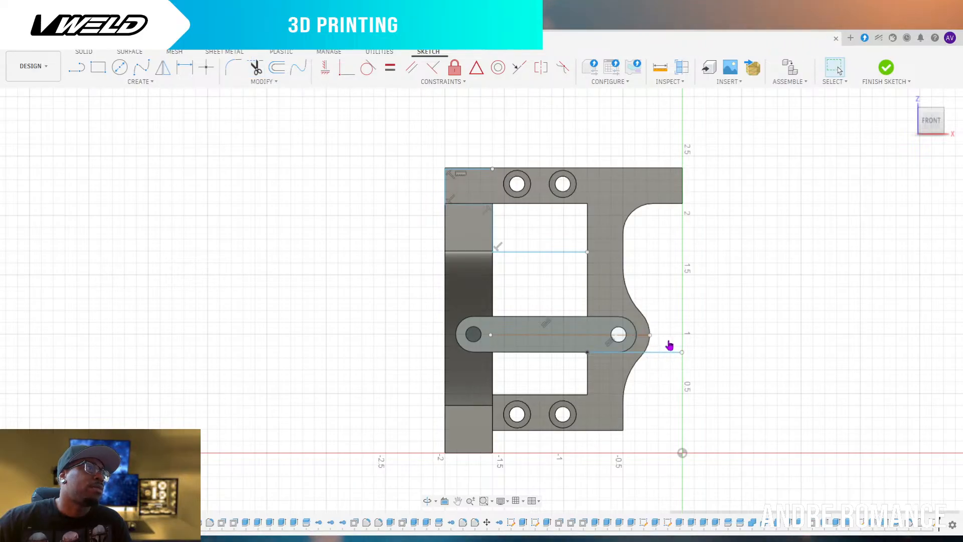
pyautogui.hotkey('ctrl', 'z')
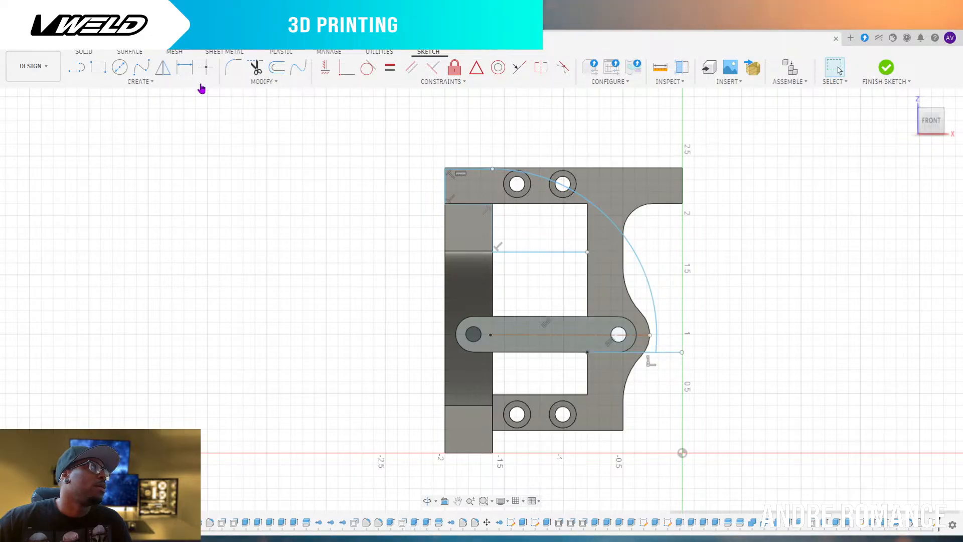
# Sketch a short vertical line from the arc's outermost point to the lower horizontal line, and one along the leg's inner edge joining both horizontals
pyautogui.click(78, 70)
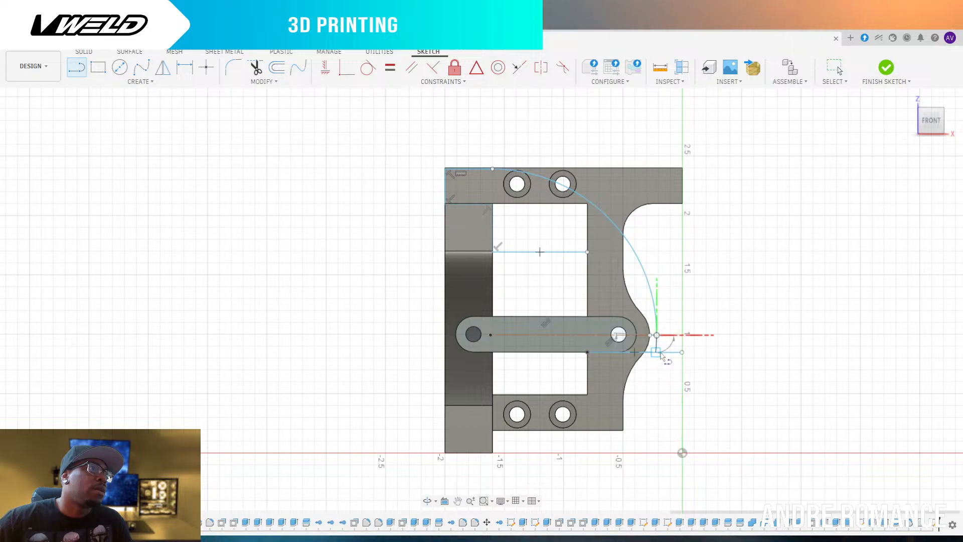
pyautogui.scroll(5, 660, 354)
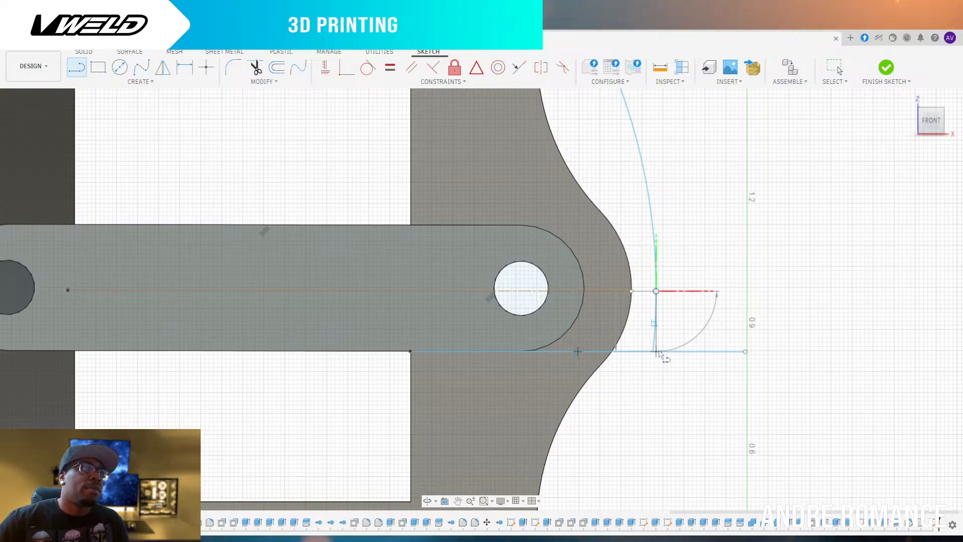
pyautogui.click(657, 352)
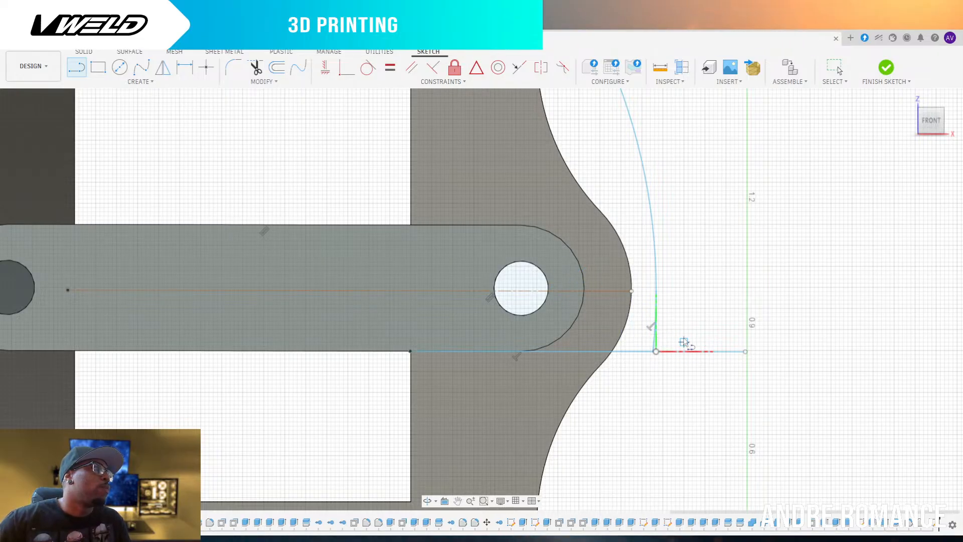
pyautogui.scroll(-3, 684, 343)
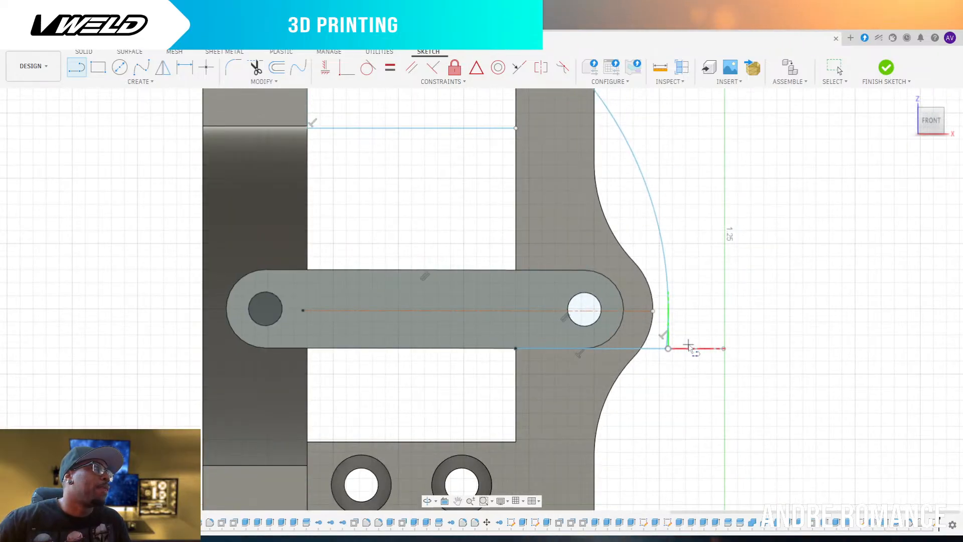
pyautogui.click(516, 349)
pyautogui.click(516, 129)
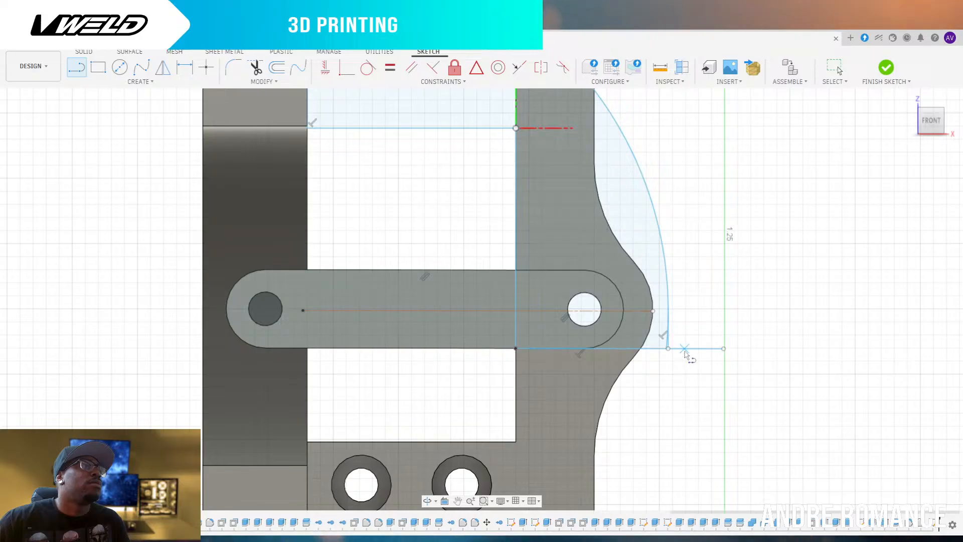
# Finish the suspension geometry sketch and reopen it for editing
pyautogui.scroll(-5, 672, 378)
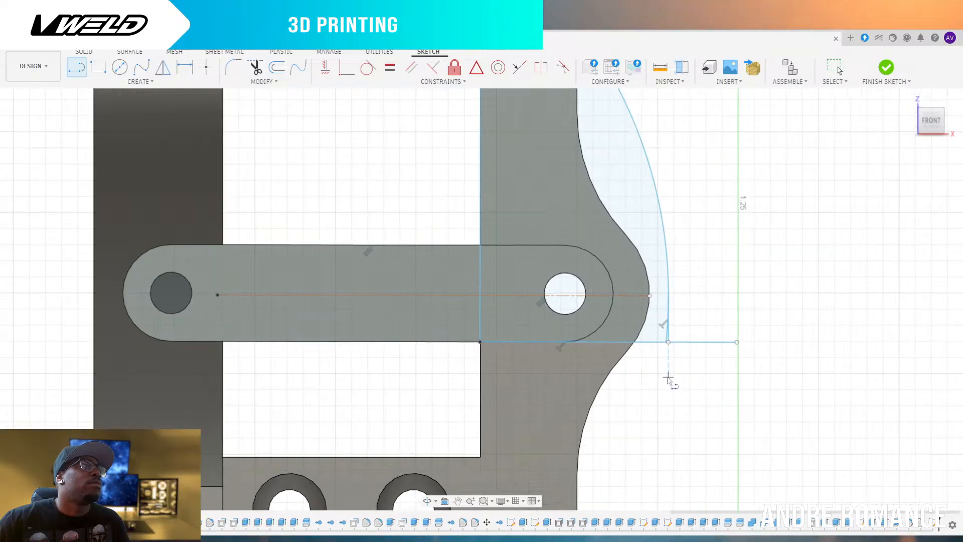
pyautogui.scroll(-2, 667, 384)
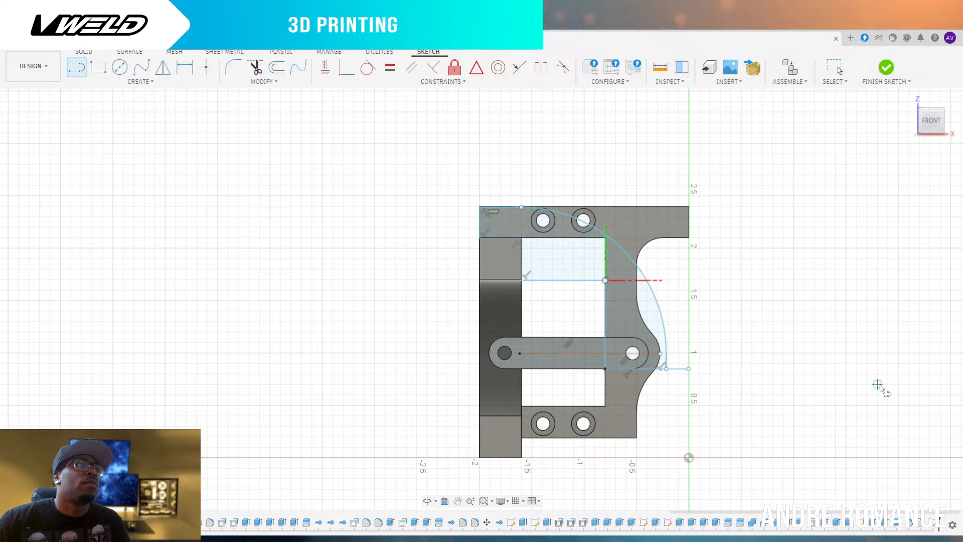
pyautogui.click(924, 369)
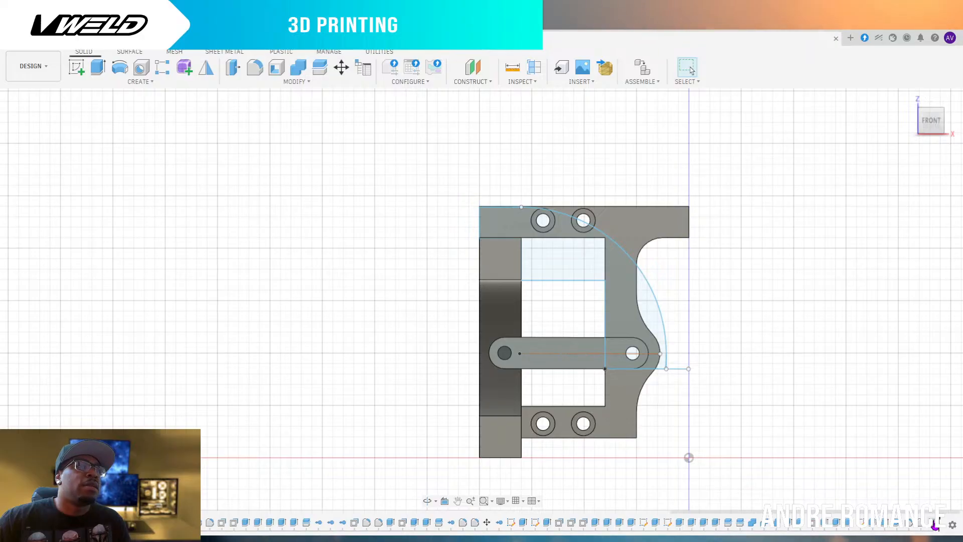
pyautogui.doubleClick(935, 525)
pyautogui.scroll(3, 656, 375)
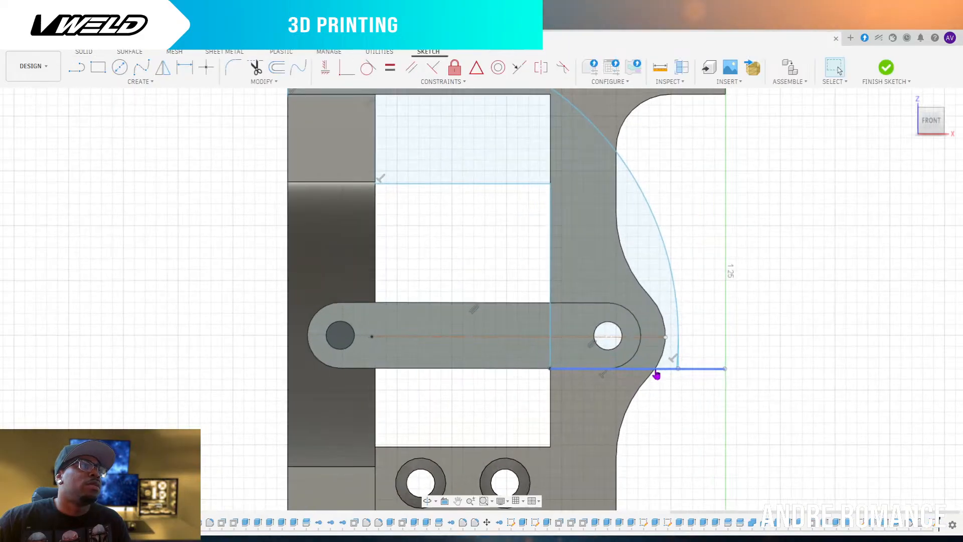
# Trim the excess of the lower horizontal line beyond the arc's end and finish the suspension geometry sketch
pyautogui.scroll(4, 656, 375)
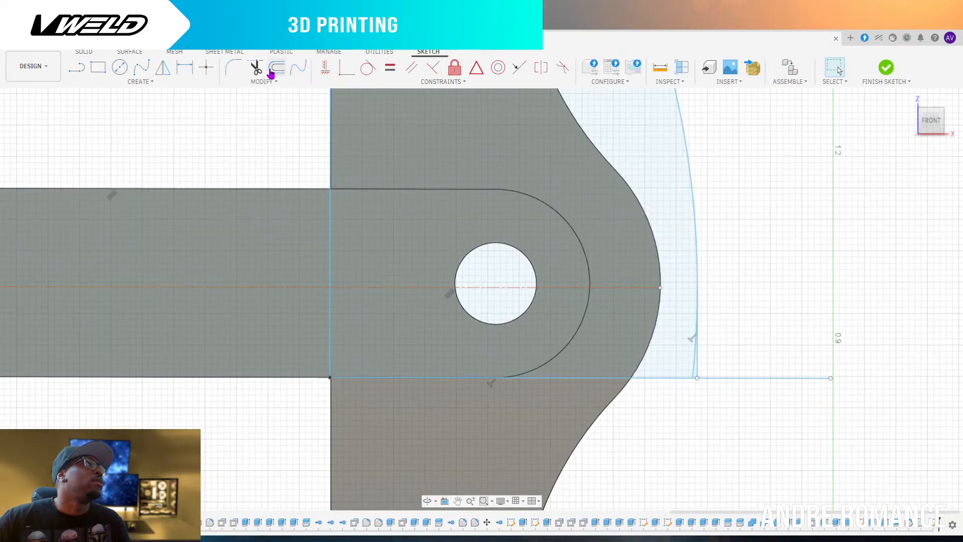
pyautogui.click(255, 68)
pyautogui.click(810, 382)
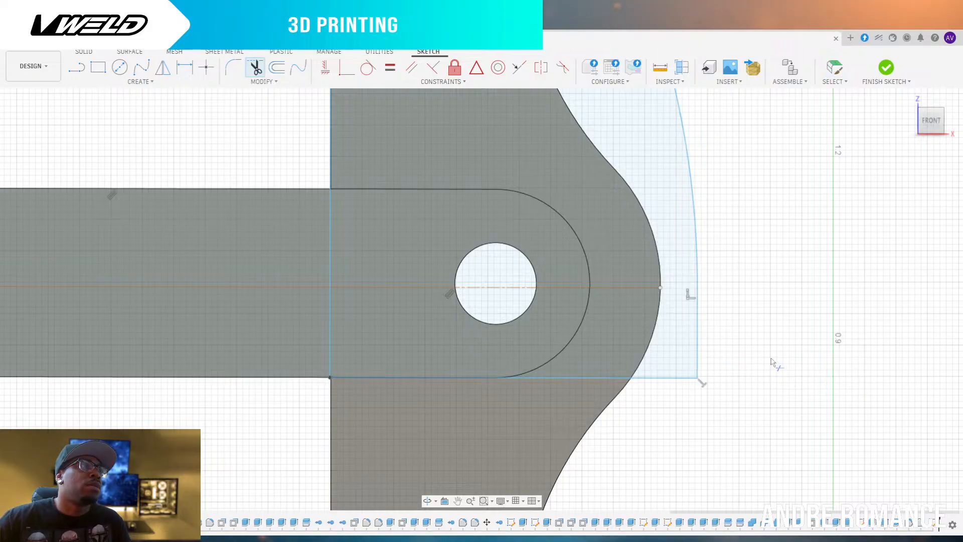
pyautogui.scroll(-4, 775, 362)
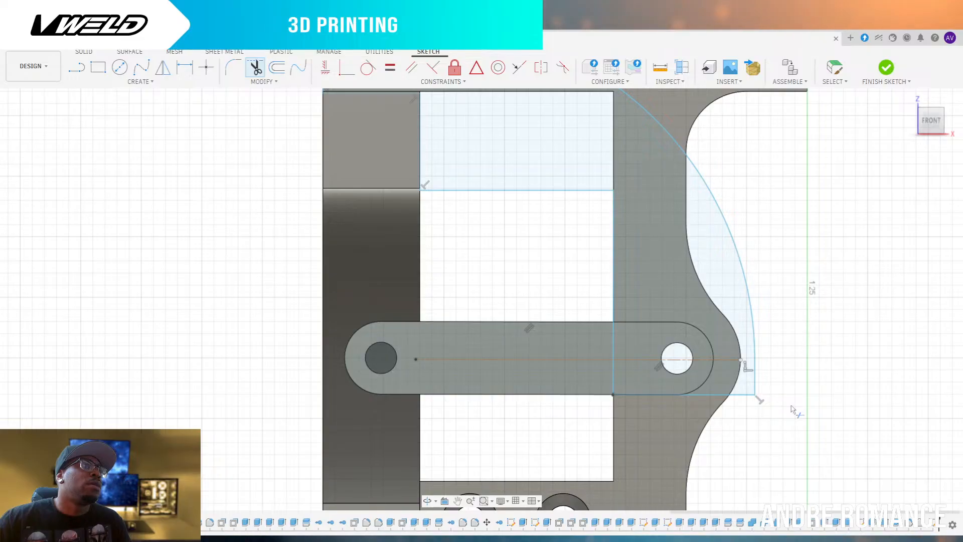
pyautogui.scroll(-1, 791, 409)
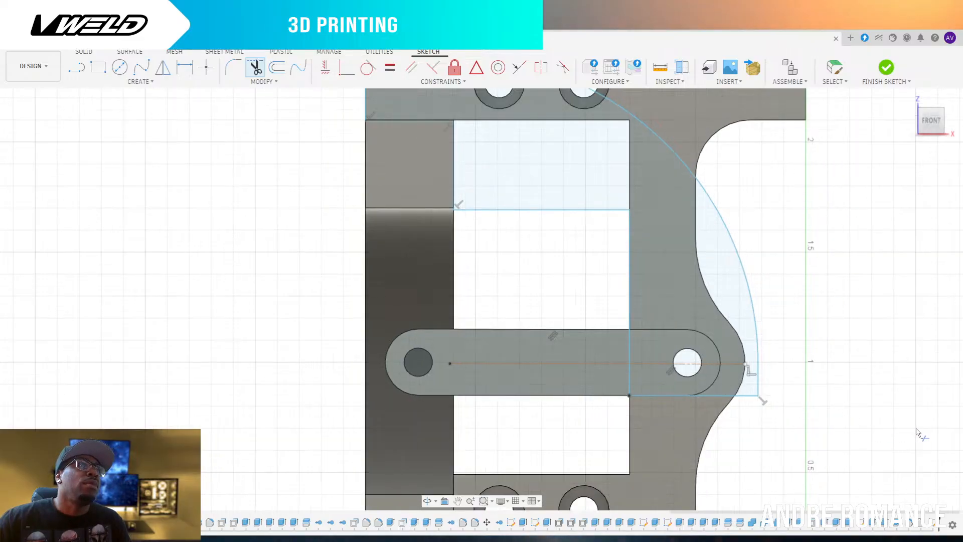
pyautogui.click(936, 372)
pyautogui.scroll(-3, 820, 478)
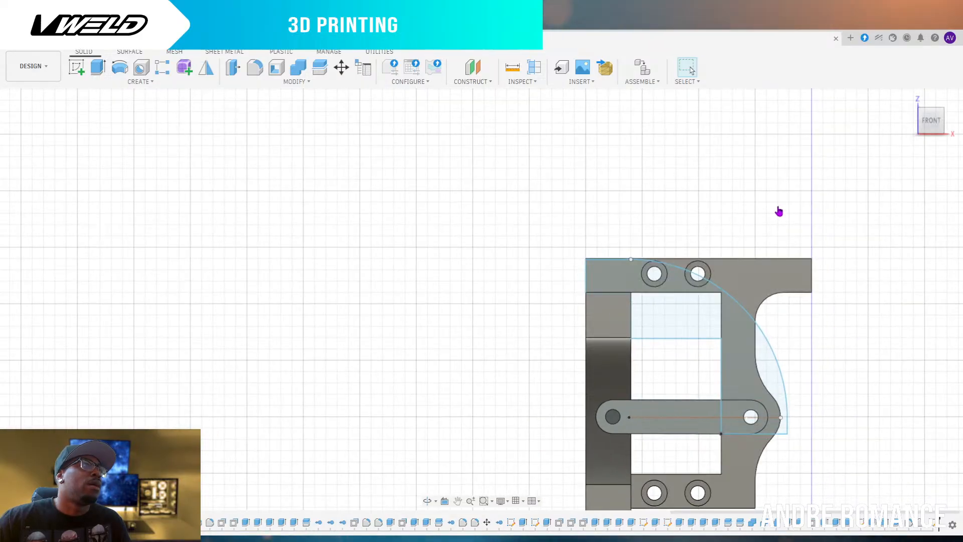
# Extrude all regions of the curved profile 0.3 away from the bracket, with the frame and control arm bodies hidden
pyautogui.moveTo(923, 128); pyautogui.dragTo(913, 136)
pyautogui.scroll(6, 639, 312)
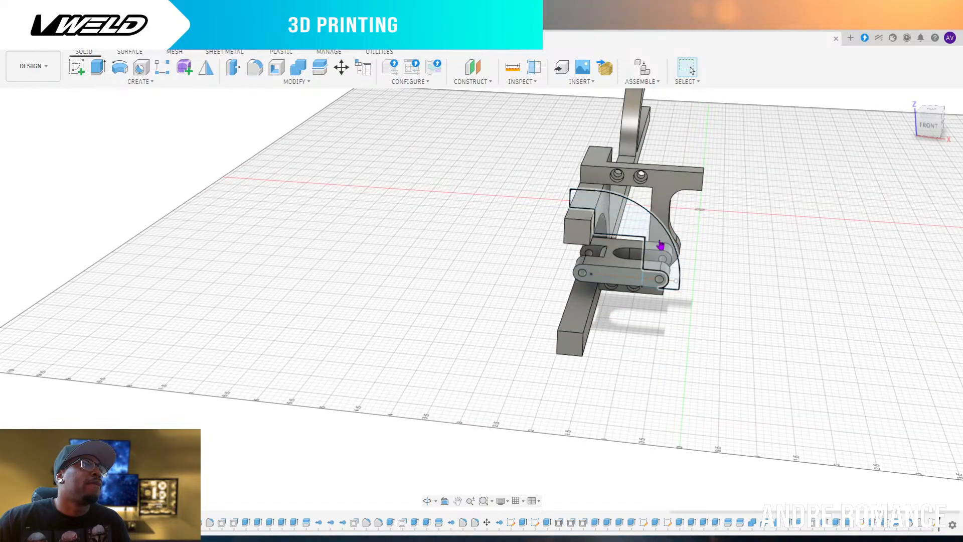
pyautogui.scroll(4, 683, 267)
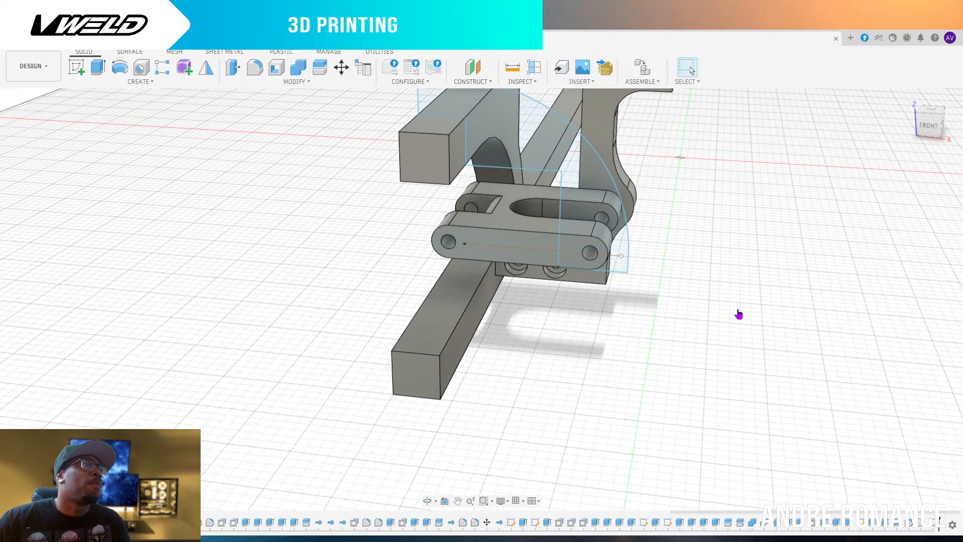
pyautogui.click(575, 262)
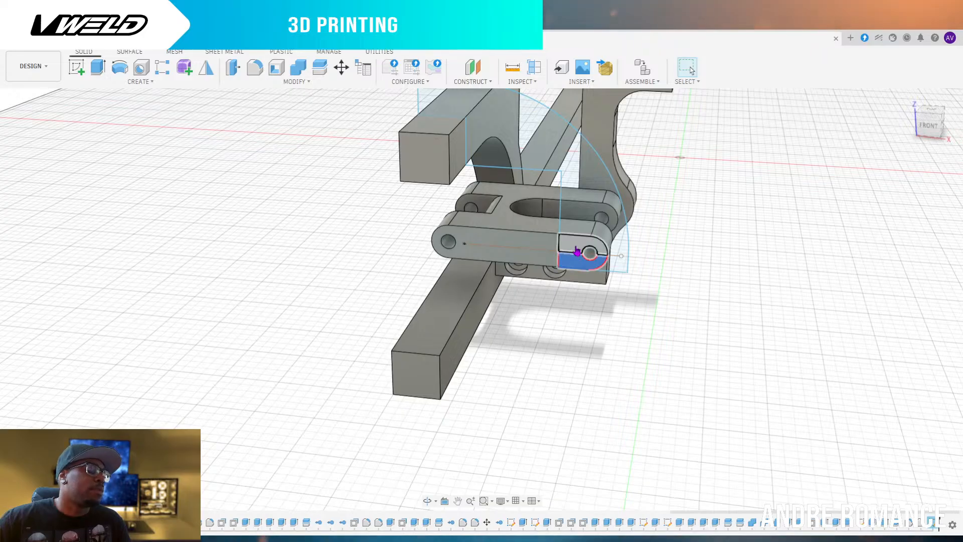
pyautogui.click(577, 251)
pyautogui.click(591, 220)
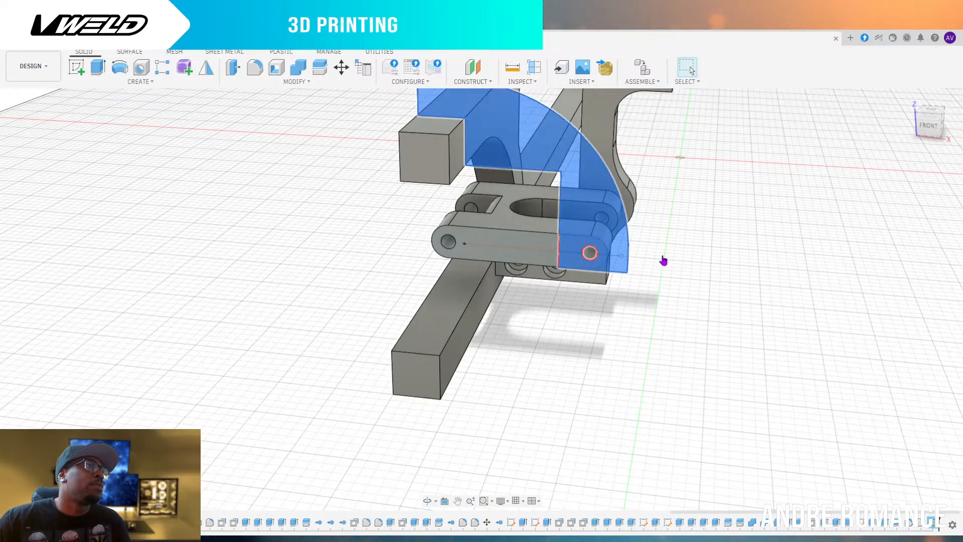
pyautogui.scroll(-4, 645, 336)
pyautogui.scroll(2, 694, 306)
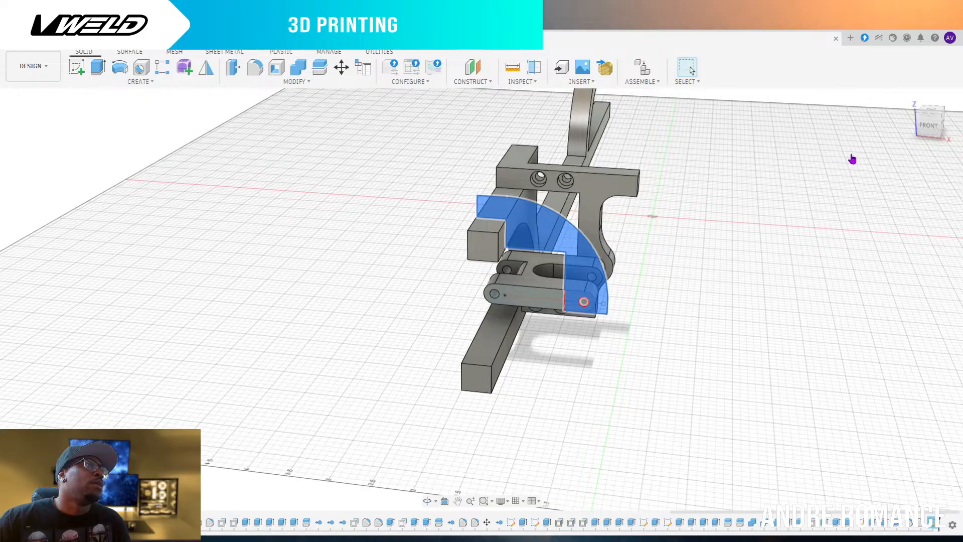
pyautogui.moveTo(926, 132)
pyautogui.mouseDown()
pyautogui.moveTo(905, 136)
pyautogui.moveTo(861, 118)
pyautogui.moveTo(853, 102)
pyautogui.moveTo(800, 132)
pyautogui.moveTo(839, 138)
pyautogui.mouseUp()
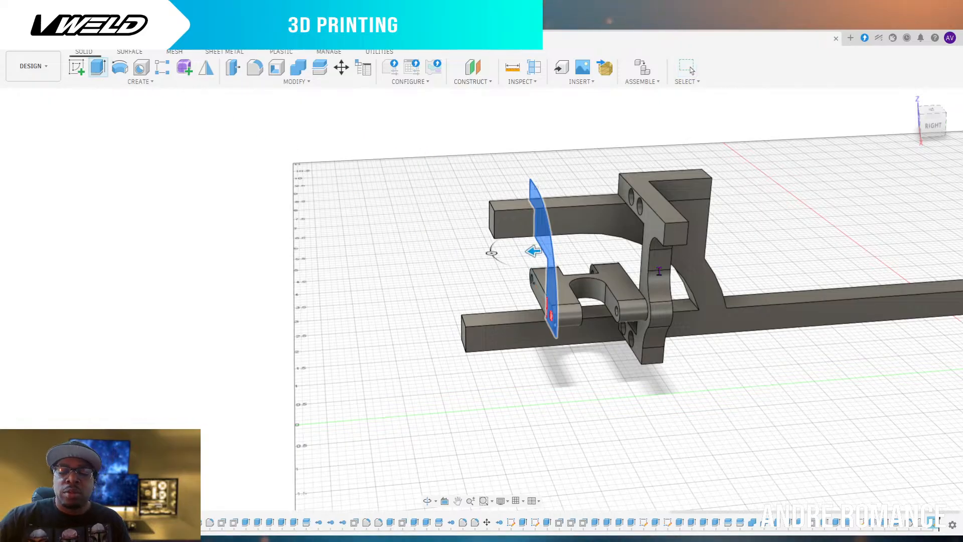
pyautogui.write('.3')
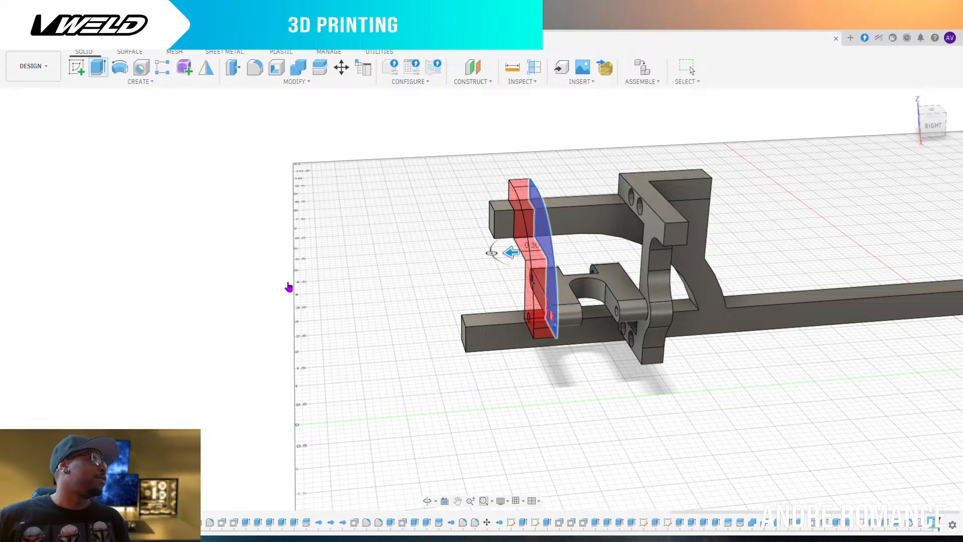
pyautogui.click(45, 305)
pyautogui.click(45, 316)
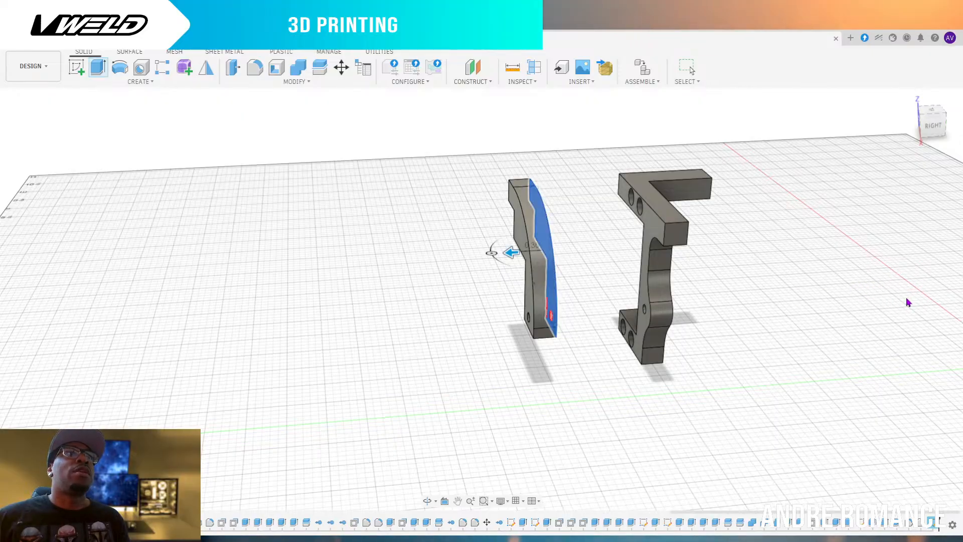
pyautogui.press('Escape')
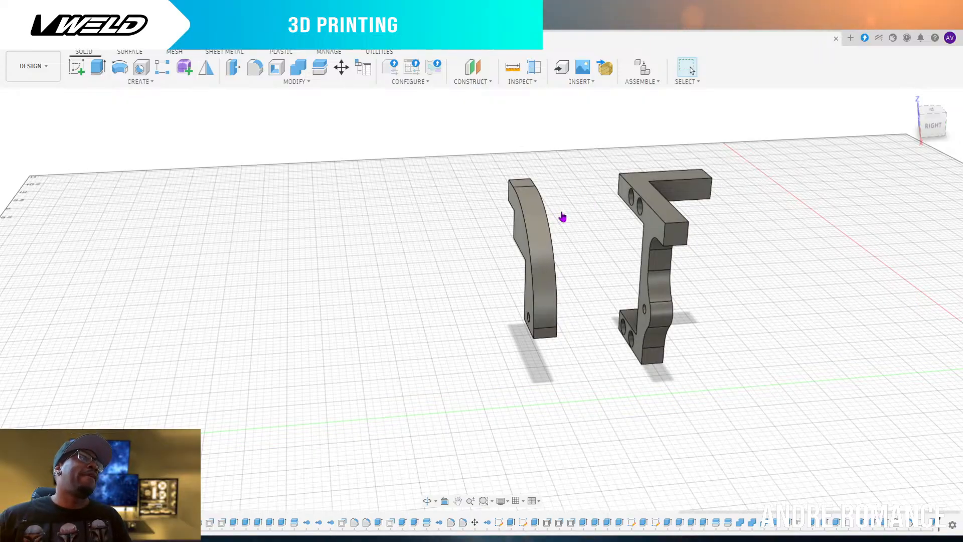
# Inspect the extruded curved plate beside the bracket and show the frame and control arm bodies again
pyautogui.click(926, 120)
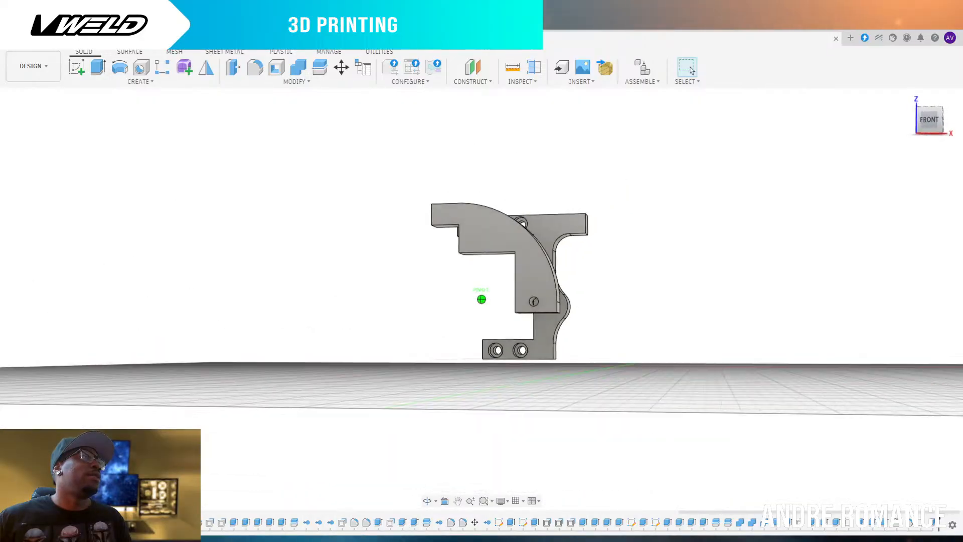
pyautogui.moveTo(931, 121); pyautogui.dragTo(932, 153)
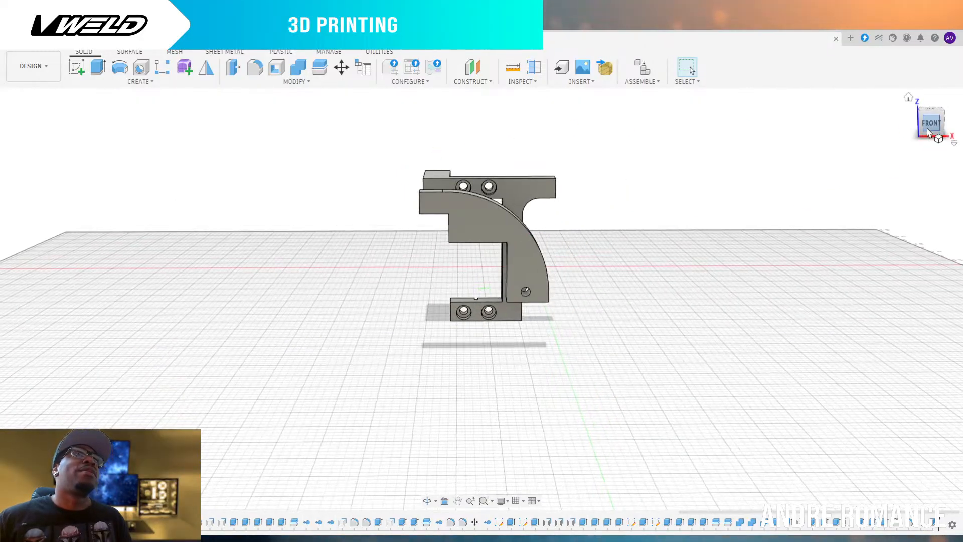
pyautogui.moveTo(481, 299)
pyautogui.keyDown('shift'); pyautogui.mouseDown(button='middle')
pyautogui.moveTo(542, 316)
pyautogui.moveTo(540, 337)
pyautogui.moveTo(531, 381)
pyautogui.moveTo(424, 359)
pyautogui.moveTo(481, 369)
pyautogui.moveTo(468, 367)
pyautogui.mouseUp(button='middle'); pyautogui.keyUp('shift')
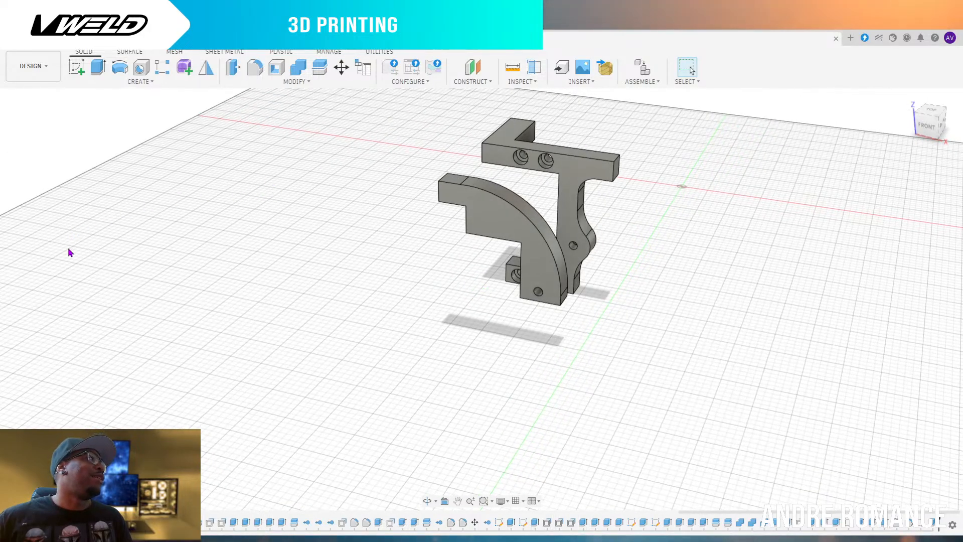
pyautogui.click(44, 316)
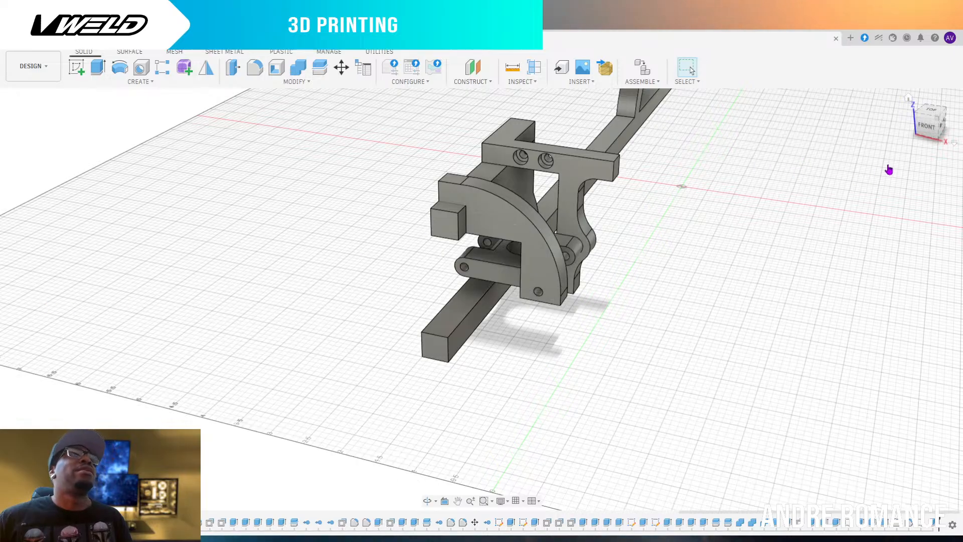
# Try to extrude the underside face of the curved plate's horizontal arm inward by 0.25 as a cut
pyautogui.moveTo(932, 129)
pyautogui.mouseDown()
pyautogui.moveTo(919, 143)
pyautogui.moveTo(894, 134)
pyautogui.moveTo(878, 118)
pyautogui.moveTo(881, 99)
pyautogui.moveTo(881, 116)
pyautogui.moveTo(879, 108)
pyautogui.moveTo(907, 99)
pyautogui.moveTo(928, 129)
pyautogui.moveTo(926, 103)
pyautogui.moveTo(931, 128)
pyautogui.mouseUp()
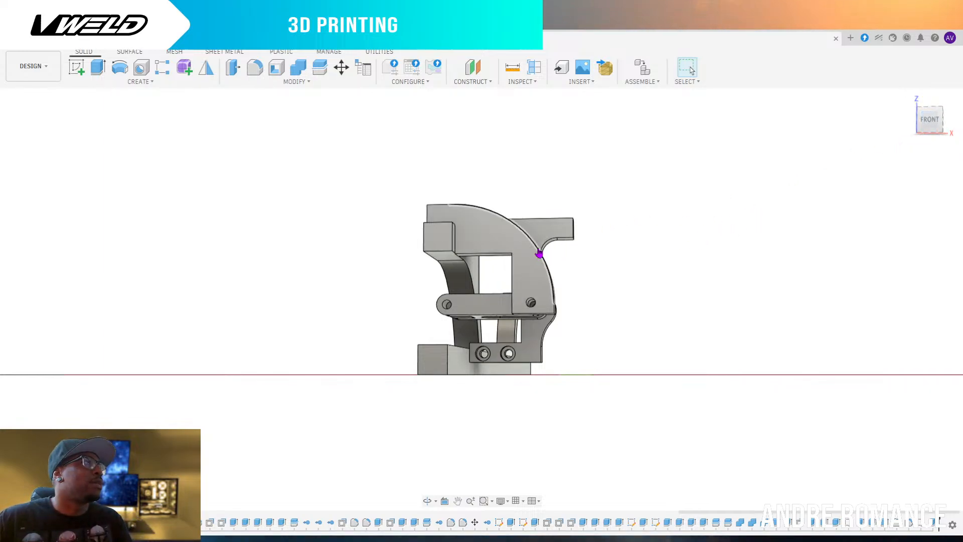
pyautogui.scroll(5, 478, 265)
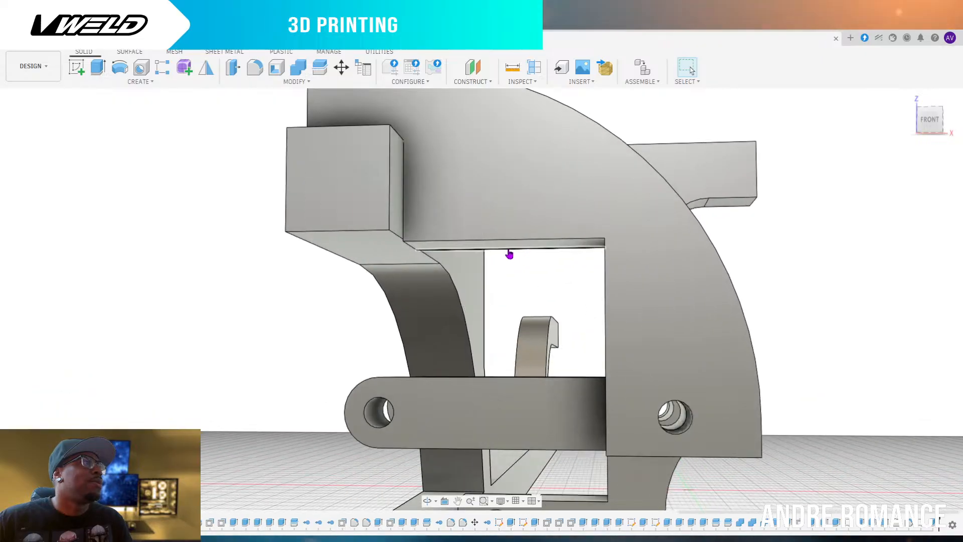
pyautogui.click(509, 250)
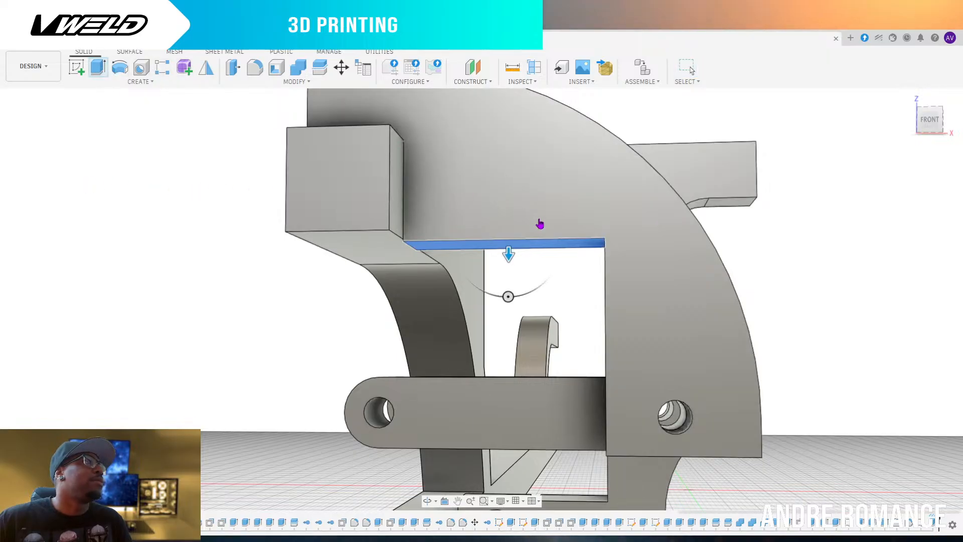
pyautogui.moveTo(510, 249); pyautogui.dragTo(510, 195)
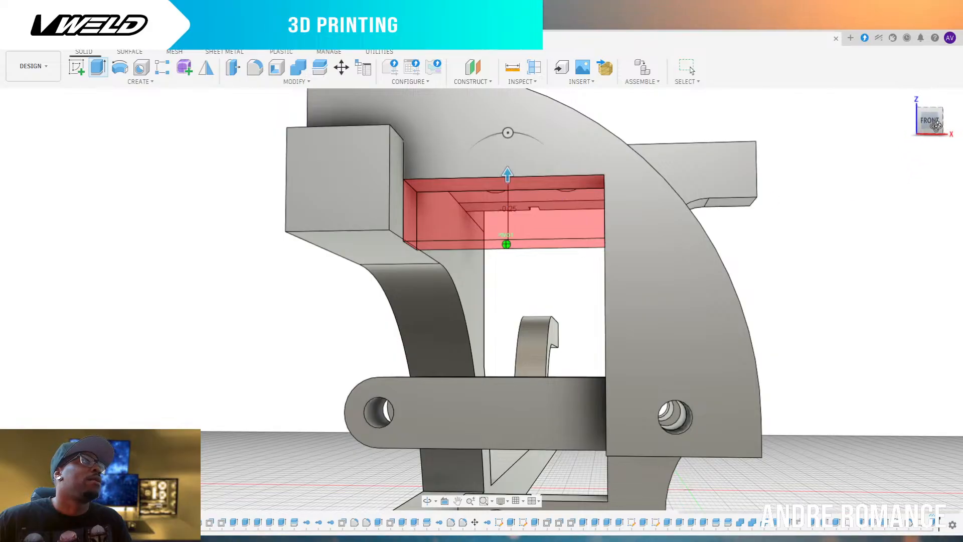
pyautogui.moveTo(934, 126); pyautogui.dragTo(948, 127)
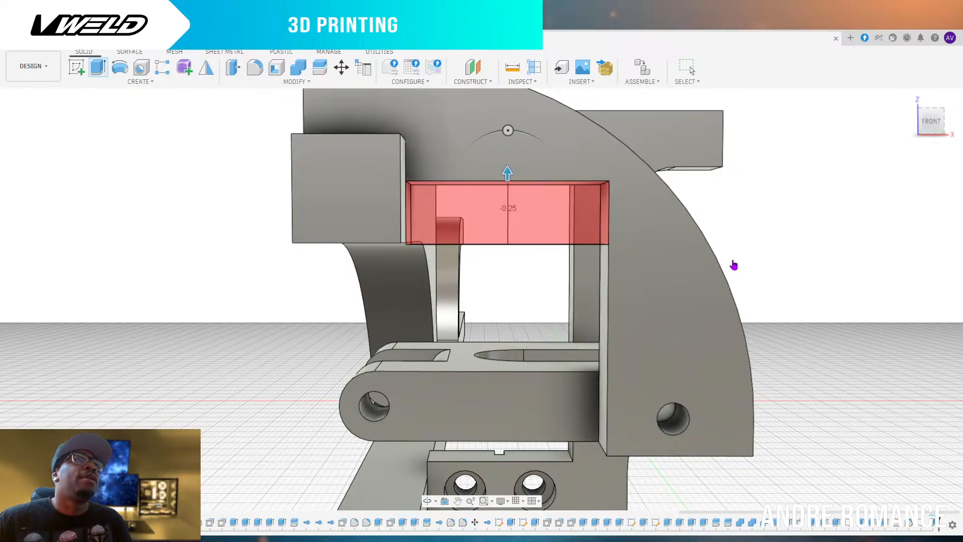
pyautogui.press('Return')
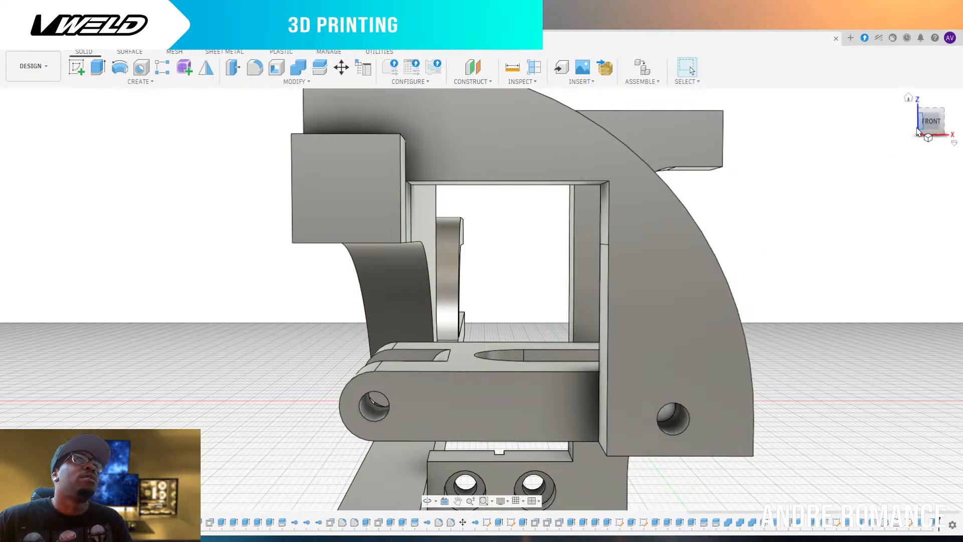
pyautogui.moveTo(929, 127); pyautogui.dragTo(943, 122)
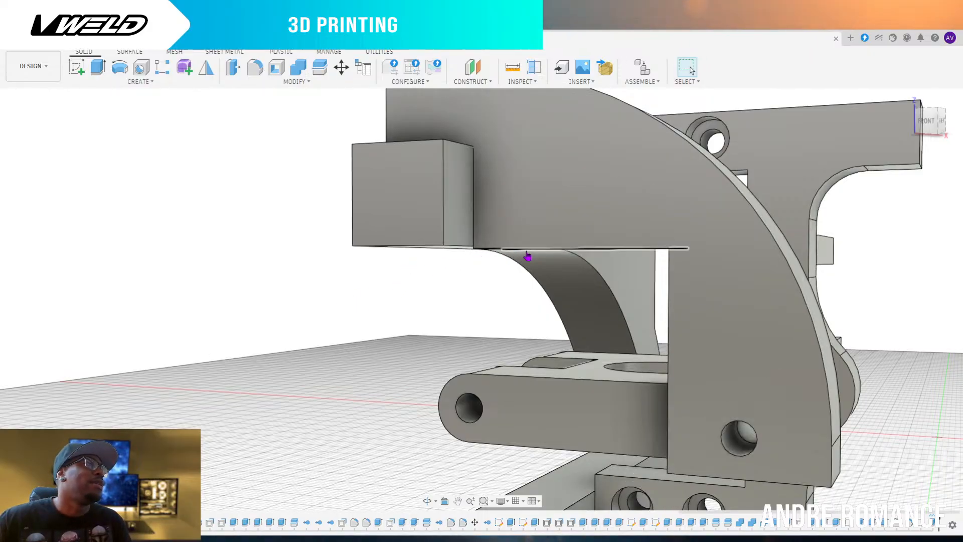
# Hide the bracket and frame bodies and cut the underside of the curved plate's horizontal arm upward with Extrude
pyautogui.click(928, 125)
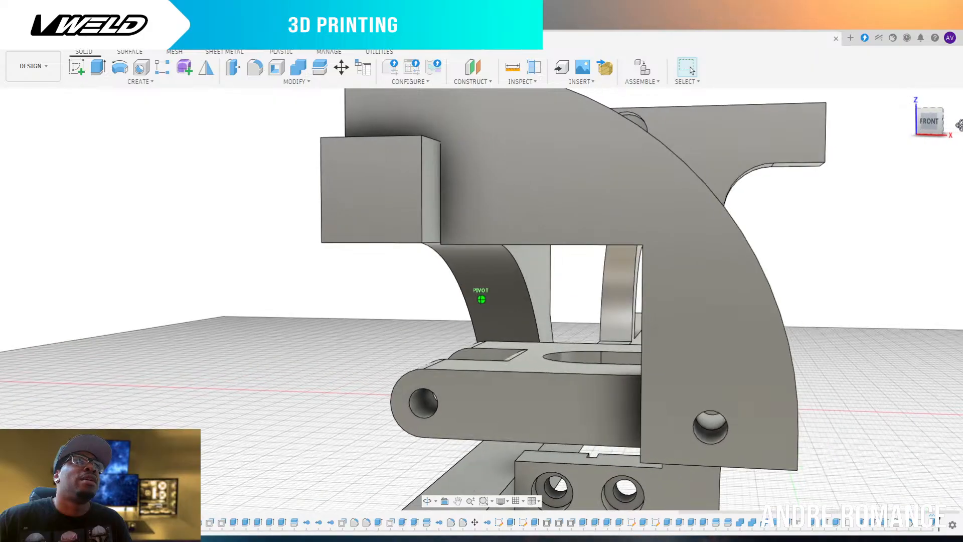
pyautogui.click(487, 318)
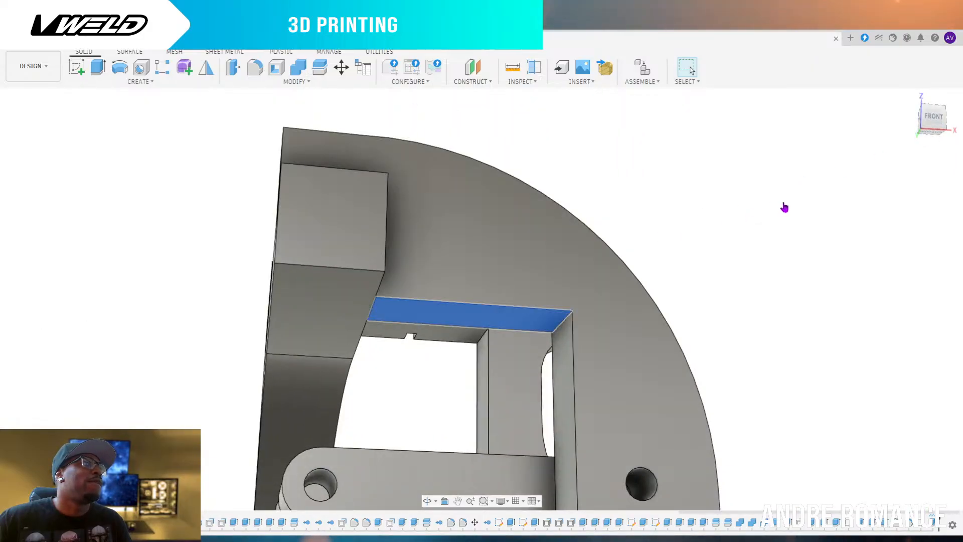
pyautogui.moveTo(929, 134)
pyautogui.mouseDown()
pyautogui.moveTo(920, 136)
pyautogui.moveTo(925, 126)
pyautogui.mouseUp()
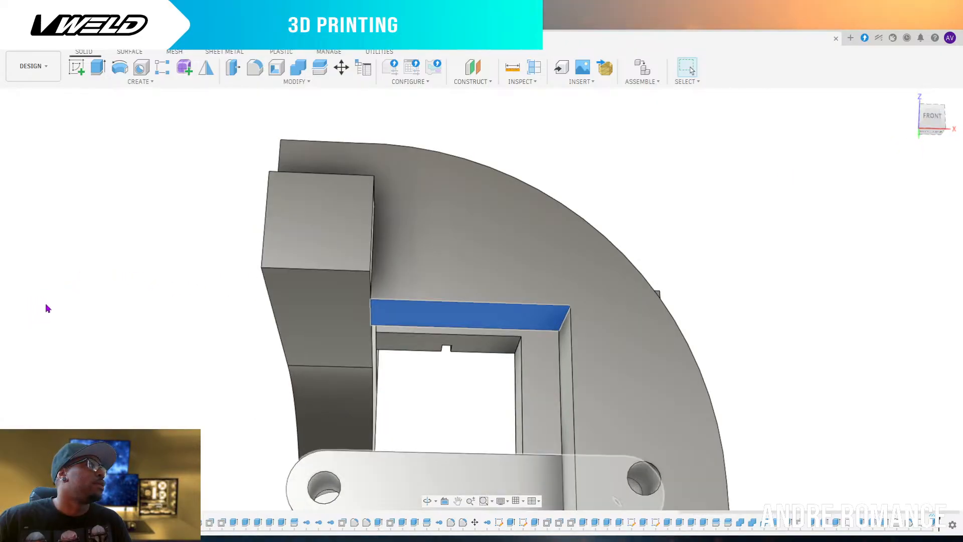
pyautogui.click(43, 326)
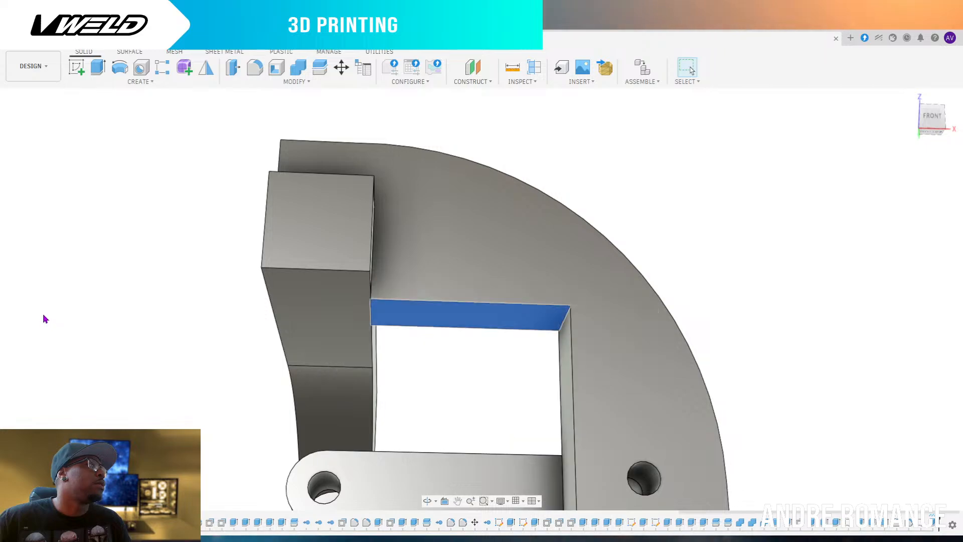
pyautogui.click(43, 317)
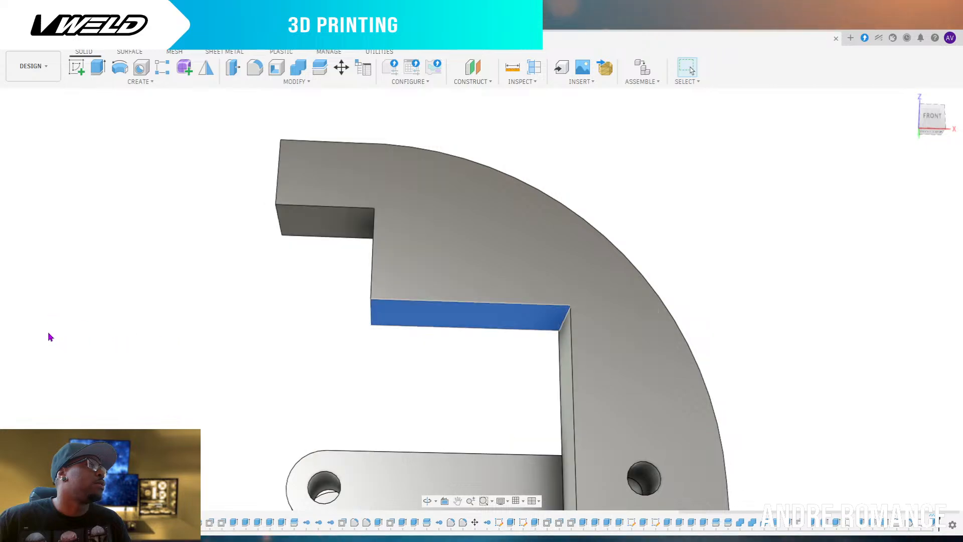
pyautogui.click(104, 68)
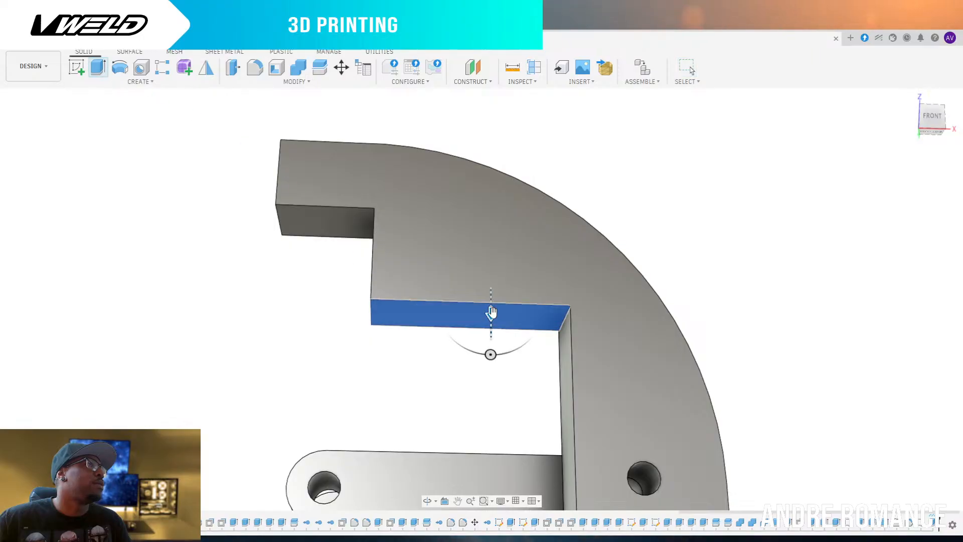
pyautogui.moveTo(490, 312); pyautogui.dragTo(483, 258)
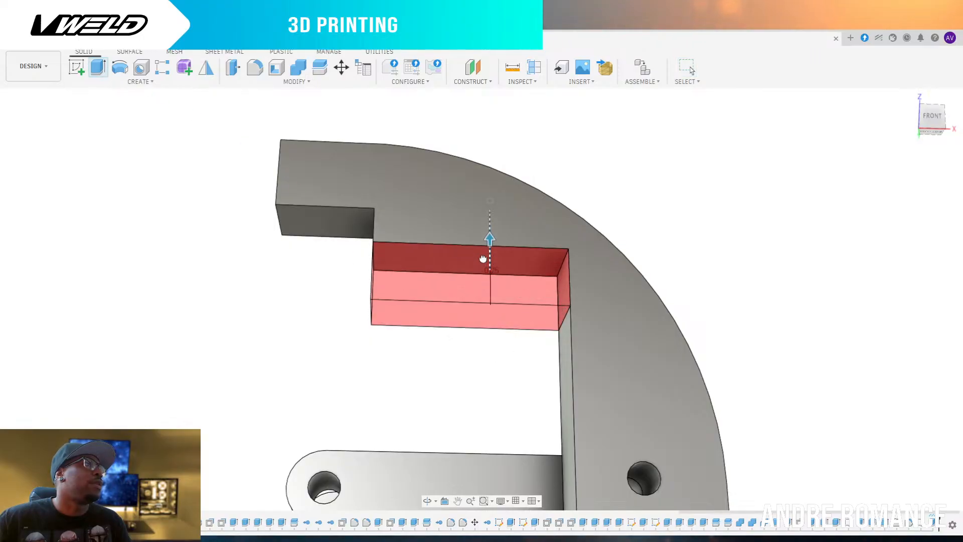
pyautogui.press('Return')
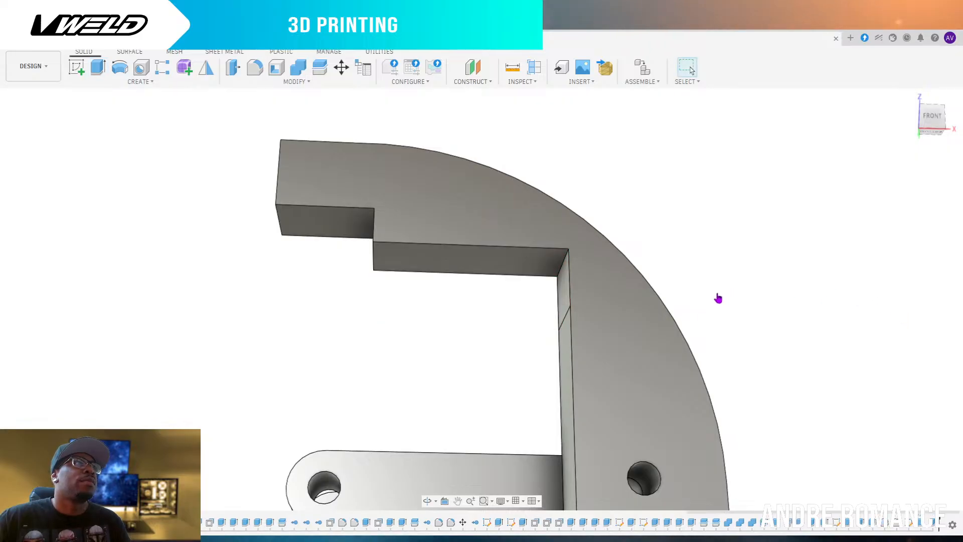
pyautogui.moveTo(937, 131)
pyautogui.mouseDown()
pyautogui.moveTo(953, 143)
pyautogui.moveTo(943, 134)
pyautogui.mouseUp()
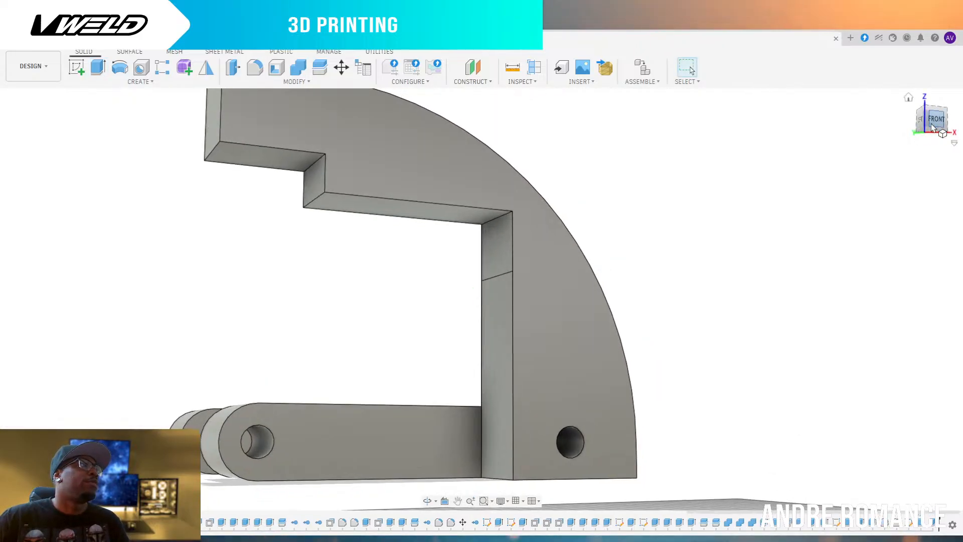
pyautogui.click(502, 222)
pyautogui.click(255, 66)
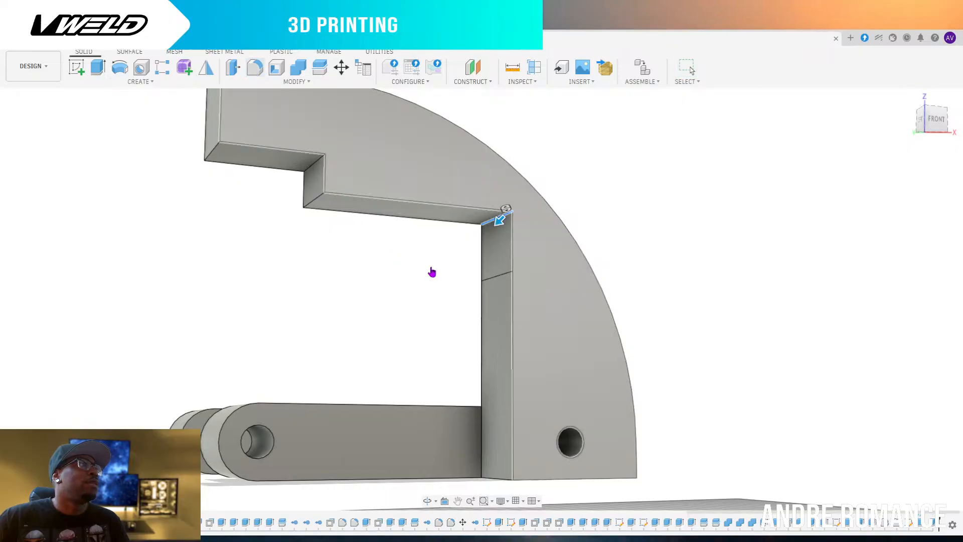
pyautogui.moveTo(511, 228); pyautogui.dragTo(489, 231)
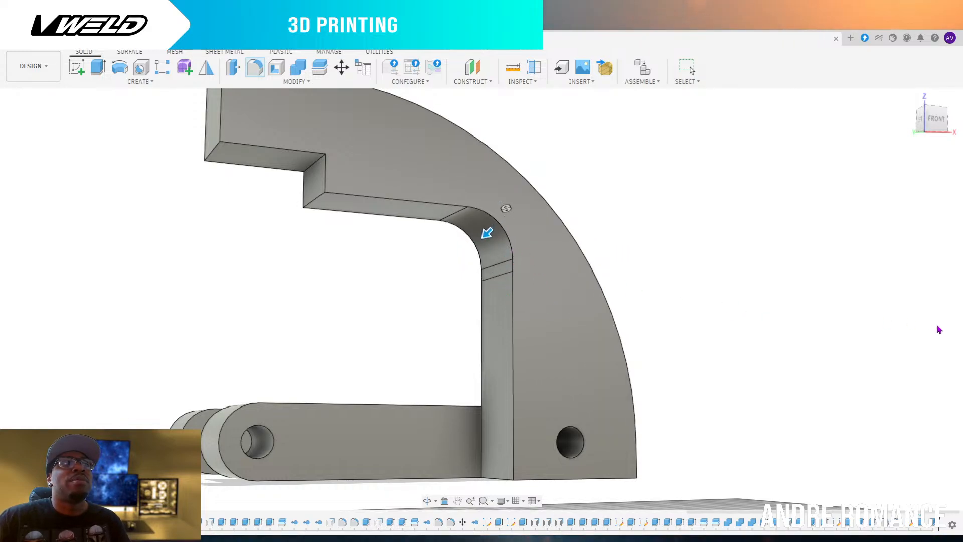
pyautogui.press('Escape')
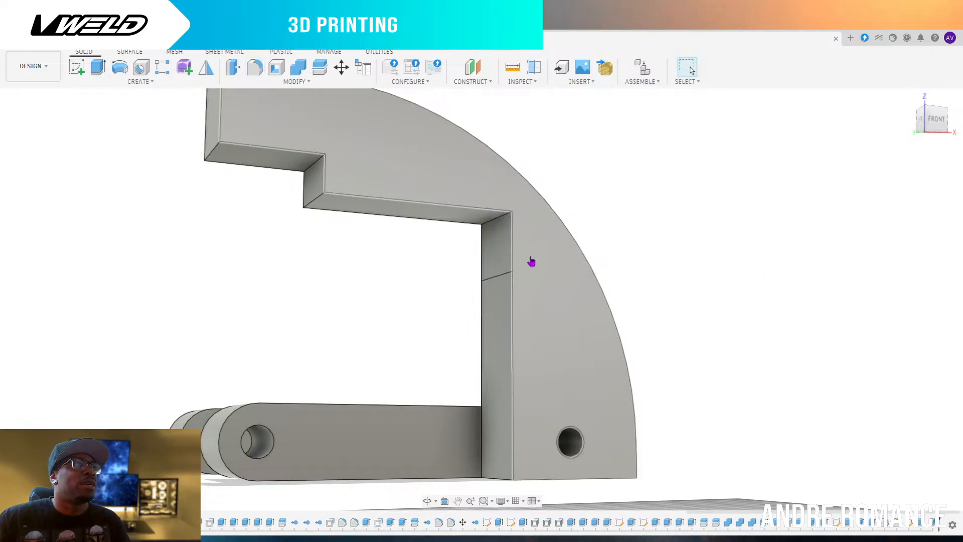
# Hide the control arm and extrude the lower inner face of the curved plate's vertical leg outward, beyond the small face above it
pyautogui.scroll(-3, 470, 252)
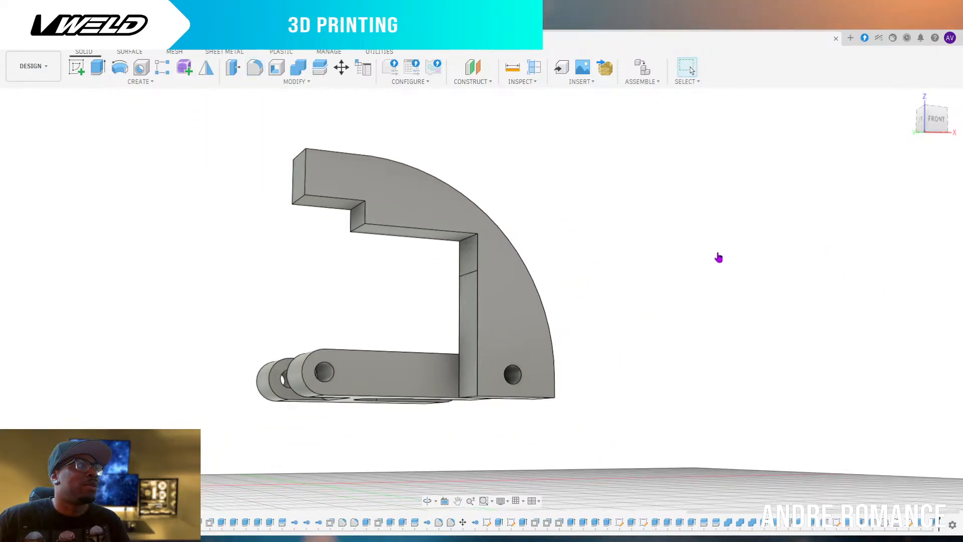
pyautogui.moveTo(937, 122); pyautogui.dragTo(936, 139)
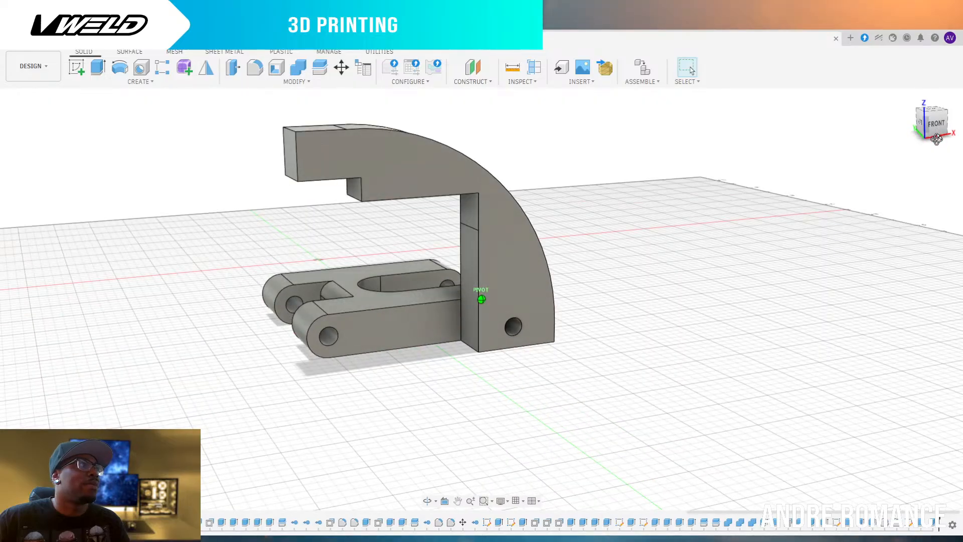
pyautogui.scroll(-3, 760, 348)
pyautogui.scroll(5, 536, 292)
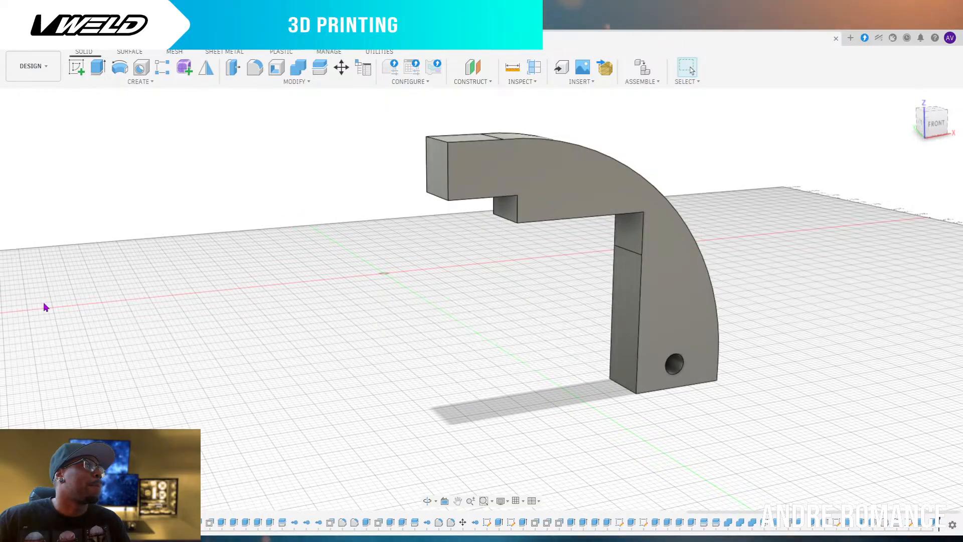
pyautogui.click(626, 314)
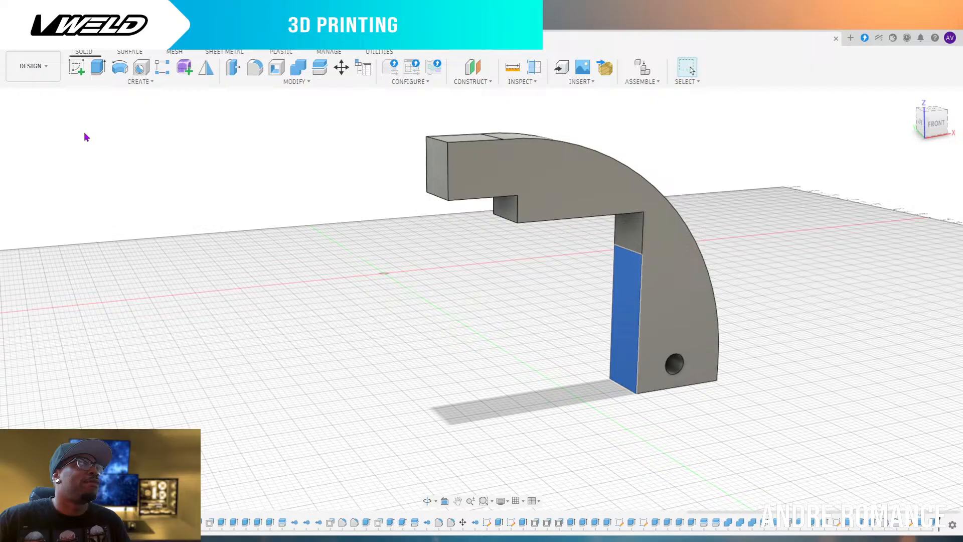
pyautogui.click(103, 73)
pyautogui.moveTo(620, 310); pyautogui.dragTo(589, 315)
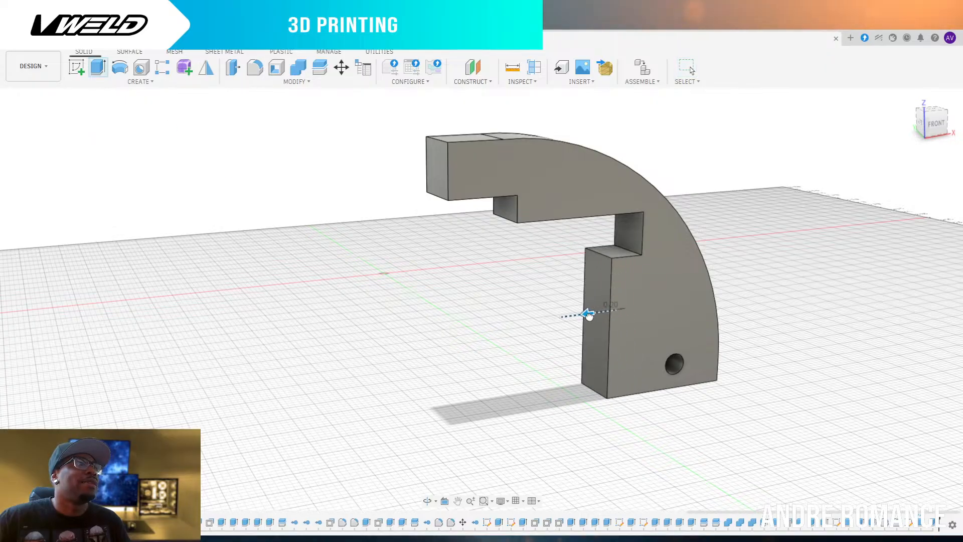
pyautogui.press('Return')
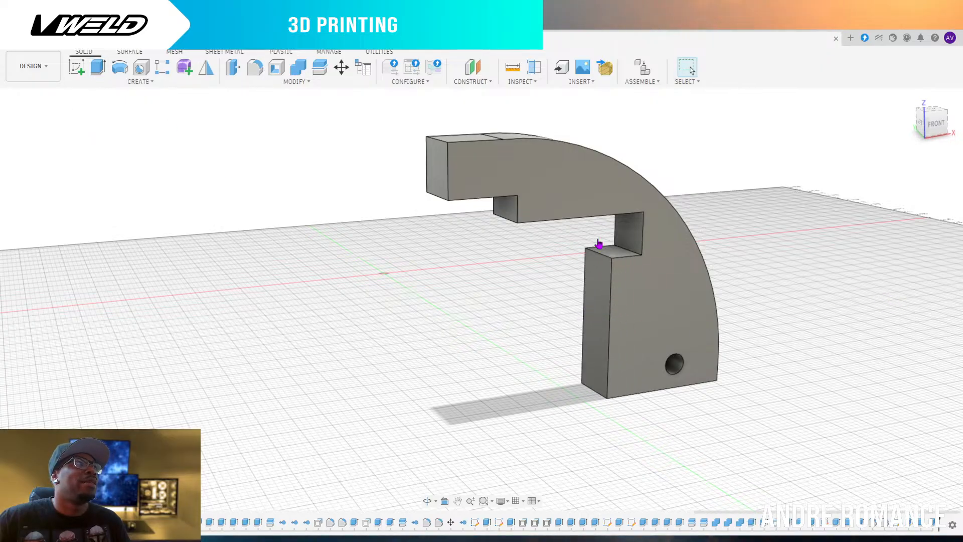
# Split the curved plate along the plane of the small upper inner face and remove the protruding block from the vertical leg
pyautogui.click(627, 231)
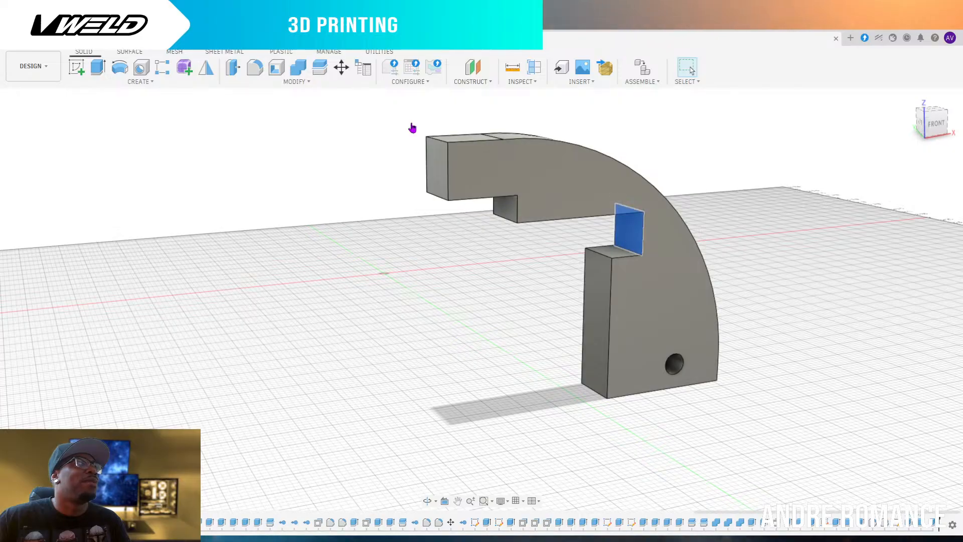
pyautogui.click(321, 70)
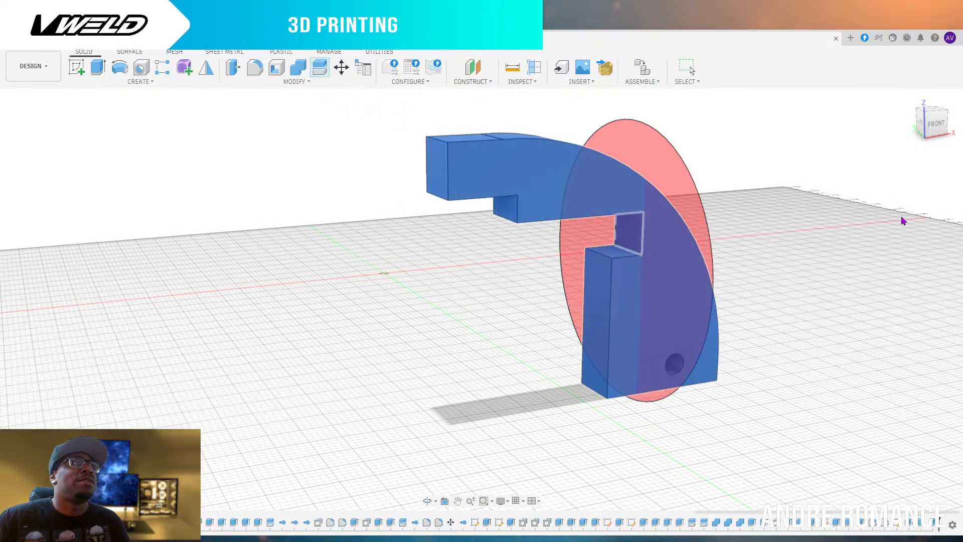
pyautogui.press('Escape')
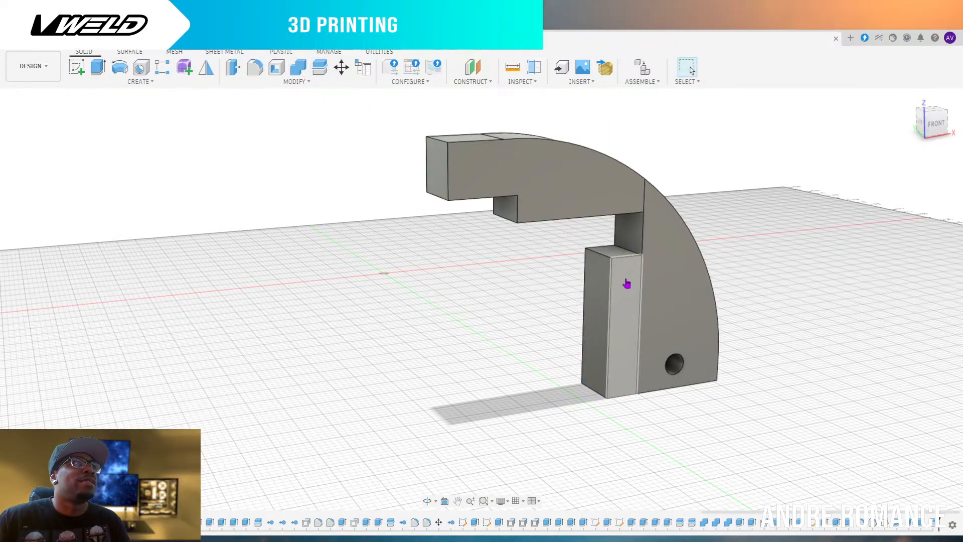
pyautogui.click(43, 363)
pyautogui.click(43, 363)
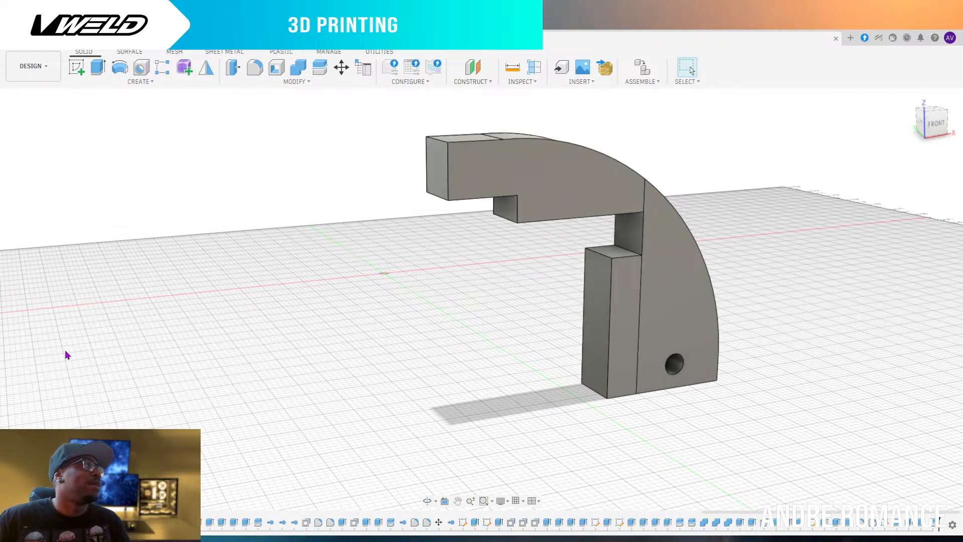
pyautogui.rightClick(65, 351)
pyautogui.click(82, 255)
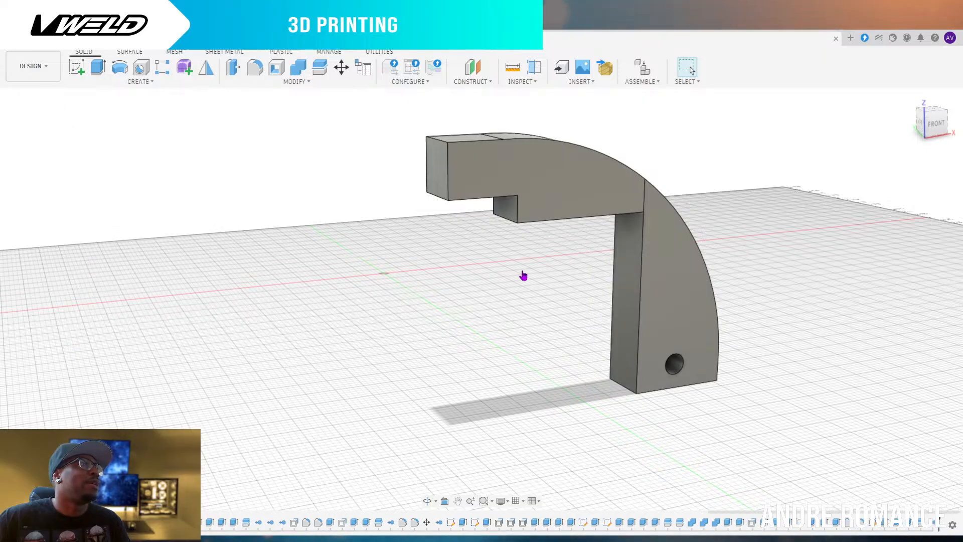
# Combine the curved plate's upper arm and lower leg bodies into one body
pyautogui.click(79, 352)
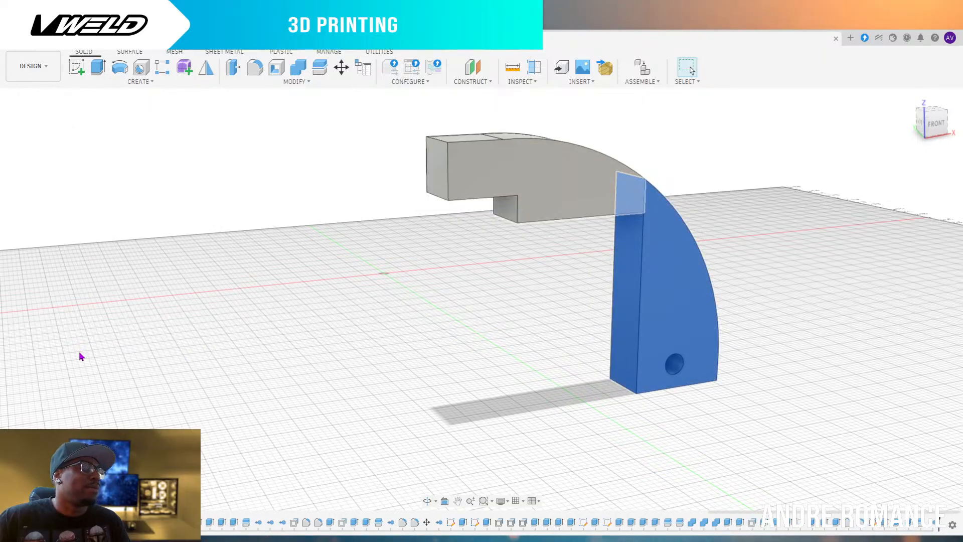
pyautogui.keyDown('ctrl'); pyautogui.click(79, 352); pyautogui.keyUp('ctrl')
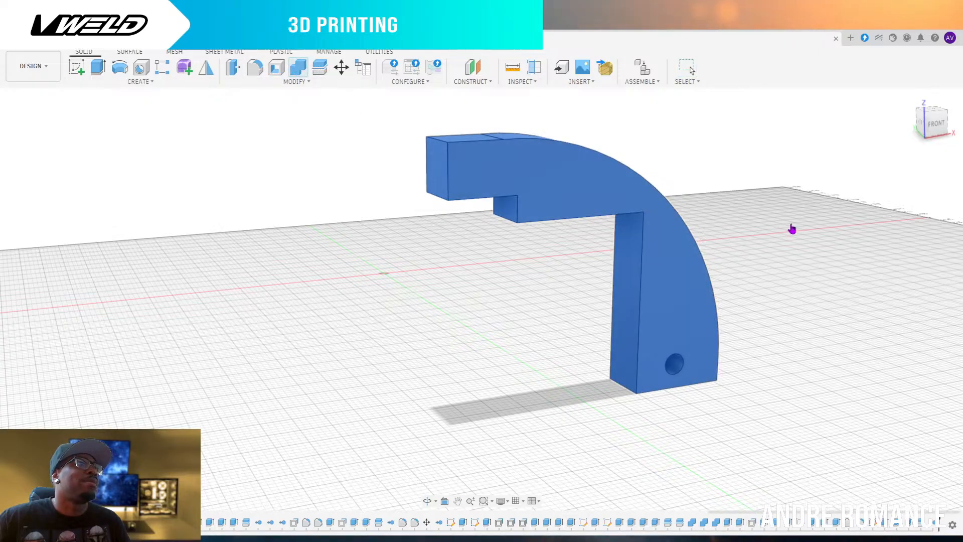
pyautogui.click(902, 243)
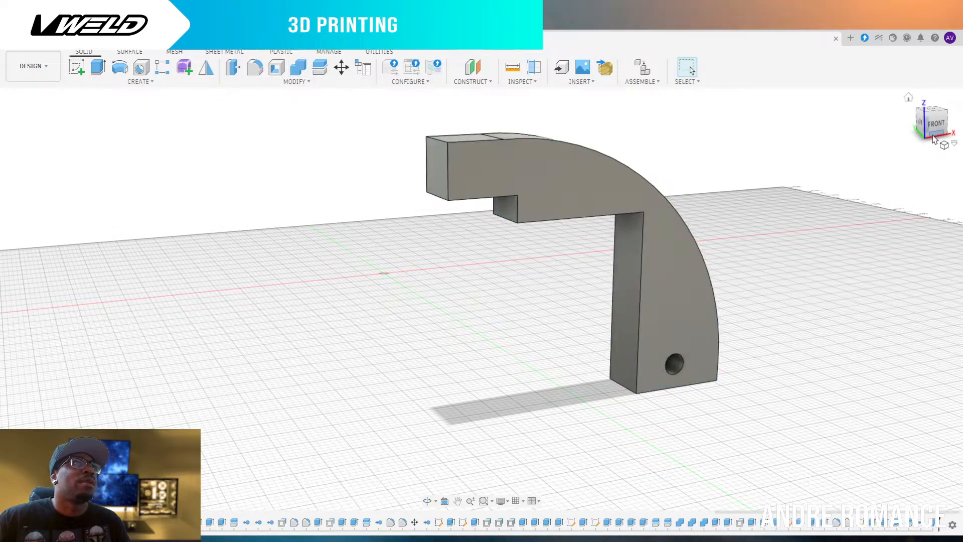
# Fillet the curved plate's inner corner edge with a large radius that sweeps from the arm's notch down near the hole
pyautogui.moveTo(934, 135)
pyautogui.mouseDown()
pyautogui.moveTo(906, 101)
pyautogui.moveTo(899, 117)
pyautogui.moveTo(921, 119)
pyautogui.moveTo(911, 126)
pyautogui.mouseUp()
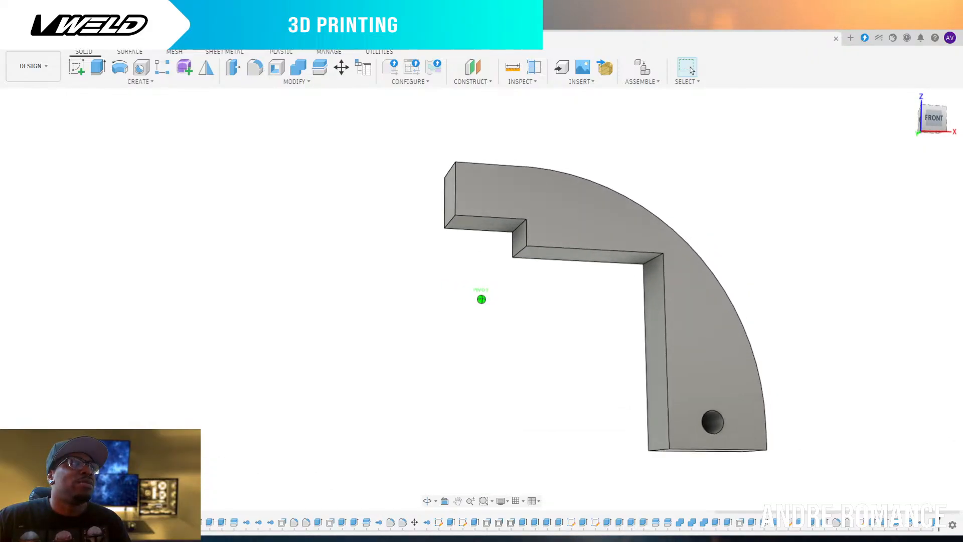
pyautogui.click(653, 263)
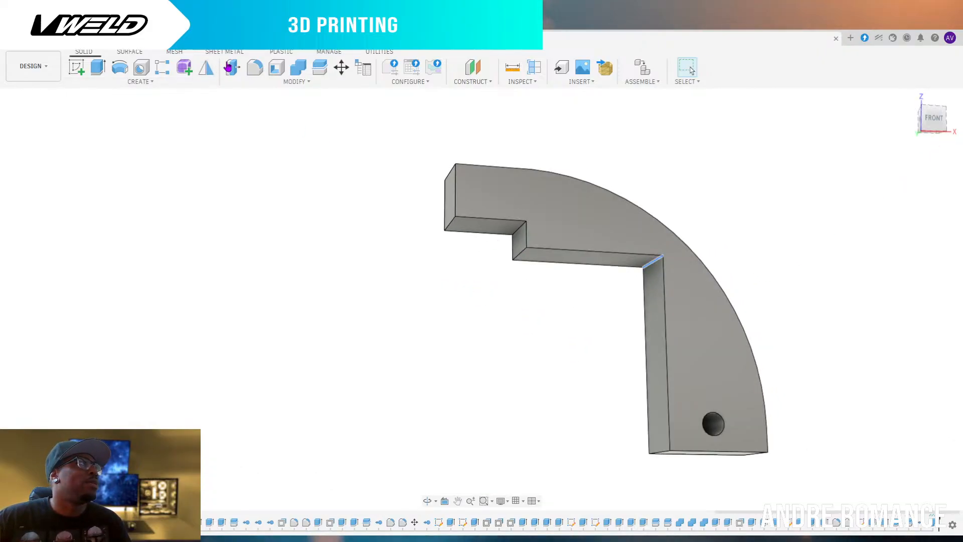
pyautogui.click(254, 68)
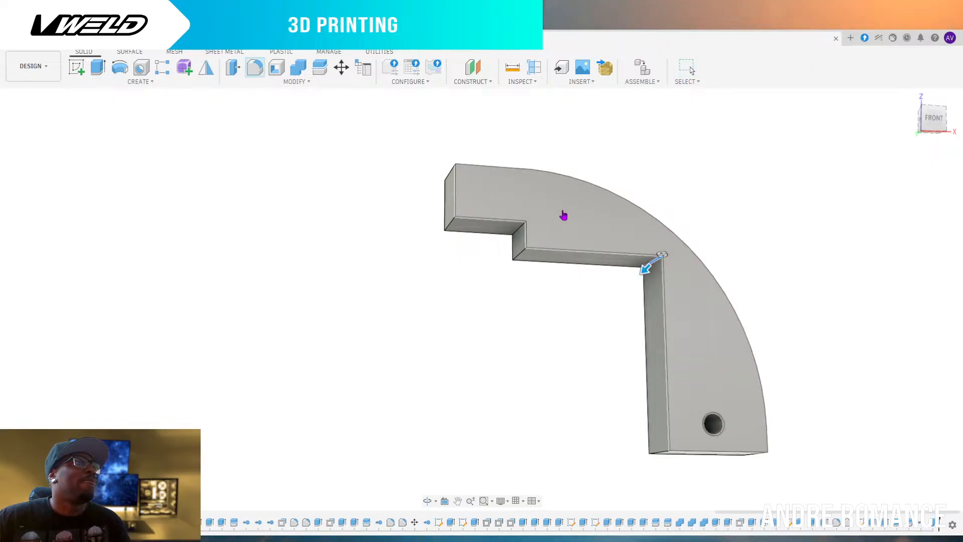
pyautogui.moveTo(657, 281)
pyautogui.mouseDown()
pyautogui.moveTo(629, 281)
pyautogui.moveTo(610, 310)
pyautogui.mouseUp()
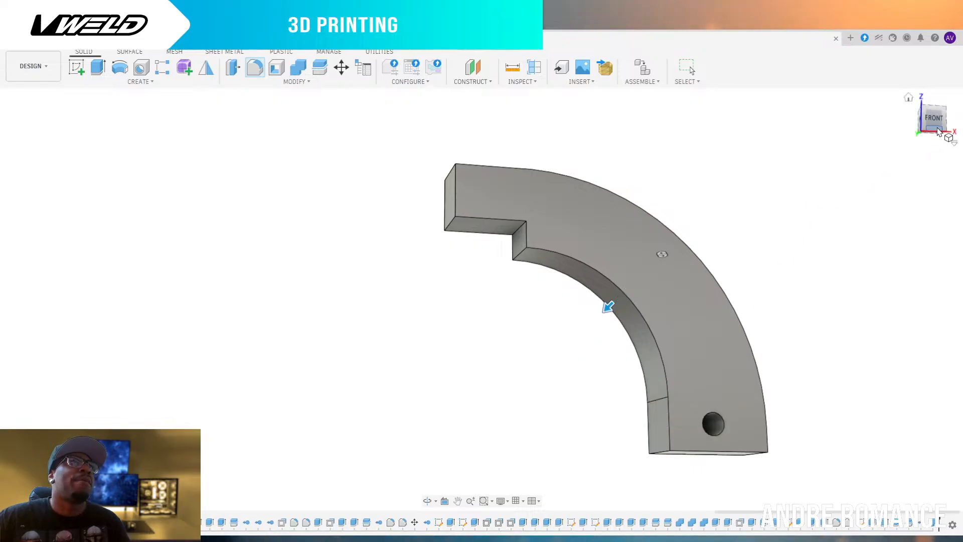
pyautogui.moveTo(936, 132)
pyautogui.mouseDown()
pyautogui.moveTo(926, 150)
pyautogui.moveTo(919, 138)
pyautogui.mouseUp()
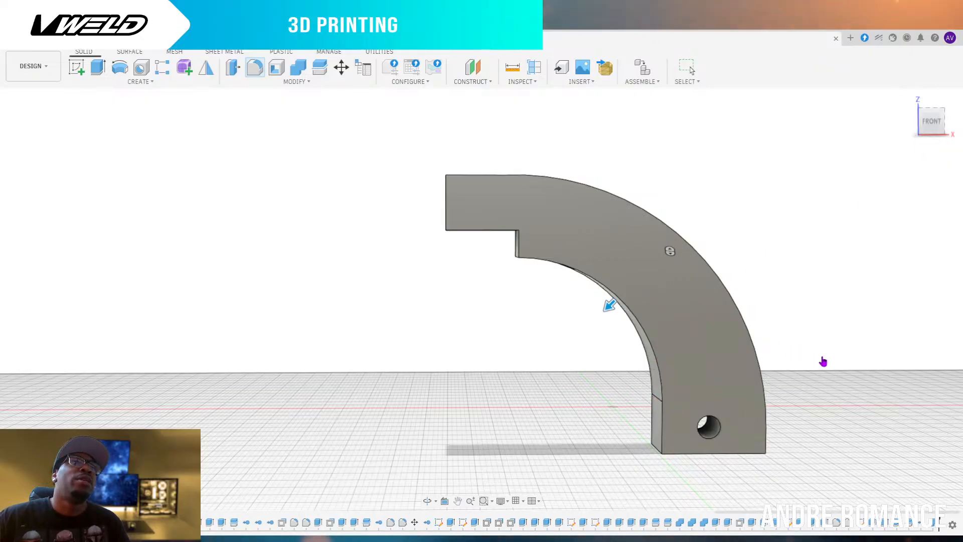
pyautogui.press('Escape')
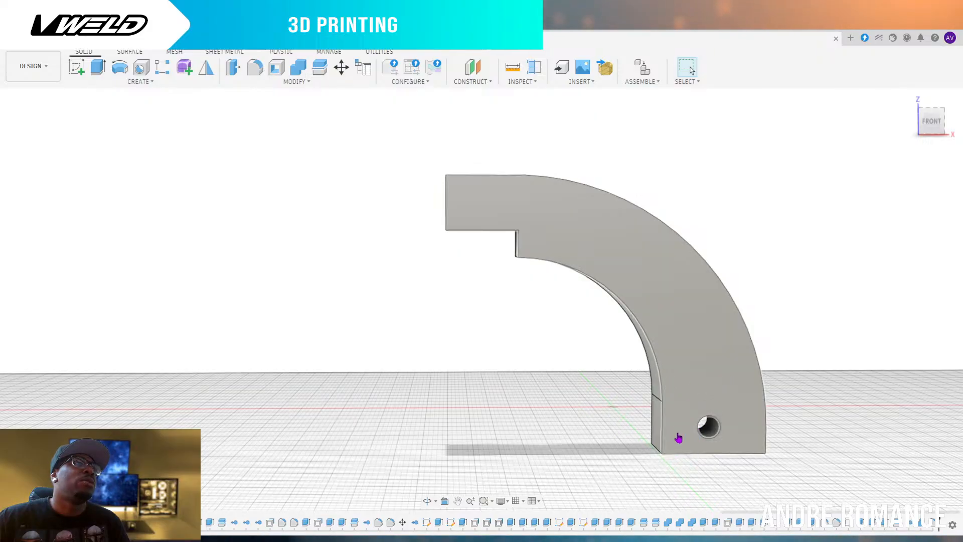
# Fillet both bottom edges of the curved plate's lower end into a full round around the hole
pyautogui.moveTo(942, 136); pyautogui.dragTo(920, 114)
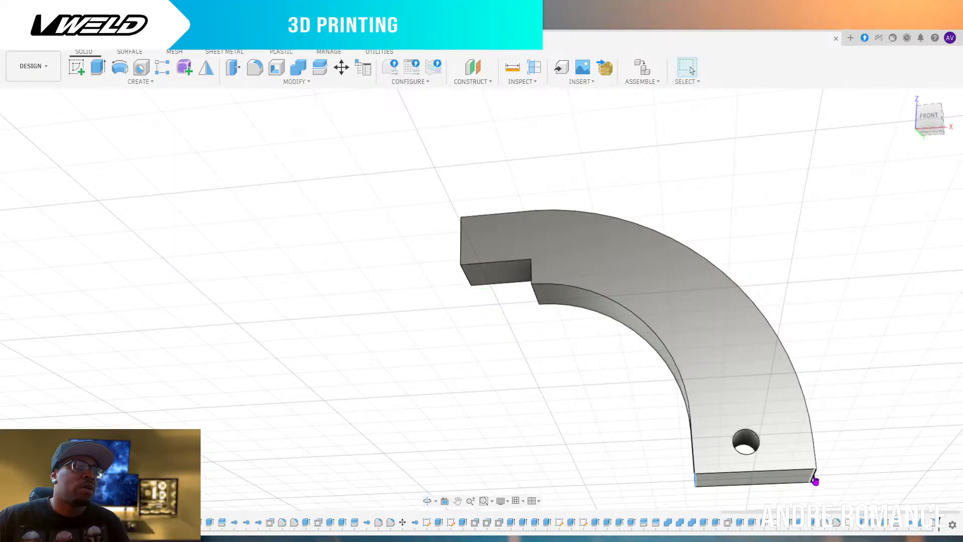
pyautogui.click(253, 72)
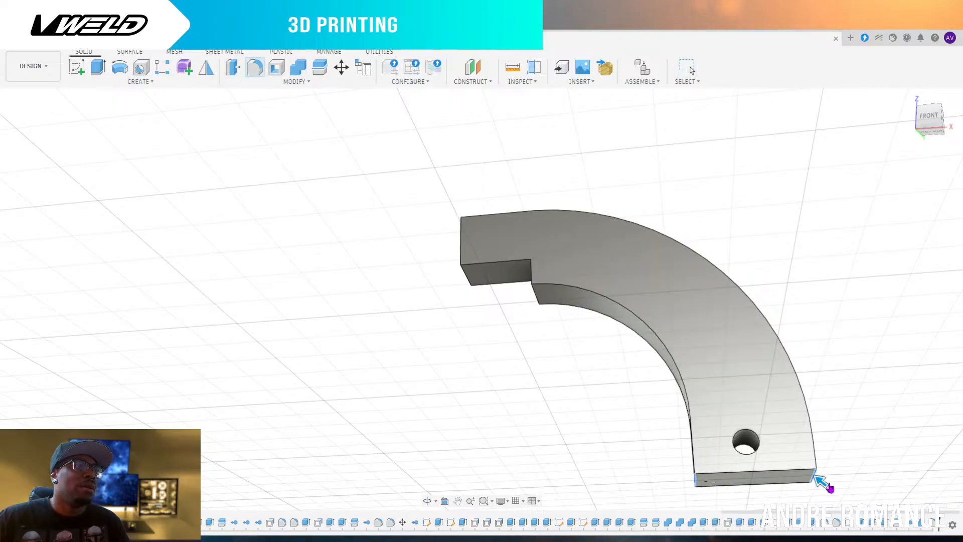
pyautogui.moveTo(819, 479); pyautogui.dragTo(802, 465)
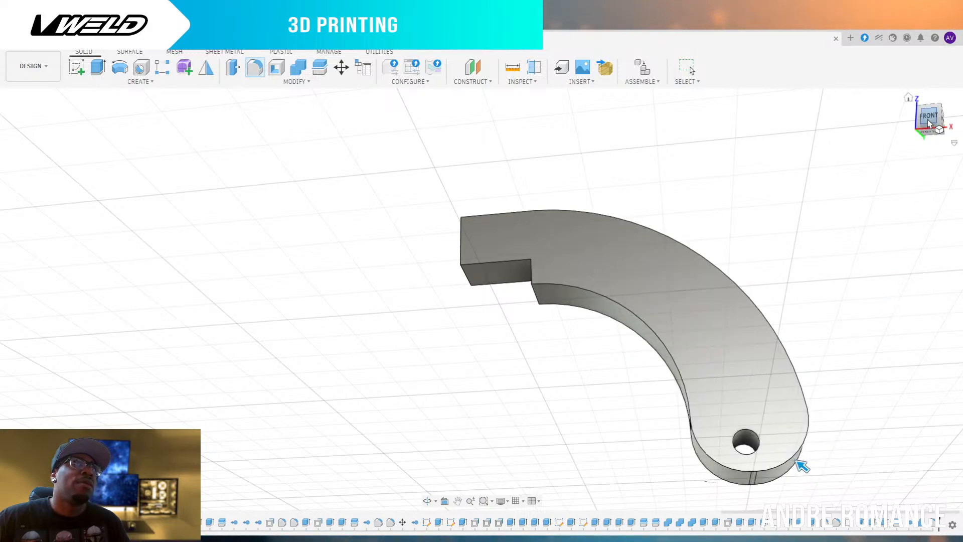
pyautogui.moveTo(929, 123); pyautogui.dragTo(932, 135)
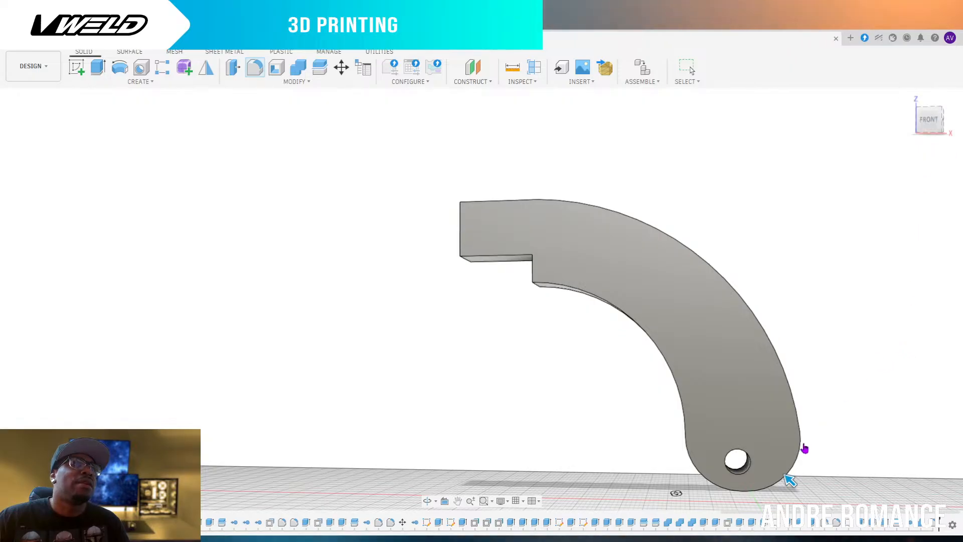
pyautogui.moveTo(790, 481); pyautogui.dragTo(787, 485)
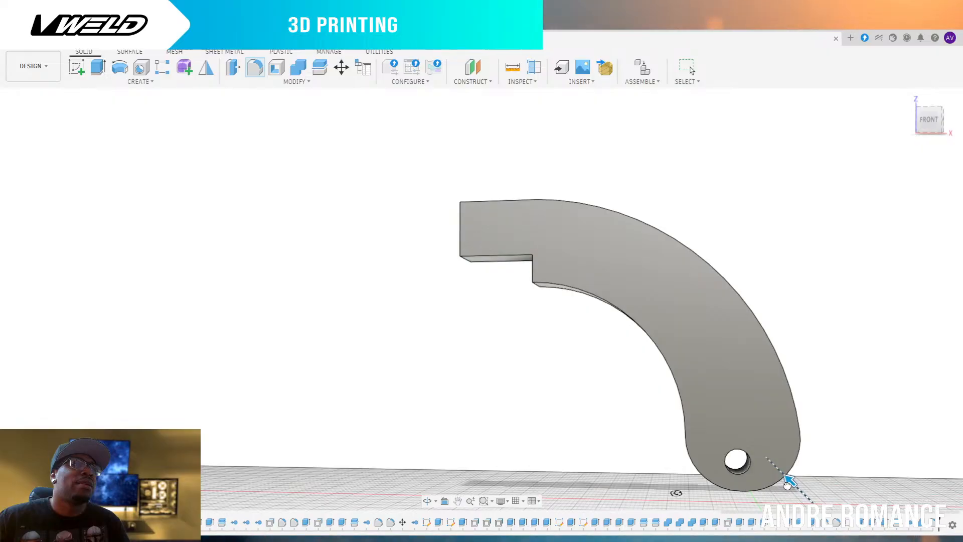
pyautogui.press('Return')
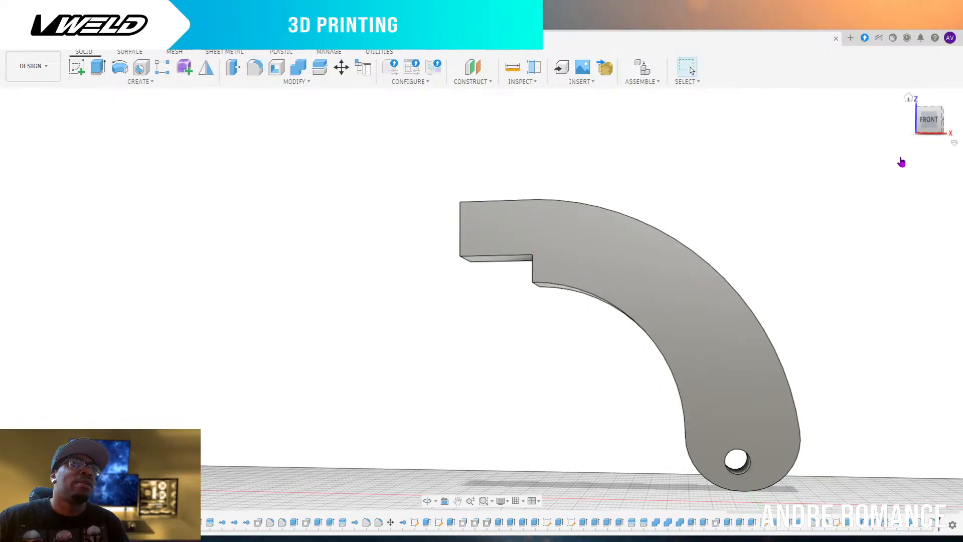
# Show the frame and bracket bodies again and inspect how the curved plate sits against the frame rail
pyautogui.scroll(-3, 866, 345)
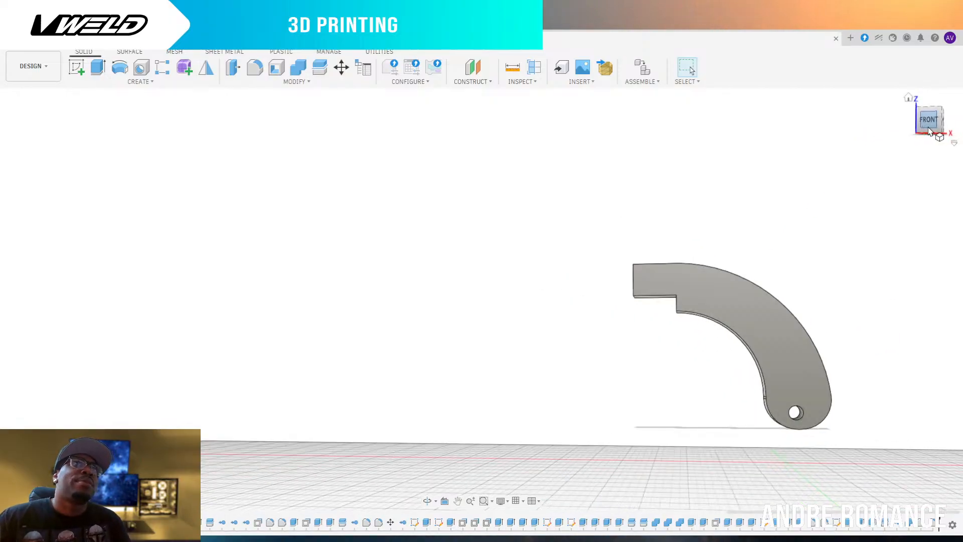
pyautogui.moveTo(936, 131); pyautogui.dragTo(910, 137)
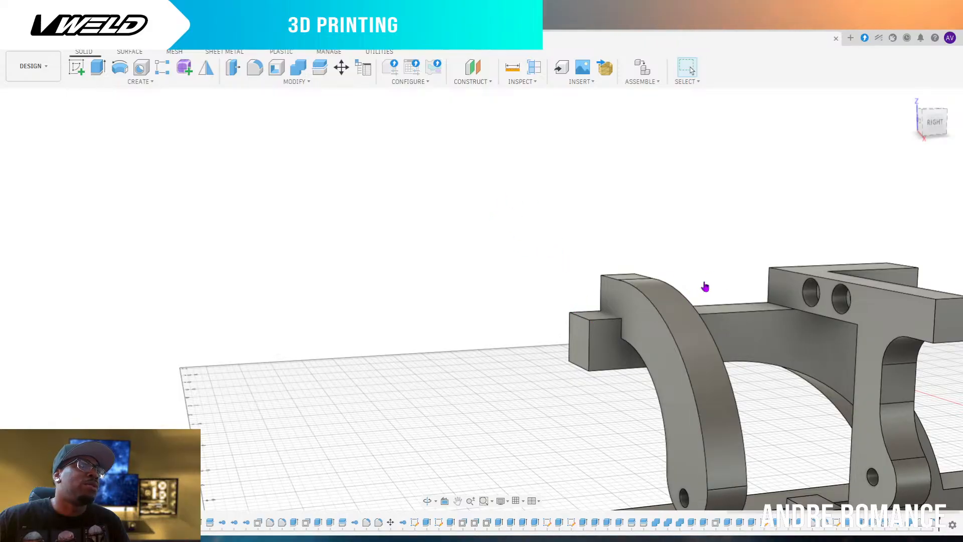
pyautogui.click(924, 133)
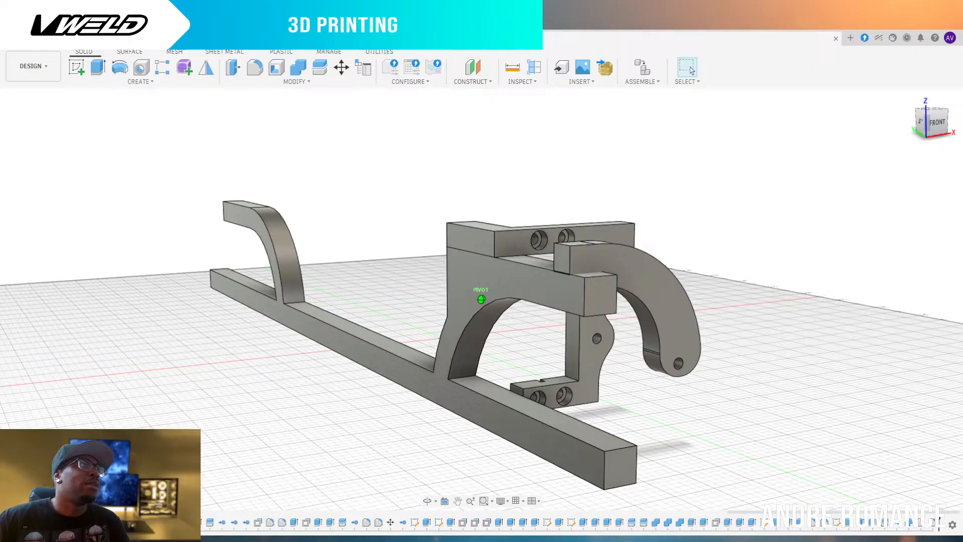
pyautogui.moveTo(482, 300)
pyautogui.keyDown('shift'); pyautogui.mouseDown(button='middle')
pyautogui.moveTo(428, 307)
pyautogui.moveTo(481, 306)
pyautogui.mouseUp(button='middle'); pyautogui.keyUp('shift')
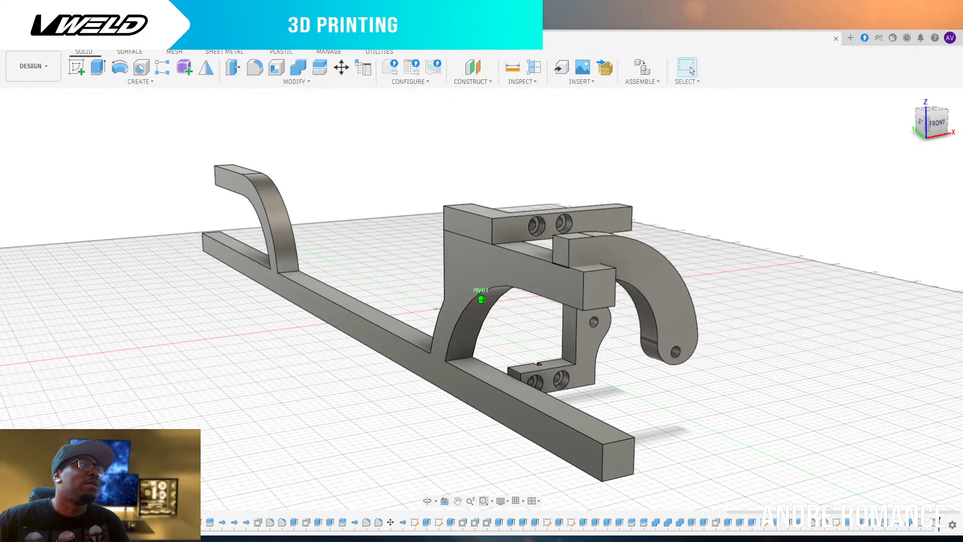
pyautogui.scroll(-3, 623, 323)
pyautogui.scroll(6, 615, 323)
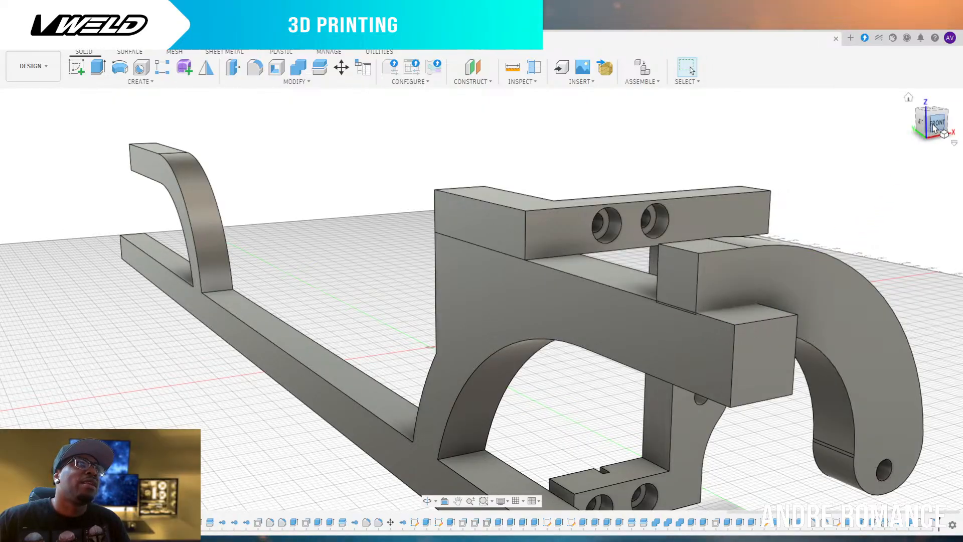
# Extrude the underside face of the curved plate's upper arm up to the top face of the frame's upper rail, and hide the frame
pyautogui.moveTo(934, 128); pyautogui.dragTo(921, 120)
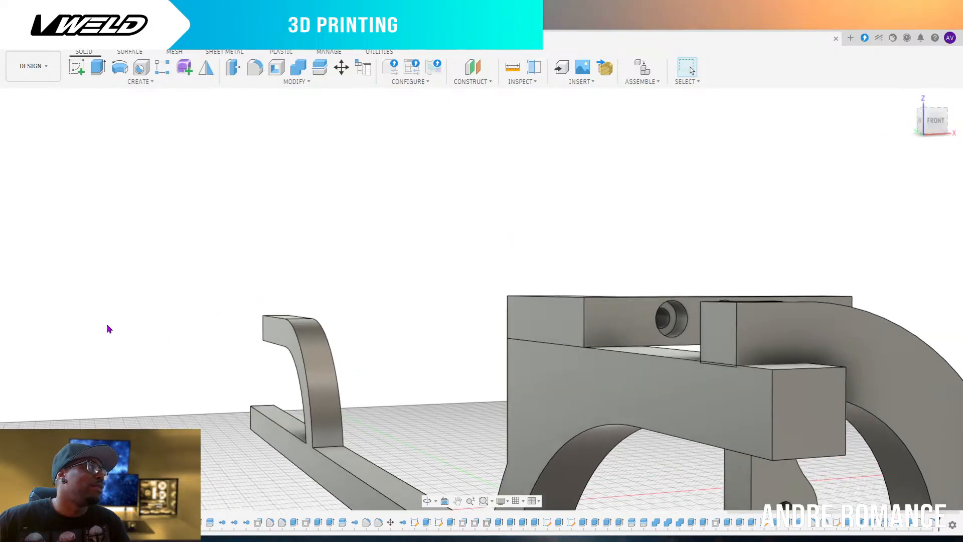
pyautogui.click(43, 317)
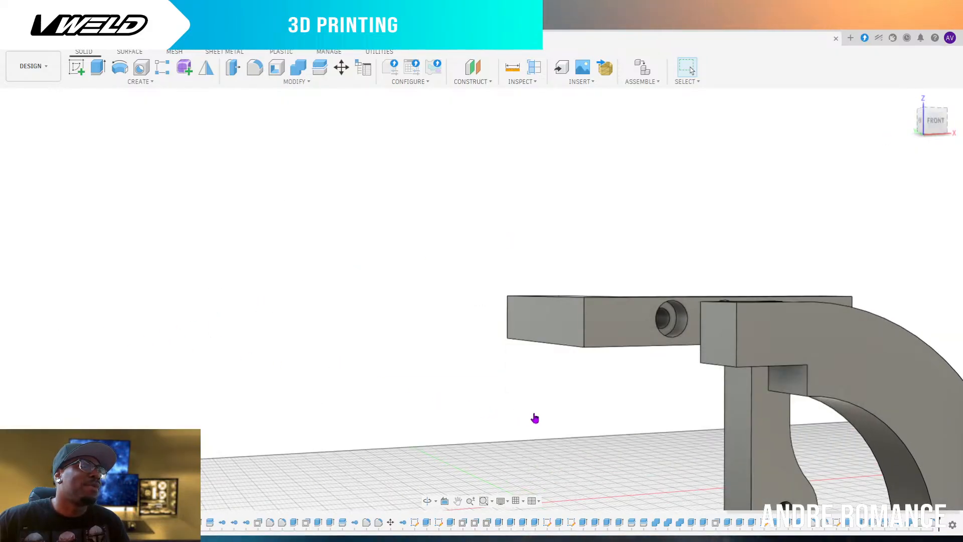
pyautogui.moveTo(928, 130); pyautogui.dragTo(930, 113)
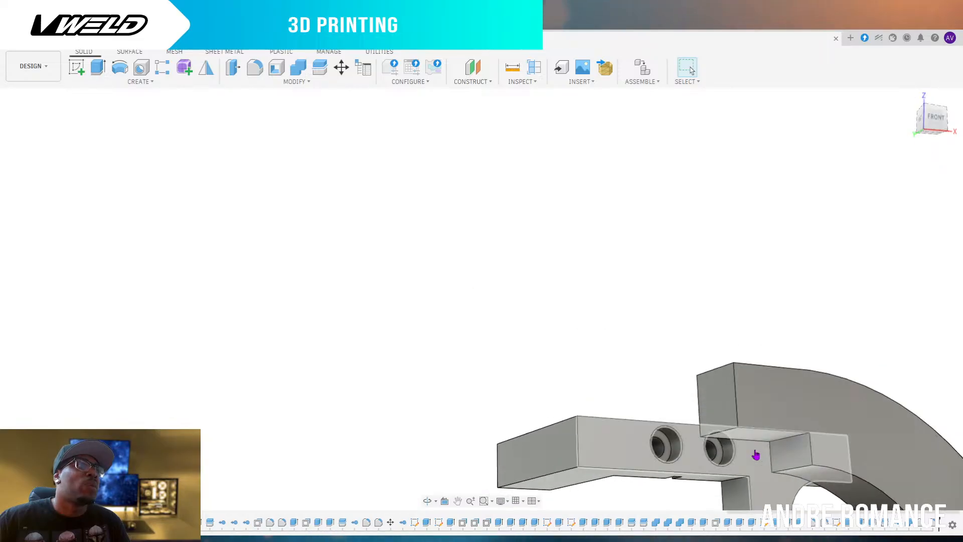
pyautogui.click(760, 437)
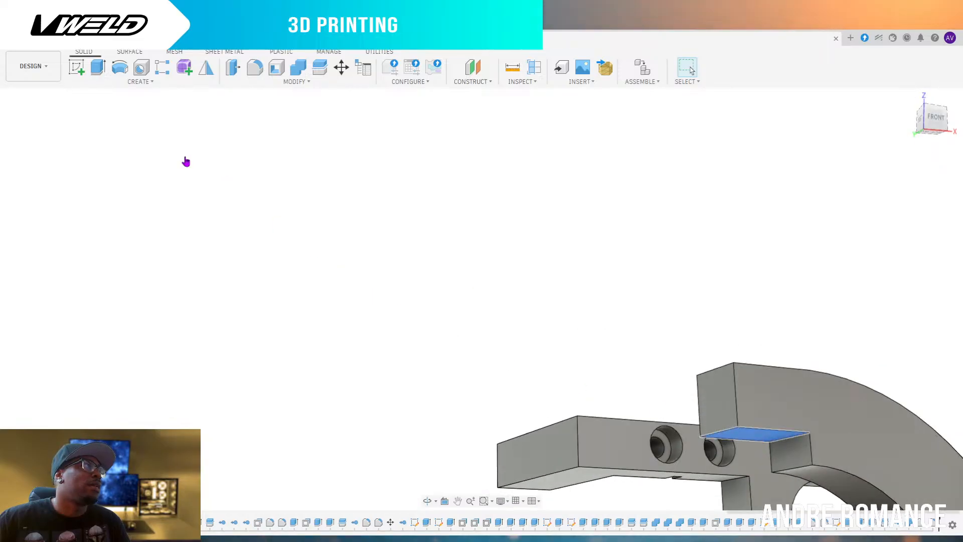
pyautogui.click(100, 71)
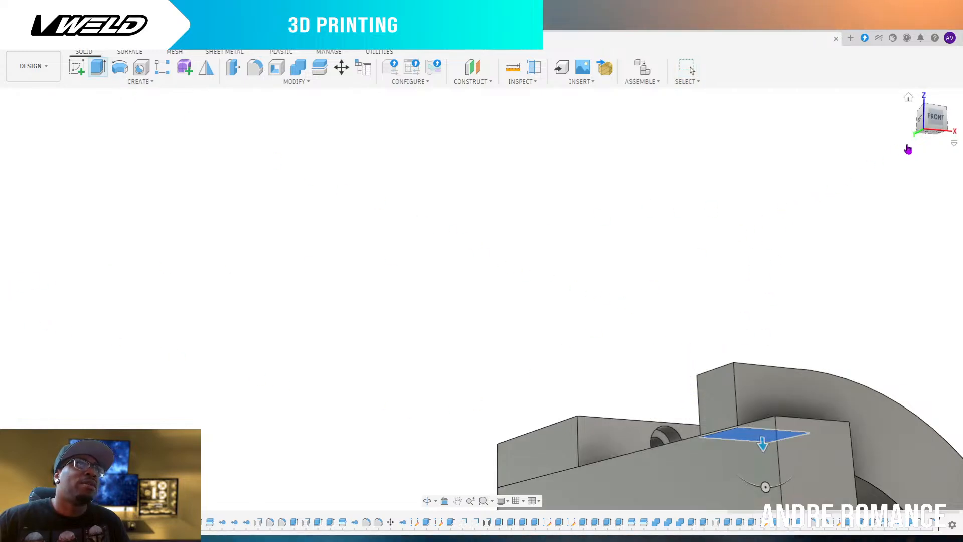
pyautogui.moveTo(929, 121); pyautogui.dragTo(927, 170)
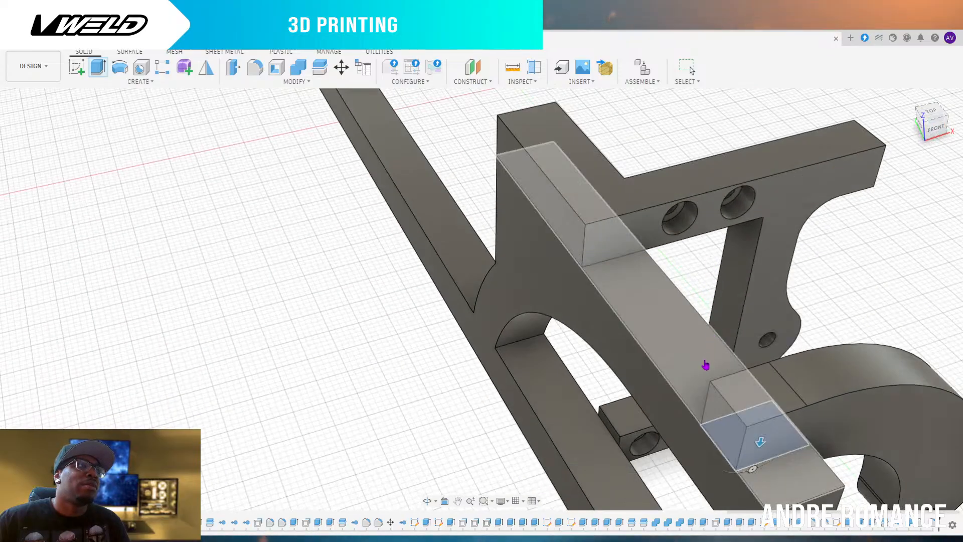
pyautogui.click(706, 366)
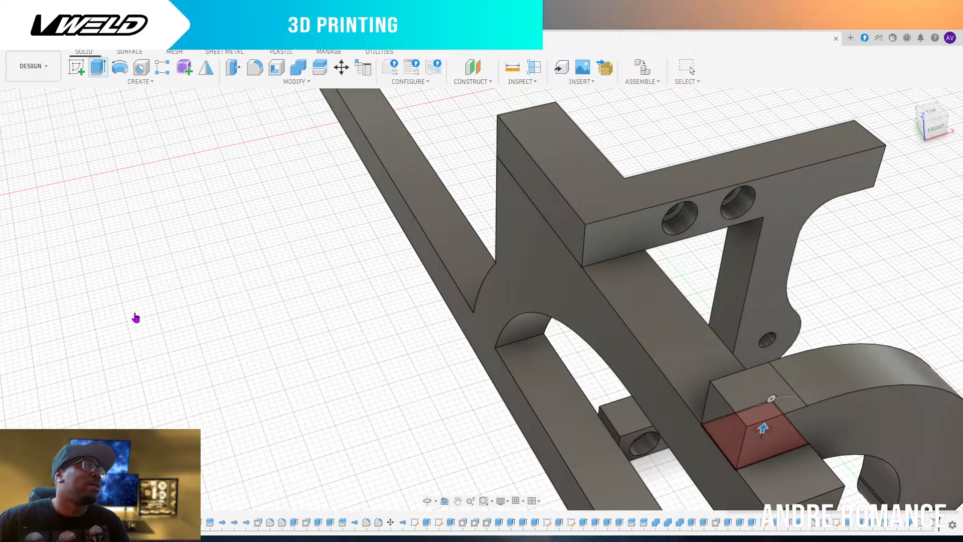
pyautogui.click(44, 315)
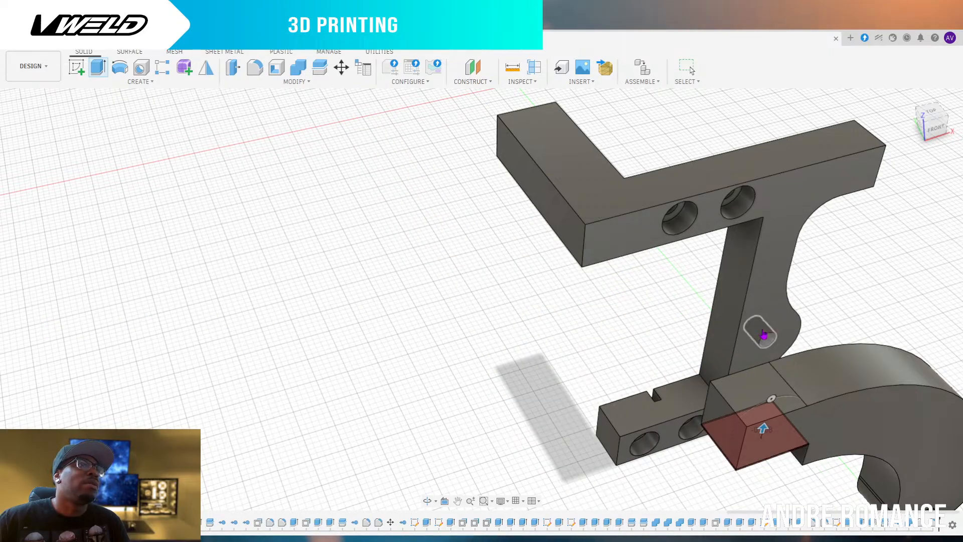
pyautogui.press('Return')
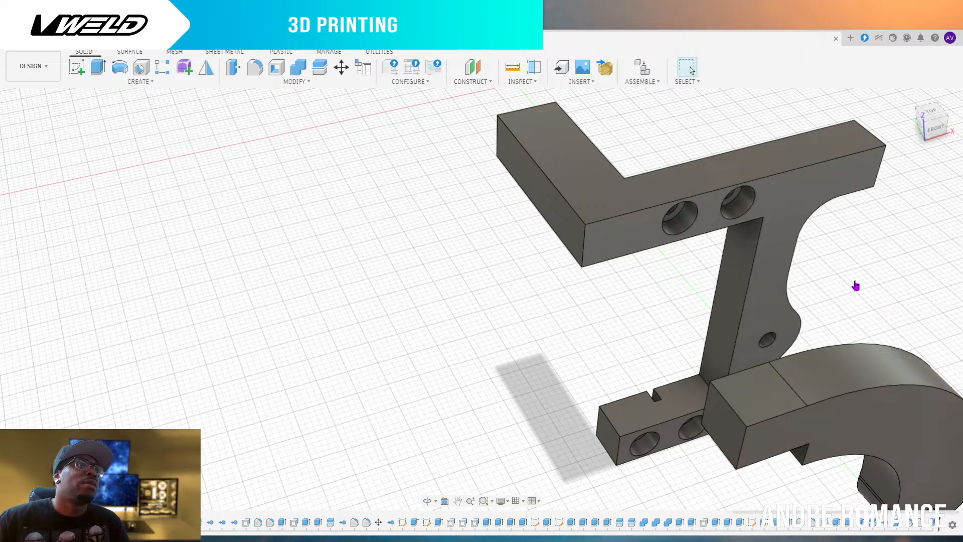
# Examine the trimmed end of the curved plate's upper arm beside the mounting bracket from the front, the left and above
pyautogui.click(935, 125)
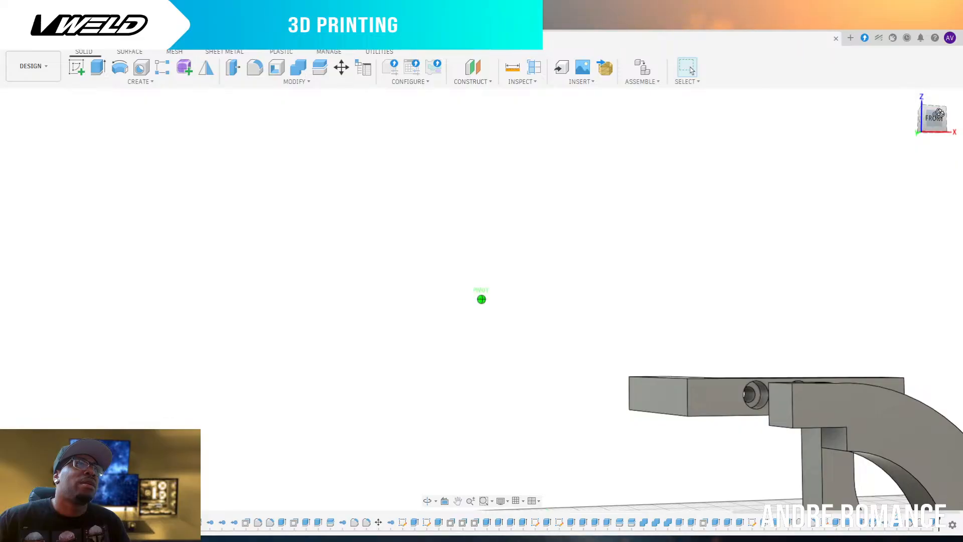
pyautogui.moveTo(940, 114)
pyautogui.mouseDown()
pyautogui.moveTo(929, 113)
pyautogui.moveTo(939, 119)
pyautogui.mouseUp()
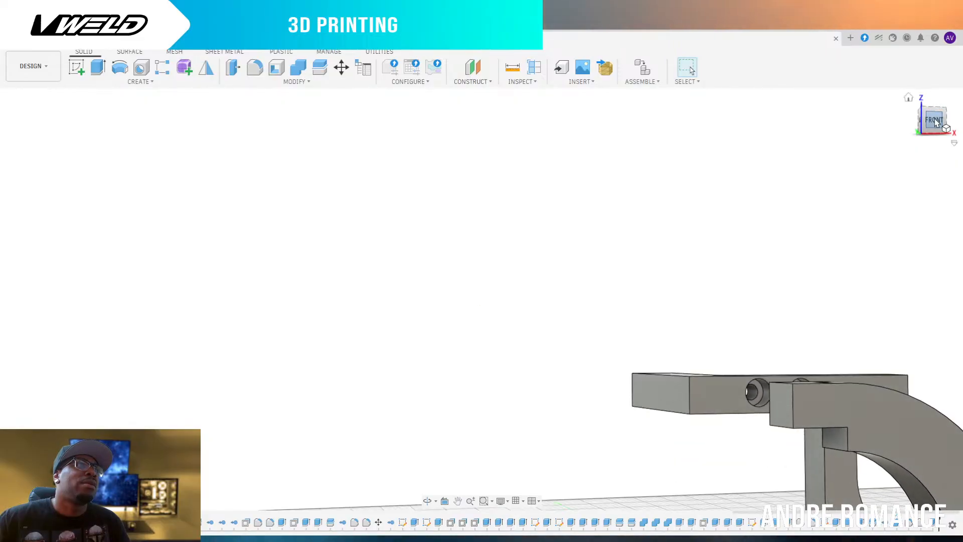
pyautogui.click(794, 405)
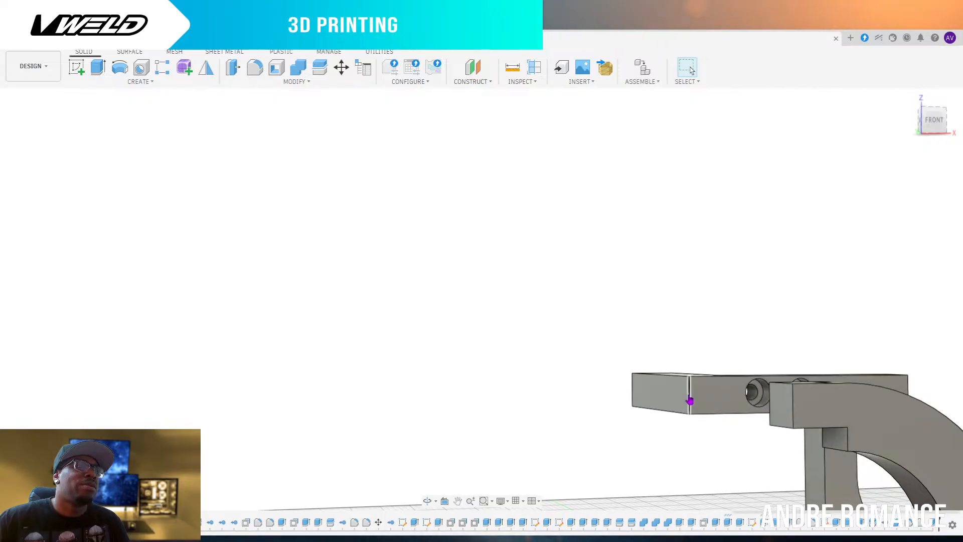
pyautogui.click(690, 400)
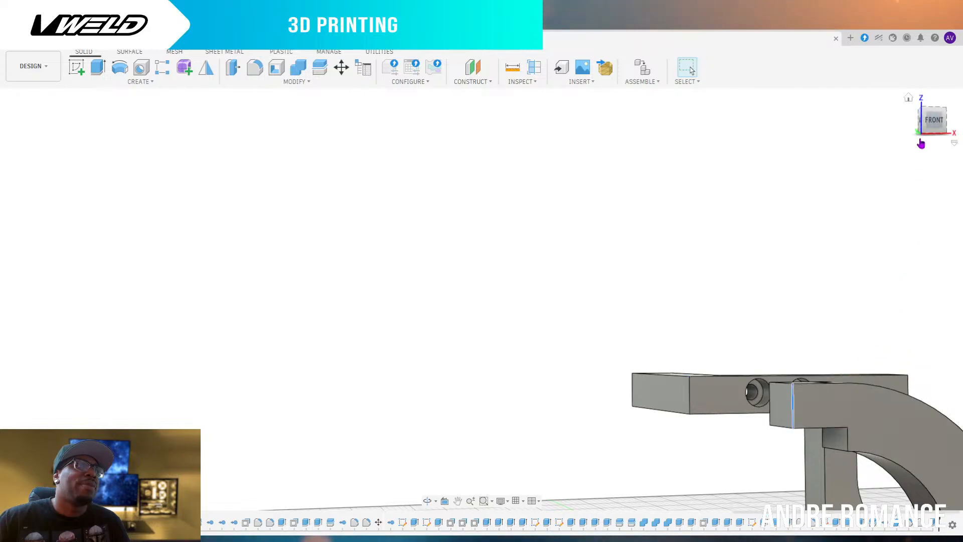
pyautogui.moveTo(931, 122)
pyautogui.mouseDown()
pyautogui.moveTo(962, 120)
pyautogui.moveTo(959, 129)
pyautogui.moveTo(926, 124)
pyautogui.mouseUp()
pyautogui.moveTo(793, 406)
pyautogui.keyDown('shift'); pyautogui.mouseDown(button='middle')
pyautogui.moveTo(957, 407)
pyautogui.moveTo(936, 408)
pyautogui.mouseUp(button='middle'); pyautogui.keyUp('shift')
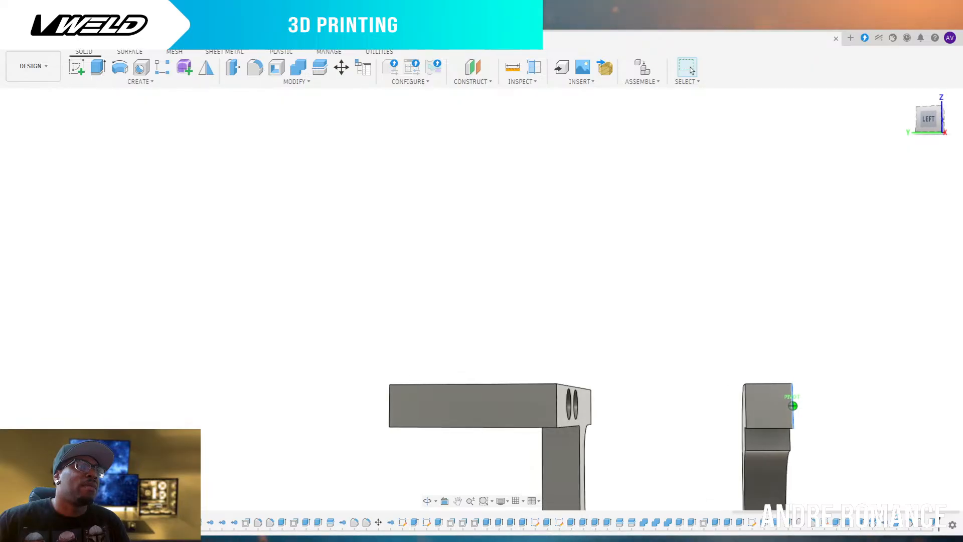
pyautogui.click(929, 121)
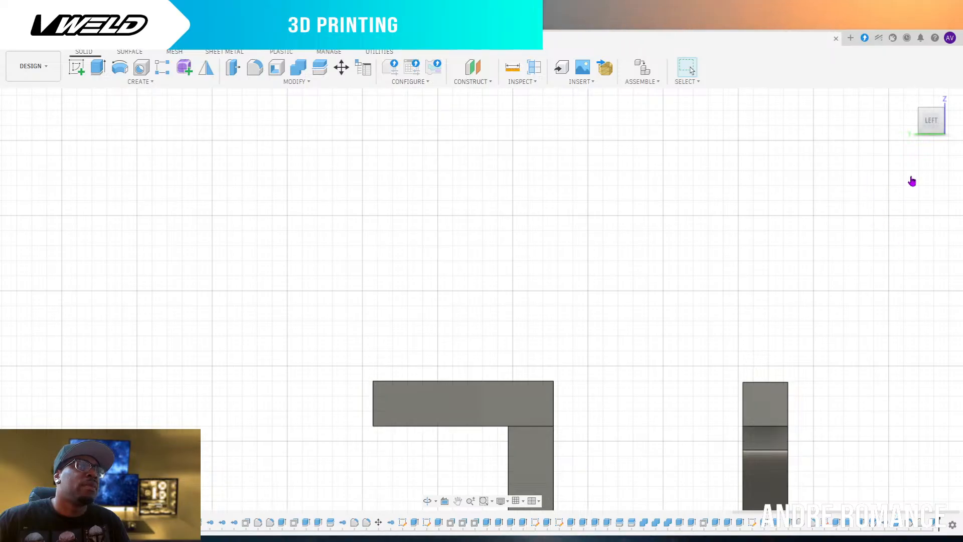
pyautogui.moveTo(931, 122)
pyautogui.mouseDown()
pyautogui.moveTo(783, 151)
pyautogui.moveTo(804, 151)
pyautogui.mouseUp()
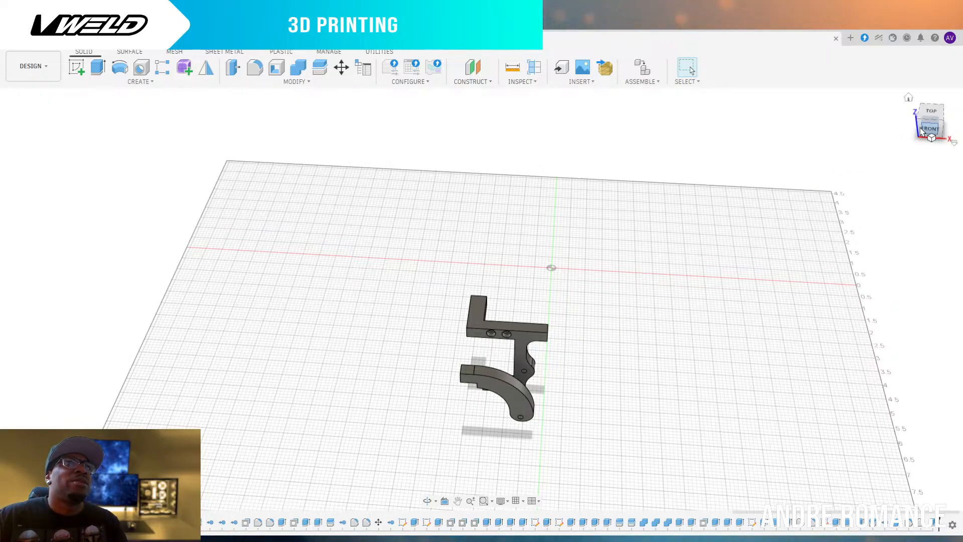
pyautogui.moveTo(931, 127); pyautogui.dragTo(945, 118)
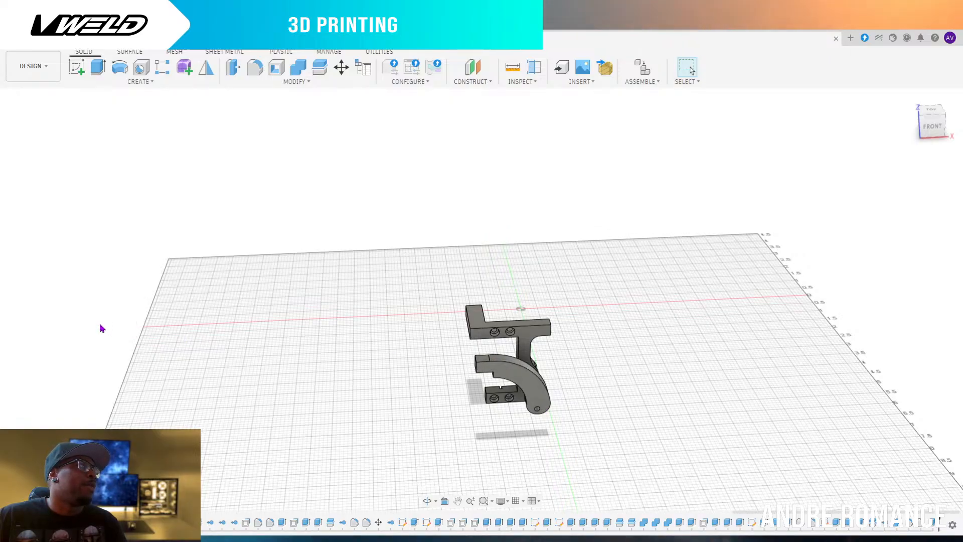
# Show the control arm, frame and lower mounting block bodies again and inspect how the suspension parts fit together
pyautogui.click(44, 303)
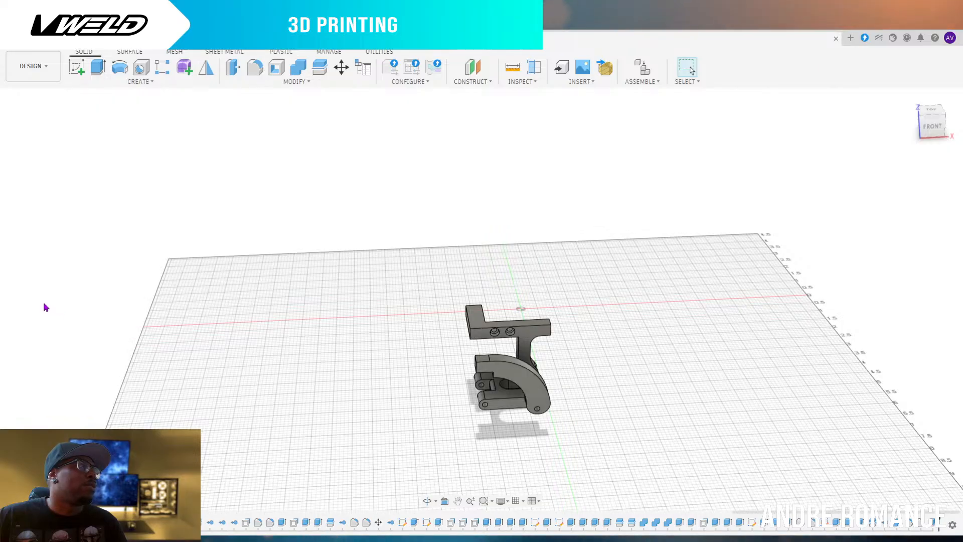
pyautogui.click(44, 319)
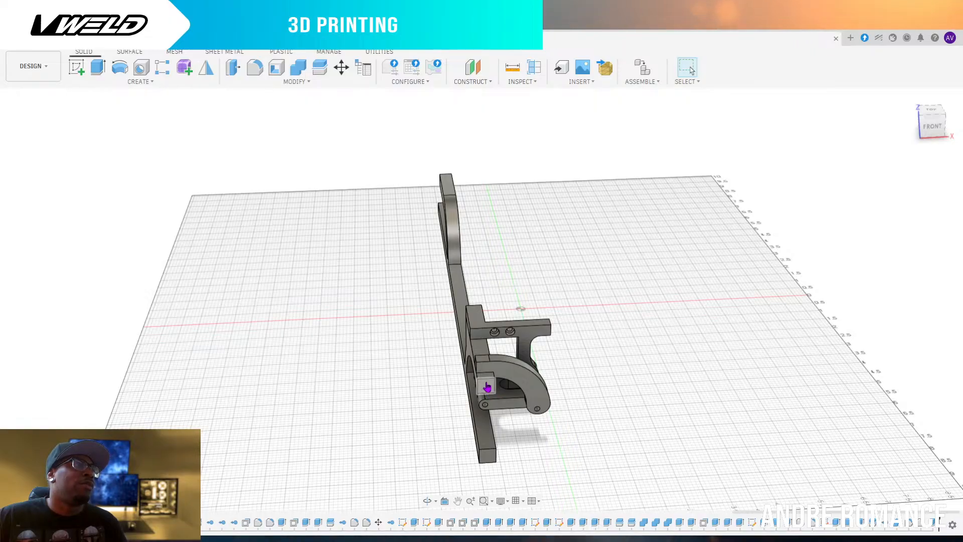
pyautogui.moveTo(935, 131)
pyautogui.mouseDown()
pyautogui.moveTo(935, 141)
pyautogui.moveTo(903, 136)
pyautogui.moveTo(885, 103)
pyautogui.mouseUp()
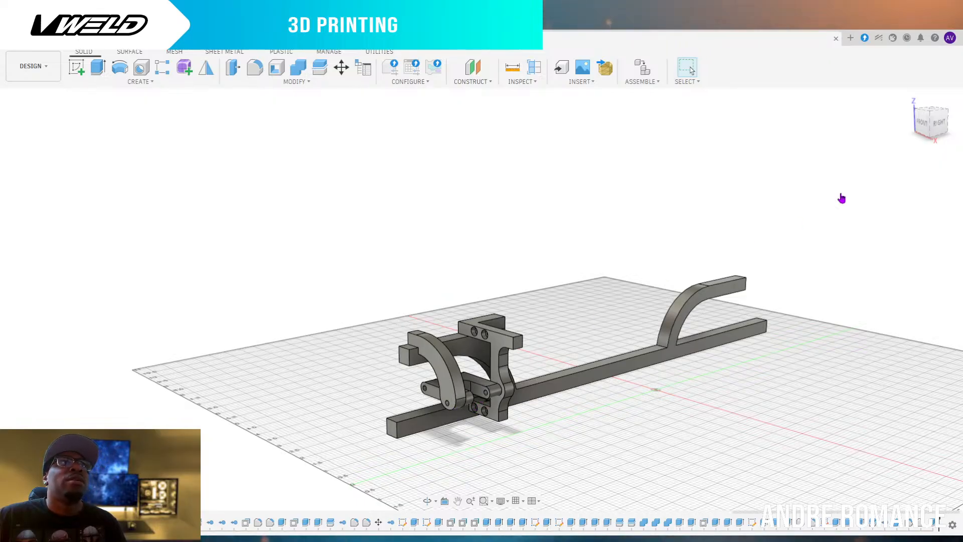
pyautogui.moveTo(923, 127)
pyautogui.mouseDown()
pyautogui.moveTo(956, 112)
pyautogui.moveTo(941, 134)
pyautogui.mouseUp()
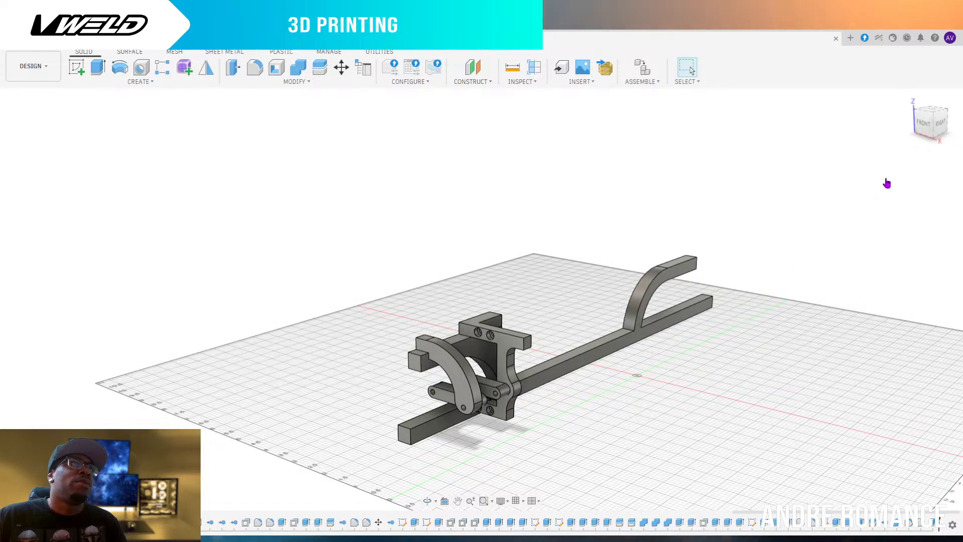
pyautogui.moveTo(925, 127); pyautogui.dragTo(902, 125)
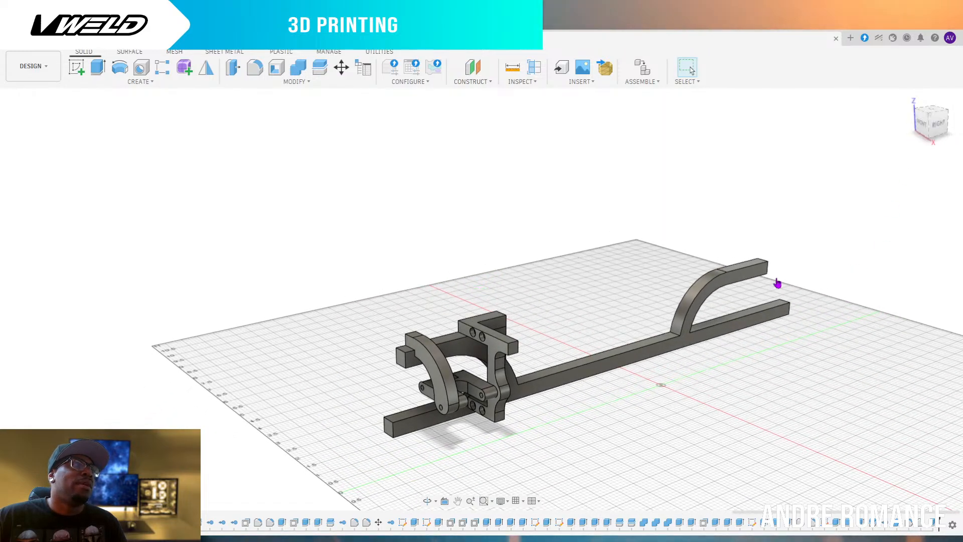
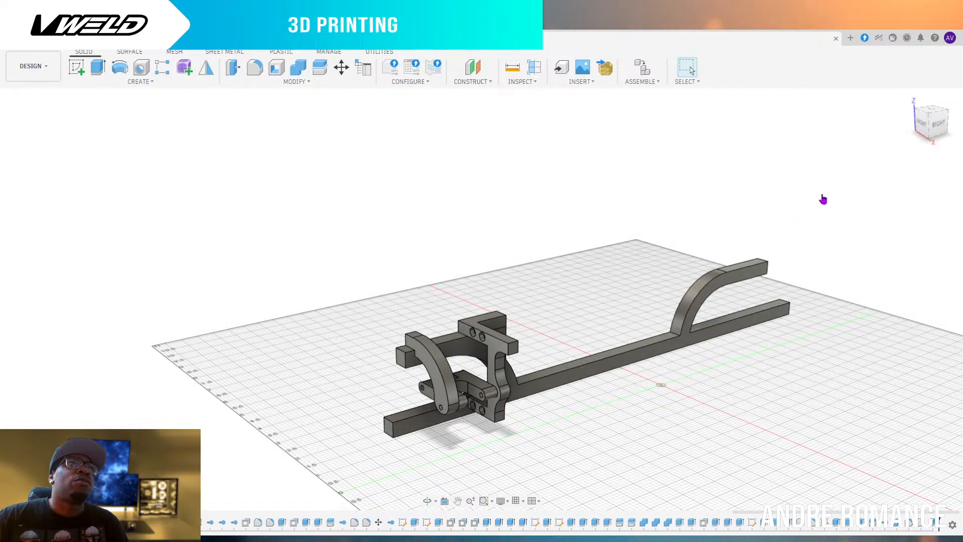
pyautogui.scroll(-2, 898, 301)
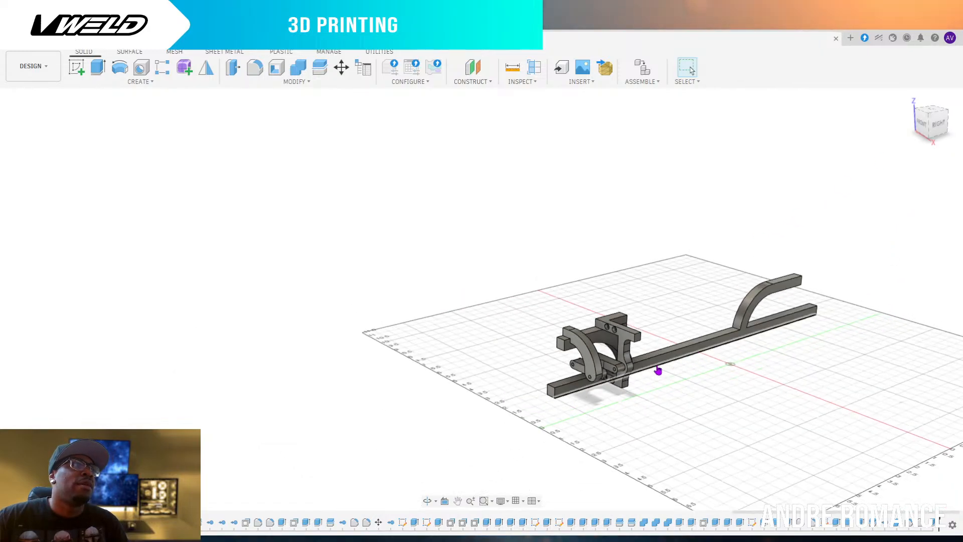
pyautogui.scroll(3, 659, 371)
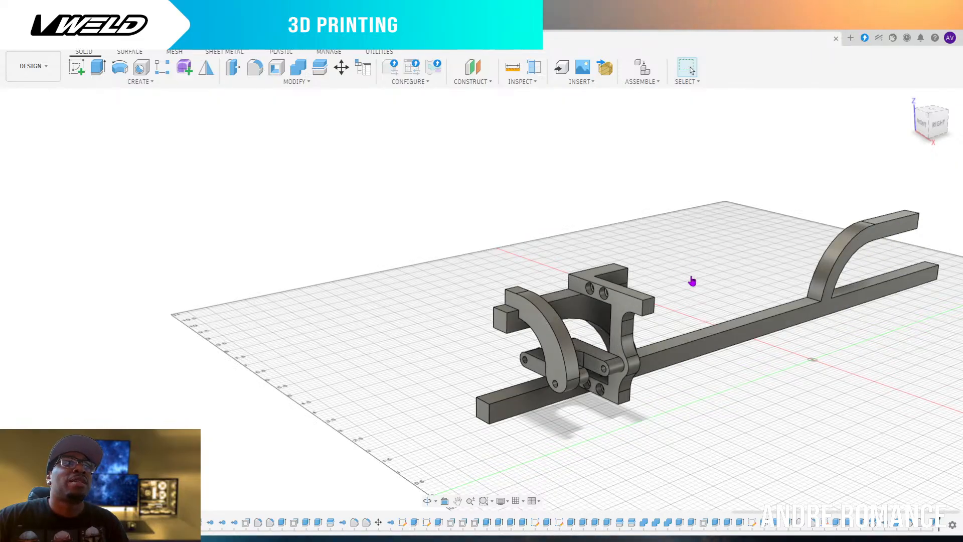
pyautogui.moveTo(922, 130); pyautogui.dragTo(954, 126)
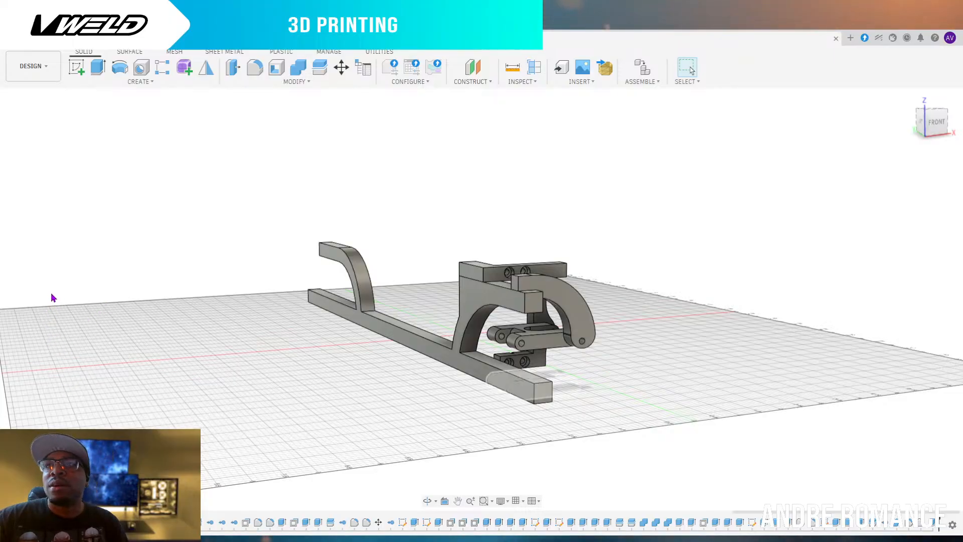
pyautogui.click(45, 266)
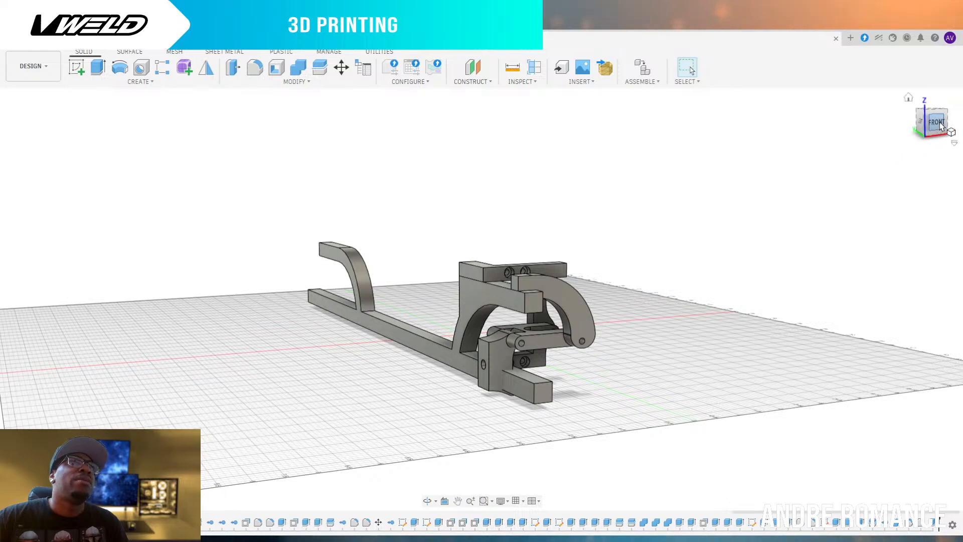
# Cut the front end of the frame's lower rail back by 2.23, past the lower mounting block, with an Extrude of its end face
pyautogui.moveTo(942, 127); pyautogui.dragTo(962, 131)
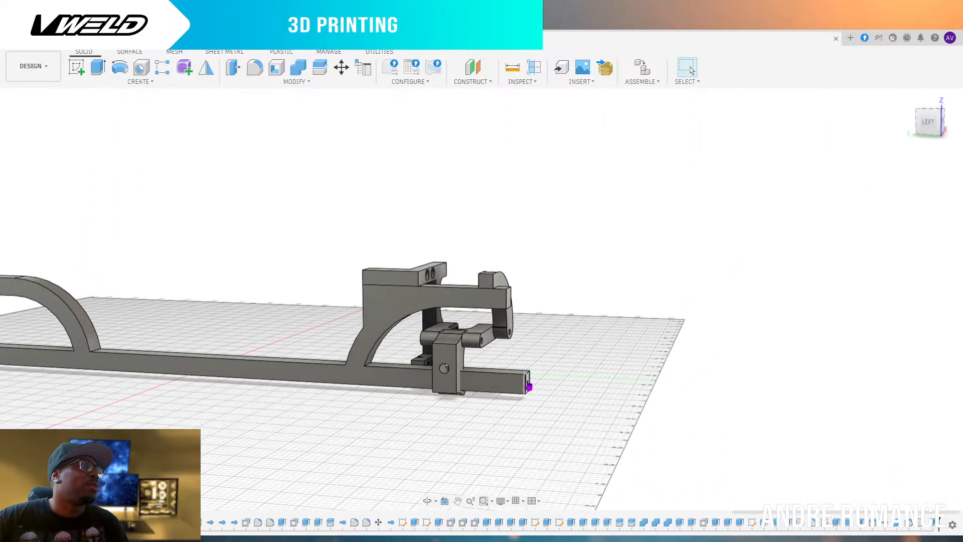
pyautogui.scroll(5, 531, 391)
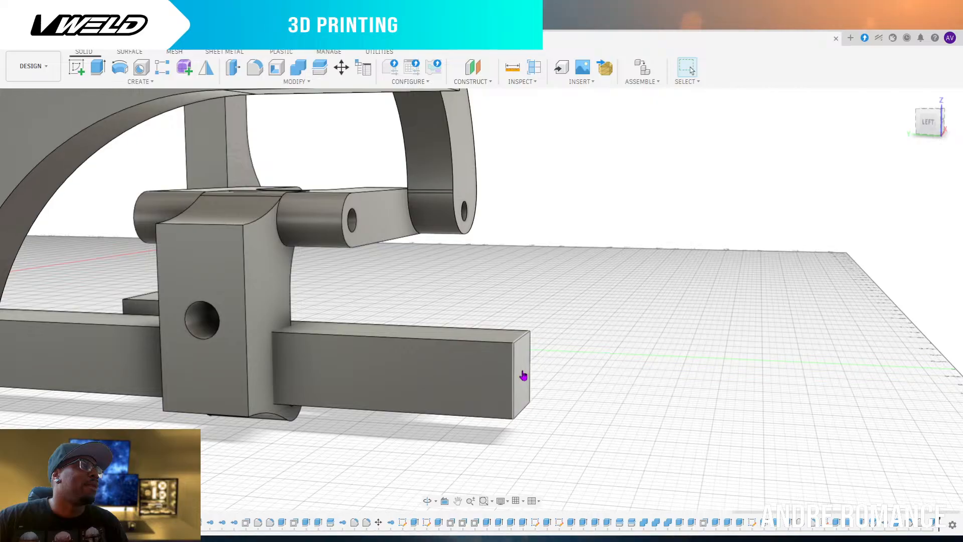
pyautogui.click(525, 379)
pyautogui.scroll(-5, 803, 454)
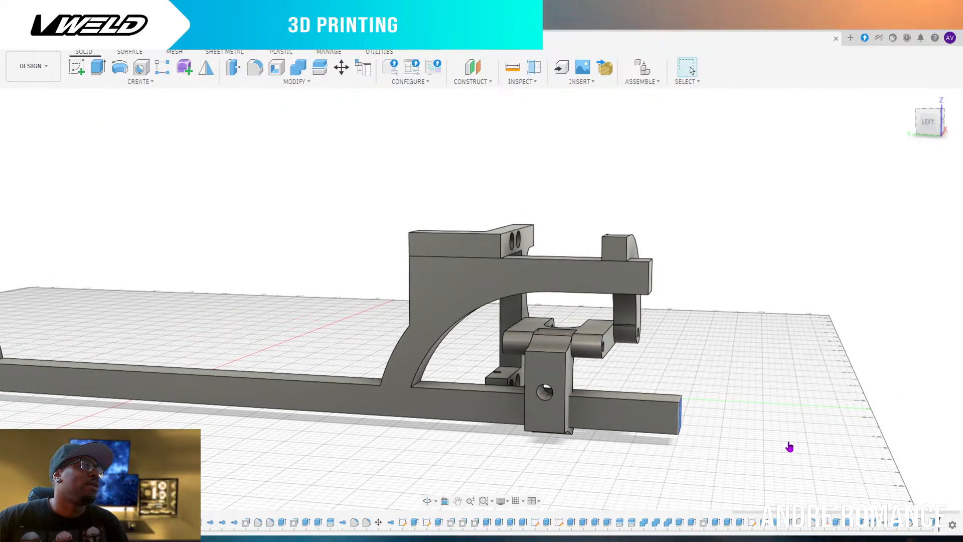
pyautogui.click(97, 67)
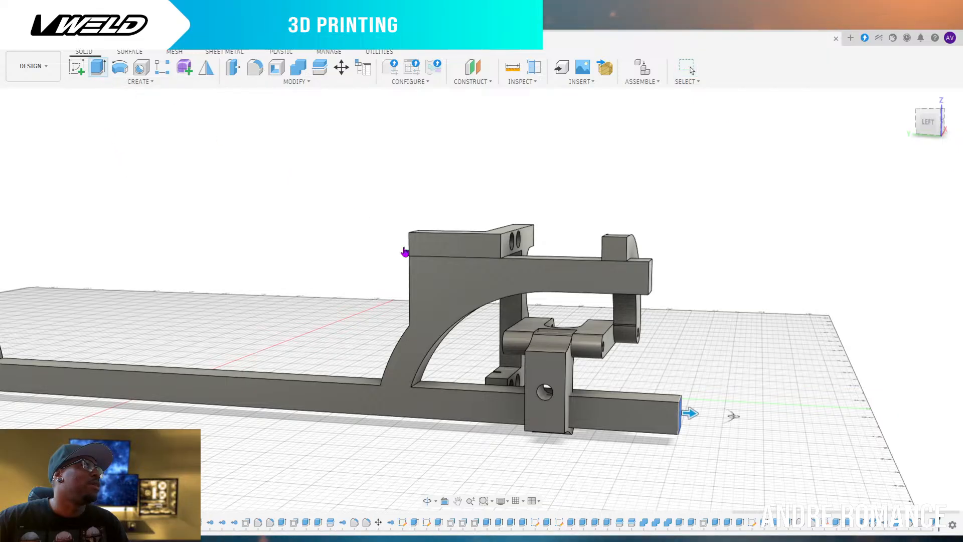
pyautogui.moveTo(660, 411); pyautogui.dragTo(502, 394)
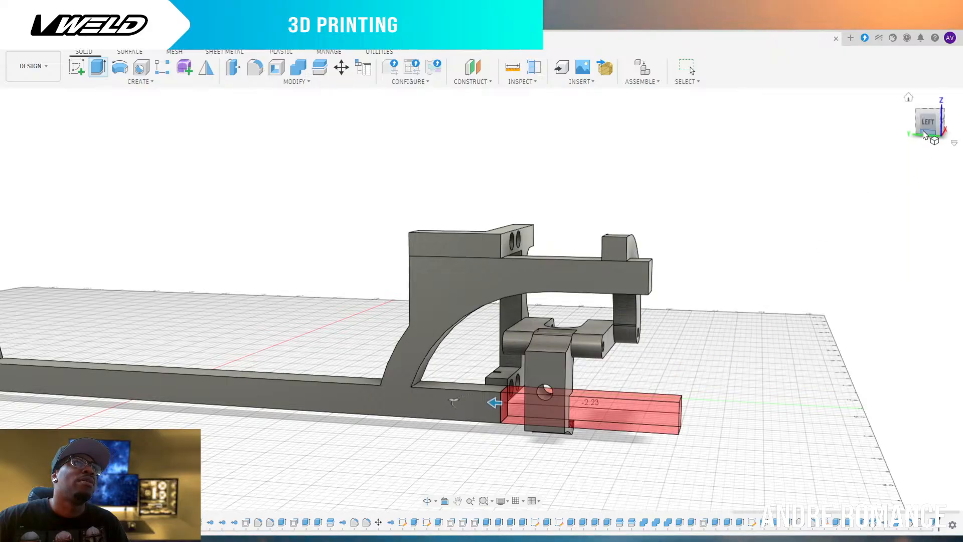
pyautogui.moveTo(927, 129)
pyautogui.mouseDown()
pyautogui.moveTo(928, 201)
pyautogui.moveTo(929, 83)
pyautogui.moveTo(927, 138)
pyautogui.mouseUp()
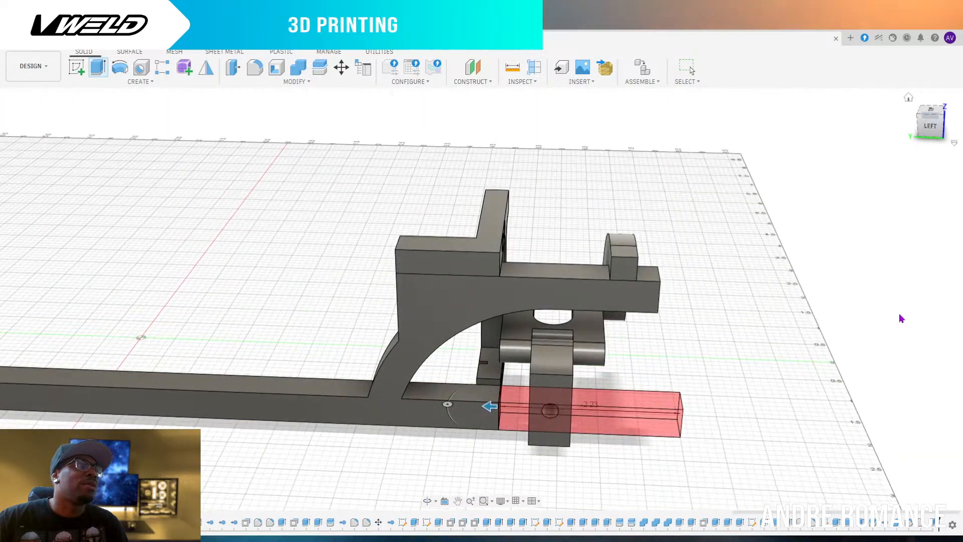
pyautogui.press('Escape')
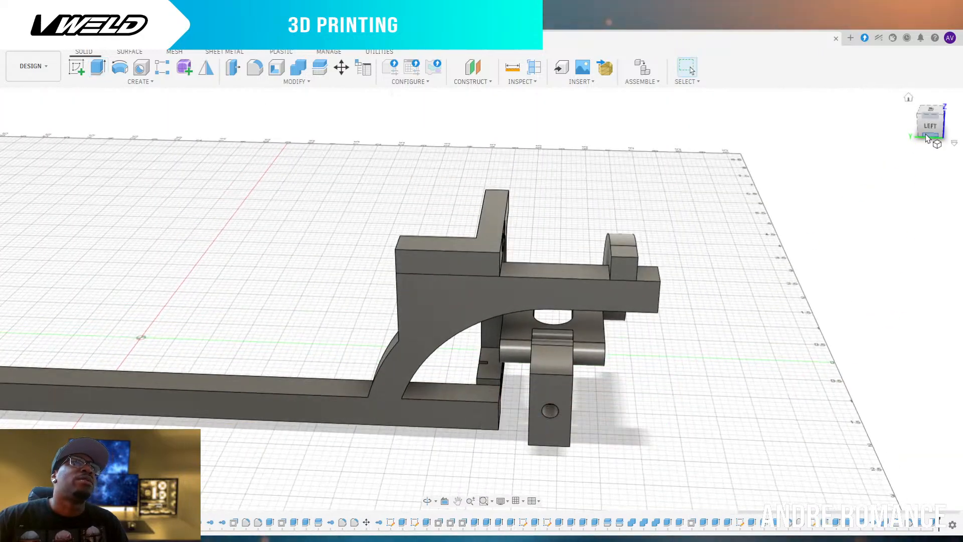
pyautogui.moveTo(933, 135)
pyautogui.mouseDown()
pyautogui.moveTo(889, 136)
pyautogui.moveTo(850, 121)
pyautogui.moveTo(880, 115)
pyautogui.moveTo(877, 100)
pyautogui.moveTo(877, 117)
pyautogui.mouseUp()
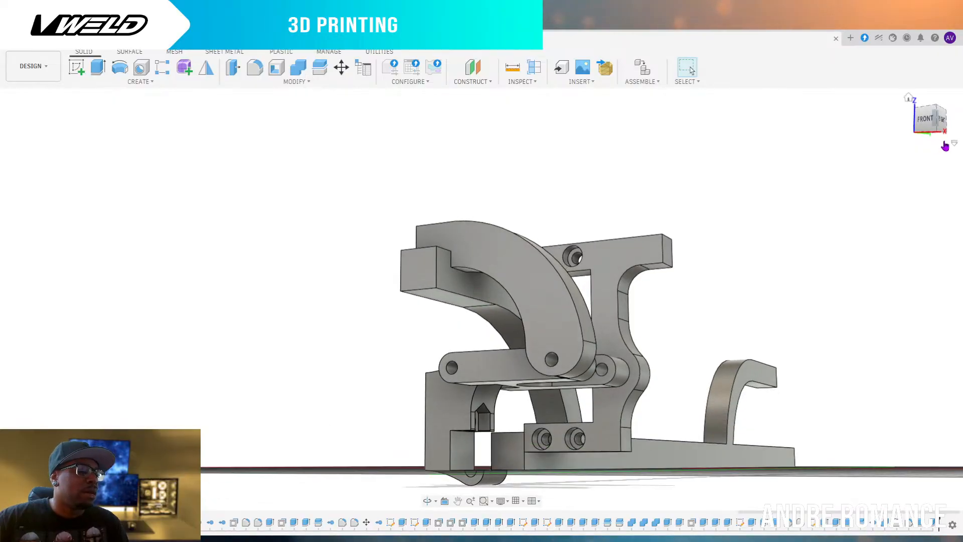
# Undo the rail cut and, with the hex-recess block temporarily hidden, cut the lower rail's front end face back by 2.23 again
pyautogui.hotkey('ctrl', 'z')
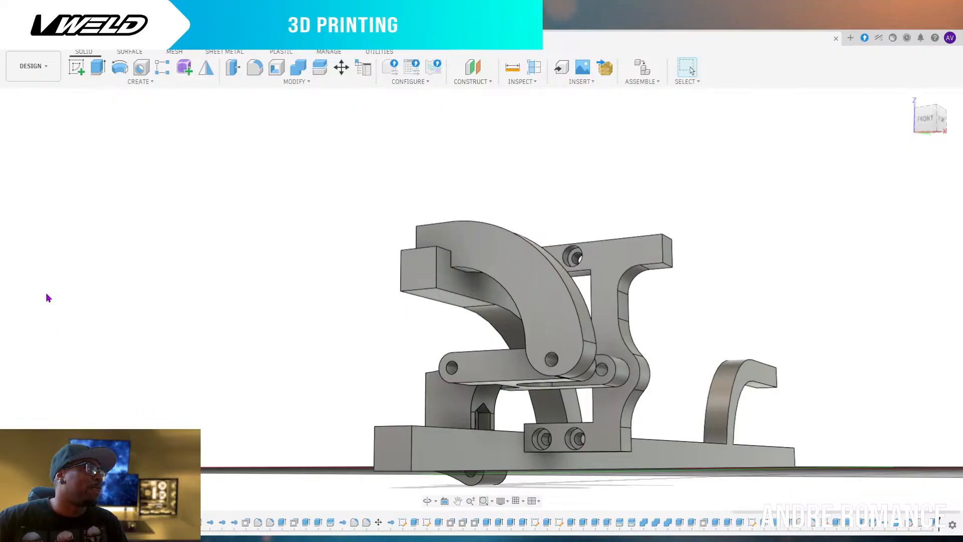
pyautogui.click(46, 273)
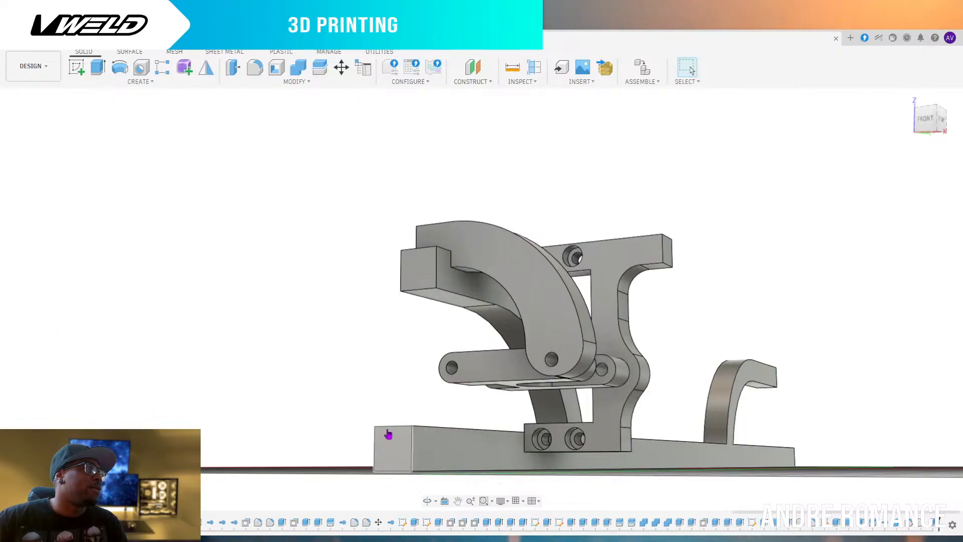
pyautogui.click(397, 446)
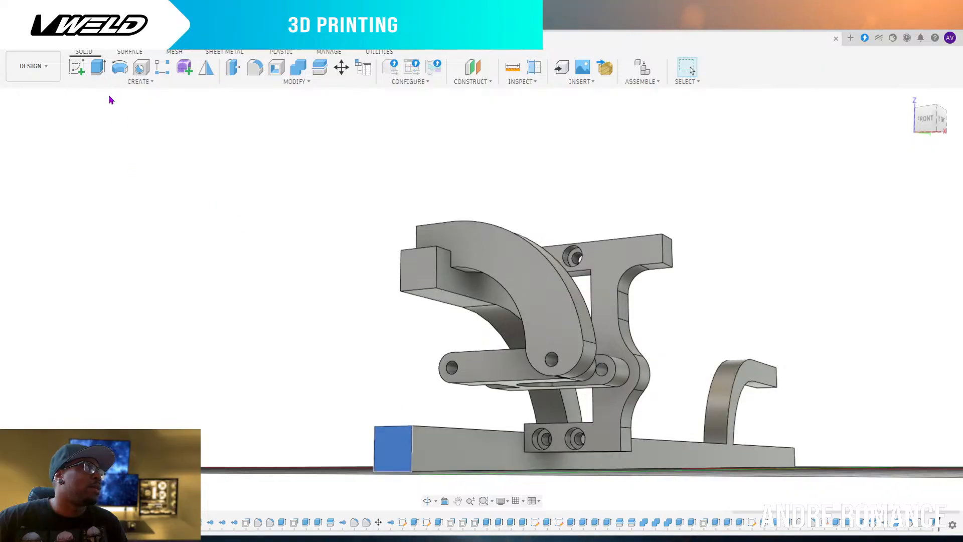
pyautogui.click(527, 437)
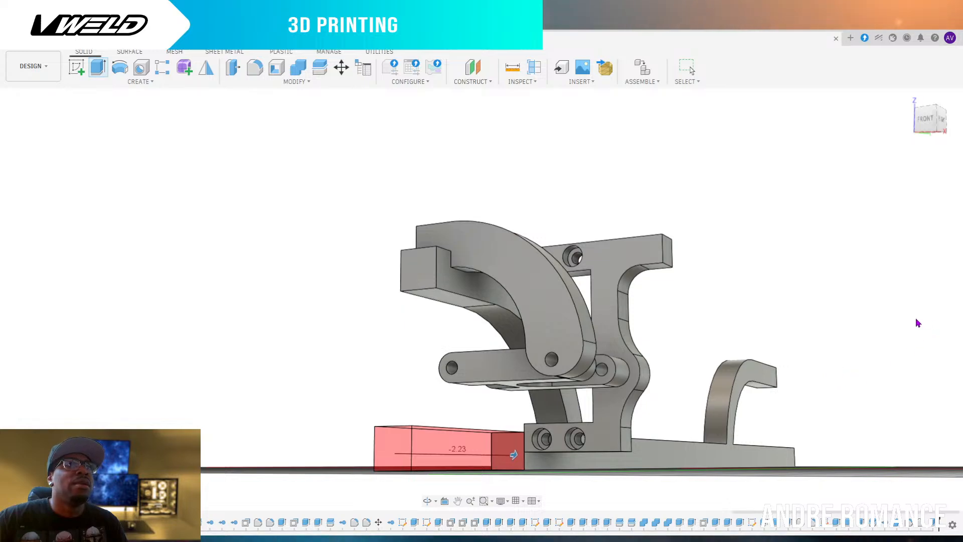
pyautogui.press('Return')
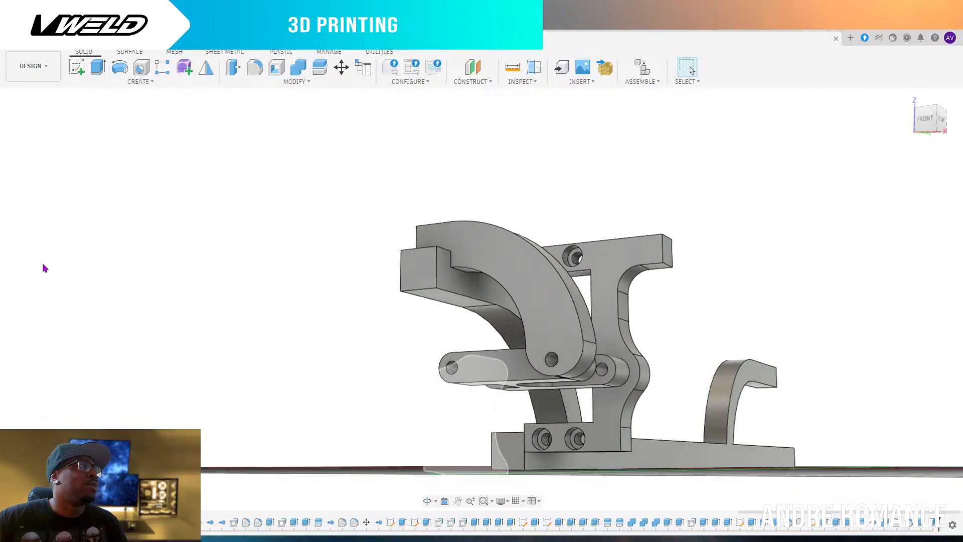
pyautogui.click(44, 270)
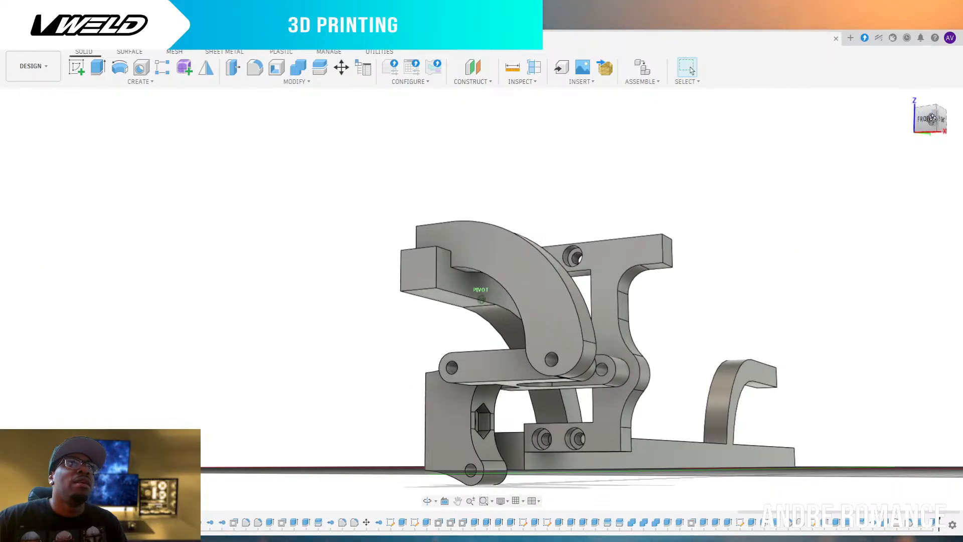
# Show the lower control arm body beneath the mounting bracket and hex-recess block
pyautogui.click(932, 136)
pyautogui.scroll(-4, 860, 366)
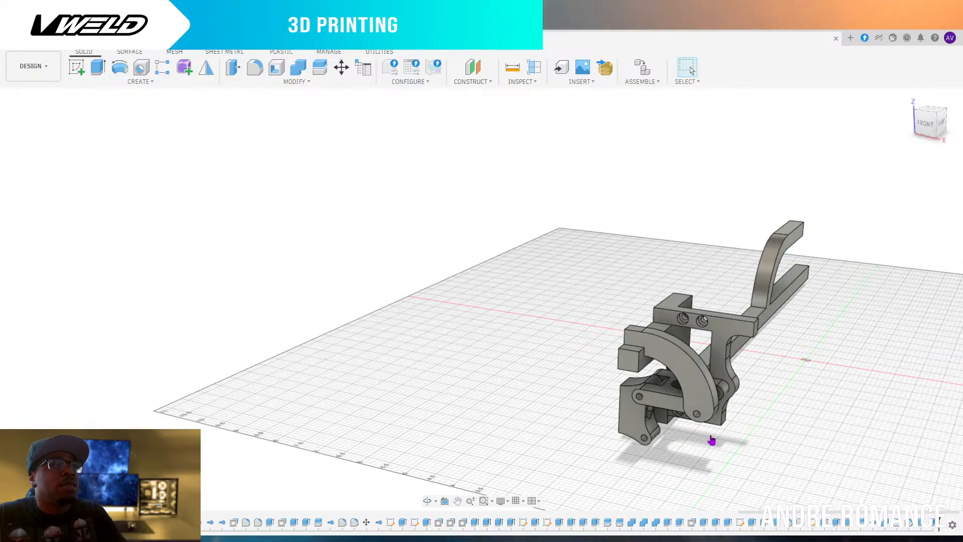
pyautogui.moveTo(938, 137); pyautogui.dragTo(903, 131)
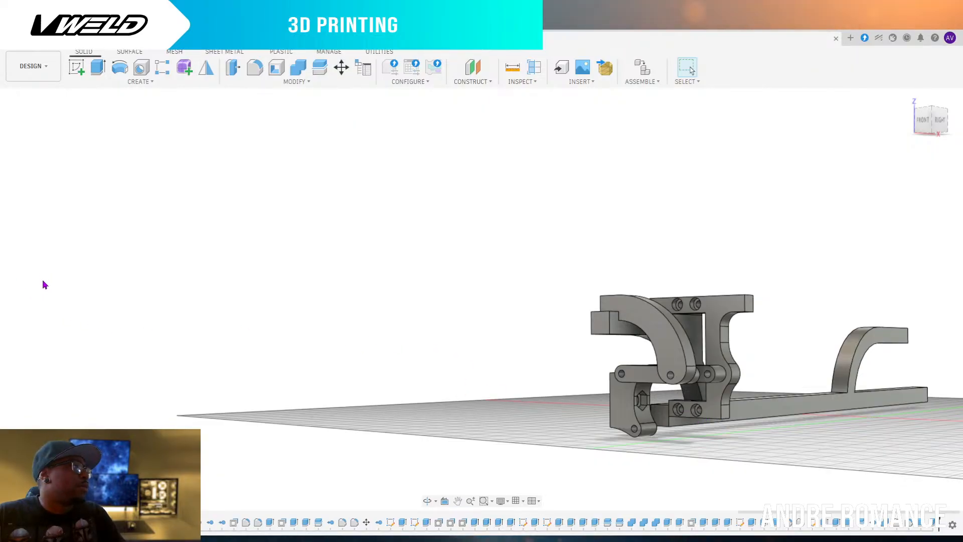
pyautogui.click(43, 294)
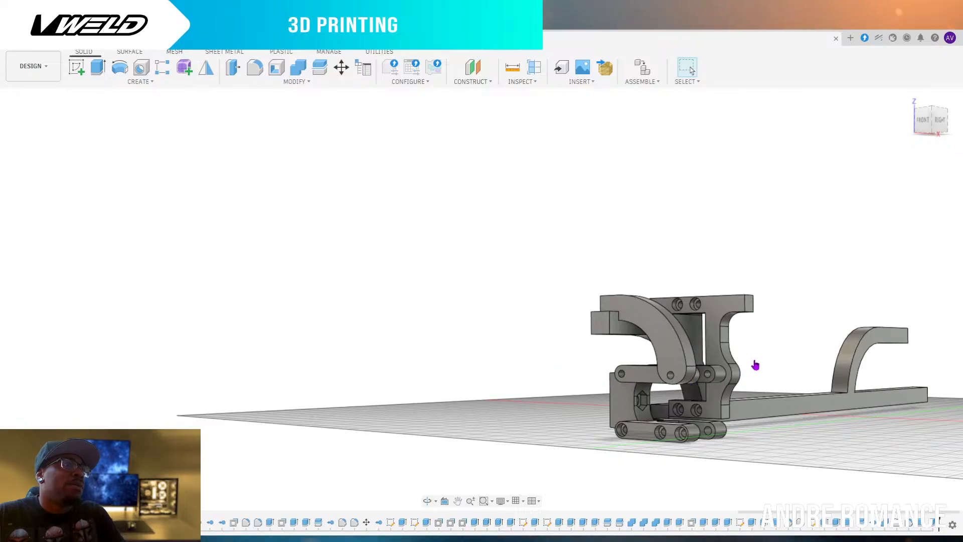
# Examine the right and rear sides of the suspension, checking both control arms against the mounting bracket and trimmed rail
pyautogui.moveTo(928, 120); pyautogui.dragTo(878, 126)
pyautogui.scroll(-5, 931, 348)
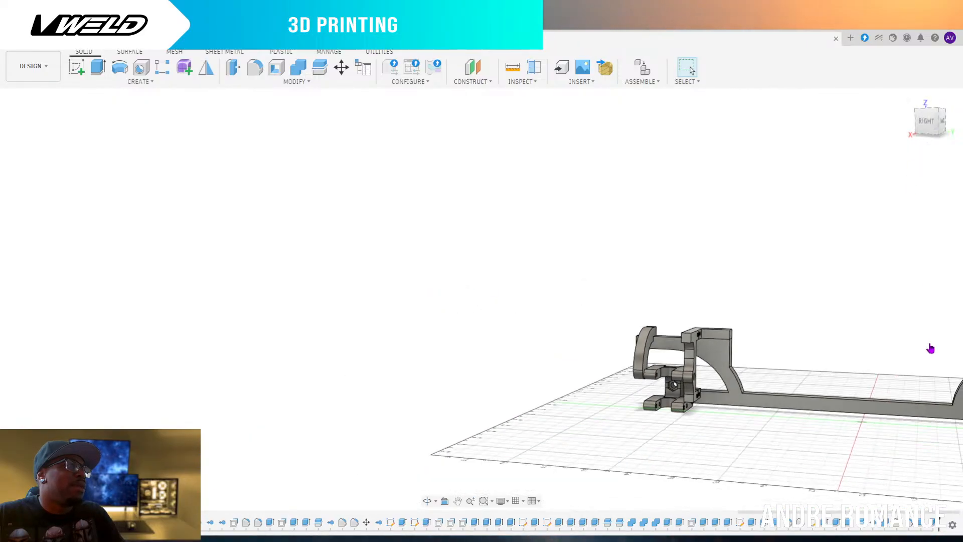
pyautogui.scroll(3, 735, 418)
pyautogui.scroll(-4, 903, 484)
pyautogui.scroll(4, 709, 450)
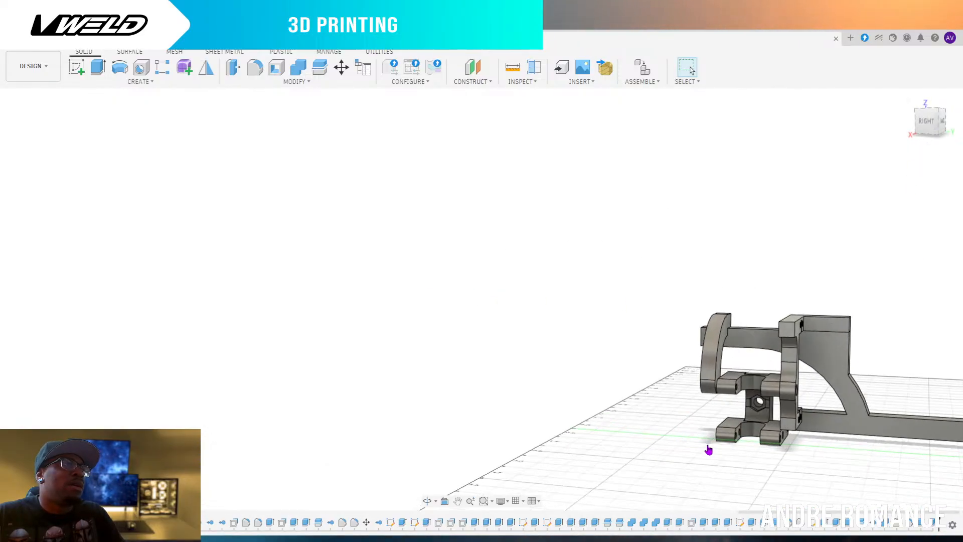
pyautogui.scroll(2, 709, 451)
pyautogui.scroll(-2, 652, 361)
pyautogui.scroll(4, 751, 424)
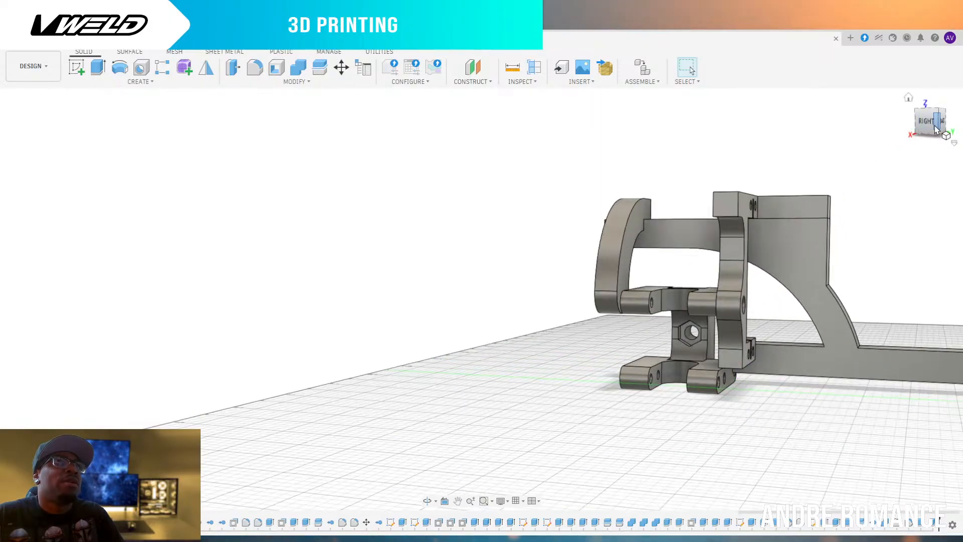
pyautogui.moveTo(938, 132)
pyautogui.mouseDown()
pyautogui.moveTo(924, 139)
pyautogui.moveTo(868, 239)
pyautogui.moveTo(702, 277)
pyautogui.mouseUp()
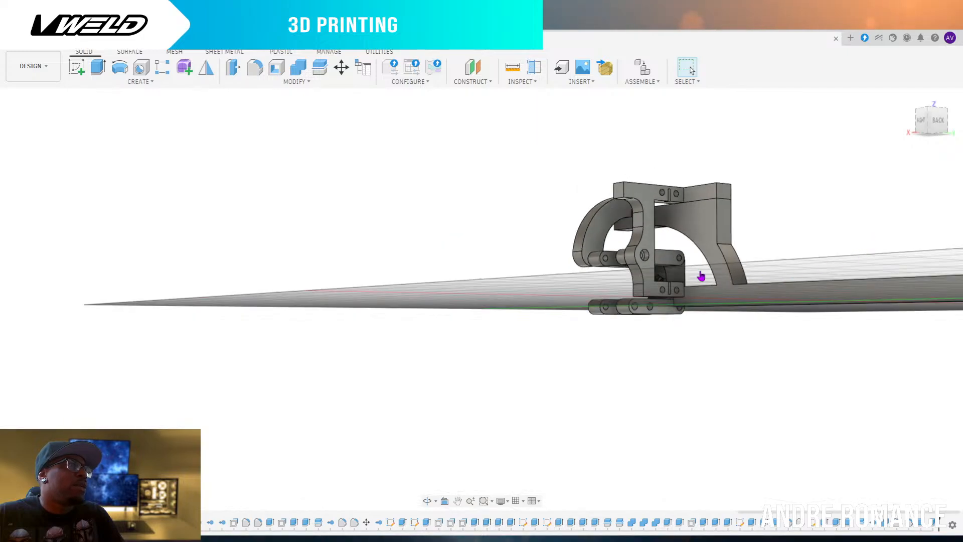
pyautogui.scroll(3, 642, 258)
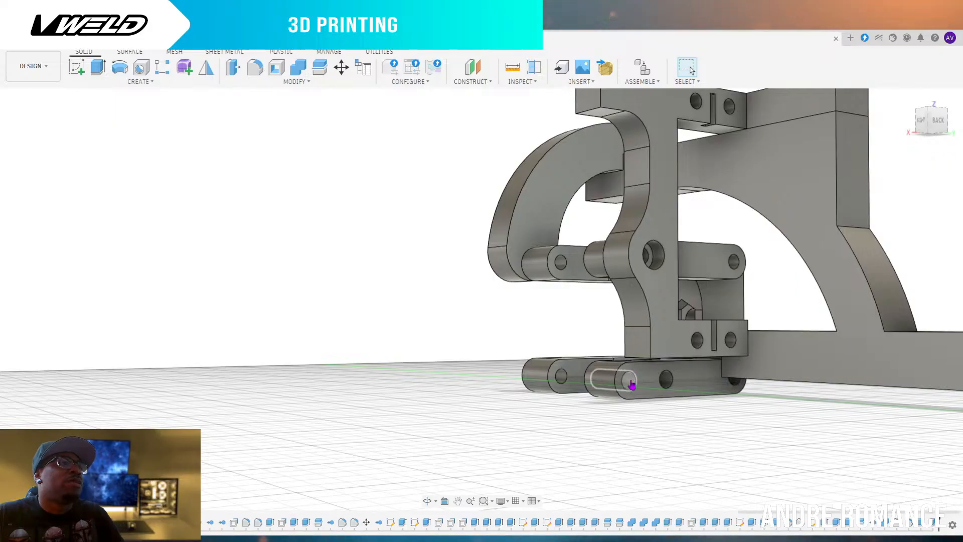
pyautogui.scroll(2, 800, 342)
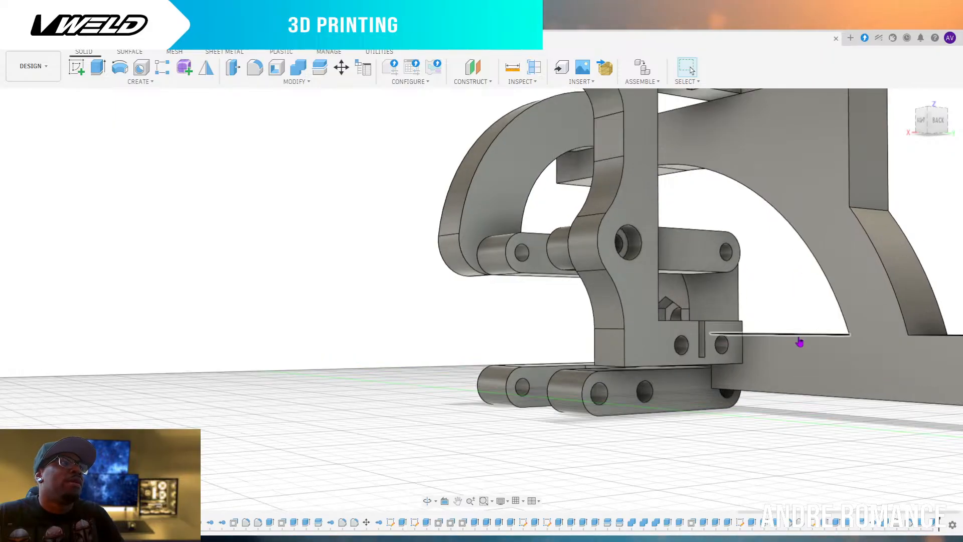
pyautogui.scroll(-3, 800, 341)
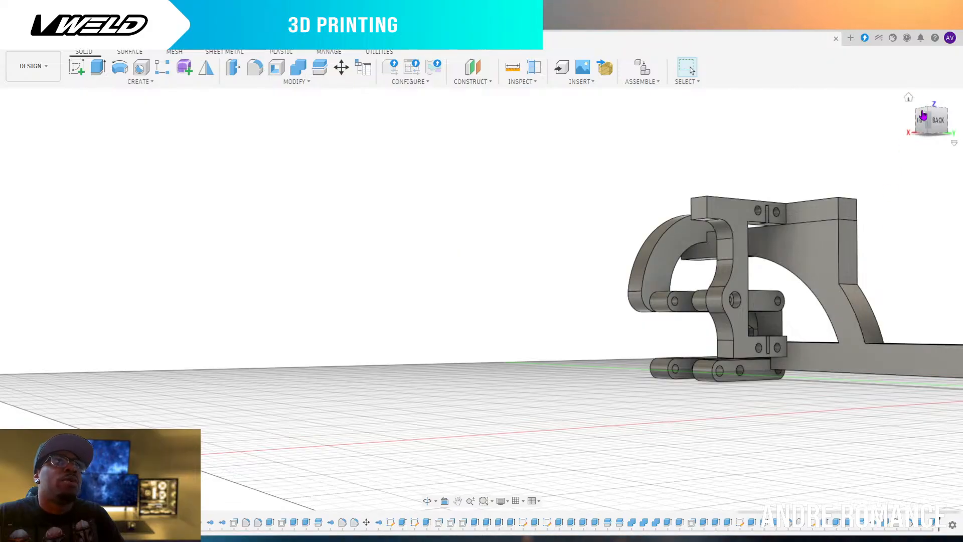
# Examine from above and the right how the curved plate and mounting bracket hold the upper control arm
pyautogui.moveTo(921, 126)
pyautogui.mouseDown()
pyautogui.moveTo(952, 139)
pyautogui.moveTo(952, 131)
pyautogui.mouseUp()
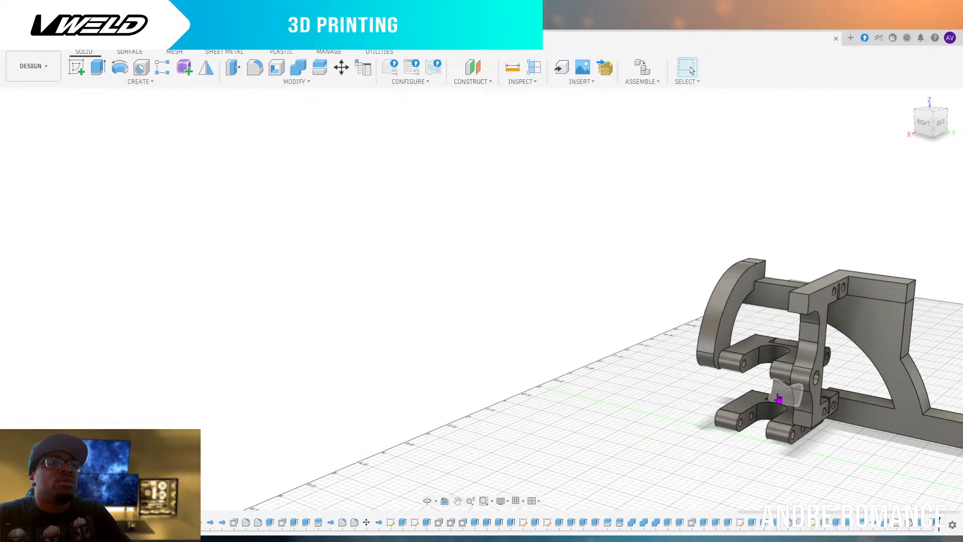
pyautogui.moveTo(921, 124)
pyautogui.mouseDown()
pyautogui.moveTo(962, 147)
pyautogui.moveTo(959, 126)
pyautogui.mouseUp()
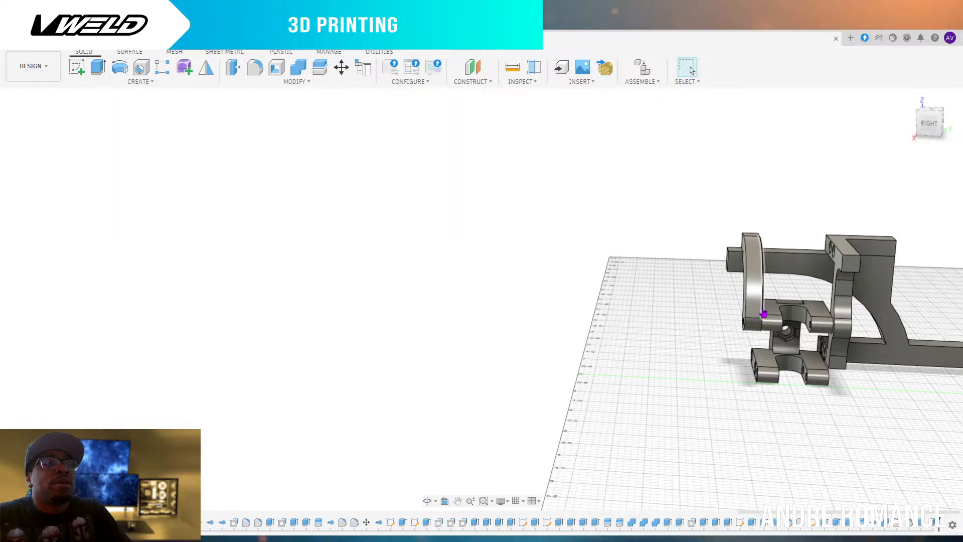
pyautogui.moveTo(926, 115)
pyautogui.mouseDown()
pyautogui.moveTo(921, 128)
pyautogui.moveTo(916, 120)
pyautogui.mouseUp()
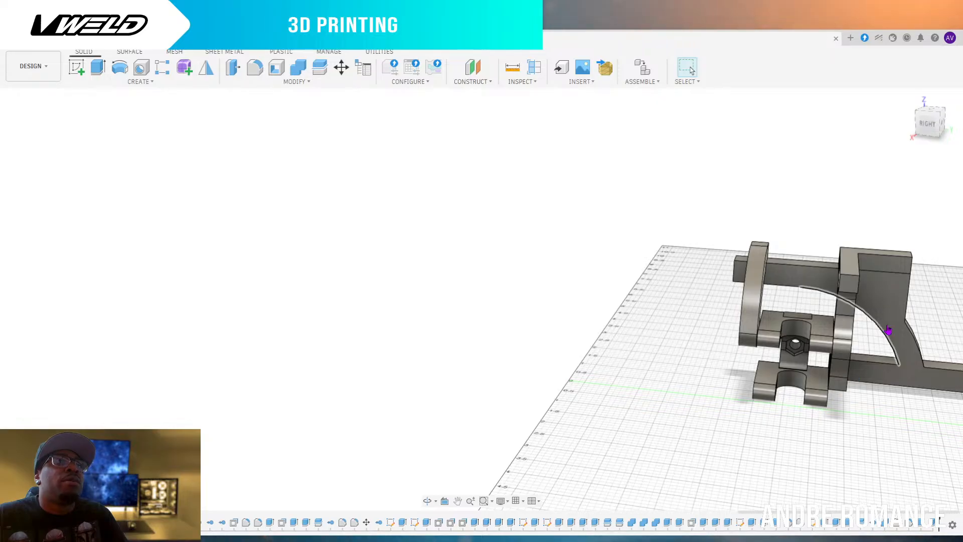
pyautogui.moveTo(927, 126); pyautogui.dragTo(921, 122)
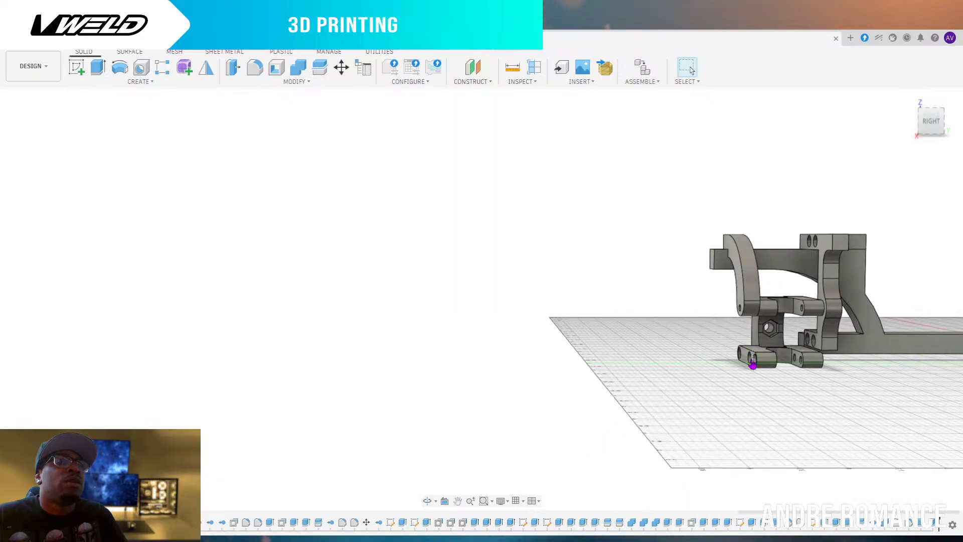
pyautogui.moveTo(926, 127)
pyautogui.mouseDown()
pyautogui.moveTo(896, 131)
pyautogui.moveTo(897, 83)
pyautogui.moveTo(898, 140)
pyautogui.mouseUp()
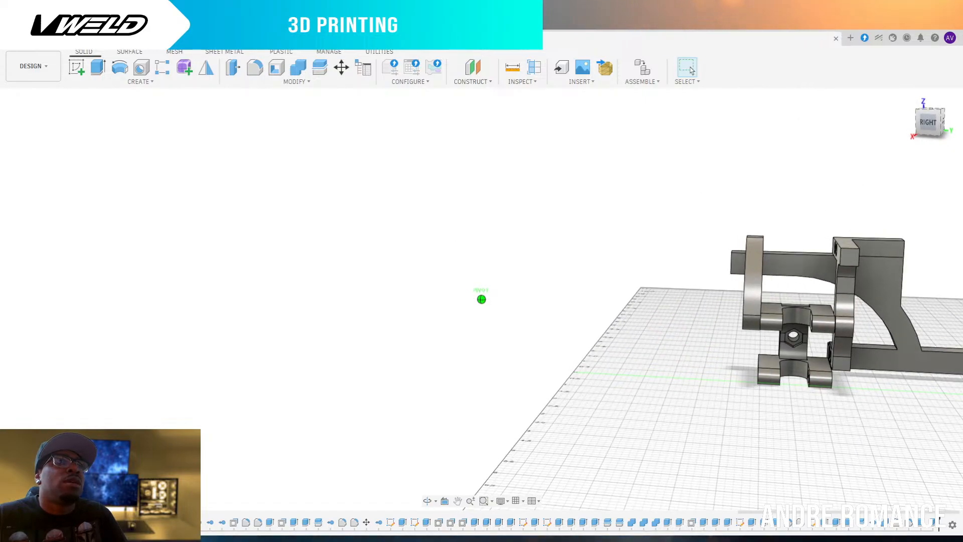
# Show the wheel body and inspect its position relative to the suspension and frame from the front
pyautogui.moveTo(898, 140)
pyautogui.mouseDown()
pyautogui.moveTo(928, 123)
pyautogui.moveTo(940, 150)
pyautogui.moveTo(949, 141)
pyautogui.moveTo(893, 161)
pyautogui.moveTo(873, 132)
pyautogui.moveTo(898, 150)
pyautogui.moveTo(930, 131)
pyautogui.mouseUp()
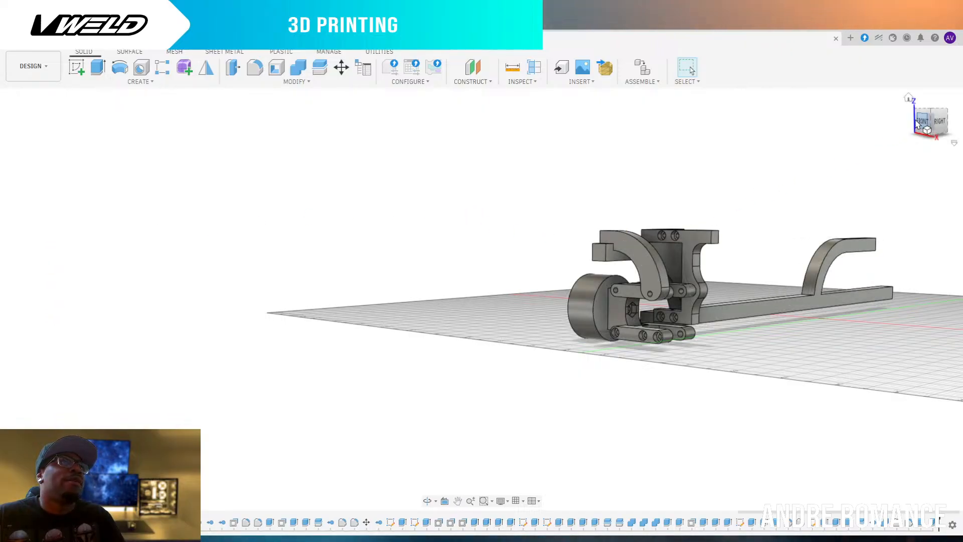
pyautogui.moveTo(482, 297)
pyautogui.keyDown('shift'); pyautogui.mouseDown(button='middle')
pyautogui.moveTo(424, 299)
pyautogui.moveTo(462, 321)
pyautogui.moveTo(482, 299)
pyautogui.mouseUp(button='middle'); pyautogui.keyUp('shift')
pyautogui.scroll(-2, 724, 316)
pyautogui.scroll(3, 494, 269)
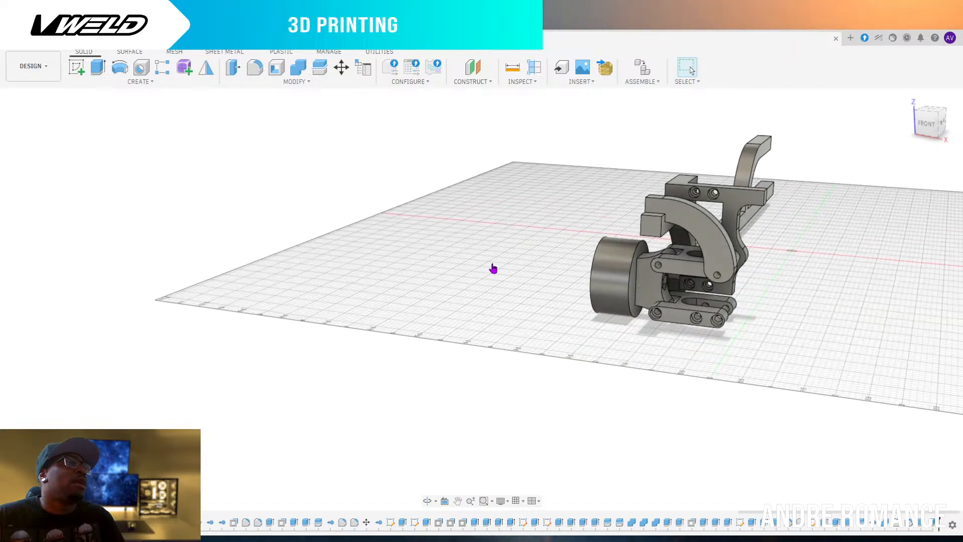
pyautogui.scroll(2, 493, 268)
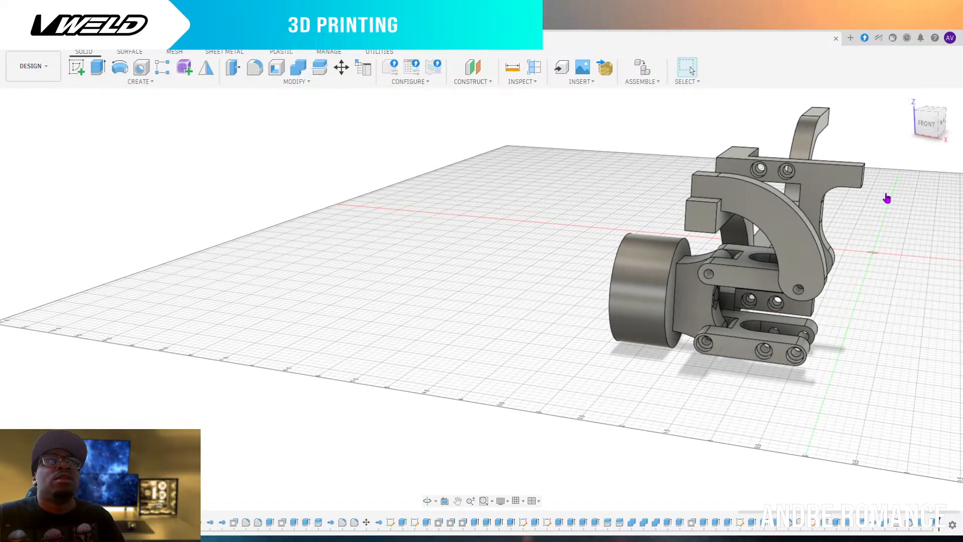
pyautogui.moveTo(932, 132)
pyautogui.mouseDown()
pyautogui.moveTo(927, 119)
pyautogui.moveTo(934, 119)
pyautogui.mouseUp()
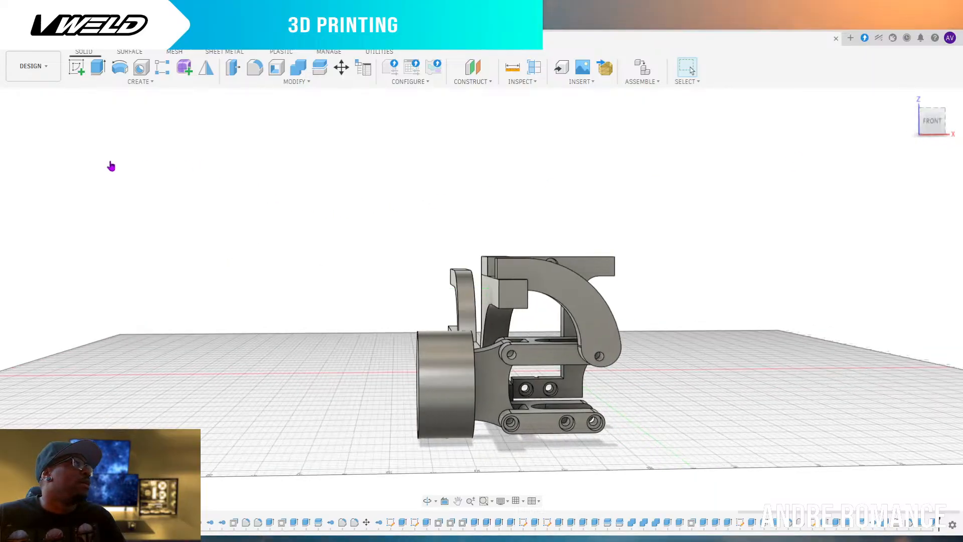
# Show the car body mesh and check how the wheel and suspension sit under it from the front corner and front
pyautogui.click(45, 193)
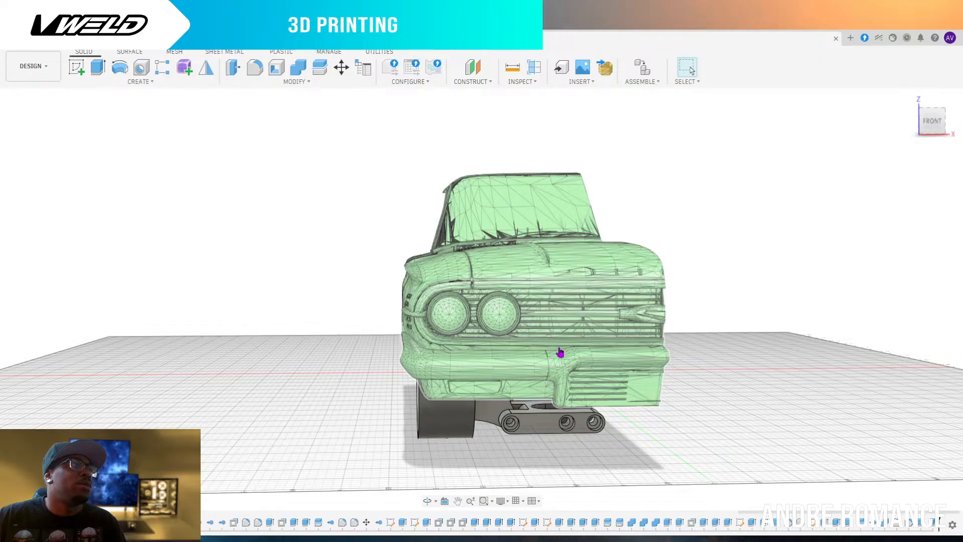
pyautogui.moveTo(924, 125)
pyautogui.mouseDown()
pyautogui.moveTo(926, 138)
pyautogui.moveTo(946, 127)
pyautogui.mouseUp()
pyautogui.scroll(-5, 845, 334)
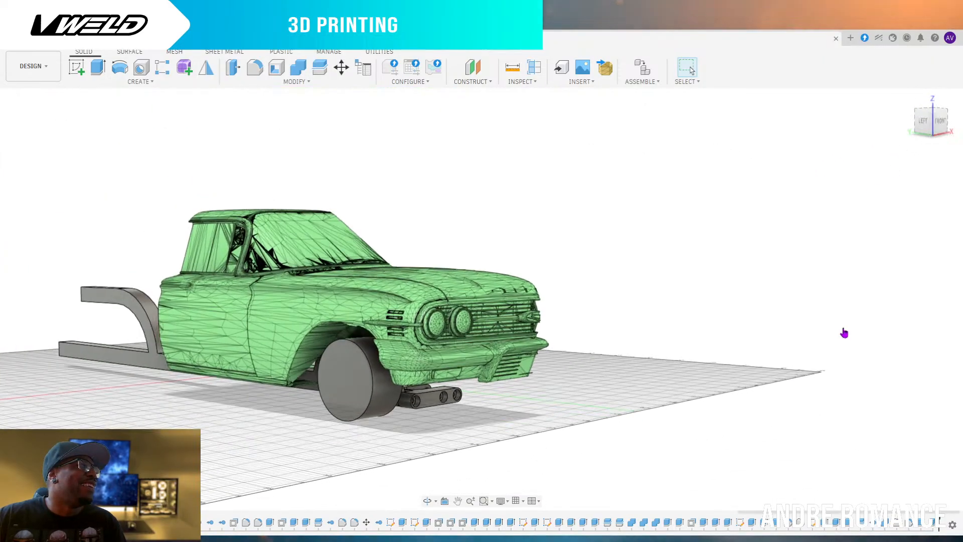
pyautogui.scroll(5, 639, 383)
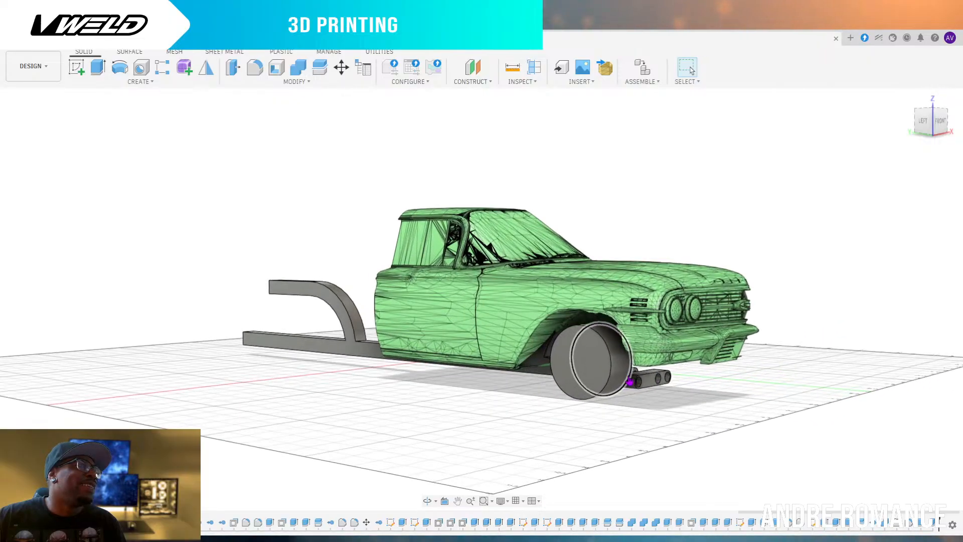
pyautogui.moveTo(932, 136)
pyautogui.mouseDown()
pyautogui.moveTo(920, 130)
pyautogui.moveTo(942, 135)
pyautogui.mouseUp()
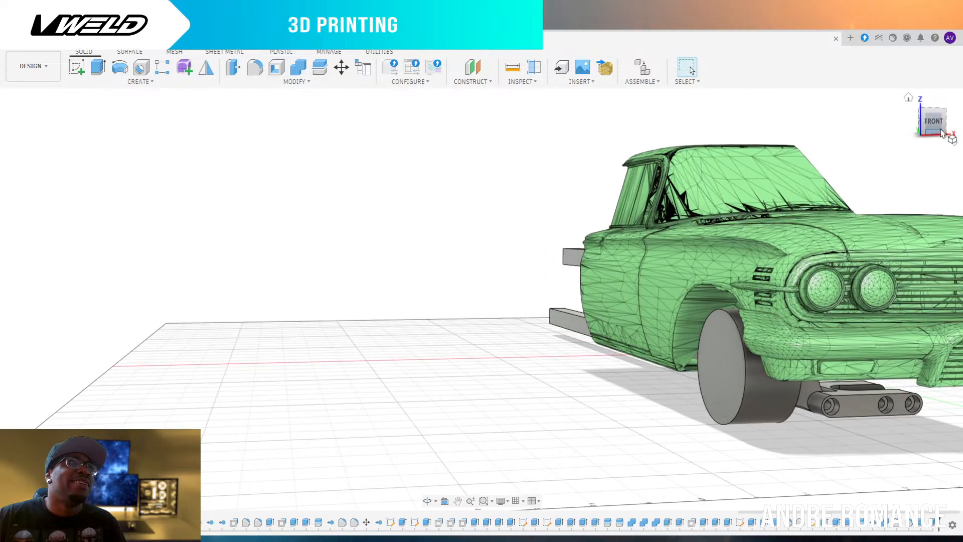
pyautogui.click(931, 123)
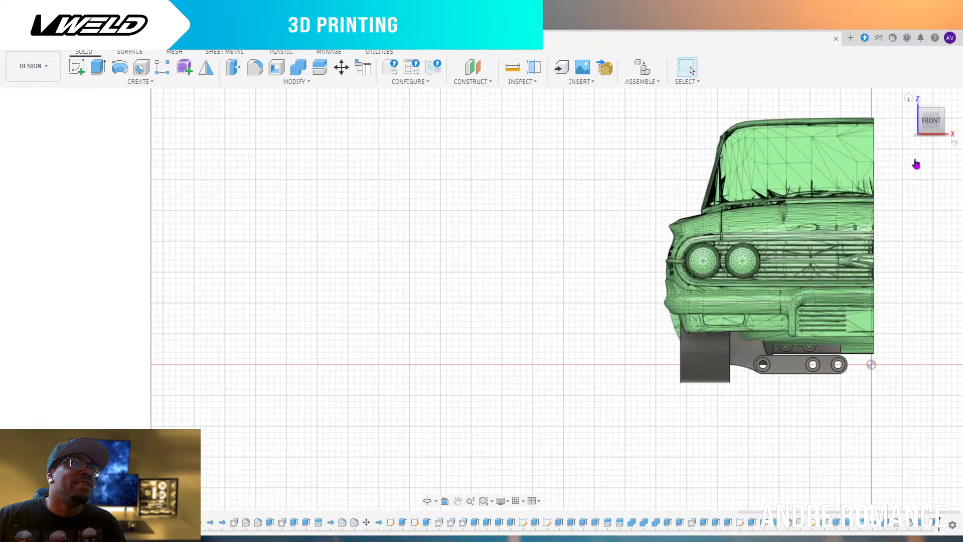
# Examine through the open right side of the car body how the brackets, control arms and frame fit inside
pyautogui.click(943, 124)
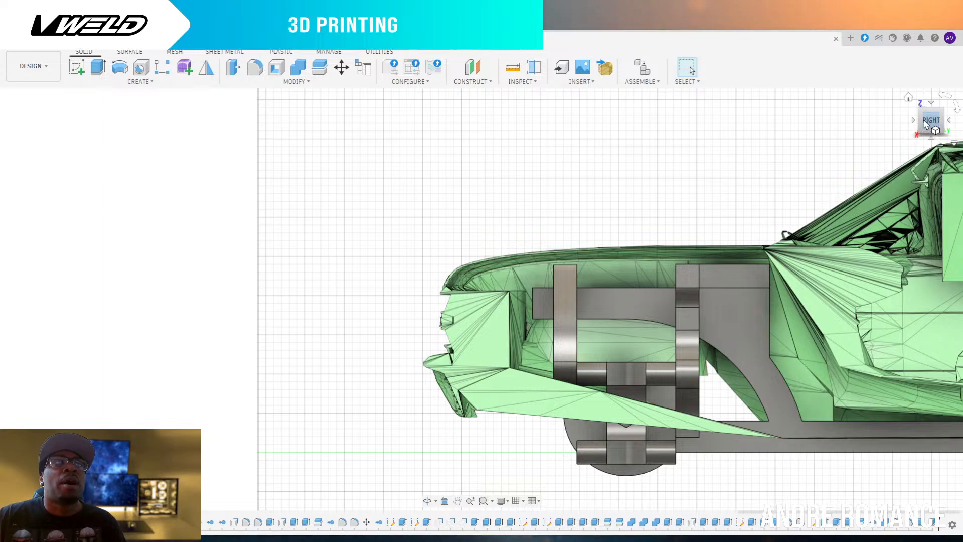
pyautogui.moveTo(926, 122); pyautogui.dragTo(962, 125)
pyautogui.scroll(-3, 811, 363)
pyautogui.scroll(7, 620, 344)
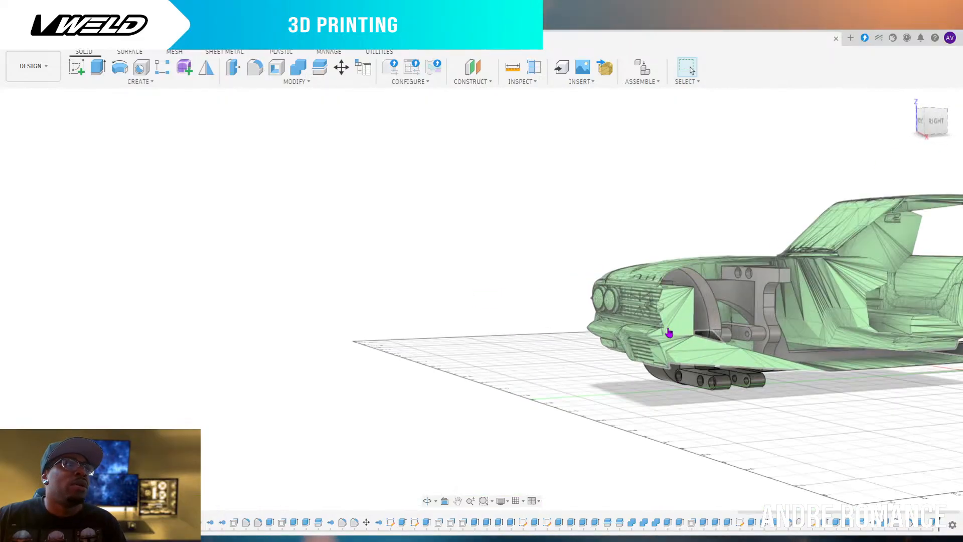
pyautogui.scroll(-3, 634, 327)
pyautogui.scroll(6, 727, 338)
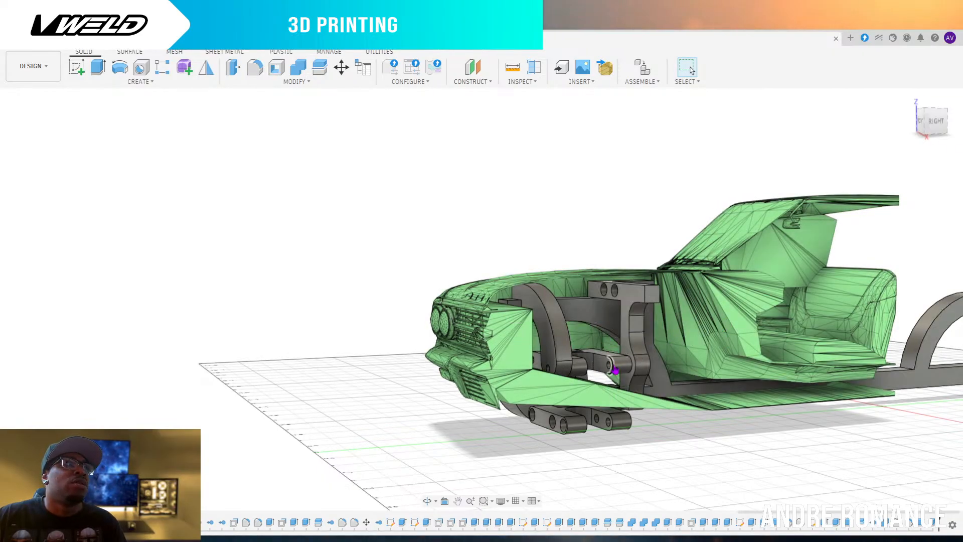
pyautogui.moveTo(935, 126); pyautogui.dragTo(905, 136)
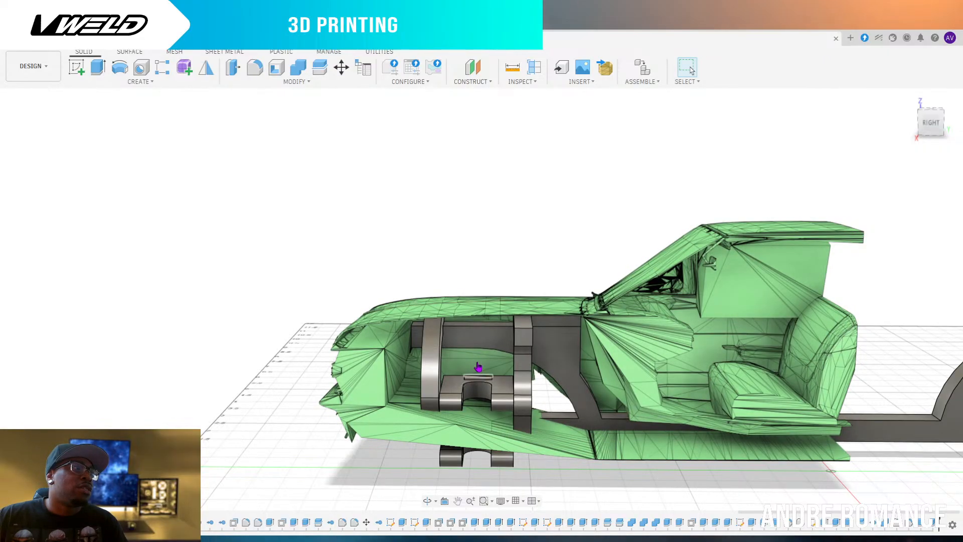
pyautogui.click(922, 137)
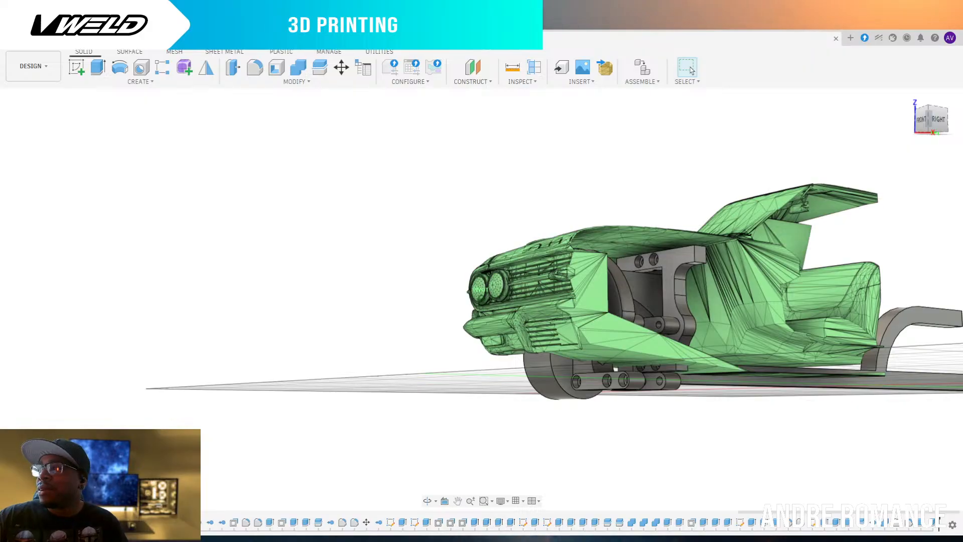
# Examine from the right side, at several heights and zoom levels, how the suspension, brackets and frame fit within the open car body
pyautogui.moveTo(482, 299)
pyautogui.keyDown('shift'); pyautogui.mouseDown(button='middle')
pyautogui.moveTo(468, 332)
pyautogui.moveTo(447, 296)
pyautogui.moveTo(406, 315)
pyautogui.moveTo(362, 289)
pyautogui.moveTo(263, 278)
pyautogui.moveTo(216, 303)
pyautogui.moveTo(255, 284)
pyautogui.mouseUp(button='middle'); pyautogui.keyUp('shift')
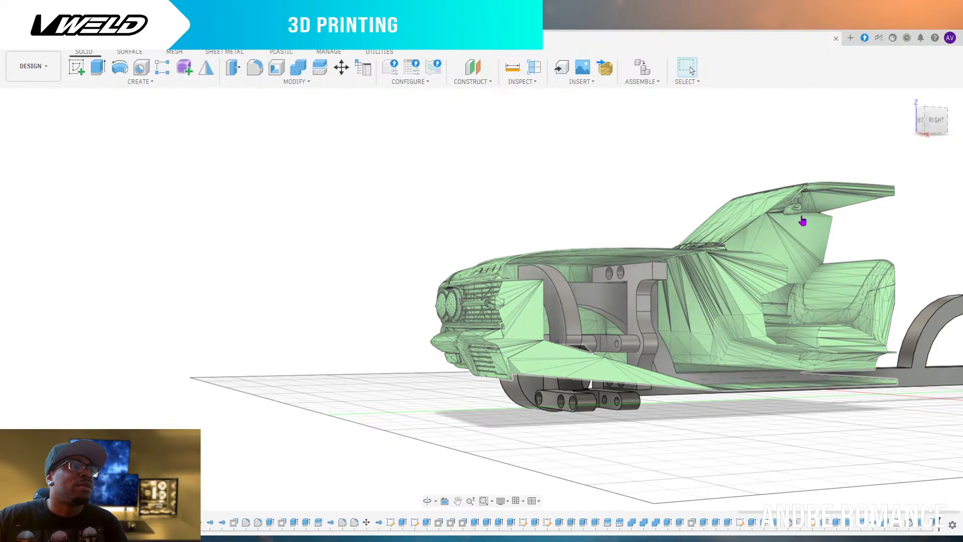
pyautogui.click(927, 130)
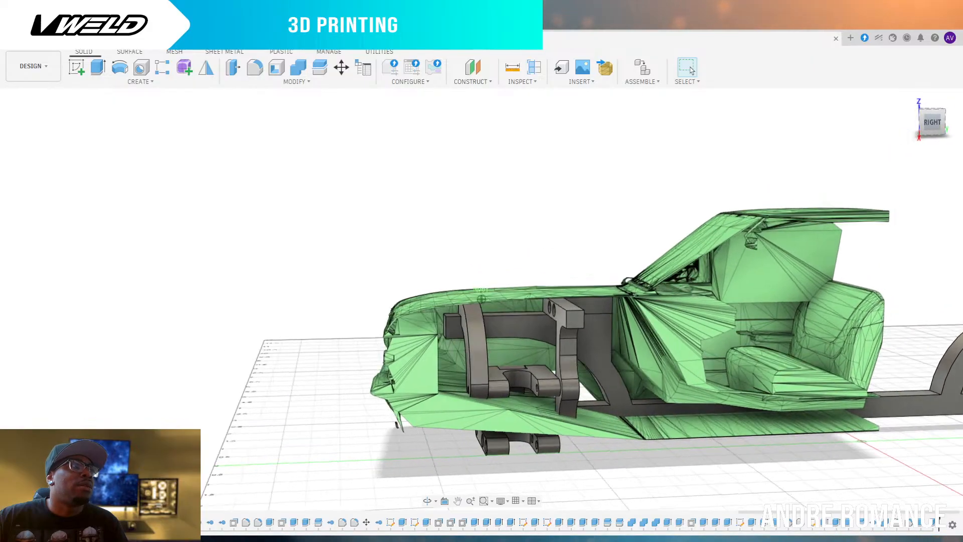
pyautogui.moveTo(929, 128); pyautogui.dragTo(937, 120)
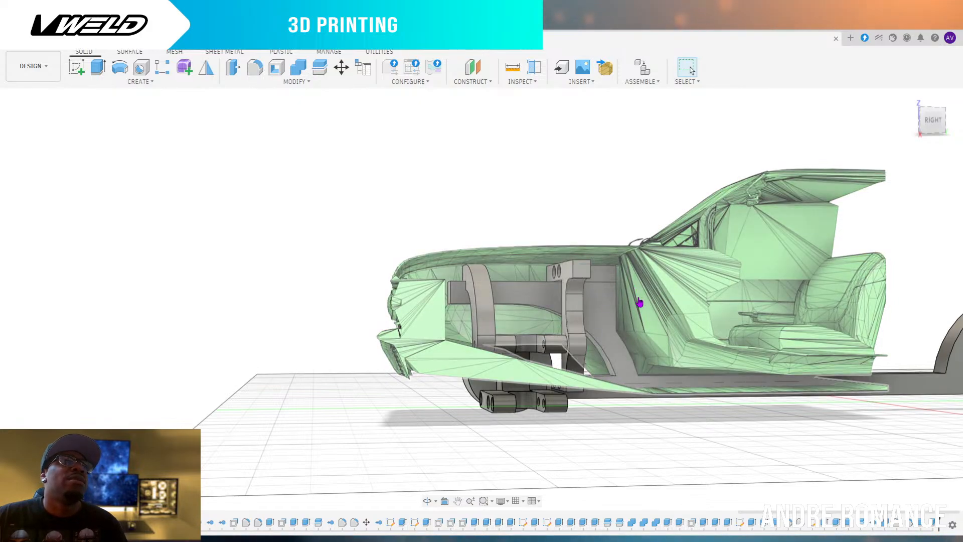
pyautogui.scroll(-3, 531, 382)
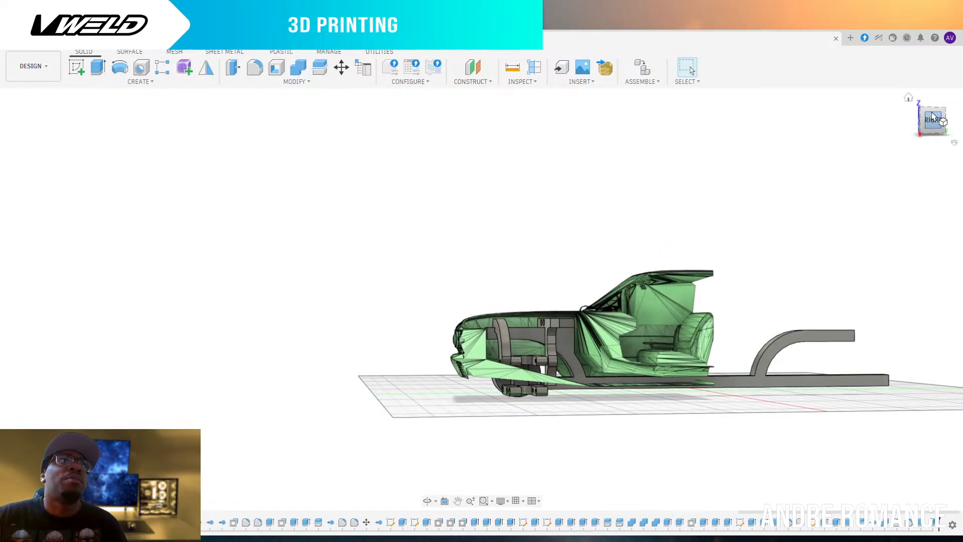
pyautogui.moveTo(934, 121); pyautogui.dragTo(928, 132)
pyautogui.scroll(-2, 855, 386)
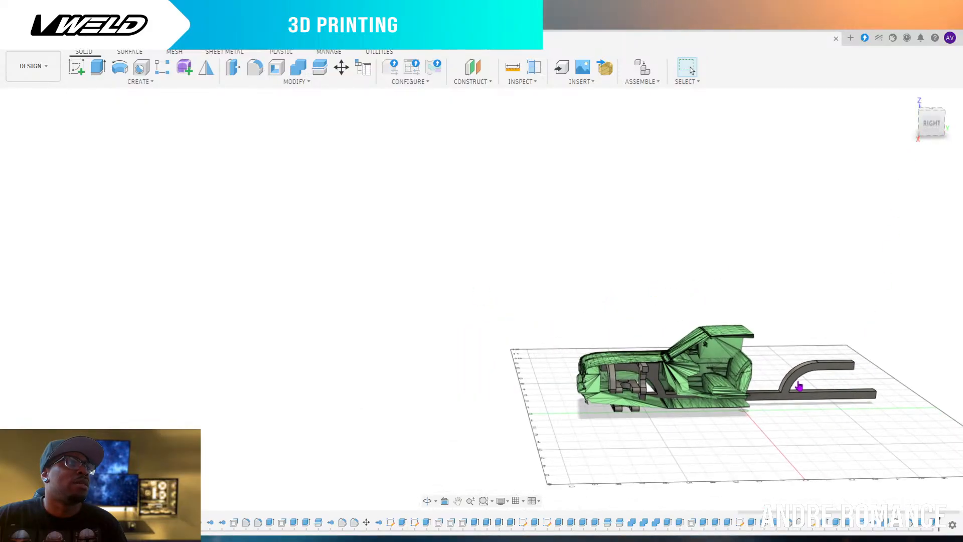
pyautogui.scroll(2, 630, 389)
pyautogui.scroll(4, 631, 389)
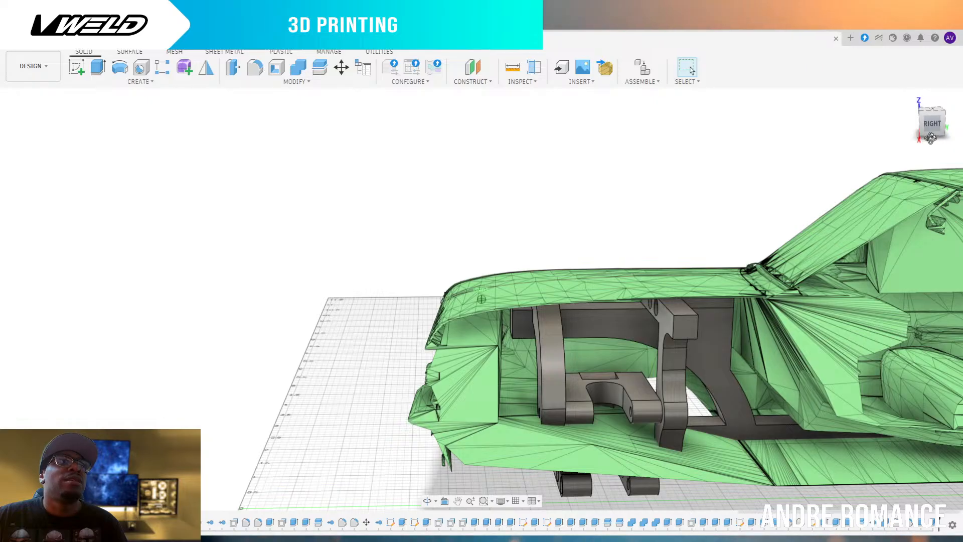
pyautogui.moveTo(931, 138); pyautogui.dragTo(947, 121)
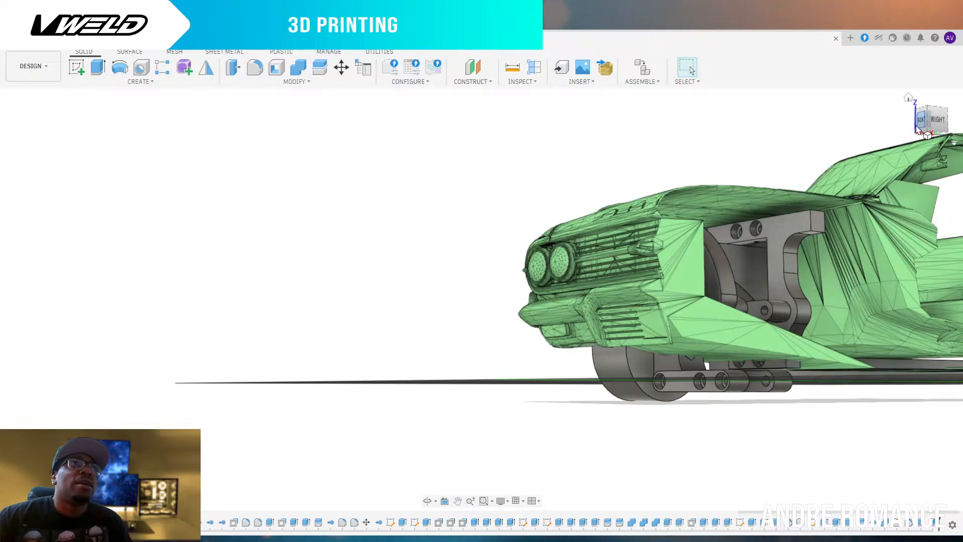
# Inspect the assembled truck body from the front-left corner, checking how the wheel sits in the wheel arch relative to the lower arms
pyautogui.moveTo(927, 120); pyautogui.dragTo(962, 125)
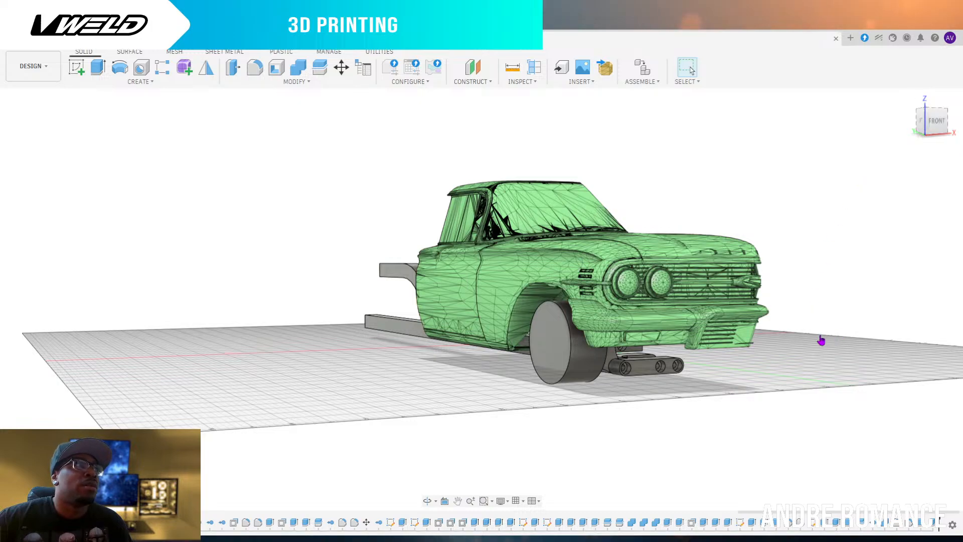
pyautogui.scroll(-2, 813, 339)
pyautogui.scroll(4, 666, 266)
pyautogui.scroll(-2, 695, 207)
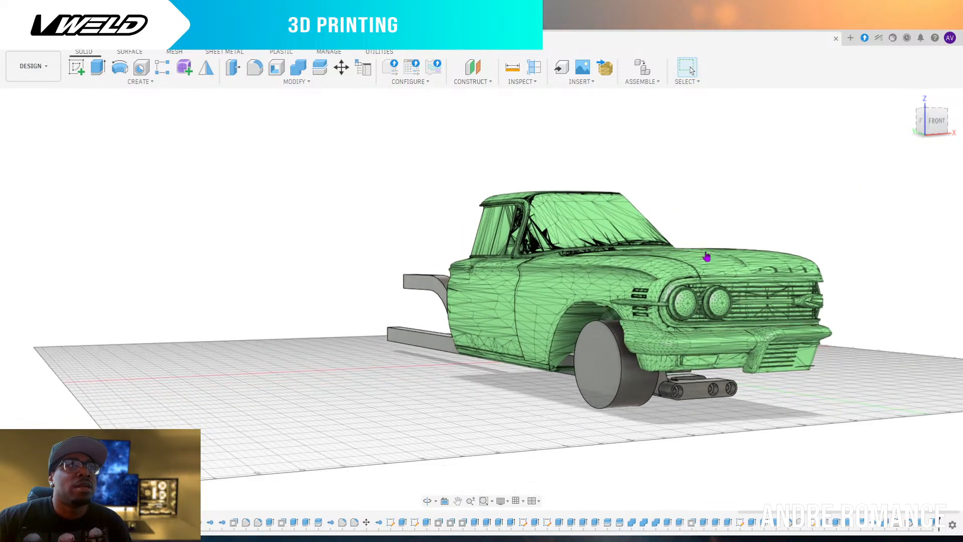
pyautogui.scroll(2, 707, 260)
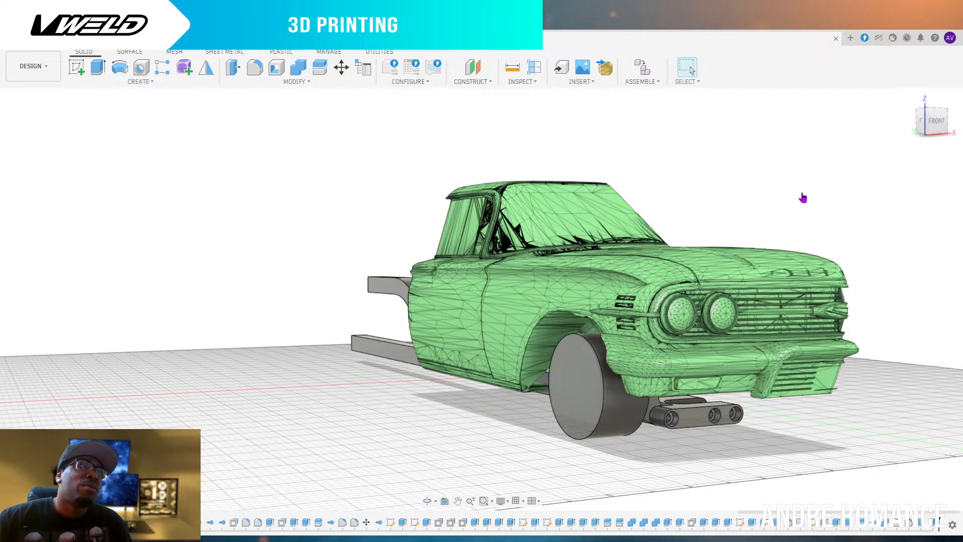
pyautogui.moveTo(931, 135); pyautogui.dragTo(941, 137)
pyautogui.scroll(-2, 881, 319)
pyautogui.scroll(2, 790, 277)
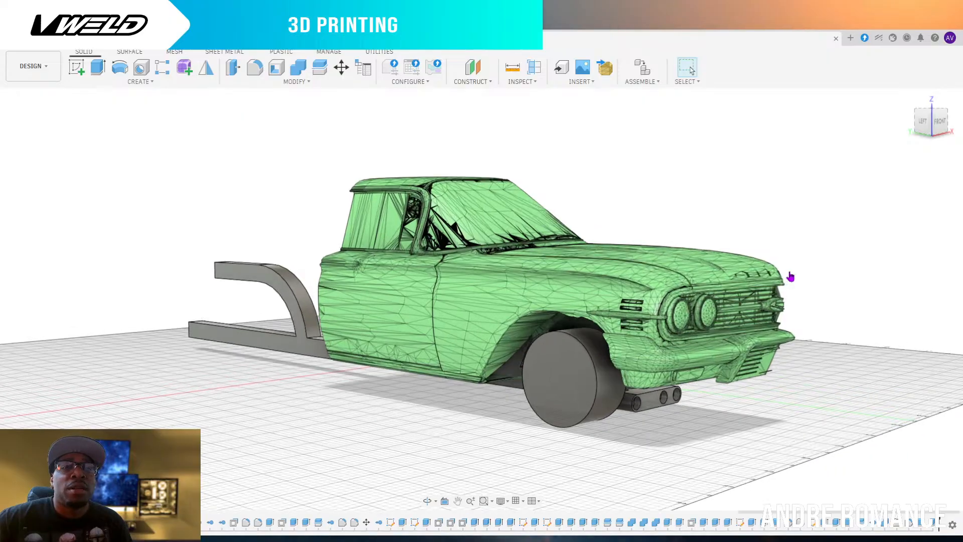